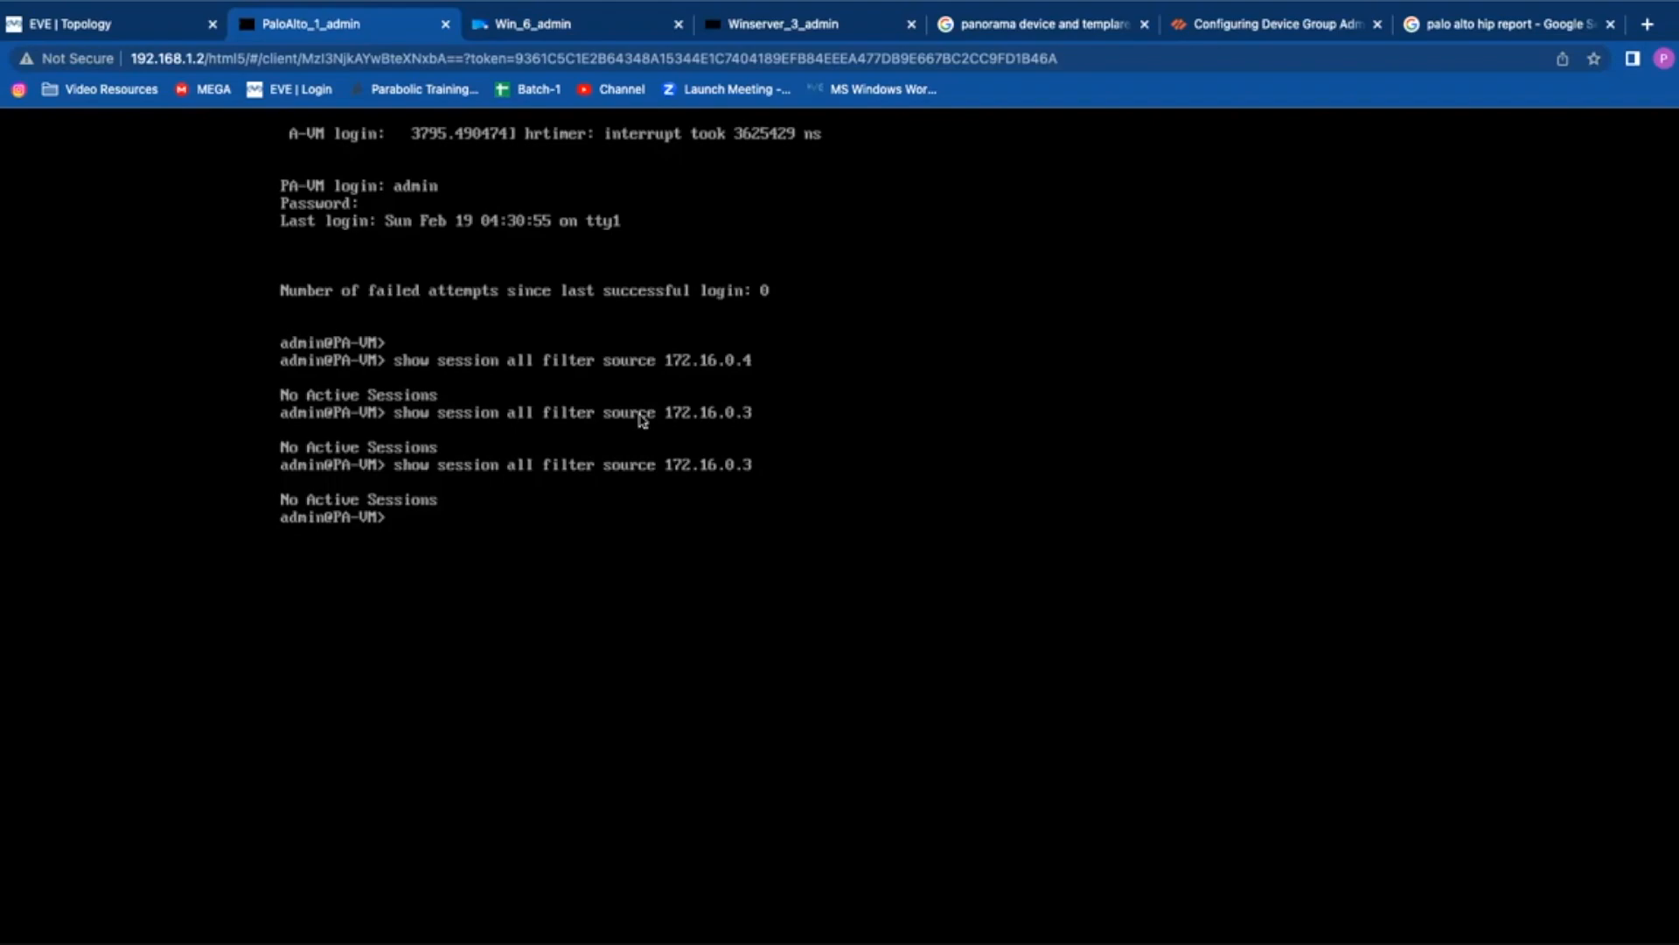
Step: Clear the stray text and log back in to the PAN-OS CLI as admin
{"action": "type", "text": "sho"}
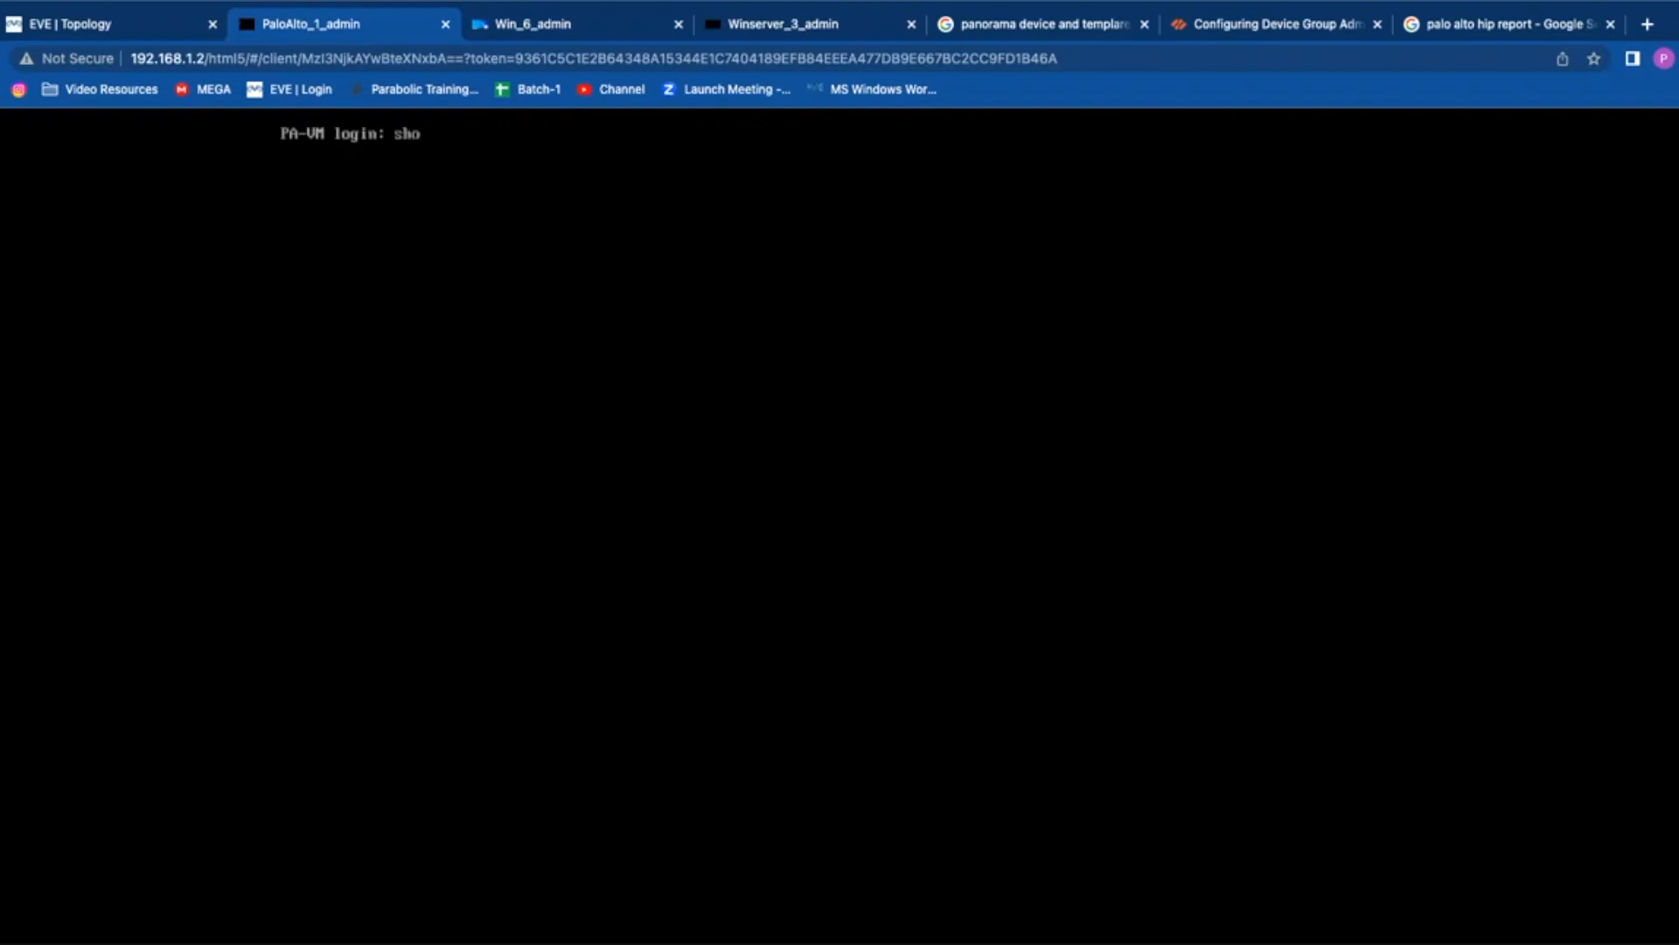
{"action": "key", "text": "BackSpace"}
{"action": "key", "text": "BackSpace"}
{"action": "key", "text": "BackSpace"}
{"action": "type", "text": "admin"}
{"action": "key", "text": "Return"}
Step: Run 'show running resource-monitor minute last 15', checking the valid range with ?
{"action": "type", "text": "s"}
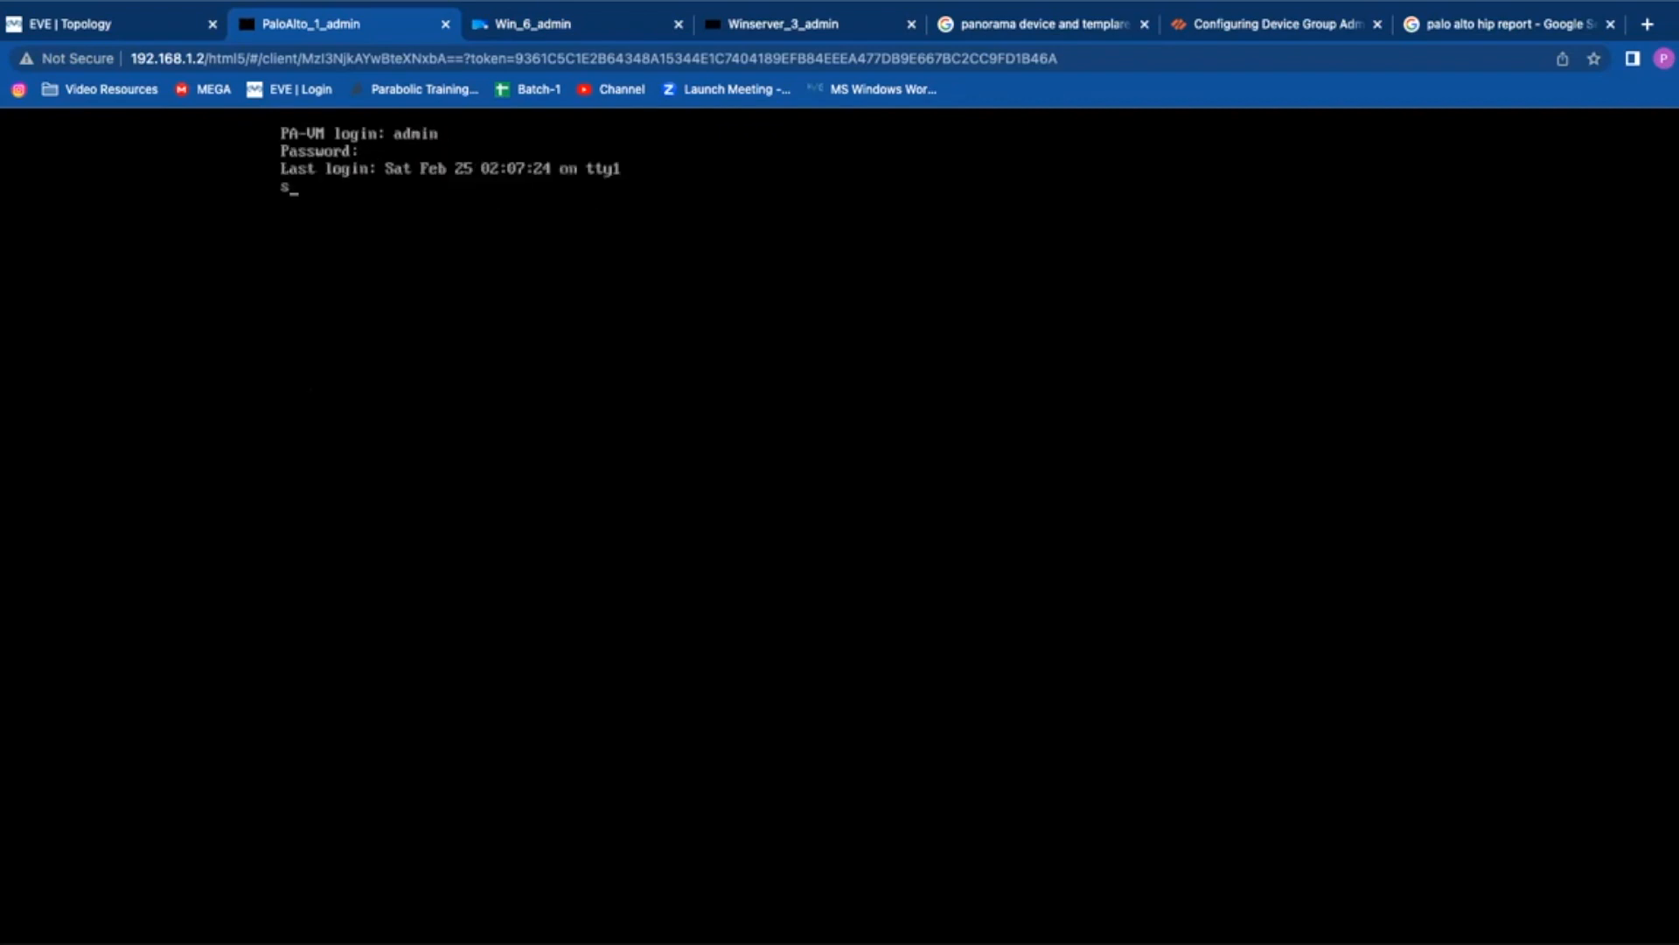
{"action": "type", "text": "how running resource-monitor "}
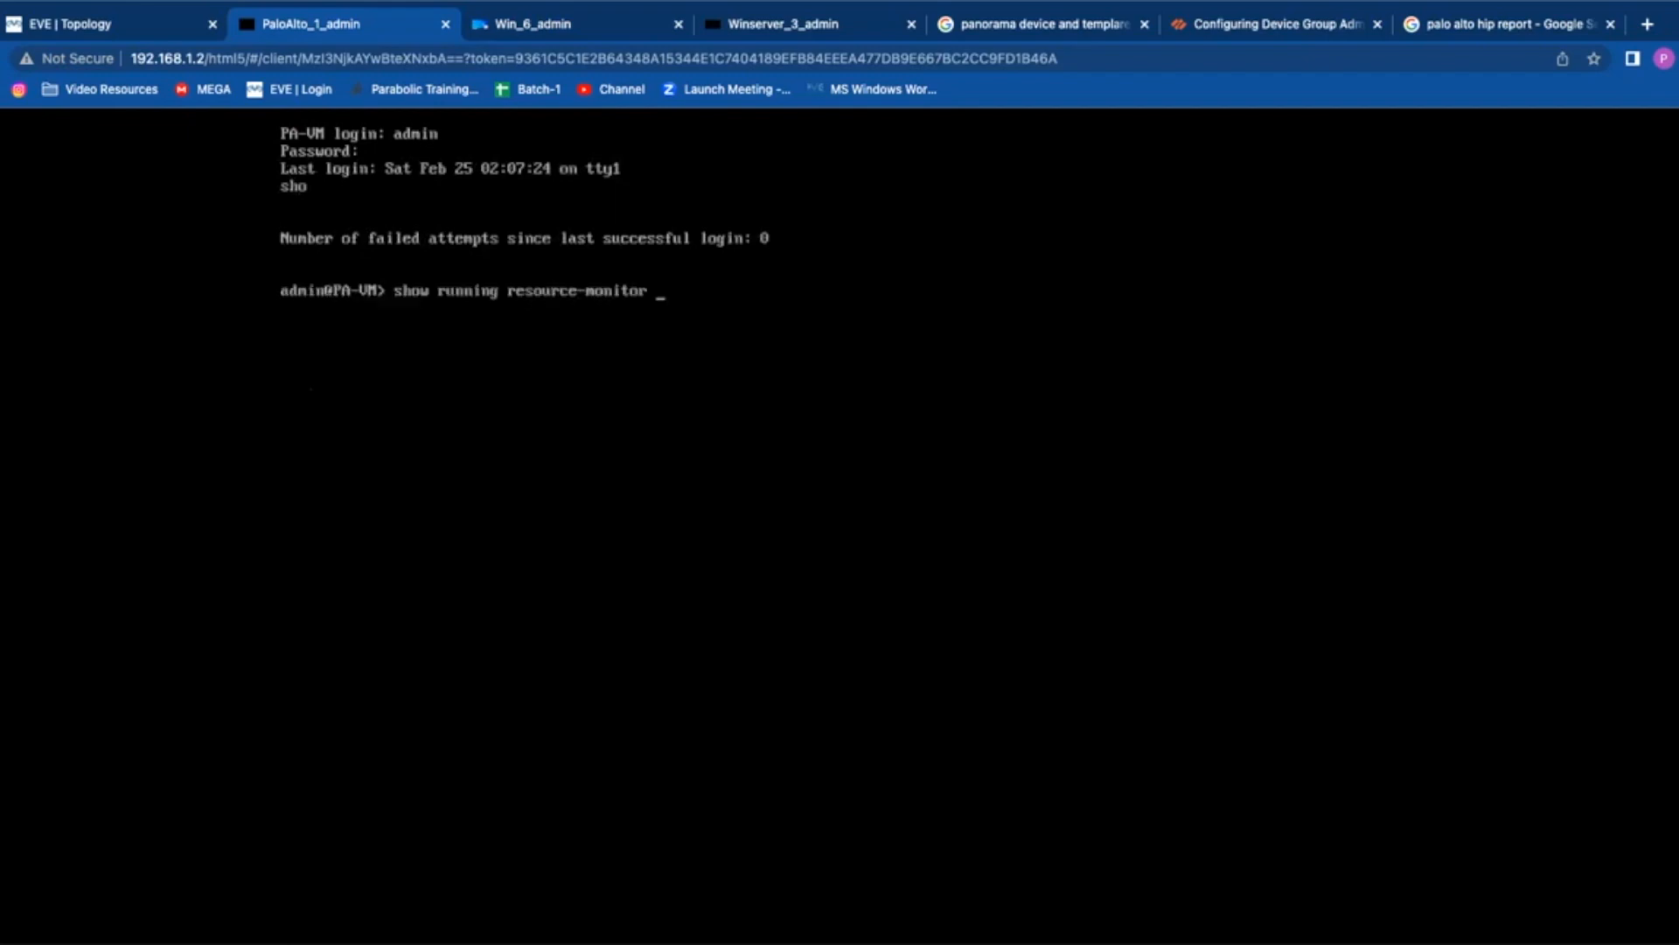
{"action": "type", "text": "las"}
{"action": "key", "text": "BackSpace"}
{"action": "key", "text": "BackSpace"}
{"action": "key", "text": "BackSpace"}
{"action": "type", "text": "minute last"}
{"action": "key", "text": "question"}
{"action": "type", "text": "21"}
{"action": "key", "text": "BackSpace"}
{"action": "key", "text": "BackSpace"}
{"action": "type", "text": "15"}
{"action": "key", "text": "Return"}
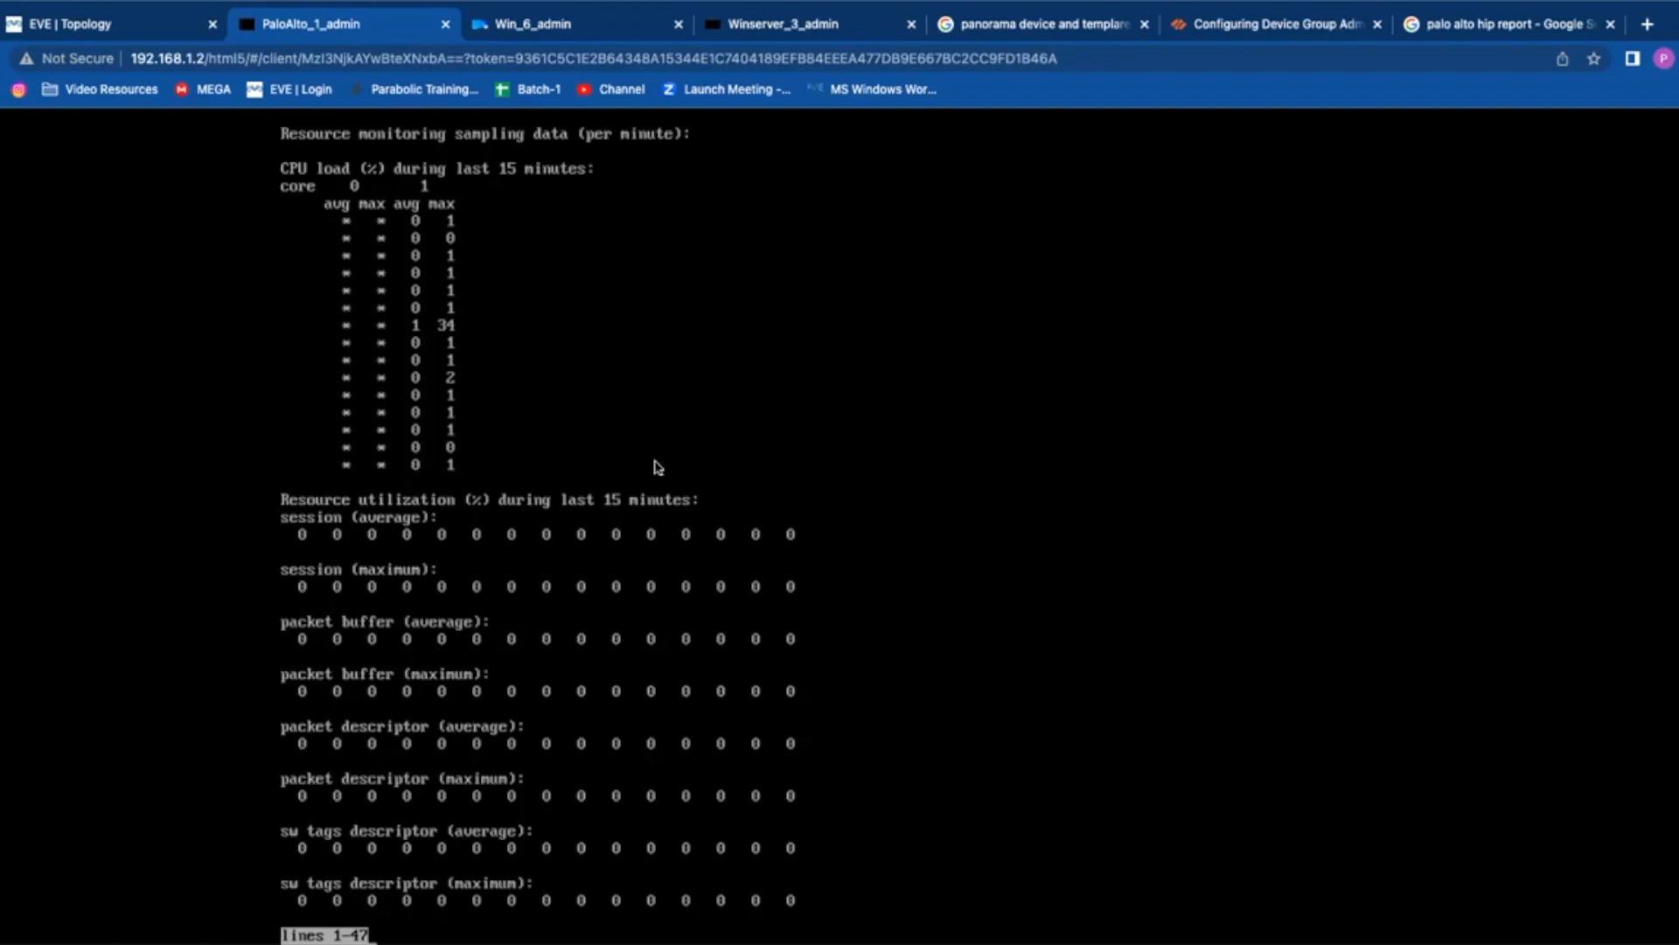
Step: Quit the resource-monitor output and clear the recalled command, leaving empty admin prompts
{"action": "key", "text": "Return"}
{"action": "key", "text": "Return"}
{"action": "key", "text": "Return"}
{"action": "key", "text": "Return"}
{"action": "key", "text": "Return"}
{"action": "key", "text": "Return"}
{"action": "key", "text": "Return"}
{"action": "key", "text": "Return"}
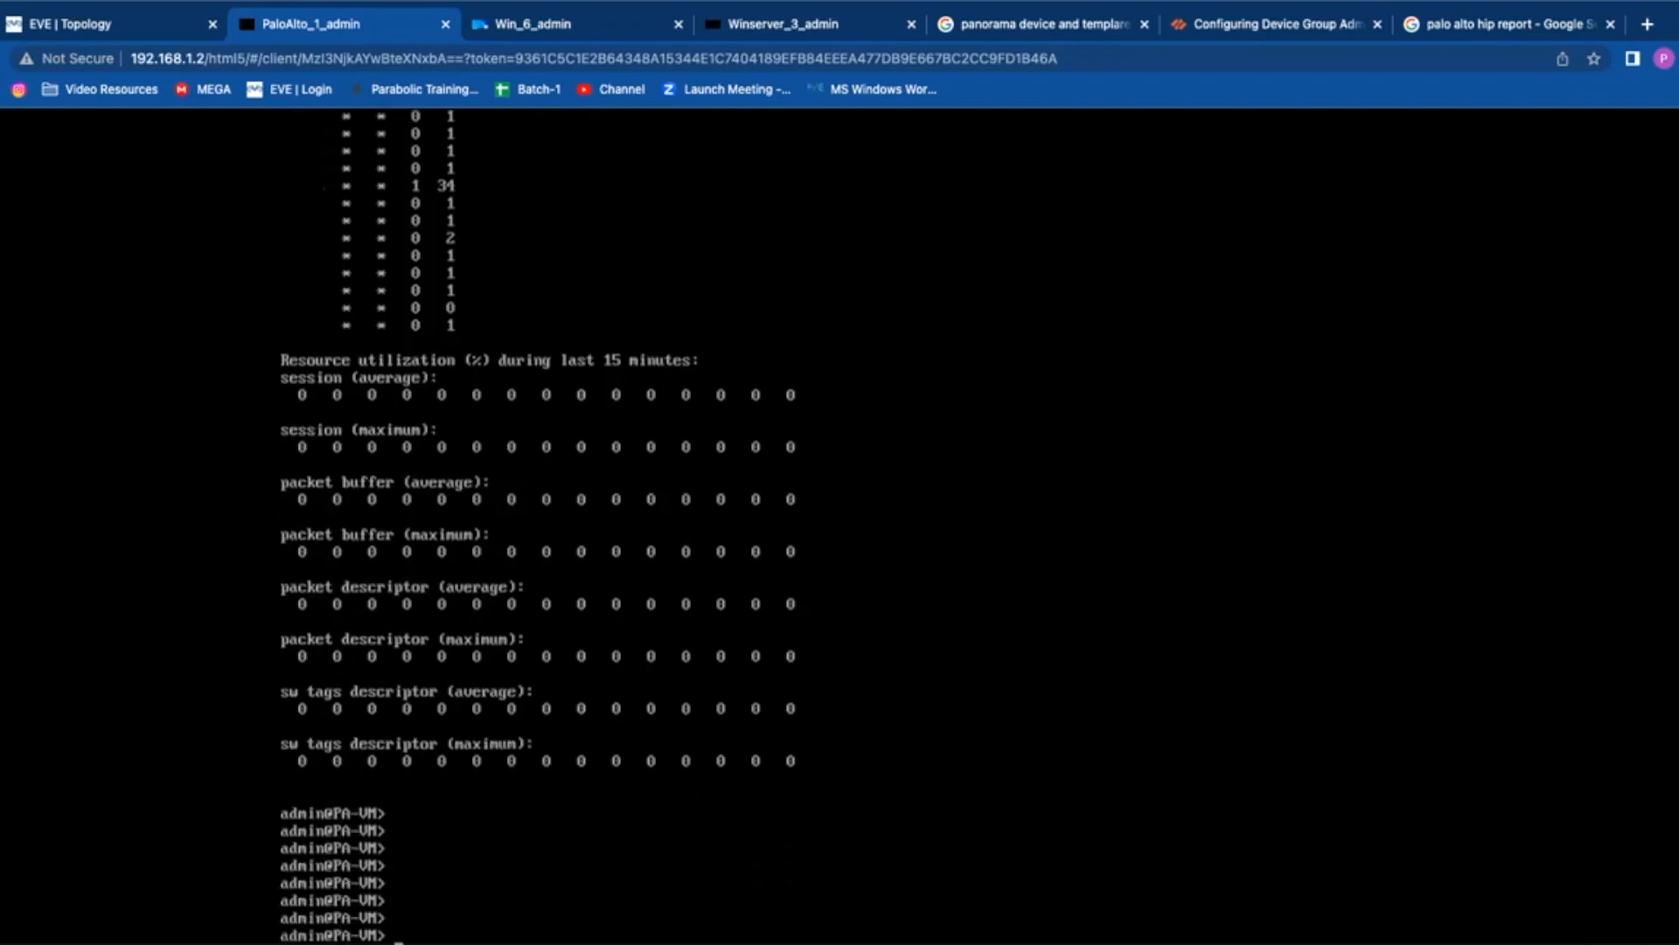
{"action": "key", "text": "Up"}
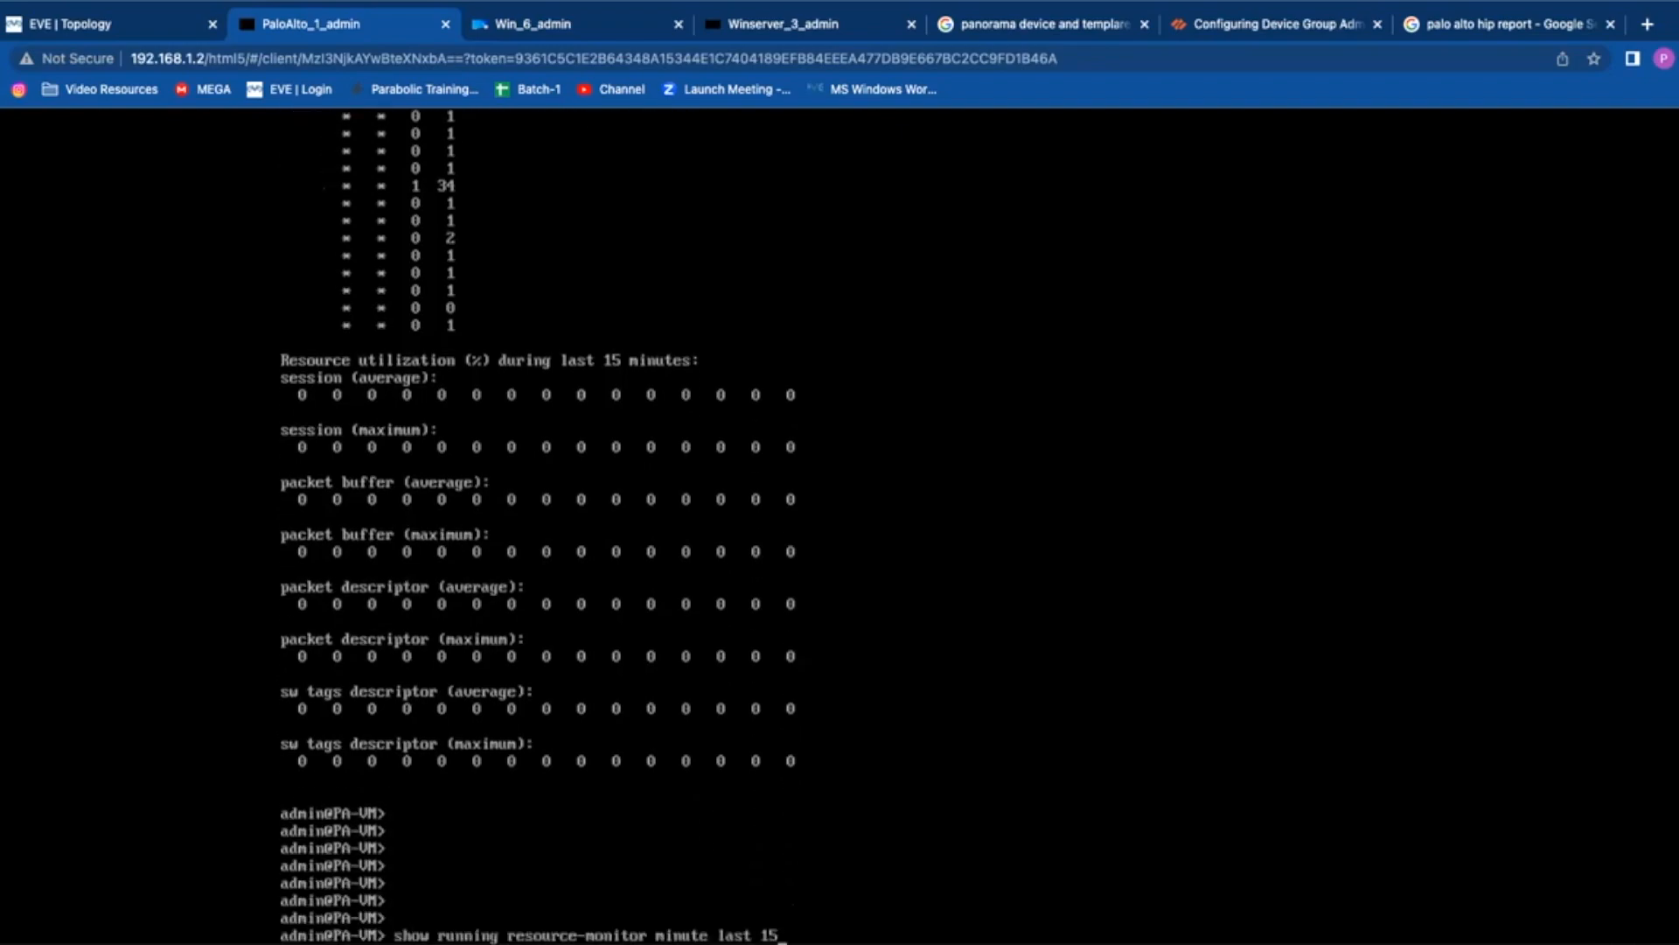
{"action": "key", "text": "Down"}
{"action": "key", "text": "Return"}
{"action": "key", "text": "Return"}
{"action": "key", "text": "Return"}
{"action": "key", "text": "Return"}
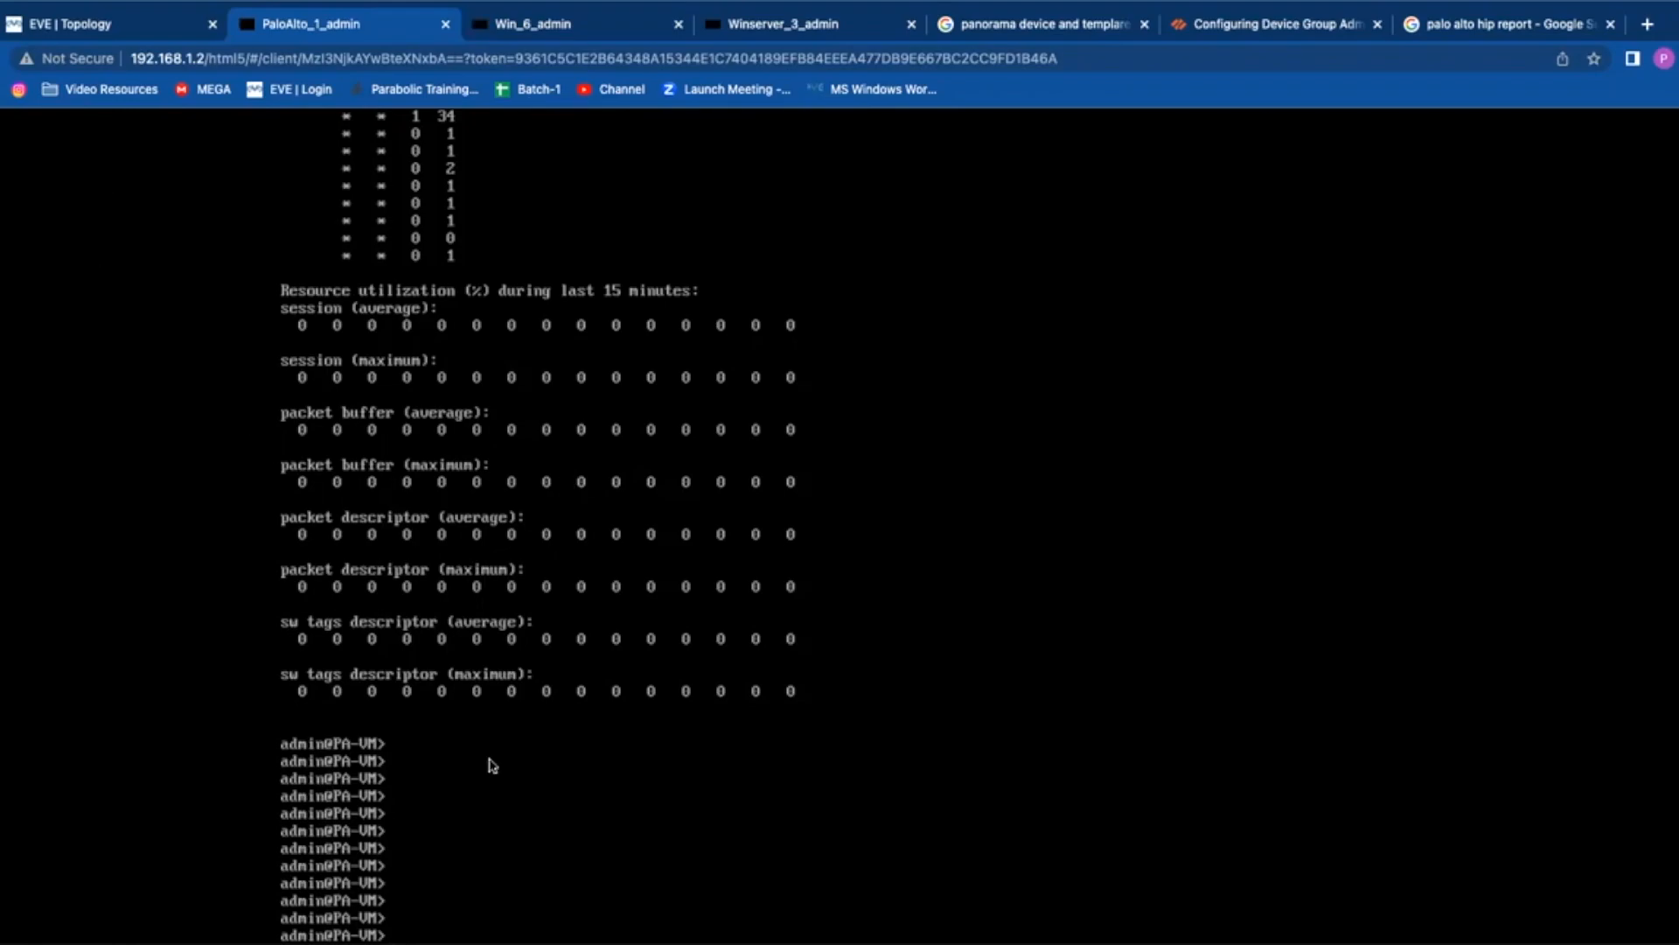
Step: Switch to the Winserver_3_admin console and sign in with the Admin password after failed attempts
{"action": "left_click", "coordinate": [785, 24]}
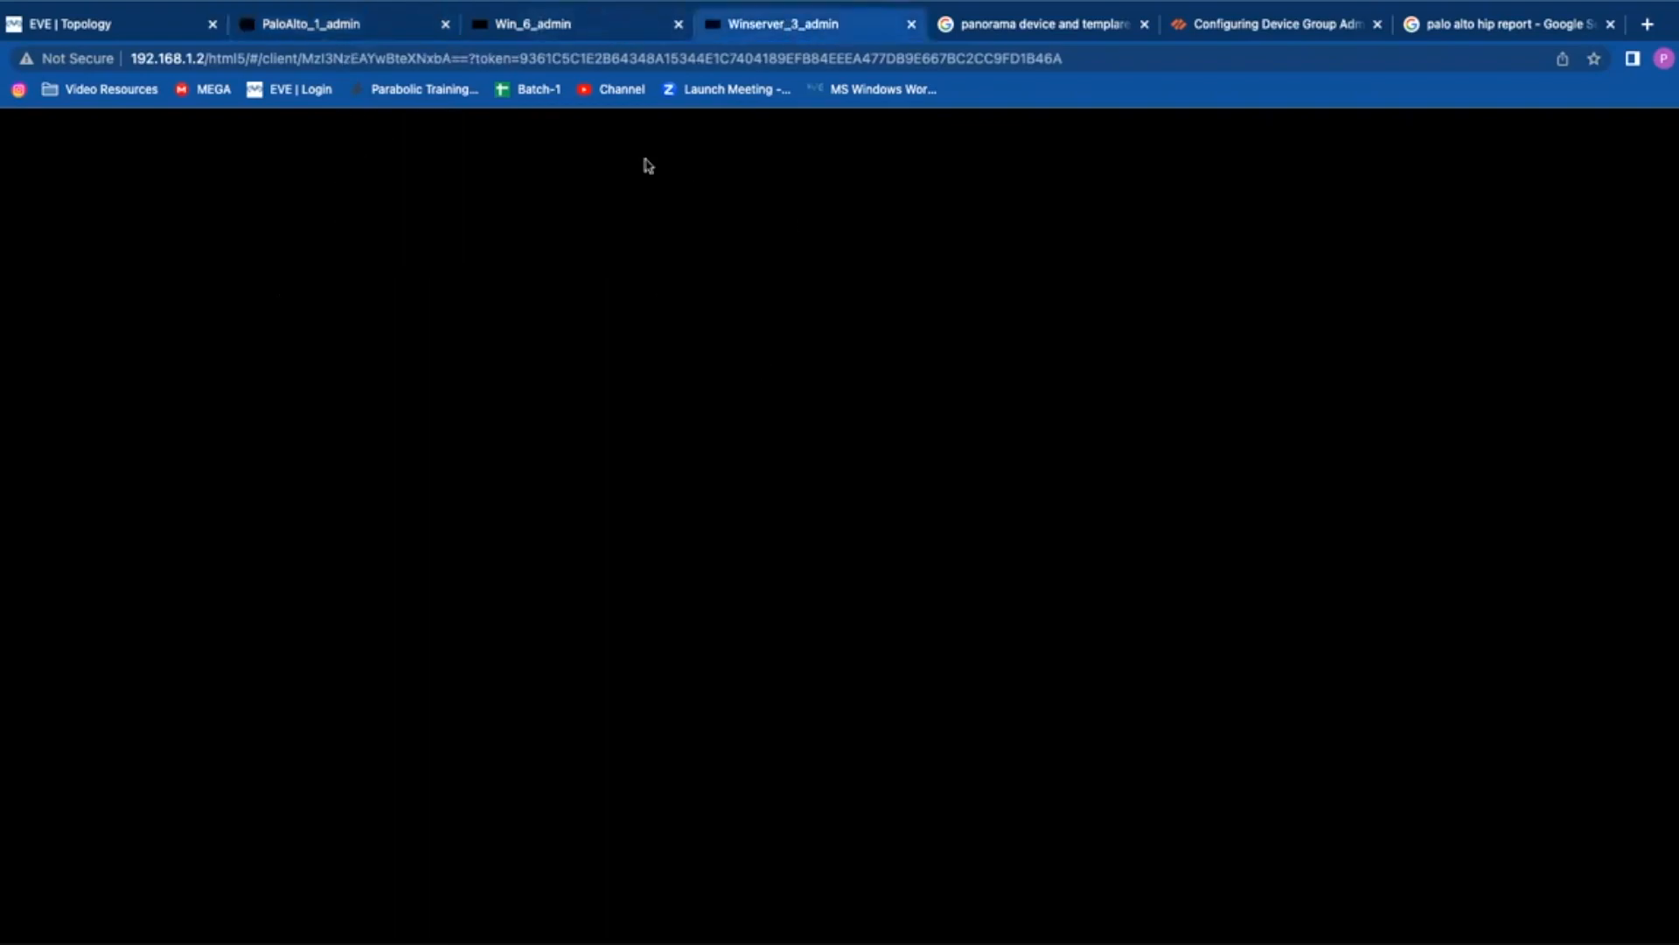
{"action": "key", "text": "Return"}
{"action": "key", "text": "Return"}
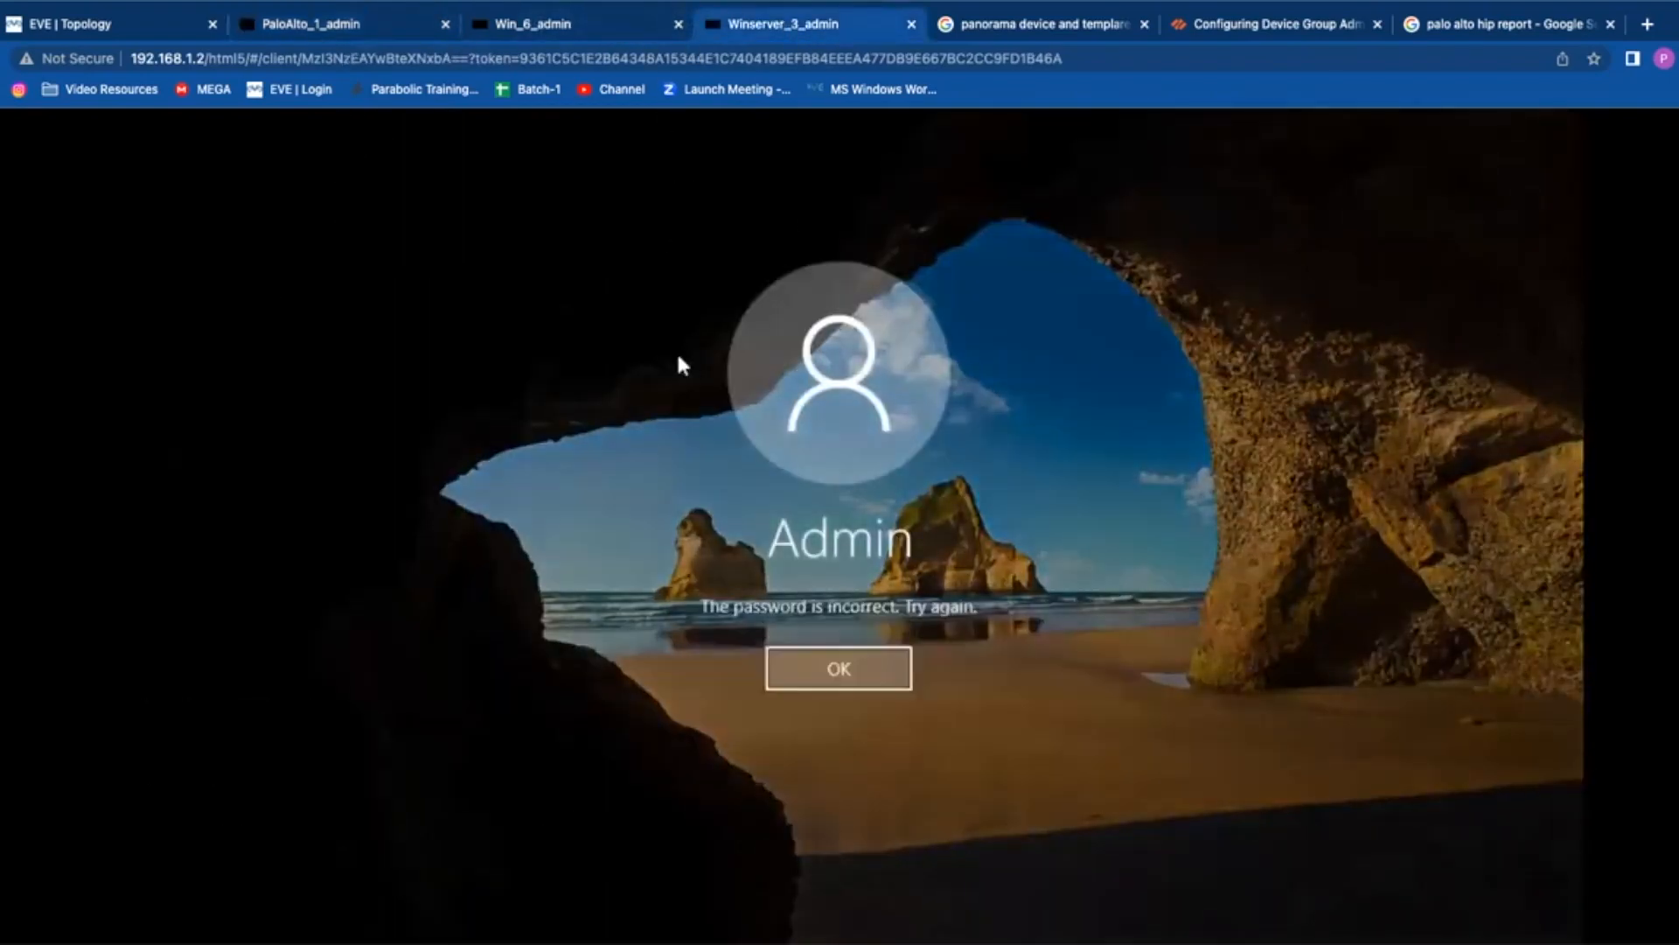
{"action": "key", "text": "Return"}
{"action": "type", "text": "••••"}
{"action": "key", "text": "BackSpace"}
{"action": "key", "text": "BackSpace"}
{"action": "key", "text": "BackSpace"}
{"action": "key", "text": "BackSpace"}
{"action": "type", "text": "••••••••"}
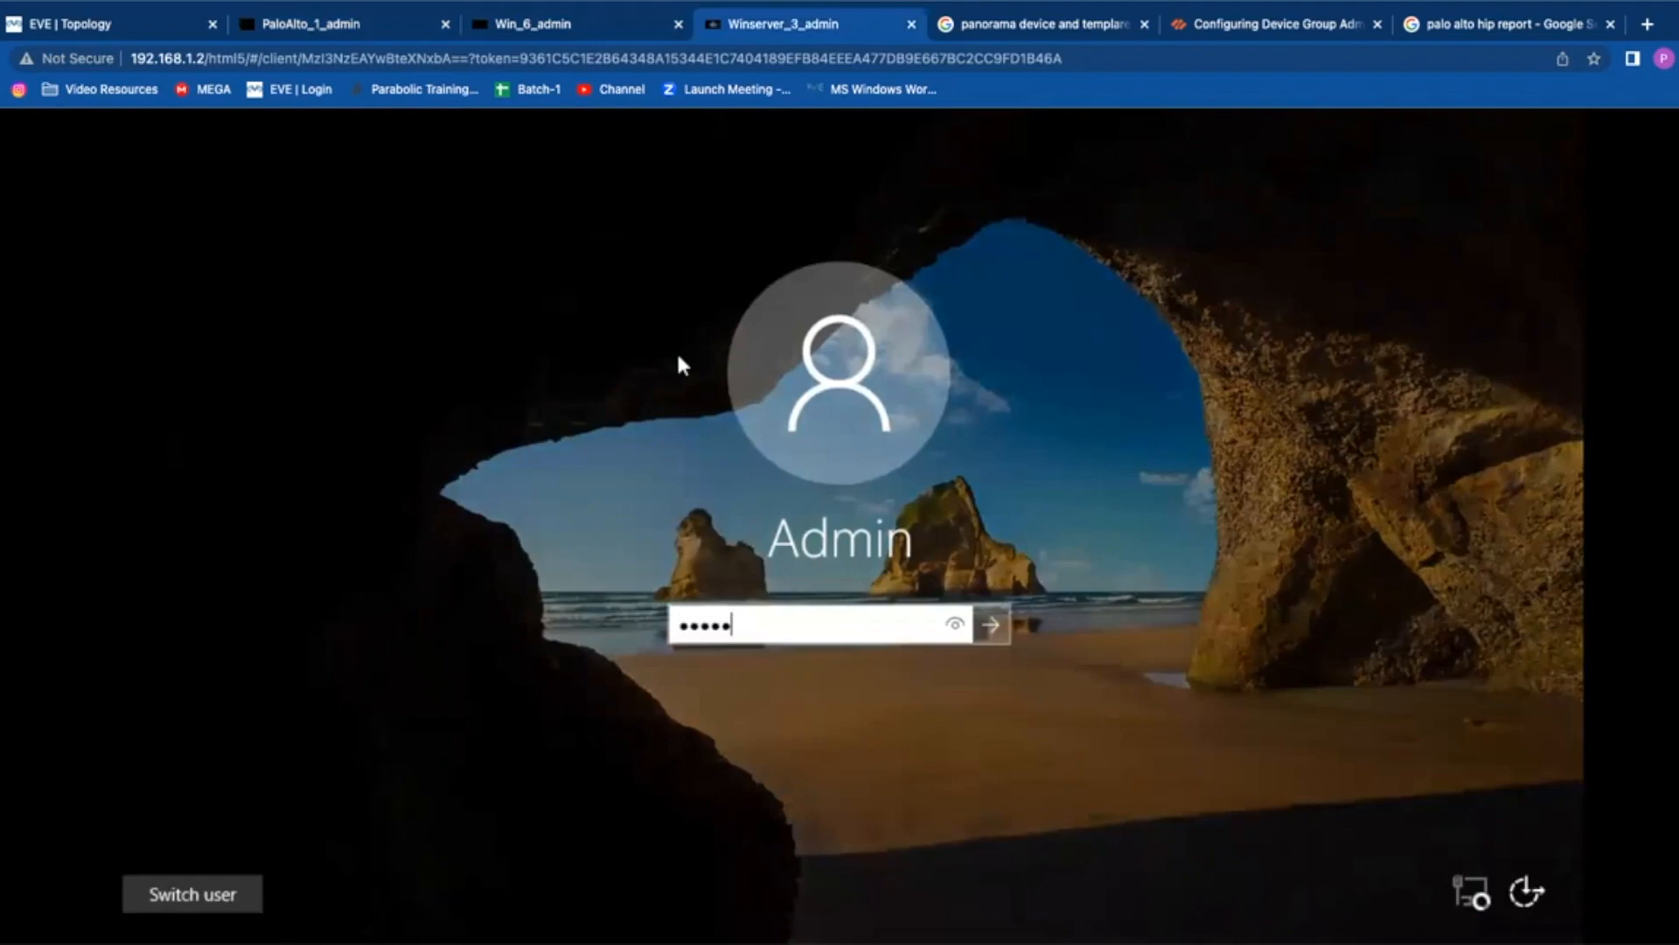
{"action": "key", "text": "Return"}
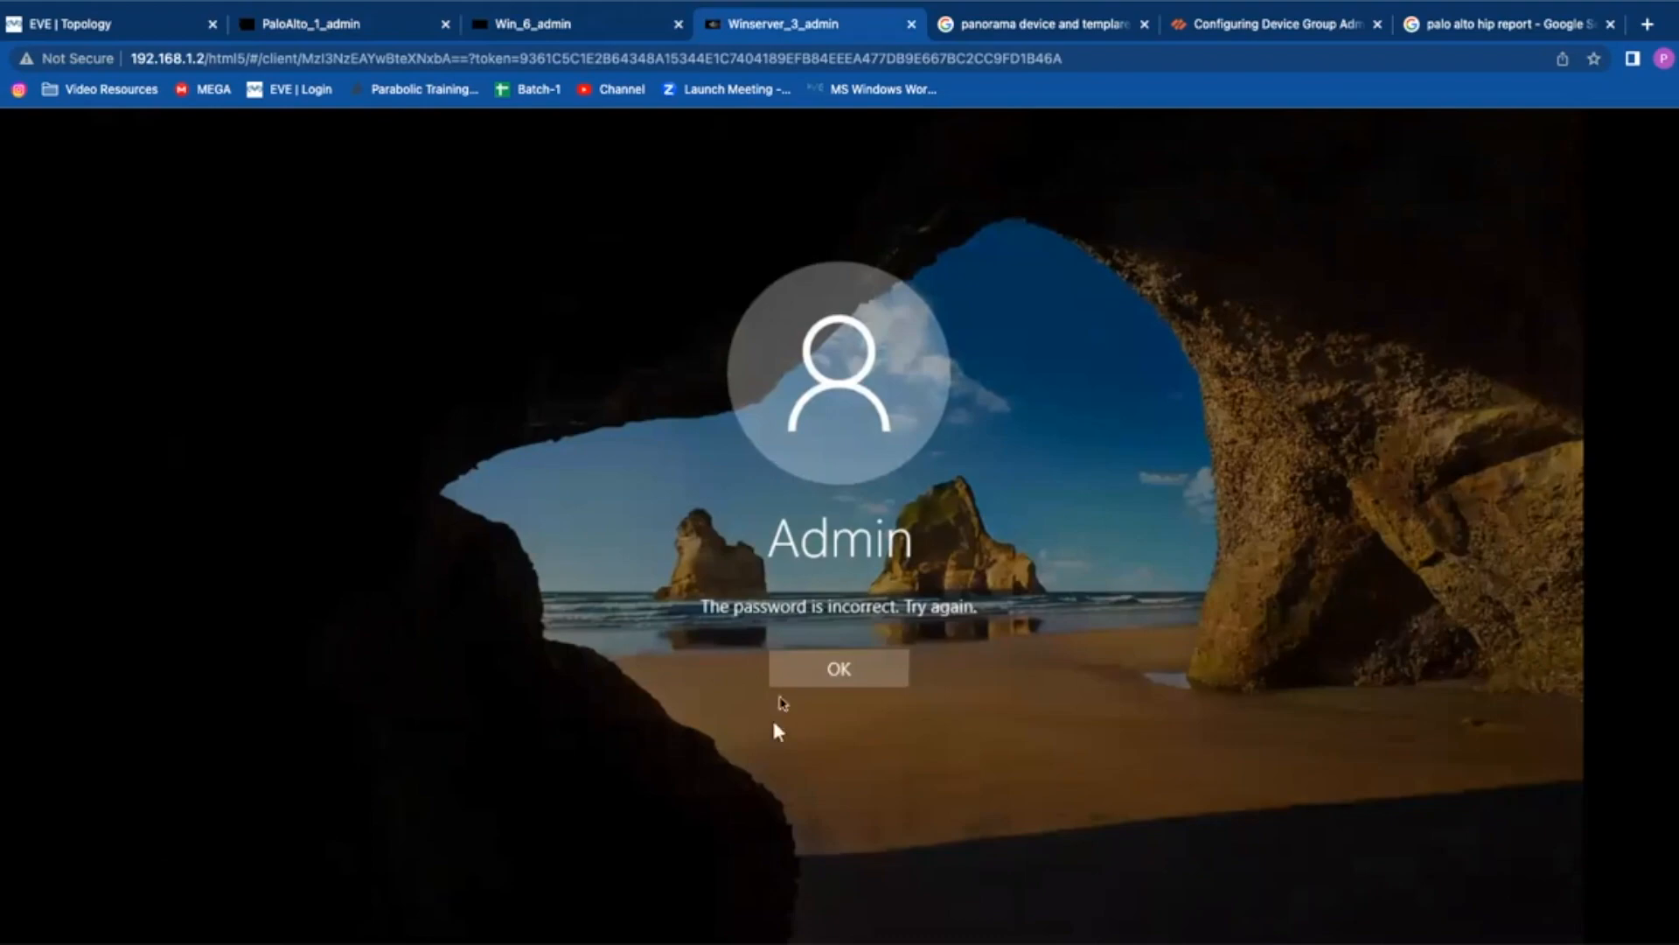
{"action": "left_click", "coordinate": [800, 663]}
{"action": "type", "text": "••••••••"}
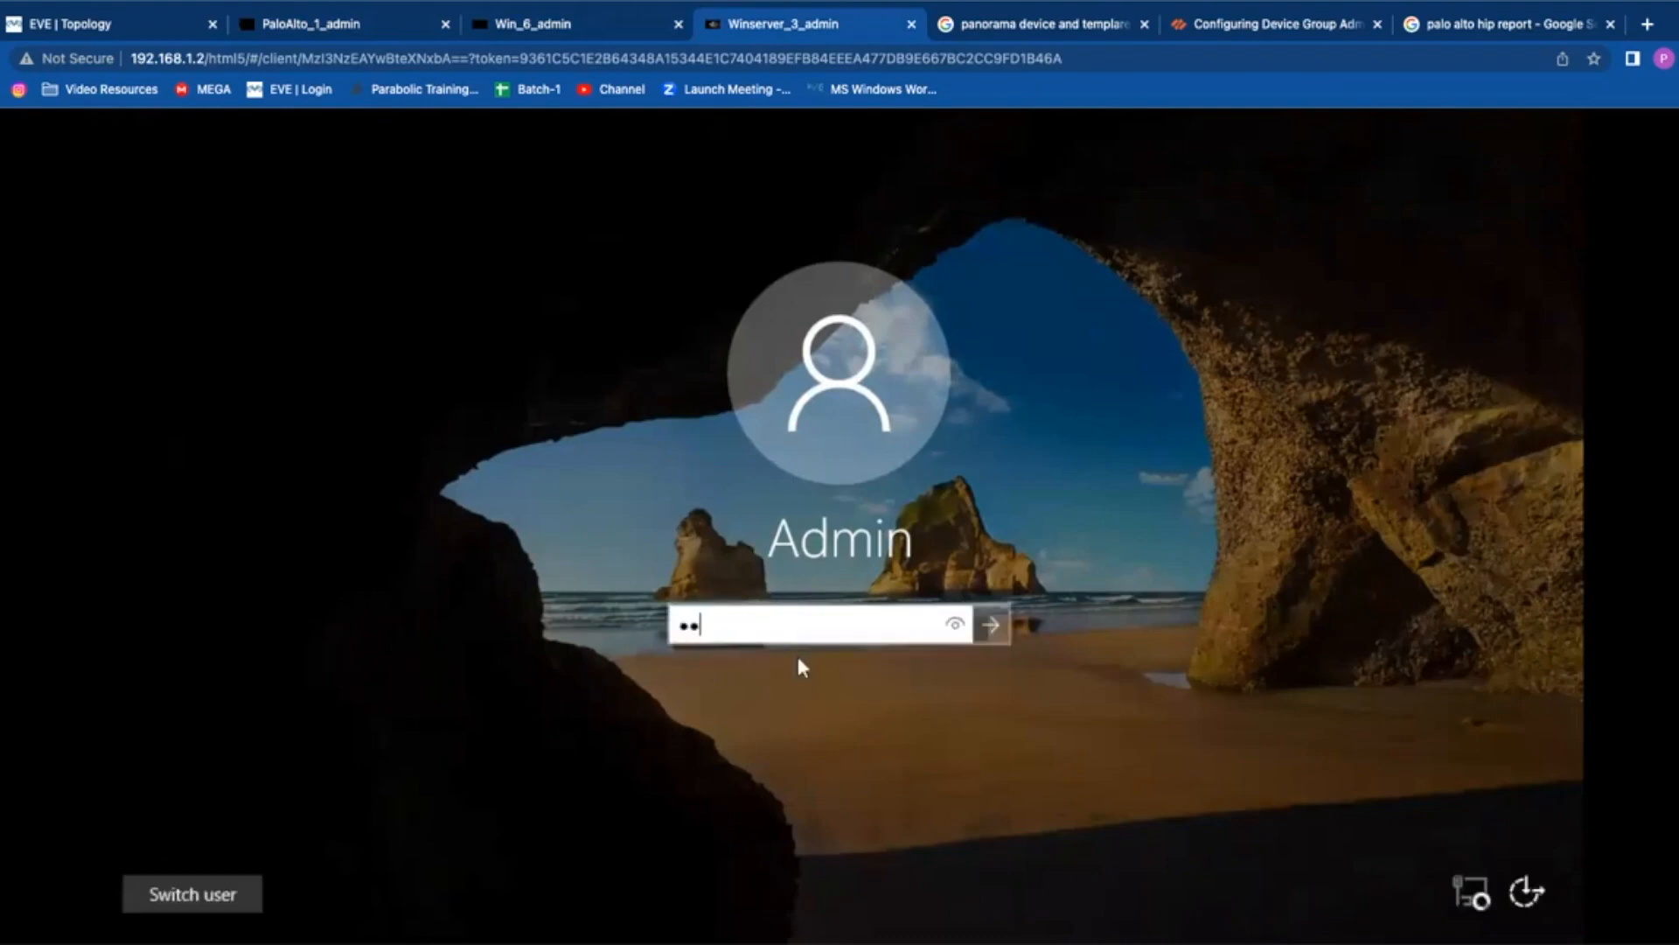
{"action": "key", "text": "Return"}
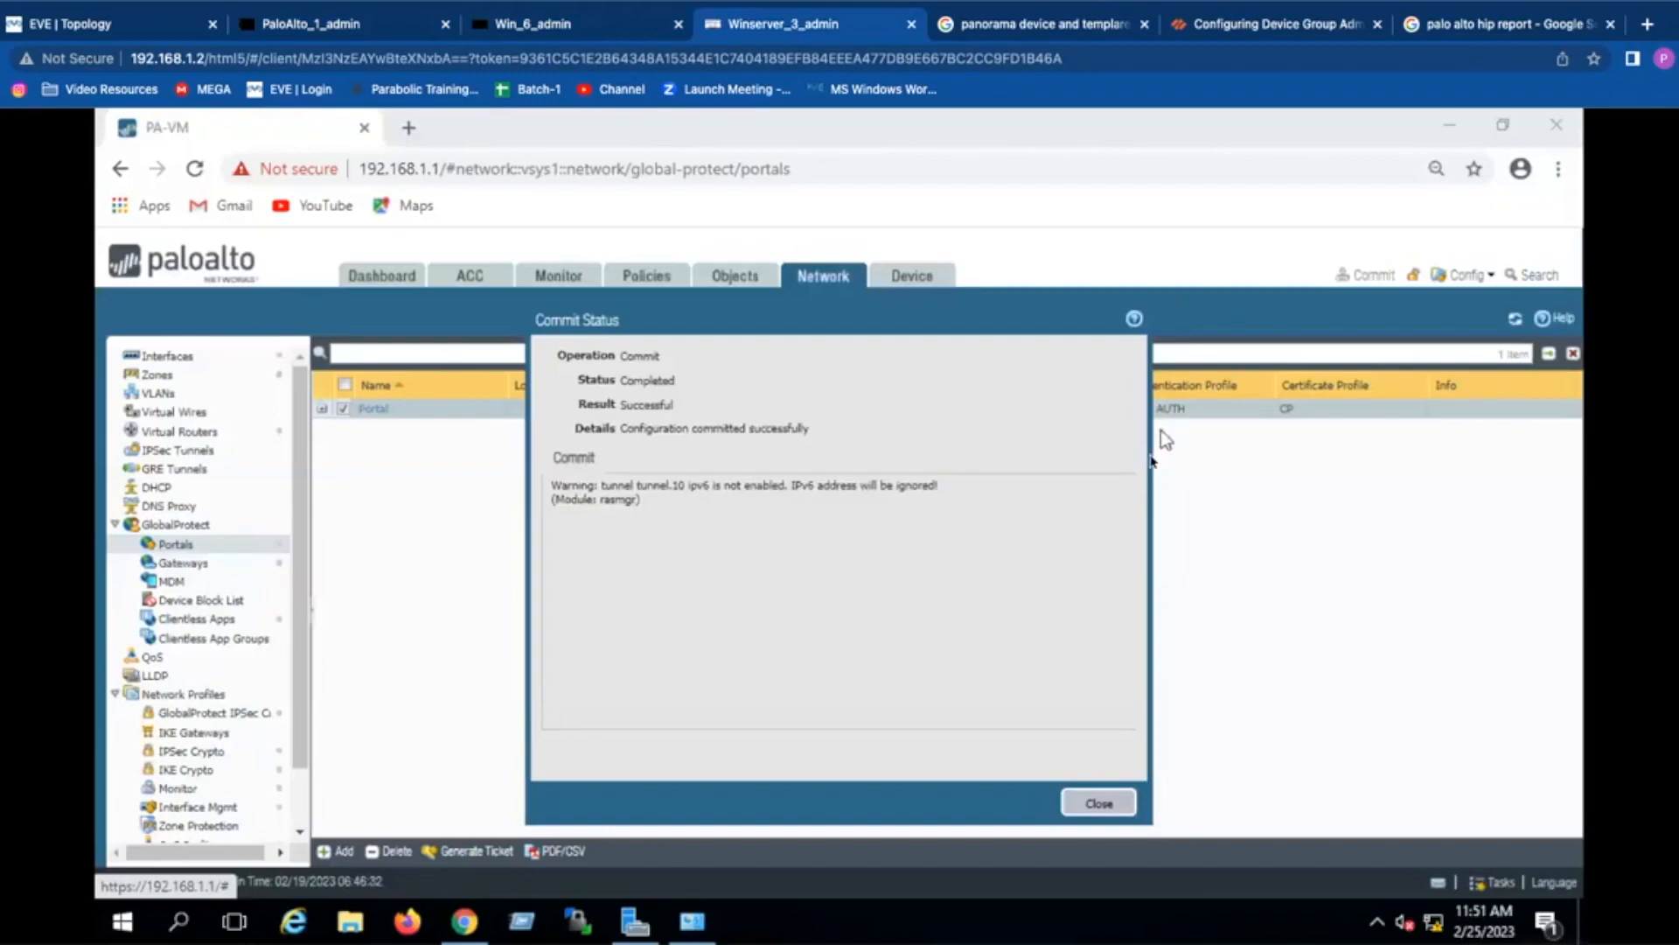
Step: Close Commit Status and open Monitor > Packet Capture, cancelling the enable-capture prompt
{"action": "left_click", "coordinate": [1099, 803]}
{"action": "left_click", "coordinate": [565, 280]}
{"action": "left_click", "coordinate": [188, 658]}
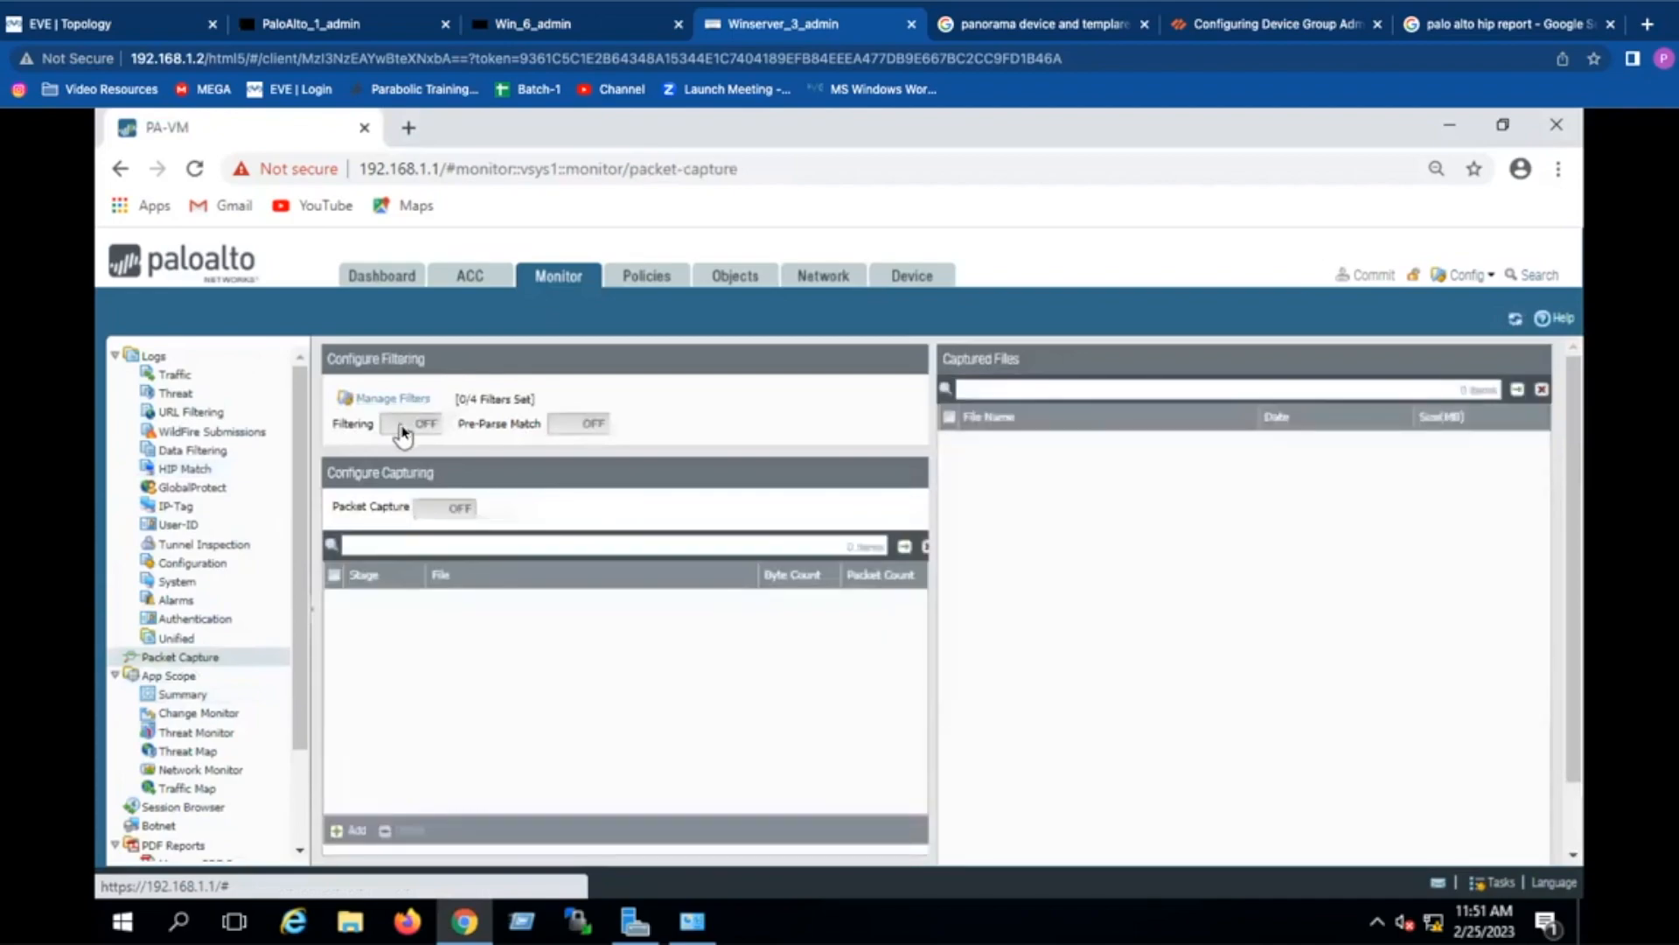
{"action": "left_click", "coordinate": [451, 516]}
{"action": "left_click", "coordinate": [877, 681]}
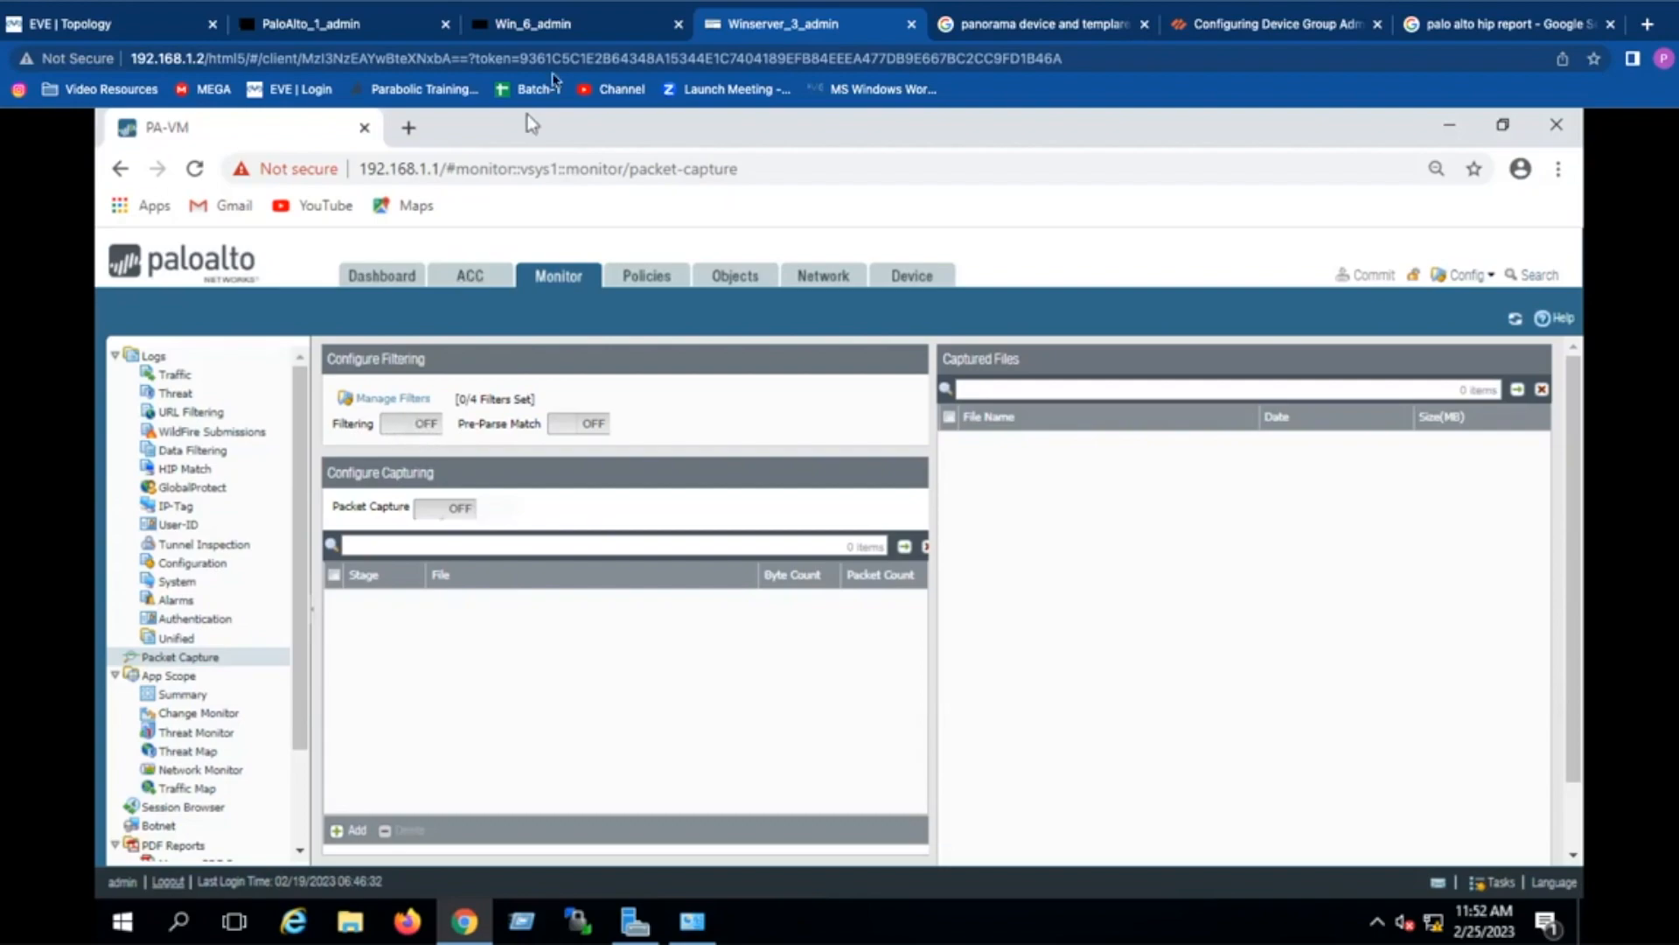
Step: Toggle packet-capture Filtering on and off with refreshes, leave it OFF, and return to the PaloAlto_1_admin console
{"action": "left_click", "coordinate": [407, 425]}
{"action": "left_click", "coordinate": [402, 427]}
{"action": "left_click", "coordinate": [1515, 318]}
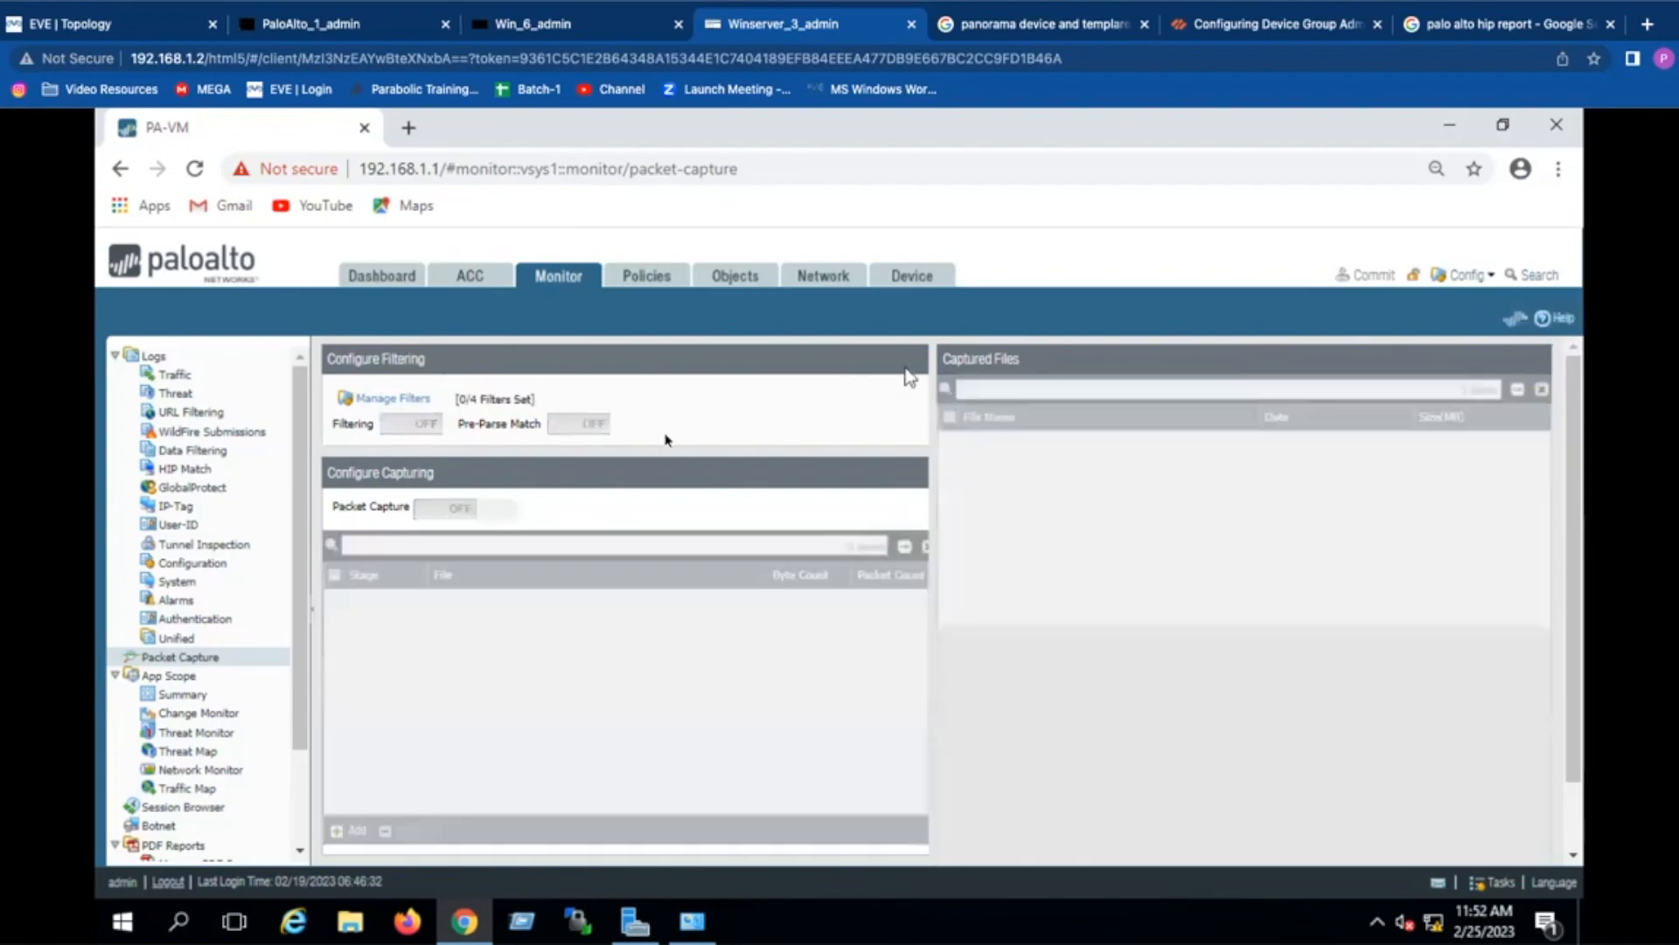
{"action": "left_click", "coordinate": [405, 428]}
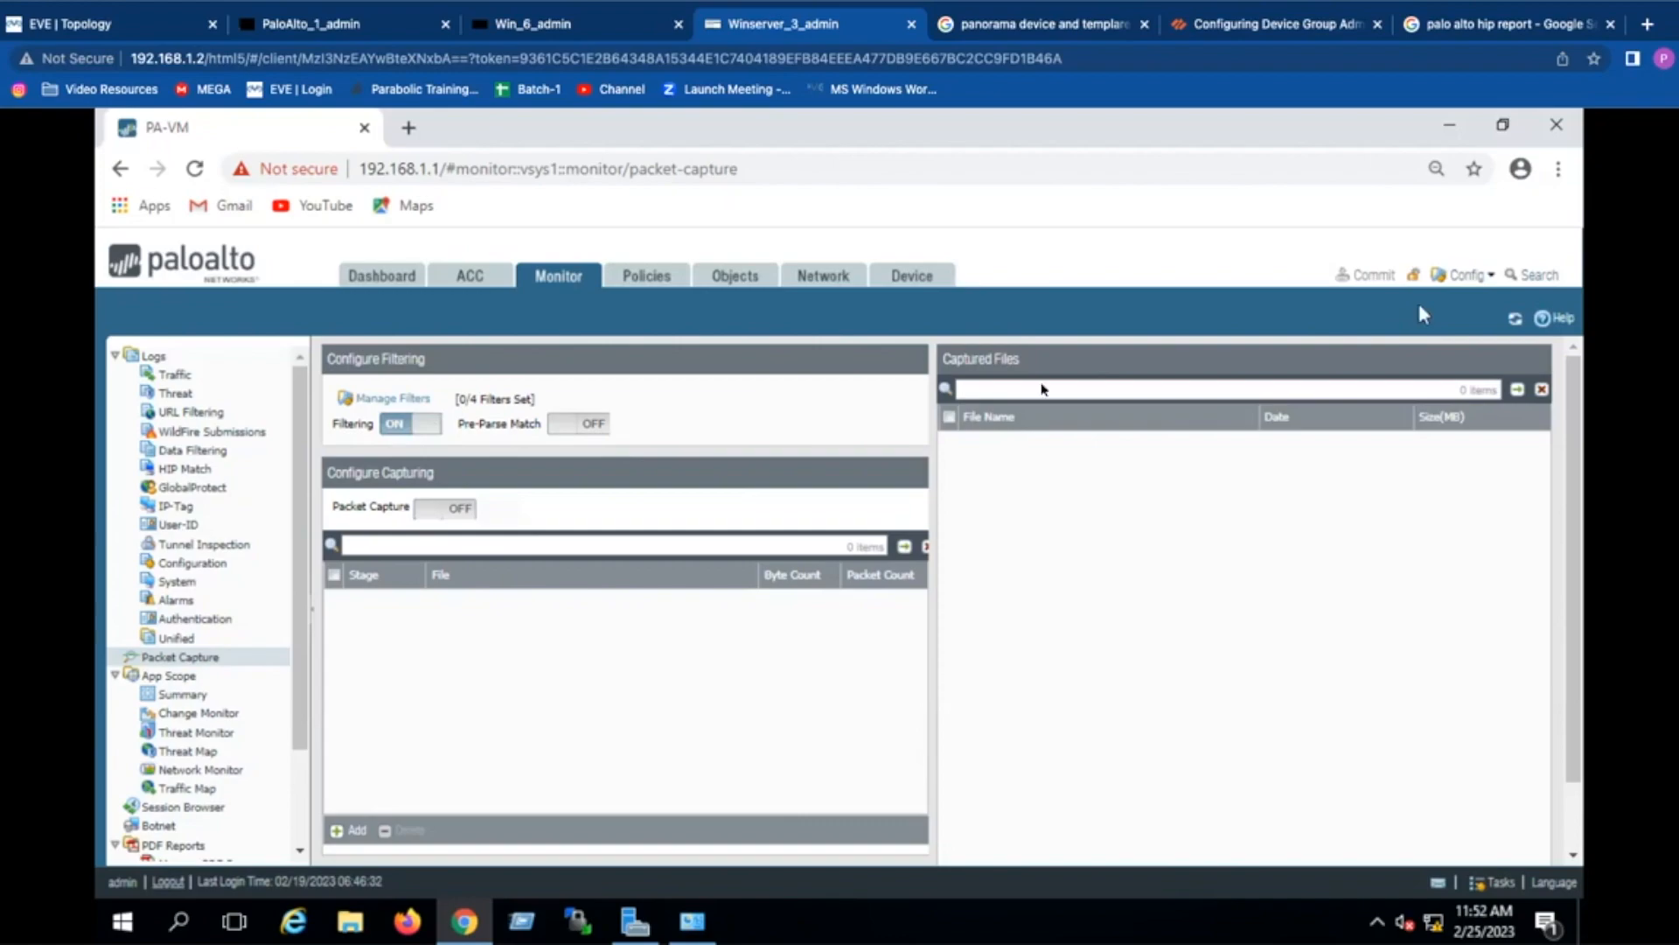
{"action": "left_click", "coordinate": [406, 424]}
{"action": "left_click", "coordinate": [1506, 338]}
{"action": "left_click", "coordinate": [404, 426]}
{"action": "left_click", "coordinate": [1515, 318]}
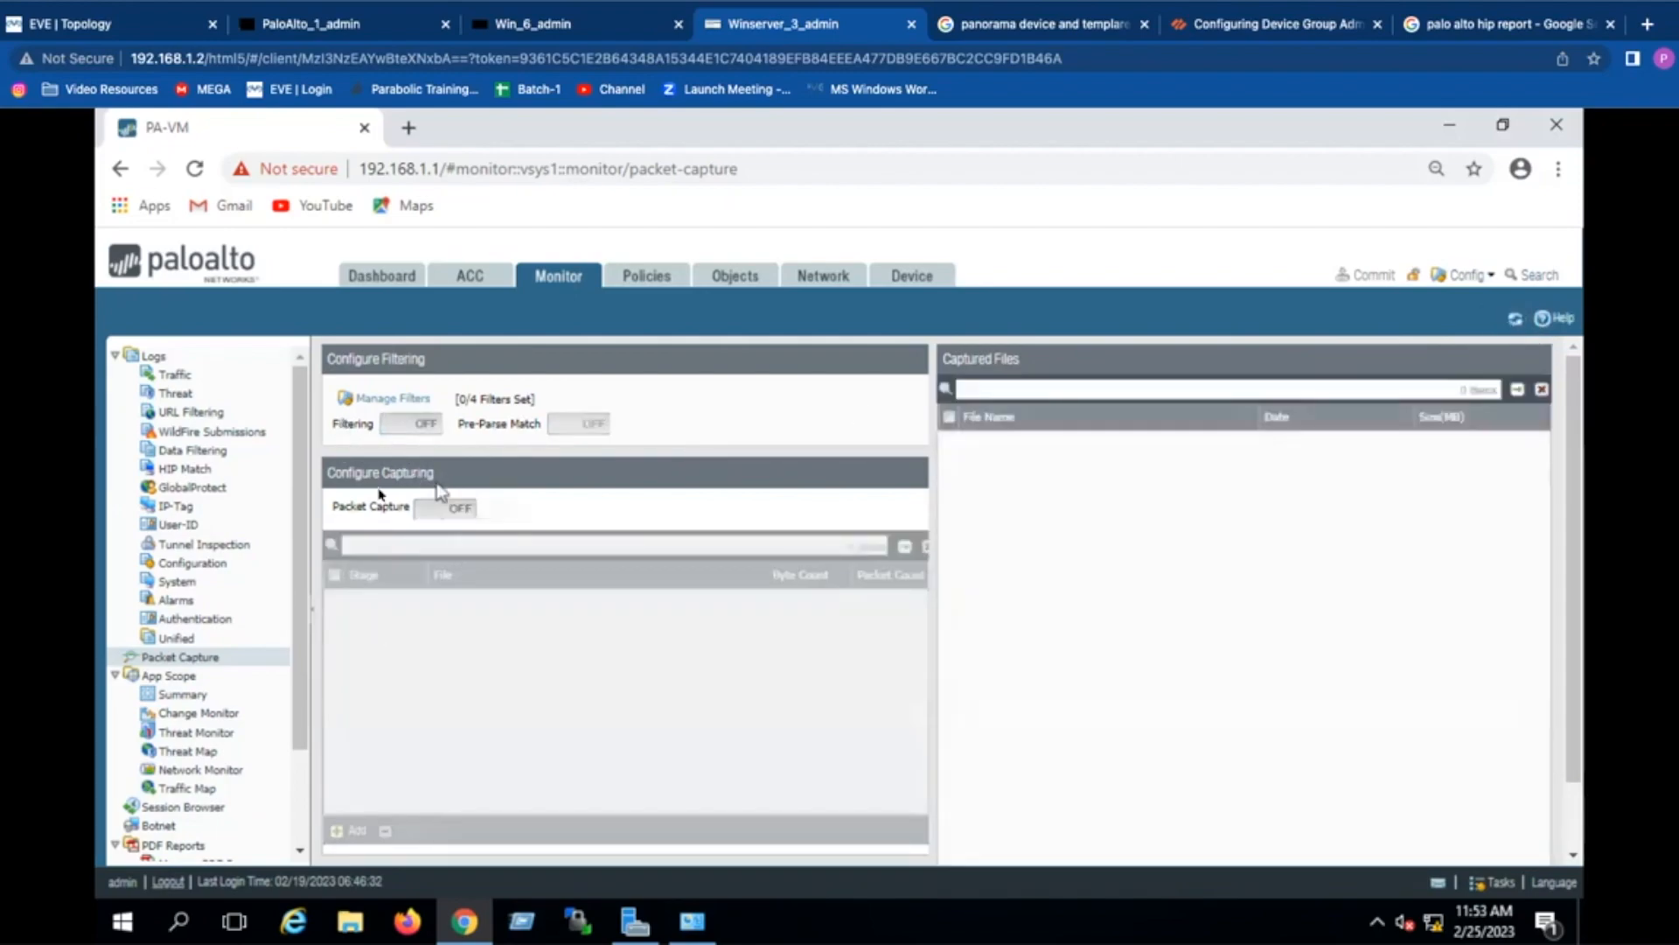
{"action": "left_click", "coordinate": [404, 425]}
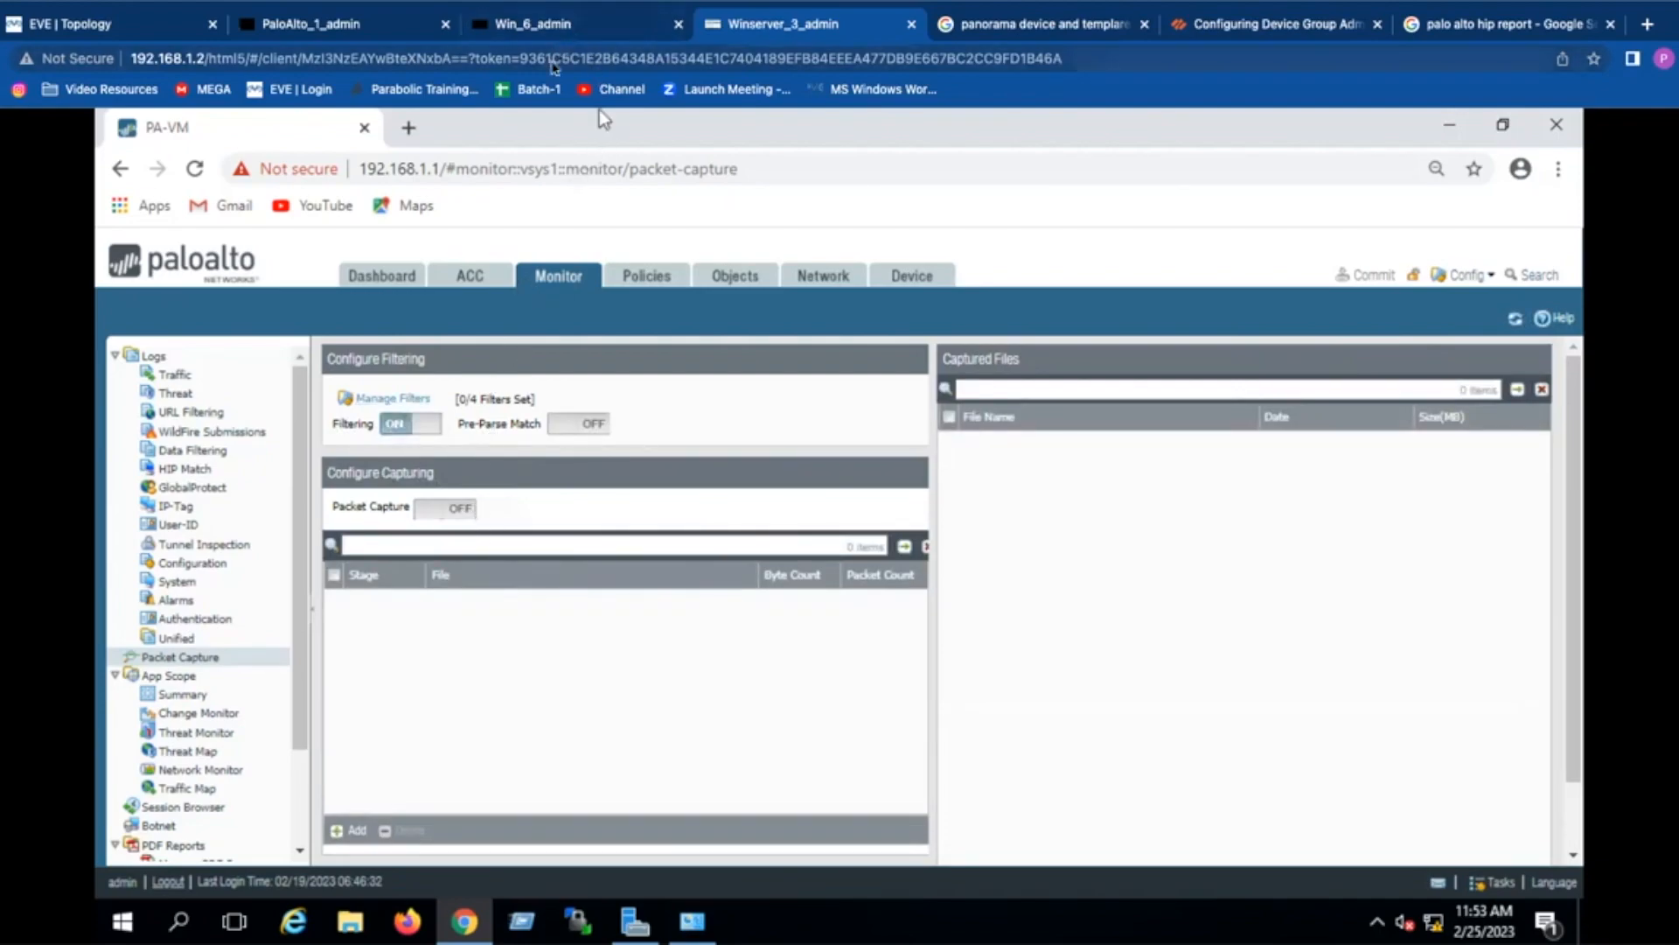
{"action": "left_click", "coordinate": [407, 424]}
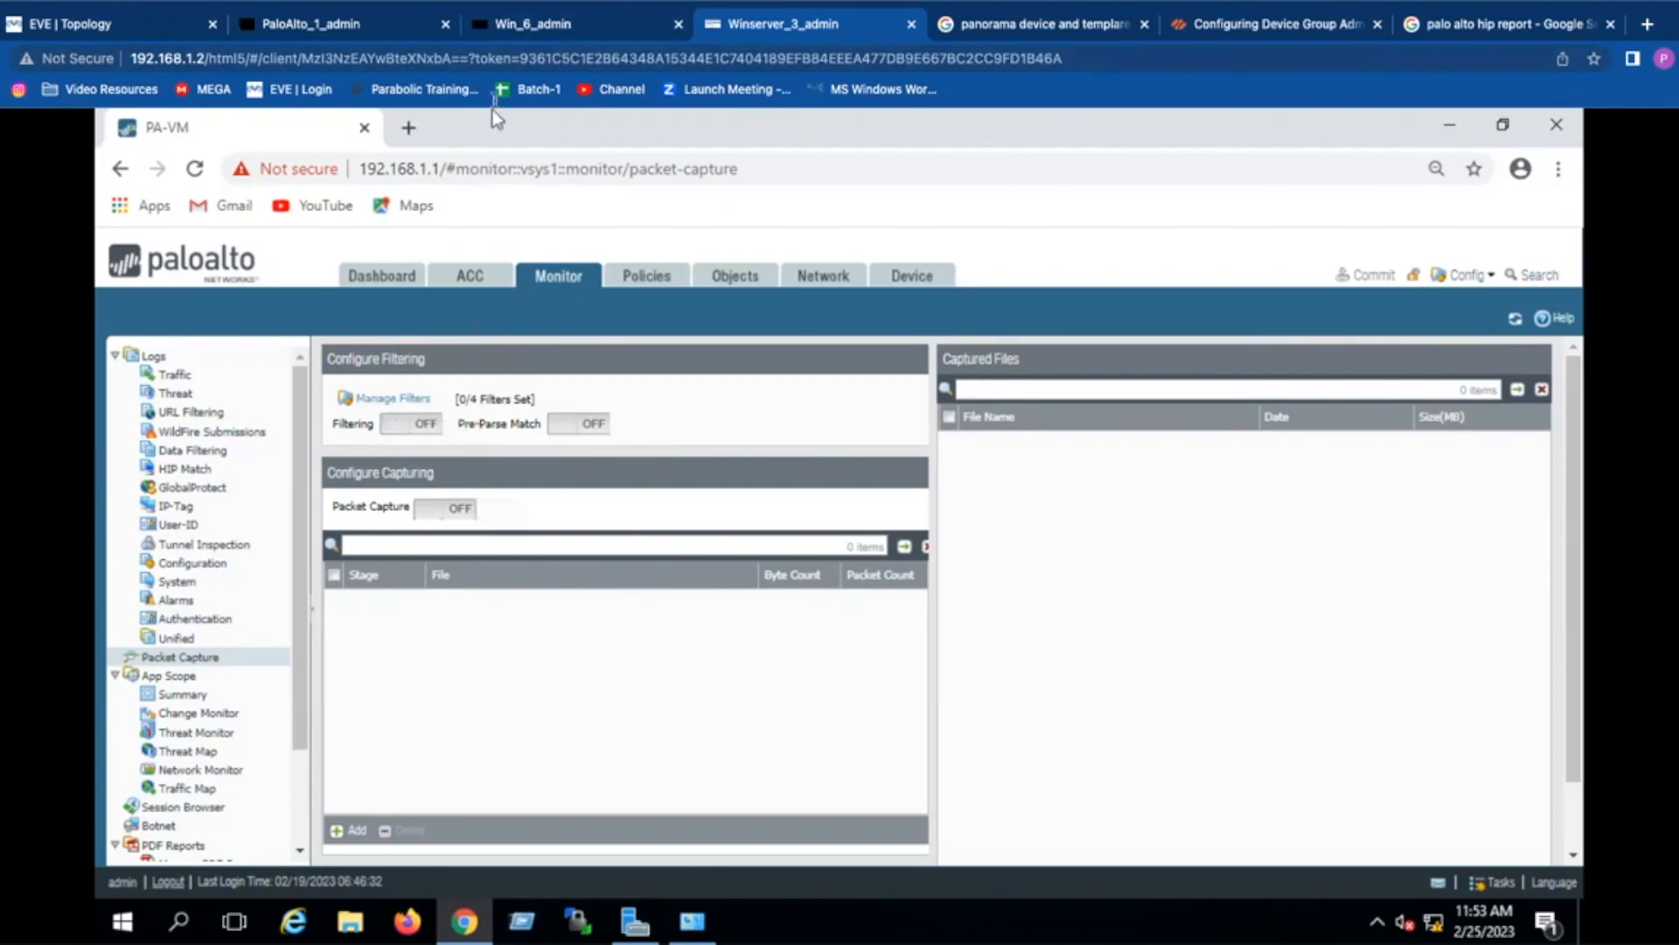
{"action": "left_click", "coordinate": [393, 40]}
Step: Start a 'debug dataplane packet-diag' command and list its subcommand and set filter options with ?
{"action": "key", "text": "Return"}
{"action": "type", "text": "debug d"}
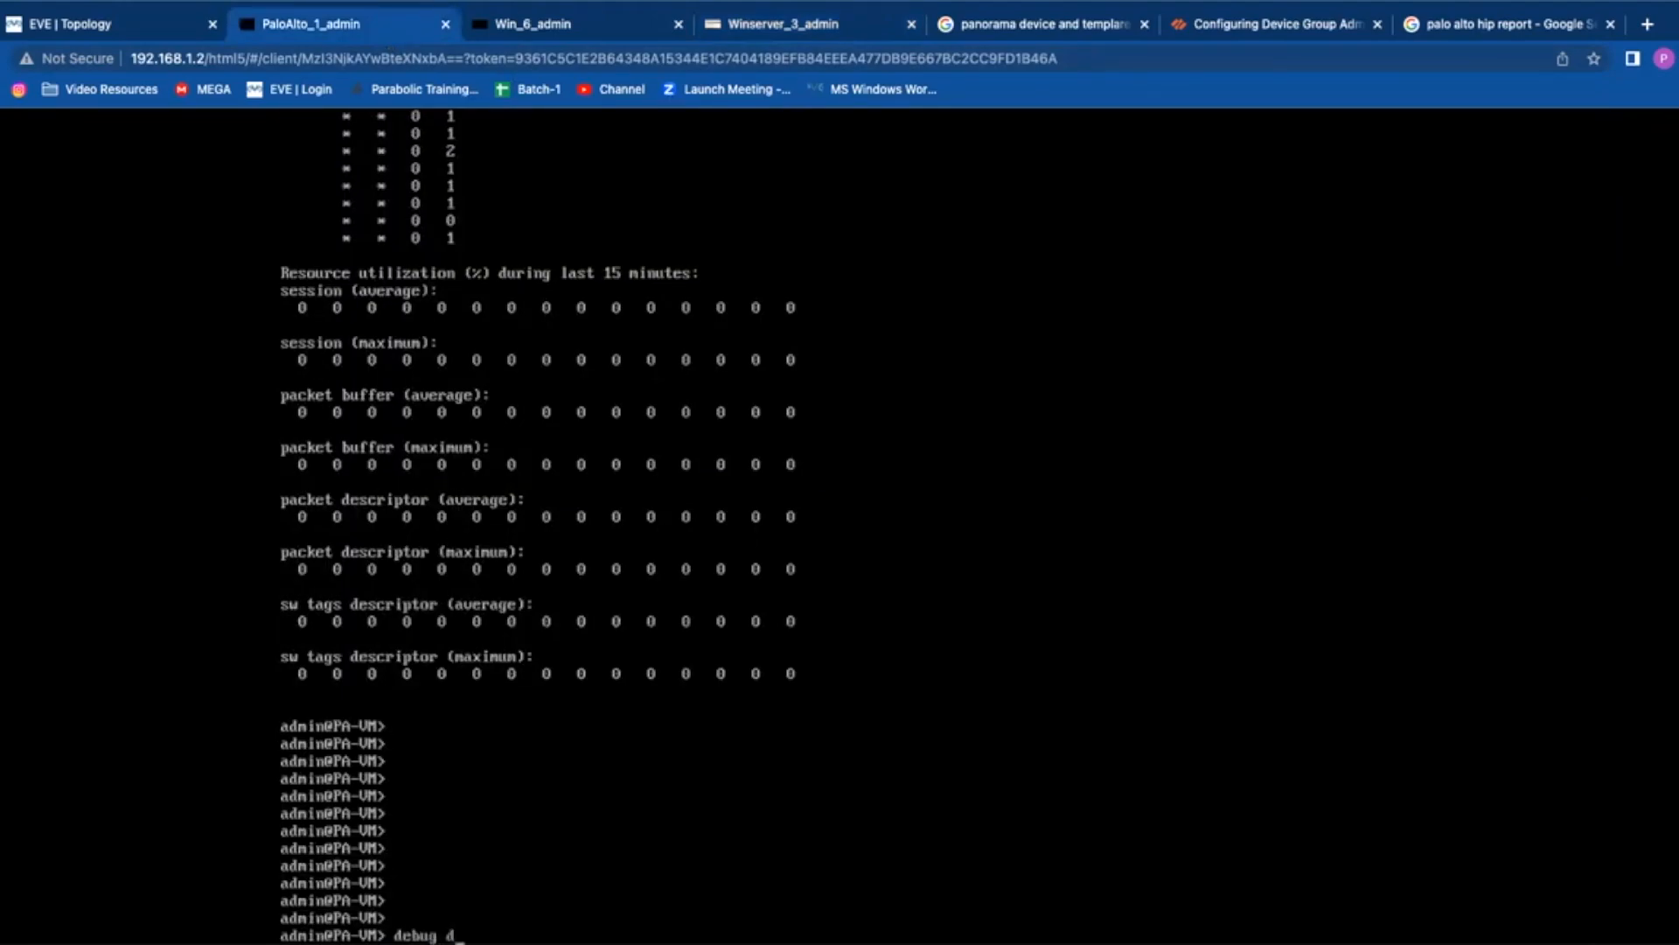
{"action": "type", "text": "ataplane packet-diag show"}
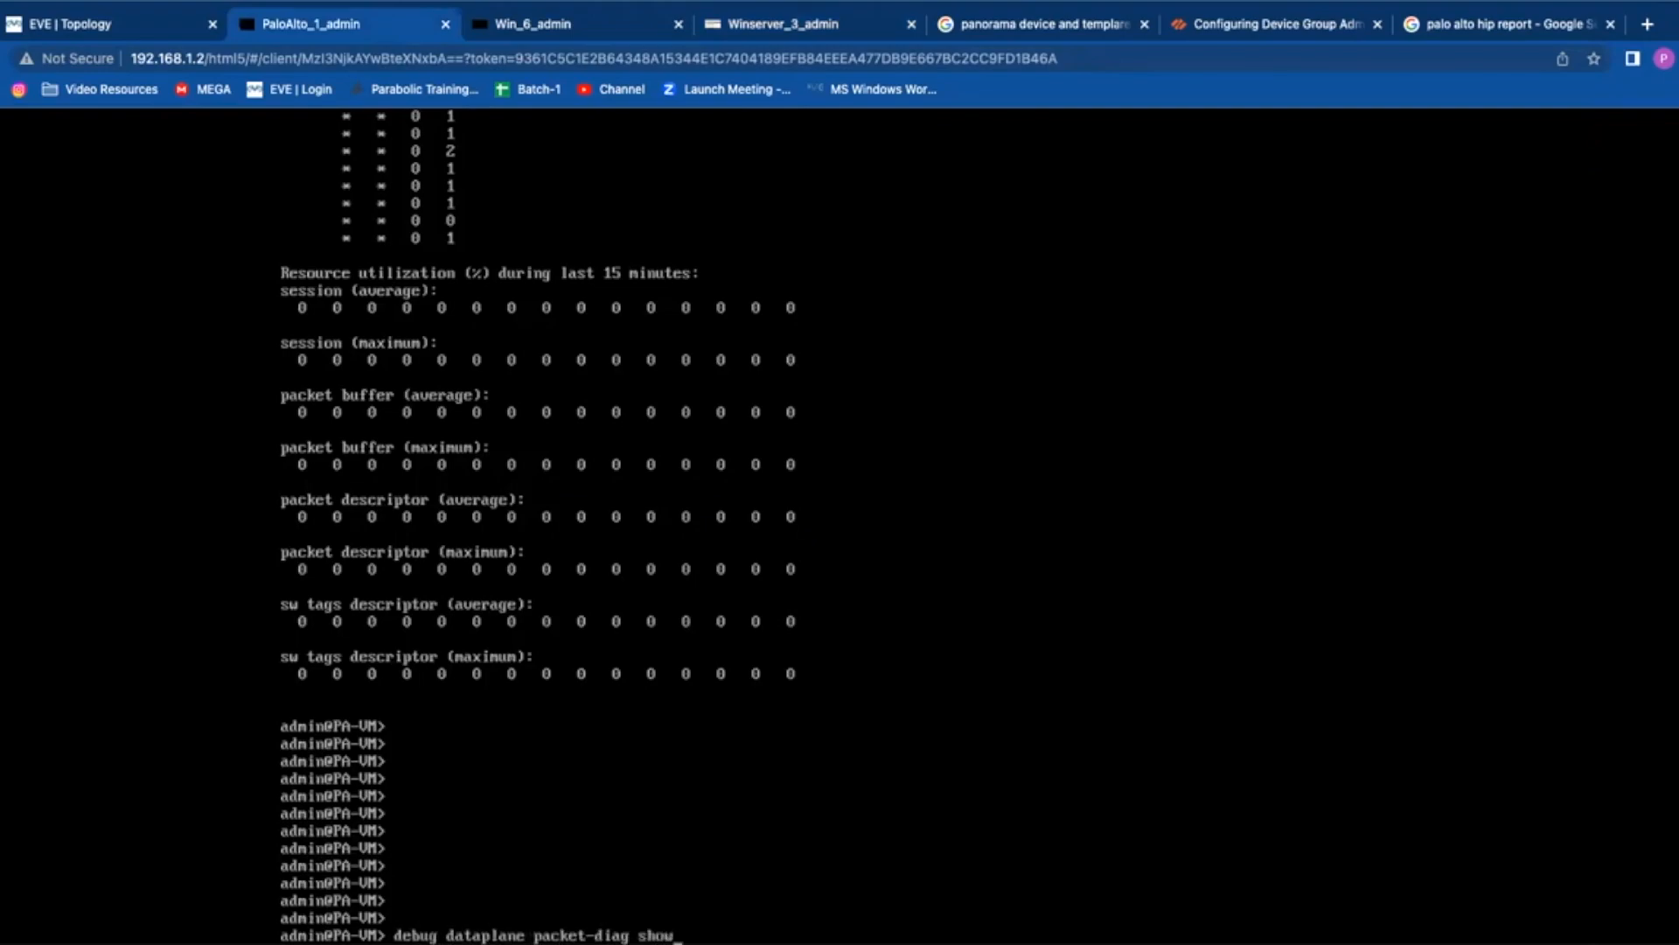
{"action": "key", "text": "BackSpace"}
{"action": "key", "text": "question"}
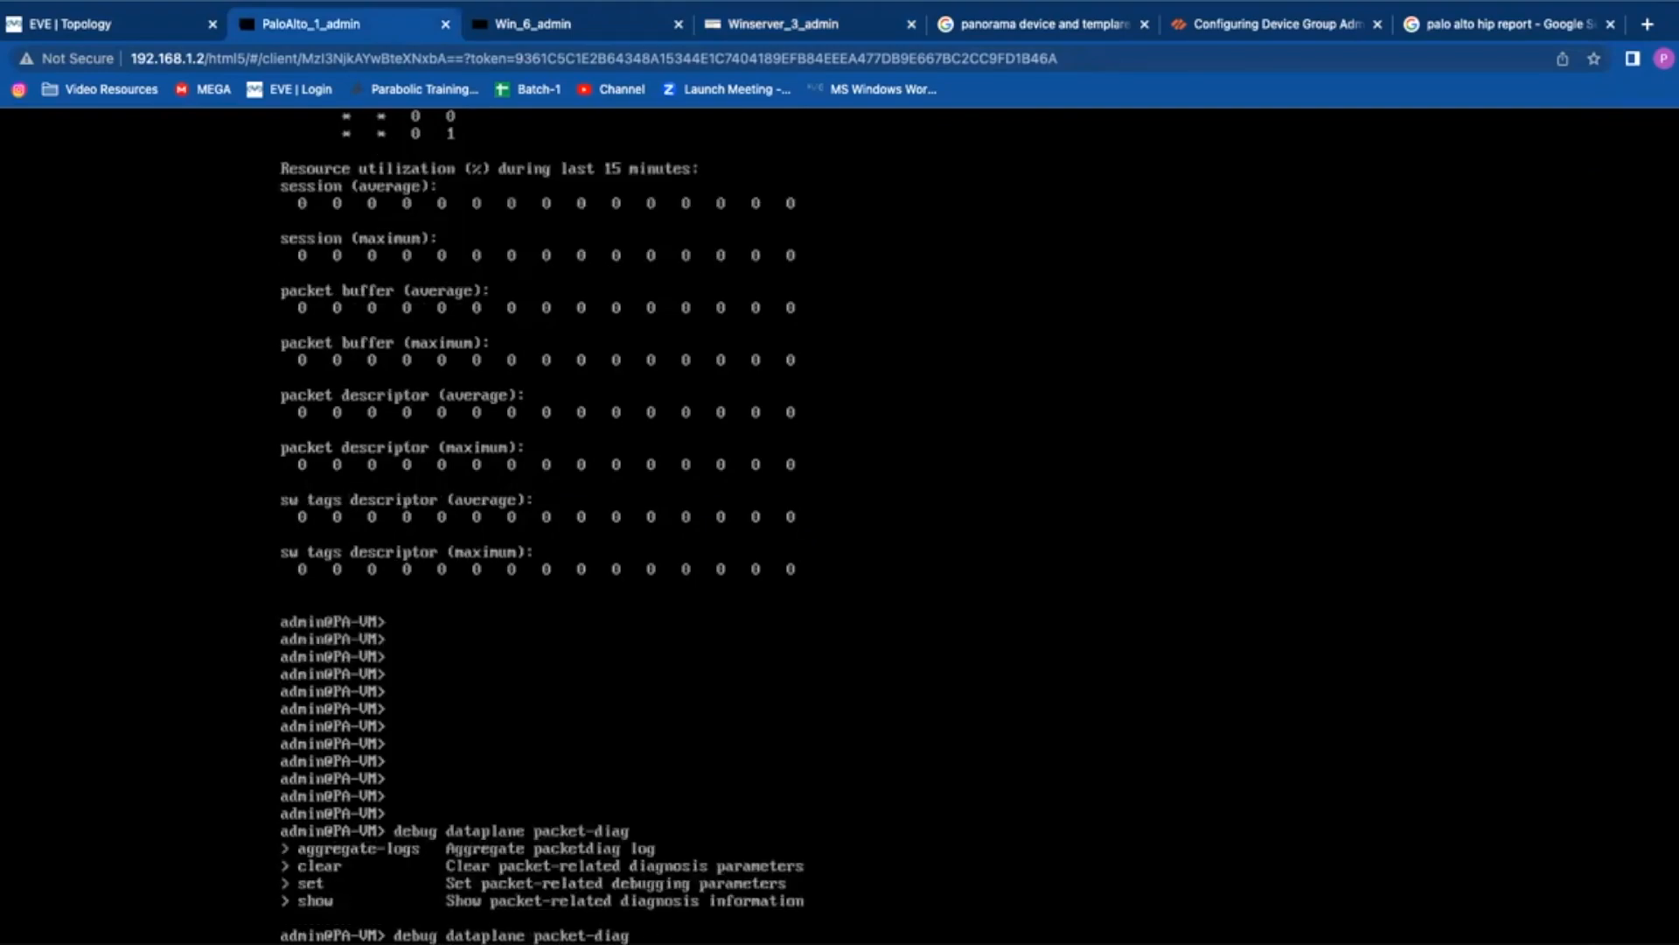
{"action": "type", "text": "set filter"}
{"action": "key", "text": "question"}
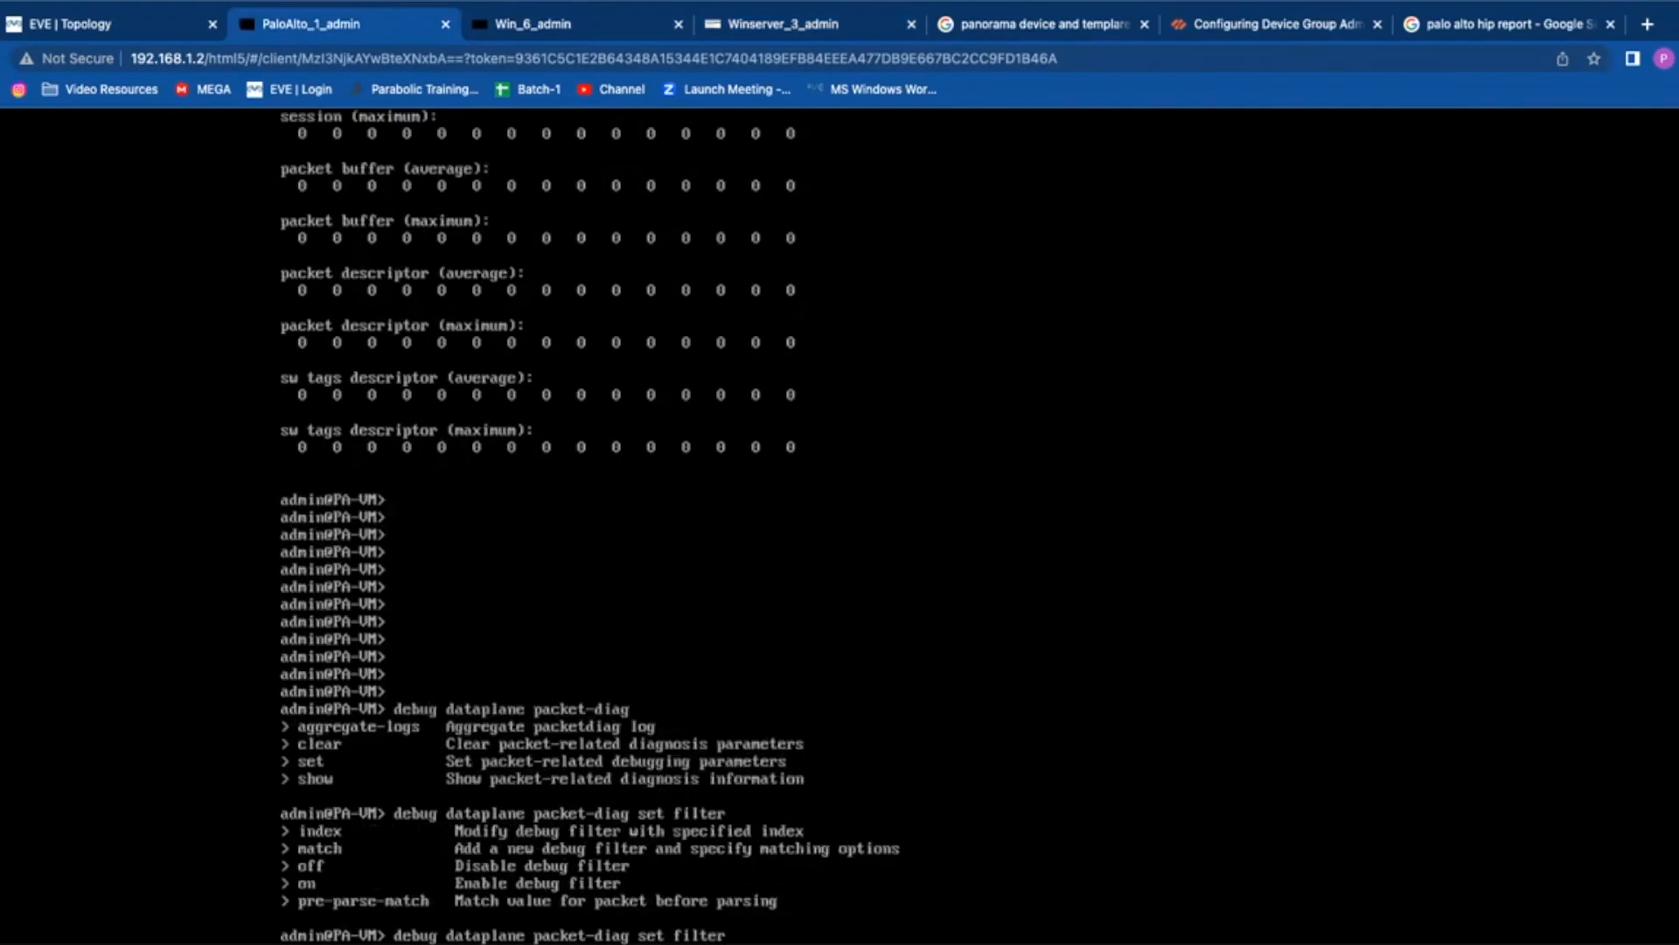
Step: Run 'debug dataplane packet-diag show setting', showing filter, logging and capture disabled, then recall it
{"action": "key", "text": "BackSpace"}
{"action": "key", "text": "BackSpace"}
{"action": "type", "text": "how setting"}
{"action": "key", "text": "Return"}
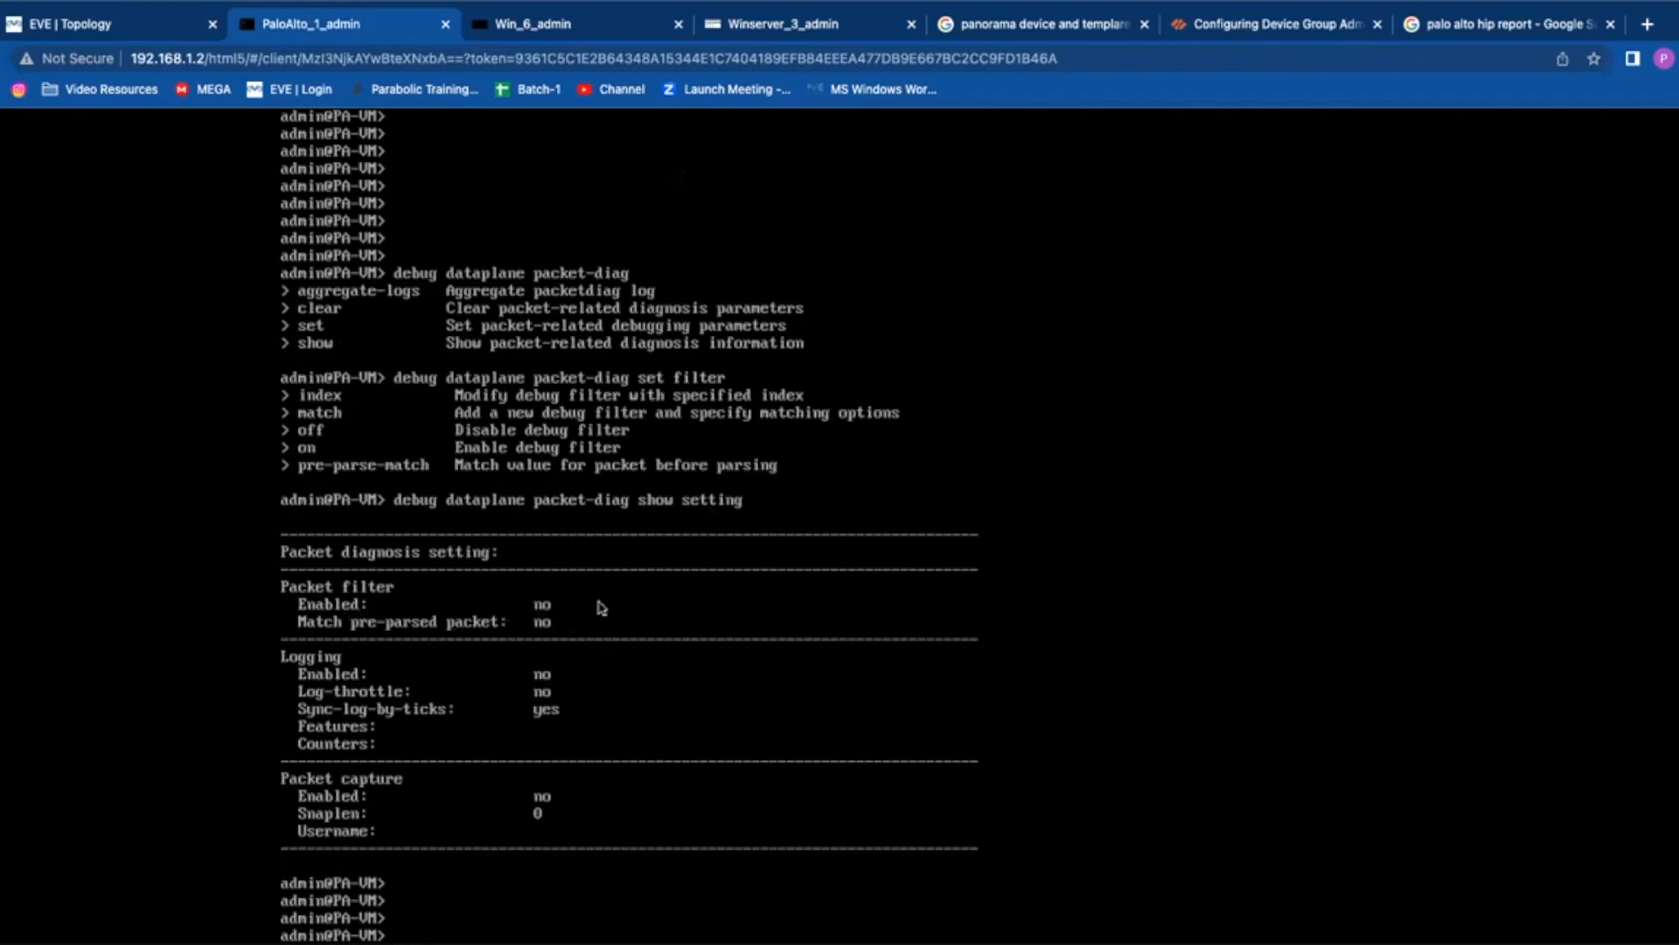
{"action": "key", "text": "Up"}
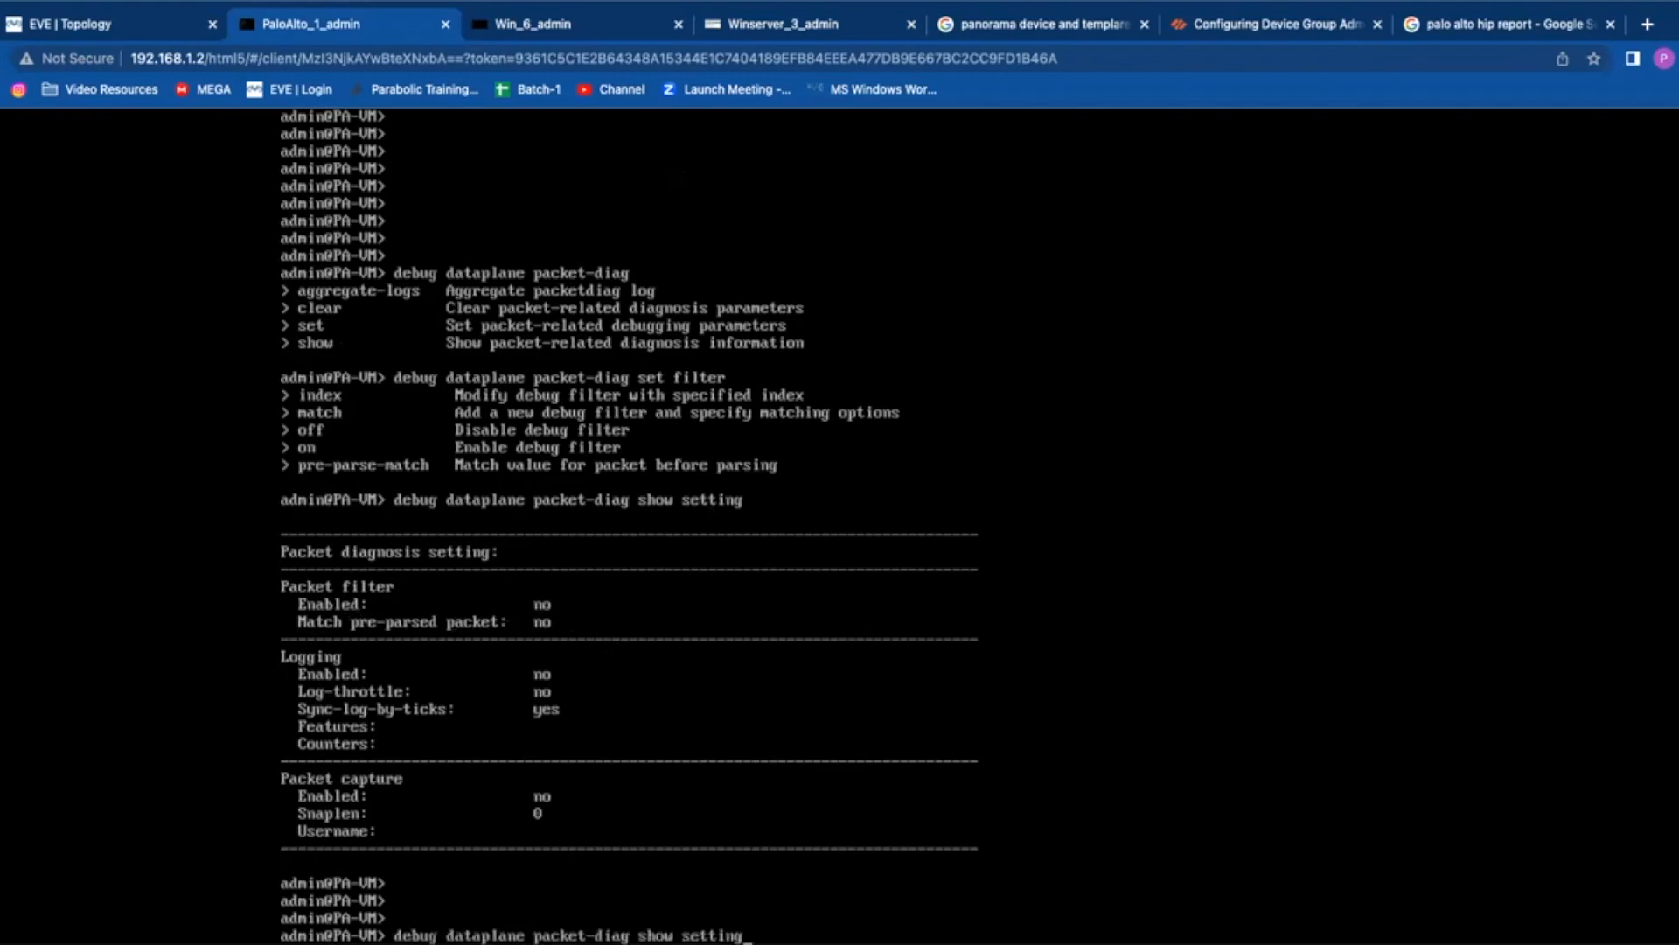
Step: Switch to the Windows Server session and move its tab ahead of the others
{"action": "left_click", "coordinate": [536, 33]}
{"action": "left_click", "coordinate": [809, 28]}
{"action": "left_click_drag", "start_coordinate": [814, 31], "coordinate": [580, 28]}
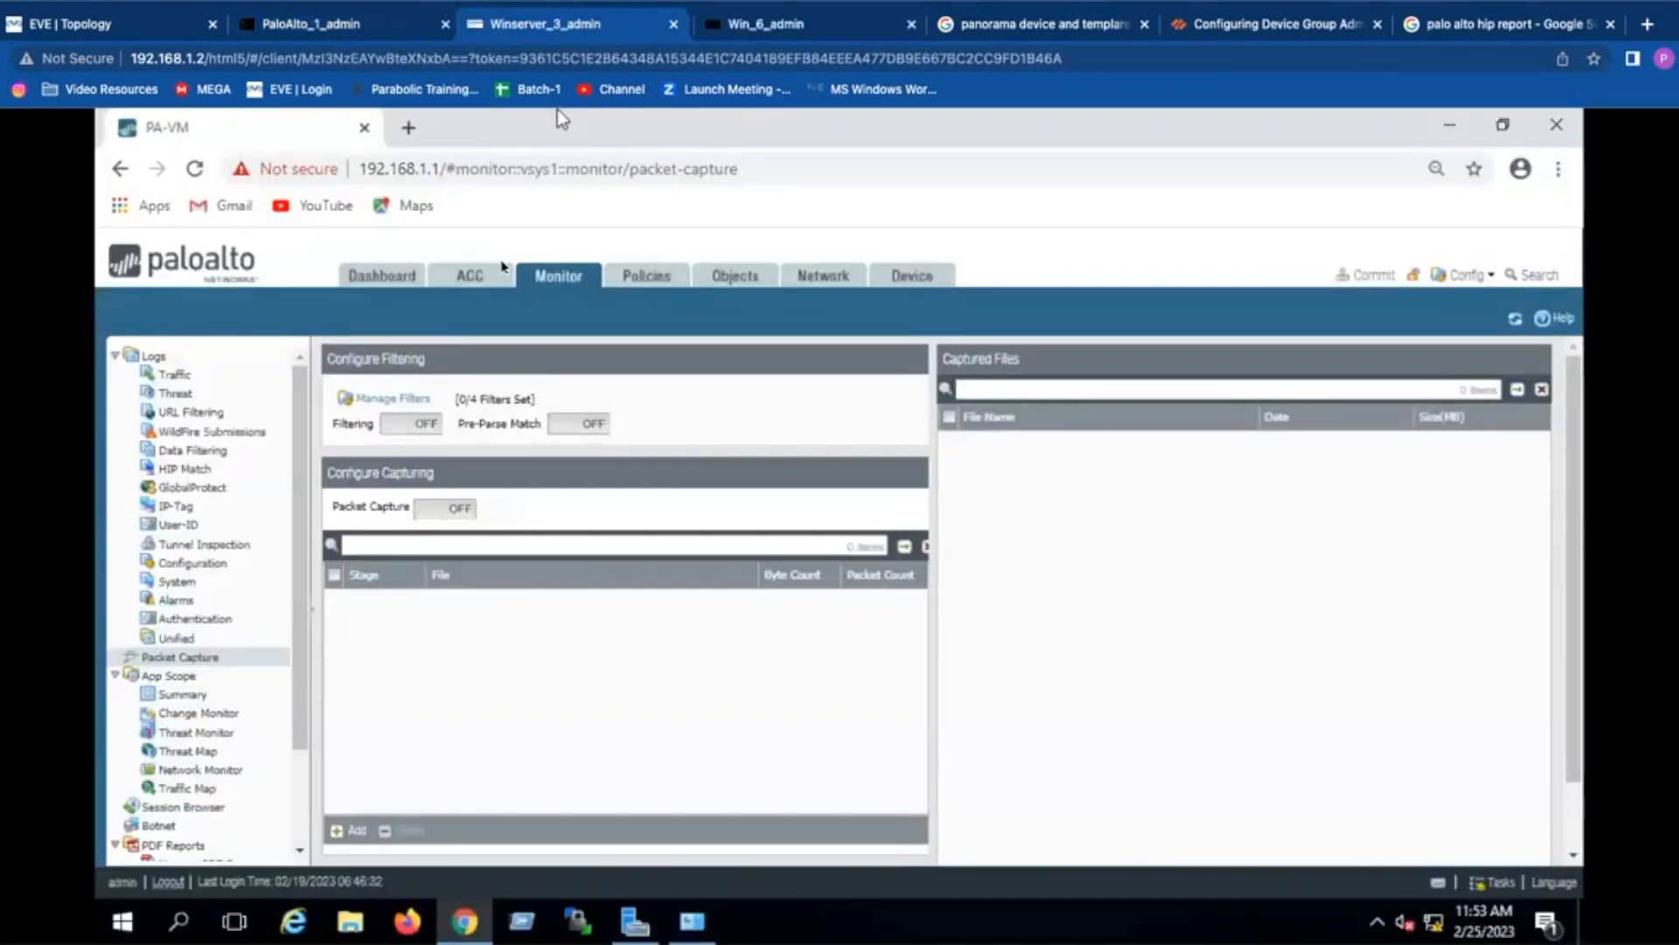
Step: Add capture filter Id 1 with source 10.0.0.1 and destination 8.8.8.8
{"action": "left_click", "coordinate": [390, 400]}
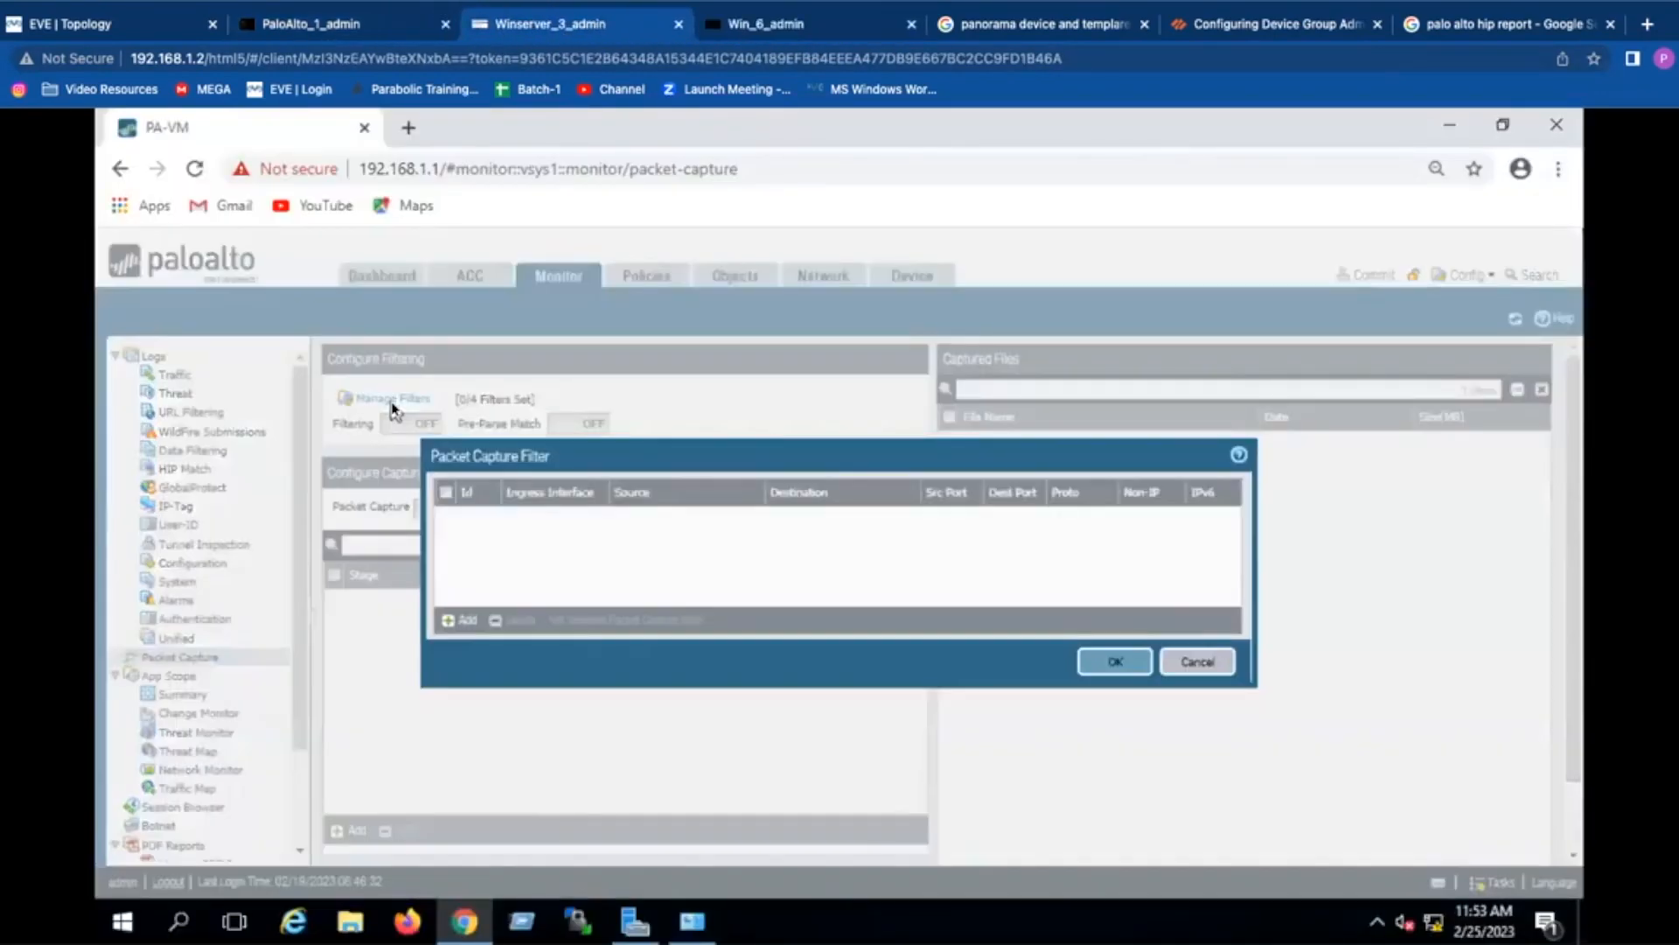
{"action": "left_click", "coordinate": [462, 622]}
{"action": "left_click", "coordinate": [467, 538]}
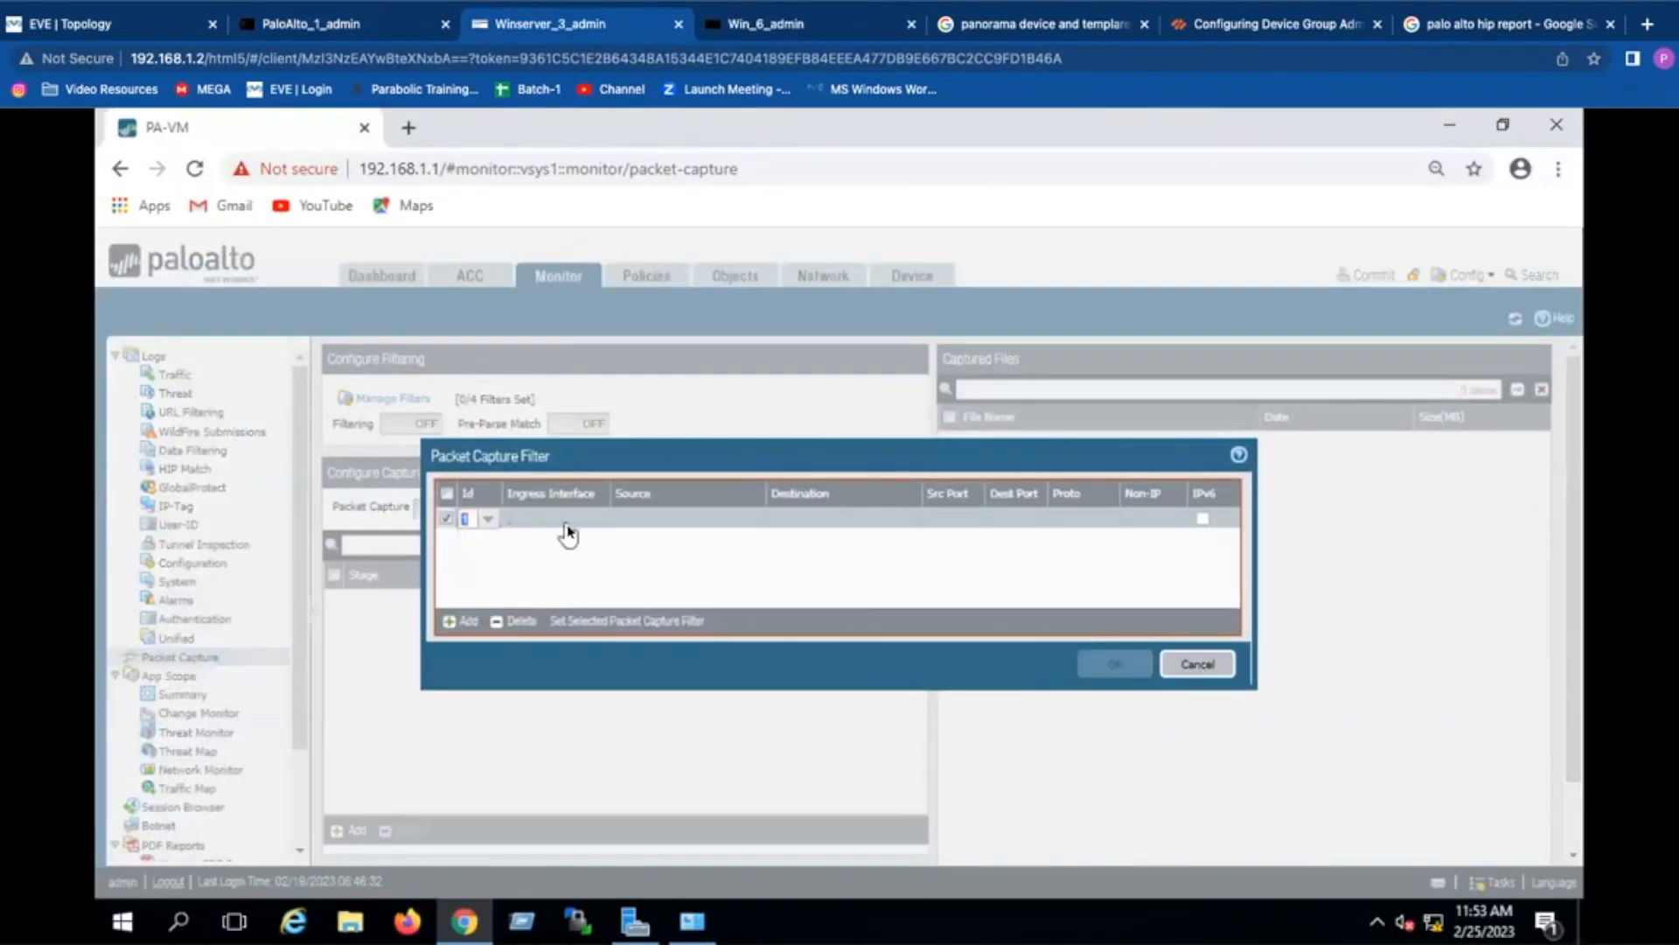
{"action": "left_click", "coordinate": [662, 517]}
{"action": "type", "text": "10.0.0.0"}
{"action": "key", "text": "BackSpace"}
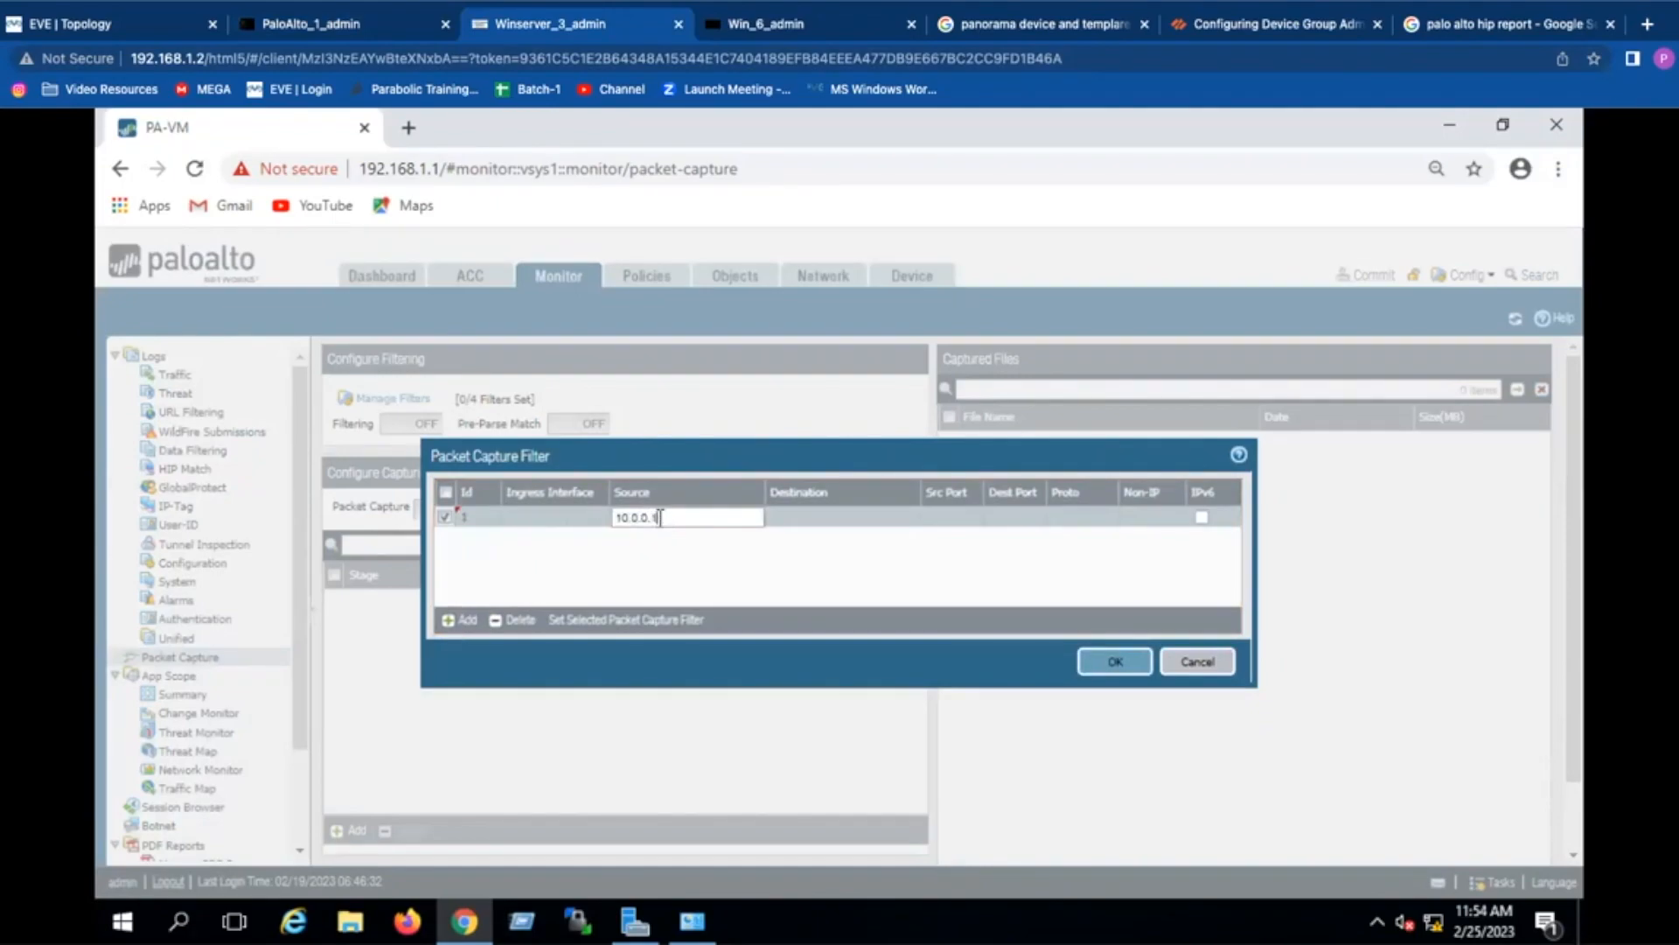
{"action": "left_click", "coordinate": [823, 522]}
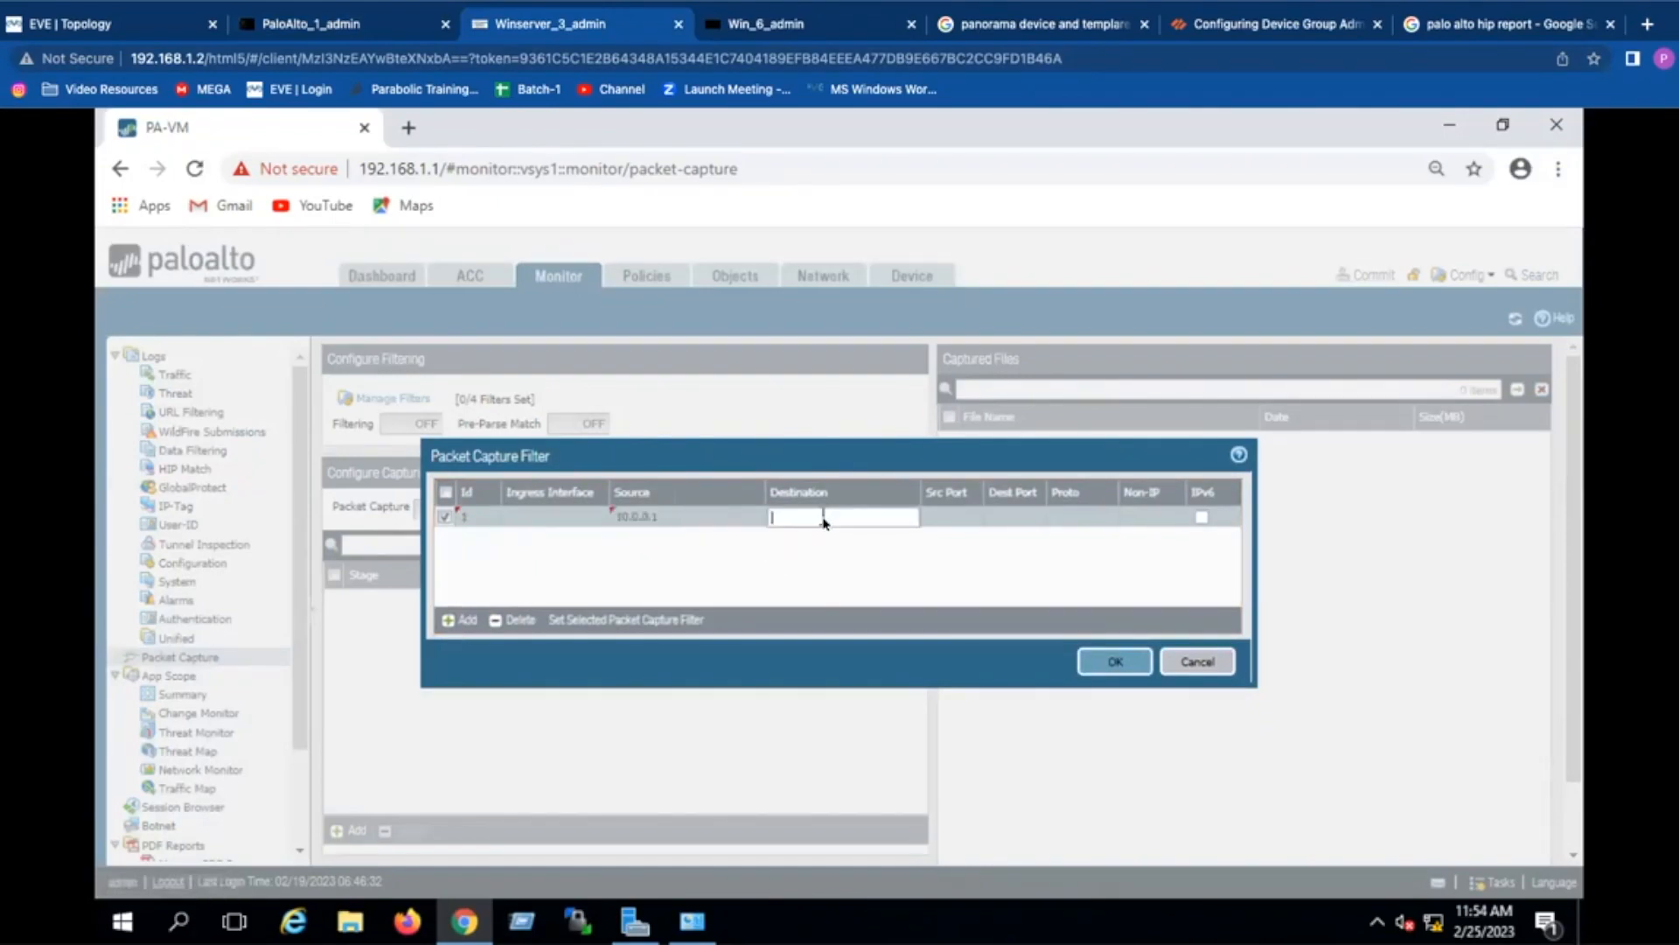
{"action": "type", "text": "8.8.8.8"}
{"action": "left_click", "coordinate": [875, 560]}
Step: Save the capture filter and run show setting in the CLI to verify it
{"action": "left_click", "coordinate": [1112, 662]}
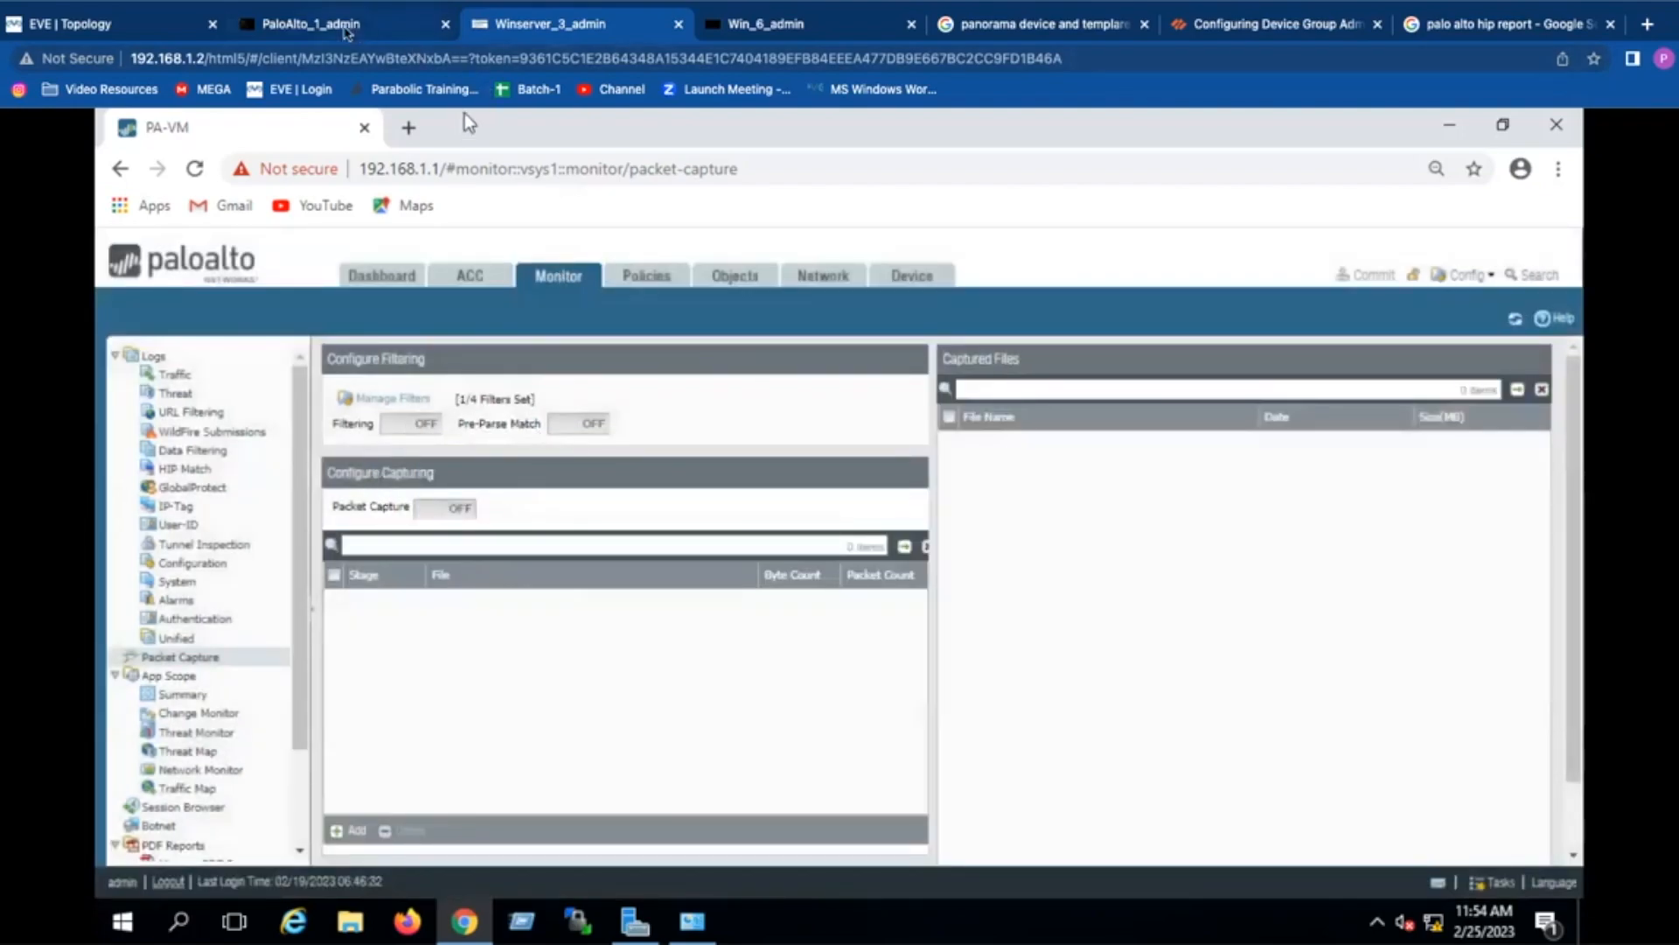
{"action": "left_click", "coordinate": [350, 24]}
{"action": "key", "text": "Return"}
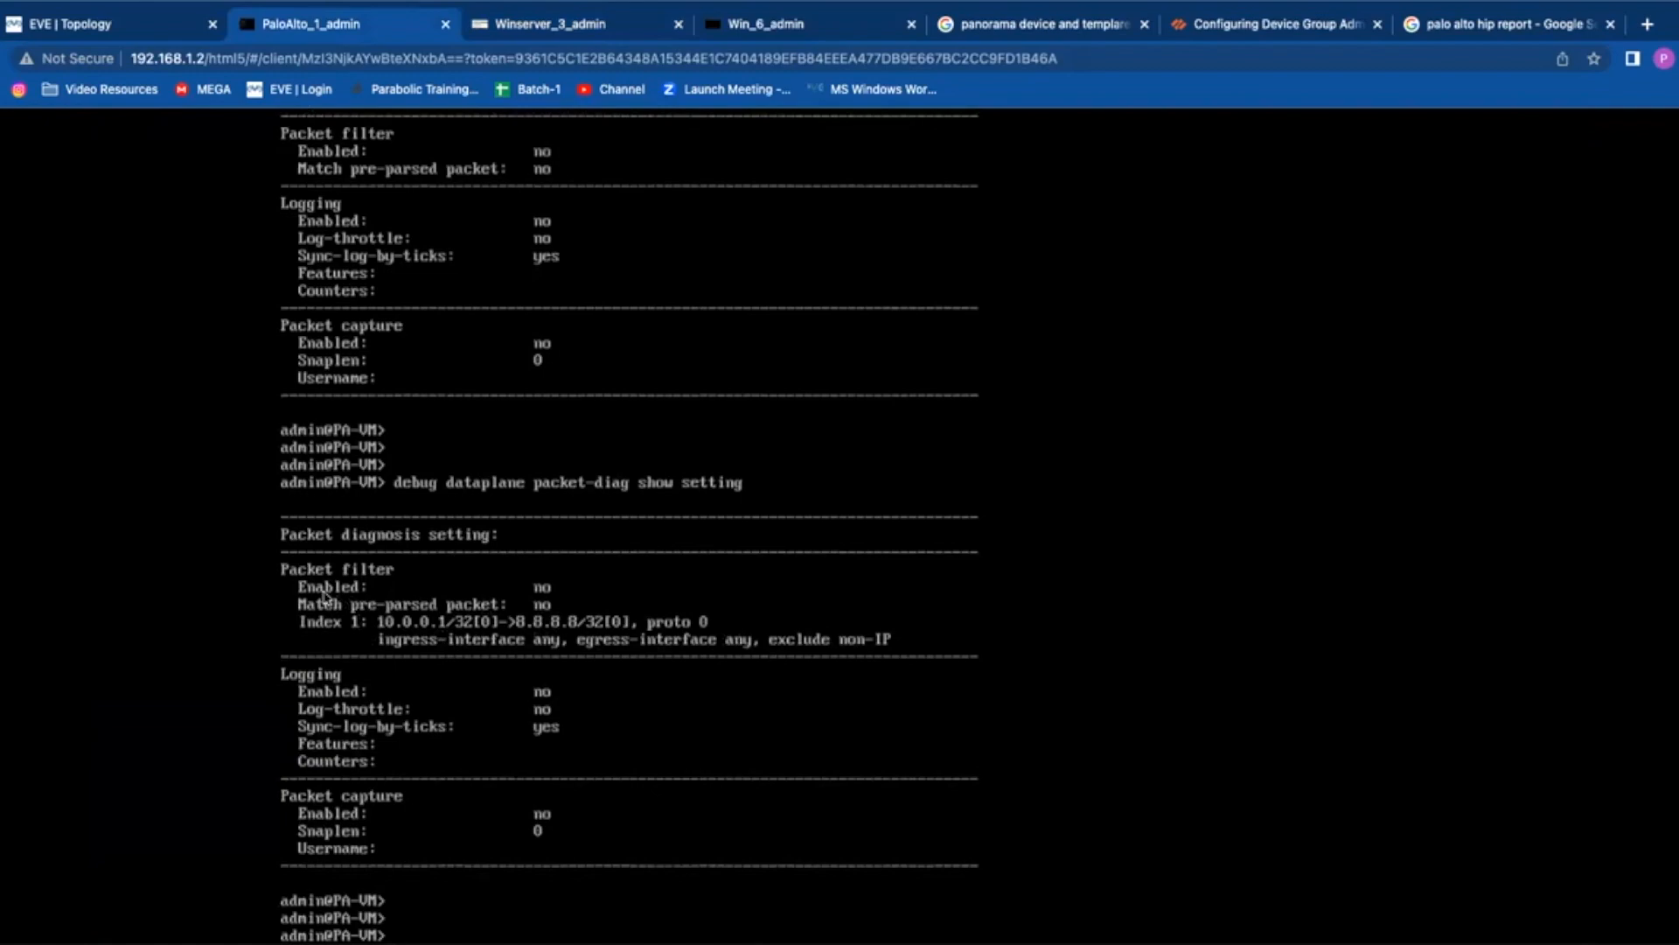
Step: Turn packet Filtering on in the web UI and confirm it with show setting in the CLI
{"action": "left_click", "coordinate": [494, 40]}
{"action": "left_click", "coordinate": [395, 426]}
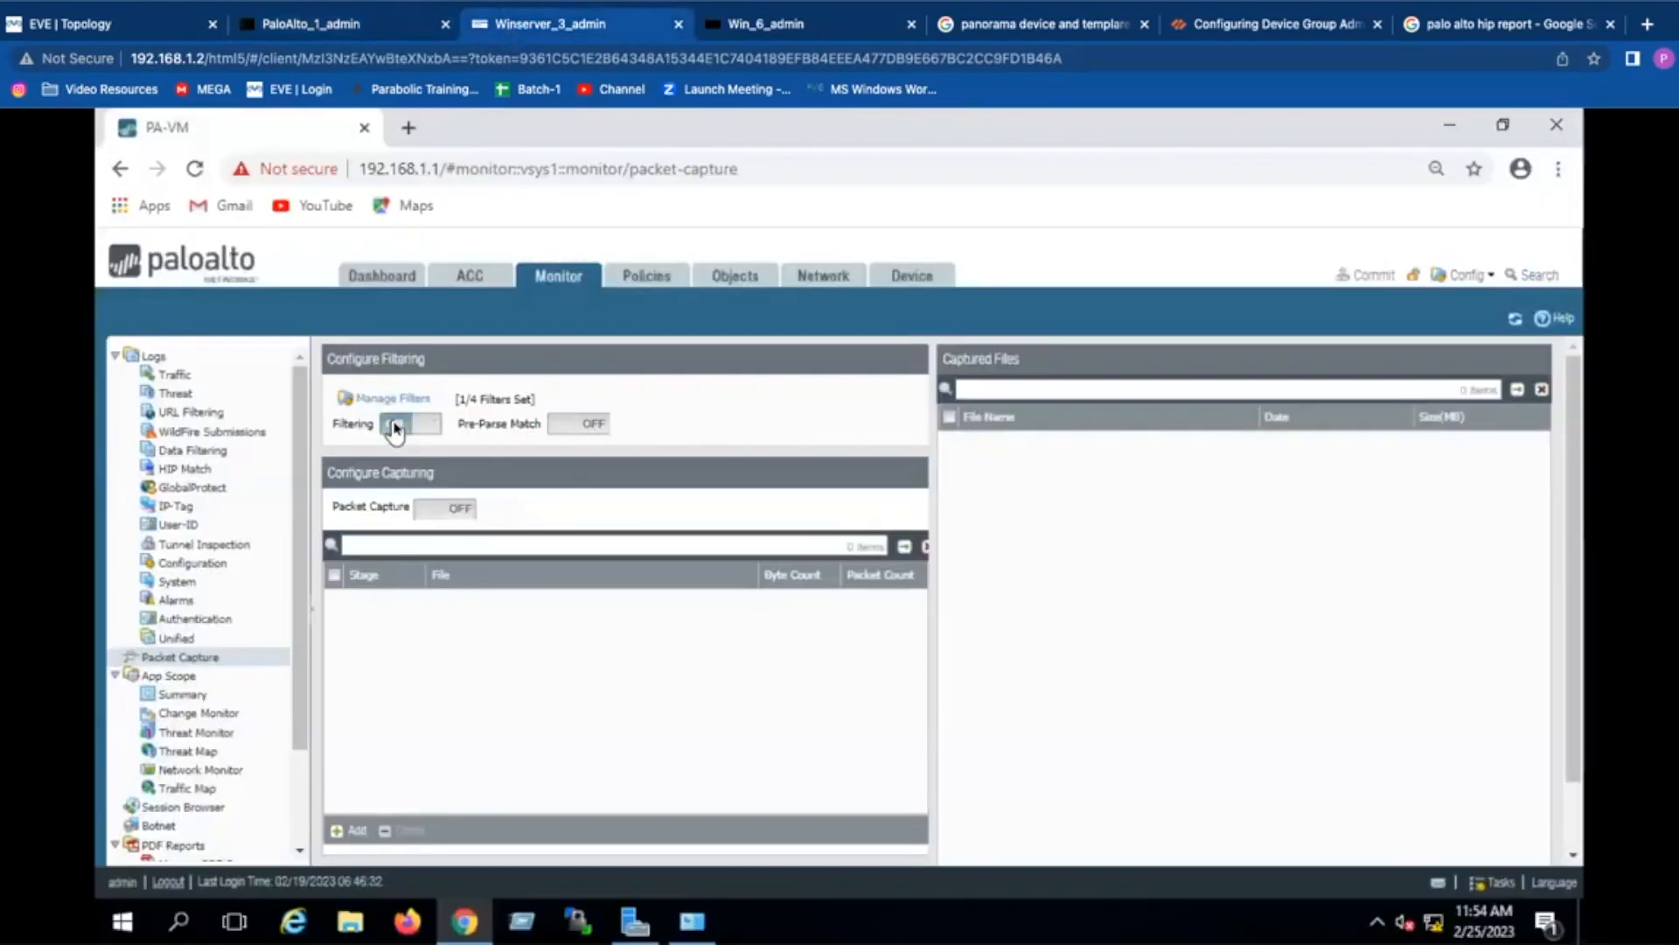
{"action": "left_click", "coordinate": [368, 26]}
{"action": "key", "text": "Up"}
{"action": "key", "text": "Return"}
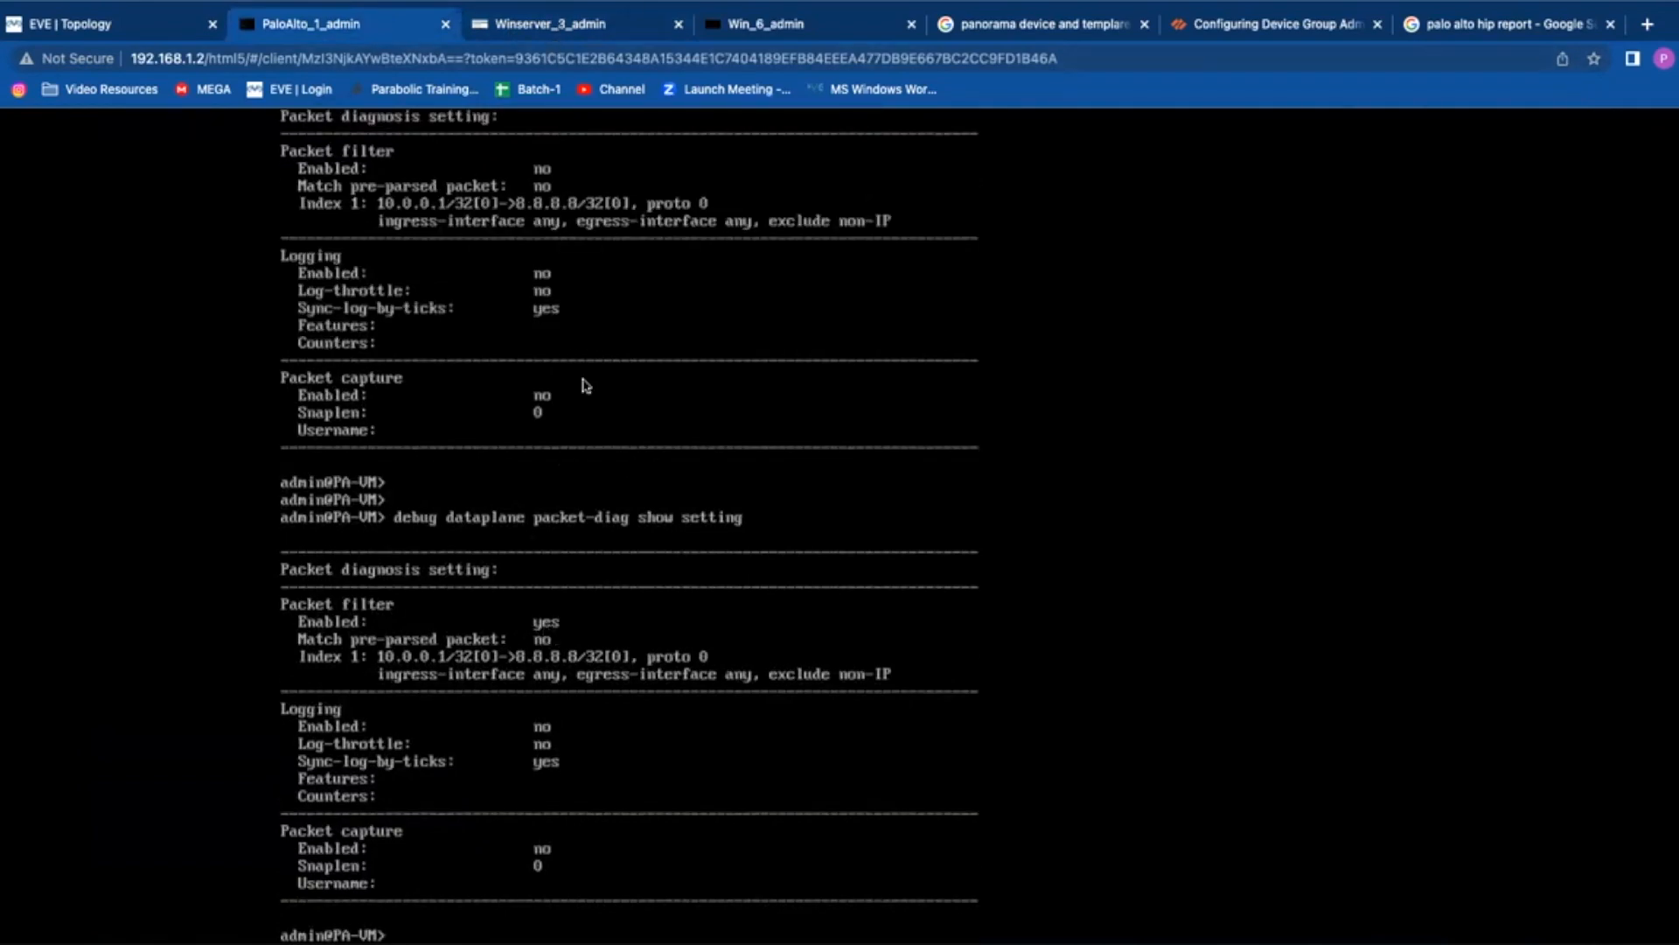
Step: Run 'debug dataplane packet-diag set filter off' and refresh the web UI to show Filtering OFF
{"action": "key", "text": "Up"}
{"action": "key", "text": "BackSpace"}
{"action": "key", "text": "BackSpace"}
{"action": "key", "text": "BackSpace"}
{"action": "key", "text": "BackSpace"}
{"action": "key", "text": "BackSpace"}
{"action": "key", "text": "BackSpace"}
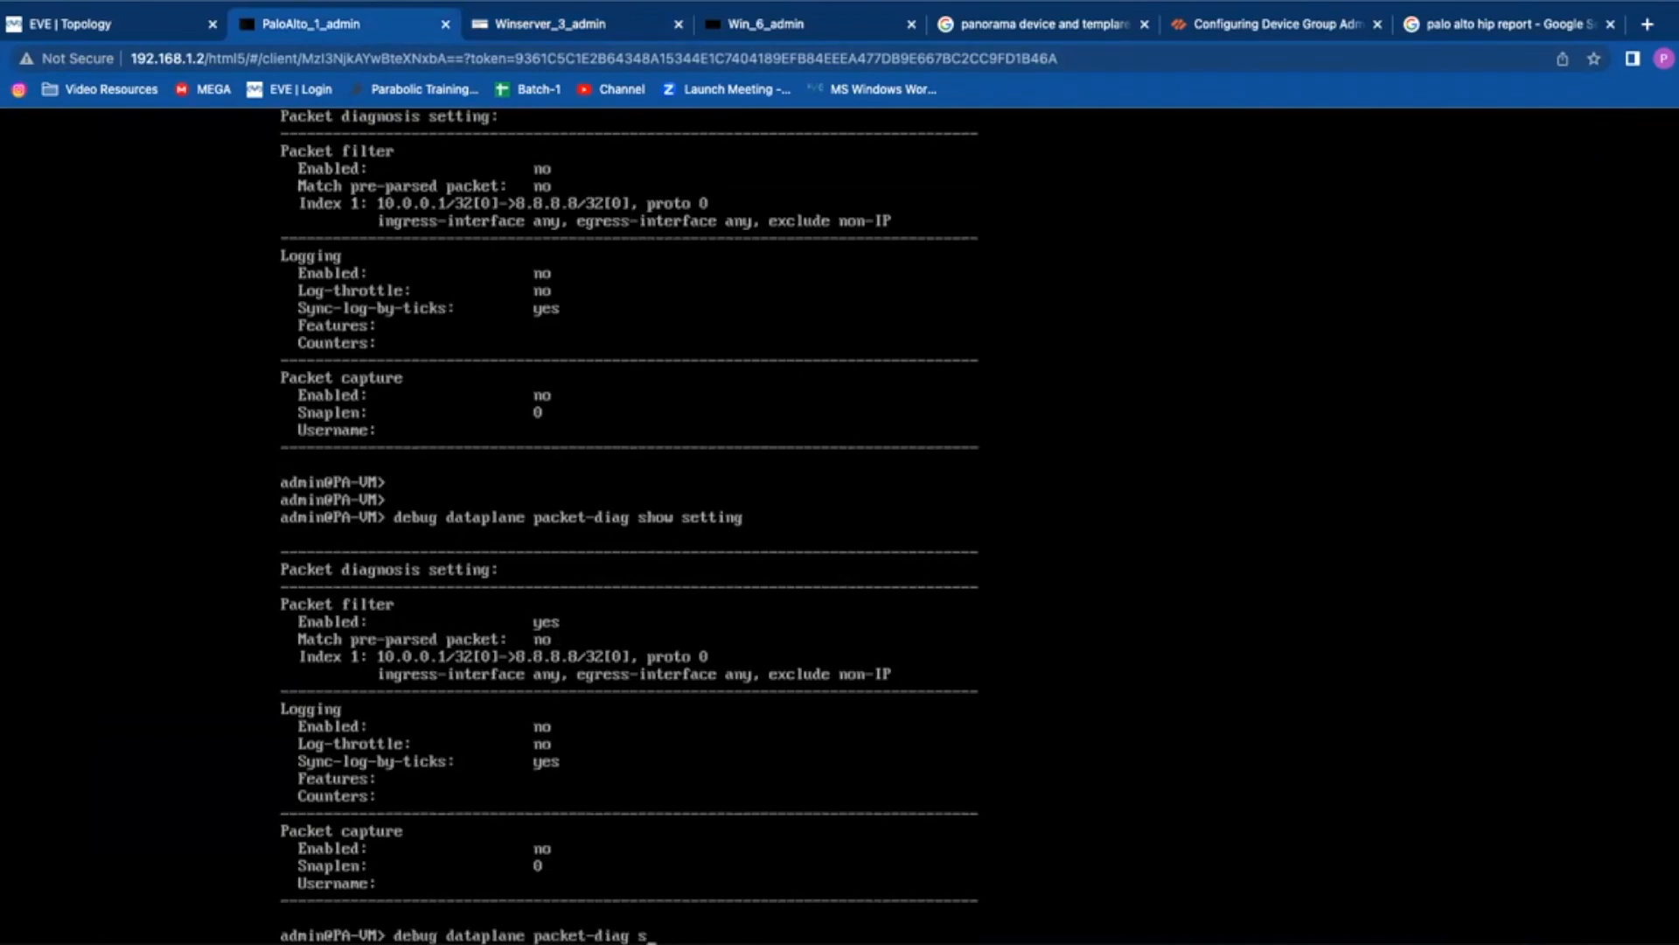
{"action": "type", "text": "lter"}
{"action": "type", "text": " ?"}
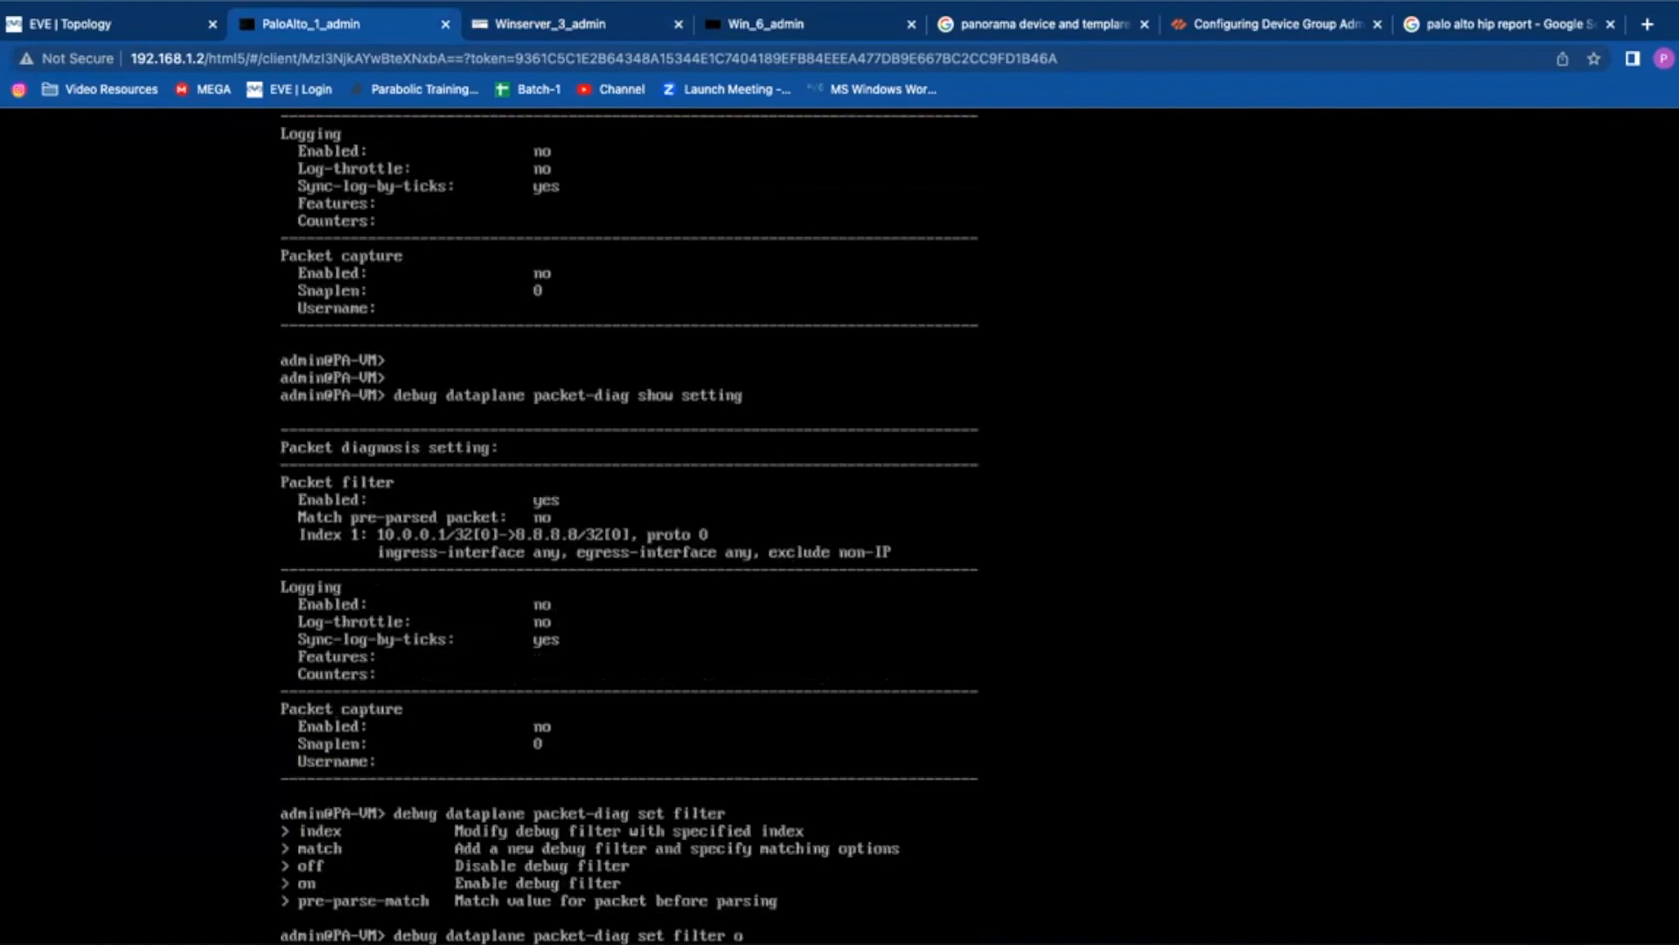
{"action": "key", "text": "Return"}
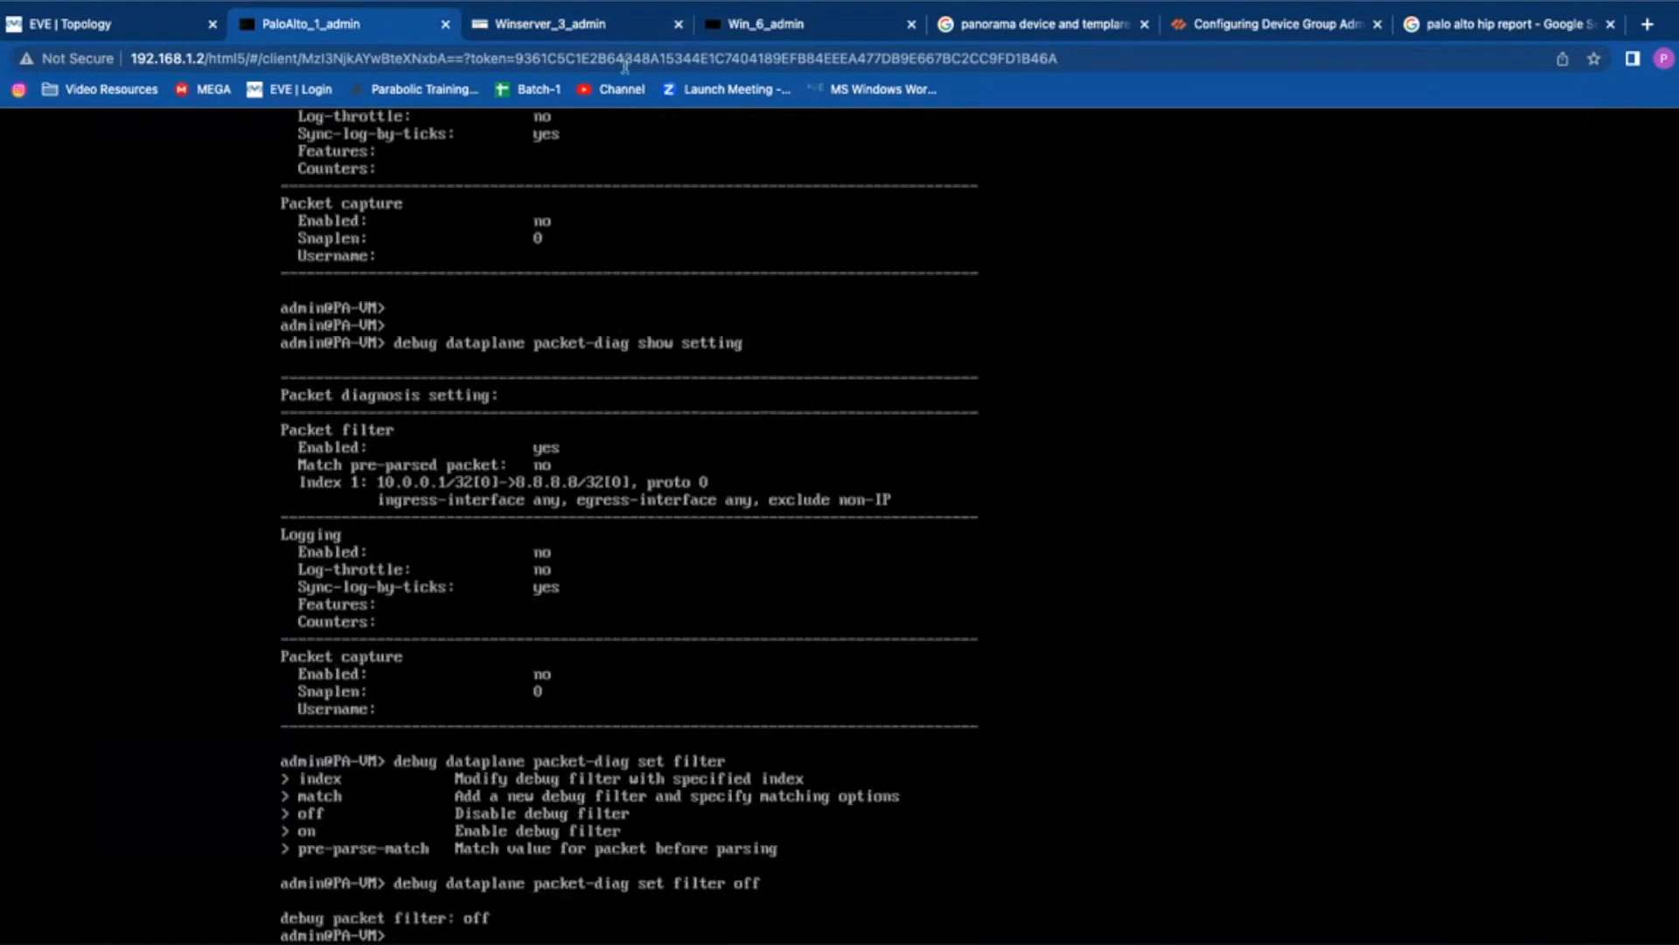
{"action": "left_click", "coordinate": [595, 27]}
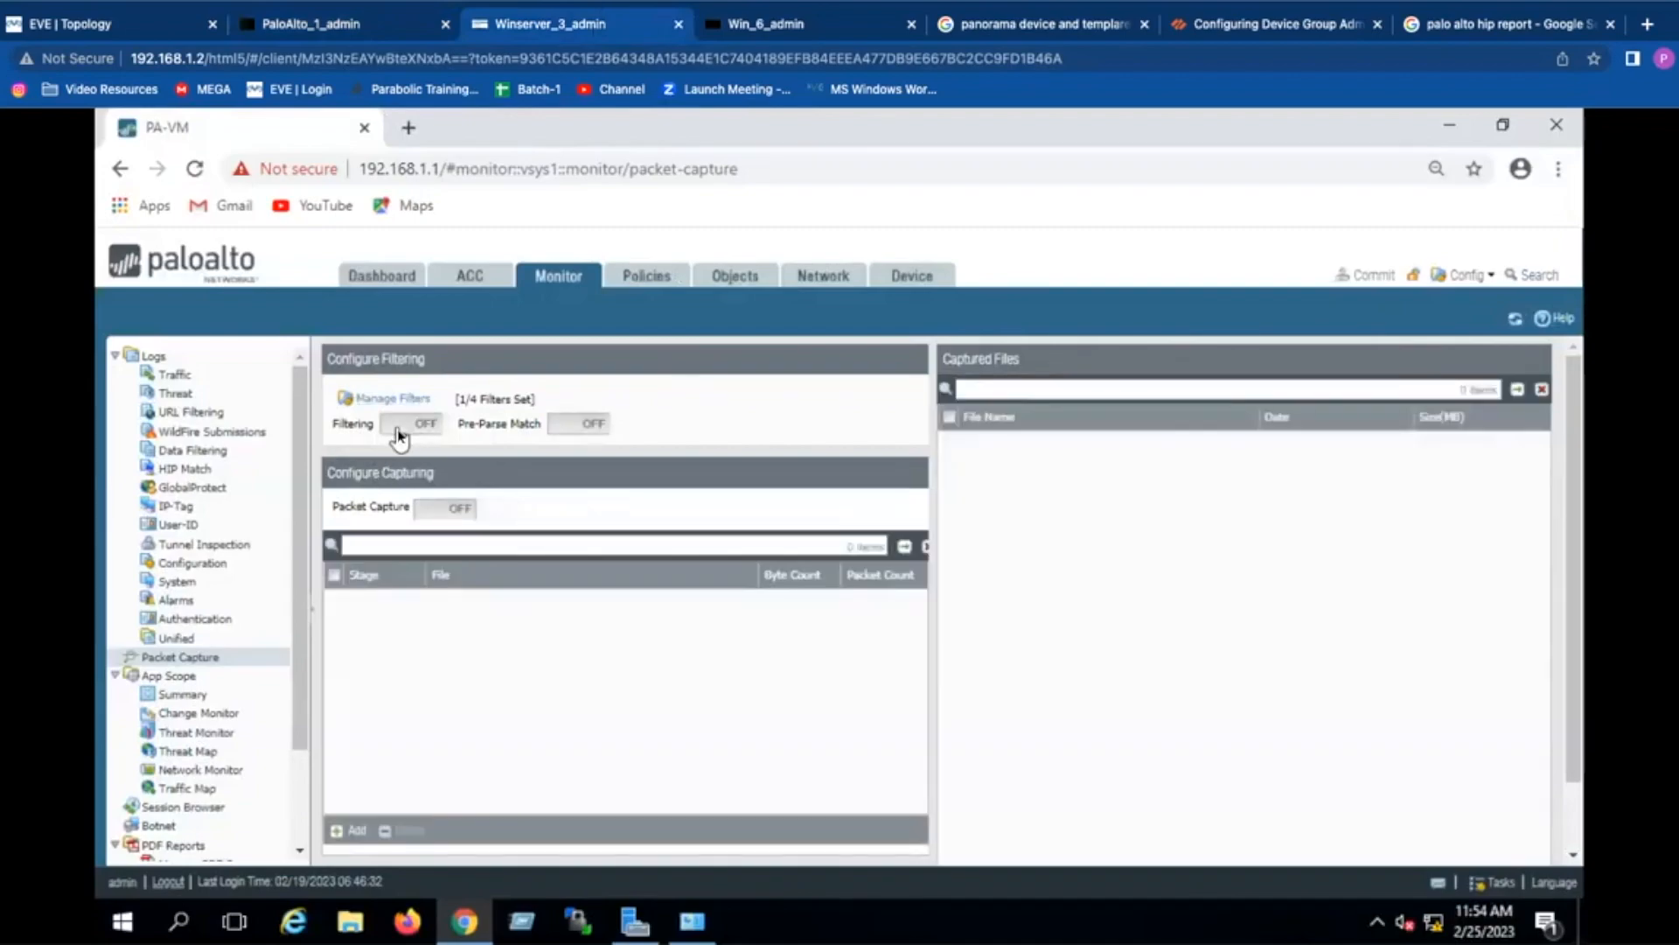
{"action": "left_click", "coordinate": [395, 423]}
Step: Recheck the filter list and CLI, then reopen Manage Filters and add a second filter row
{"action": "left_click", "coordinate": [398, 399]}
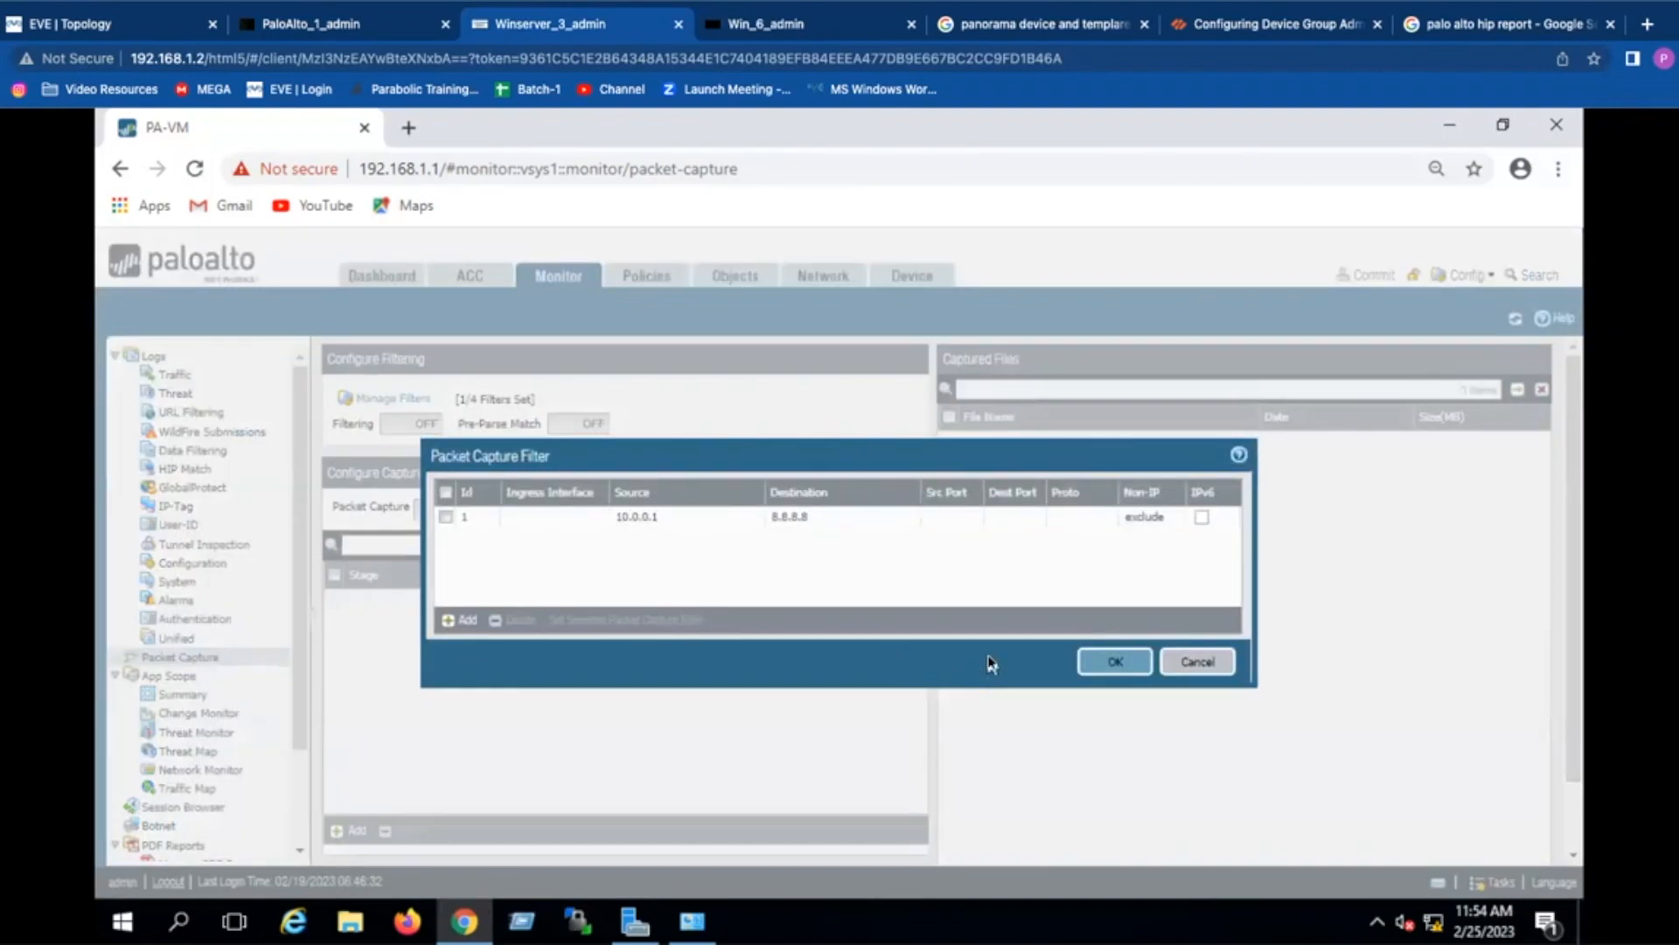
{"action": "left_click", "coordinate": [1115, 661]}
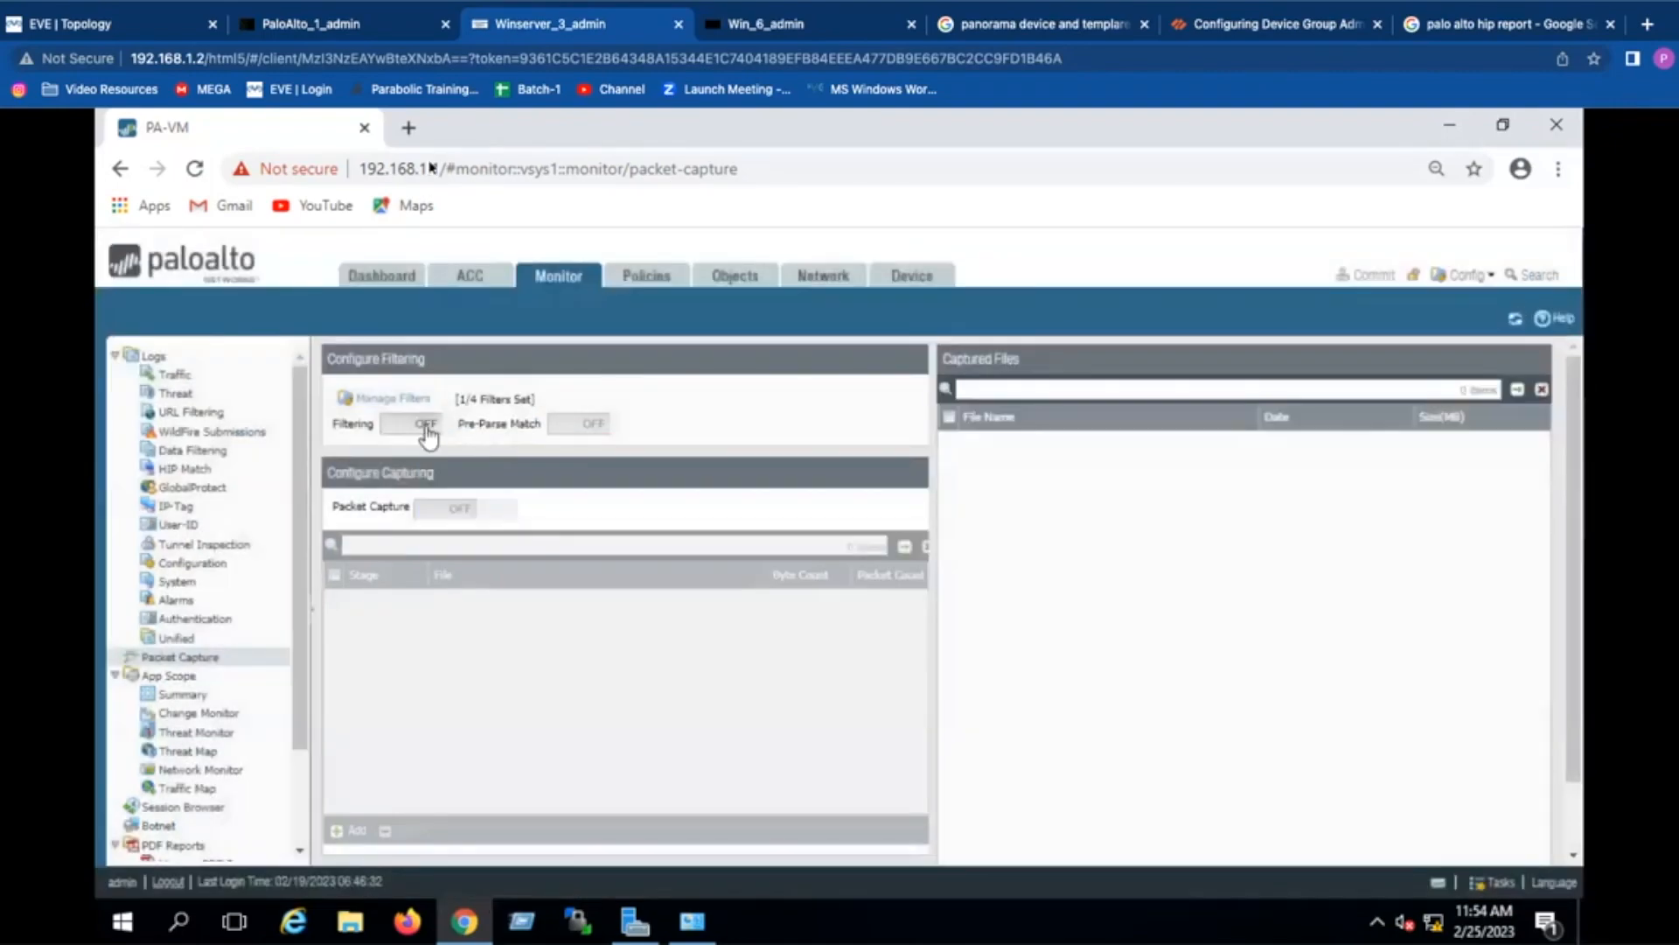
{"action": "left_click", "coordinate": [385, 23]}
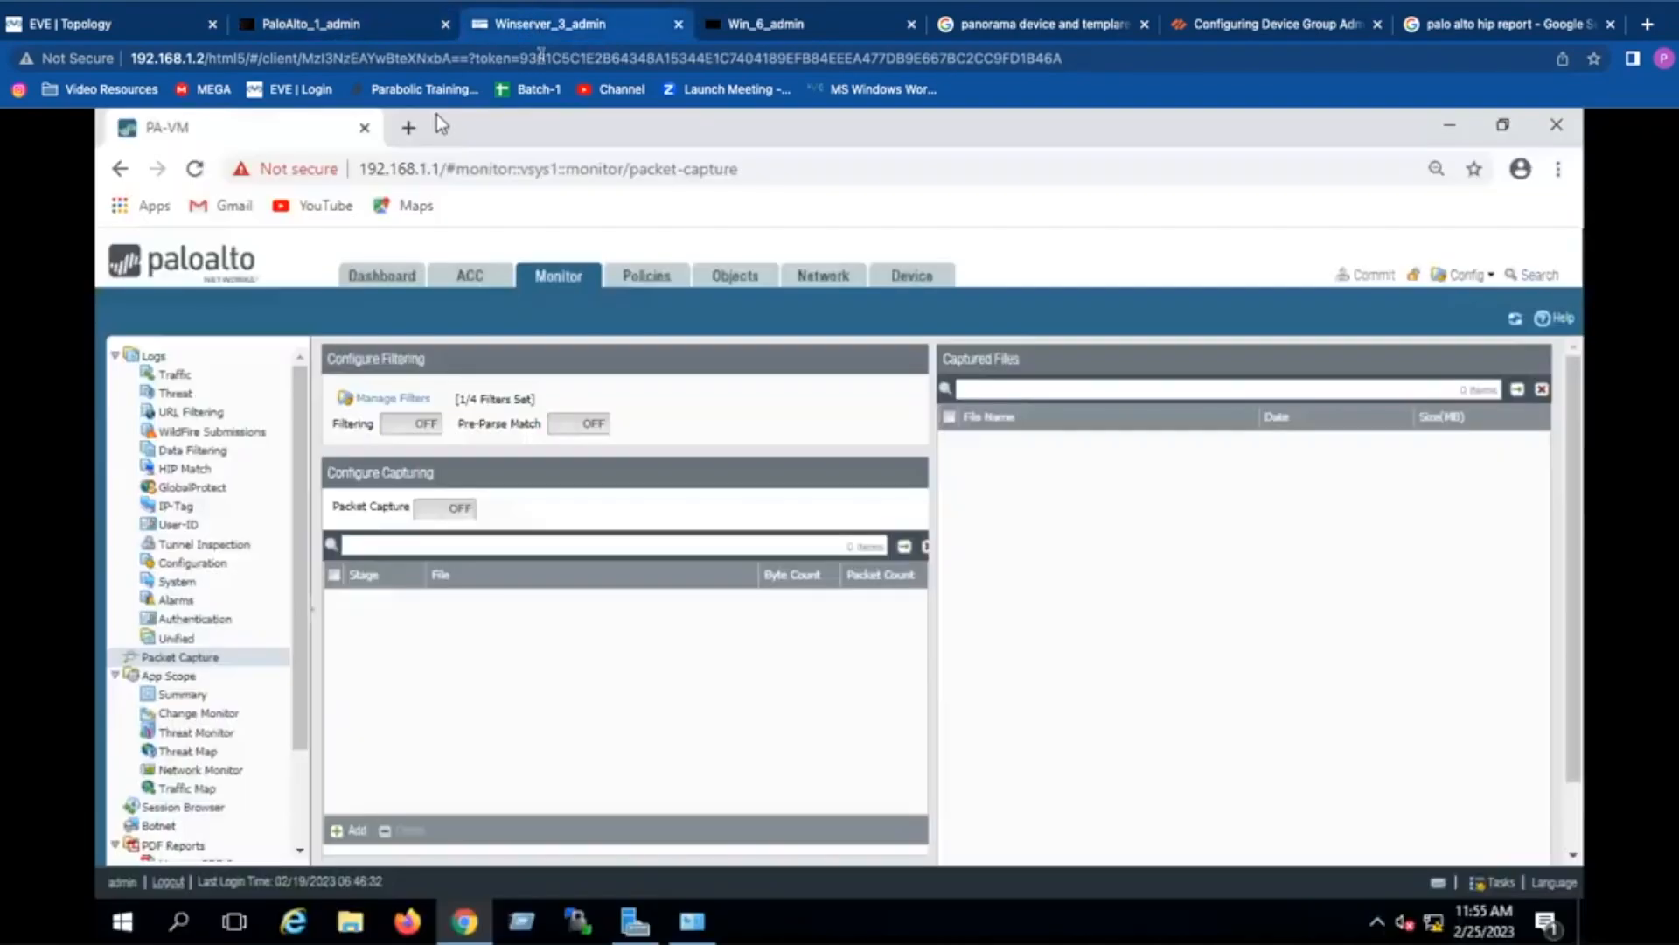
{"action": "left_click", "coordinate": [533, 25]}
{"action": "left_click", "coordinate": [378, 402]}
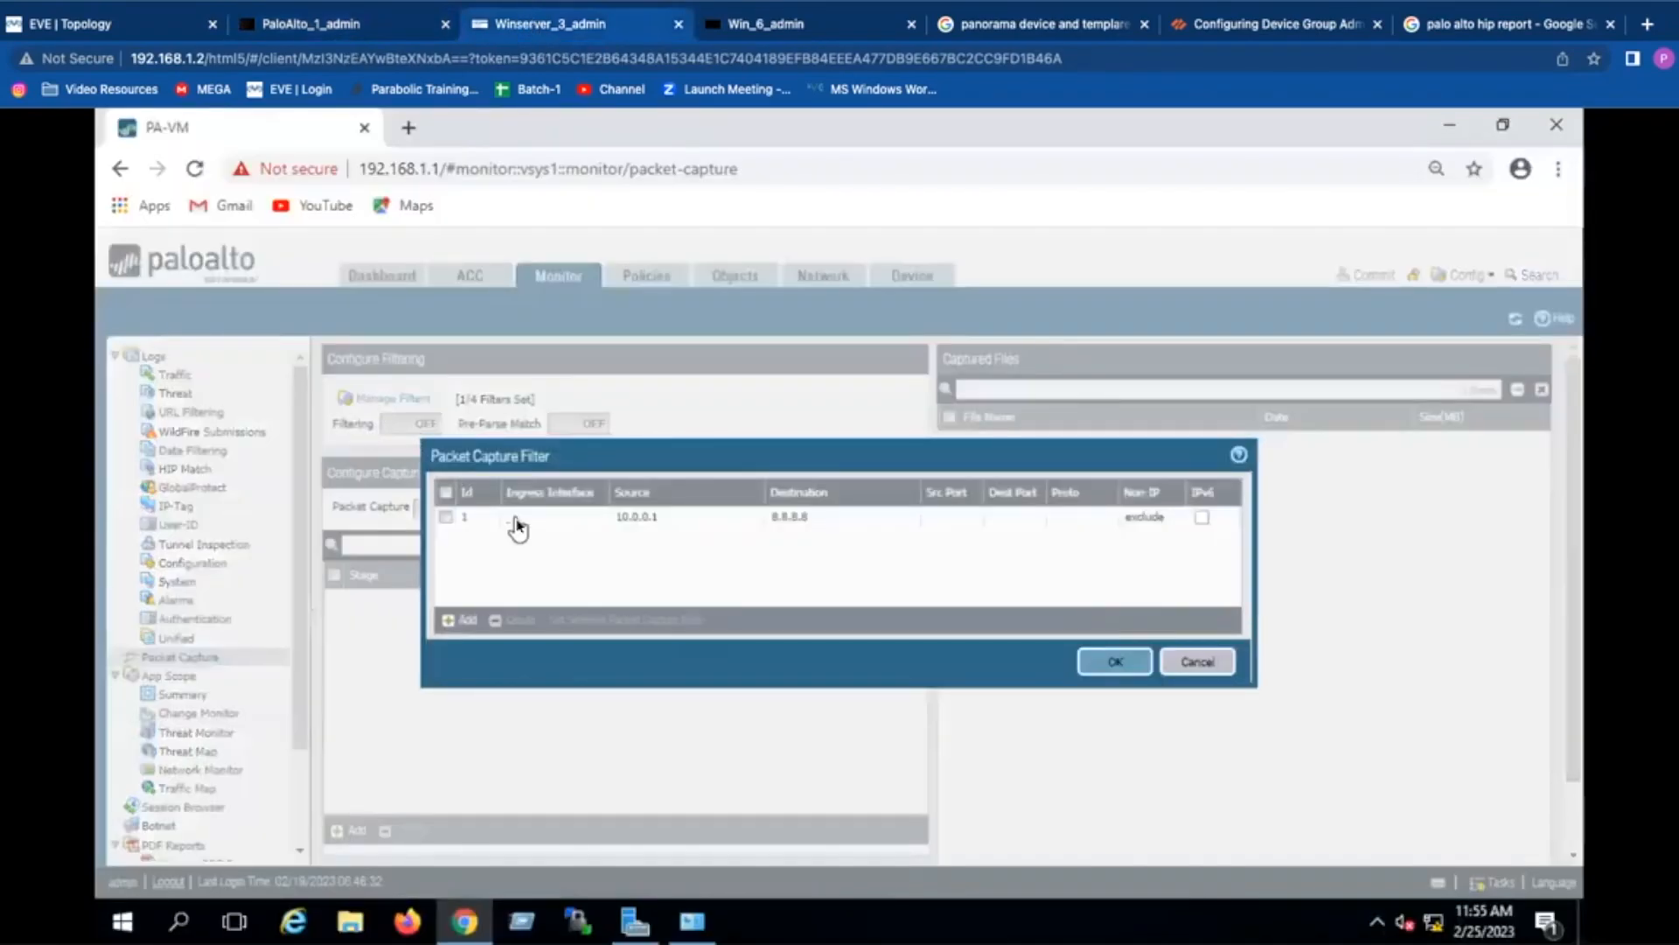
{"action": "left_click", "coordinate": [468, 620]}
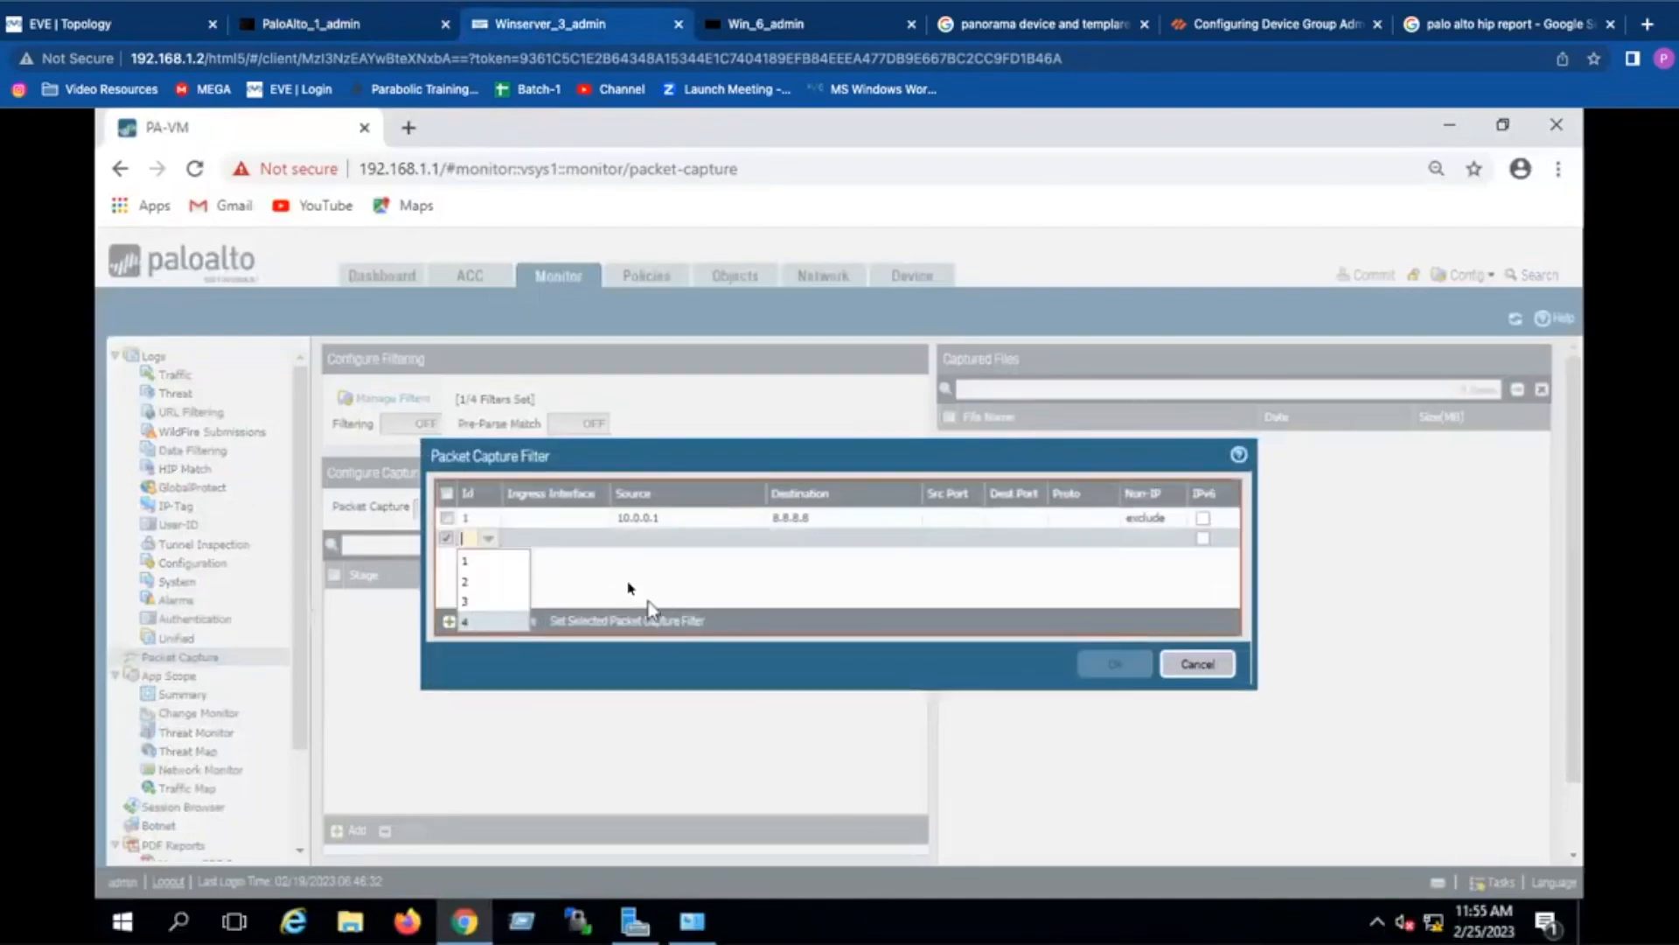
Step: Create filter Id 2 with source 8.8.8.8 and destination 5.5.5.5
{"action": "left_click", "coordinate": [495, 582]}
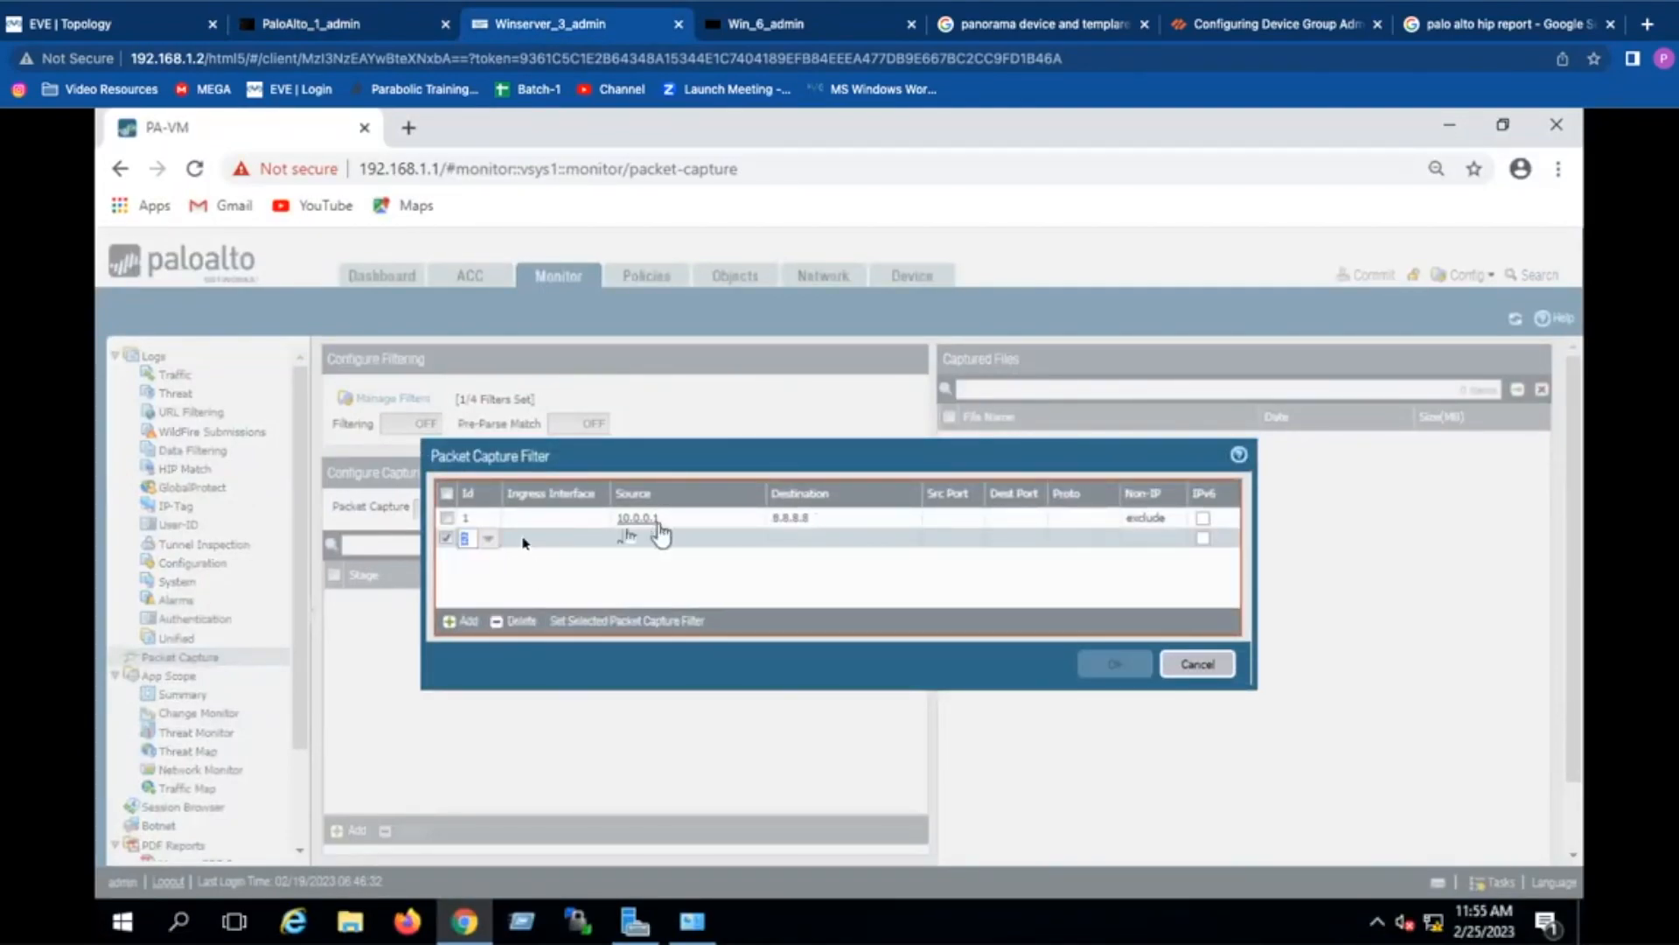
{"action": "left_click", "coordinate": [723, 551]}
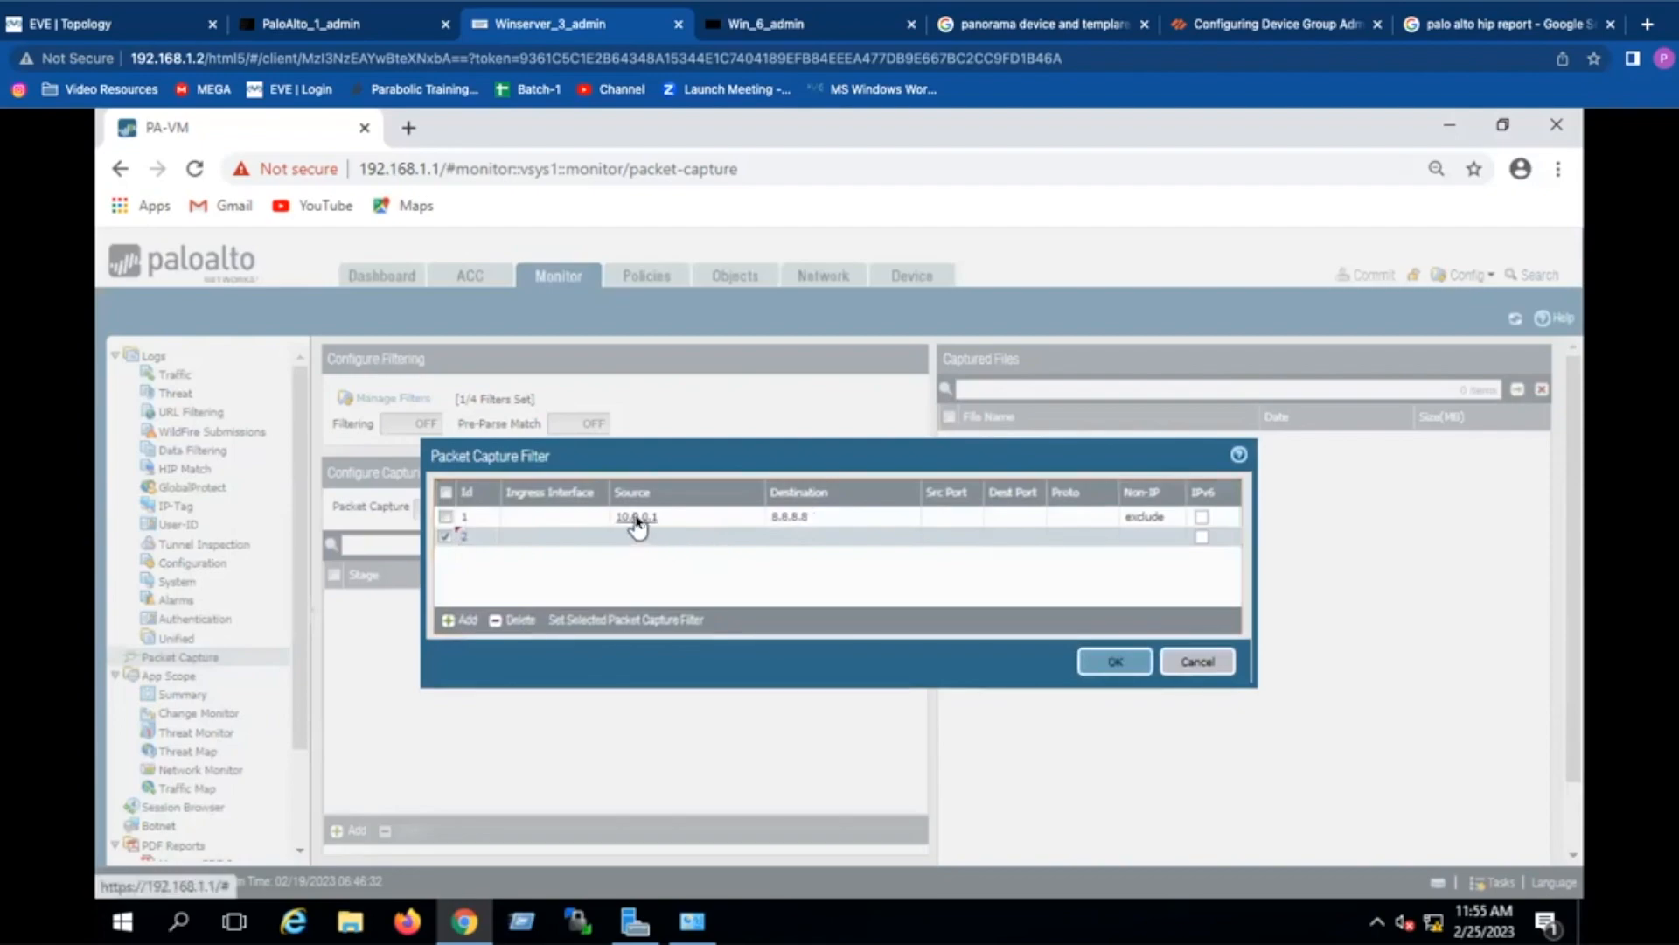
{"action": "left_click", "coordinate": [674, 537]}
{"action": "type", "text": "8.8.8.8"}
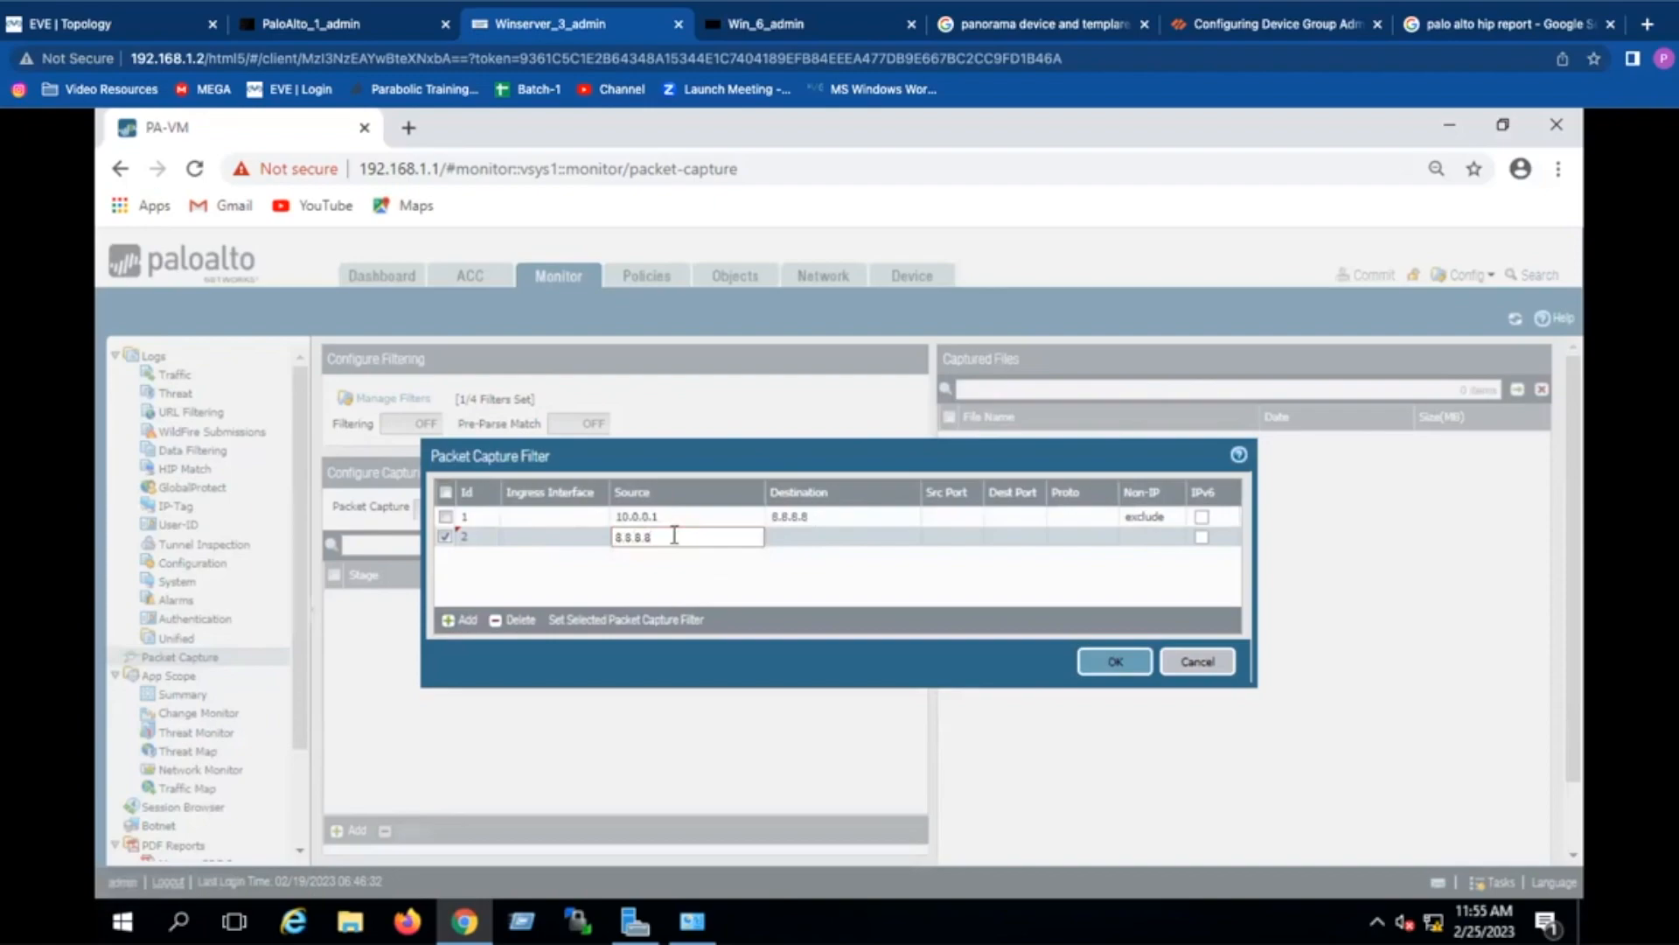
{"action": "left_click", "coordinate": [824, 544]}
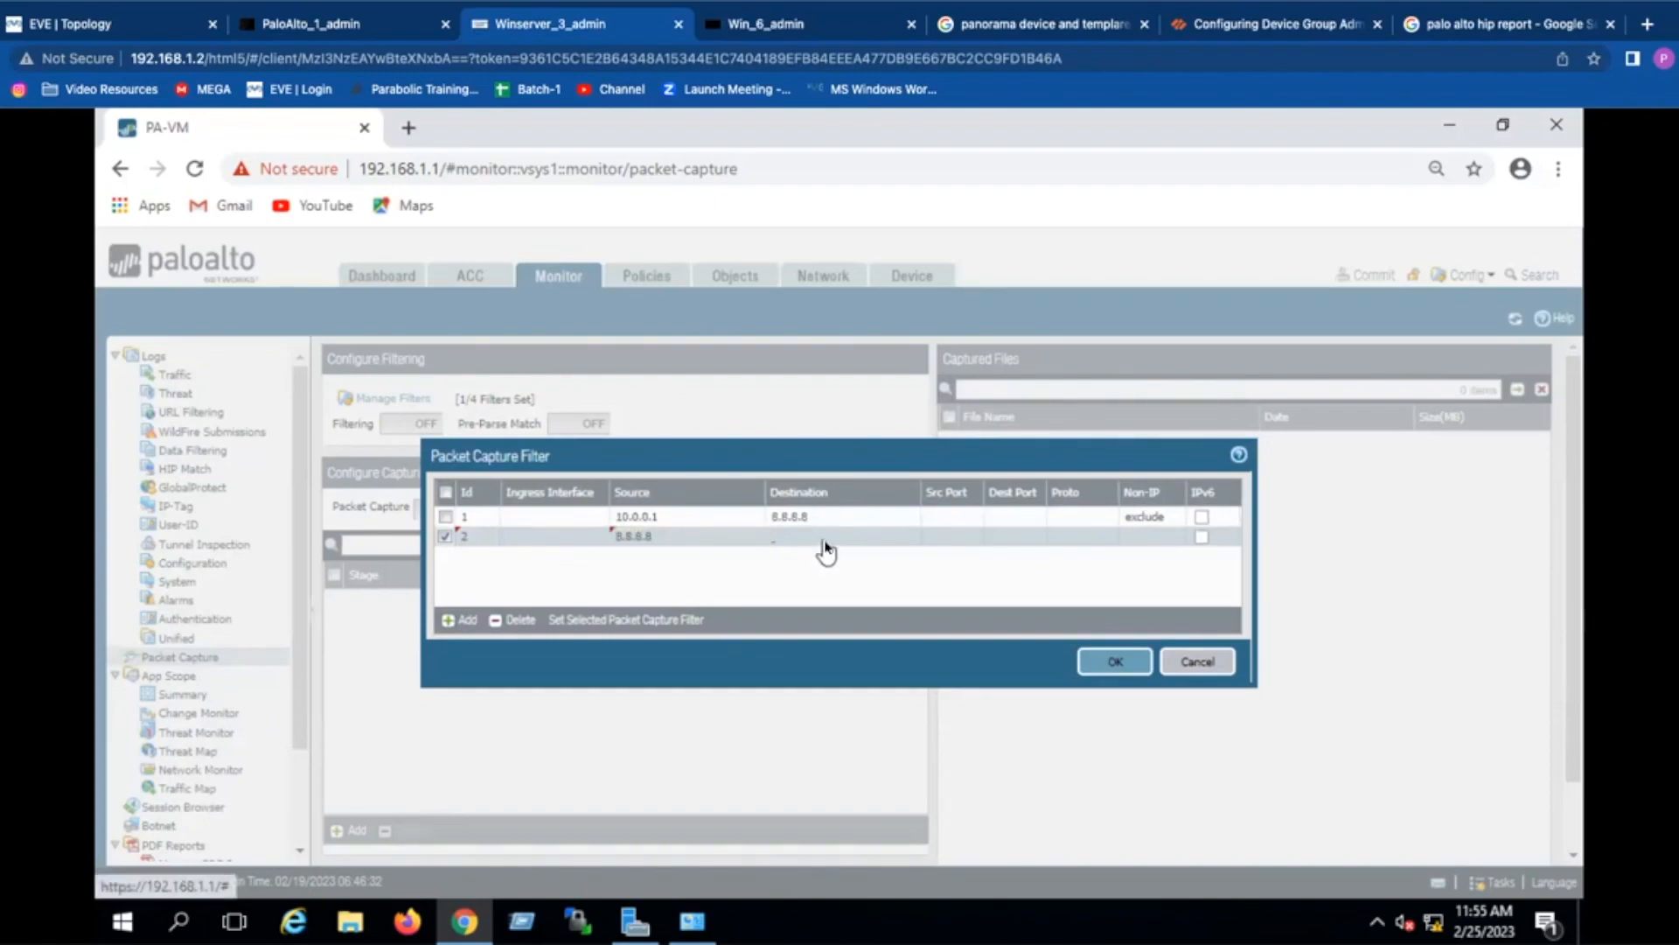
{"action": "left_click", "coordinate": [824, 549]}
{"action": "type", "text": "5.5.5.5"}
{"action": "left_click", "coordinate": [819, 560]}
Step: Add port 443 and protocol 6: destination port on filter 1, source port on filter 2
{"action": "left_click", "coordinate": [1021, 523]}
{"action": "type", "text": "443"}
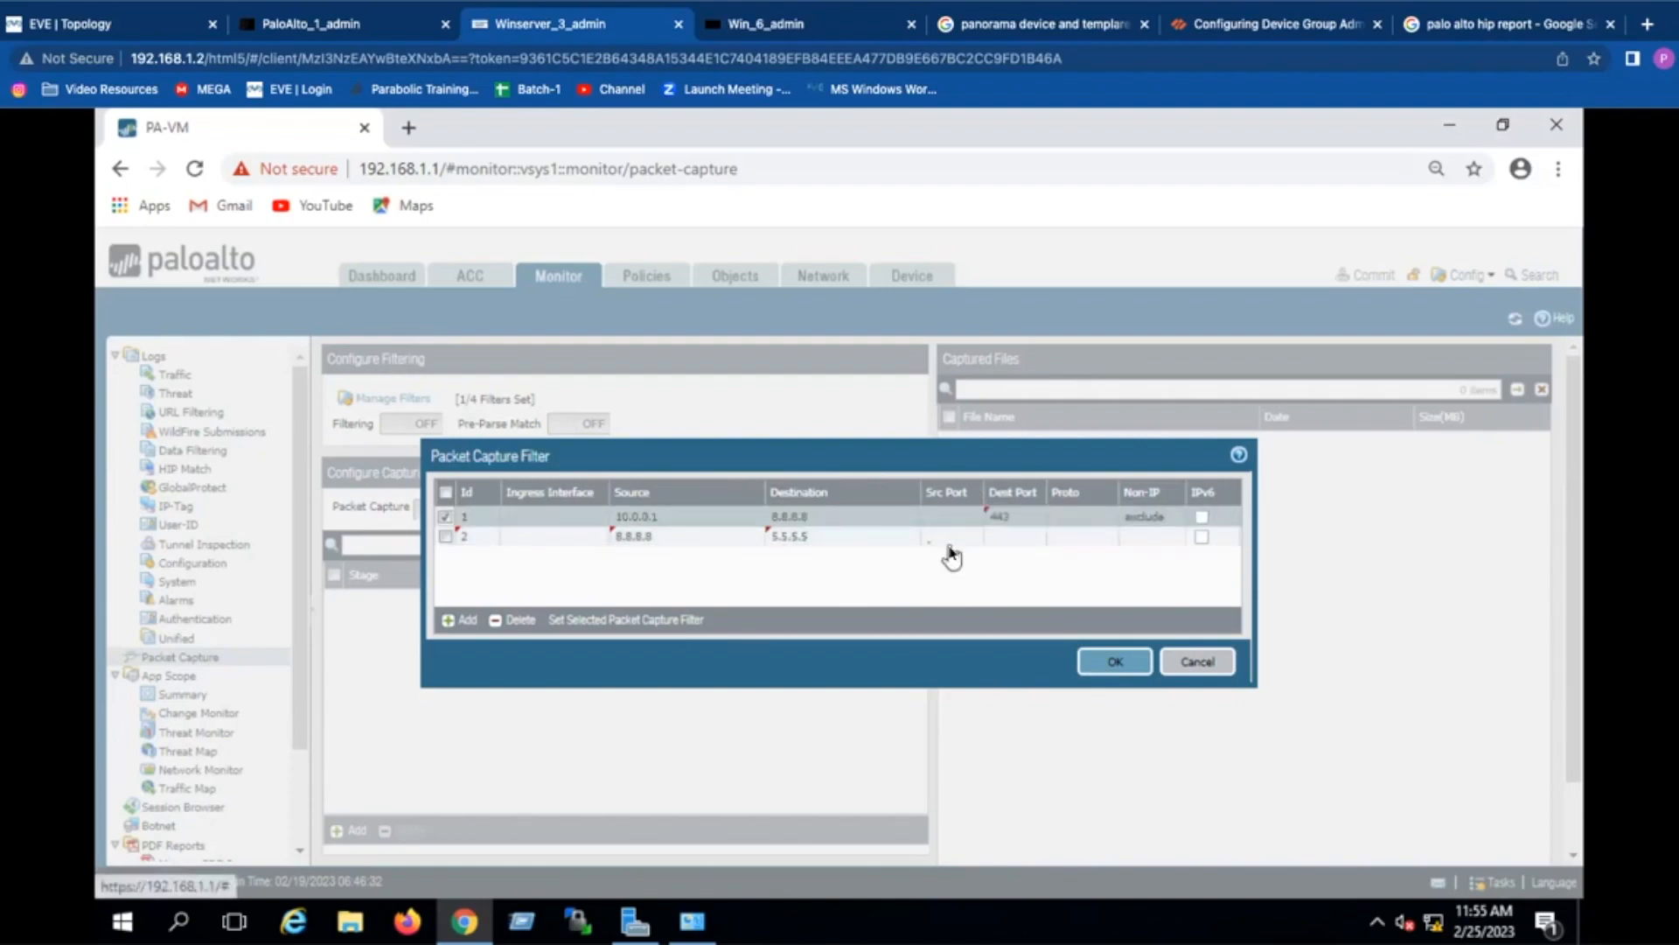
{"action": "left_click", "coordinate": [951, 537]}
{"action": "type", "text": "443"}
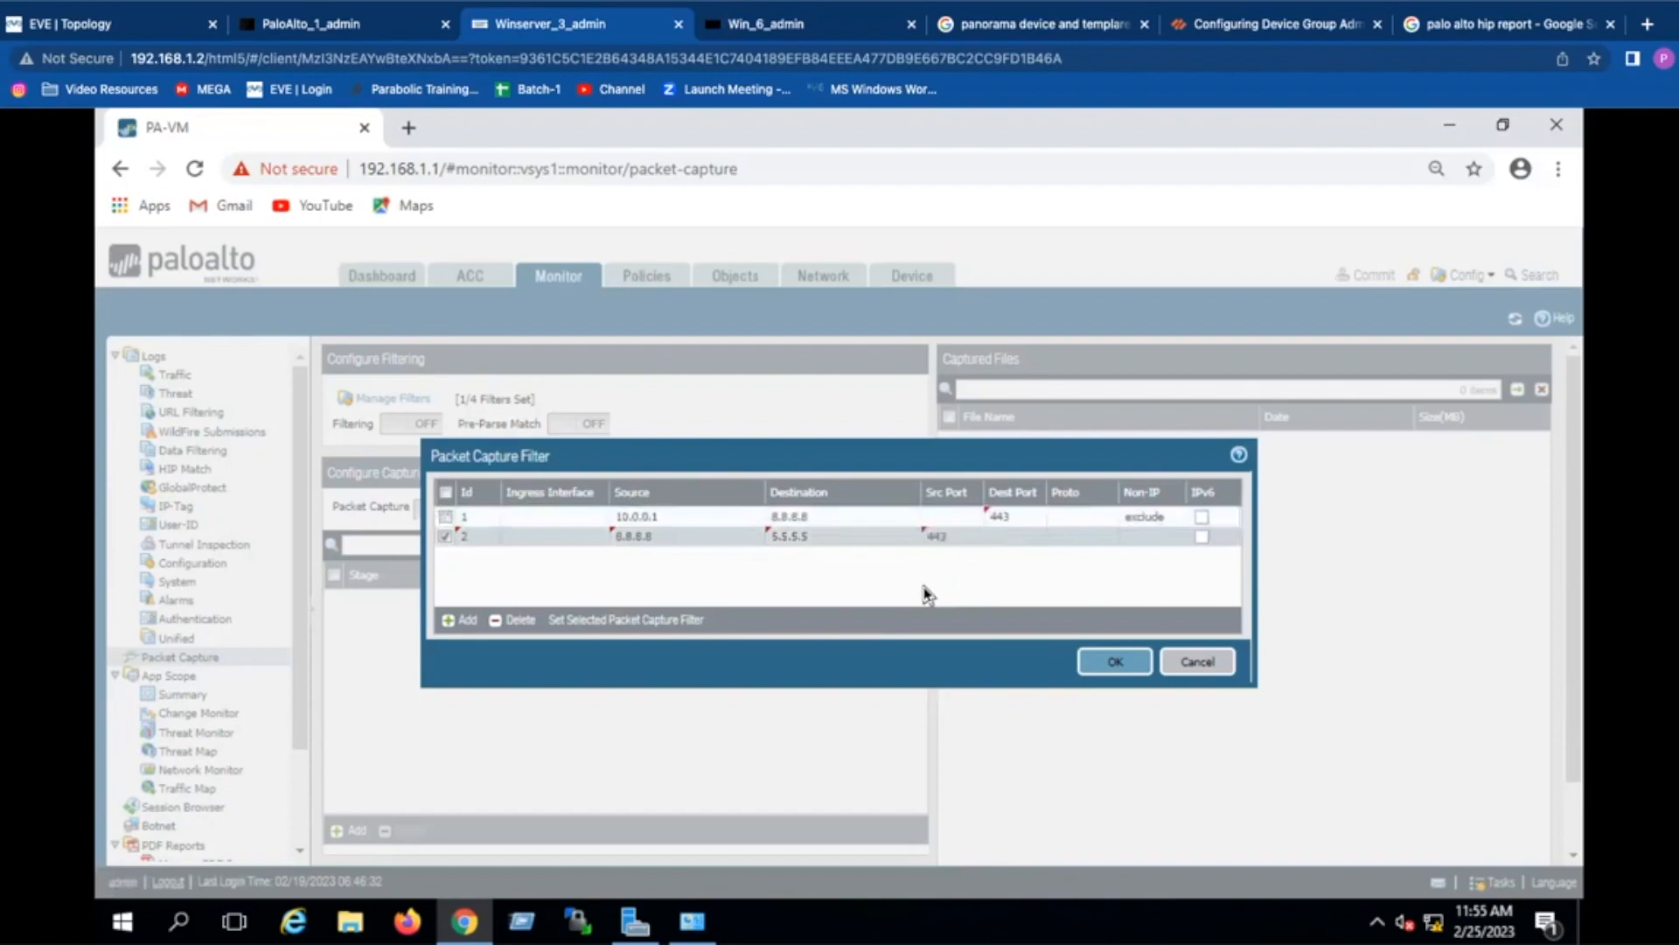
{"action": "left_click", "coordinate": [1083, 518]}
{"action": "type", "text": "6"}
{"action": "left_click", "coordinate": [1087, 537]}
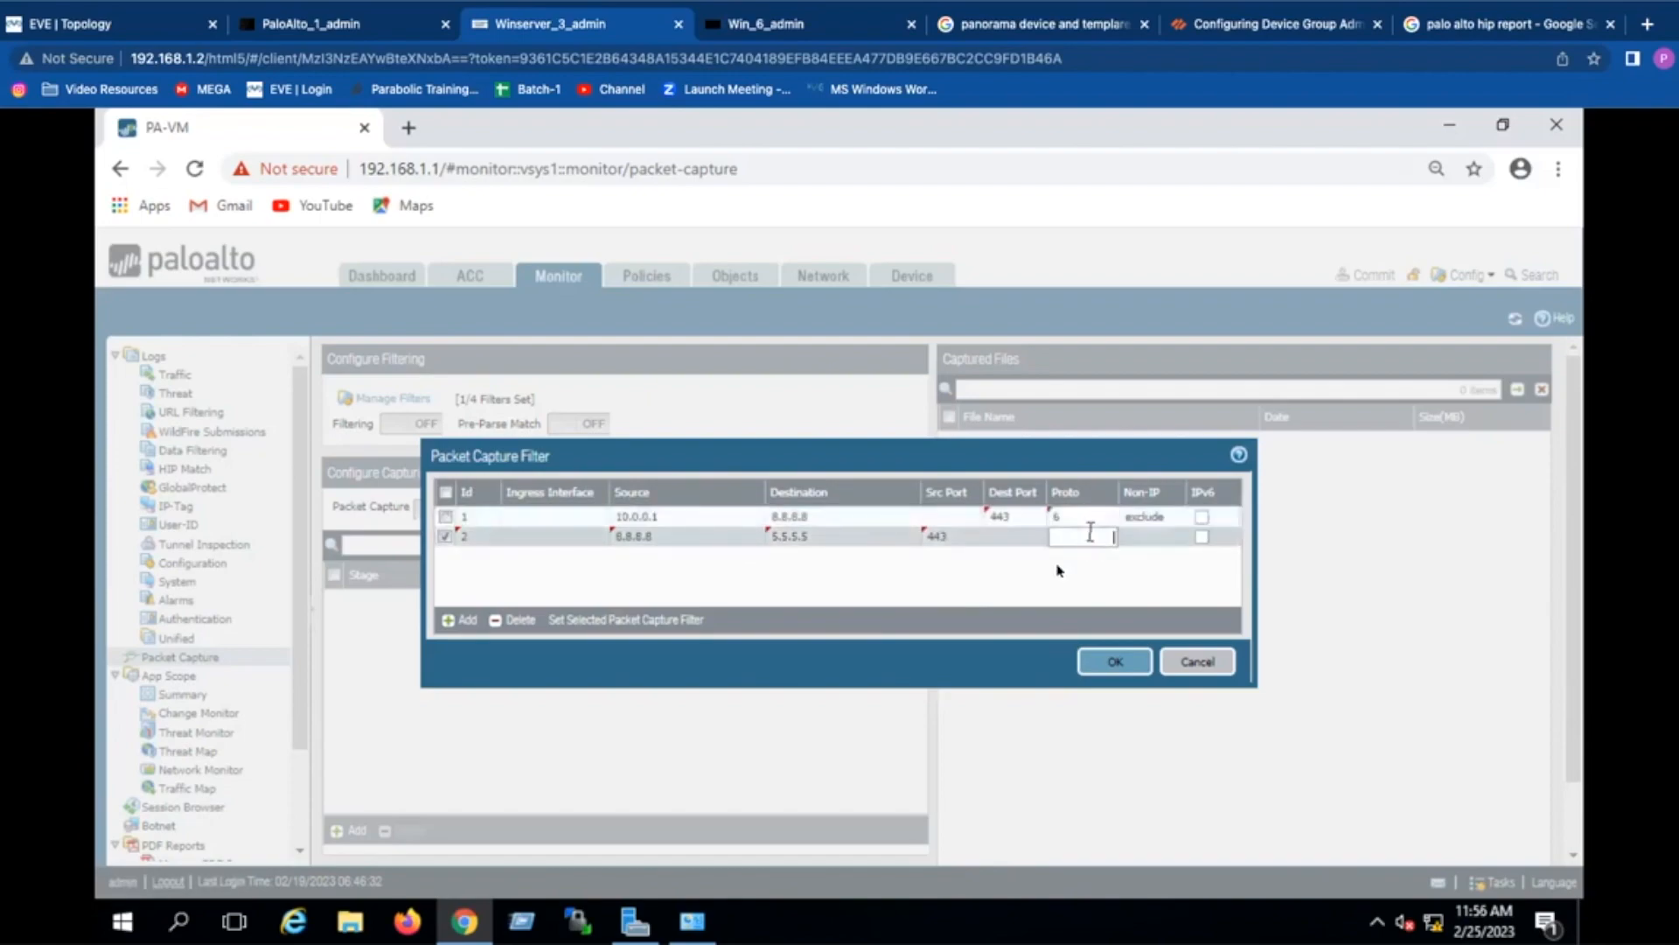
{"action": "type", "text": "6"}
{"action": "left_click", "coordinate": [1035, 598]}
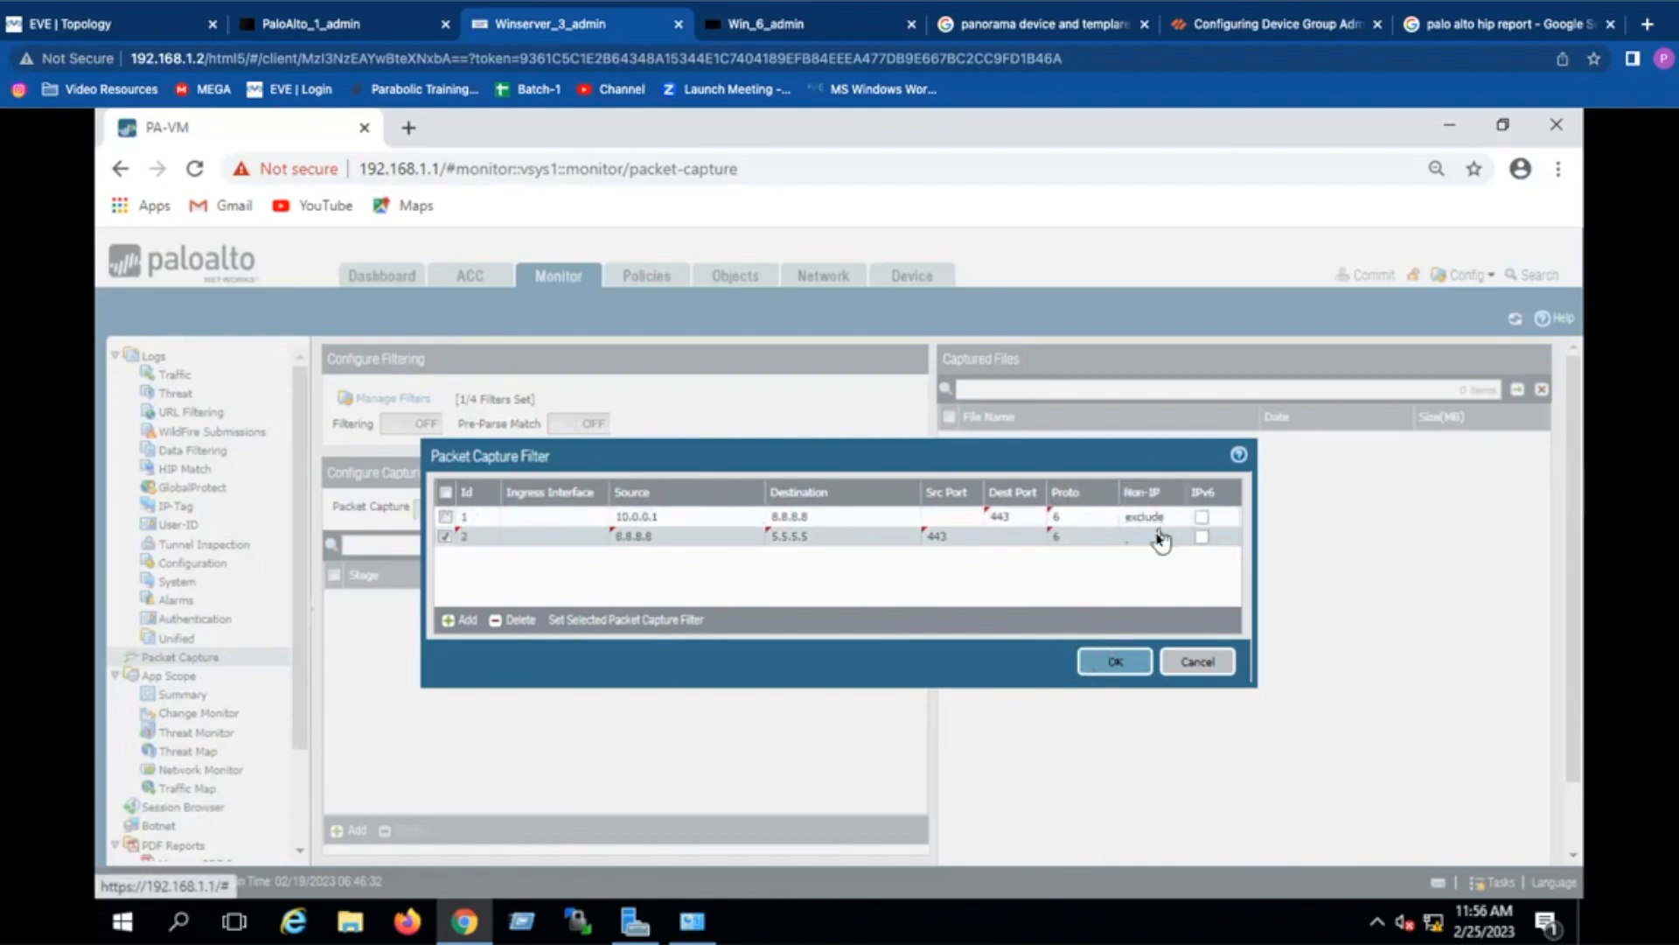
Step: Save the two packet capture filters, then rerun the packet-diag filter command in the CLI
{"action": "left_click", "coordinate": [1108, 663]}
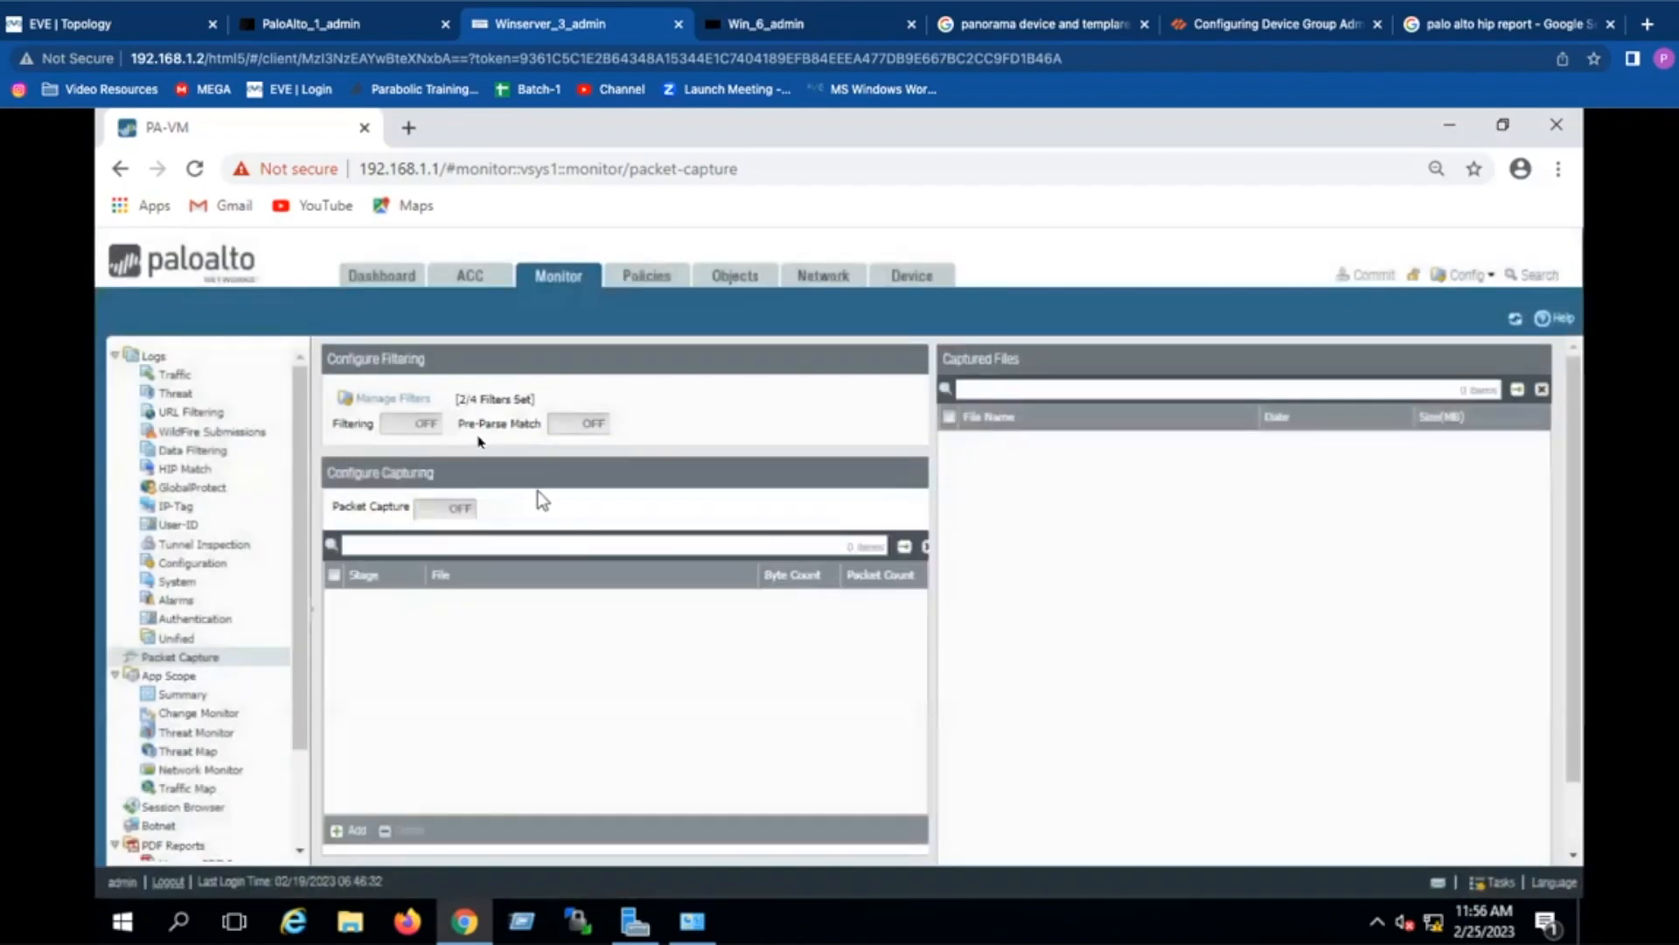
{"action": "left_click", "coordinate": [335, 31]}
{"action": "key", "text": "Up"}
{"action": "key", "text": "Return"}
{"action": "key", "text": "Return"}
{"action": "key", "text": "Return"}
{"action": "key", "text": "Return"}
{"action": "key", "text": "Return"}
{"action": "key", "text": "Return"}
{"action": "key", "text": "Return"}
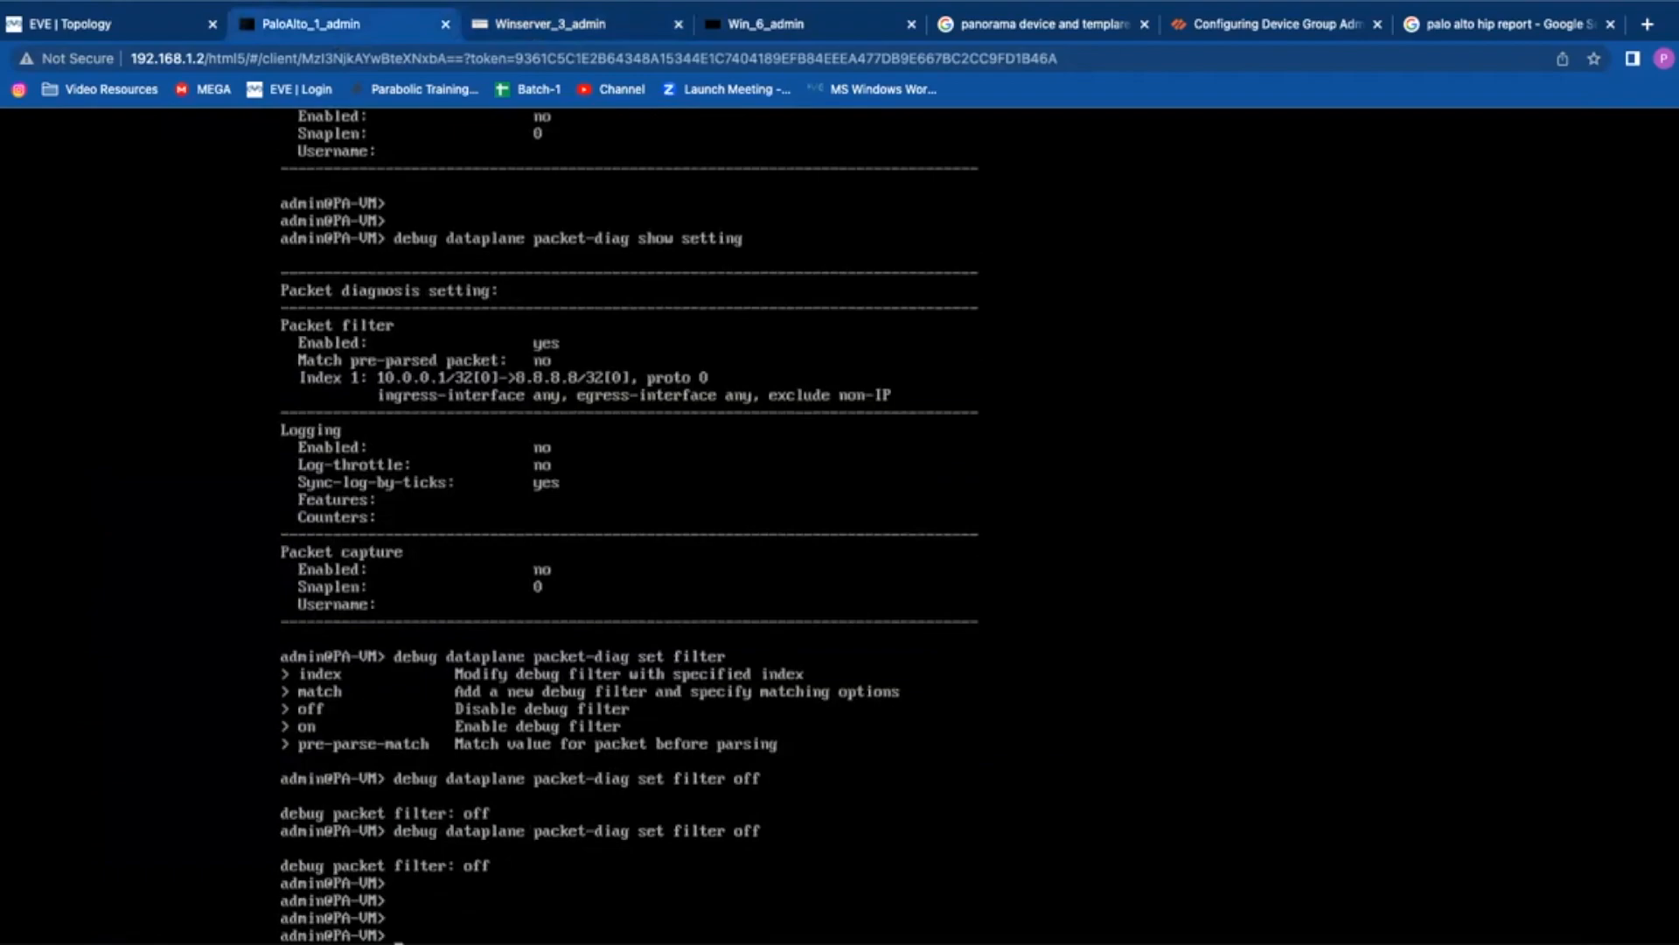
{"action": "key", "text": "Up"}
{"action": "key", "text": "Up"}
{"action": "key", "text": "Return"}
{"action": "key", "text": "Return"}
{"action": "key", "text": "Return"}
{"action": "key", "text": "Return"}
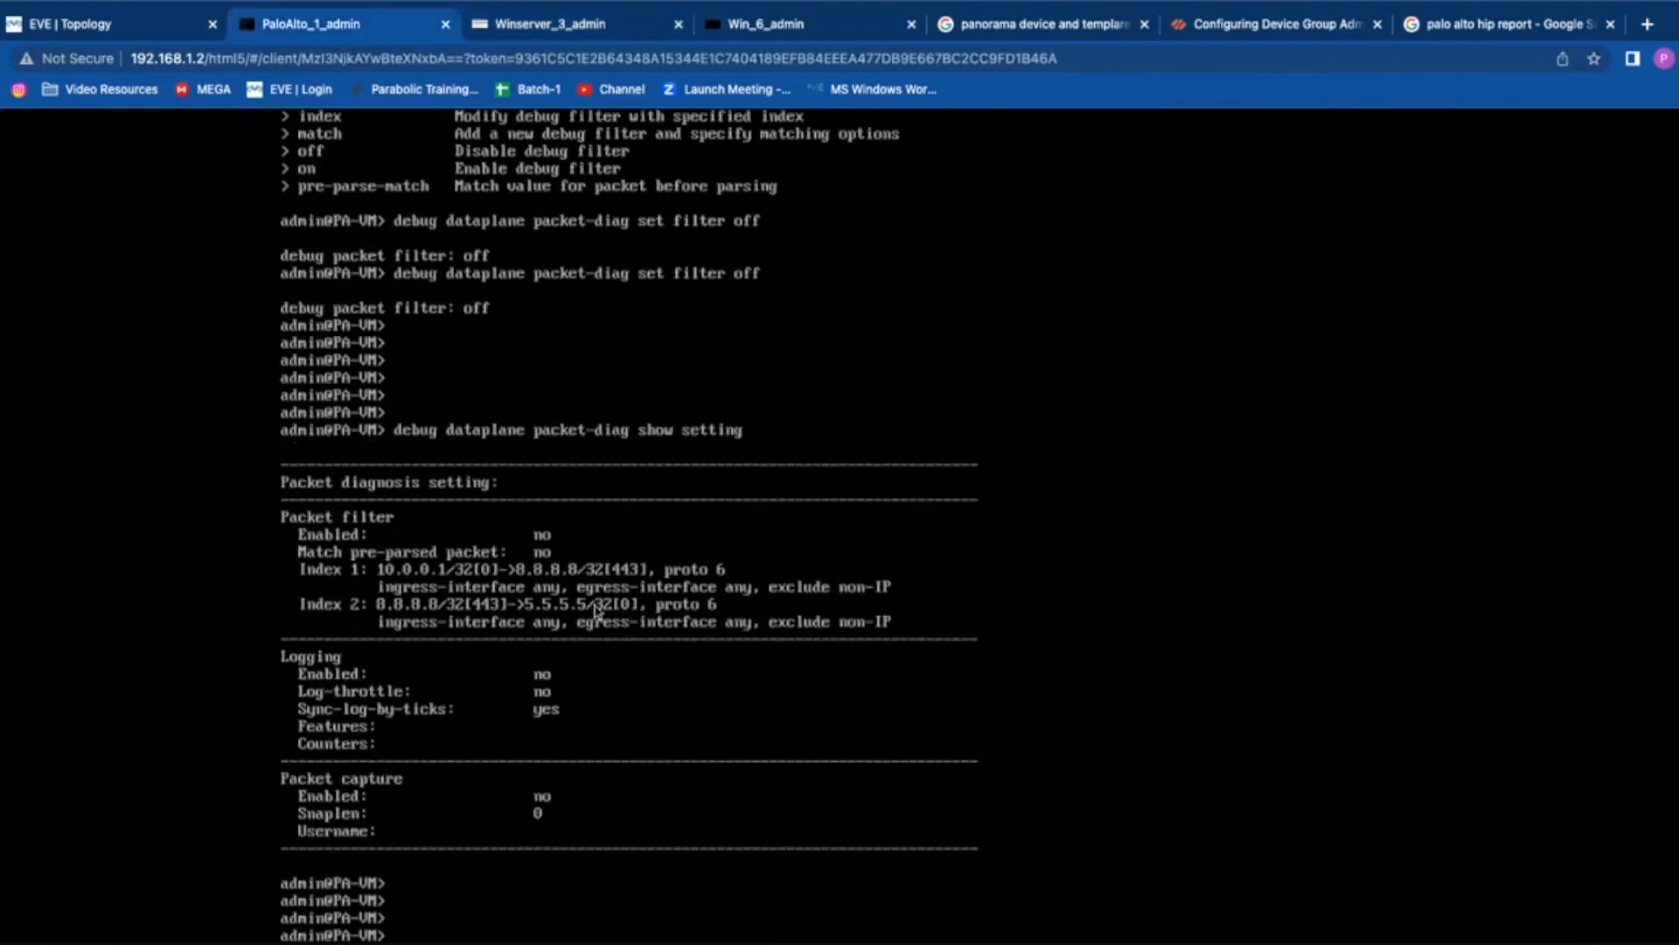
Step: Turn the packet-diag filter on and confirm with show setting that it reports Enabled: yes
{"action": "key", "text": "Up"}
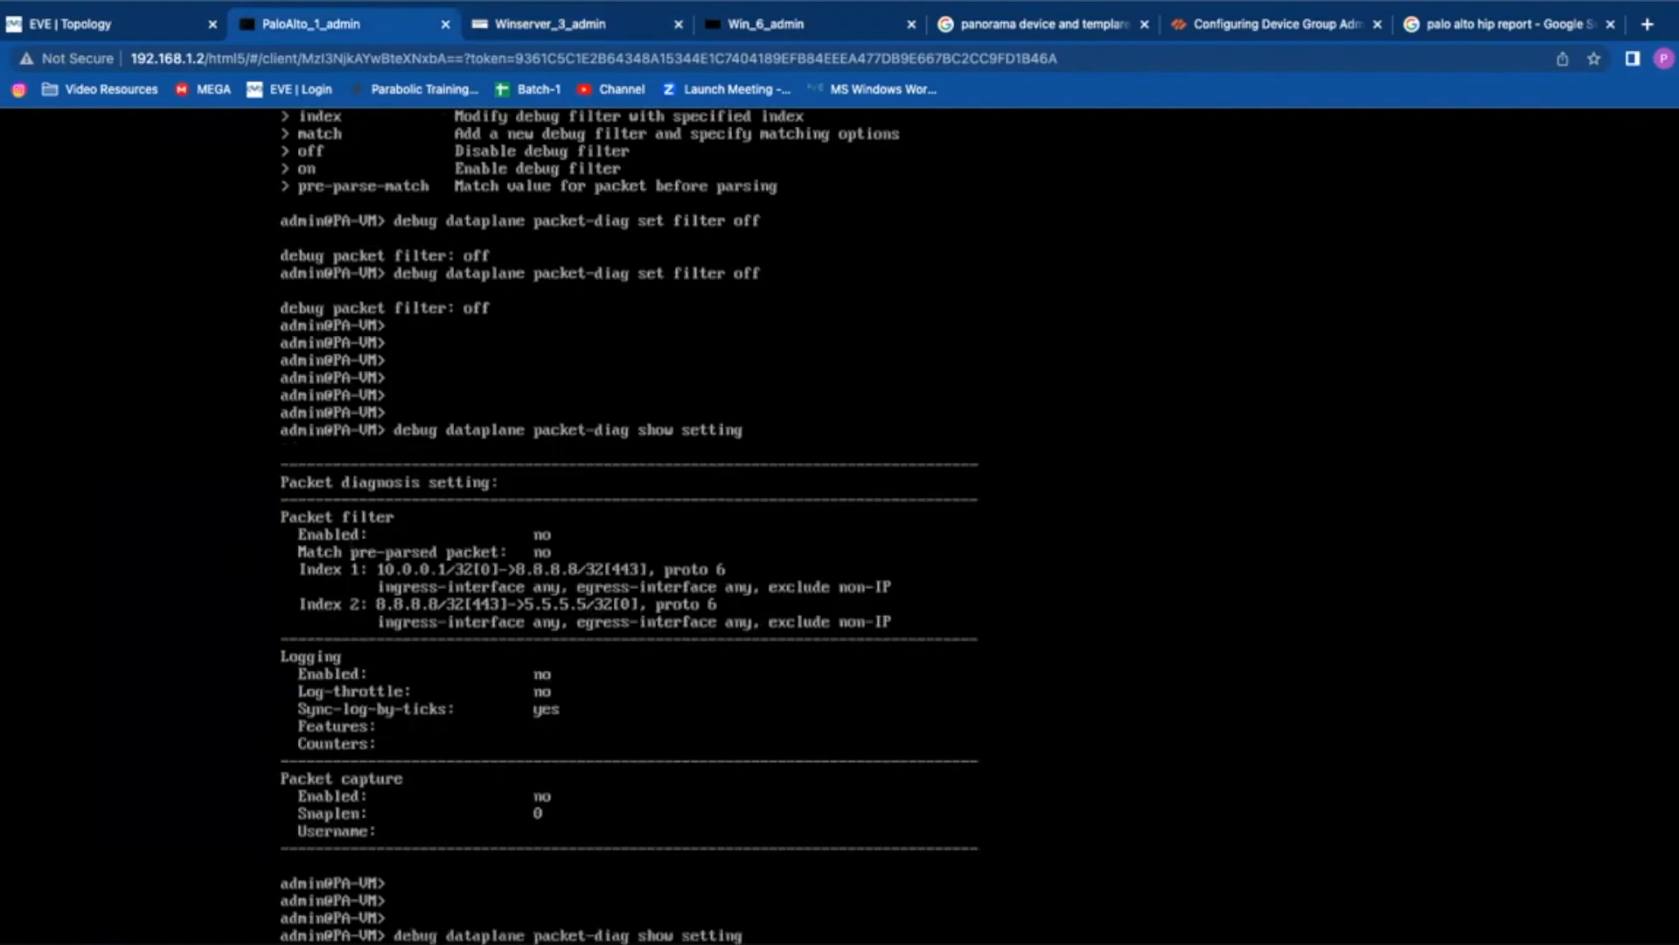
{"action": "key", "text": "Up"}
{"action": "key", "text": "Return"}
{"action": "key", "text": "Return"}
{"action": "key", "text": "Return"}
{"action": "key", "text": "Return"}
{"action": "key", "text": "Return"}
{"action": "key", "text": "Return"}
{"action": "key", "text": "Return"}
{"action": "key", "text": "Return"}
{"action": "key", "text": "Return"}
{"action": "key", "text": "Return"}
{"action": "key", "text": "Return"}
{"action": "key", "text": "Return"}
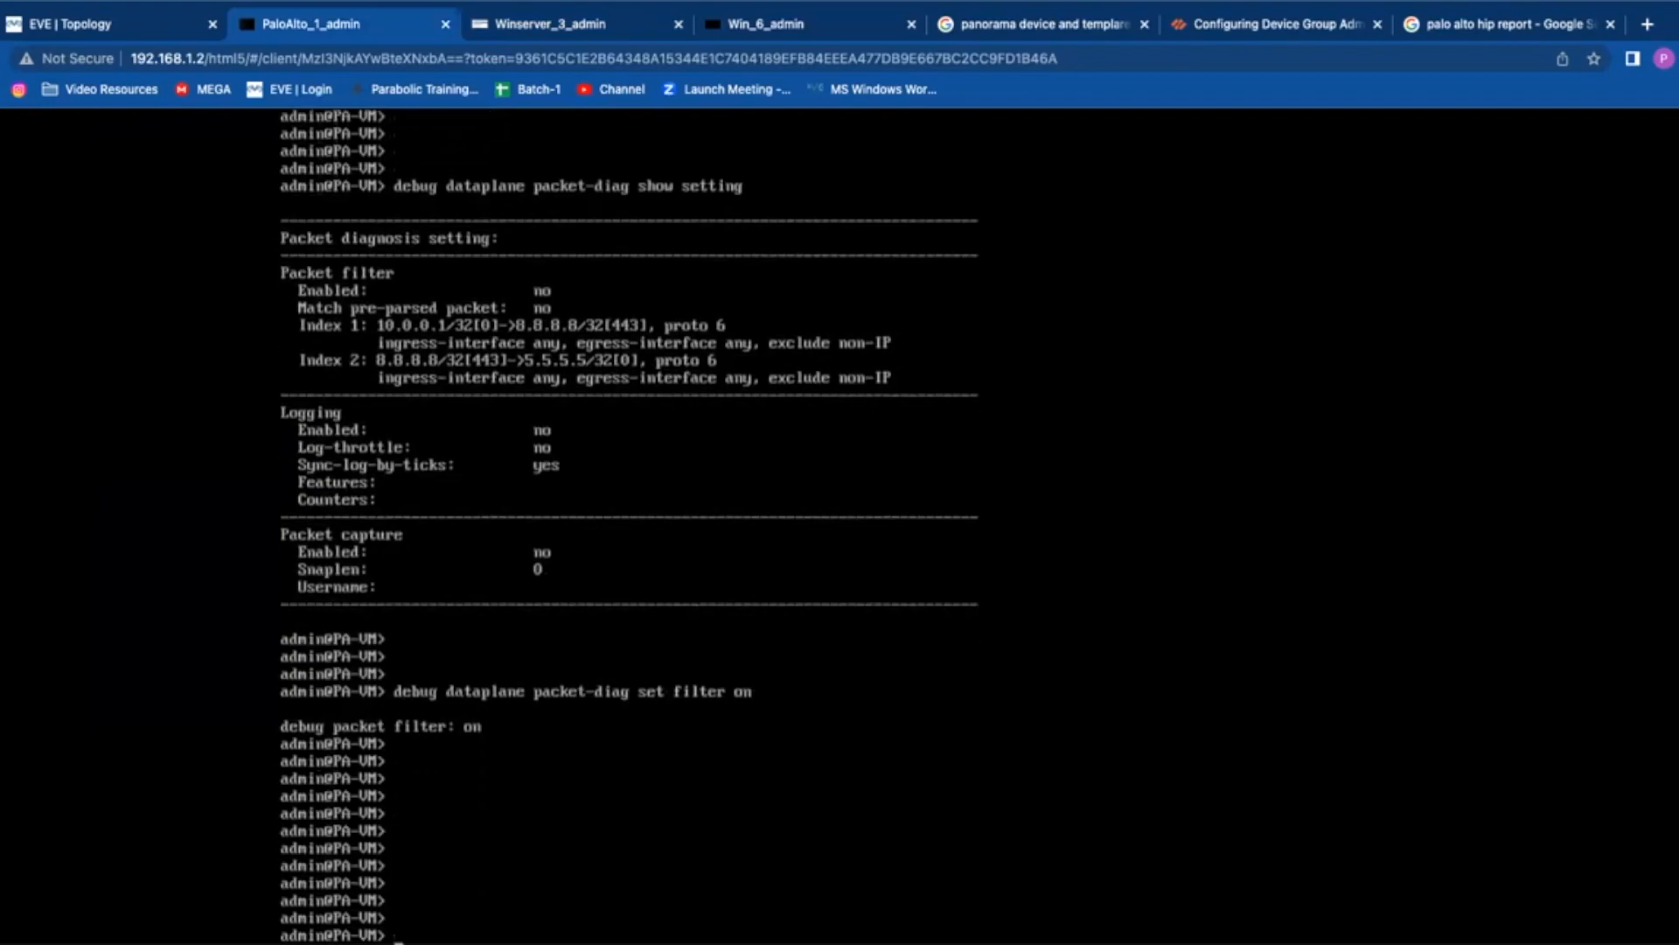
{"action": "key", "text": "Up"}
{"action": "key", "text": "Up"}
{"action": "key", "text": "Return"}
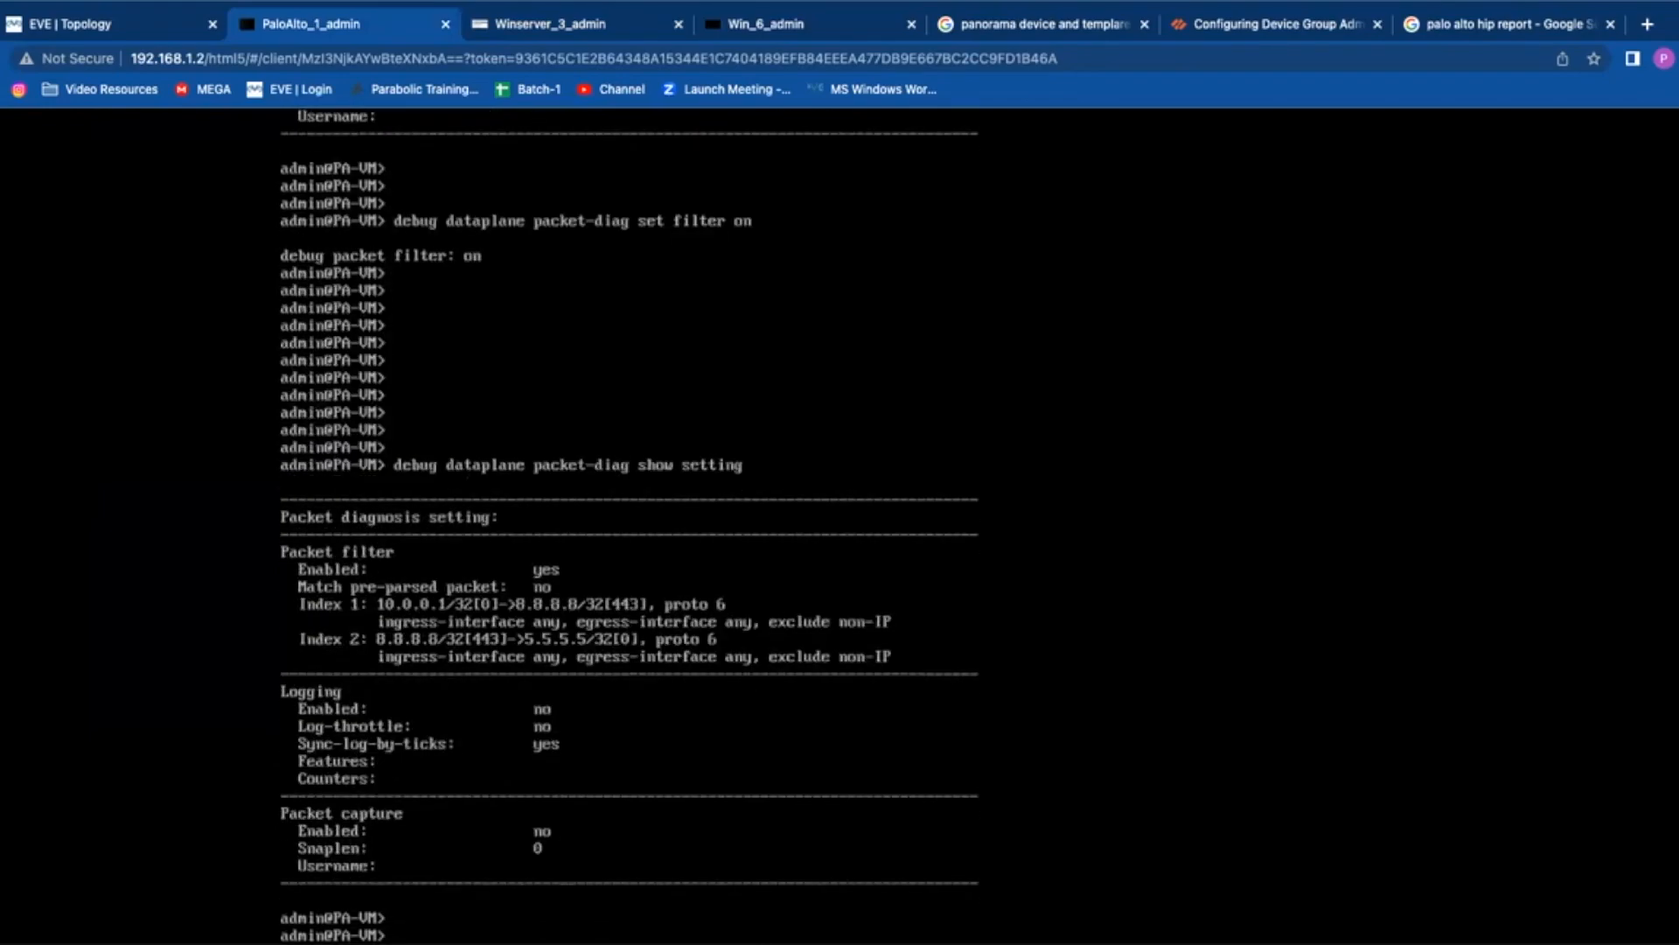
{"action": "key", "text": "Return"}
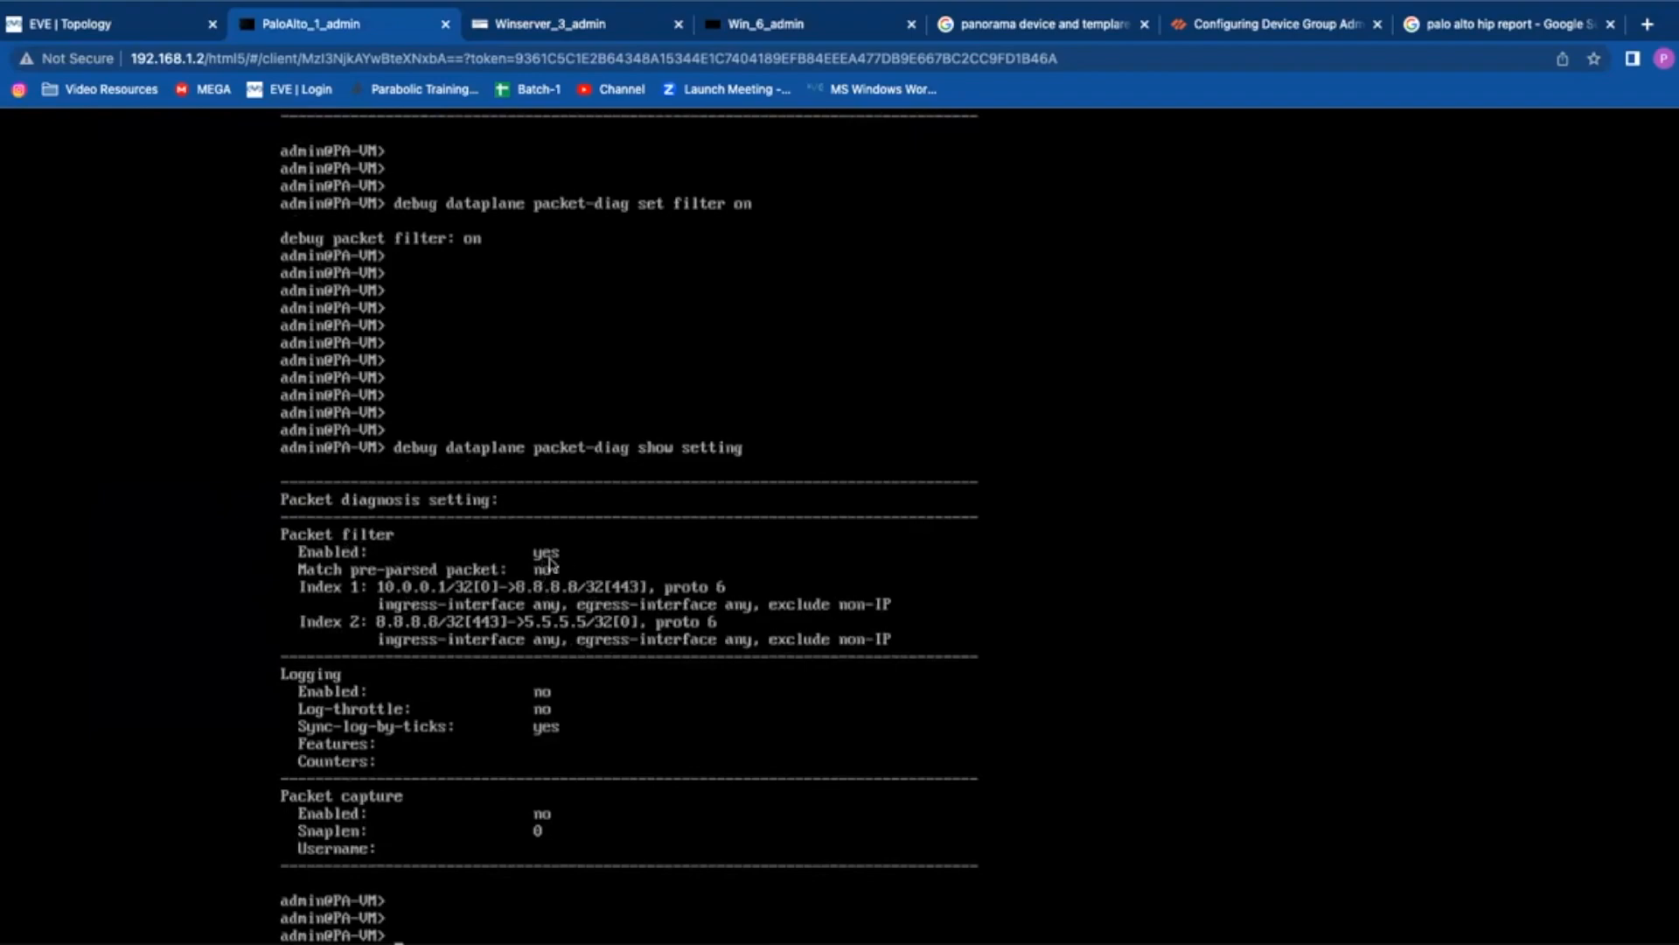
{"action": "key", "text": "Return"}
{"action": "key", "text": "Return"}
{"action": "key", "text": "Return"}
{"action": "key", "text": "Return"}
{"action": "key", "text": "Return"}
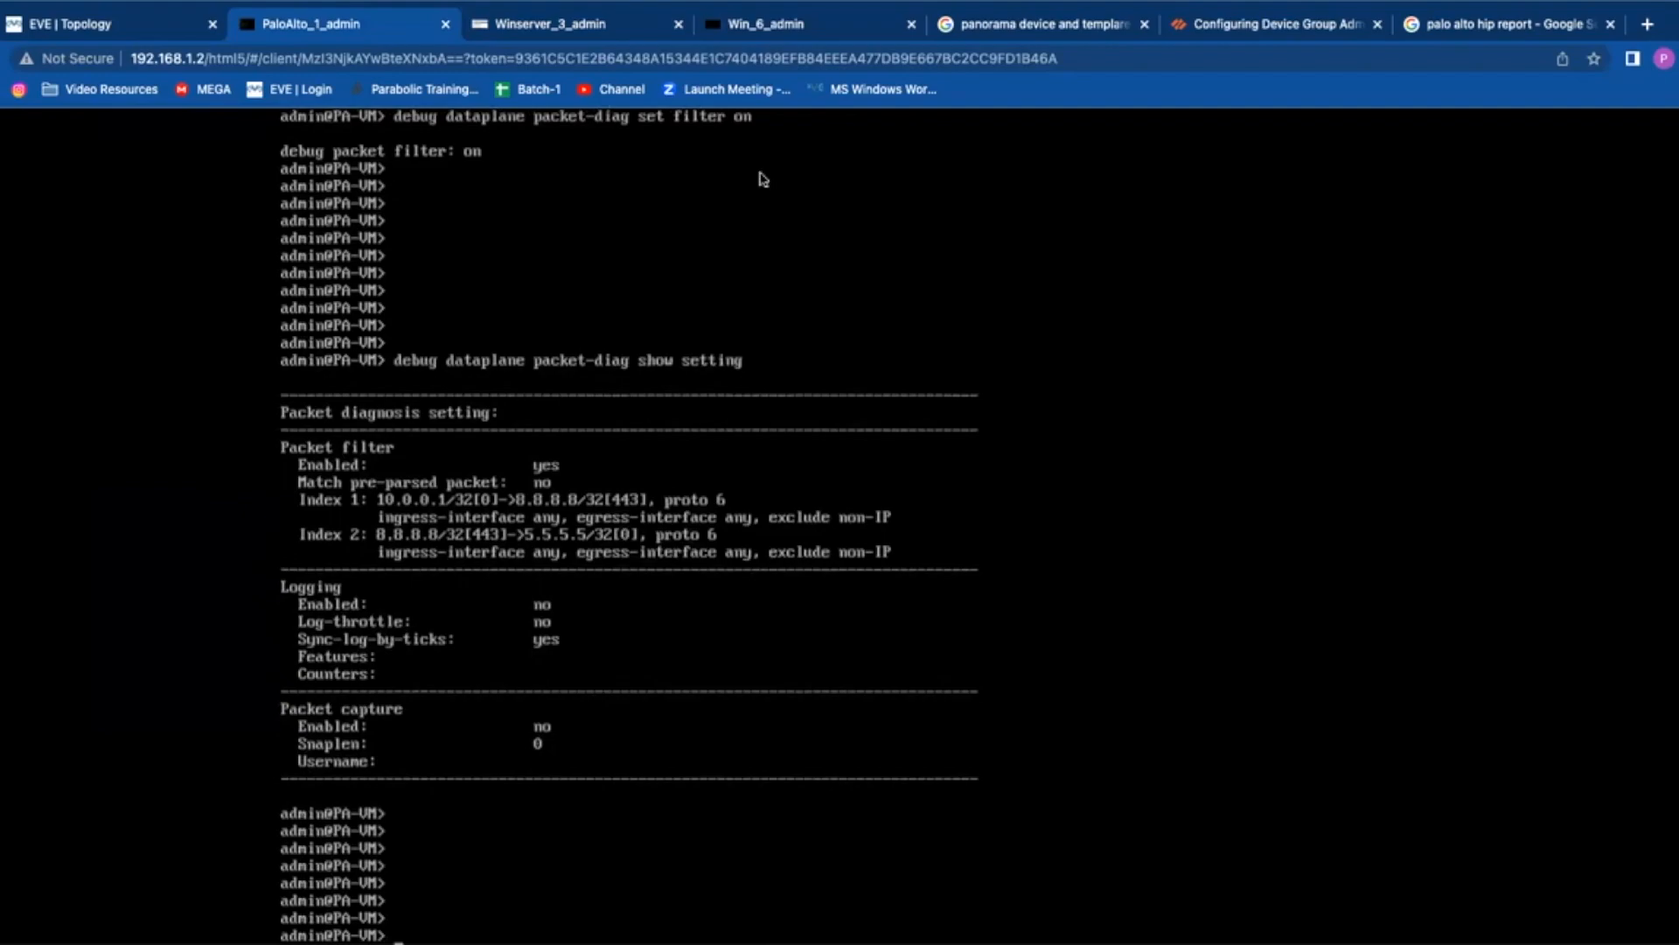
{"action": "left_click", "coordinate": [538, 26]}
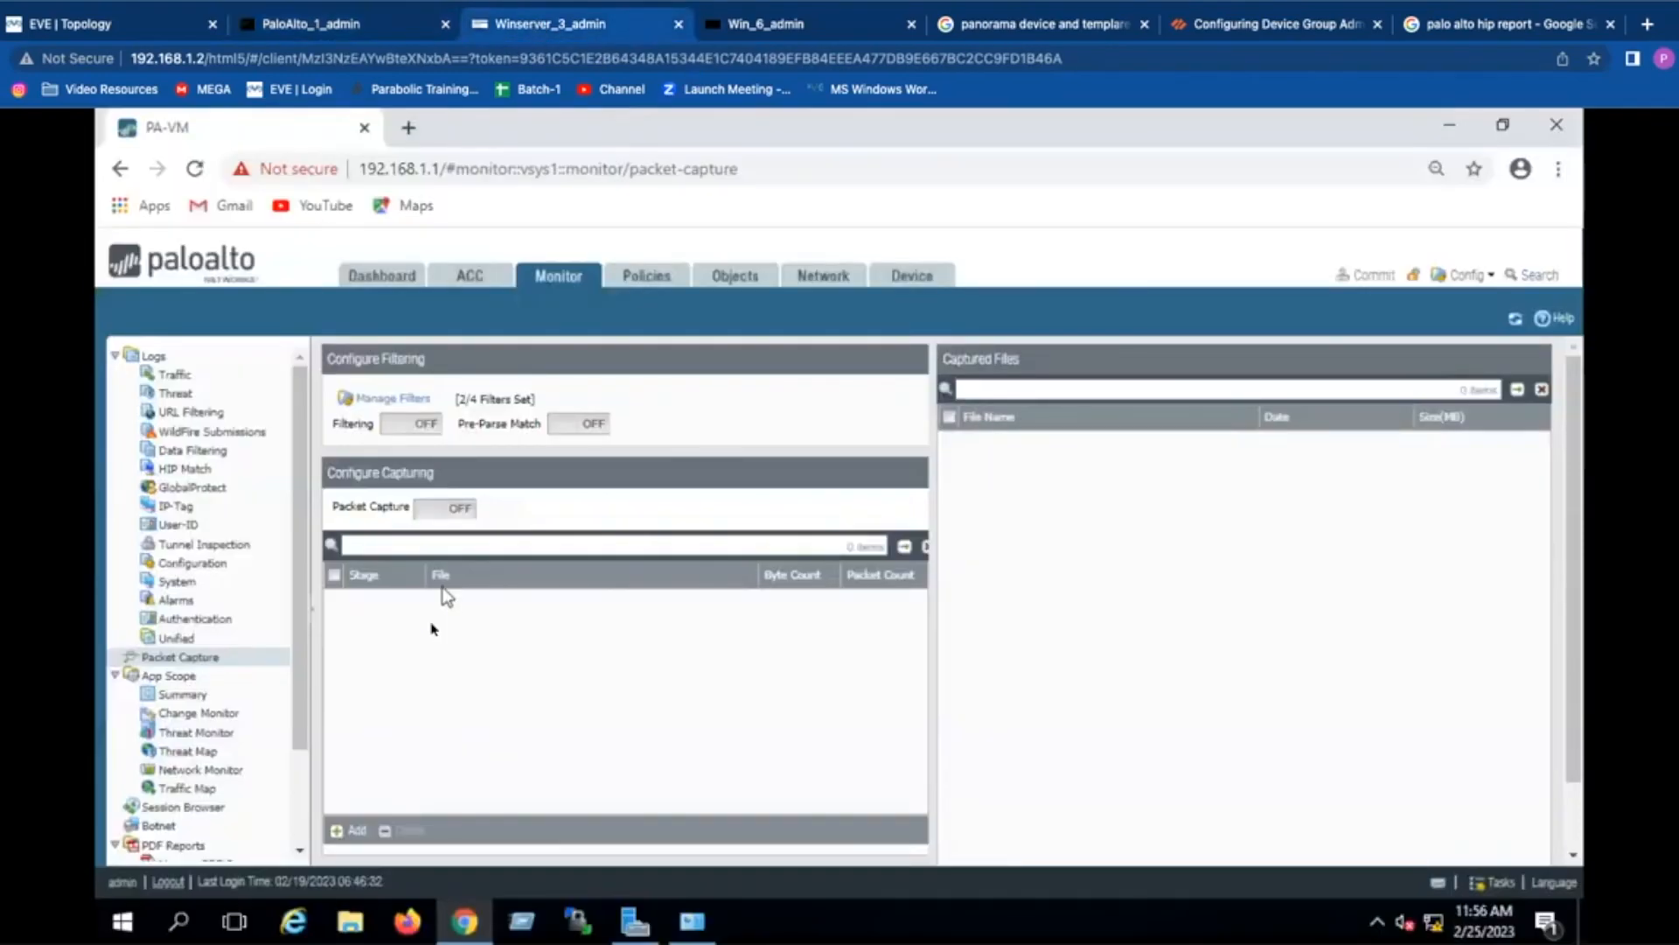
Step: Add a receive capture stage writing to file rx
{"action": "left_click", "coordinate": [352, 829]}
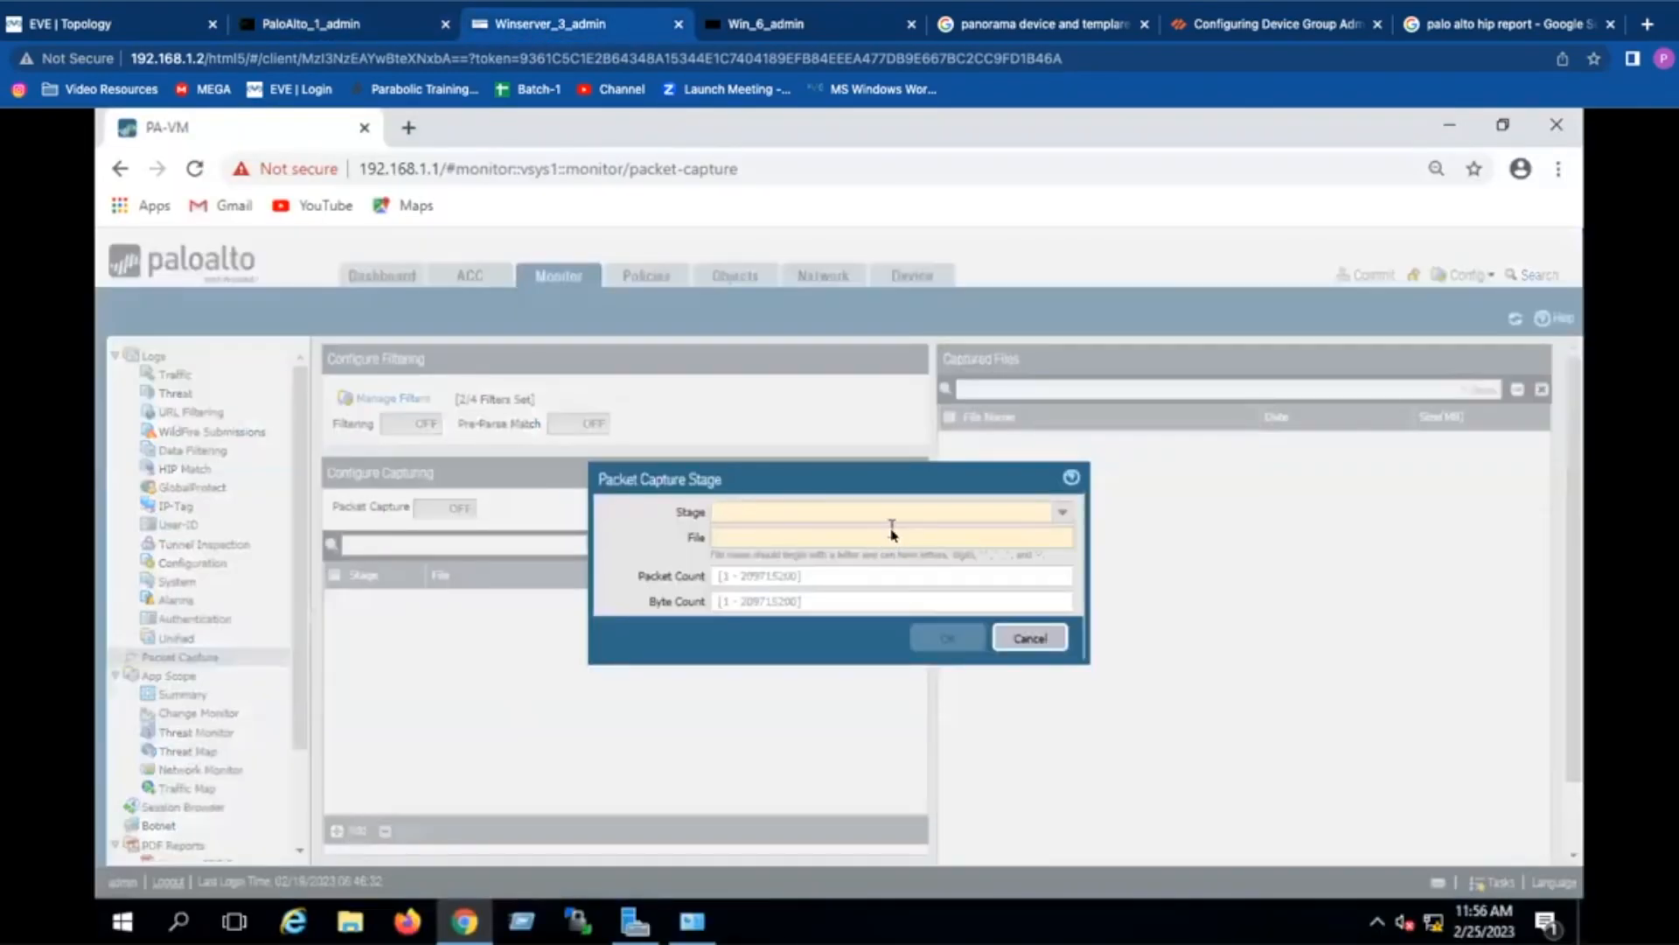
{"action": "left_click", "coordinate": [1065, 514]}
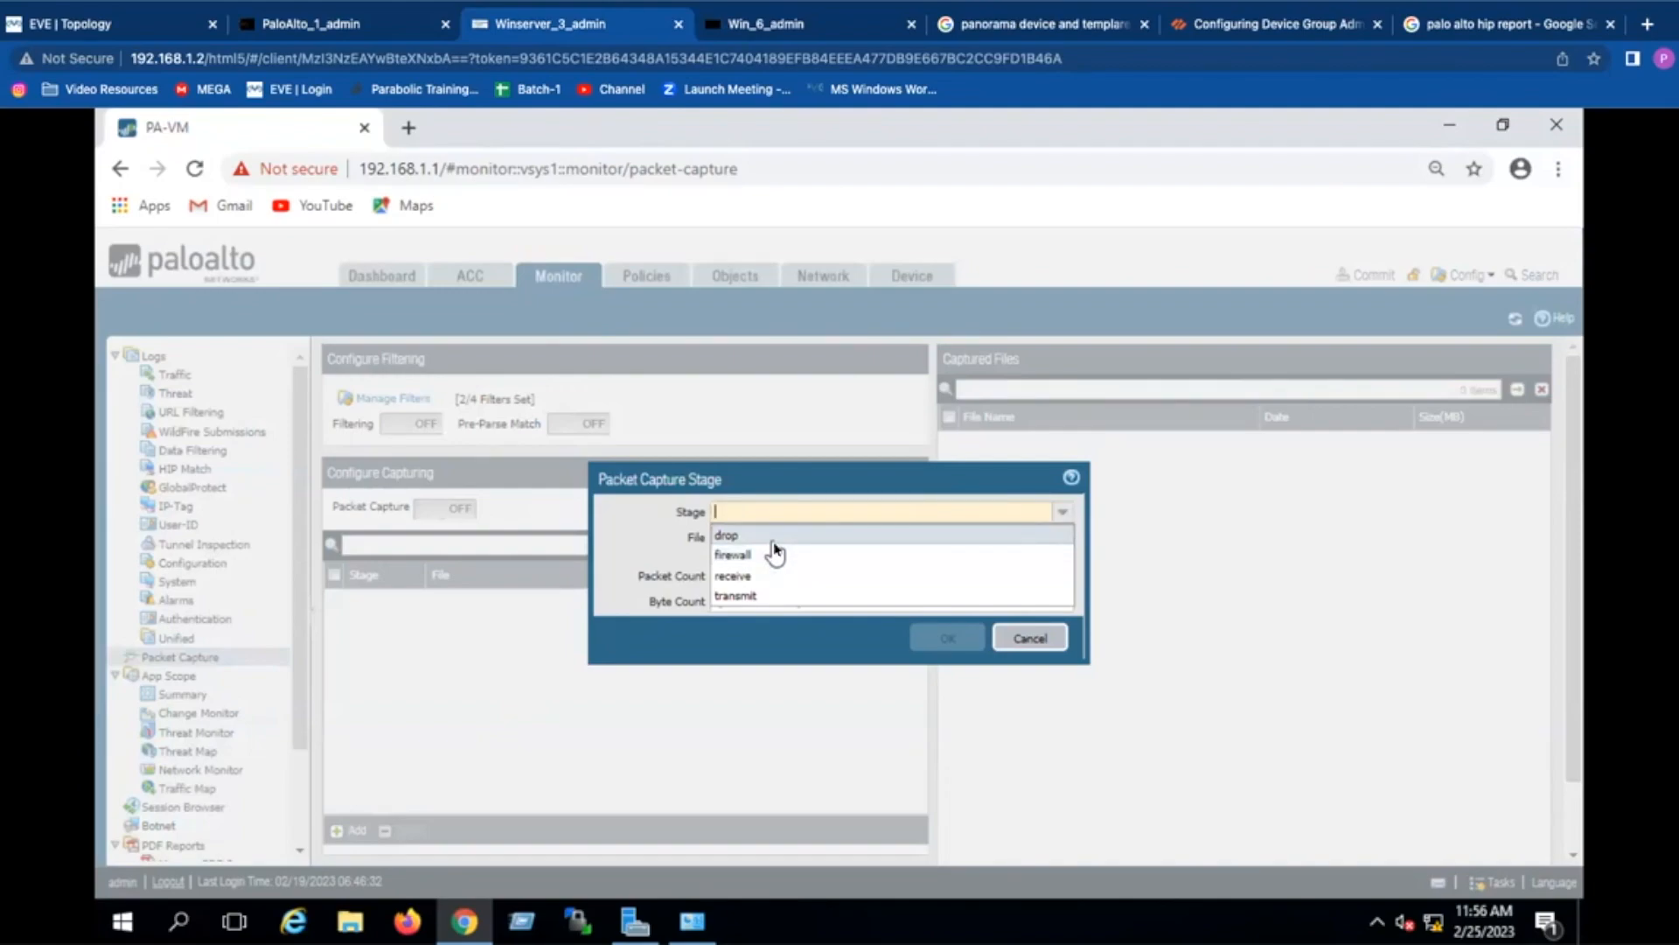
{"action": "left_click", "coordinate": [748, 577]}
{"action": "type", "text": "e"}
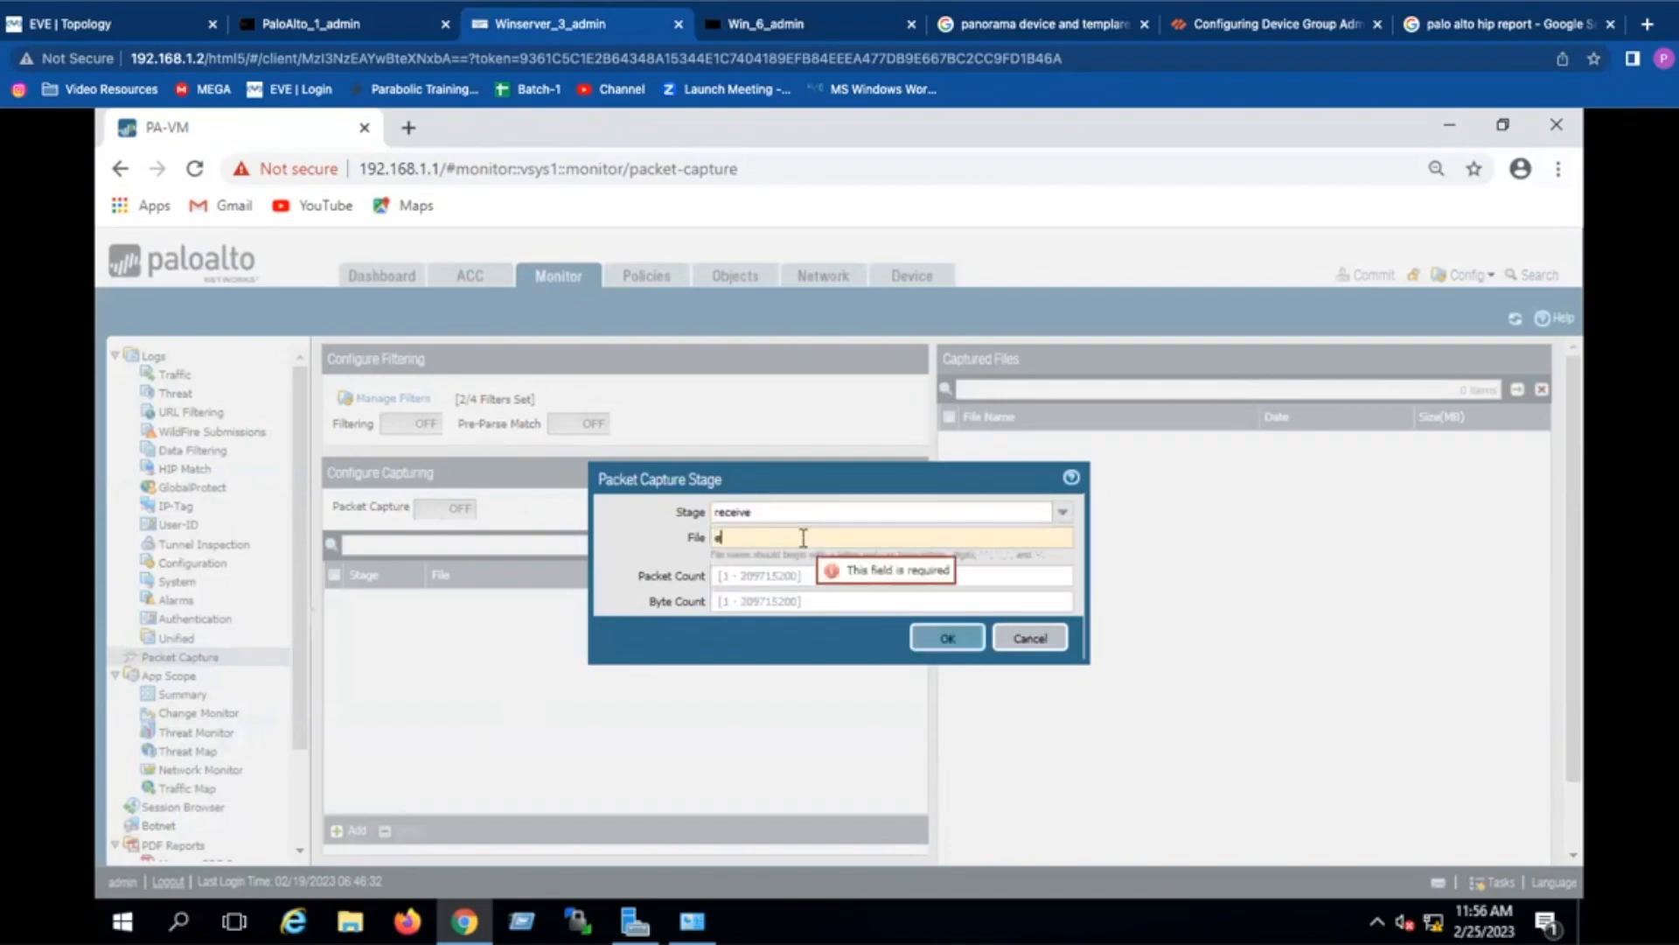
{"action": "left_click", "coordinate": [947, 638]}
Step: Add a transmit capture stage writing to file tx
{"action": "left_click", "coordinate": [337, 830]}
{"action": "type", "text": "tra"}
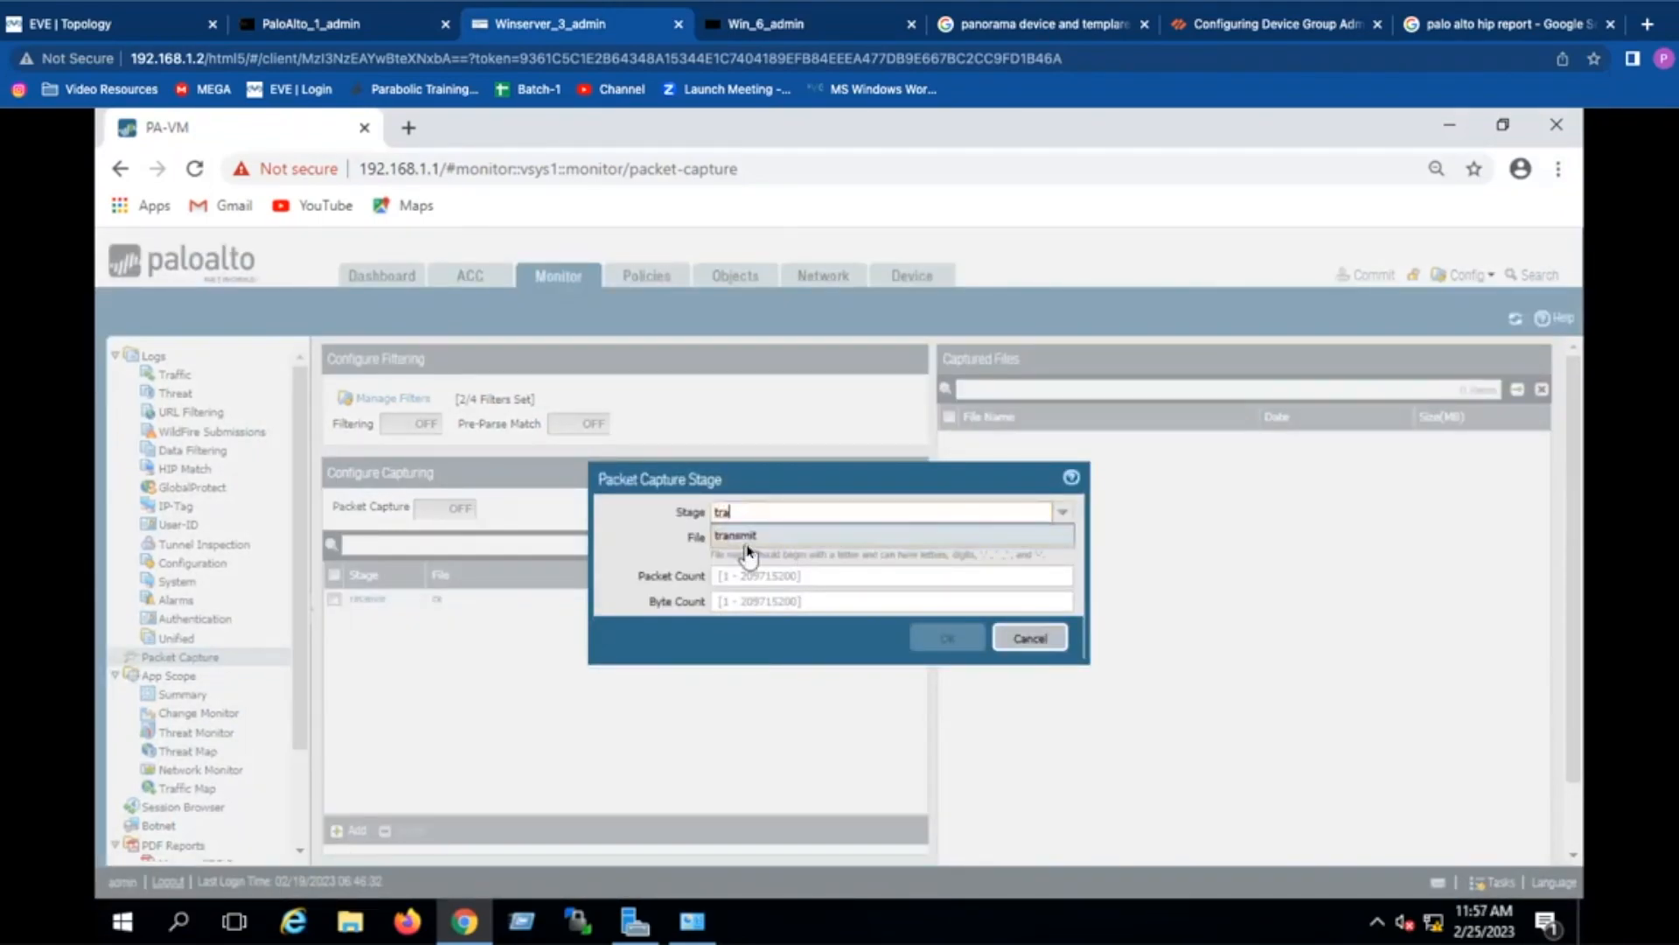
{"action": "left_click", "coordinate": [748, 547]}
{"action": "left_click", "coordinate": [748, 539]}
{"action": "type", "text": "d"}
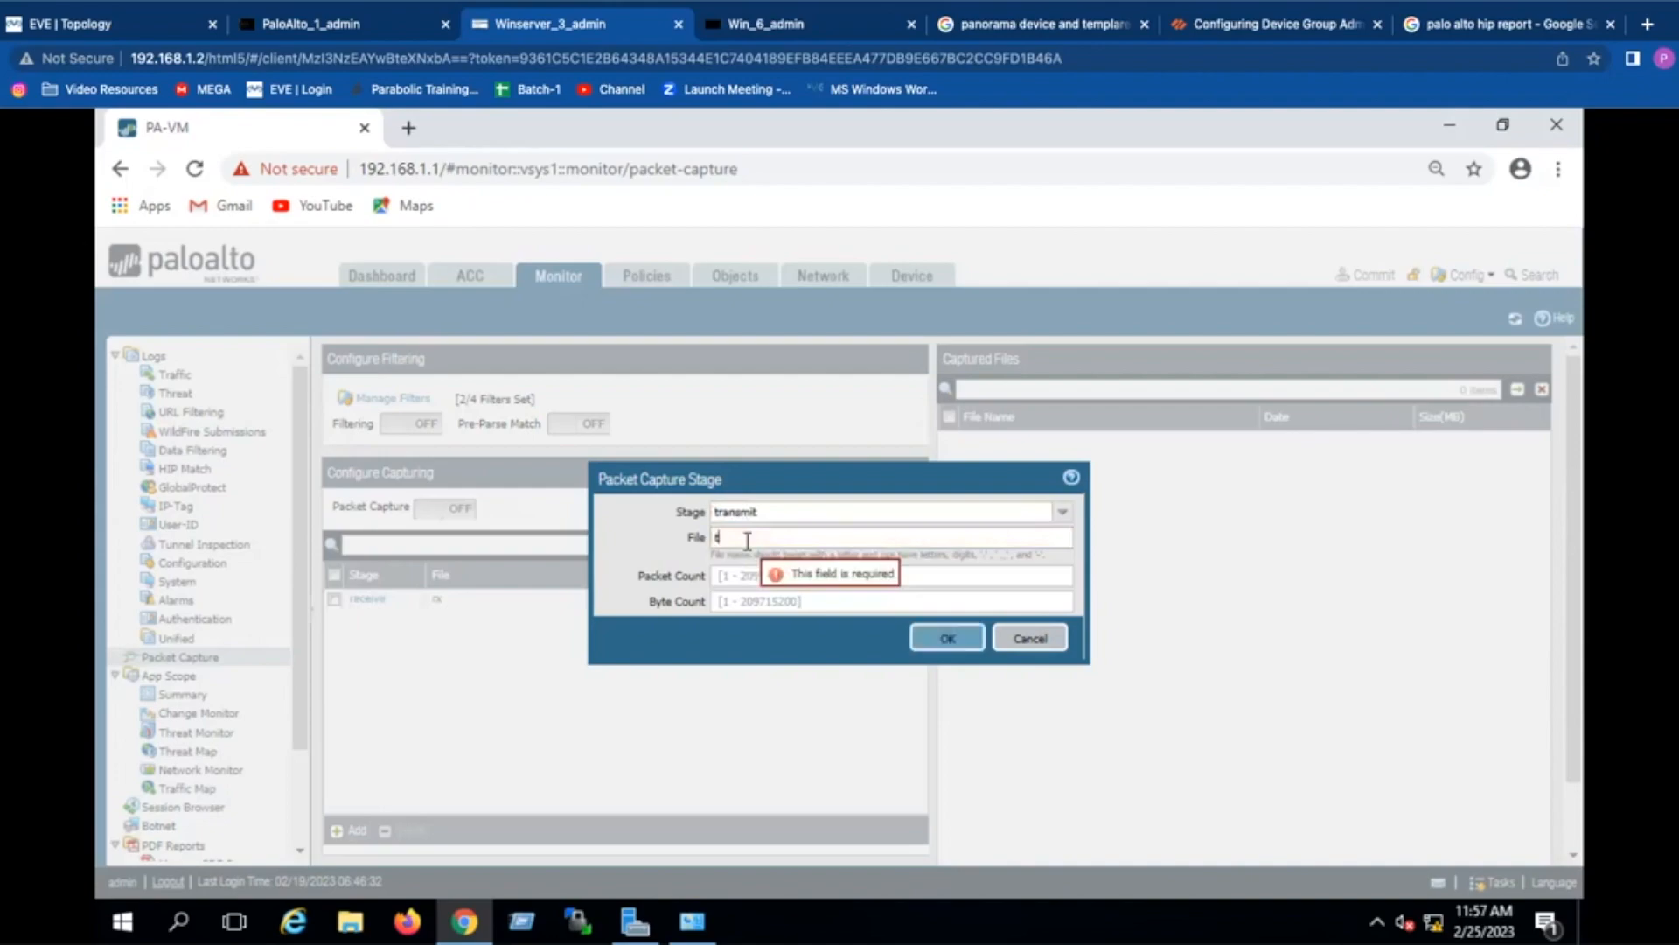
{"action": "type", "text": "x"}
{"action": "left_click", "coordinate": [944, 637]}
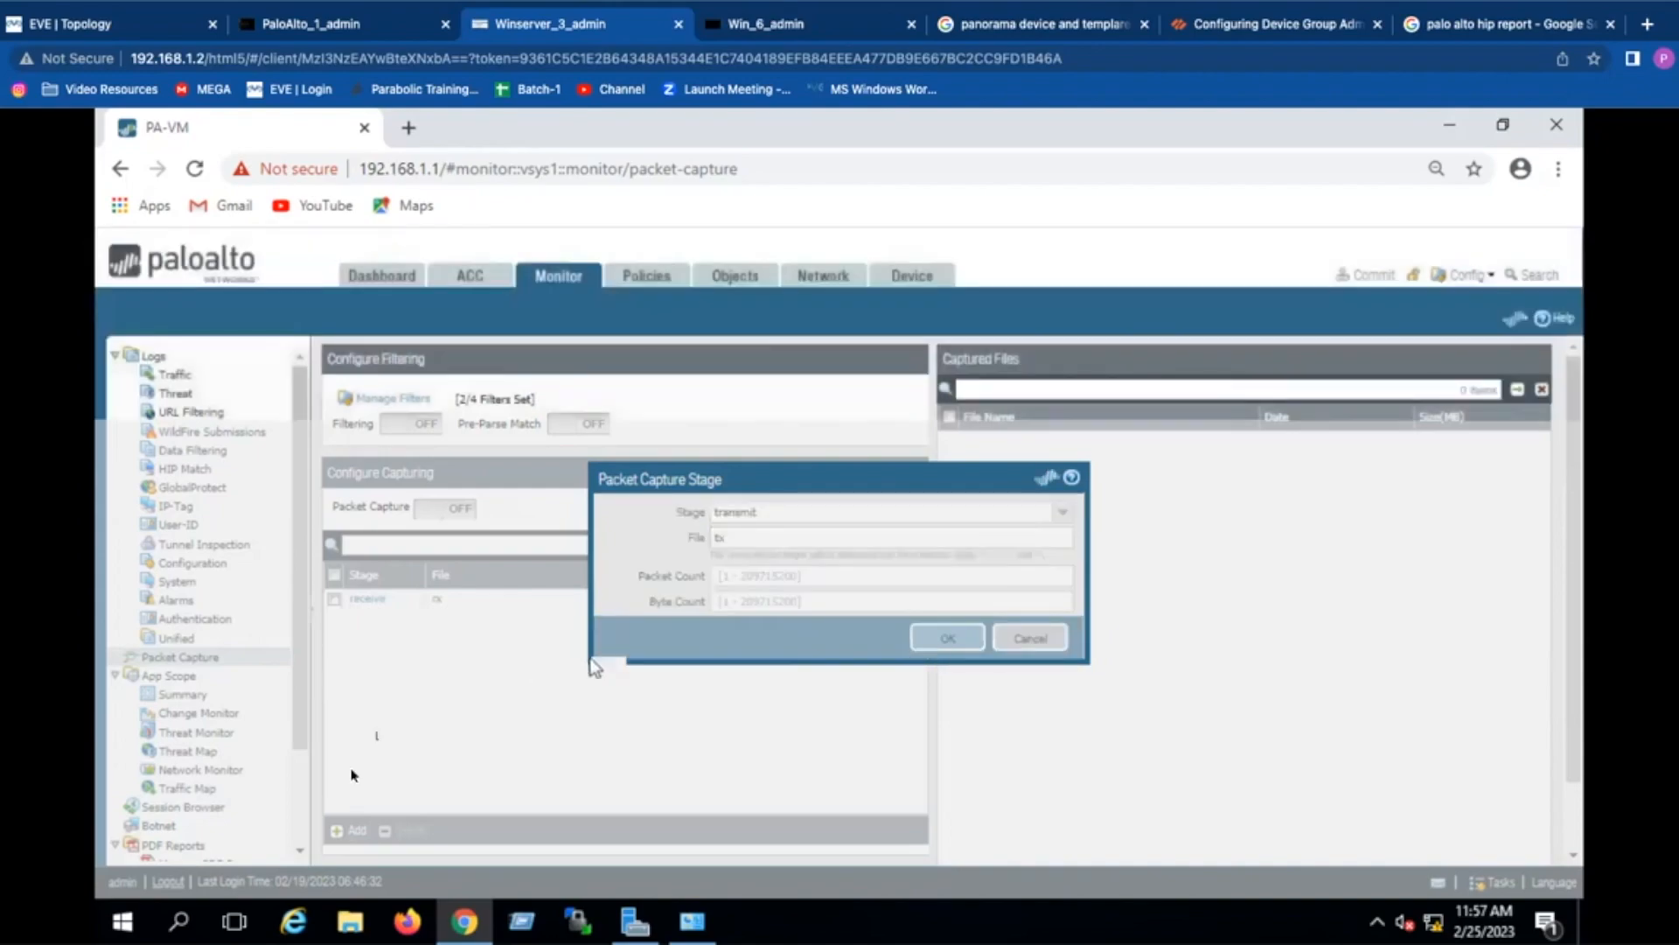
Step: Add a drop capture stage writing to file dx
{"action": "left_click", "coordinate": [346, 829]}
{"action": "left_click", "coordinate": [1062, 512]}
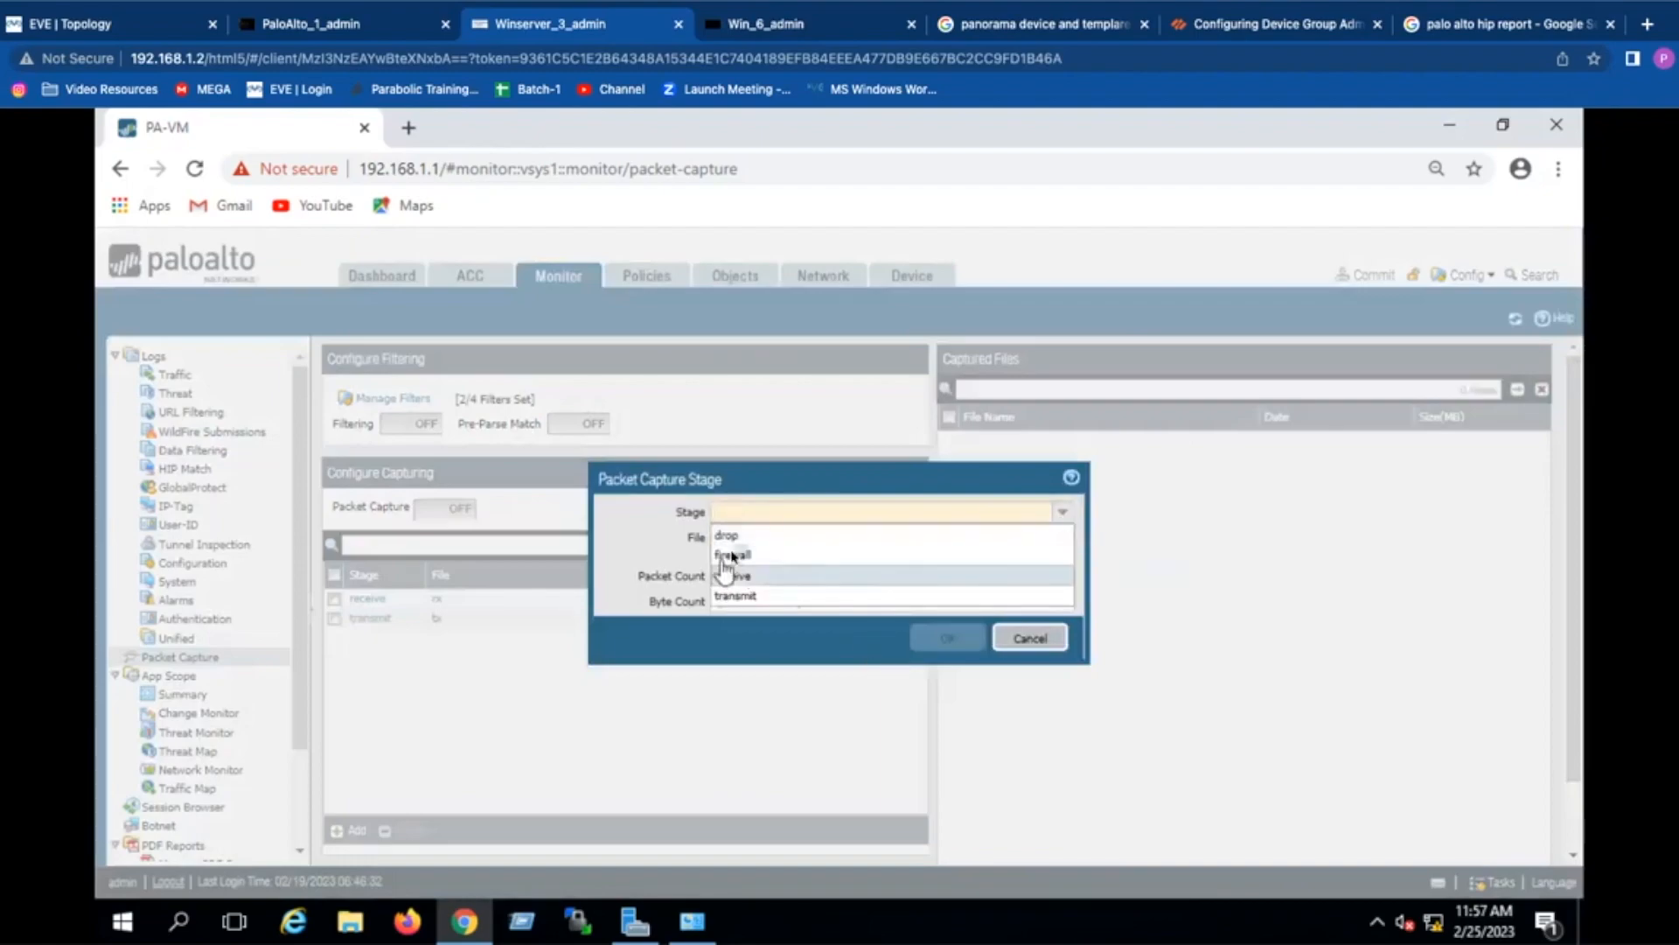
{"action": "left_click", "coordinate": [726, 540]}
{"action": "left_click", "coordinate": [728, 538]}
{"action": "type", "text": "dx"}
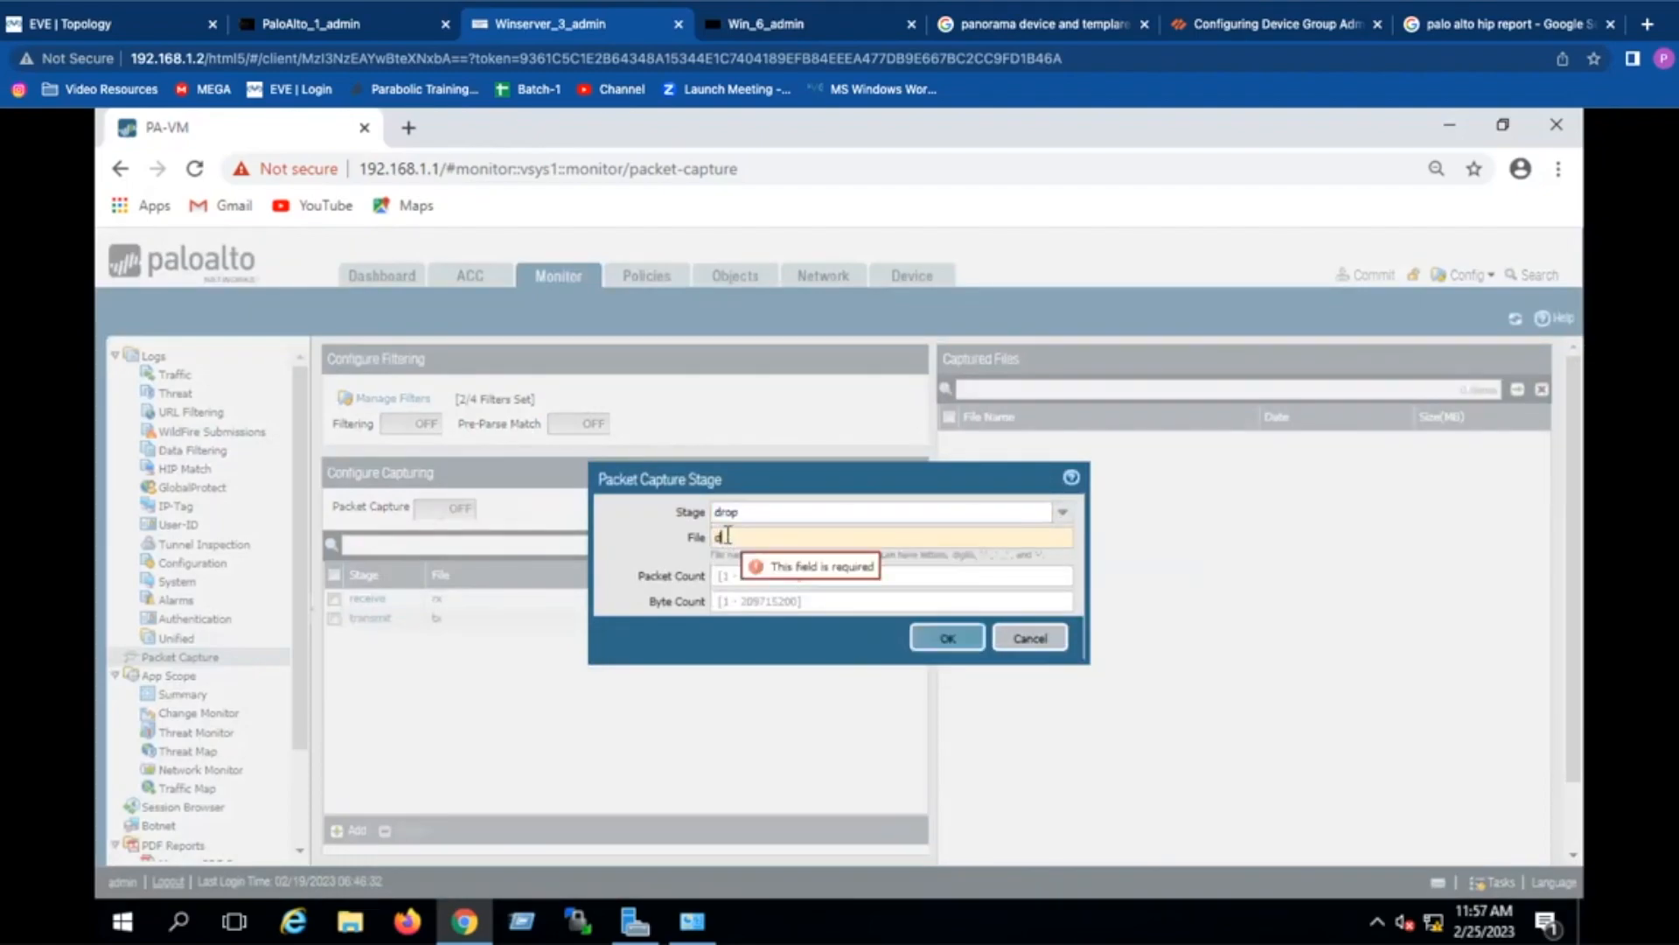
{"action": "left_click", "coordinate": [945, 638]}
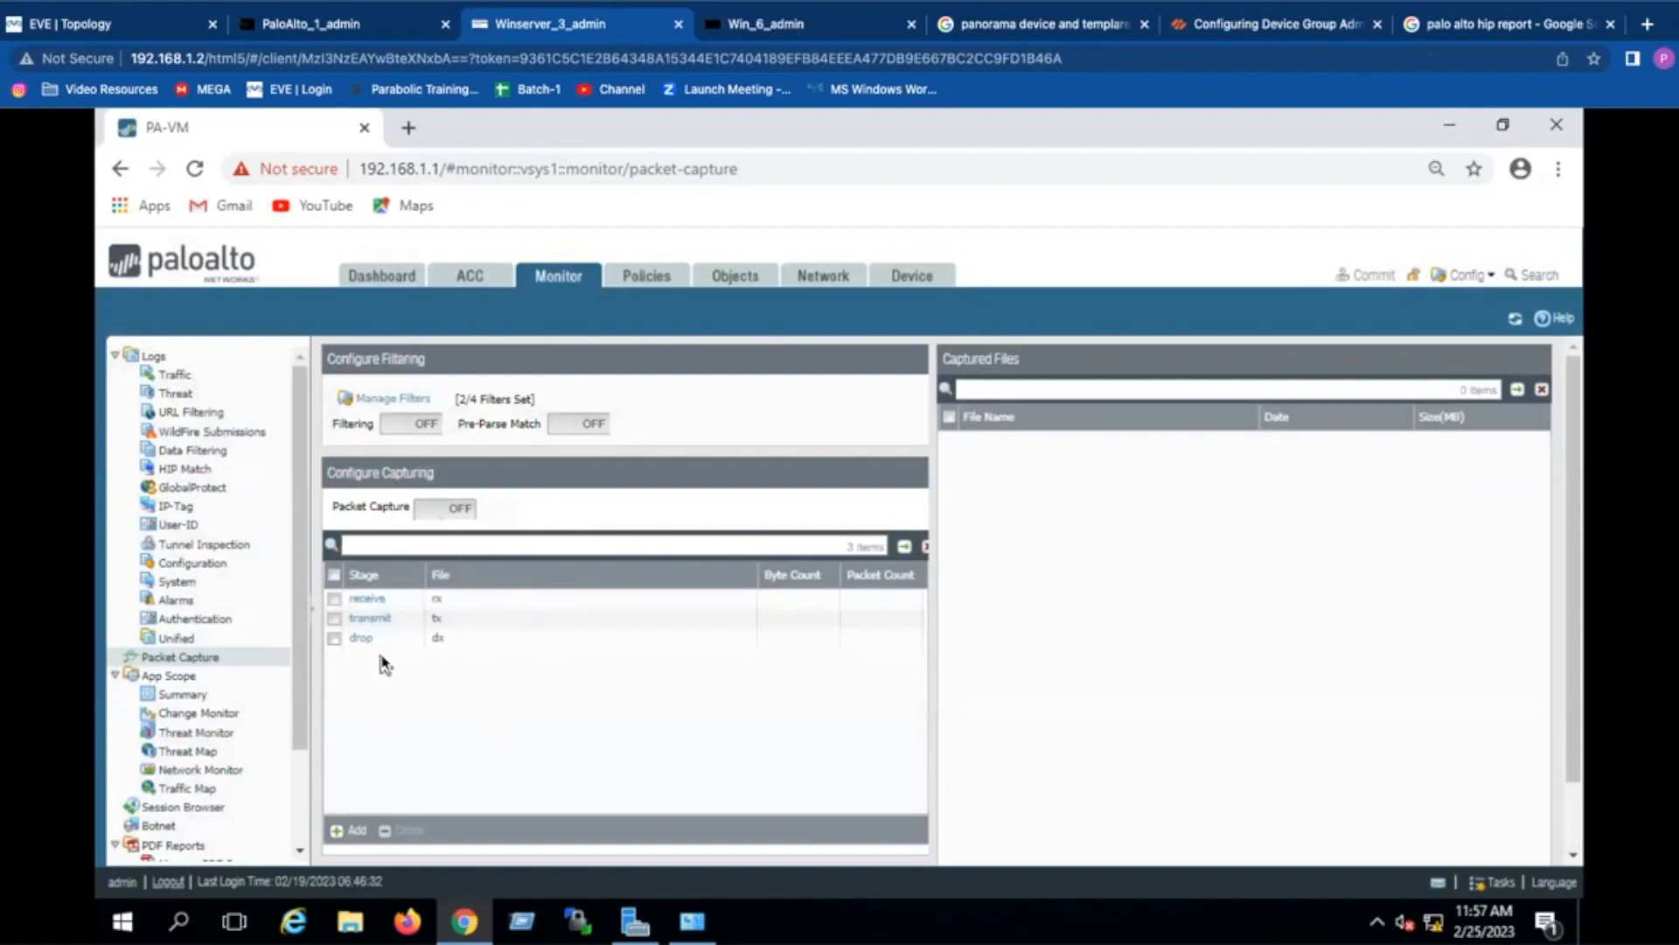
Step: Rerun 'debug dataplane packet-diag show setting' to confirm stages receive, transmit, drop with files rx, tx, dx
{"action": "left_click", "coordinate": [322, 26]}
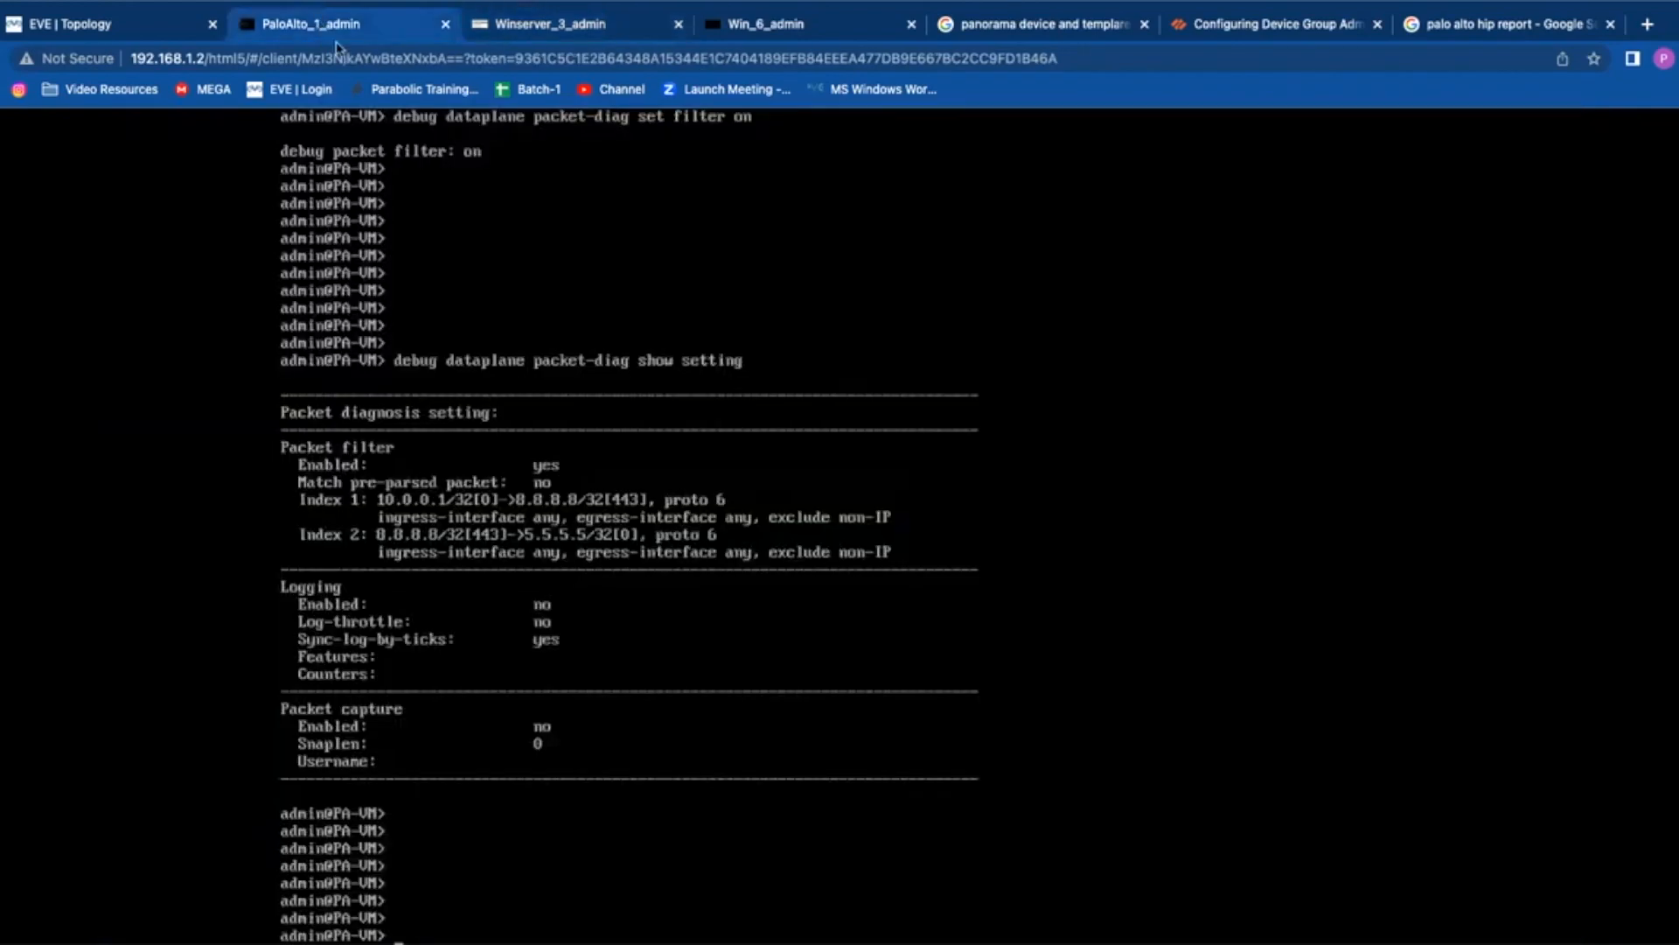
{"action": "key", "text": "Up"}
{"action": "key", "text": "Return"}
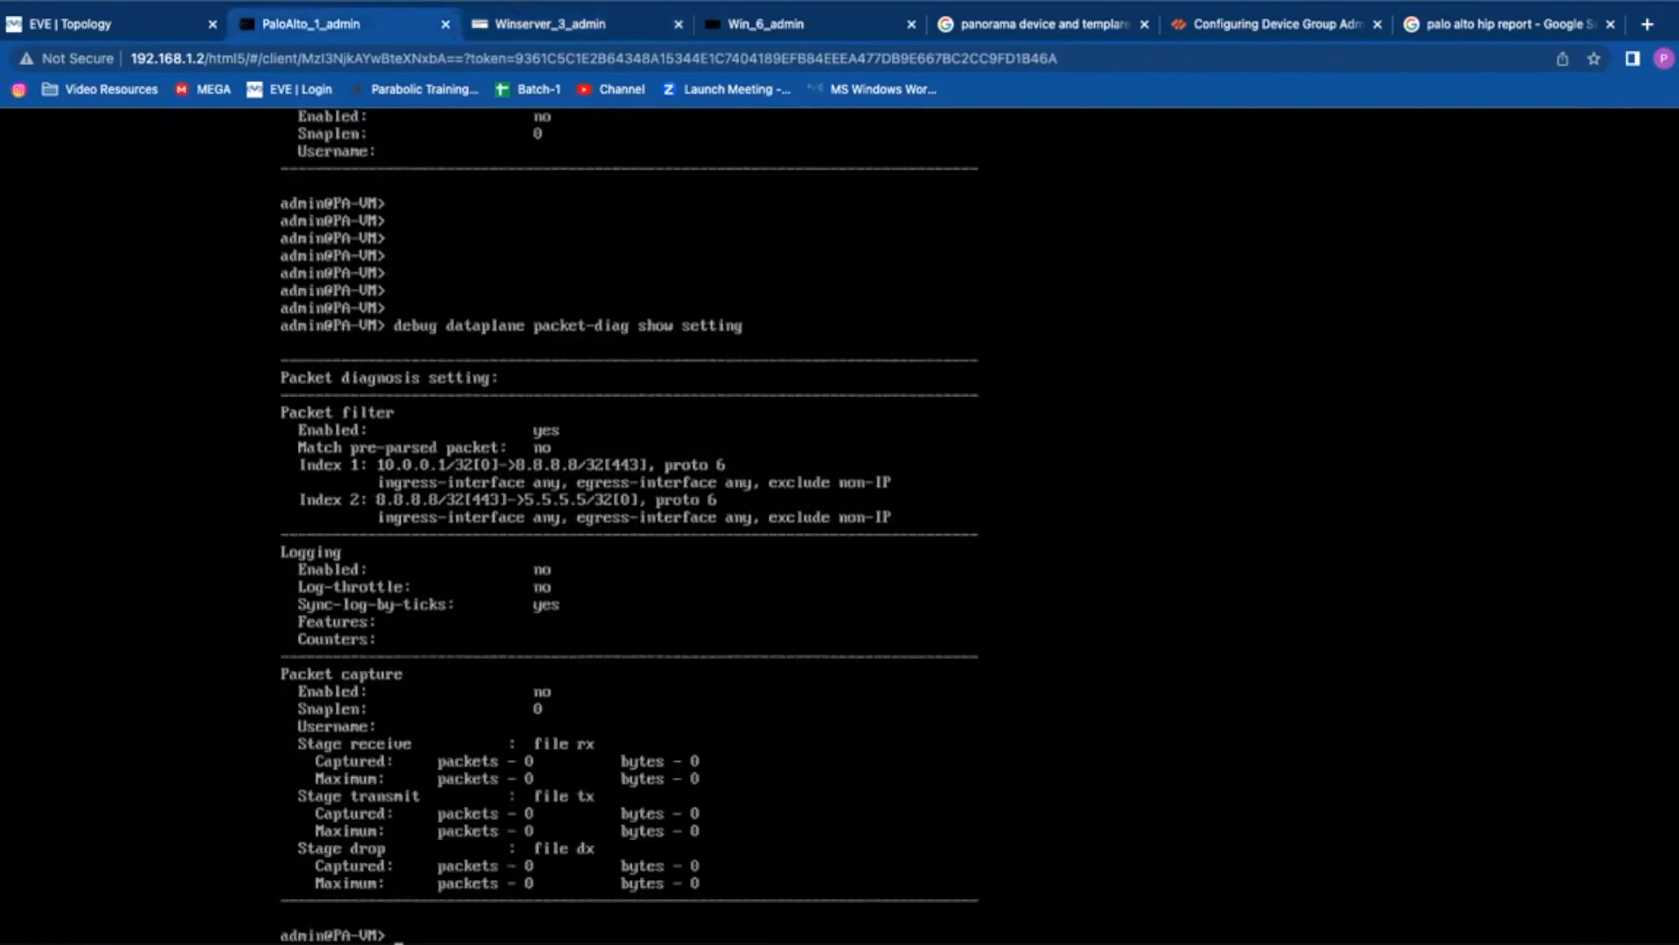
{"action": "key", "text": "Return"}
{"action": "key", "text": "Return"}
{"action": "key", "text": "Return"}
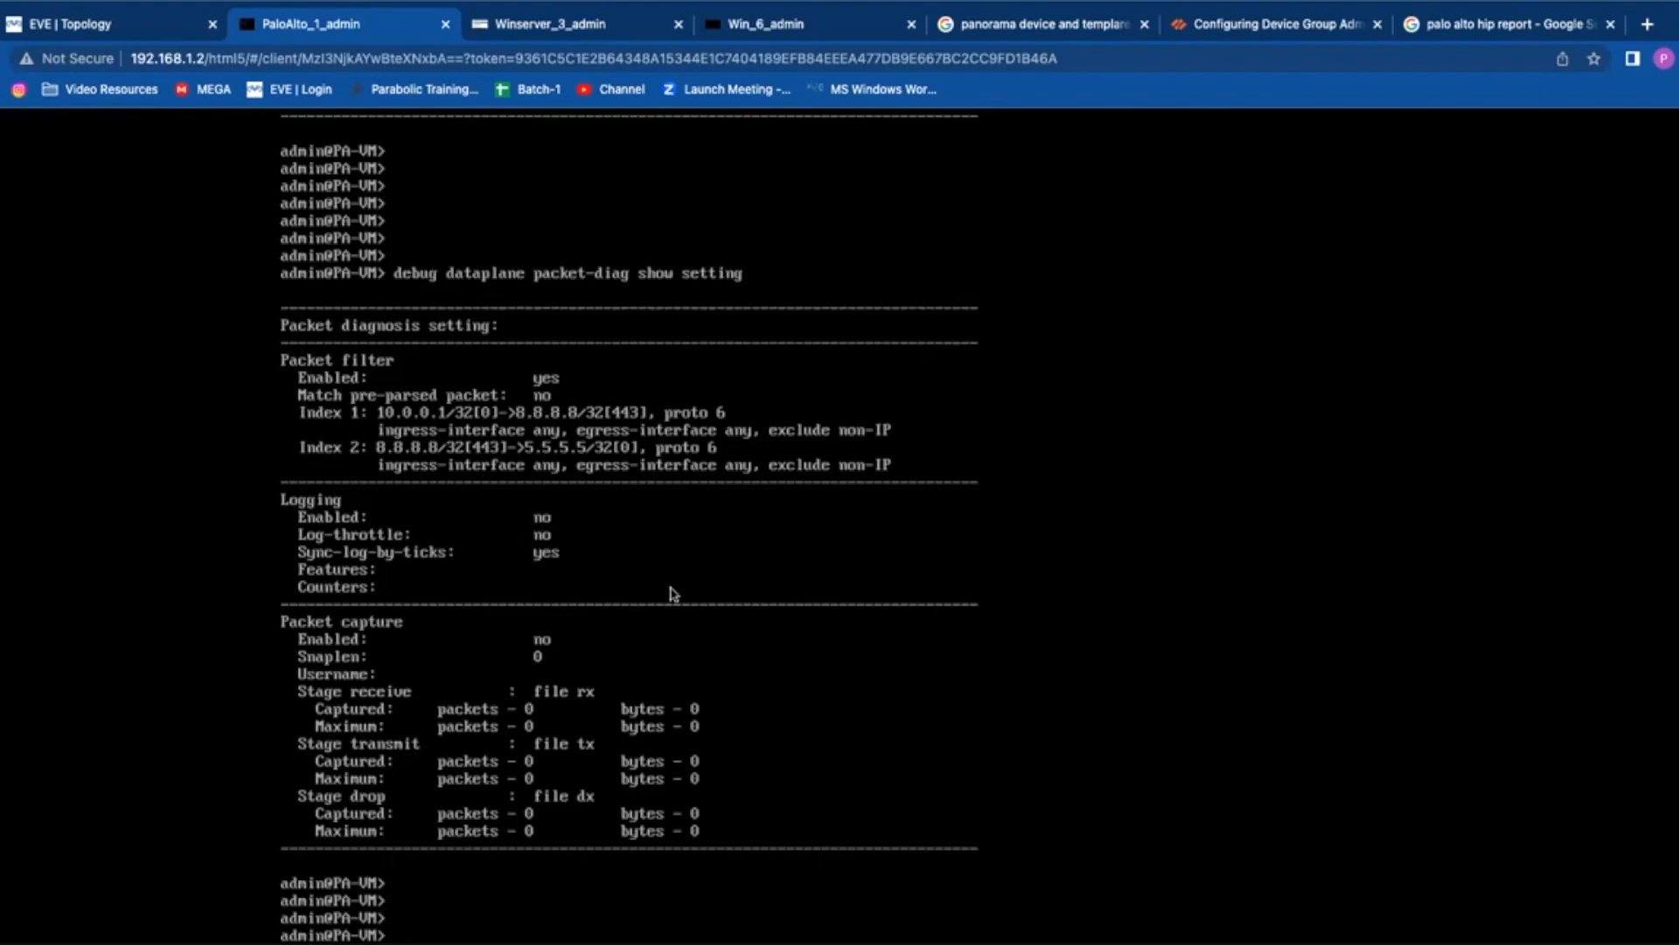
{"action": "key", "text": "Return"}
{"action": "key", "text": "Return"}
{"action": "key", "text": "Return"}
{"action": "key", "text": "Return"}
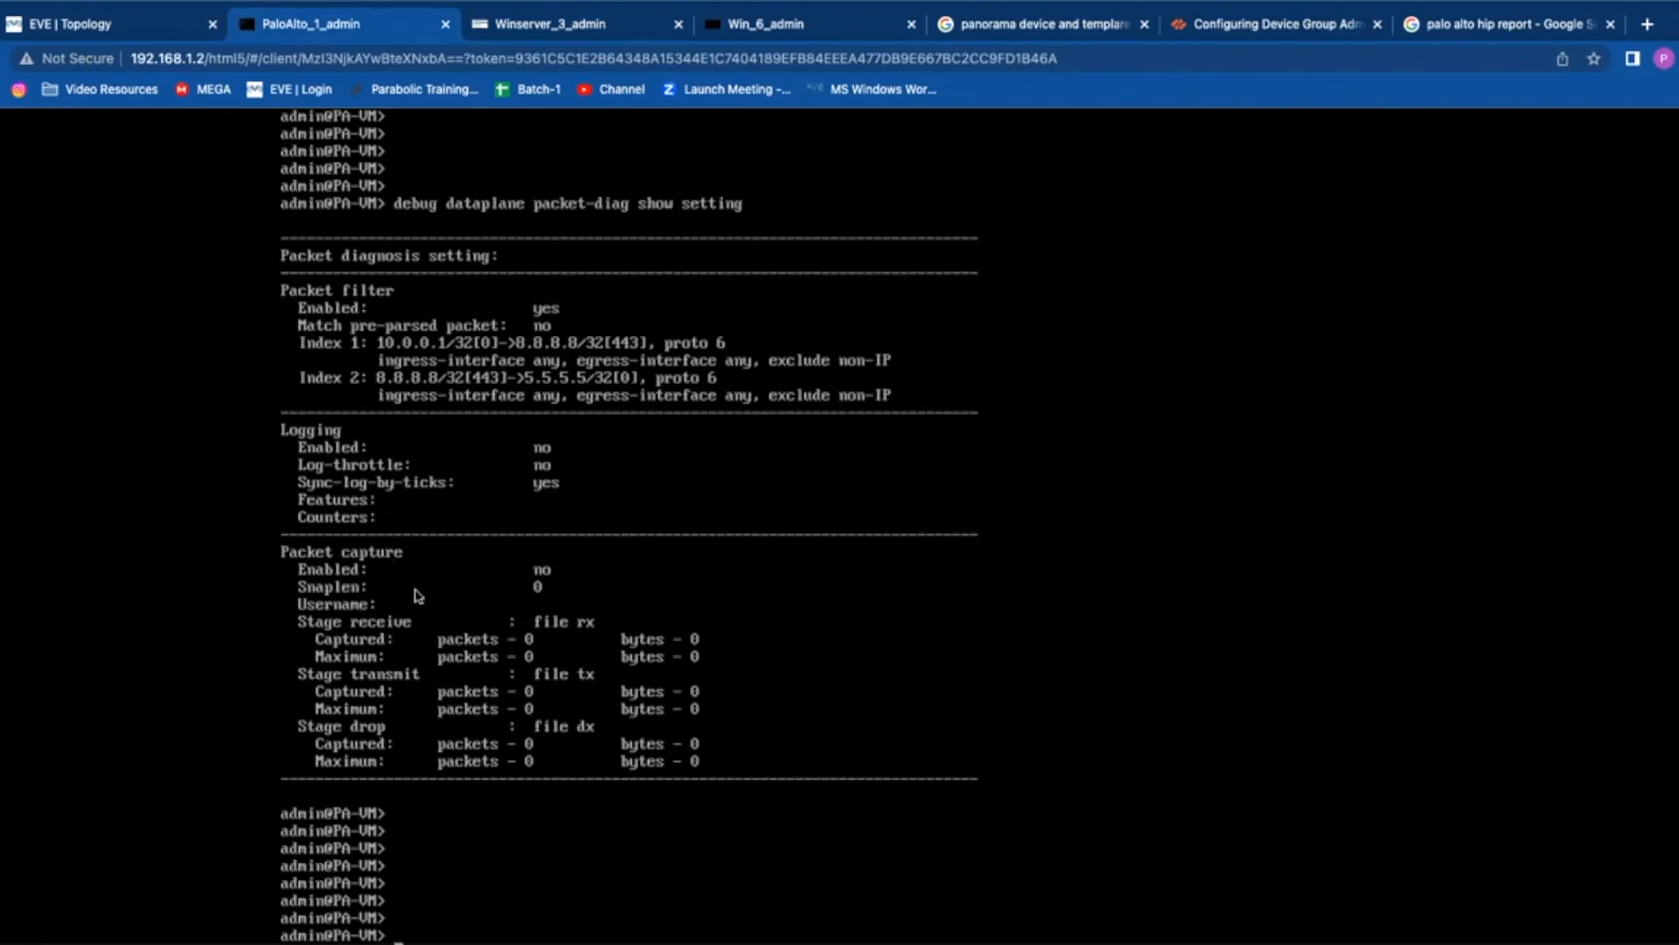
Step: Run 'debug dataplane packet-diag set log feature appid basic', checking available features with '?'
{"action": "key", "text": "Return"}
{"action": "key", "text": "Return"}
{"action": "key", "text": "Return"}
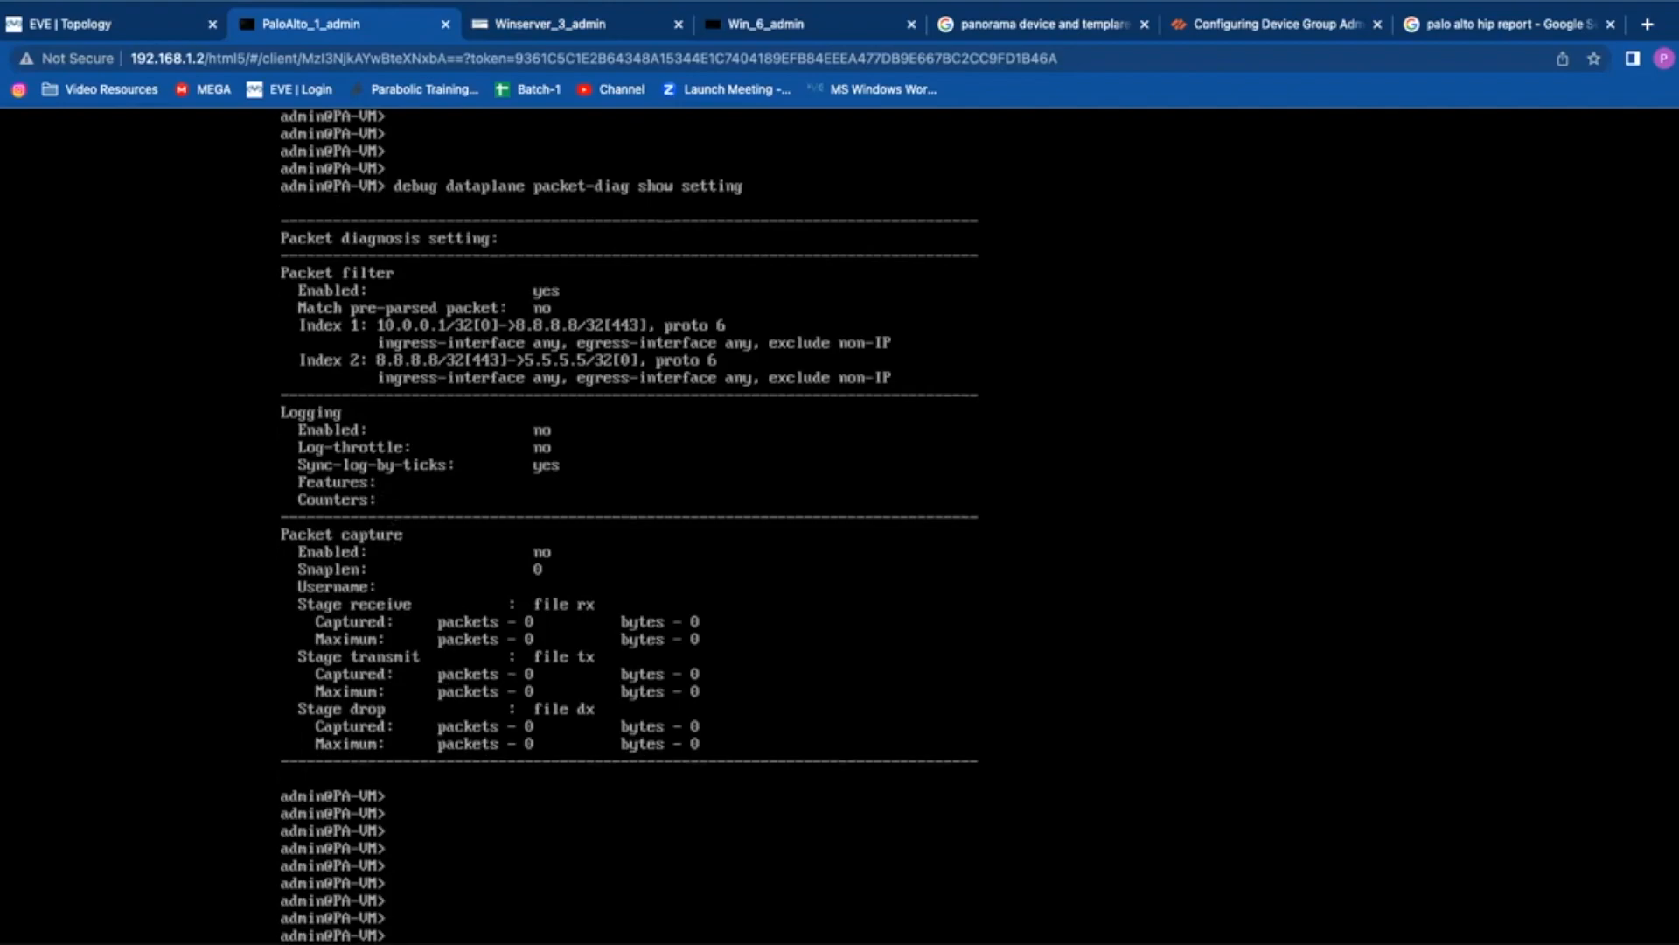
{"action": "type", "text": "debug "}
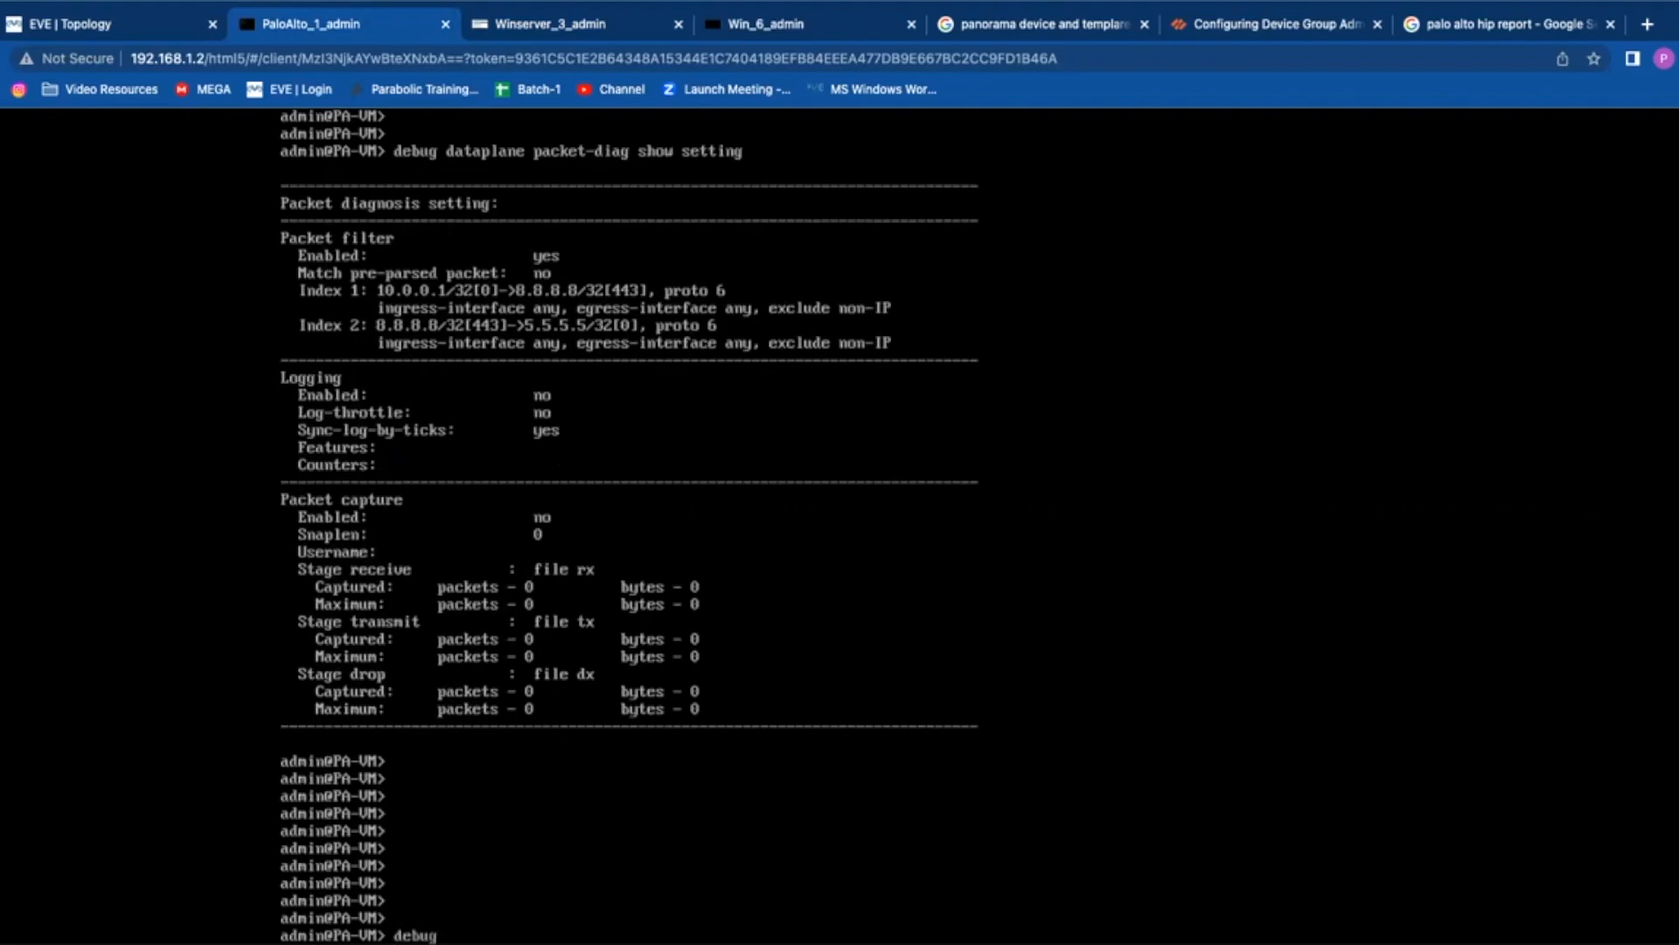
{"action": "type", "text": "dataplane packet-diag set"}
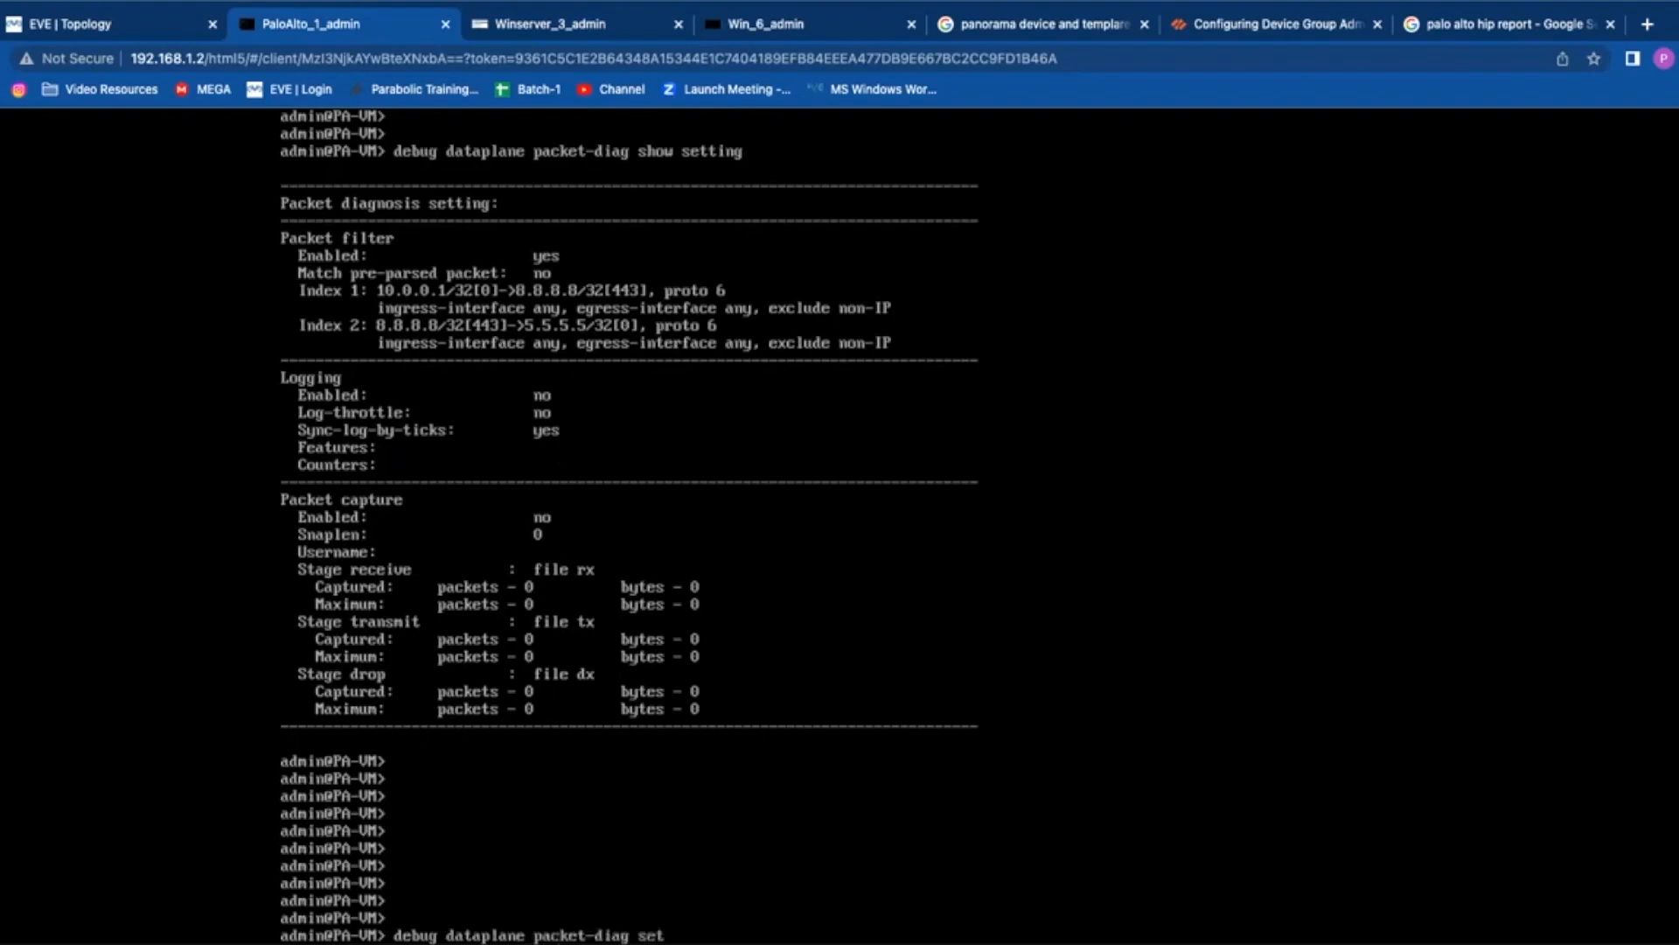
{"action": "type", "text": " lof"}
{"action": "key", "text": "BackSpace"}
{"action": "type", "text": "g feature"}
{"action": "key", "text": "question"}
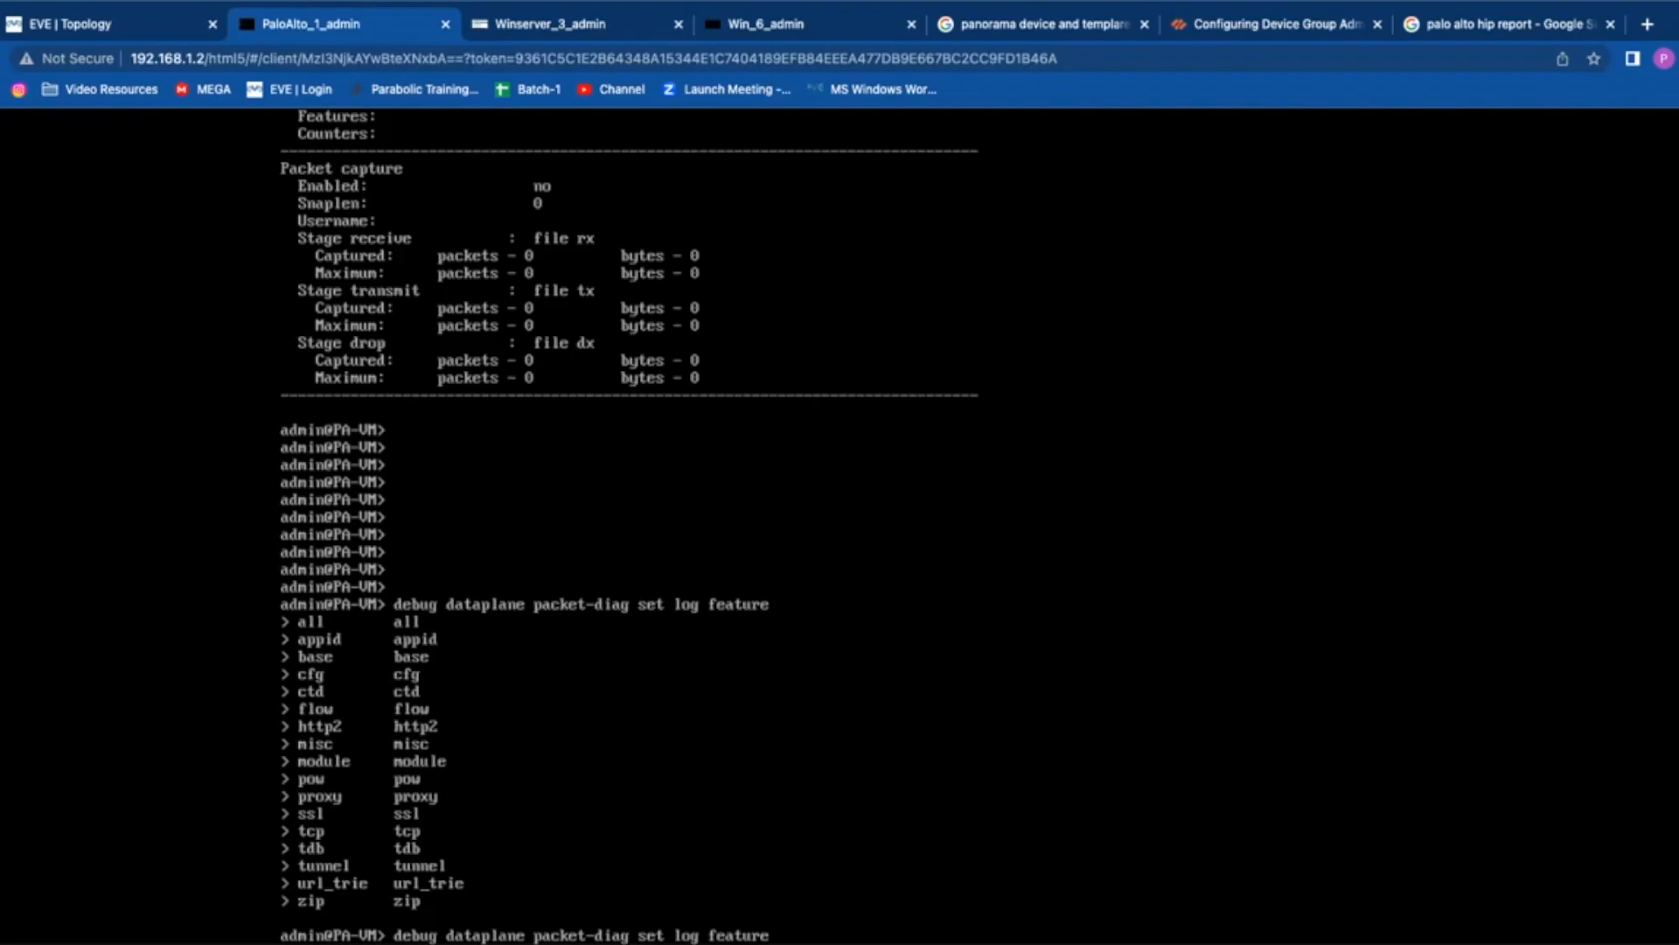
{"action": "type", "text": "appid"}
{"action": "key", "text": "question"}
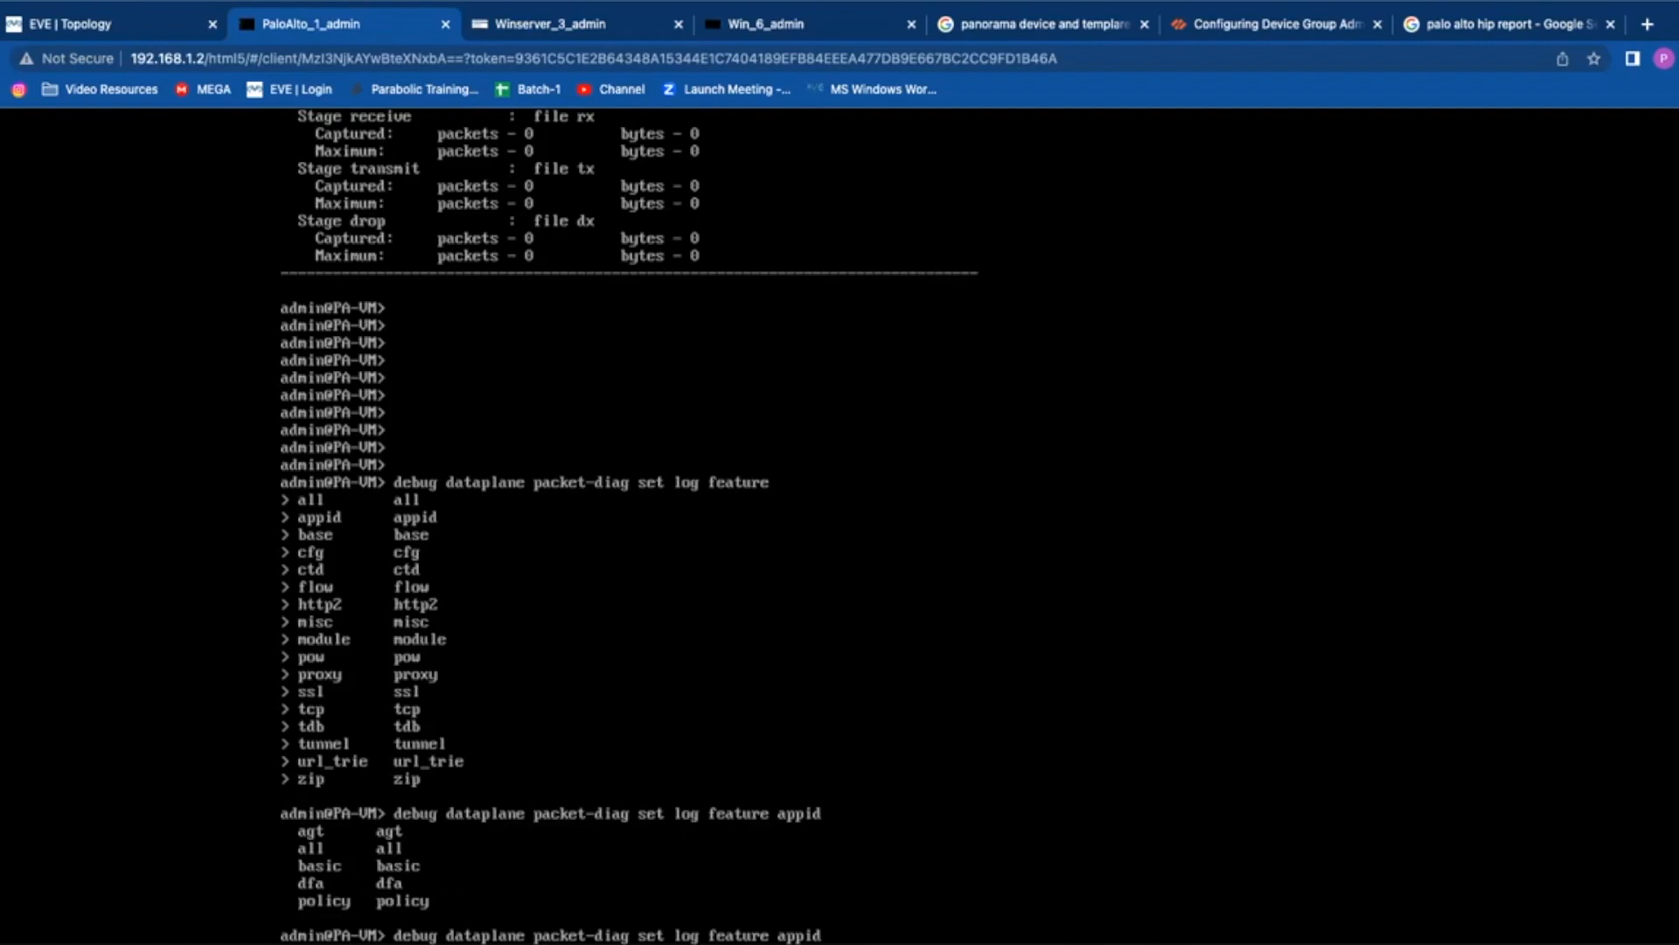
{"action": "type", "text": "basic"}
{"action": "key", "text": "Return"}
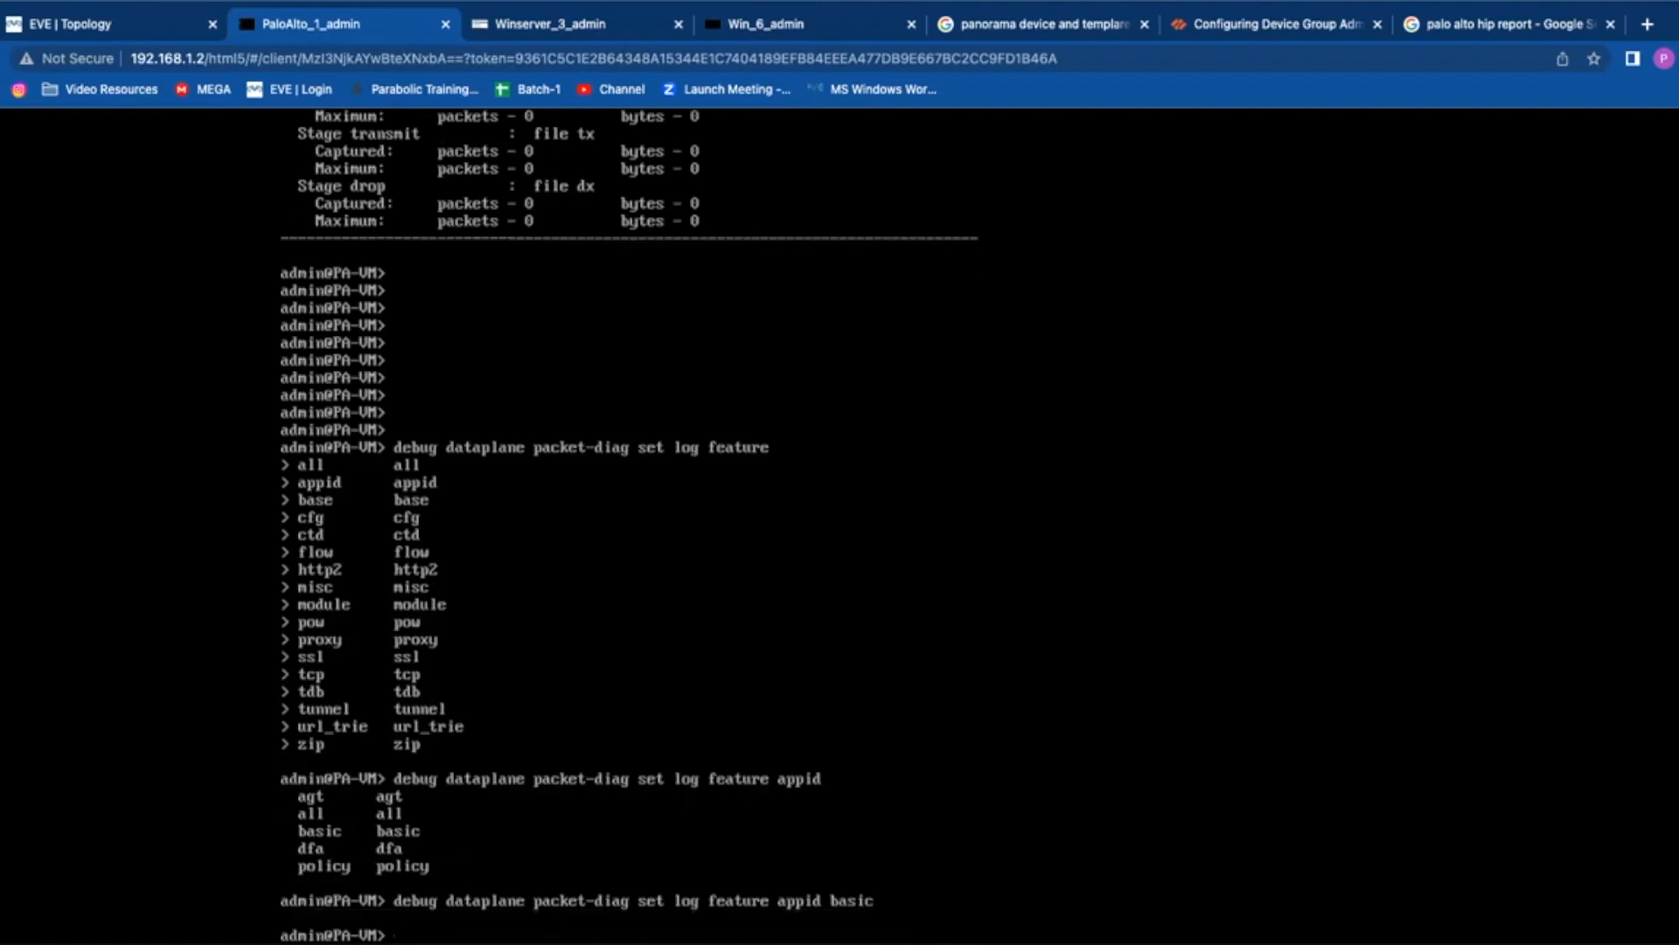
{"action": "key", "text": "Return"}
{"action": "key", "text": "Return"}
Step: Check the current packet-diag settings, then set the ssl log feature to basic
{"action": "key", "text": "Up"}
{"action": "key", "text": "Up"}
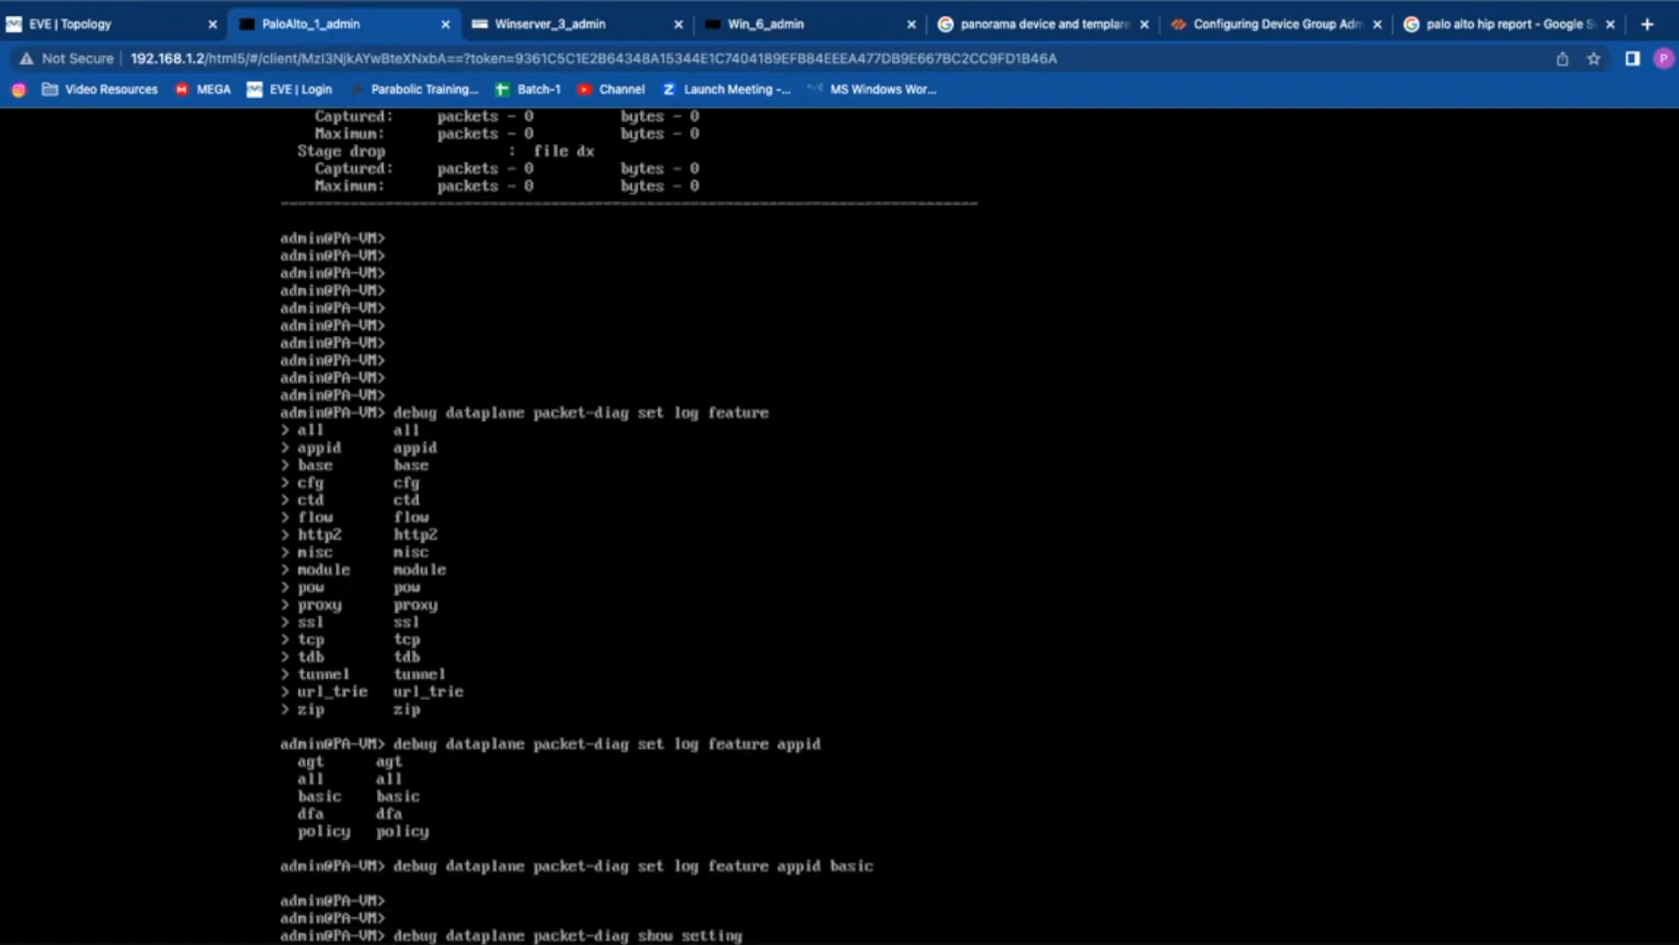
{"action": "key", "text": "Return"}
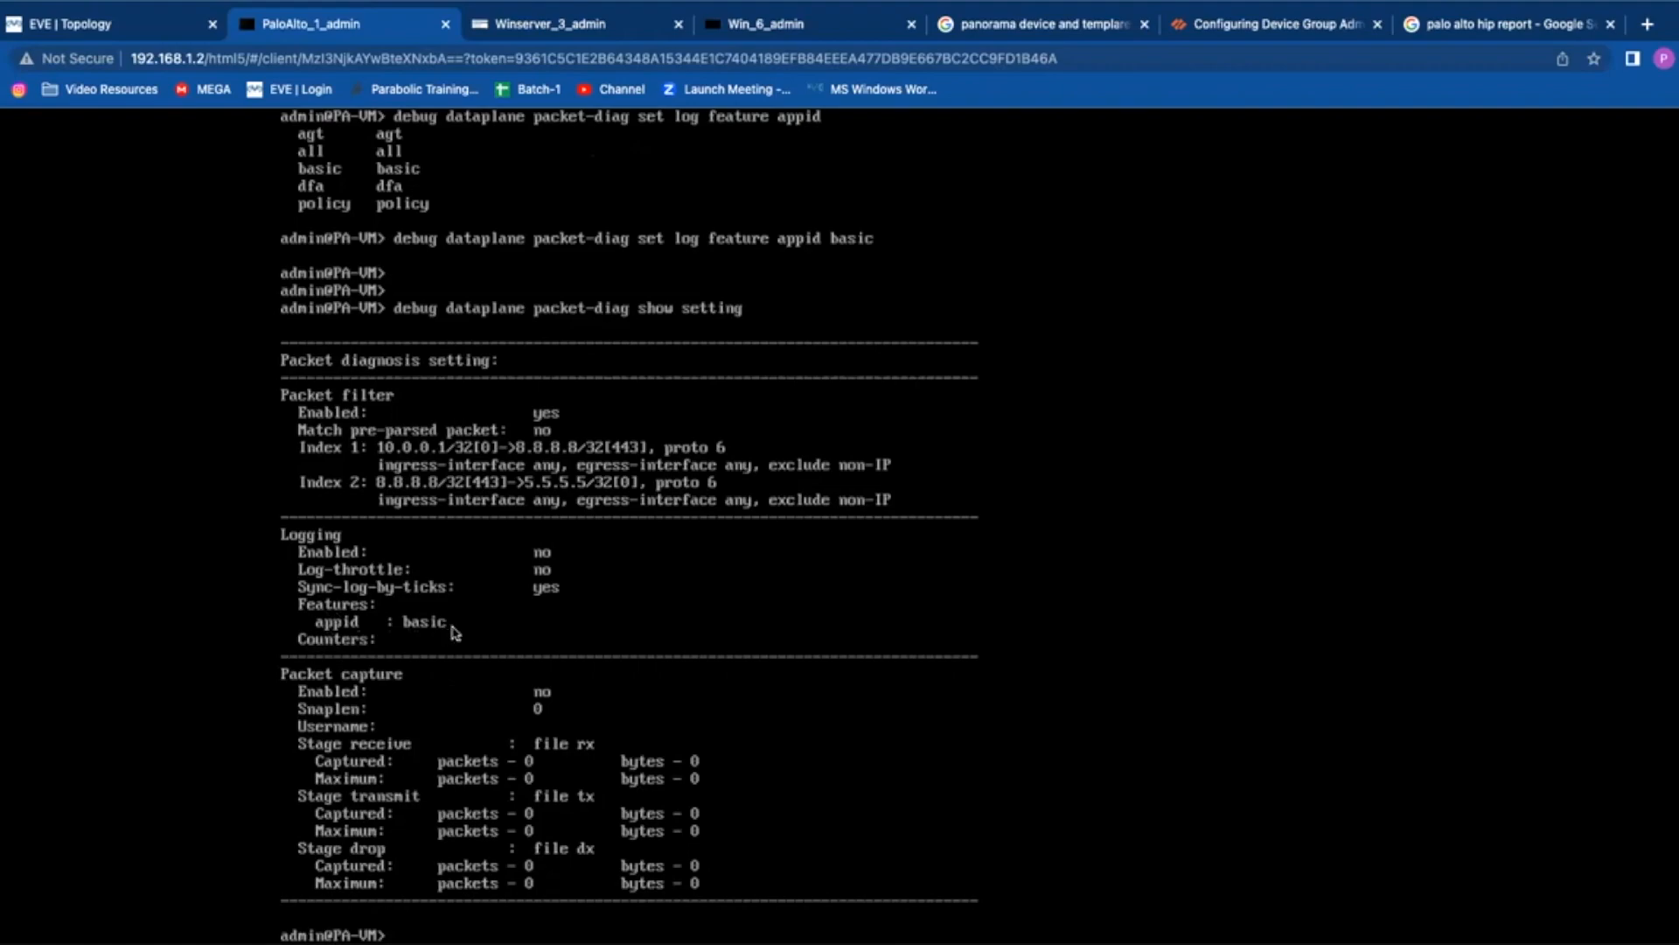
{"action": "key", "text": "Return"}
{"action": "key", "text": "Return"}
{"action": "key", "text": "Up"}
{"action": "key", "text": "Up"}
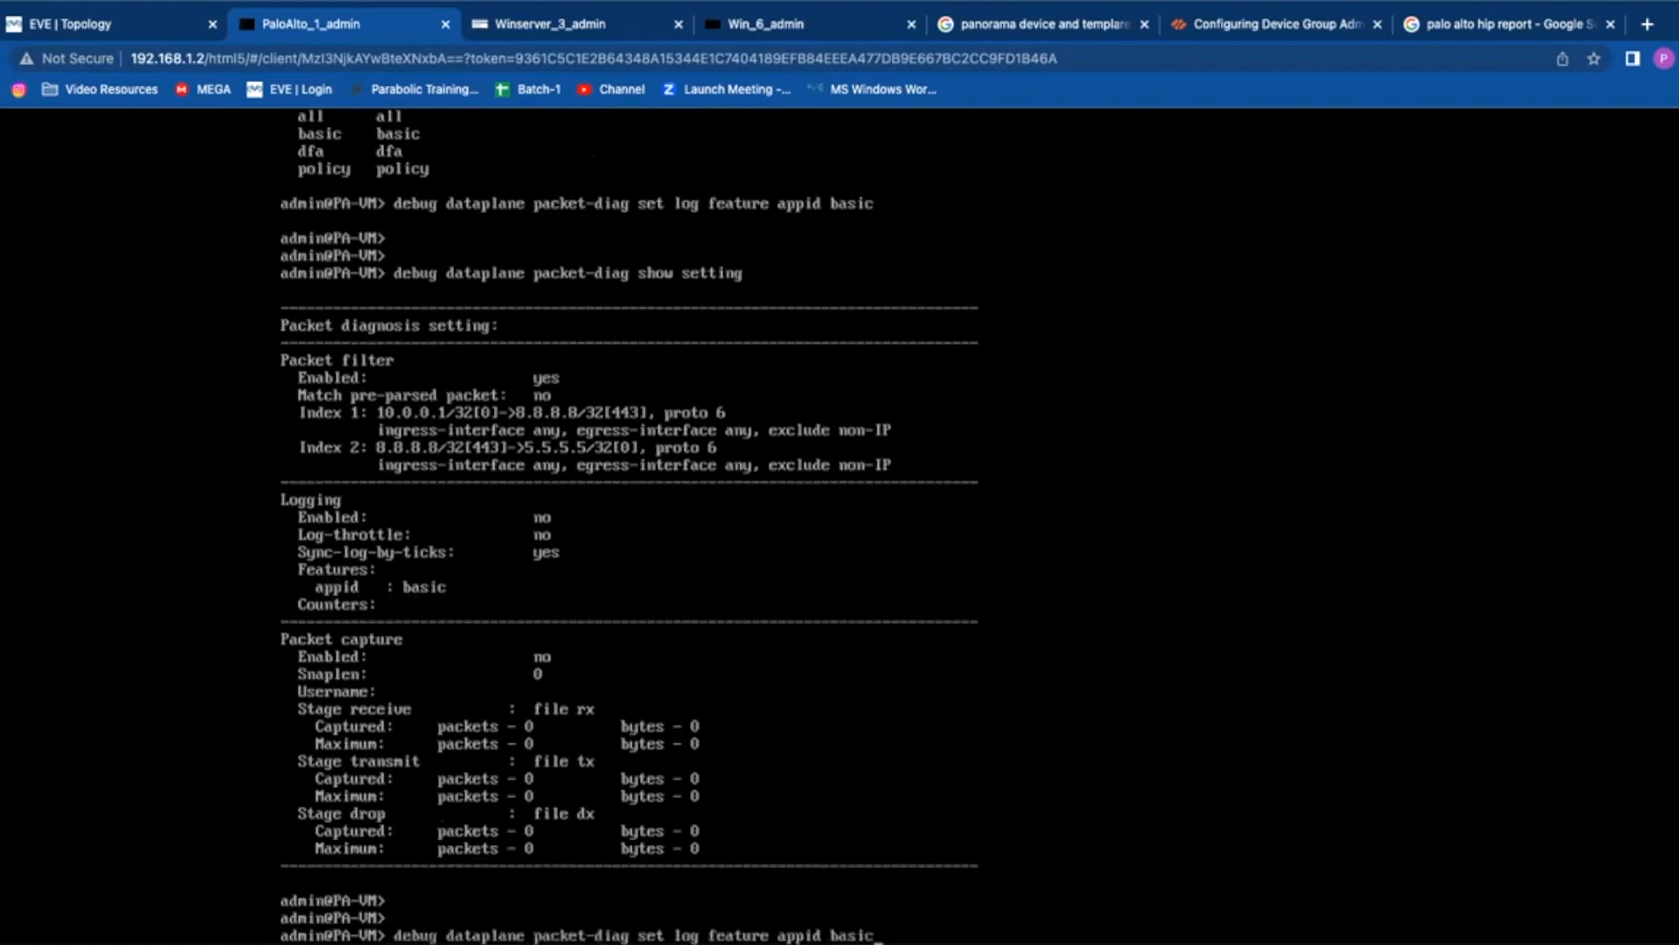
{"action": "key", "text": "BackSpace"}
{"action": "key", "text": "BackSpace"}
{"action": "key", "text": "BackSpace"}
{"action": "key", "text": "BackSpace"}
{"action": "key", "text": "BackSpace"}
{"action": "key", "text": "BackSpace"}
{"action": "key", "text": "BackSpace"}
{"action": "key", "text": "BackSpace"}
{"action": "key", "text": "BackSpace"}
{"action": "key", "text": "BackSpace"}
{"action": "key", "text": "BackSpace"}
{"action": "type", "text": "ssl basic"}
{"action": "key", "text": "Return"}
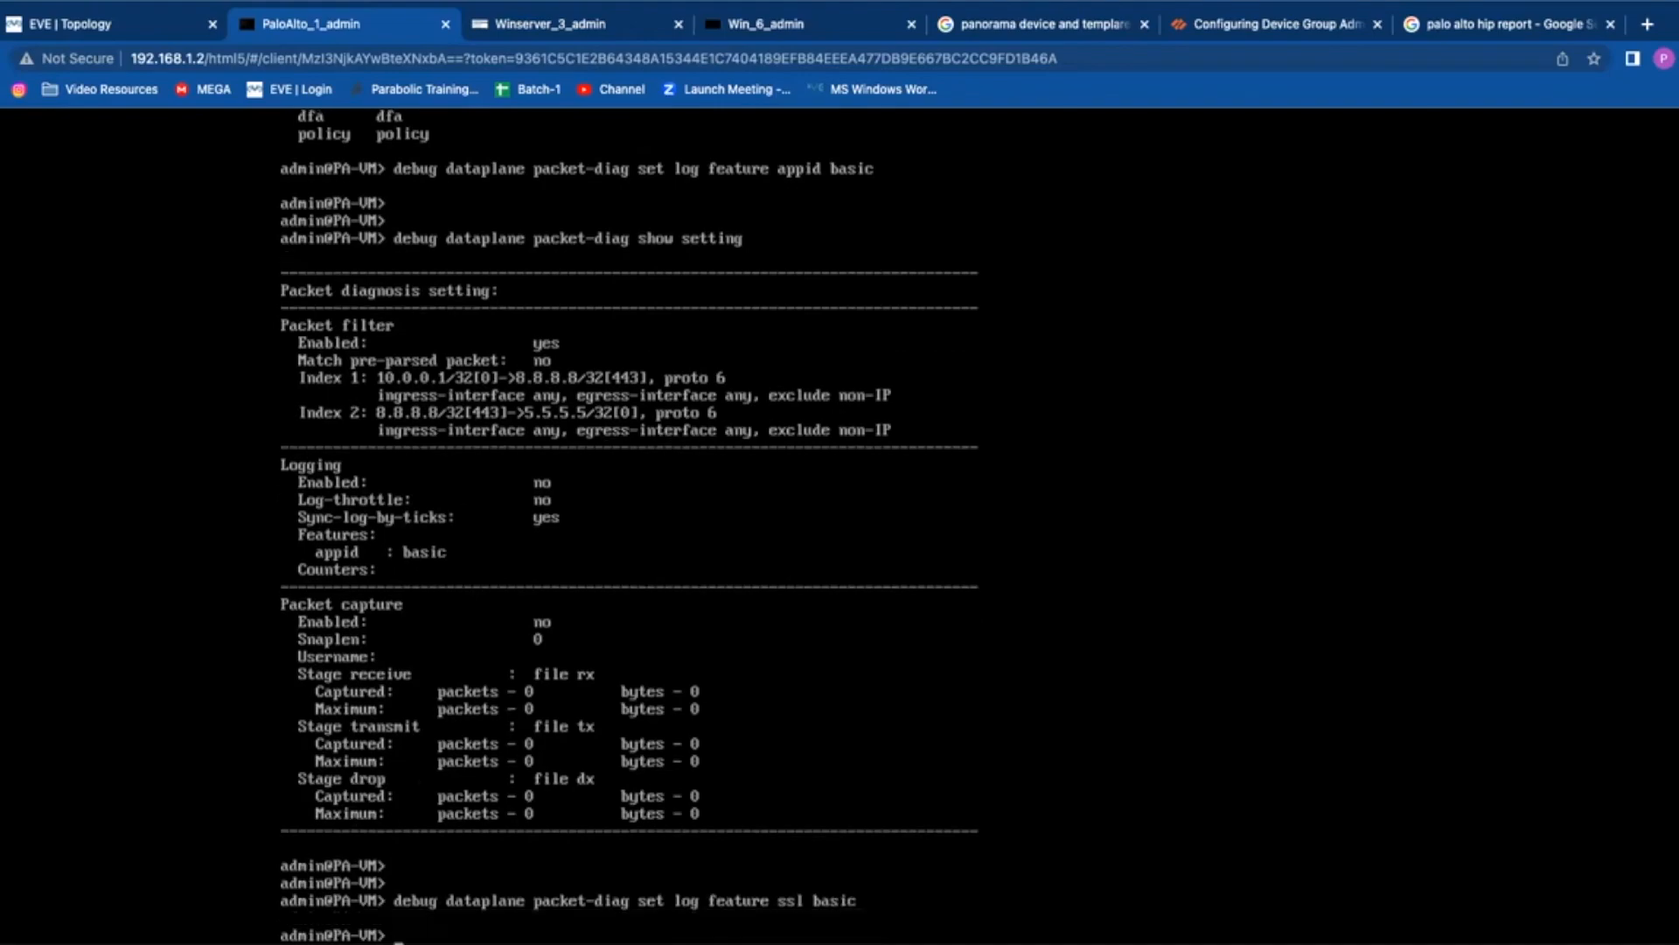
Step: Set the proxy log feature to basic and show settings listing appid, proxy and ssl
{"action": "key", "text": "Up"}
{"action": "key", "text": "BackSpace"}
{"action": "key", "text": "BackSpace"}
{"action": "key", "text": "BackSpace"}
{"action": "key", "text": "BackSpace"}
{"action": "key", "text": "BackSpace"}
{"action": "key", "text": "BackSpace"}
{"action": "key", "text": "BackSpace"}
{"action": "key", "text": "BackSpace"}
{"action": "key", "text": "BackSpace"}
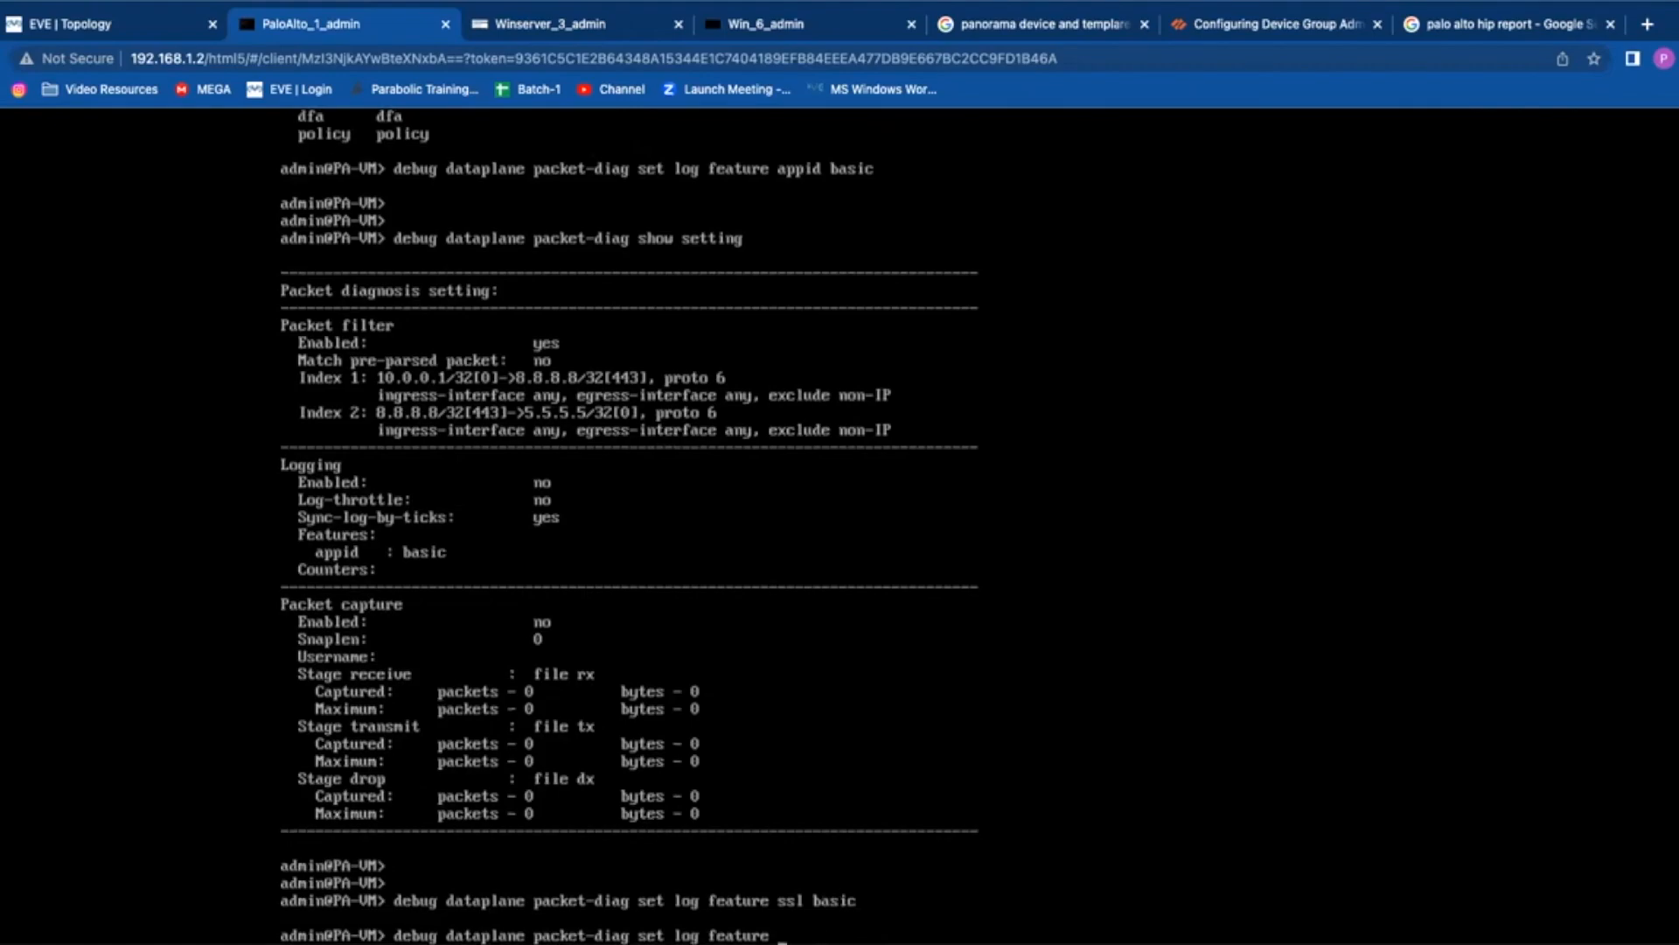
{"action": "type", "text": "proxy basic"}
{"action": "key", "text": "Return"}
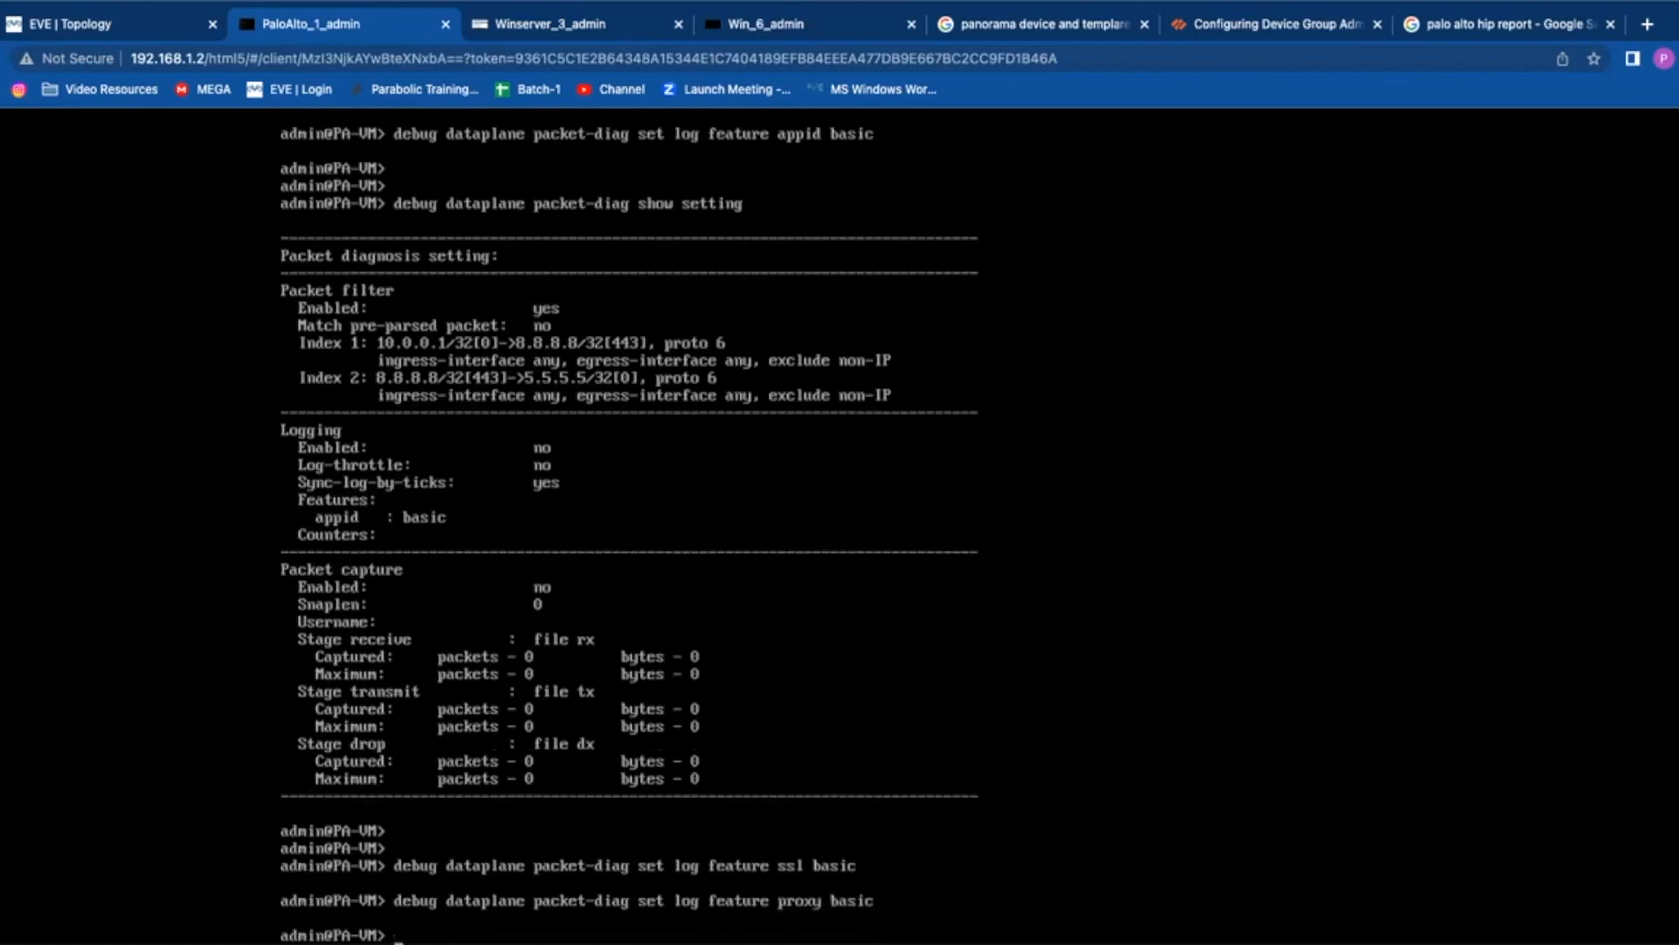
{"action": "key", "text": "Return"}
{"action": "key", "text": "Return"}
{"action": "key", "text": "Return"}
{"action": "key", "text": "Up"}
{"action": "key", "text": "Up"}
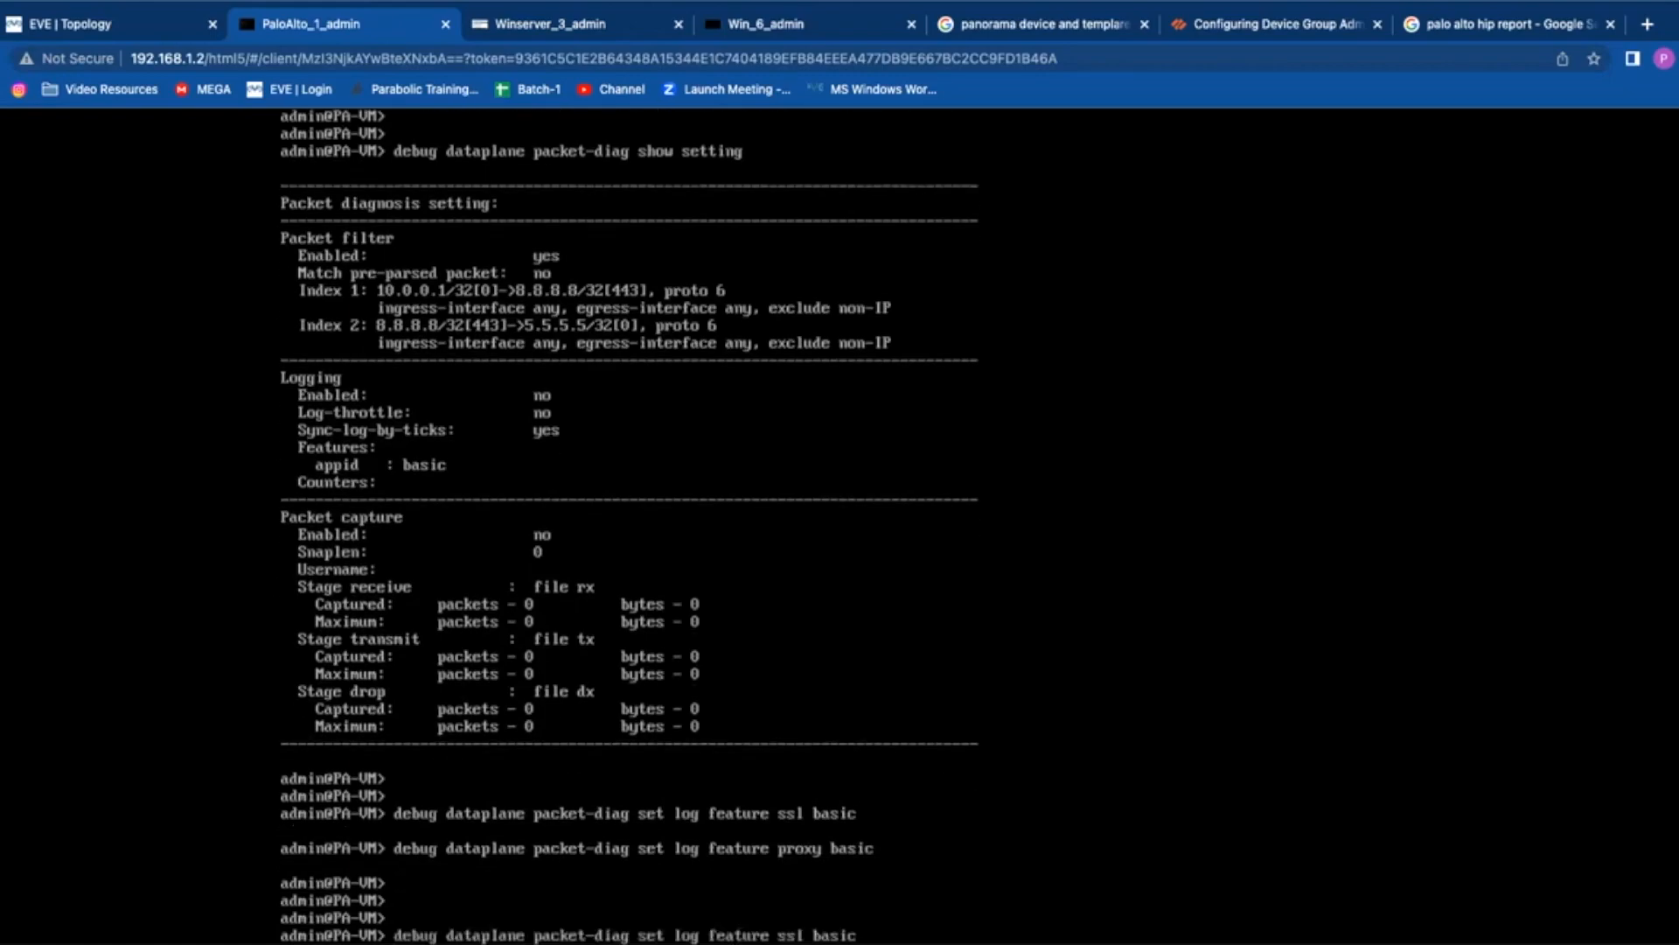
{"action": "key", "text": "Up"}
{"action": "key", "text": "Return"}
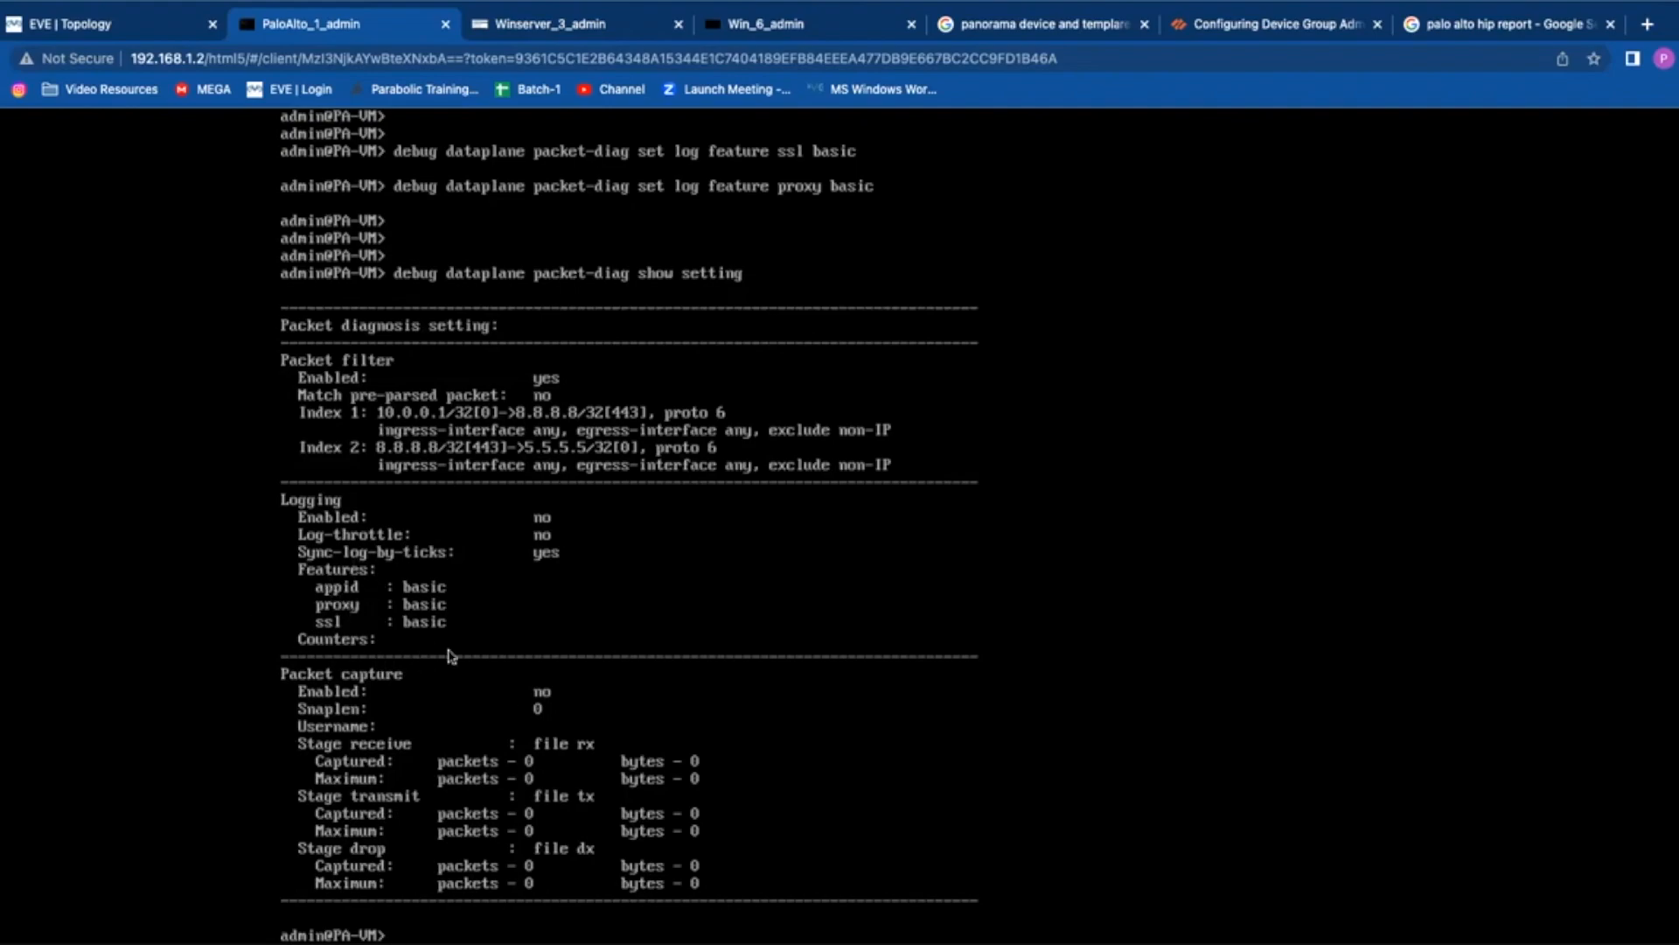
Step: List every available packet-diag log feature, from all through zip, using 'set log feature ?'
{"action": "key", "text": "Up"}
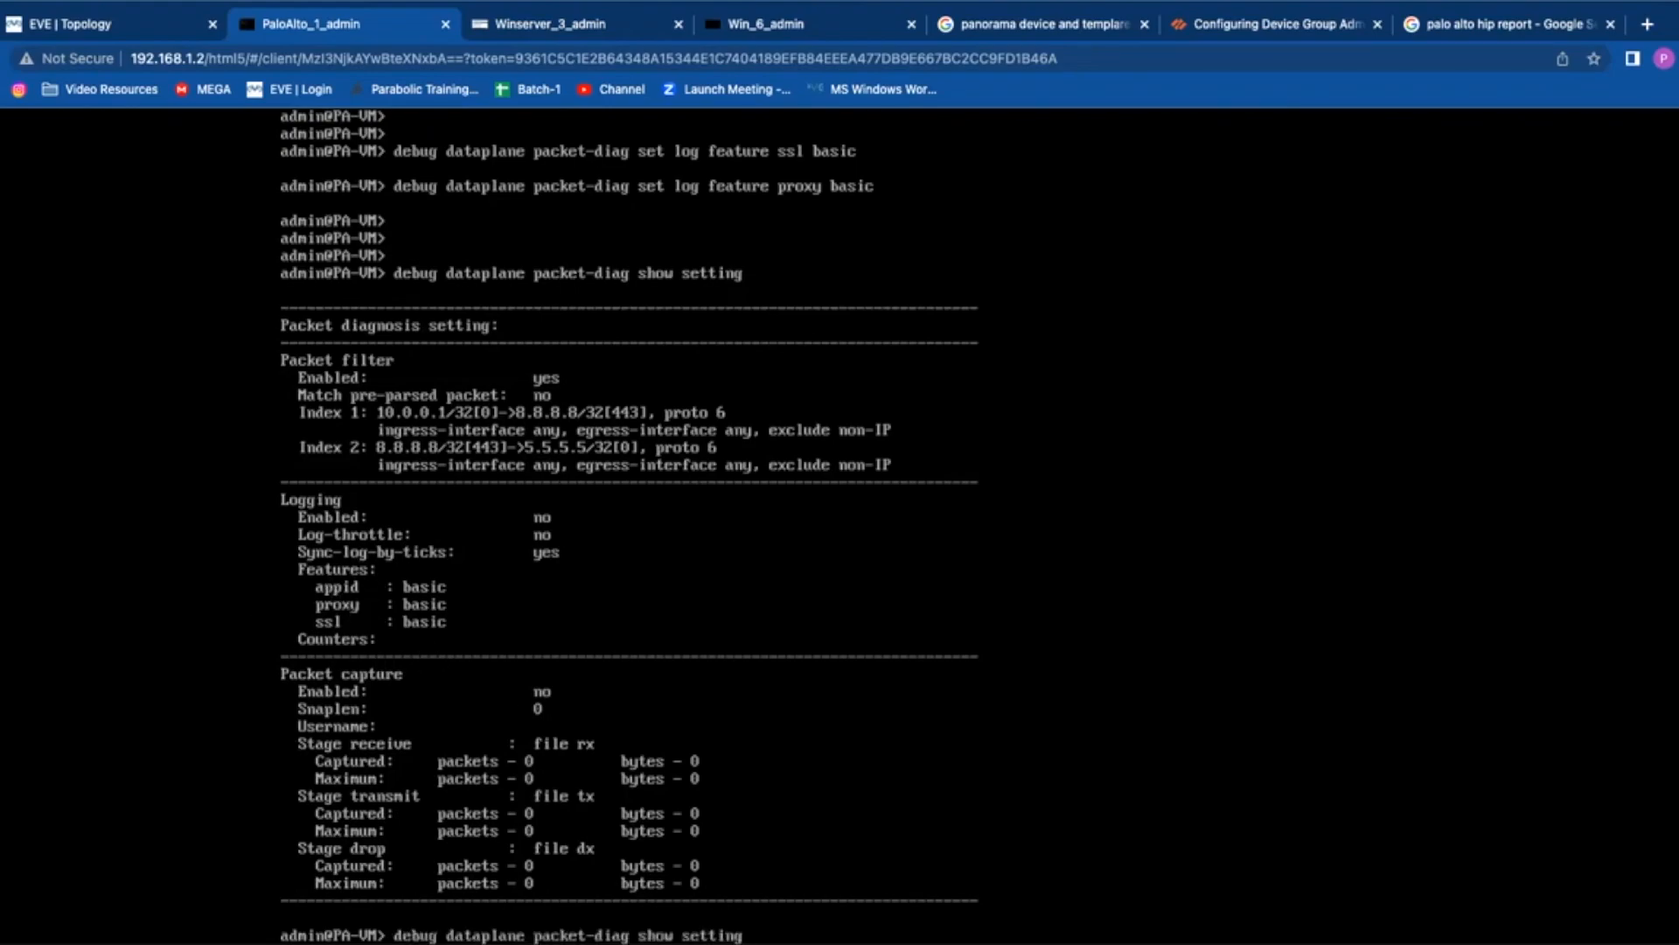
{"action": "key", "text": "Up"}
{"action": "key", "text": "BackSpace"}
{"action": "key", "text": "BackSpace"}
{"action": "key", "text": "BackSpace"}
{"action": "key", "text": "BackSpace"}
{"action": "key", "text": "BackSpace"}
{"action": "key", "text": "BackSpace"}
{"action": "key", "text": "BackSpace"}
{"action": "key", "text": "BackSpace"}
{"action": "key", "text": "BackSpace"}
{"action": "key", "text": "BackSpace"}
{"action": "key", "text": "BackSpace"}
{"action": "type", "text": "c"}
{"action": "key", "text": "question"}
{"action": "key", "text": "BackSpace"}
{"action": "key", "text": "question"}
{"action": "key", "text": "question"}
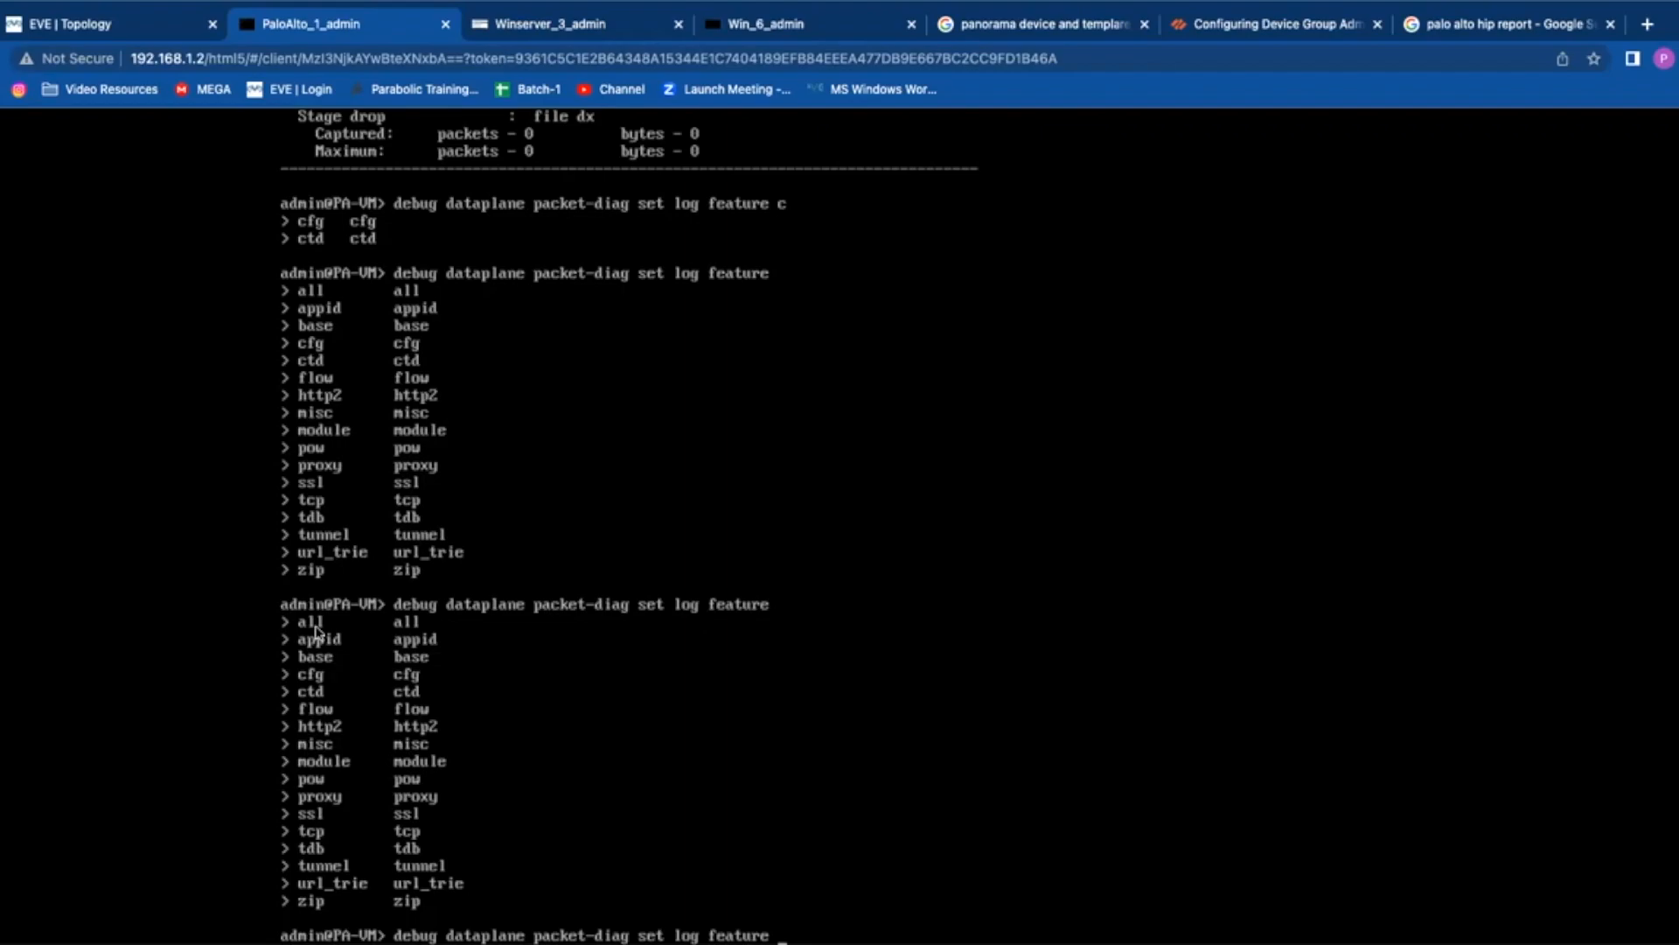
Step: Rerun 'debug dataplane packet-diag show setting' to confirm appid, proxy and ssl logging at basic
{"action": "type", "text": "ssl basic"}
{"action": "key", "text": "Up"}
{"action": "key", "text": "Return"}
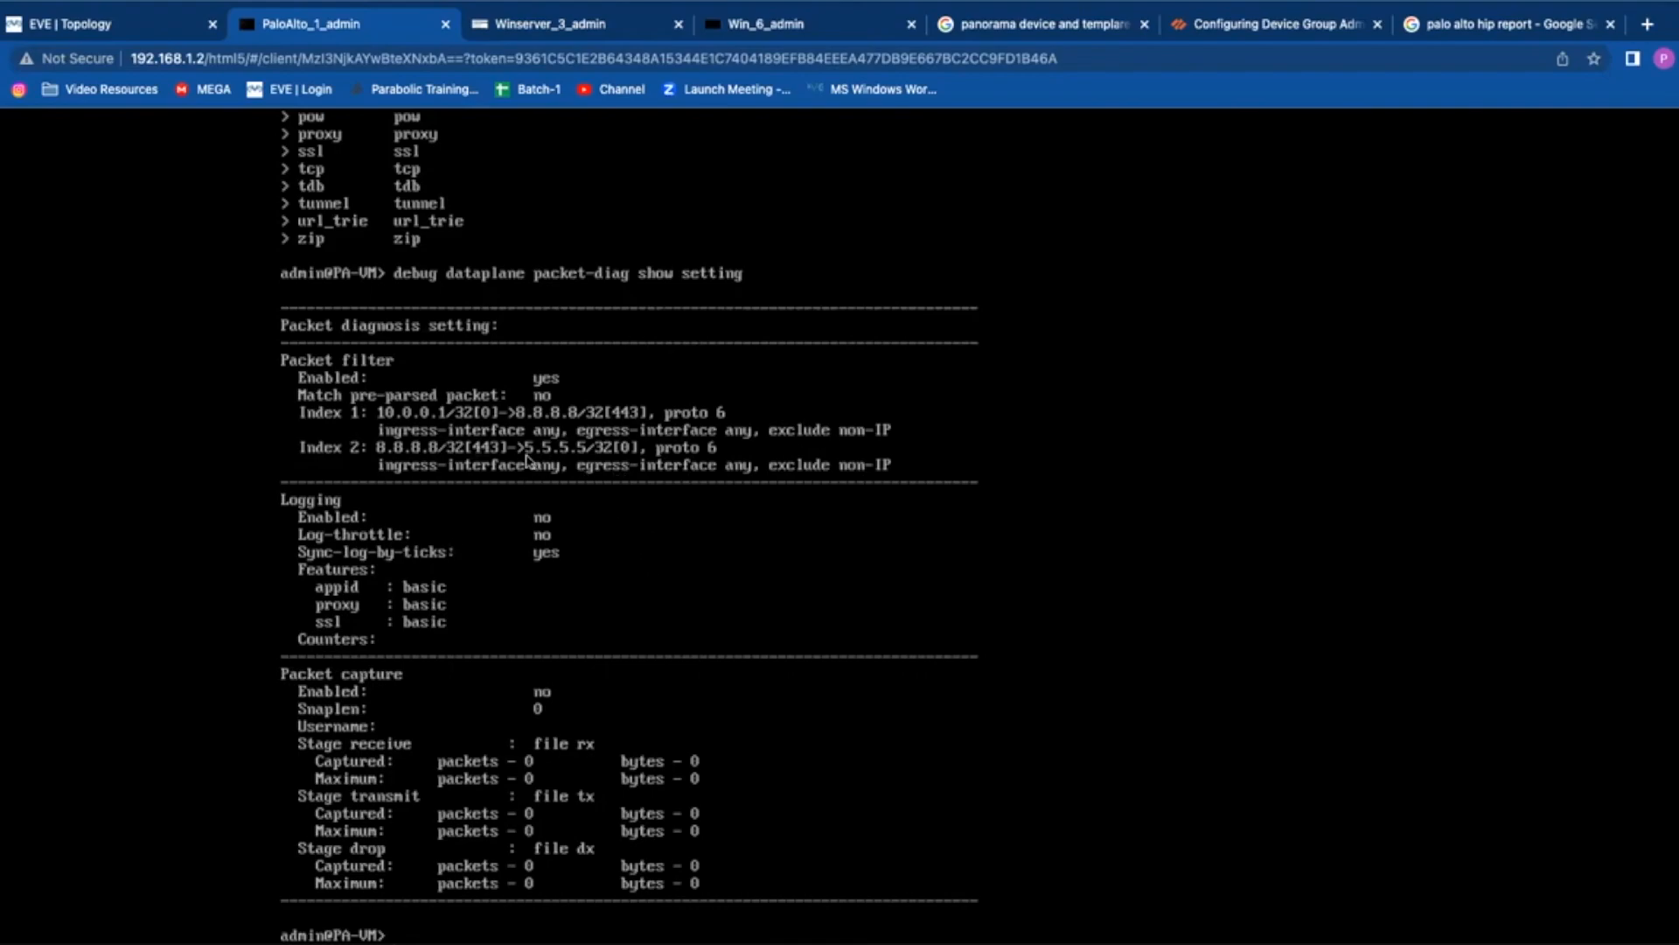
Step: Display the packet-diag set options: capture, filter, filter-marked-session, log and tag
{"action": "key", "text": "Return"}
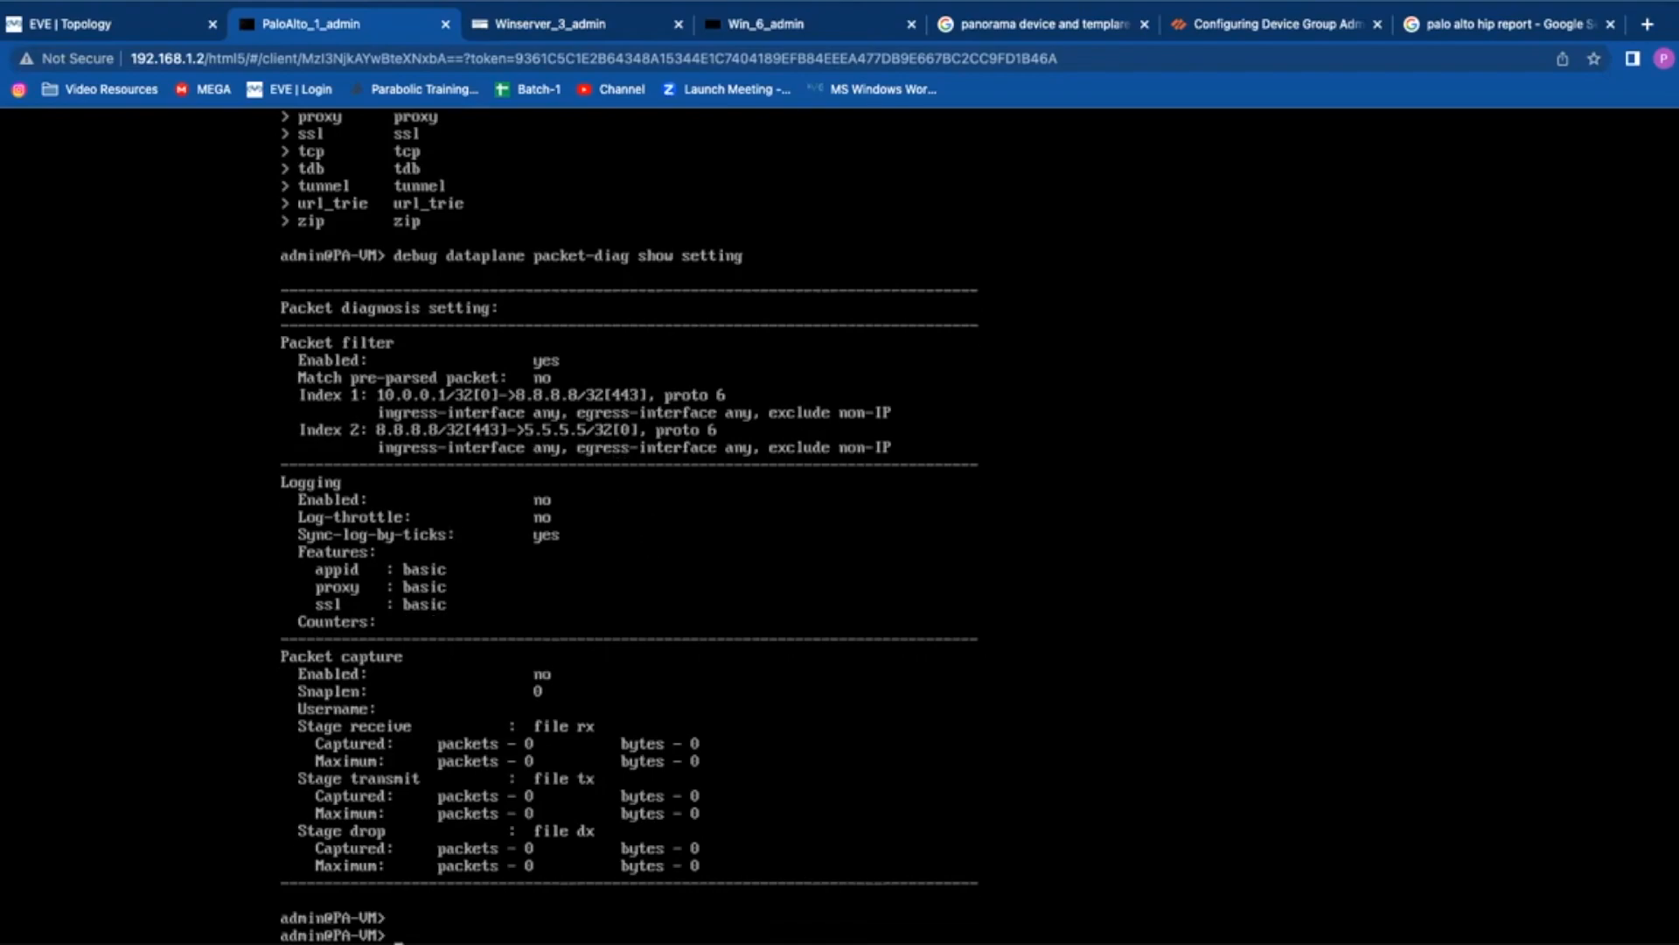
{"action": "key", "text": "Up"}
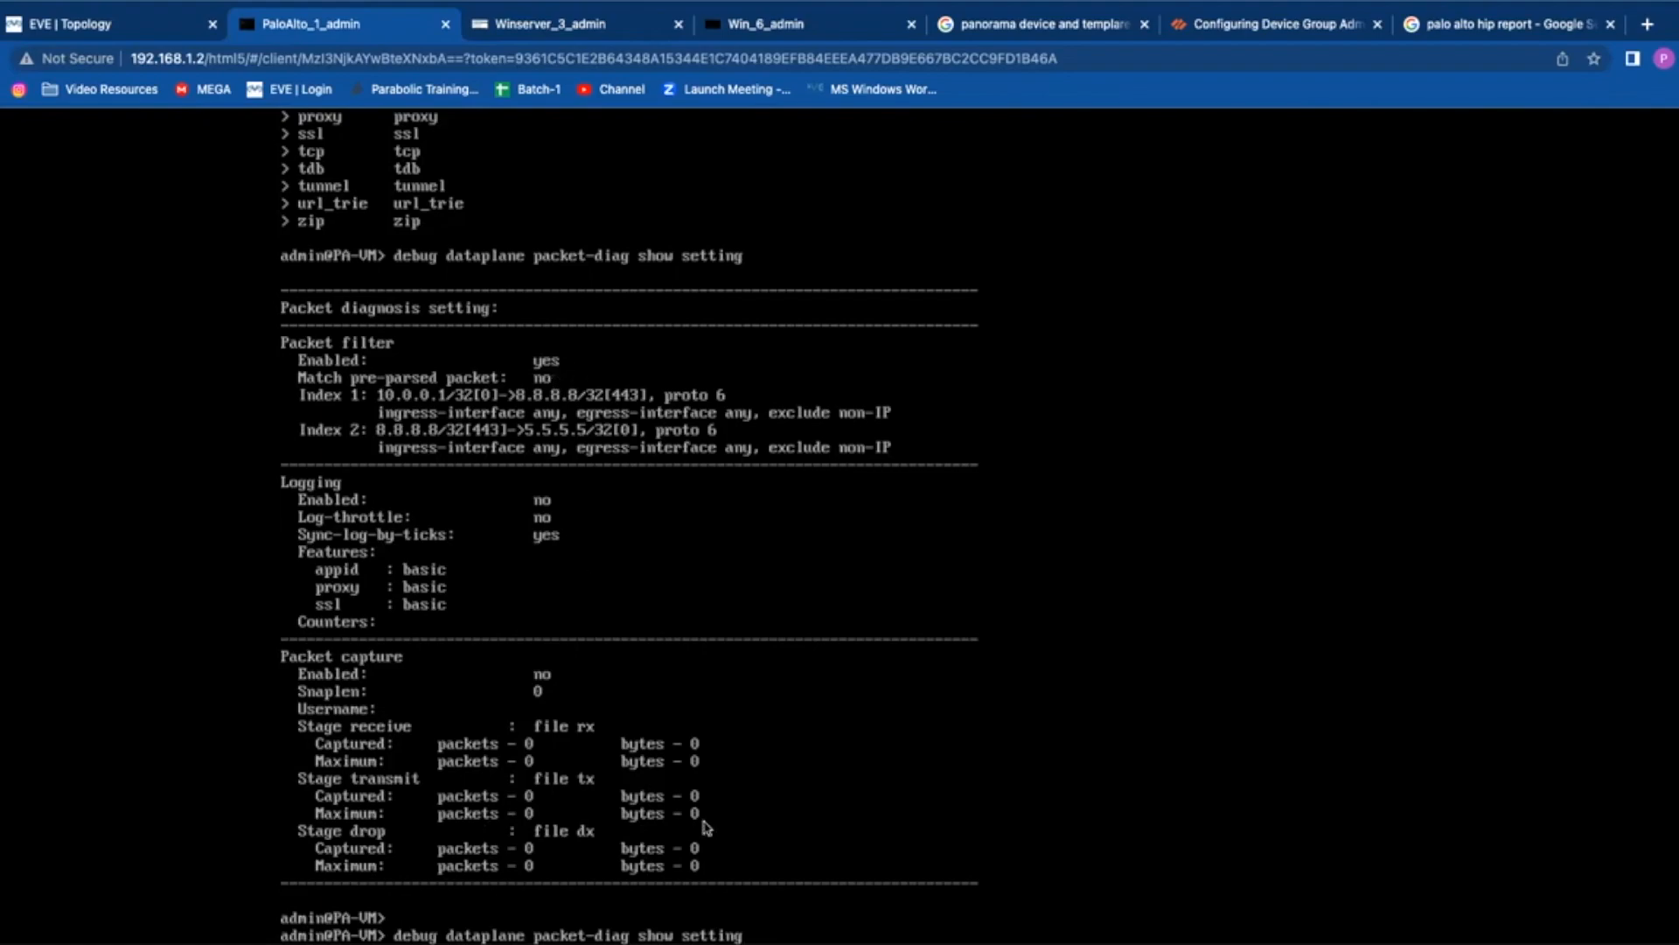
{"action": "key", "text": "Up"}
{"action": "key", "text": "Down"}
{"action": "key", "text": "Down"}
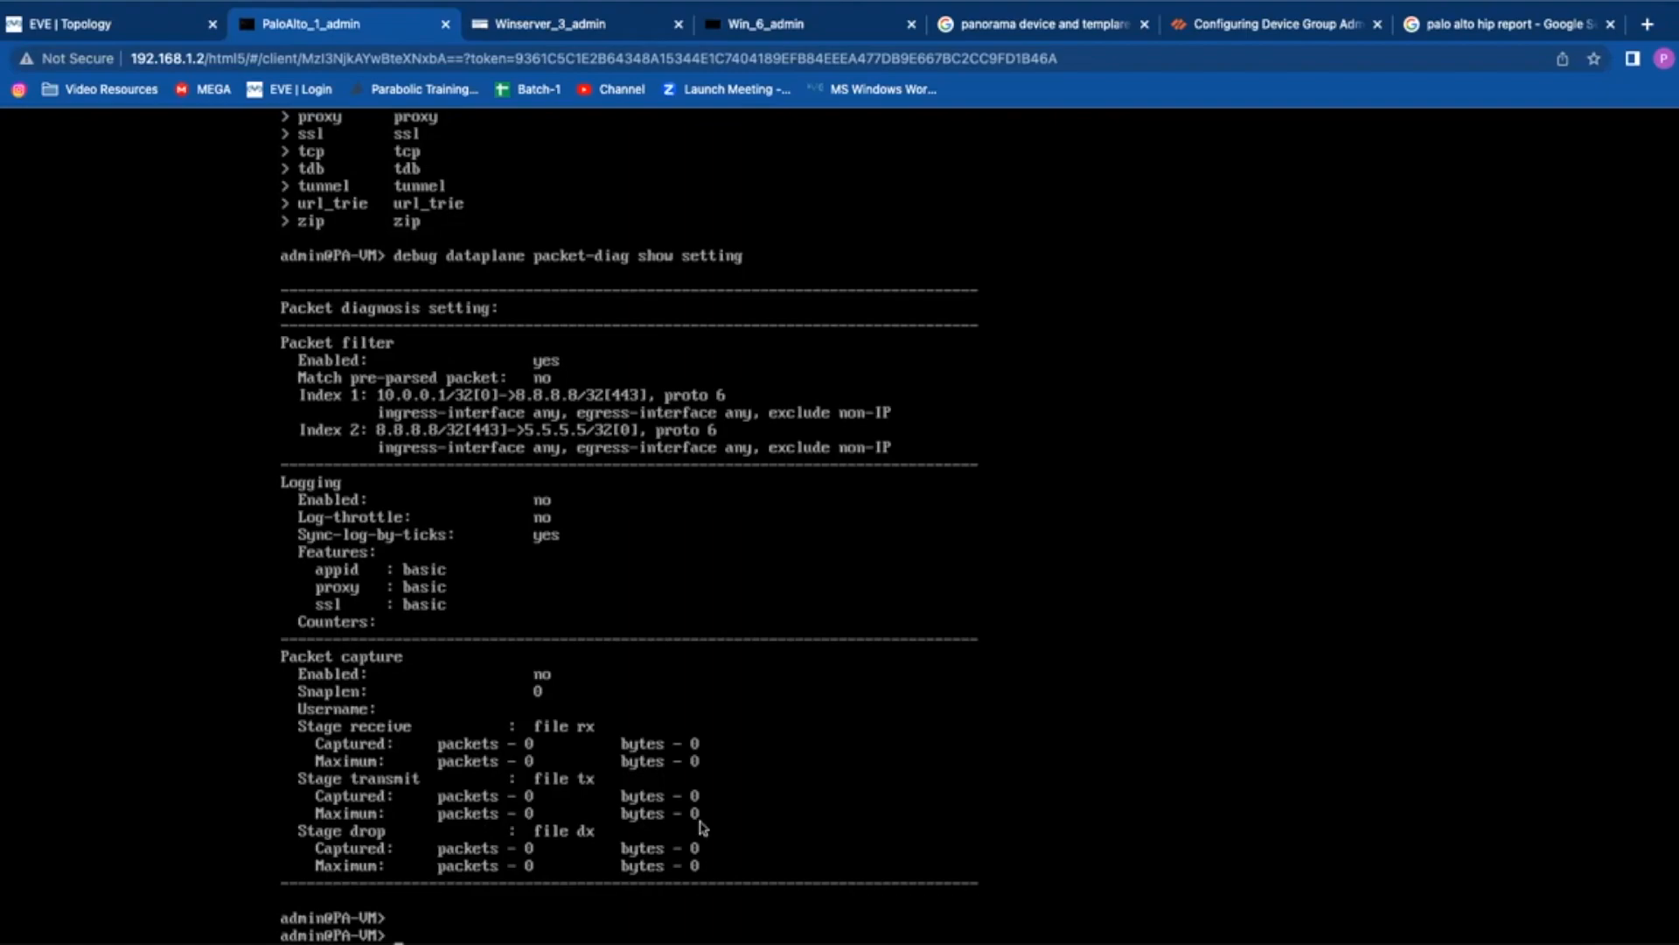
{"action": "key", "text": "Return"}
{"action": "key", "text": "Return"}
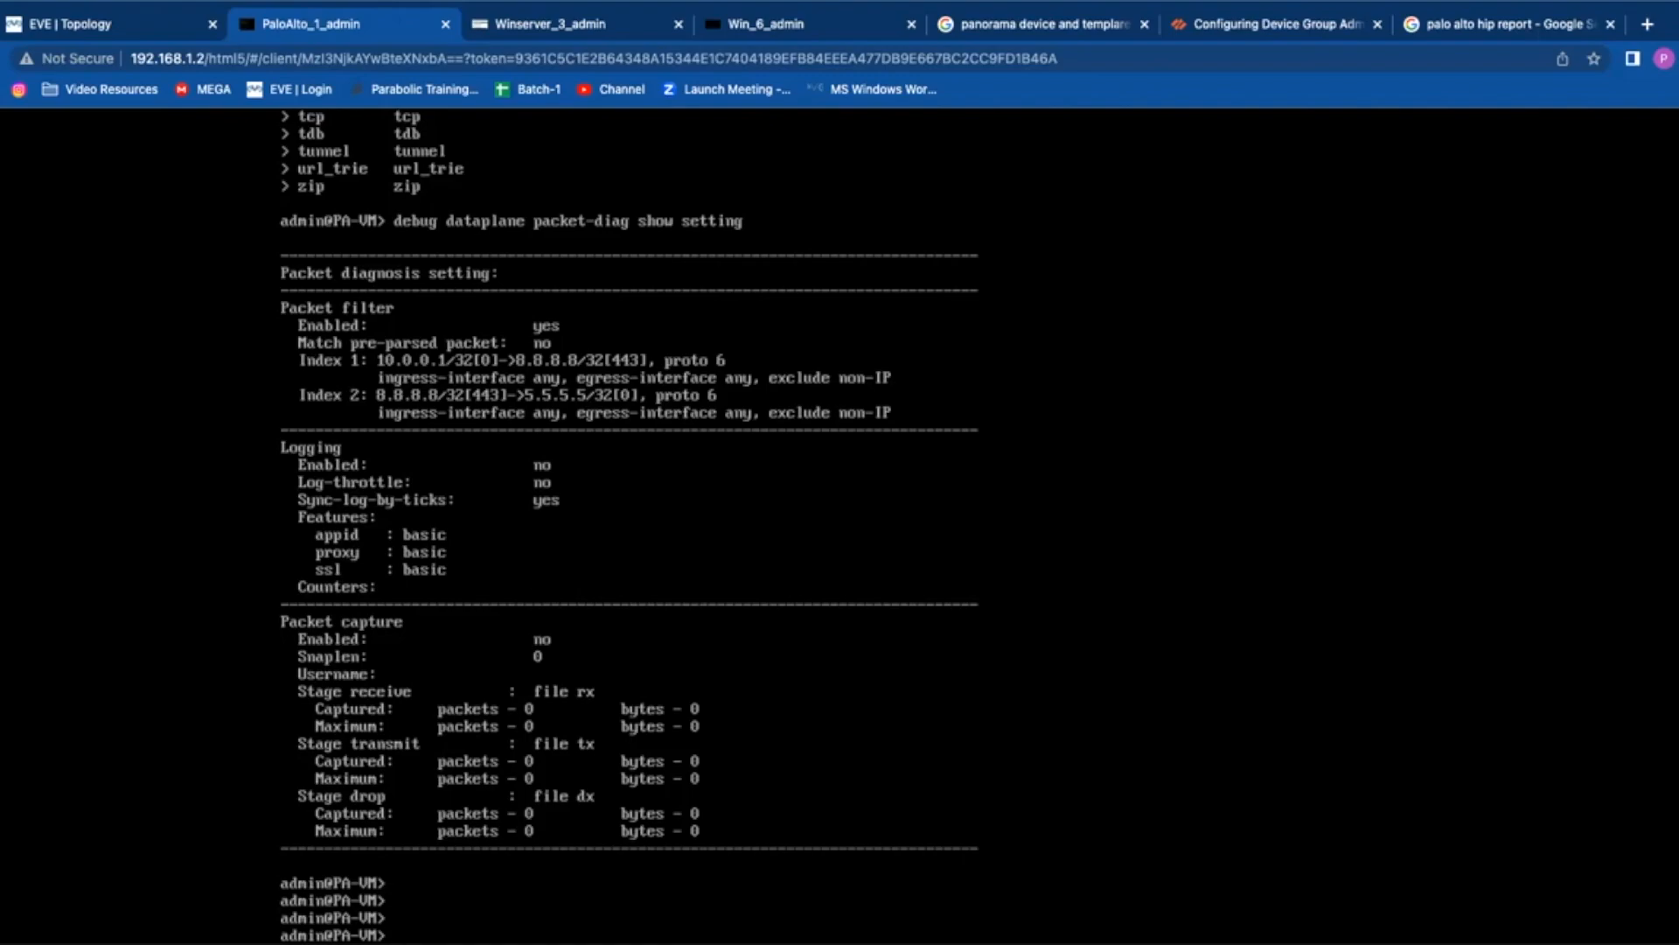
{"action": "key", "text": "Return"}
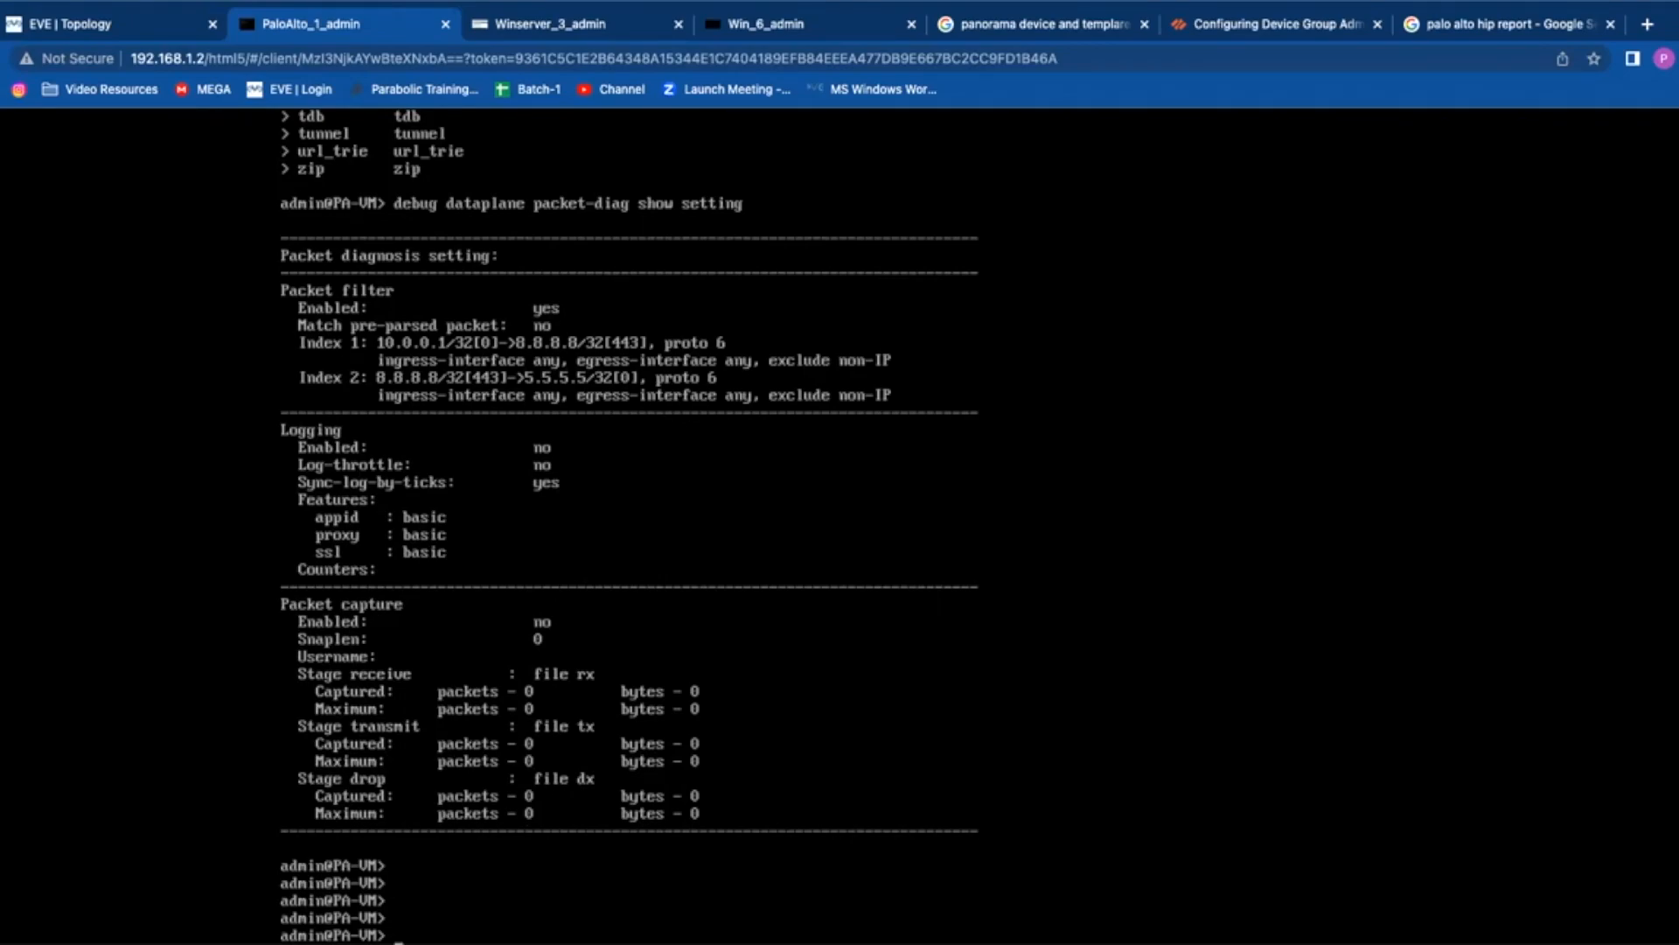
{"action": "key", "text": "Return"}
{"action": "key", "text": "Return"}
{"action": "key", "text": "Return"}
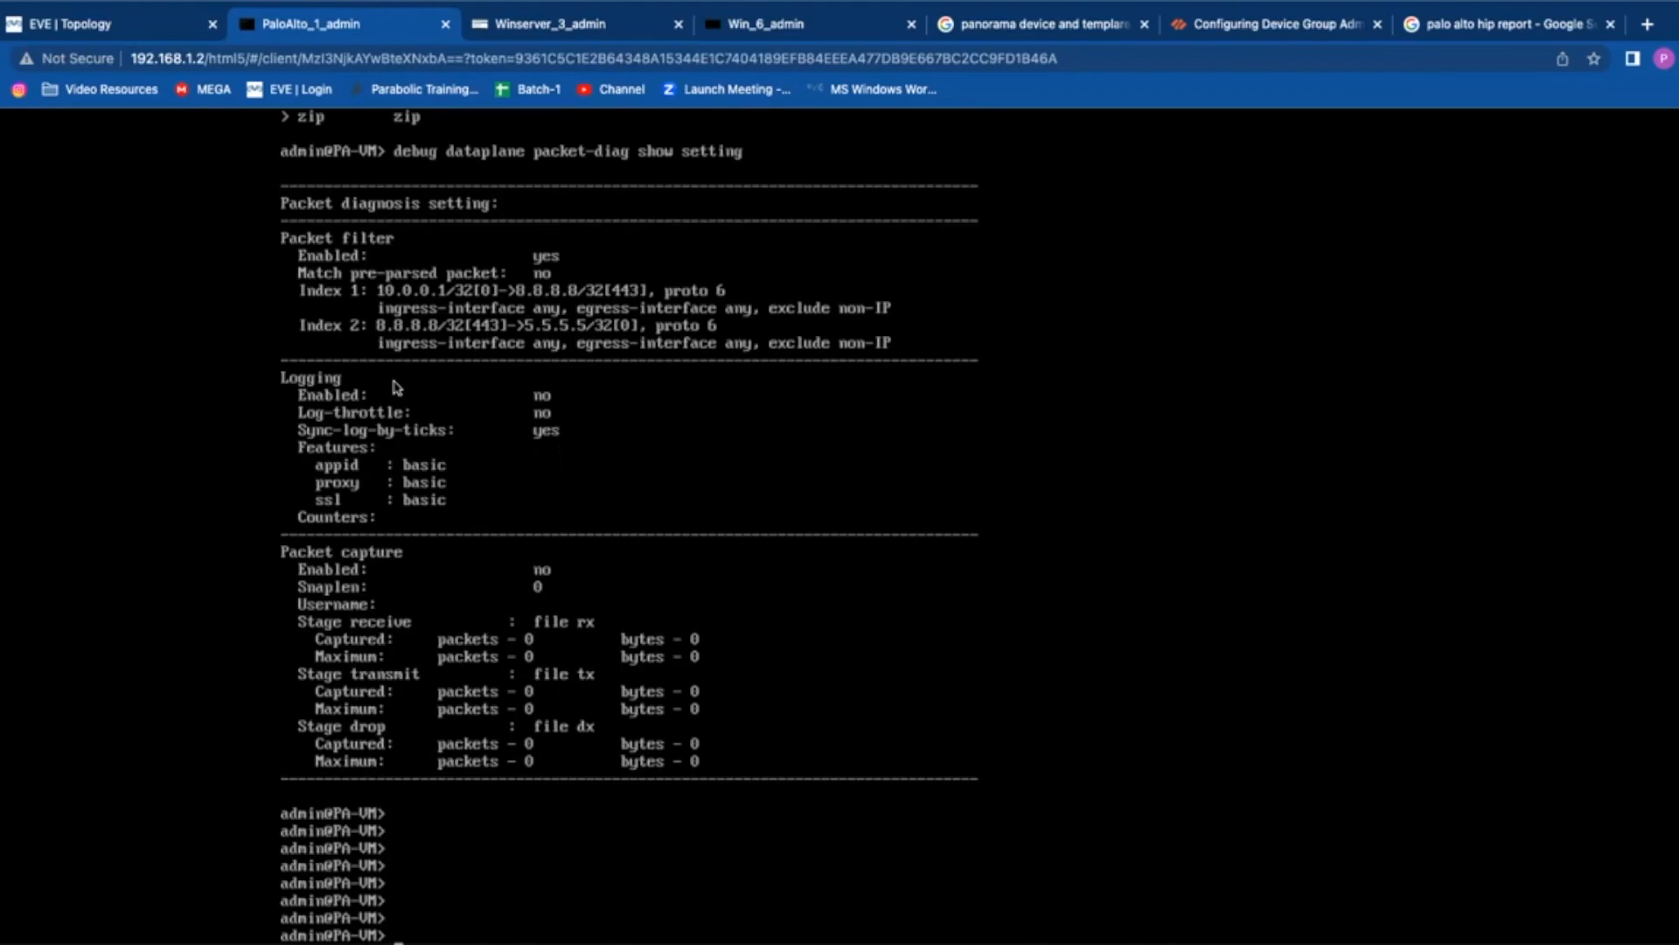
{"action": "key", "text": "Up"}
{"action": "key", "text": "Up"}
{"action": "key", "text": "Up"}
{"action": "key", "text": "Down"}
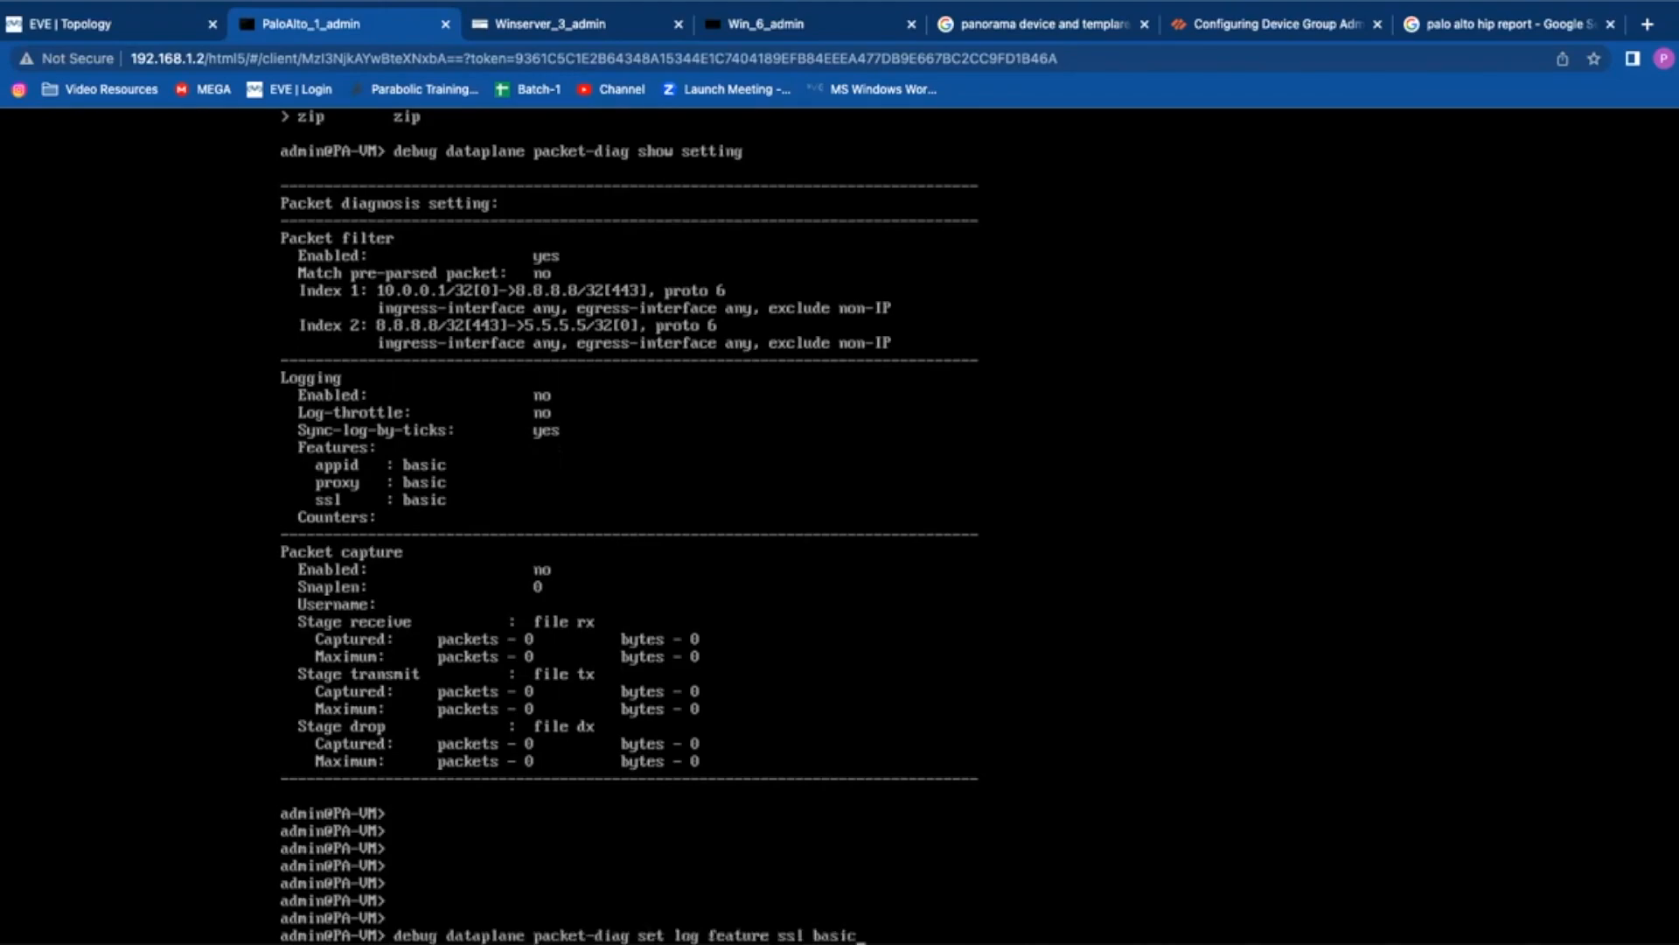
{"action": "key", "text": "BackSpace"}
{"action": "key", "text": "BackSpace"}
{"action": "key", "text": "BackSpace"}
{"action": "key", "text": "BackSpace"}
{"action": "key", "text": "BackSpace"}
{"action": "key", "text": "BackSpace"}
{"action": "key", "text": "BackSpace"}
{"action": "key", "text": "BackSpace"}
{"action": "key", "text": "BackSpace"}
{"action": "key", "text": "BackSpace"}
{"action": "key", "text": "BackSpace"}
{"action": "key", "text": "BackSpace"}
{"action": "key", "text": "BackSpace"}
{"action": "key", "text": "BackSpace"}
{"action": "key", "text": "BackSpace"}
{"action": "key", "text": "BackSpace"}
{"action": "key", "text": "BackSpace"}
{"action": "key", "text": "BackSpace"}
{"action": "key", "text": "BackSpace"}
{"action": "key", "text": "BackSpace"}
{"action": "key", "text": "BackSpace"}
{"action": "key", "text": "BackSpace"}
{"action": "type", "text": "?"}
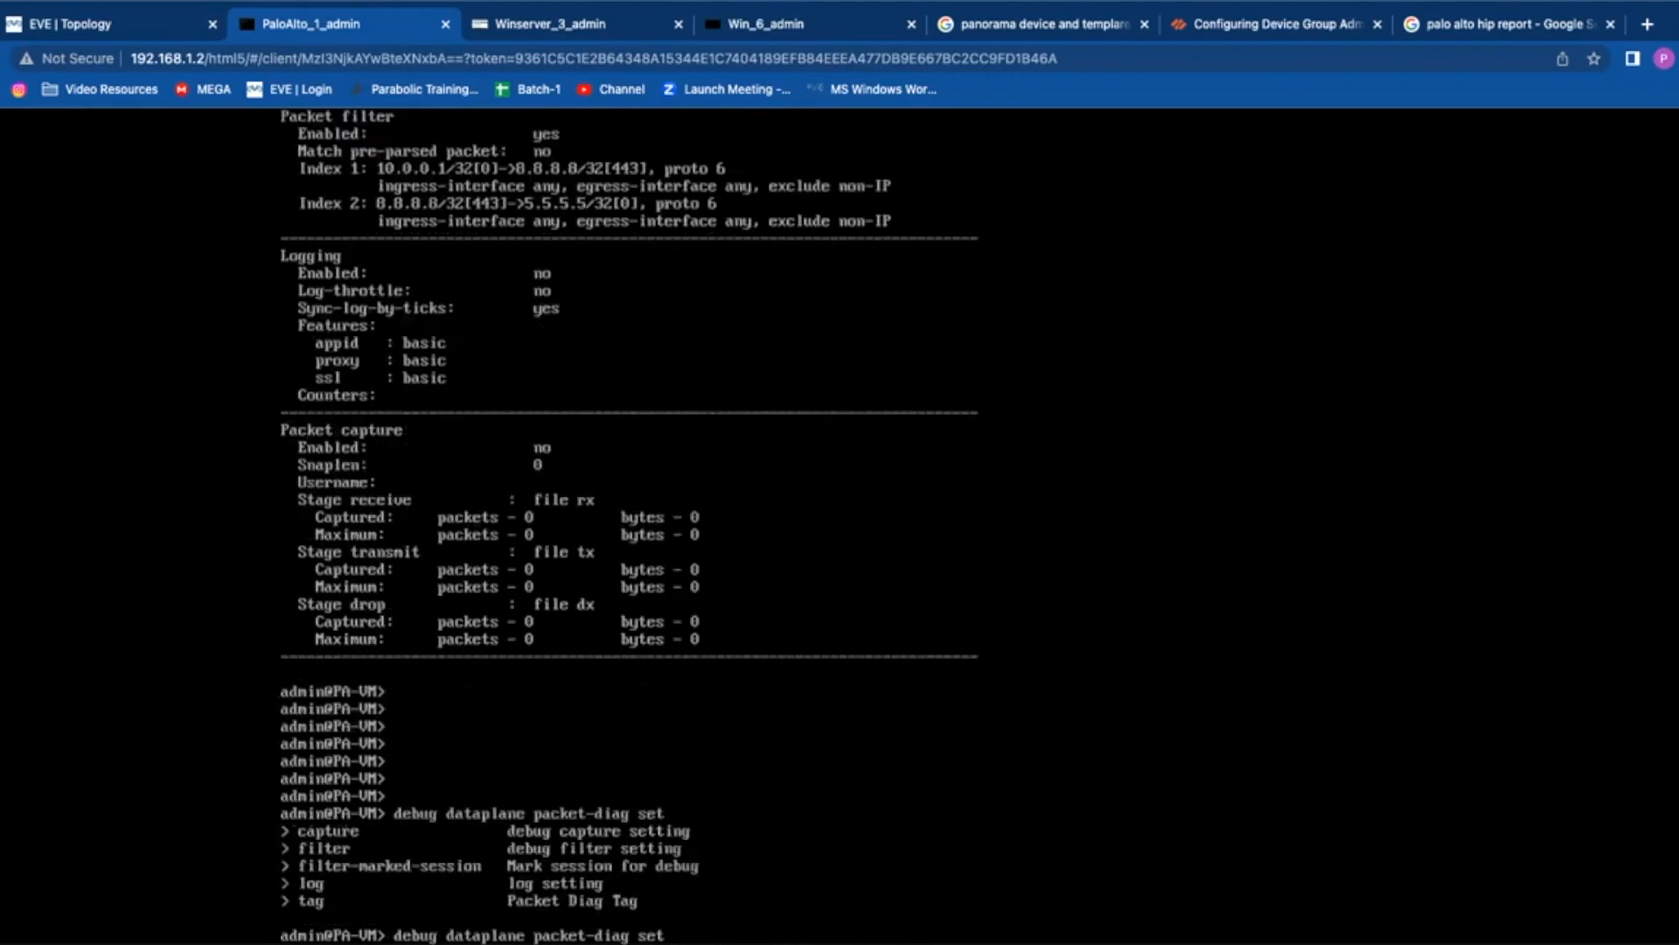
Step: Run 'debug dataplane packet-diag set tag 1' so the CLI reports tag is 1
{"action": "key", "text": "BackSpace"}
{"action": "key", "text": "BackSpace"}
{"action": "type", "text": "t"}
{"action": "key", "text": "BackSpace"}
{"action": "type", "text": "et tag"}
{"action": "key", "text": "question"}
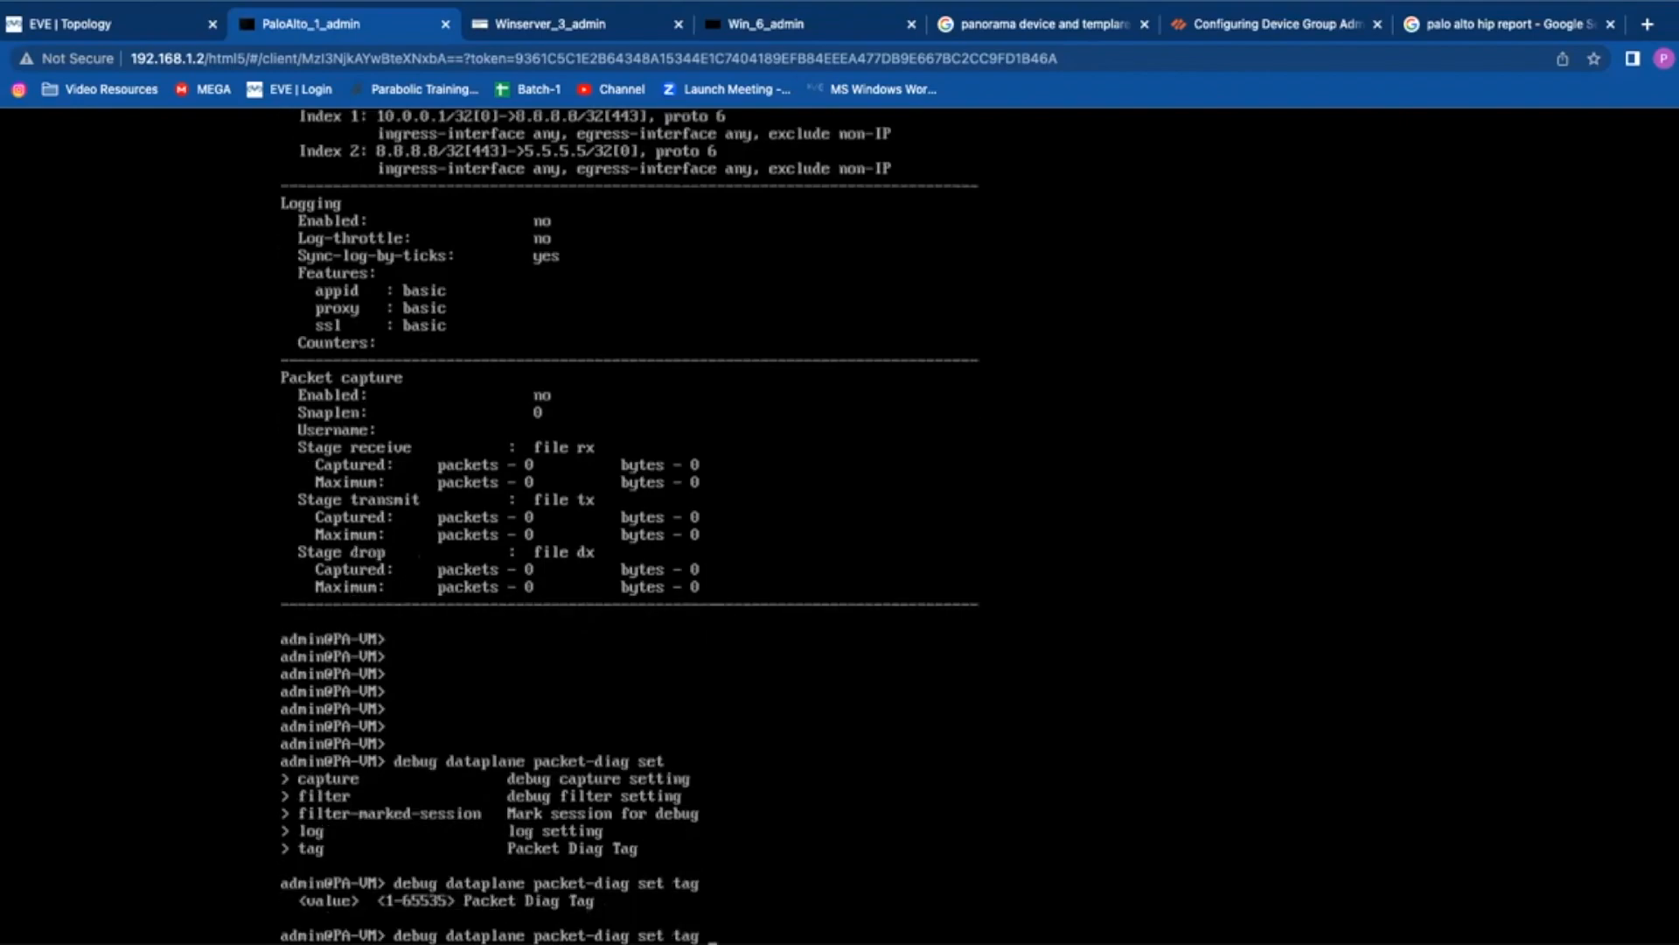
{"action": "type", "text": "1"}
{"action": "key", "text": "question"}
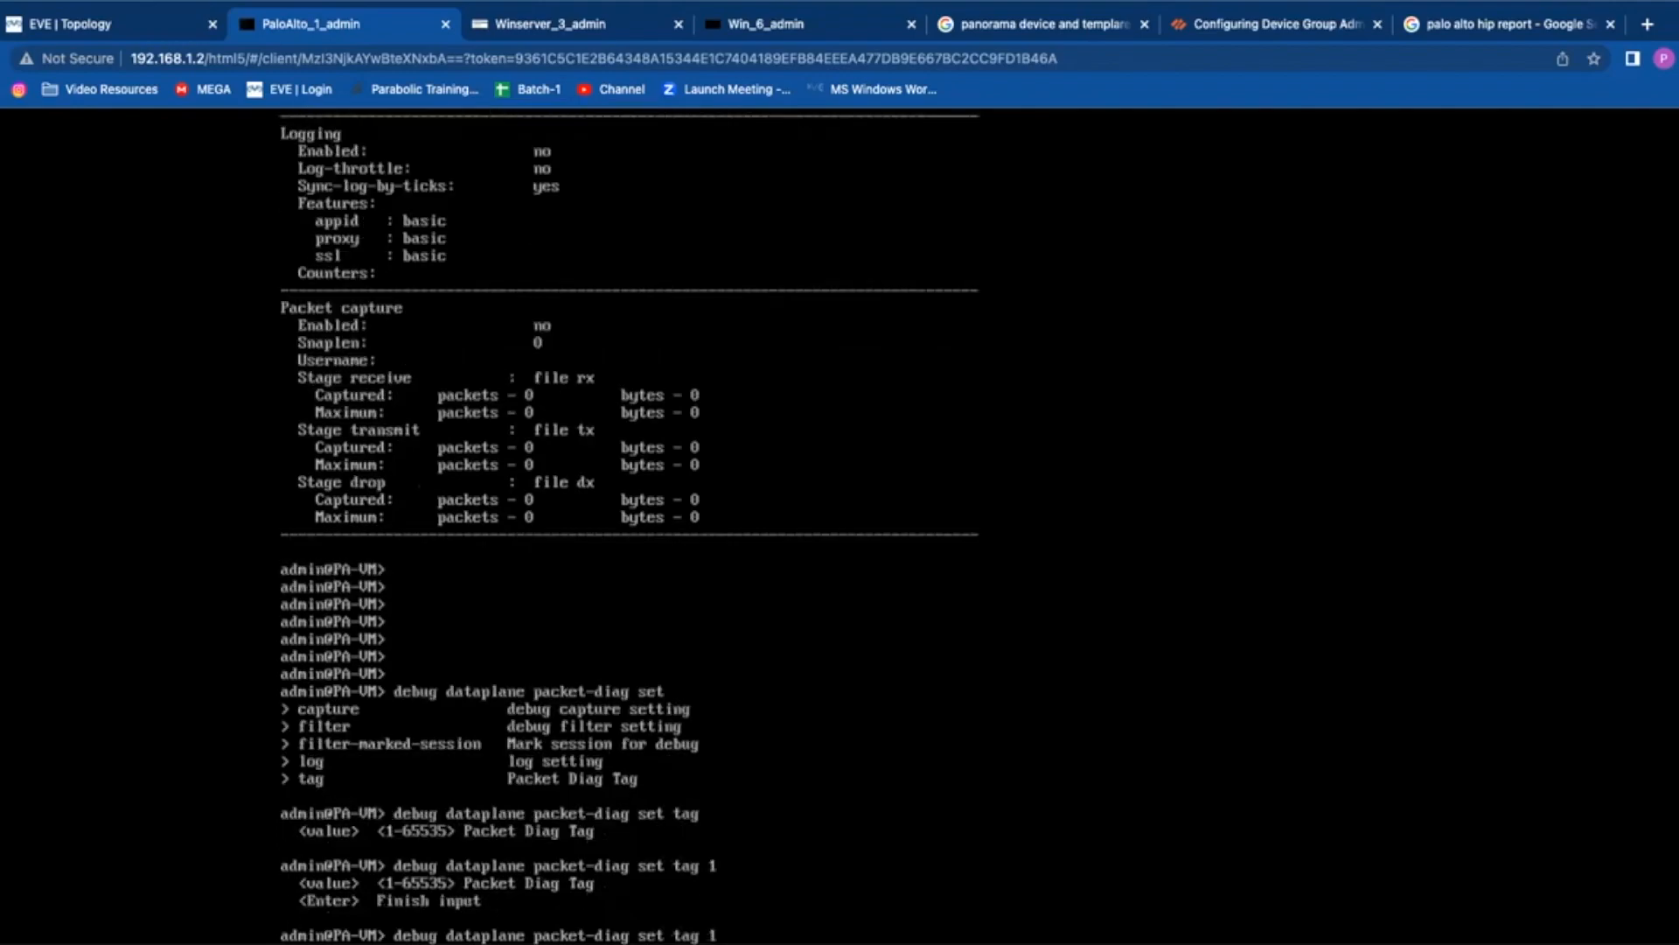
{"action": "key", "text": "question"}
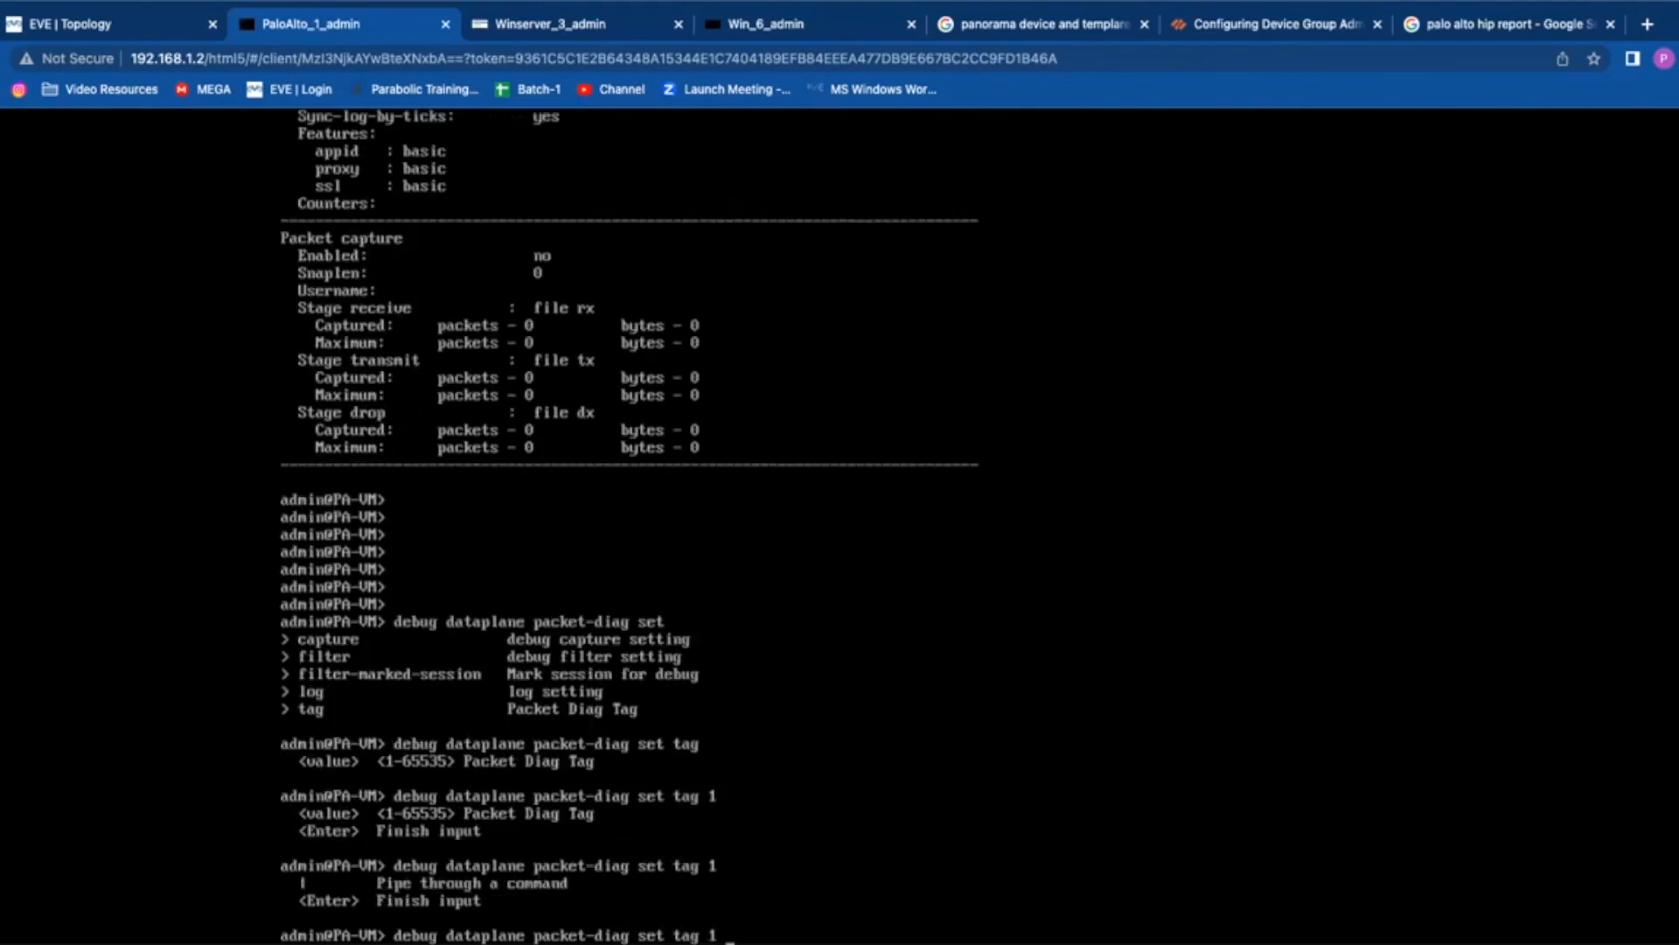
{"action": "key", "text": "question"}
{"action": "key", "text": "Return"}
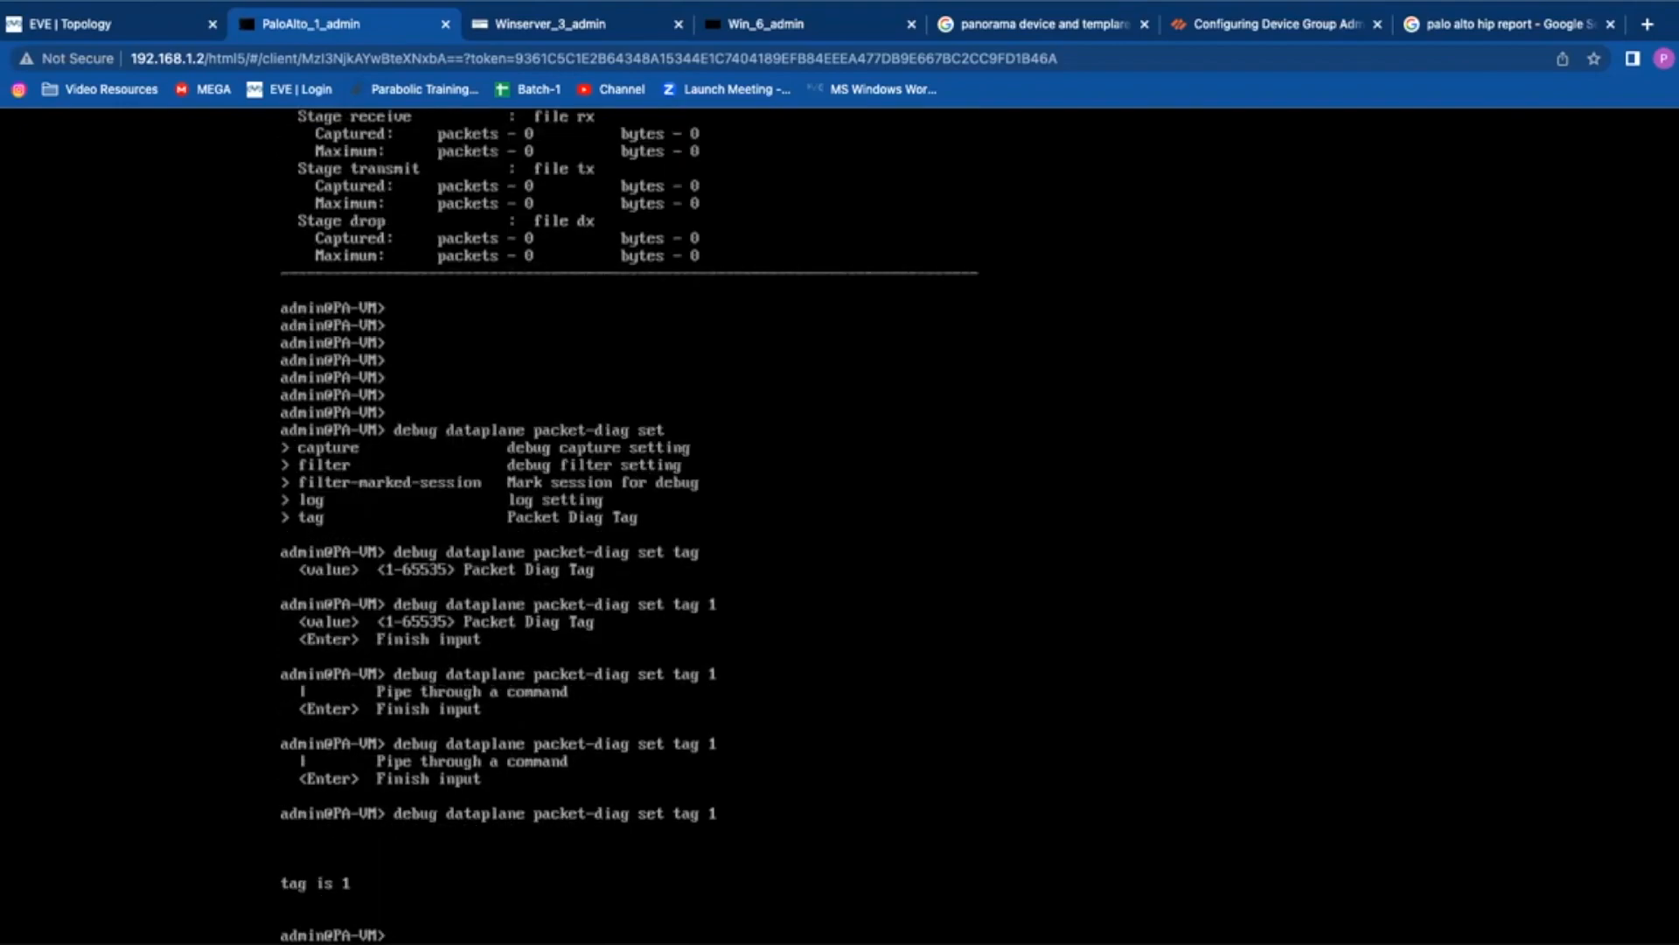
{"action": "key", "text": "Return"}
{"action": "key", "text": "Return"}
{"action": "key", "text": "Return"}
Step: Type the show setting command, then list the options under 'debug dataplane packet-diag set'
{"action": "type", "text": "debug dataplane packet-diag show setting"}
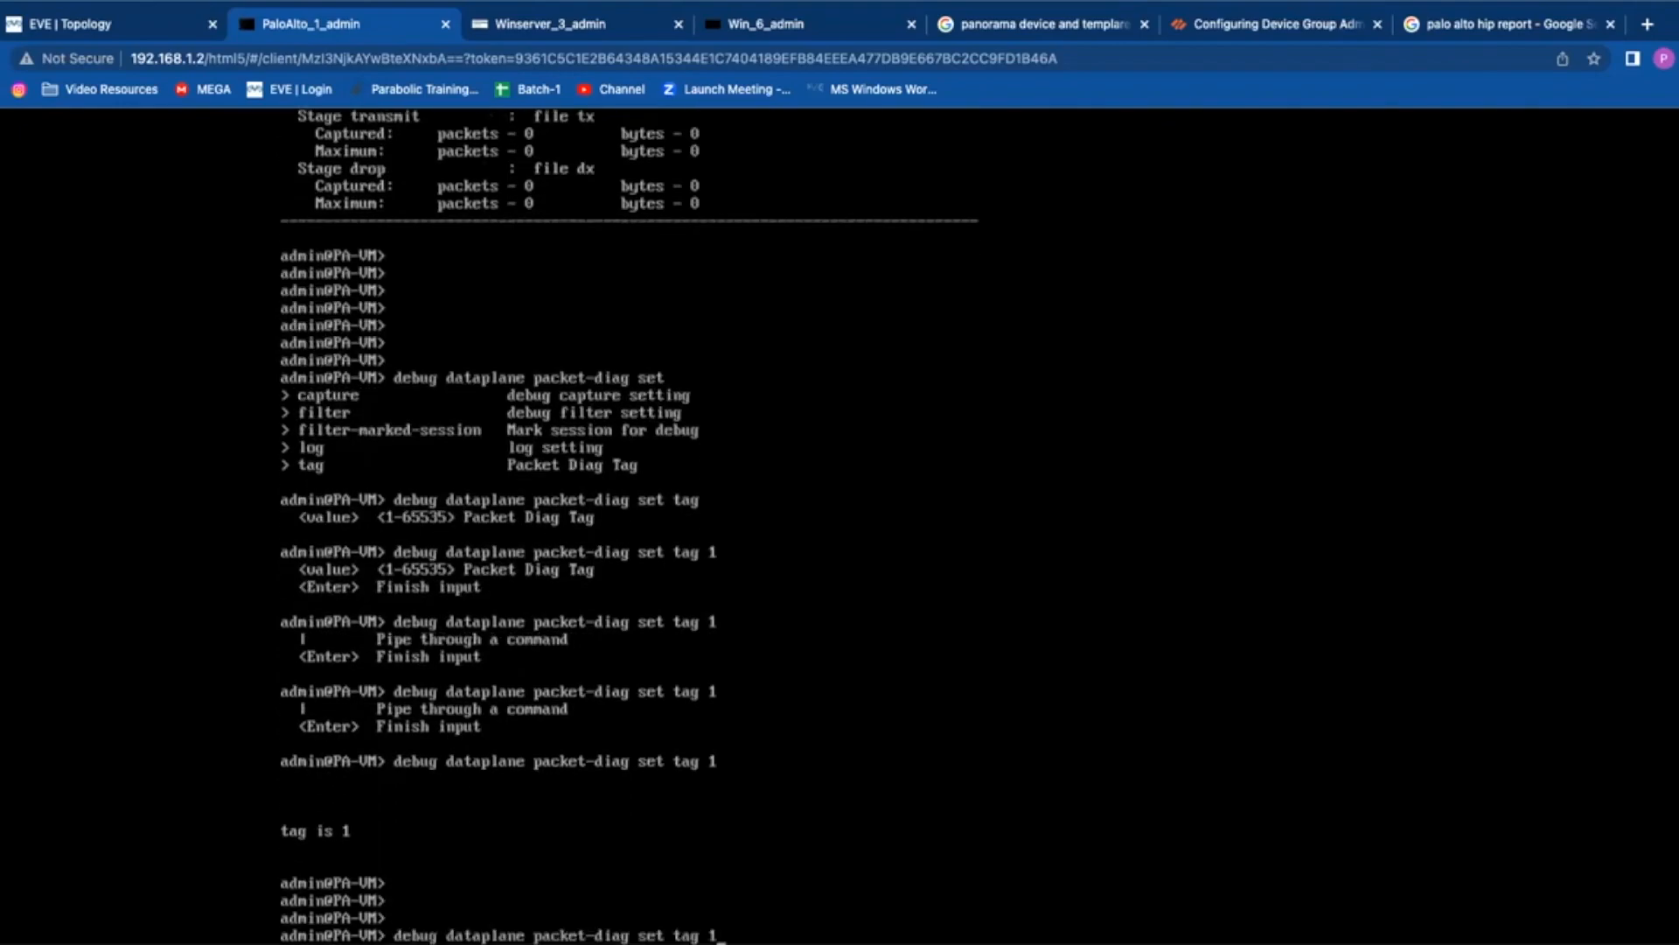
{"action": "key", "text": "Up"}
{"action": "key", "text": "BackSpace"}
{"action": "key", "text": "BackSpace"}
{"action": "key", "text": "BackSpace"}
{"action": "key", "text": "BackSpace"}
{"action": "key", "text": "BackSpace"}
{"action": "key", "text": "question"}
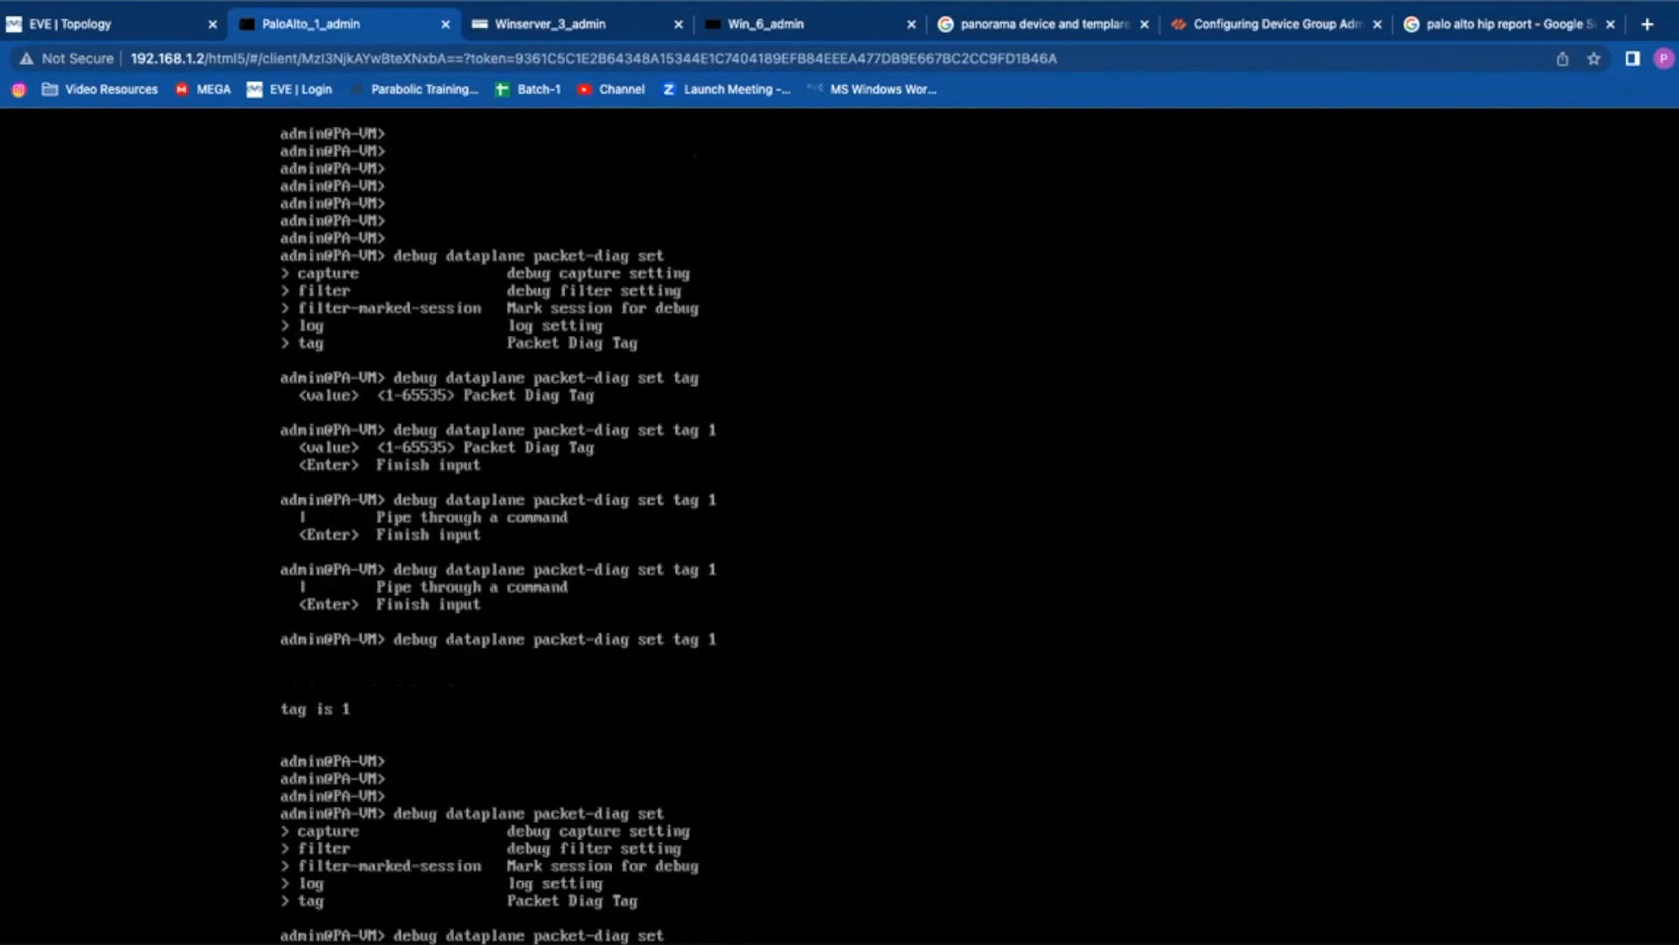
Step: Clear the dataplane debug logs with 'debug dataplane packet-diag clear log log'
{"action": "type", "text": "log"}
{"action": "key", "text": "question"}
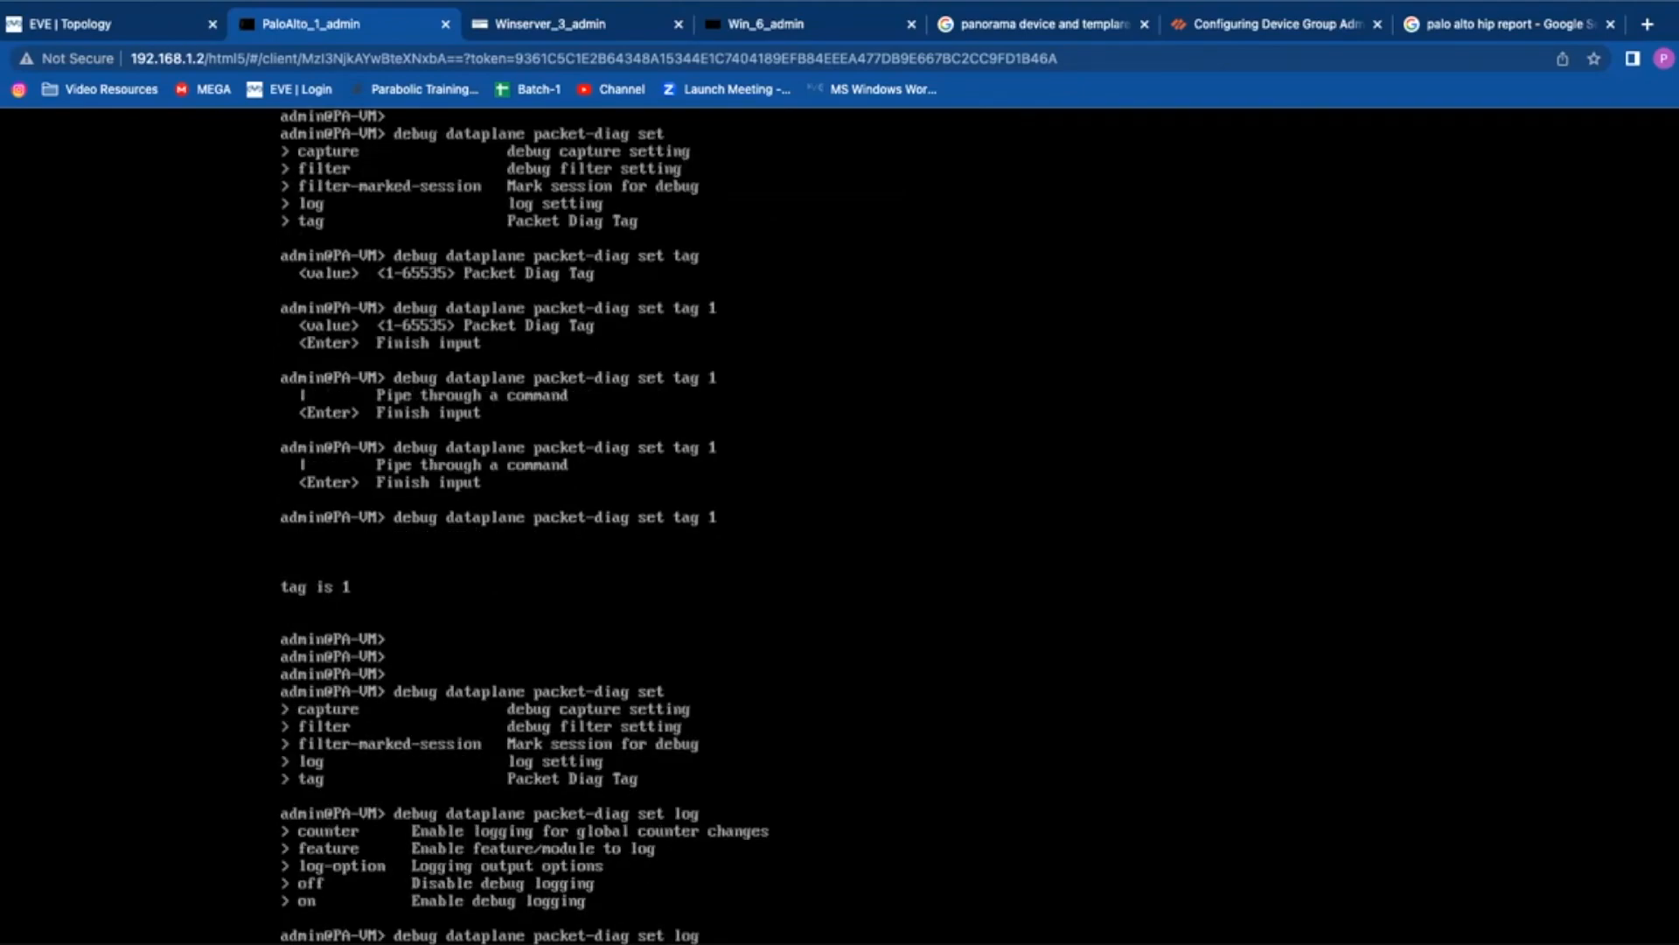
{"action": "key", "text": "Up"}
{"action": "key", "text": "Up"}
{"action": "key", "text": "BackSpace"}
{"action": "key", "text": "BackSpace"}
{"action": "key", "text": "BackSpace"}
{"action": "key", "text": "BackSpace"}
{"action": "key", "text": "BackSpace"}
{"action": "key", "text": "BackSpace"}
{"action": "key", "text": "BackSpace"}
{"action": "key", "text": "BackSpace"}
{"action": "key", "text": "BackSpace"}
{"action": "key", "text": "BackSpace"}
{"action": "type", "text": "clear?"}
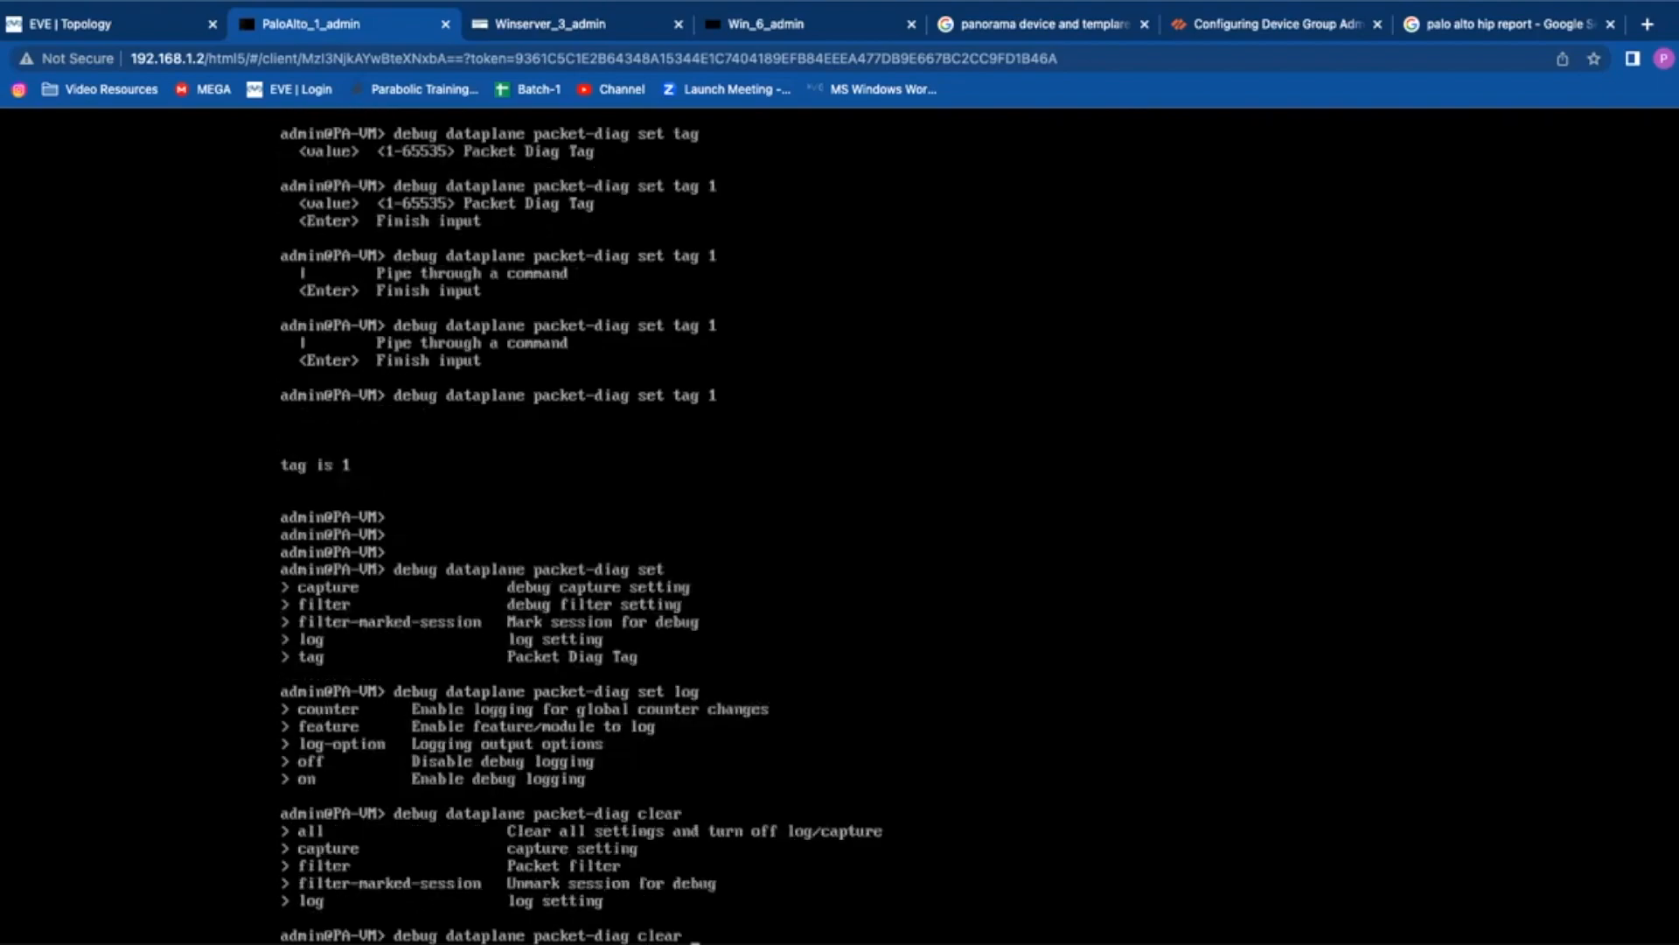
{"action": "type", "text": "log?"}
{"action": "type", "text": "log?"}
{"action": "type", "text": " \\"}
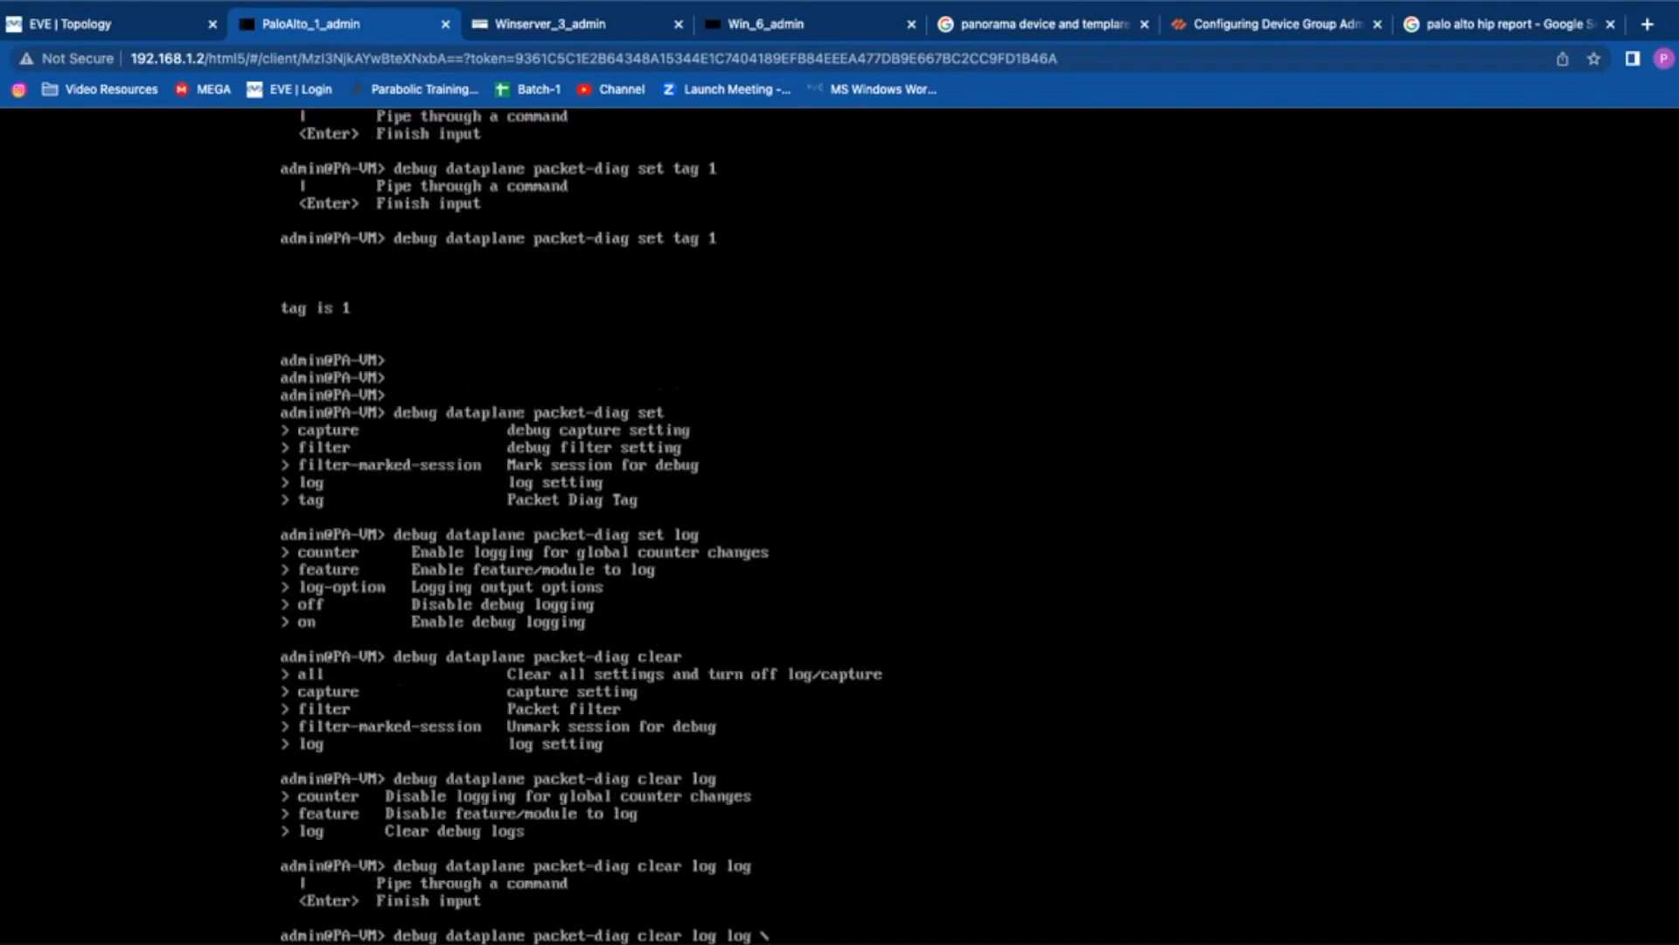
{"action": "key", "text": "Return"}
{"action": "key", "text": "Return"}
{"action": "key", "text": "Return"}
{"action": "key", "text": "Return"}
{"action": "key", "text": "Return"}
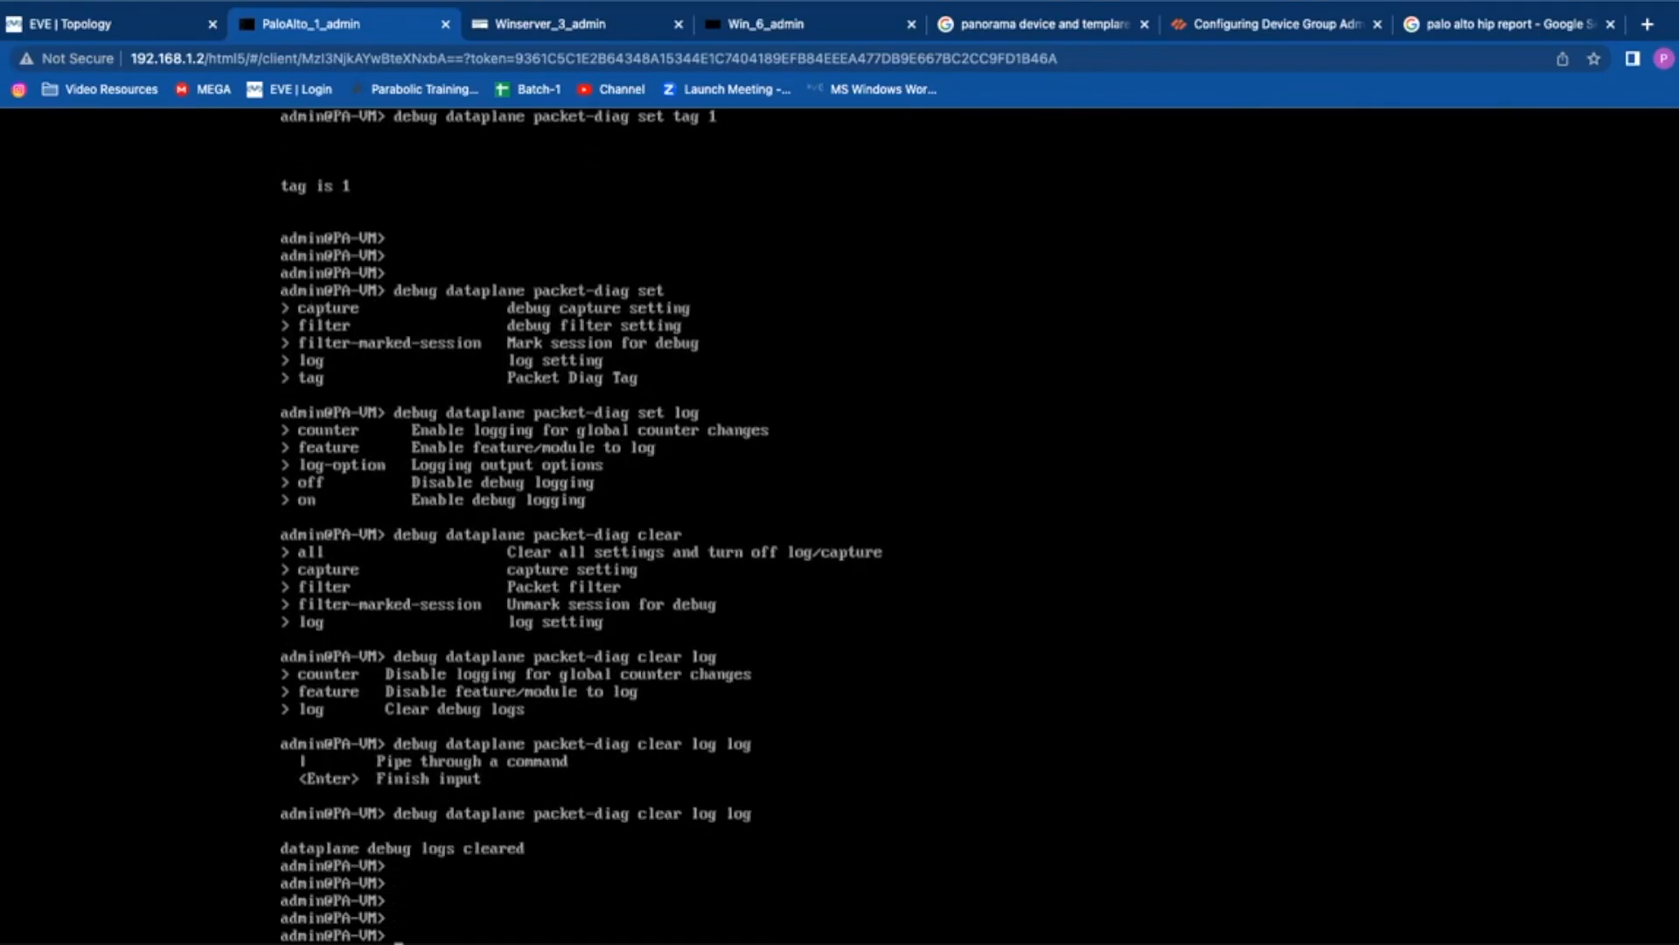
{"action": "key", "text": "Up"}
{"action": "key", "text": "Up"}
{"action": "key", "text": "Up"}
{"action": "key", "text": "Up"}
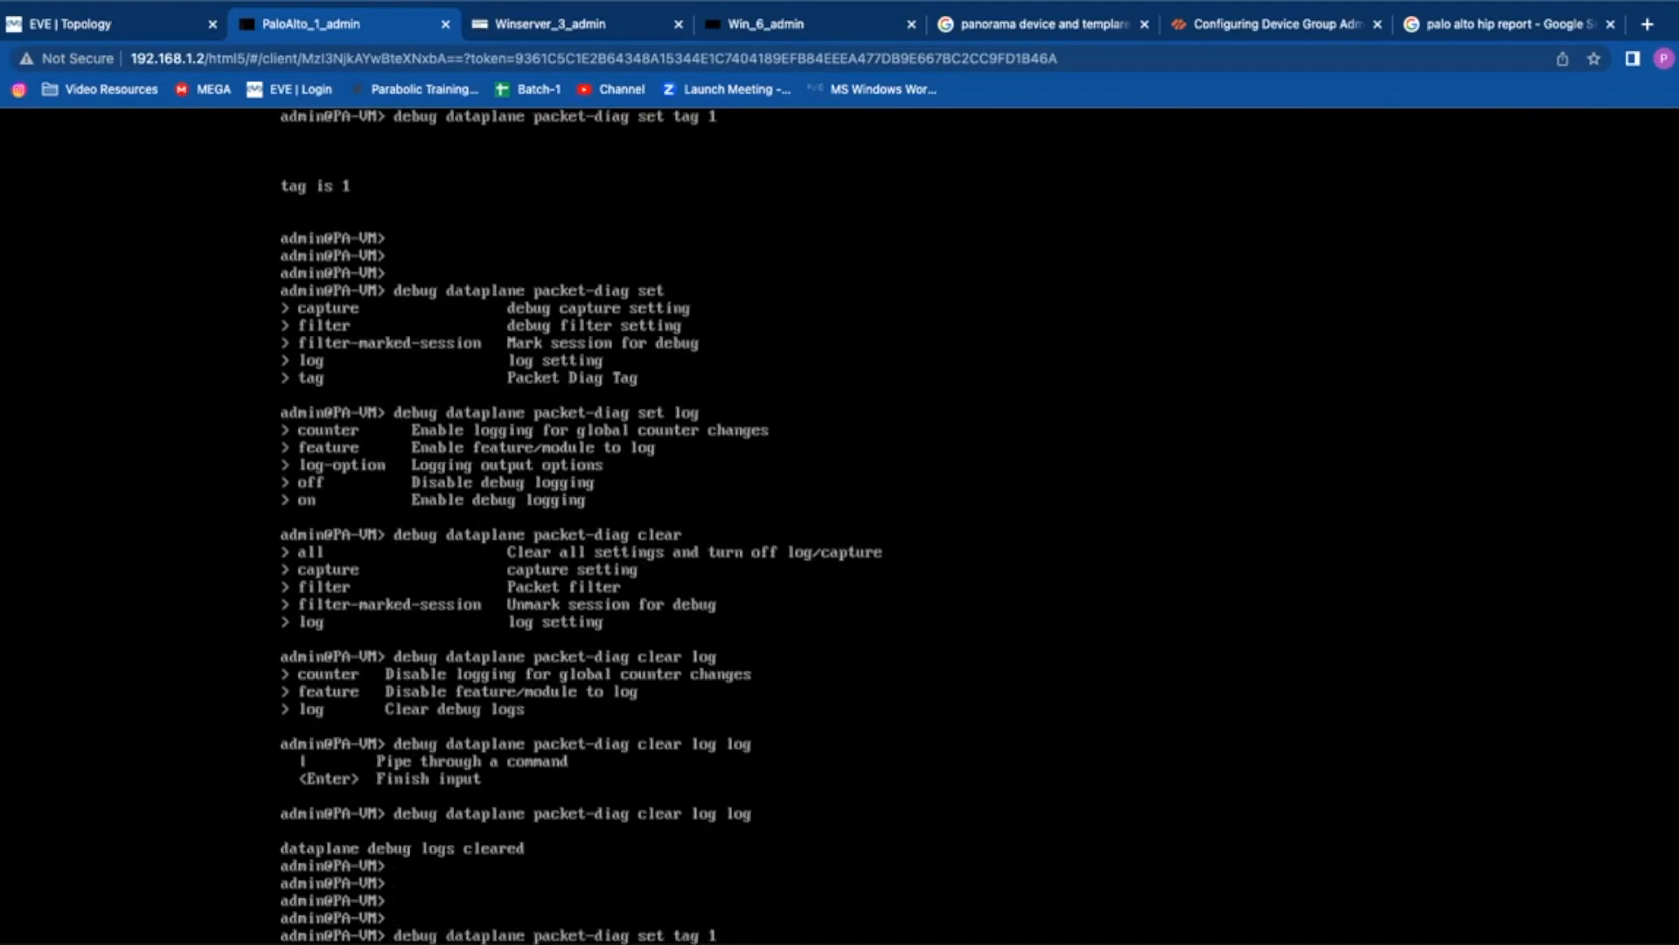
Step: Show packet-diag settings (filter on with two indexes, log and capture off), then begin 'set ca'
{"action": "key", "text": "Return"}
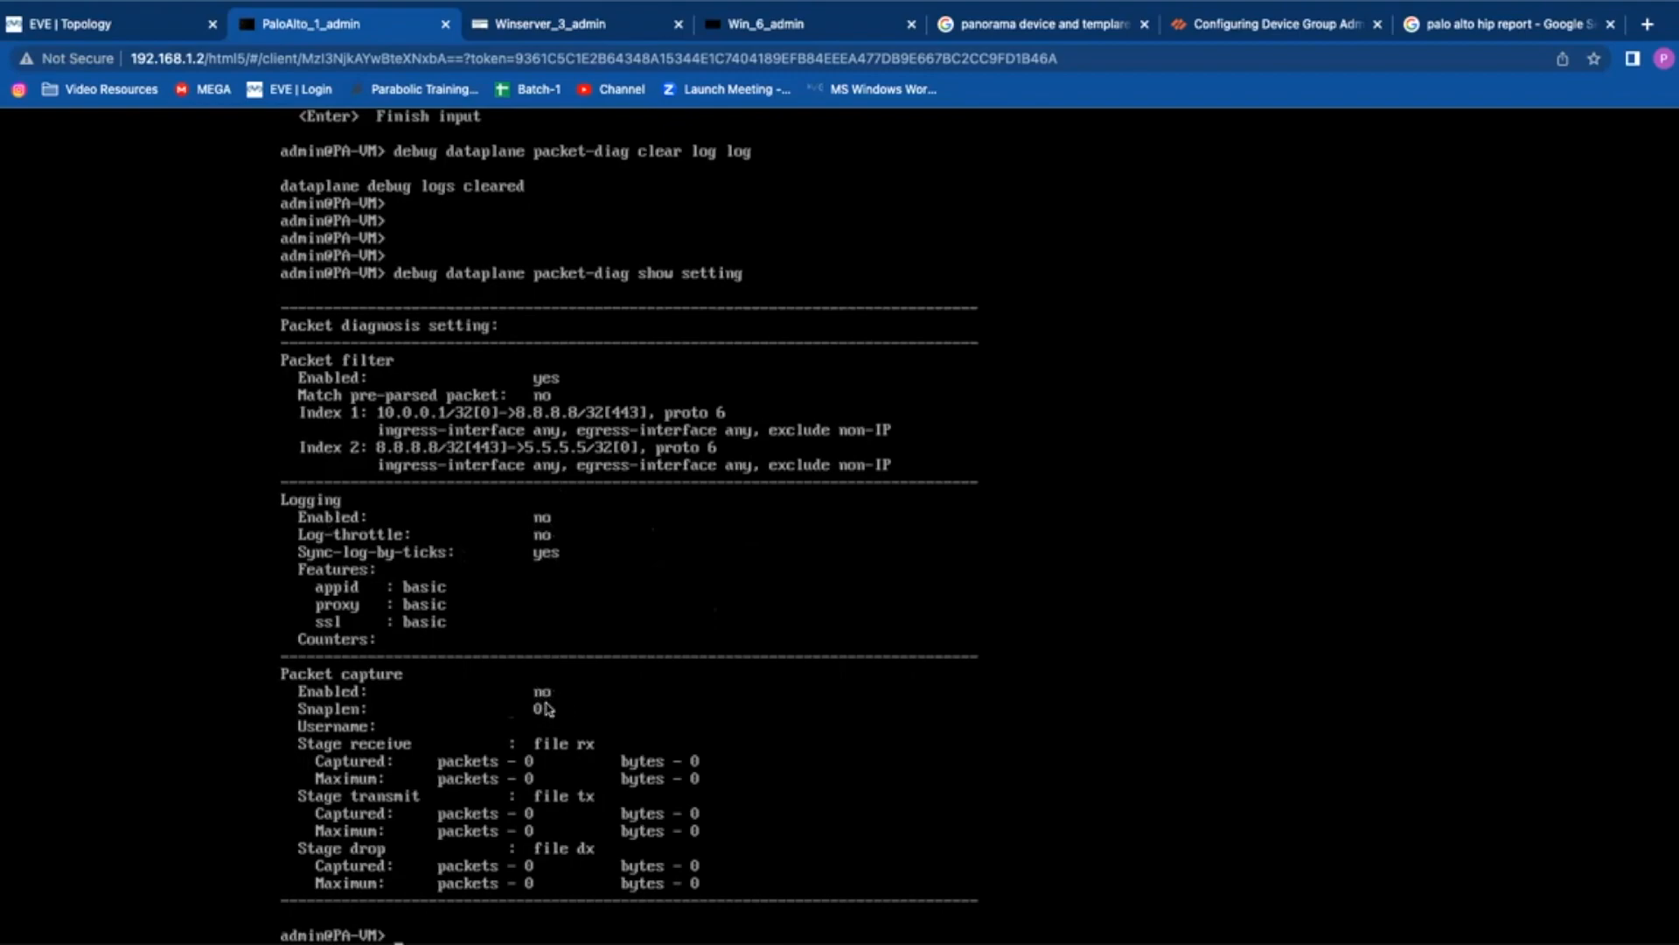
{"action": "key", "text": "Return"}
{"action": "key", "text": "Return"}
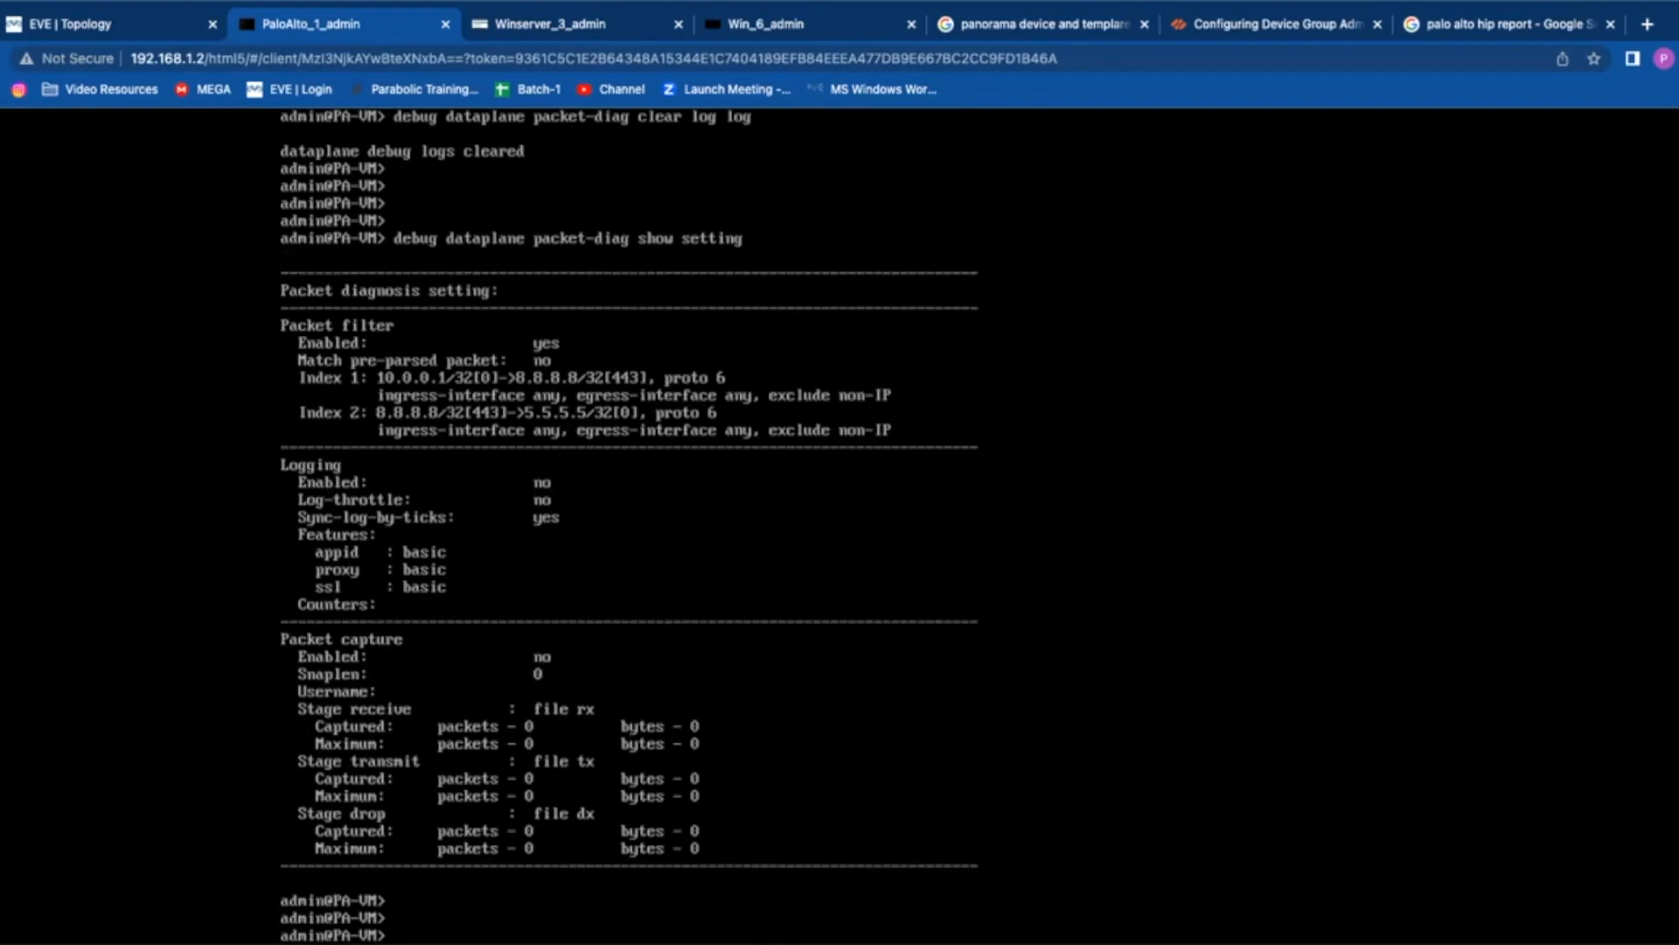
{"action": "key", "text": "Up"}
{"action": "key", "text": "BackSpace"}
{"action": "key", "text": "BackSpace"}
{"action": "key", "text": "BackSpace"}
{"action": "key", "text": "BackSpace"}
{"action": "key", "text": "BackSpace"}
{"action": "key", "text": "BackSpace"}
{"action": "key", "text": "BackSpace"}
{"action": "key", "text": "BackSpace"}
{"action": "key", "text": "BackSpace"}
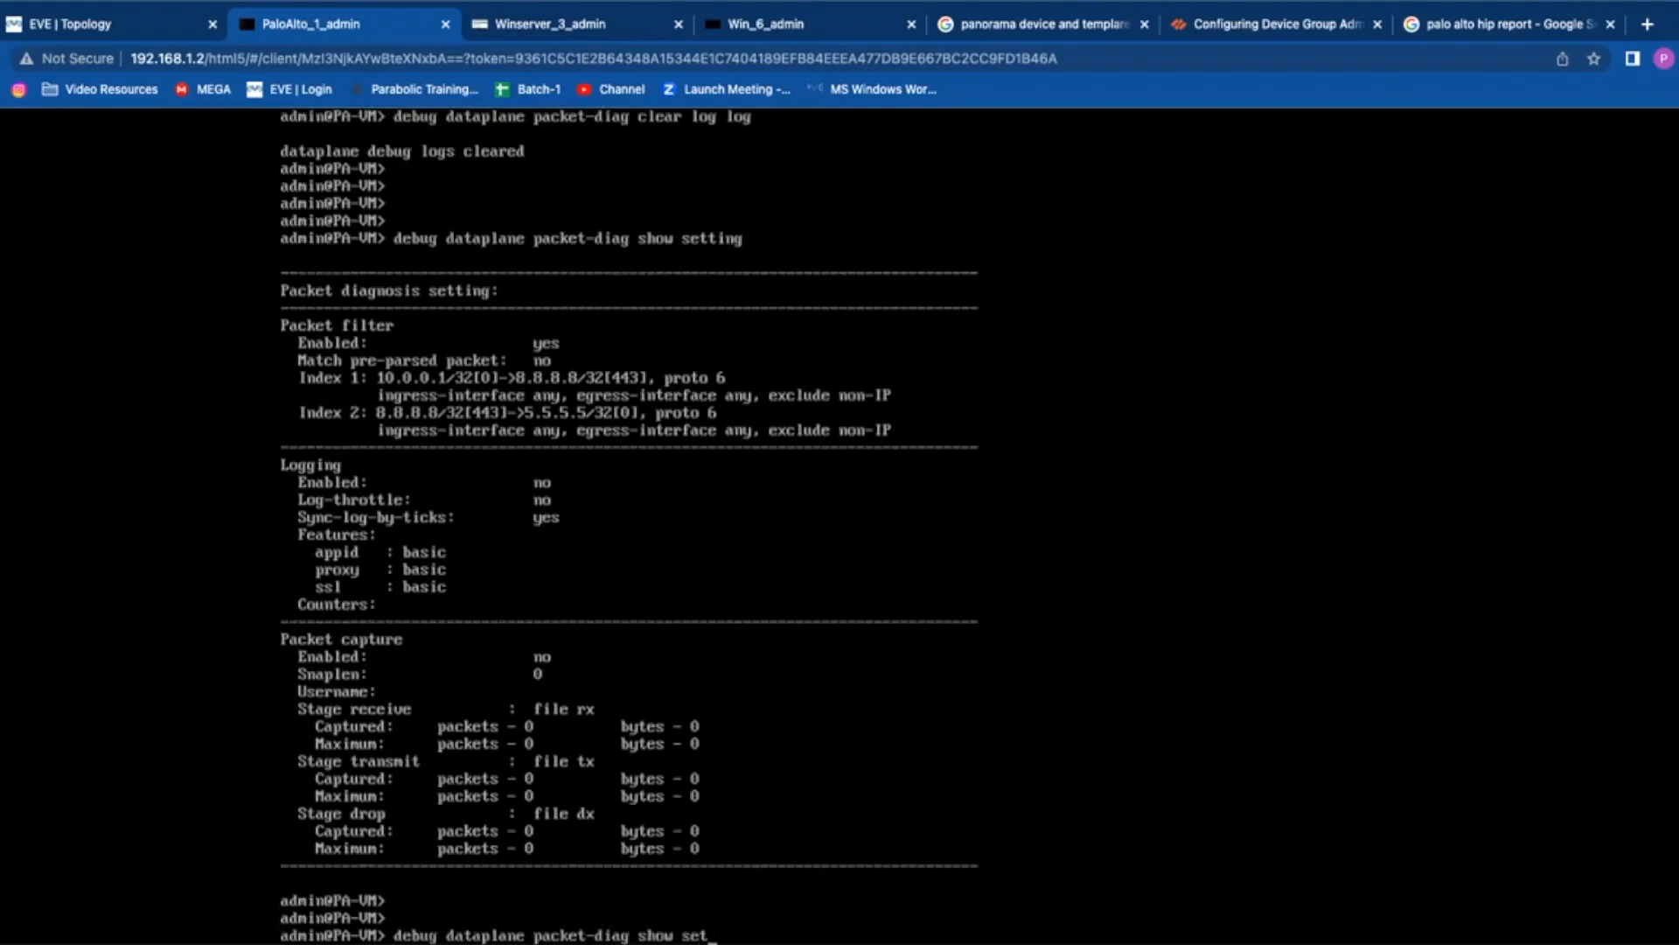
{"action": "key", "text": "BackSpace"}
{"action": "key", "text": "BackSpace"}
{"action": "type", "text": "et ca"}
Step: Enable packet-diag capture with 'debug dataplane packet-diag set capture on'
{"action": "key", "text": "BackSpace"}
{"action": "key", "text": "BackSpace"}
{"action": "key", "text": "question"}
{"action": "type", "text": "capture"}
{"action": "key", "text": "question"}
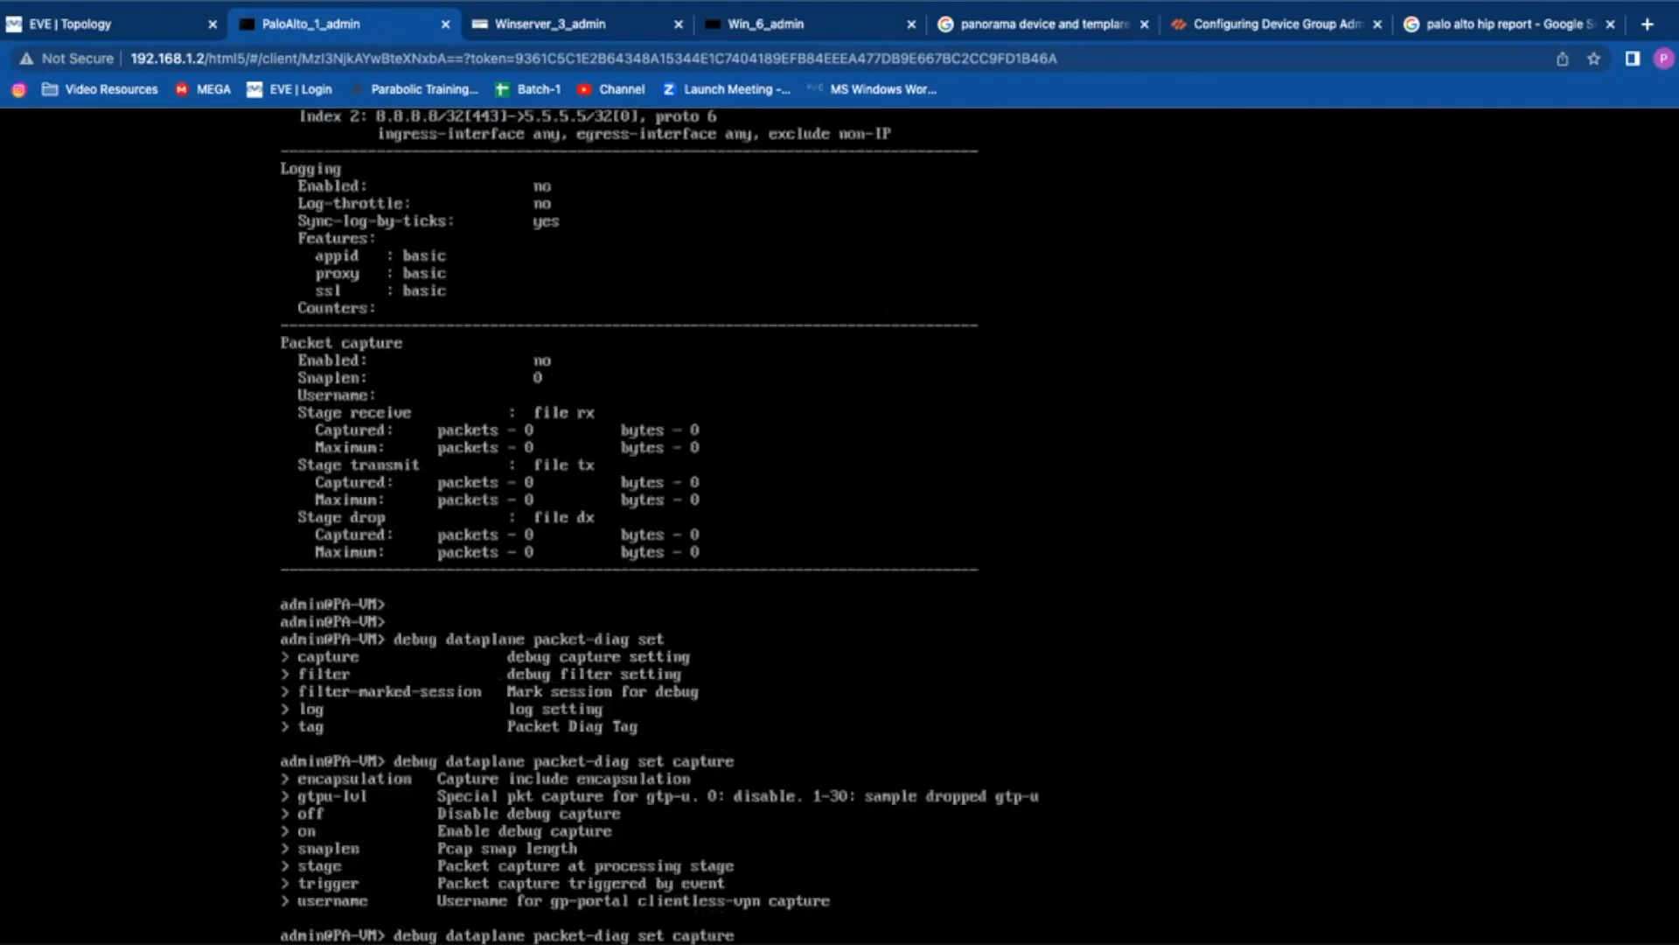
{"action": "type", "text": "on"}
{"action": "key", "text": "Return"}
Step: Enable packet-diag logging with 'set log on'
{"action": "key", "text": "Up"}
{"action": "key", "text": "BackSpace"}
{"action": "key", "text": "BackSpace"}
{"action": "key", "text": "BackSpace"}
{"action": "key", "text": "BackSpace"}
{"action": "key", "text": "BackSpace"}
{"action": "key", "text": "BackSpace"}
{"action": "key", "text": "BackSpace"}
{"action": "key", "text": "BackSpace"}
{"action": "key", "text": "BackSpace"}
{"action": "key", "text": "BackSpace"}
{"action": "type", "text": "log on"}
{"action": "key", "text": "Return"}
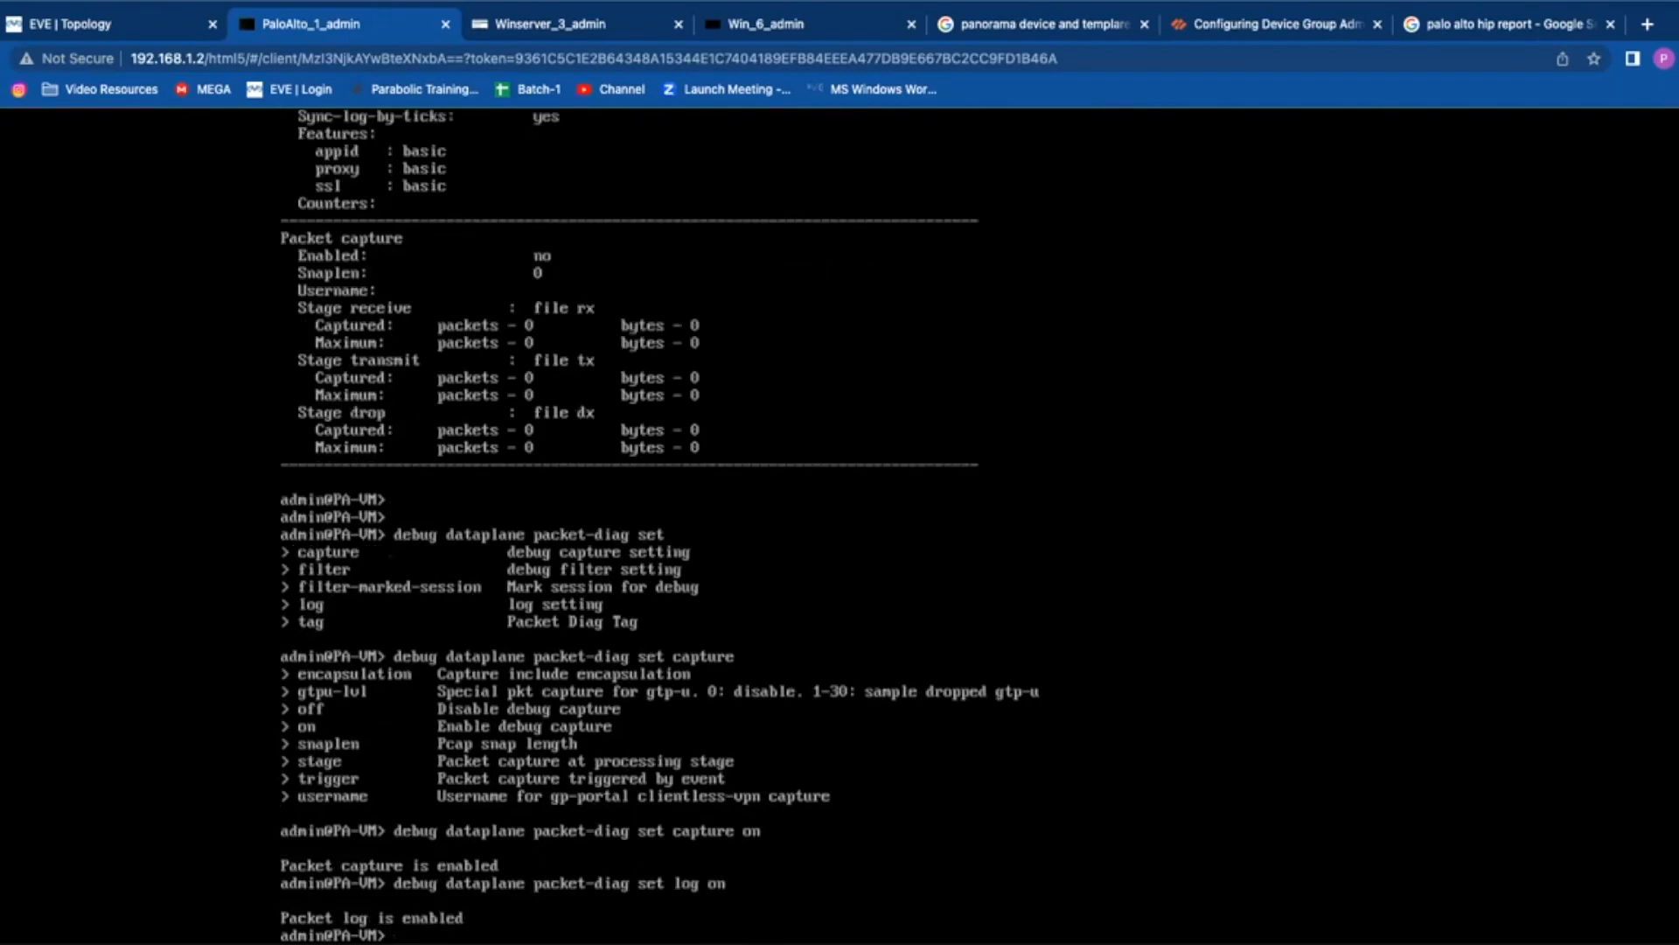
Step: Verify with 'show setting' that capture and logging both show Enabled: yes
{"action": "key", "text": "Return"}
{"action": "key", "text": "Return"}
{"action": "key", "text": "Return"}
{"action": "key", "text": "Return"}
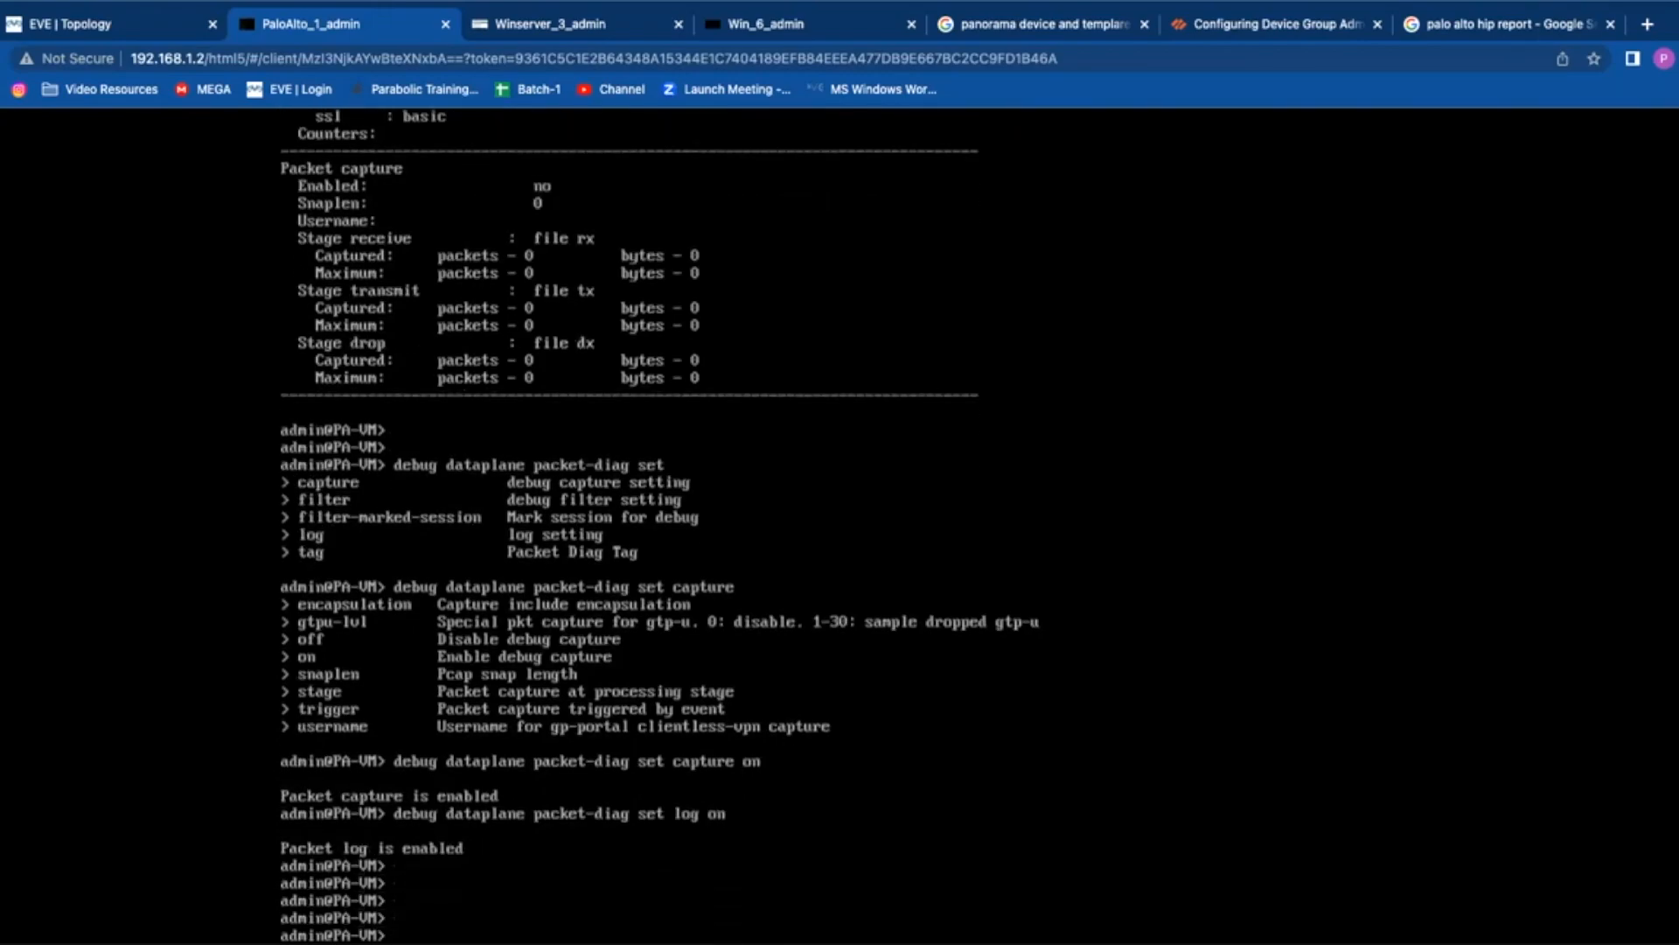
{"action": "key", "text": "Up"}
{"action": "key", "text": "Up"}
{"action": "key", "text": "Up"}
{"action": "key", "text": "Return"}
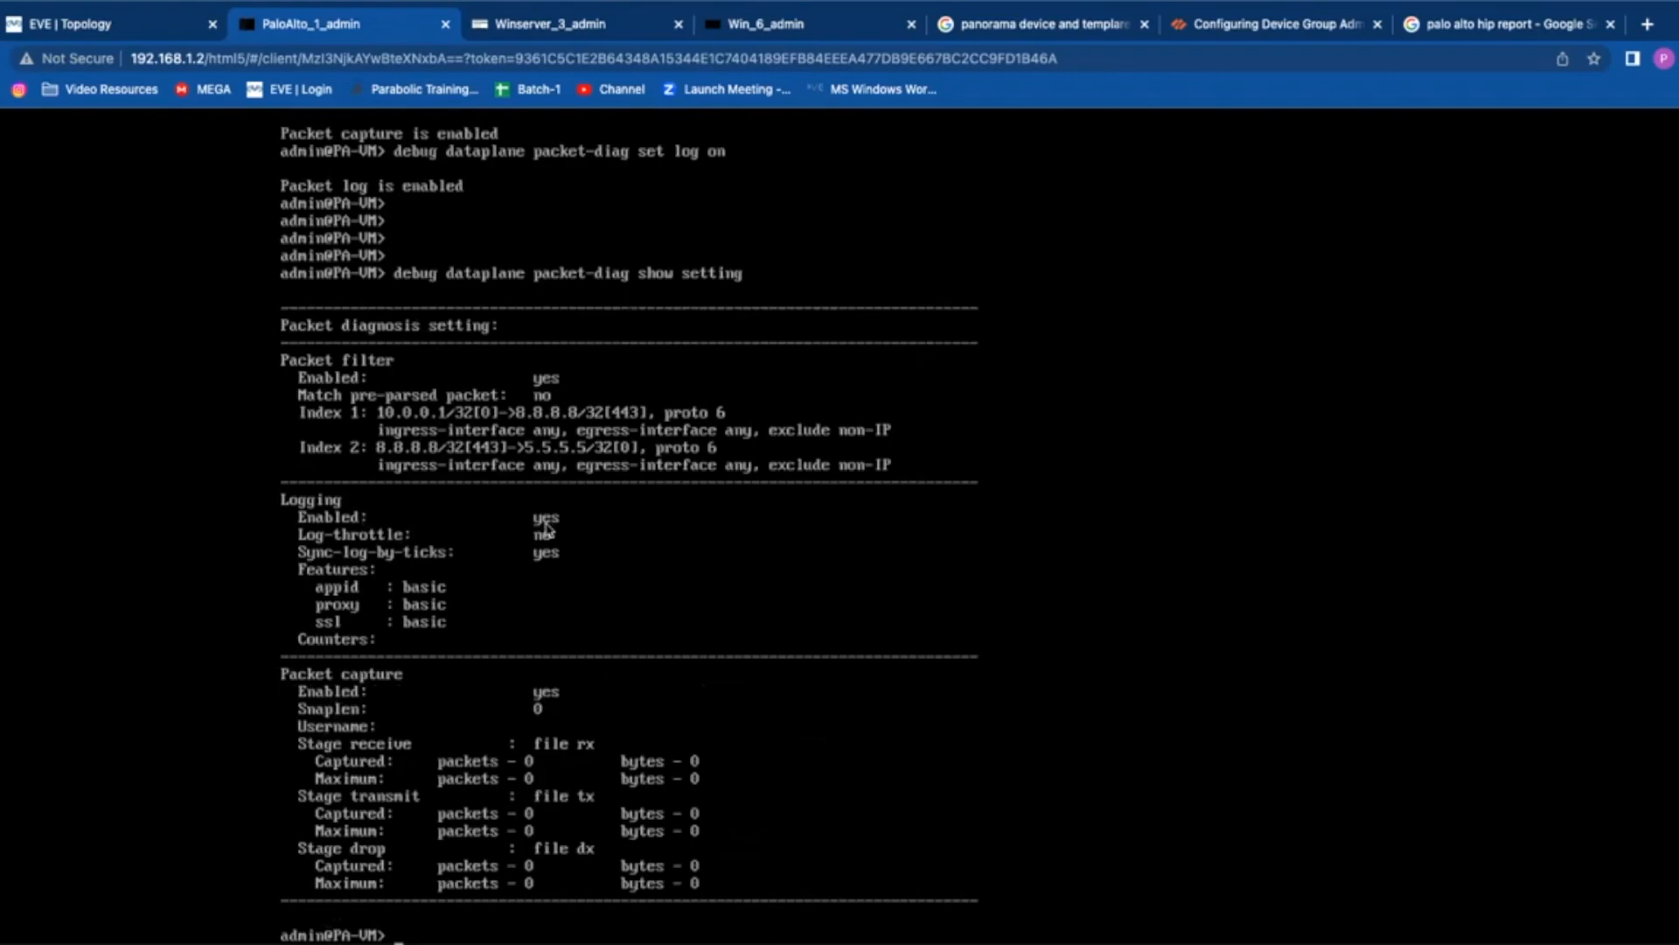
{"action": "key", "text": "Return"}
{"action": "key", "text": "Return"}
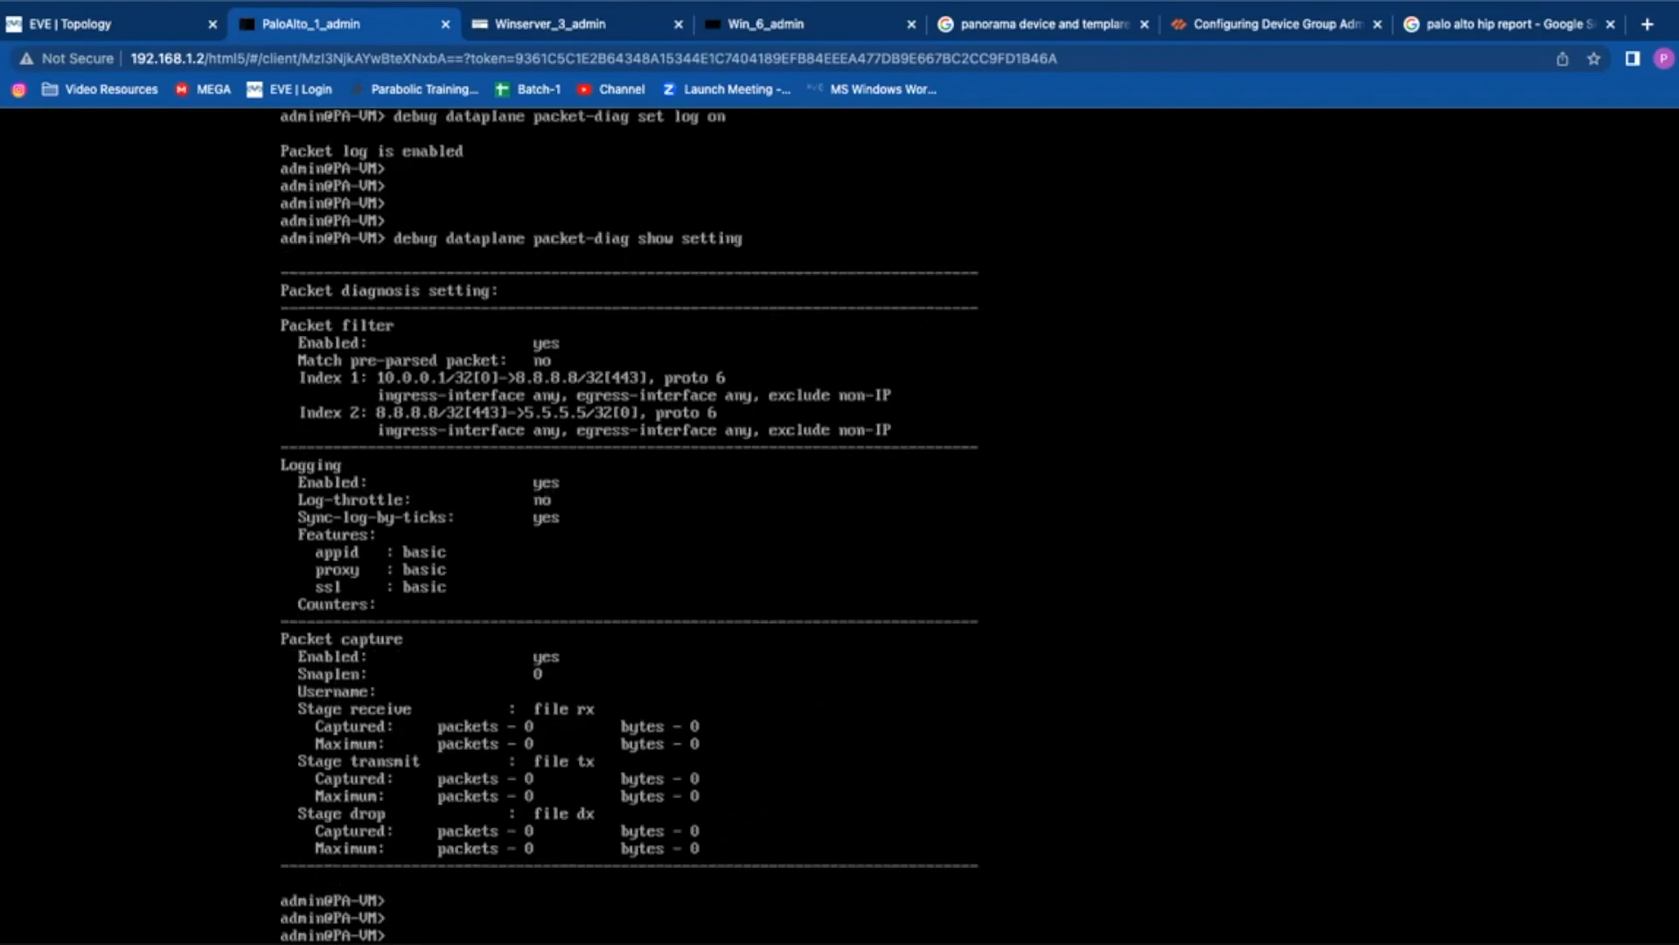
Step: Run 'show running resource-monitor' and page through CPU load of about 0–1% with one 34% peak
{"action": "type", "text": "show ru"}
{"action": "key", "text": "question"}
{"action": "type", "text": "nning"}
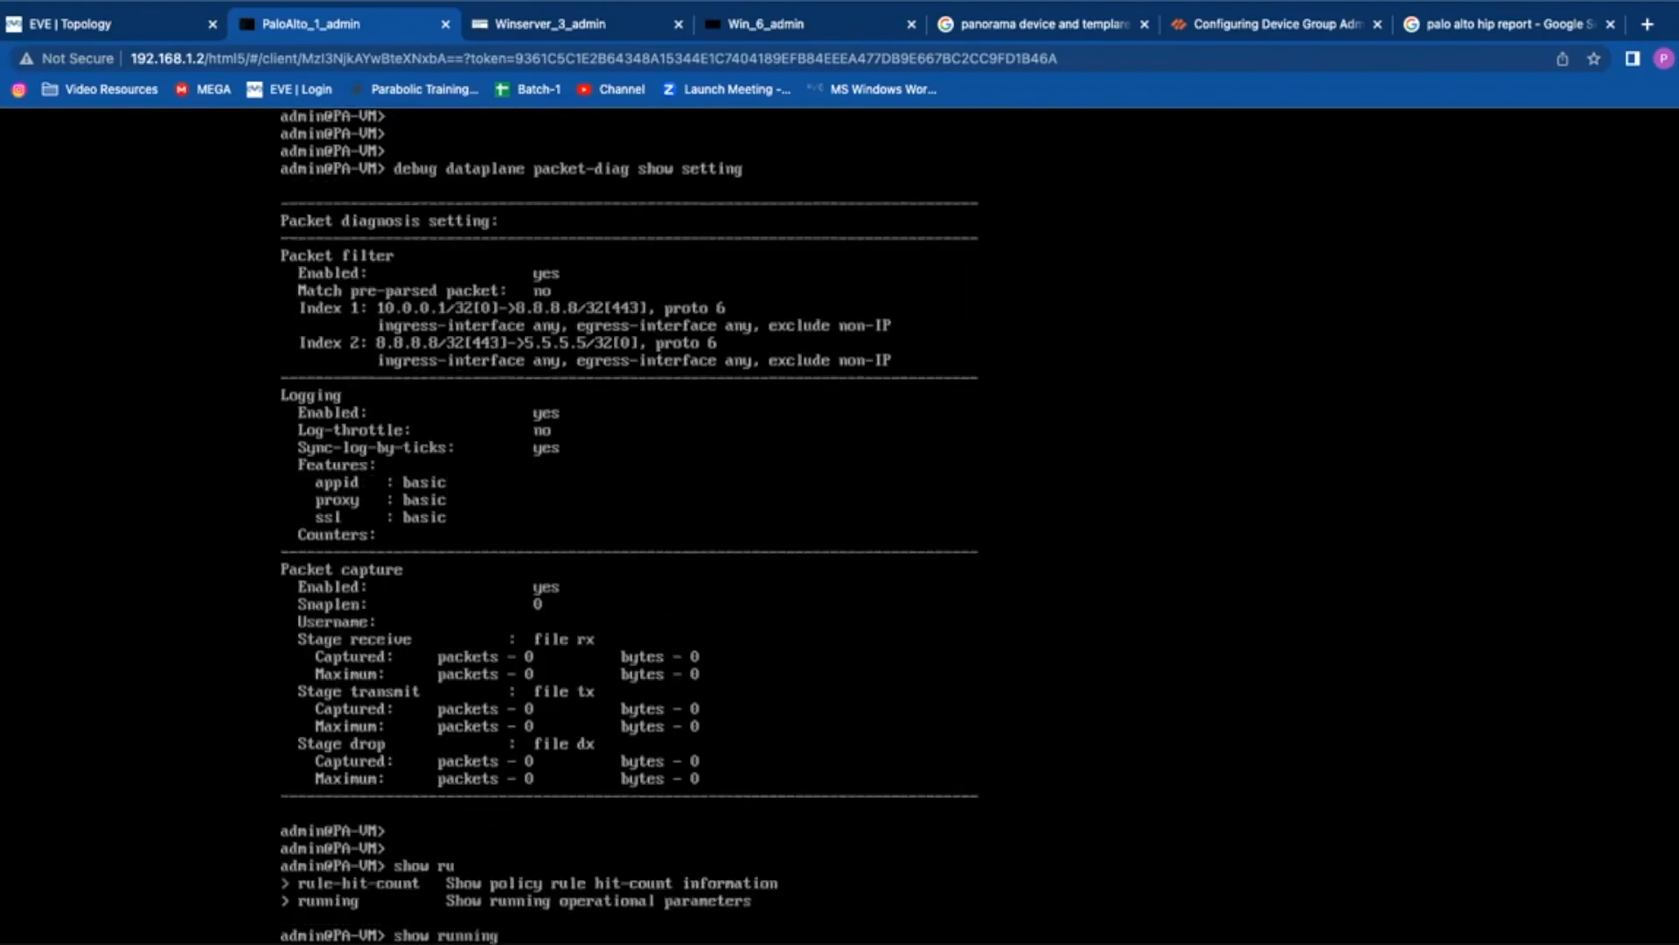
{"action": "type", "text": " res"}
{"action": "key", "text": "Tab"}
{"action": "key", "text": "Return"}
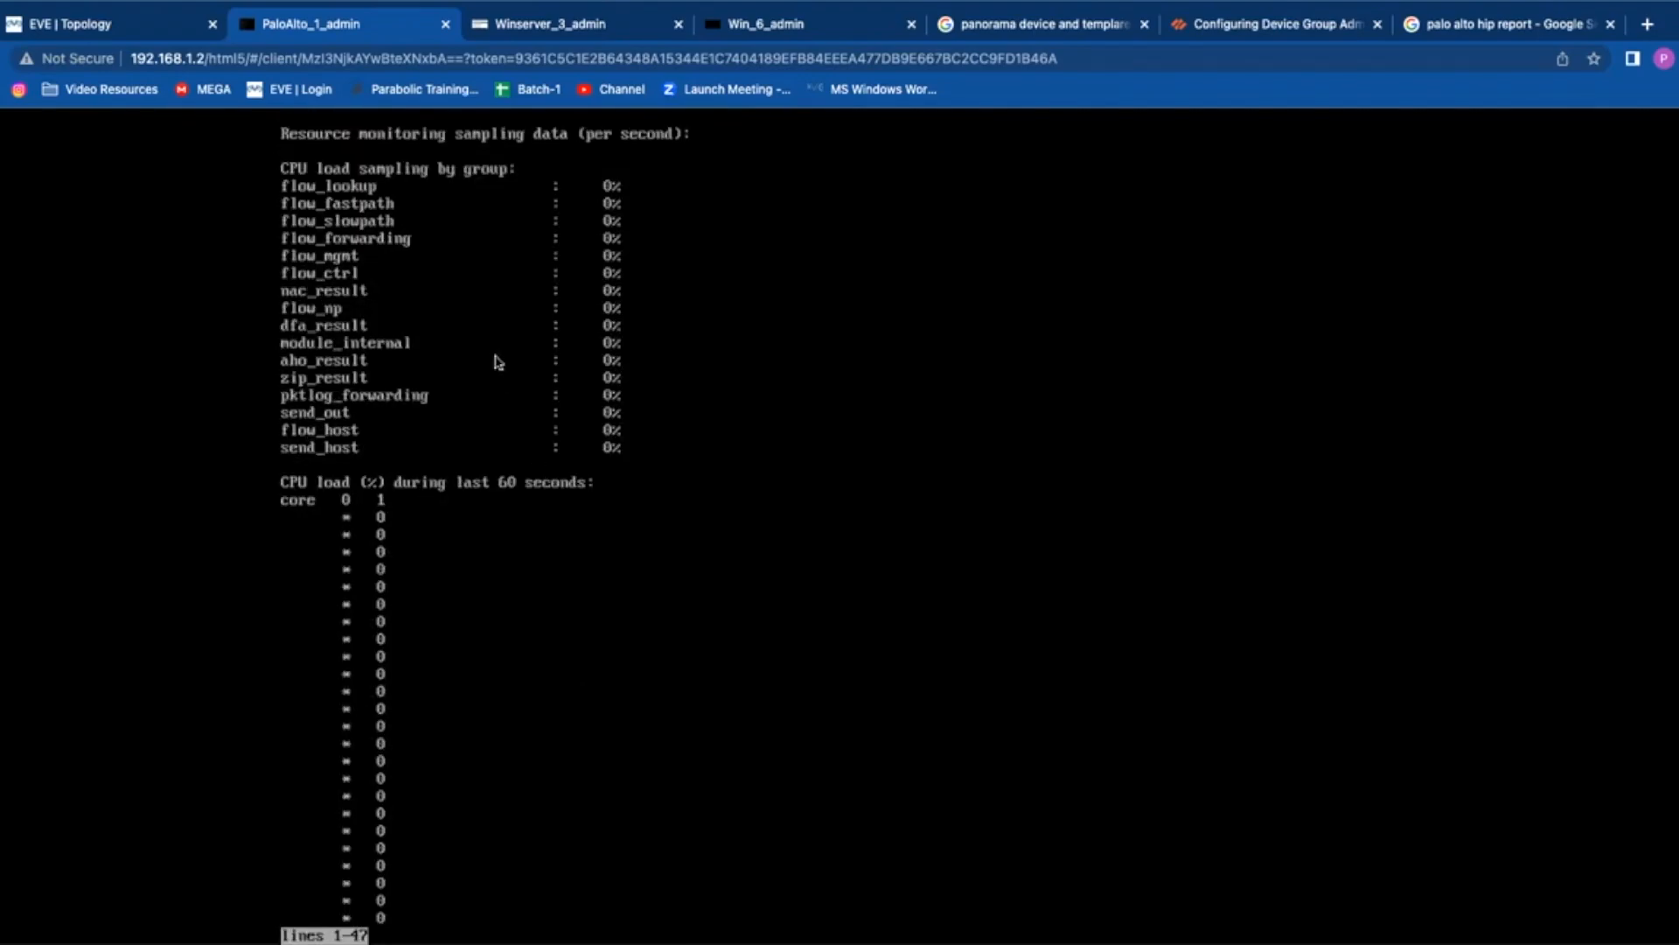
{"action": "key", "text": "space"}
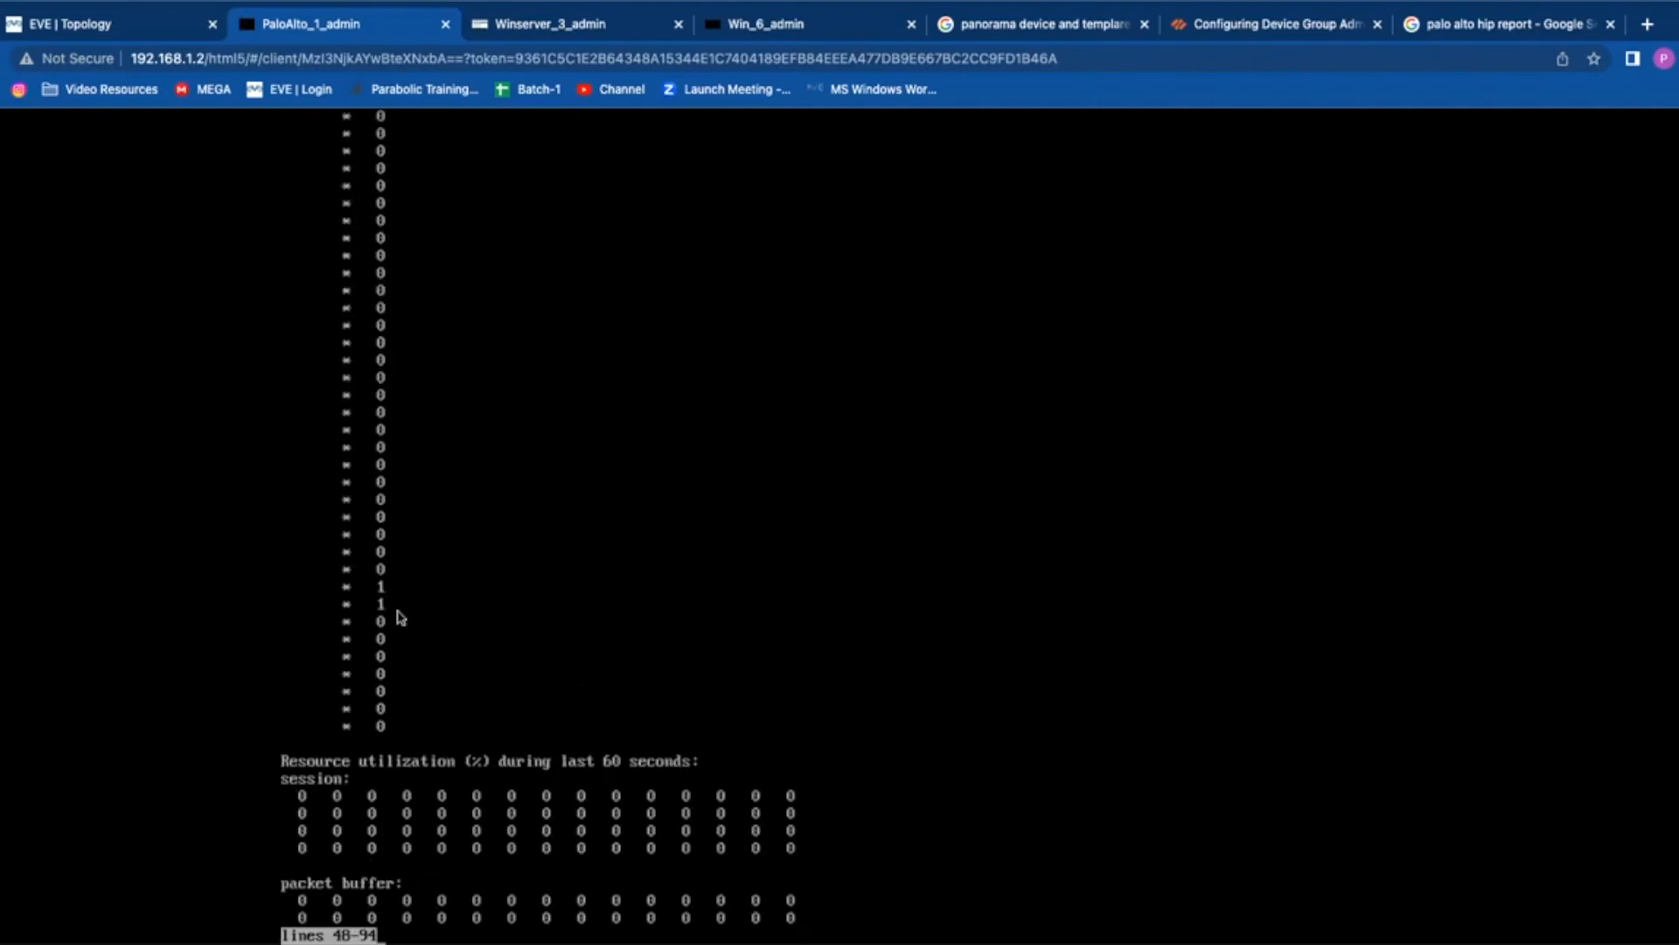
{"action": "key", "text": "space"}
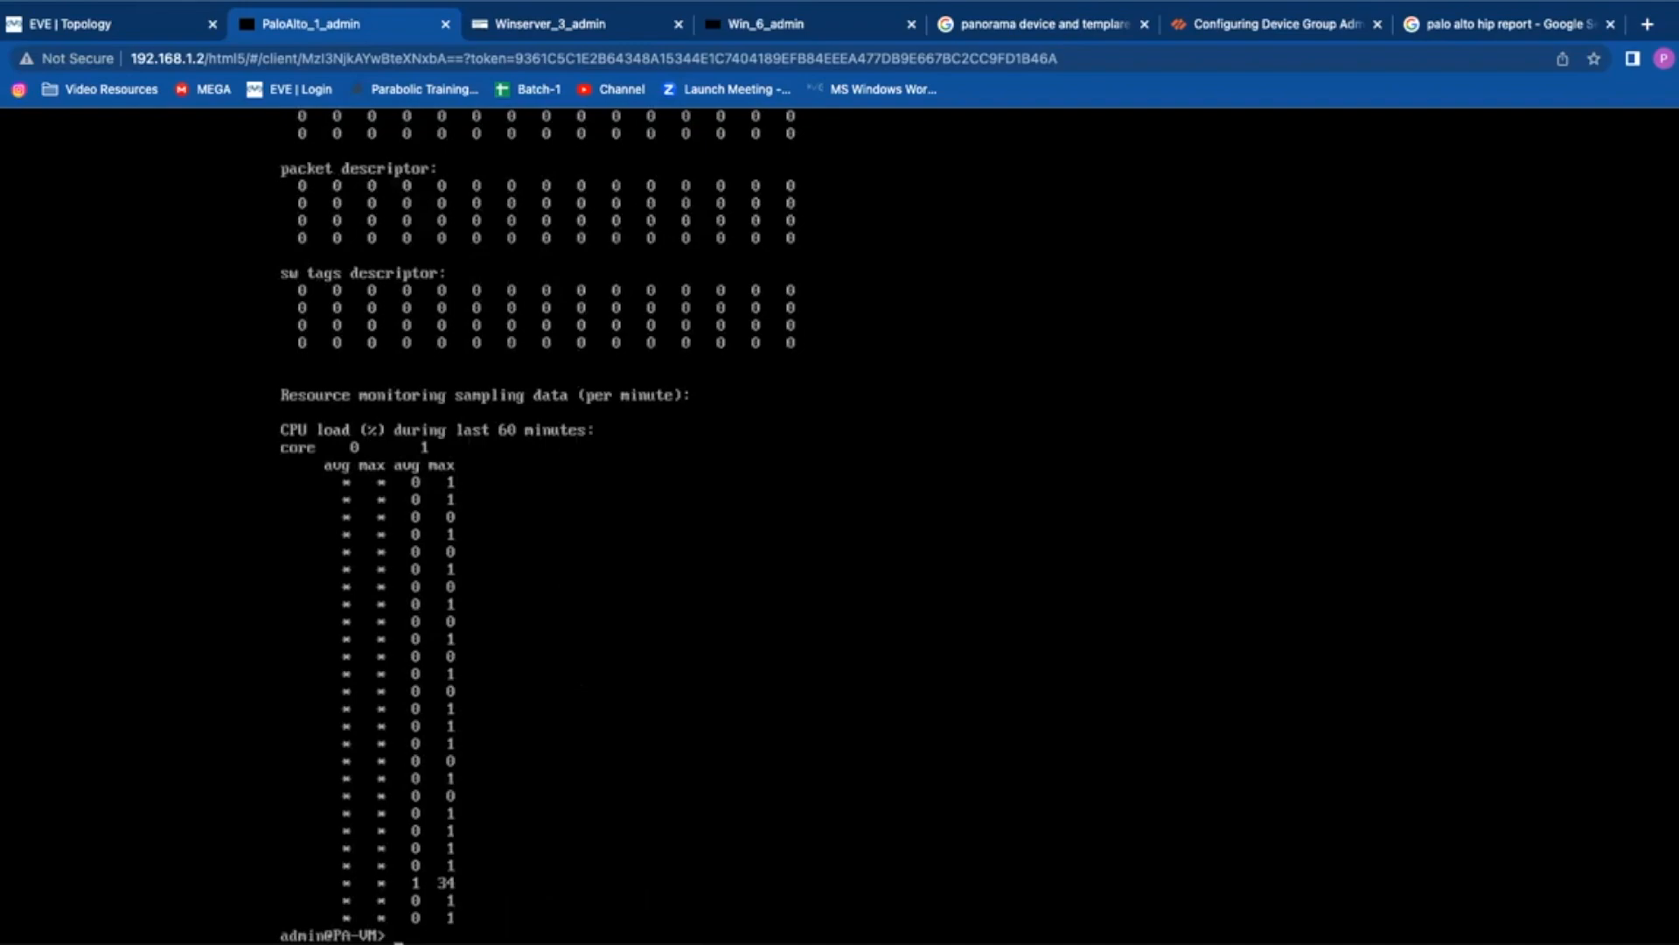
{"action": "key", "text": "Return"}
{"action": "key", "text": "Return"}
{"action": "key", "text": "Return"}
{"action": "key", "text": "Return"}
{"action": "key", "text": "Up"}
{"action": "key", "text": "Up"}
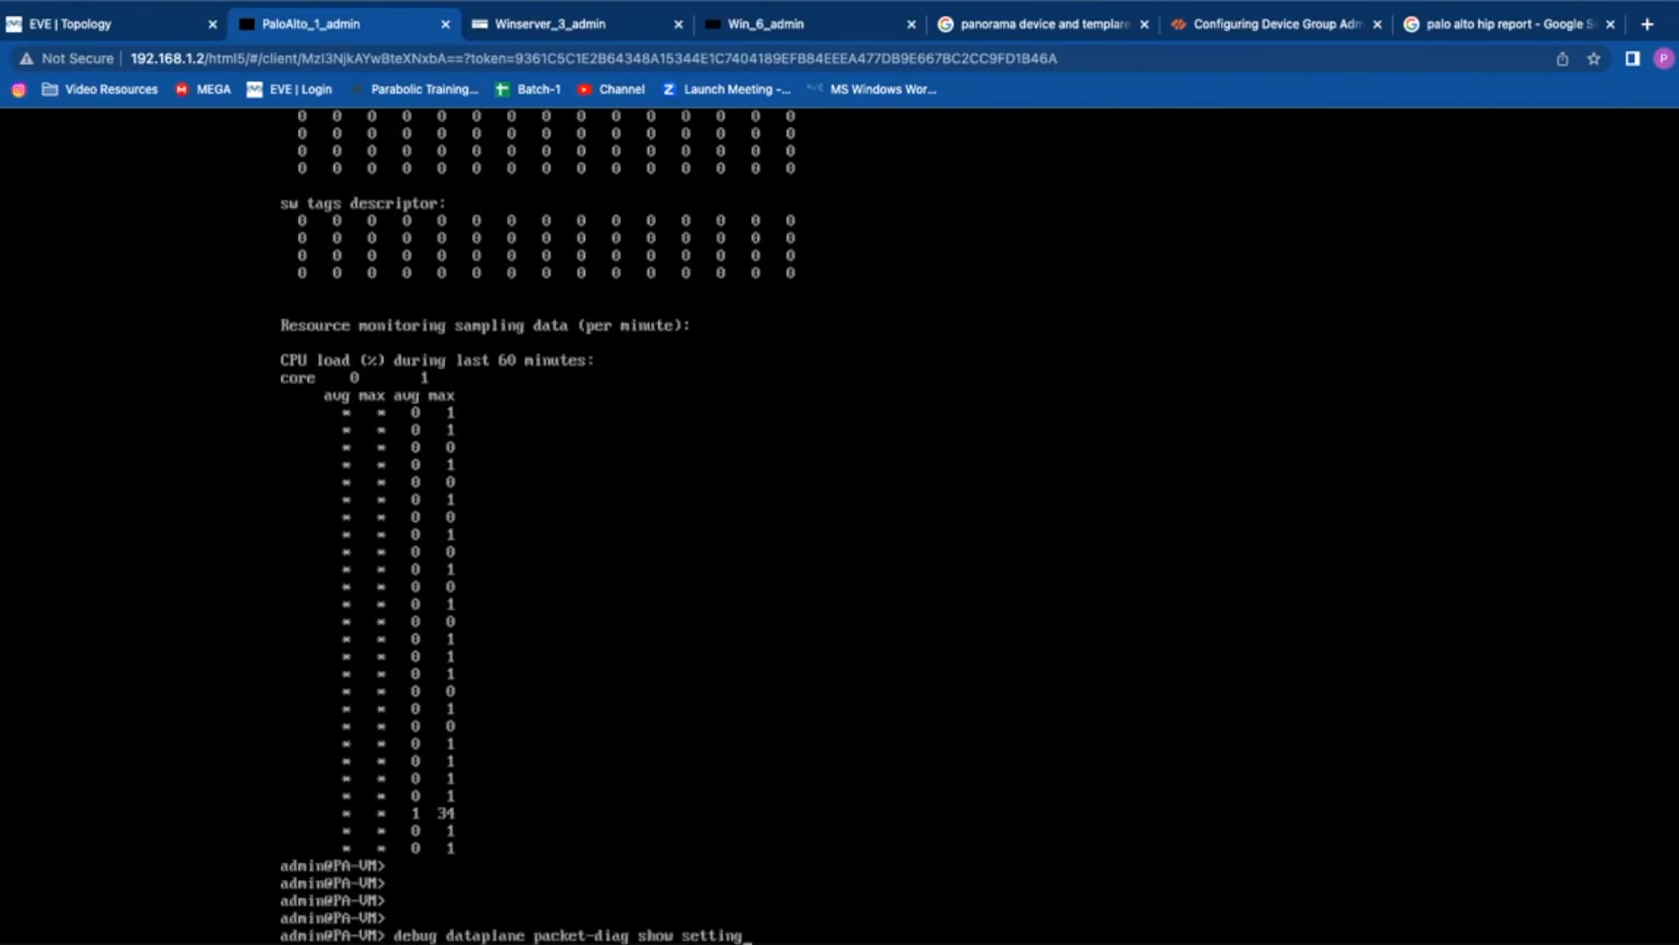
Step: Display the packet-diag settings once more
{"action": "key", "text": "Return"}
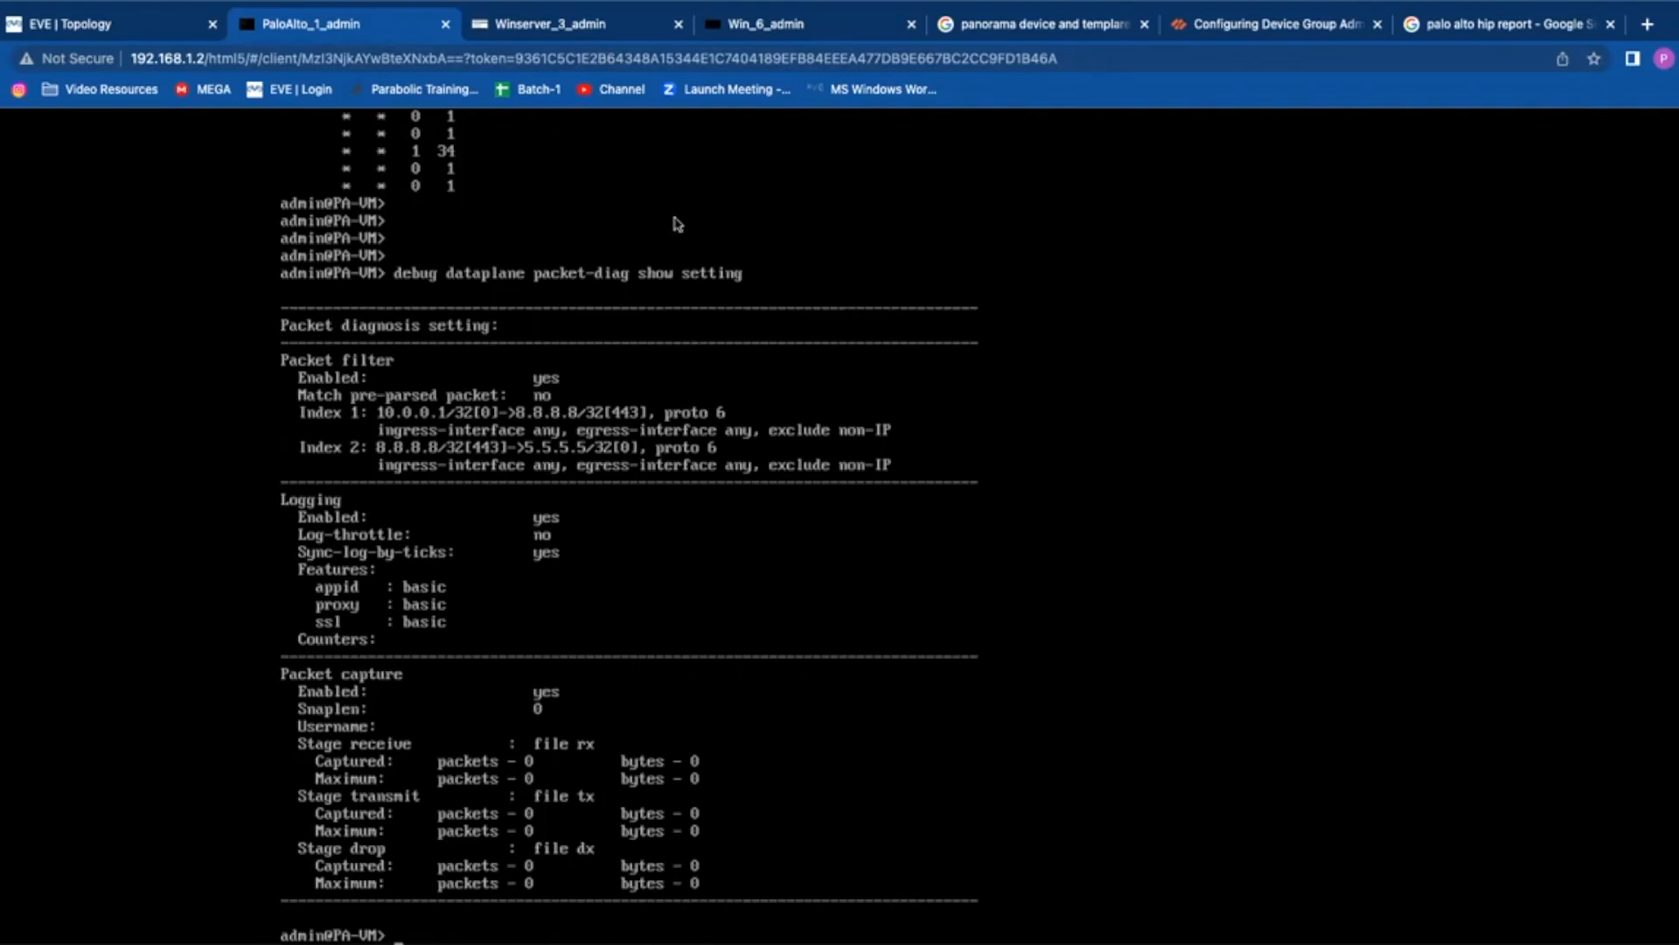
{"action": "key", "text": "Up"}
{"action": "key", "text": "BackSpace"}
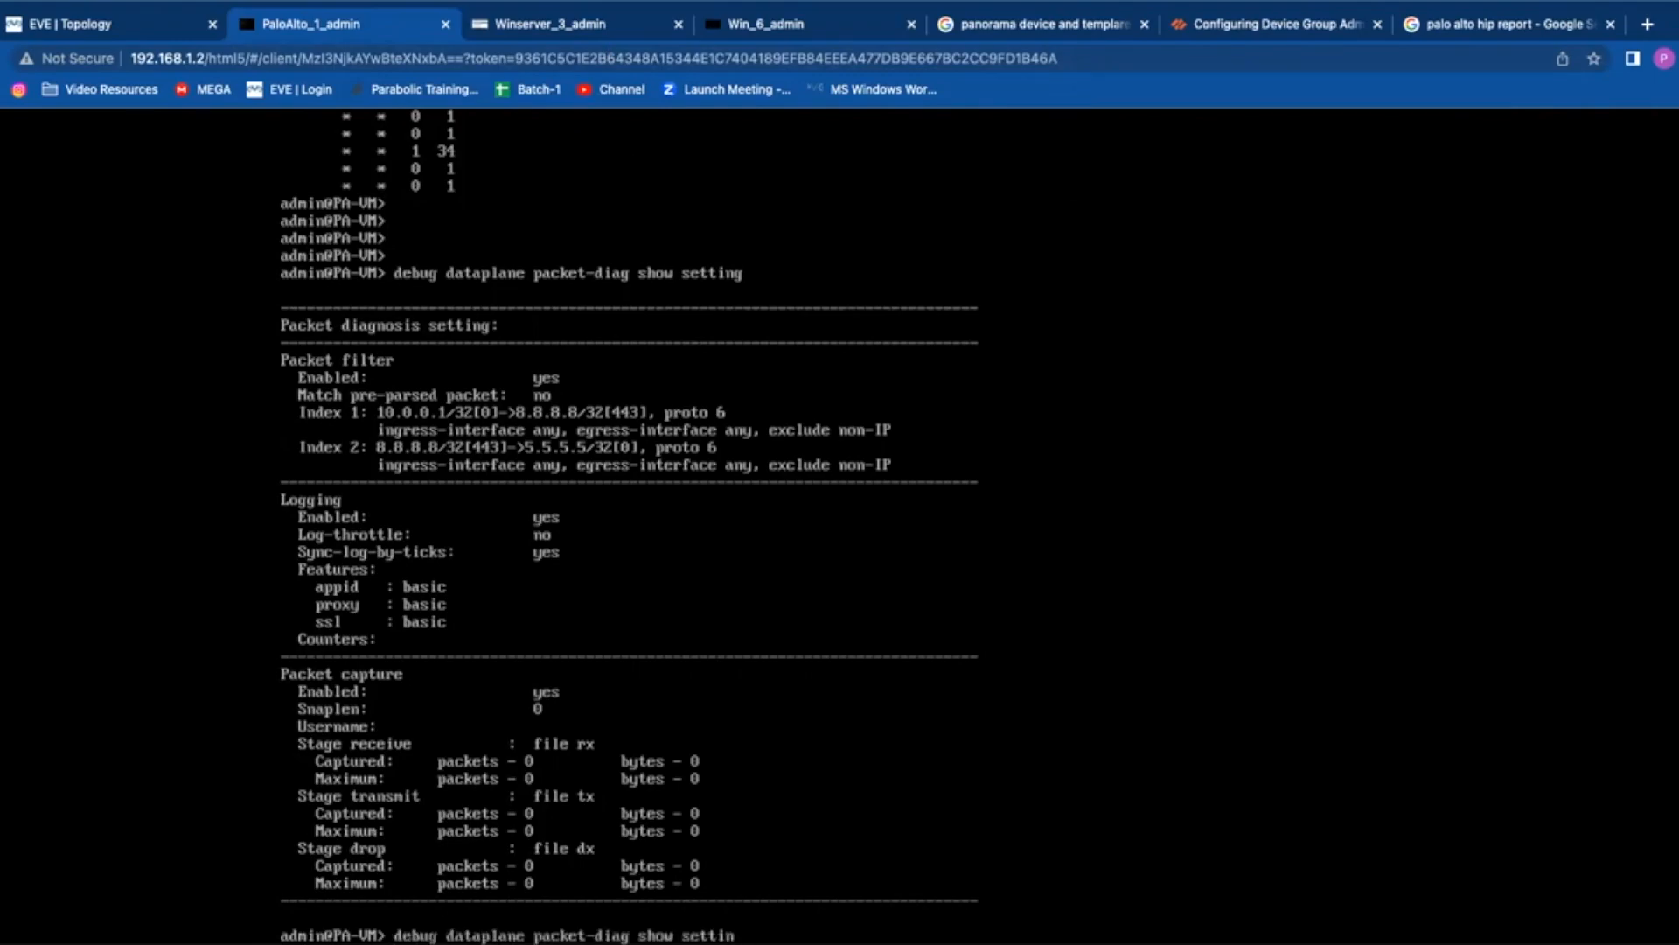
{"action": "key", "text": "BackSpace"}
{"action": "key", "text": "BackSpace"}
{"action": "key", "text": "BackSpace"}
Step: Disable packet-diag logging with 'set log off'
{"action": "key", "text": "Up"}
{"action": "key", "text": "Down"}
{"action": "key", "text": "Up"}
{"action": "key", "text": "BackSpace"}
{"action": "type", "text": "ff"}
{"action": "key", "text": "Return"}
Step: Disable packet capture with 'set capture off' and bring up the Winserver web interface
{"action": "key", "text": "Up"}
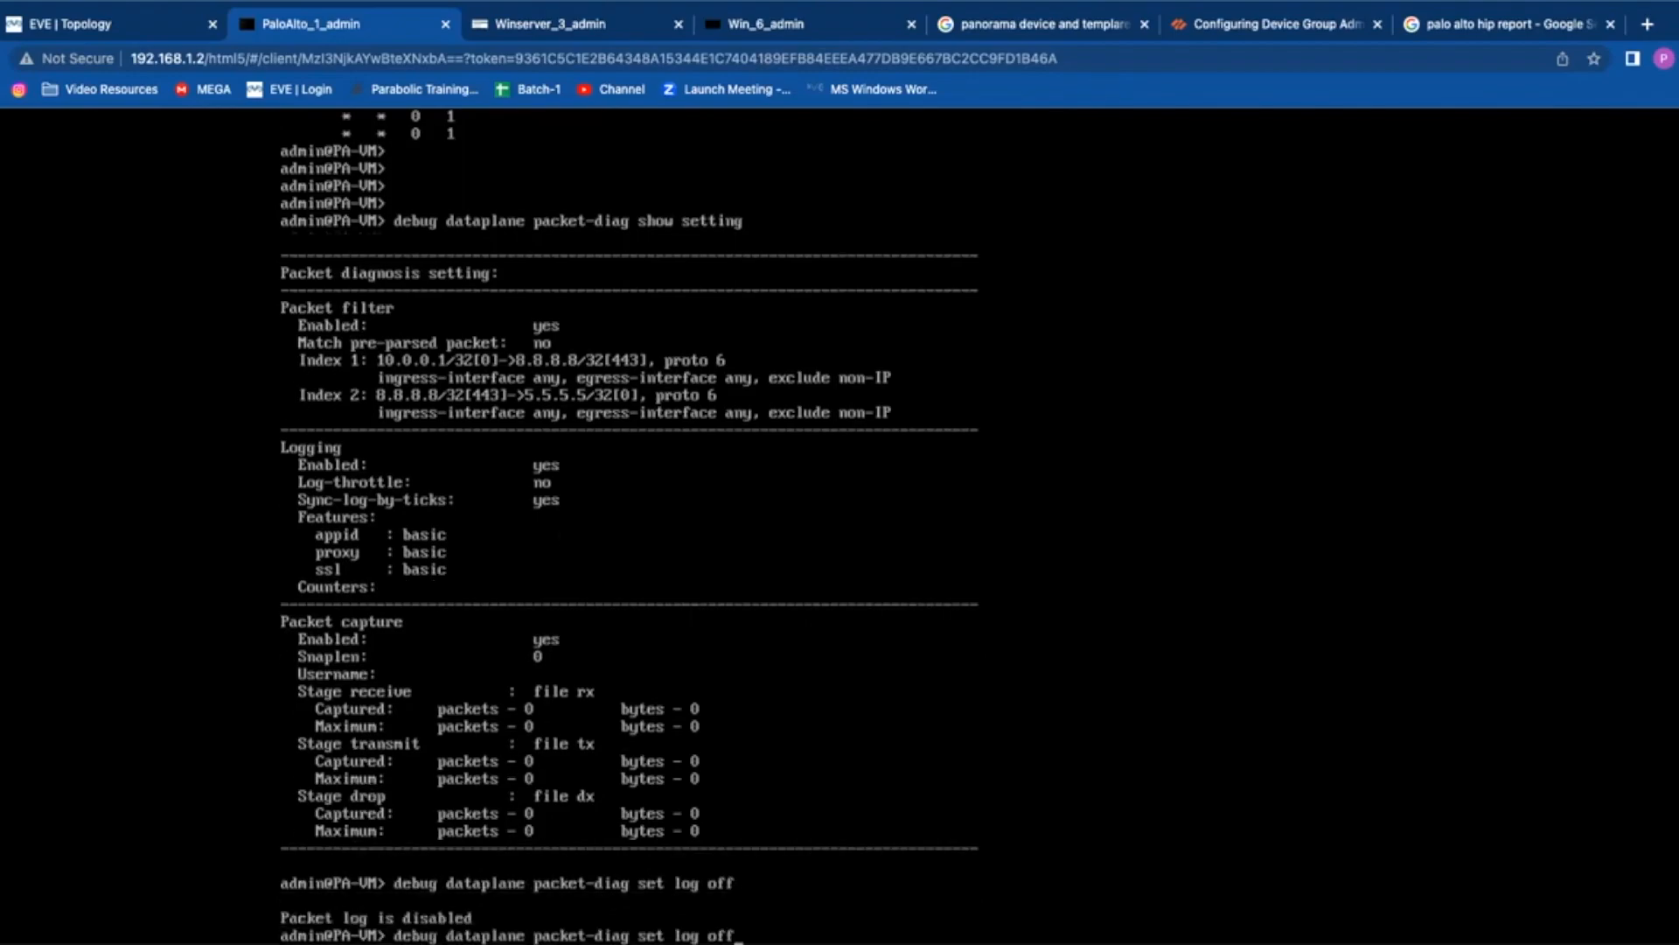
{"action": "key", "text": "BackSpace"}
{"action": "key", "text": "BackSpace"}
{"action": "key", "text": "BackSpace"}
{"action": "key", "text": "BackSpace"}
{"action": "key", "text": "BackSpace"}
{"action": "key", "text": "BackSpace"}
{"action": "key", "text": "BackSpace"}
{"action": "type", "text": "capture off"}
{"action": "key", "text": "Return"}
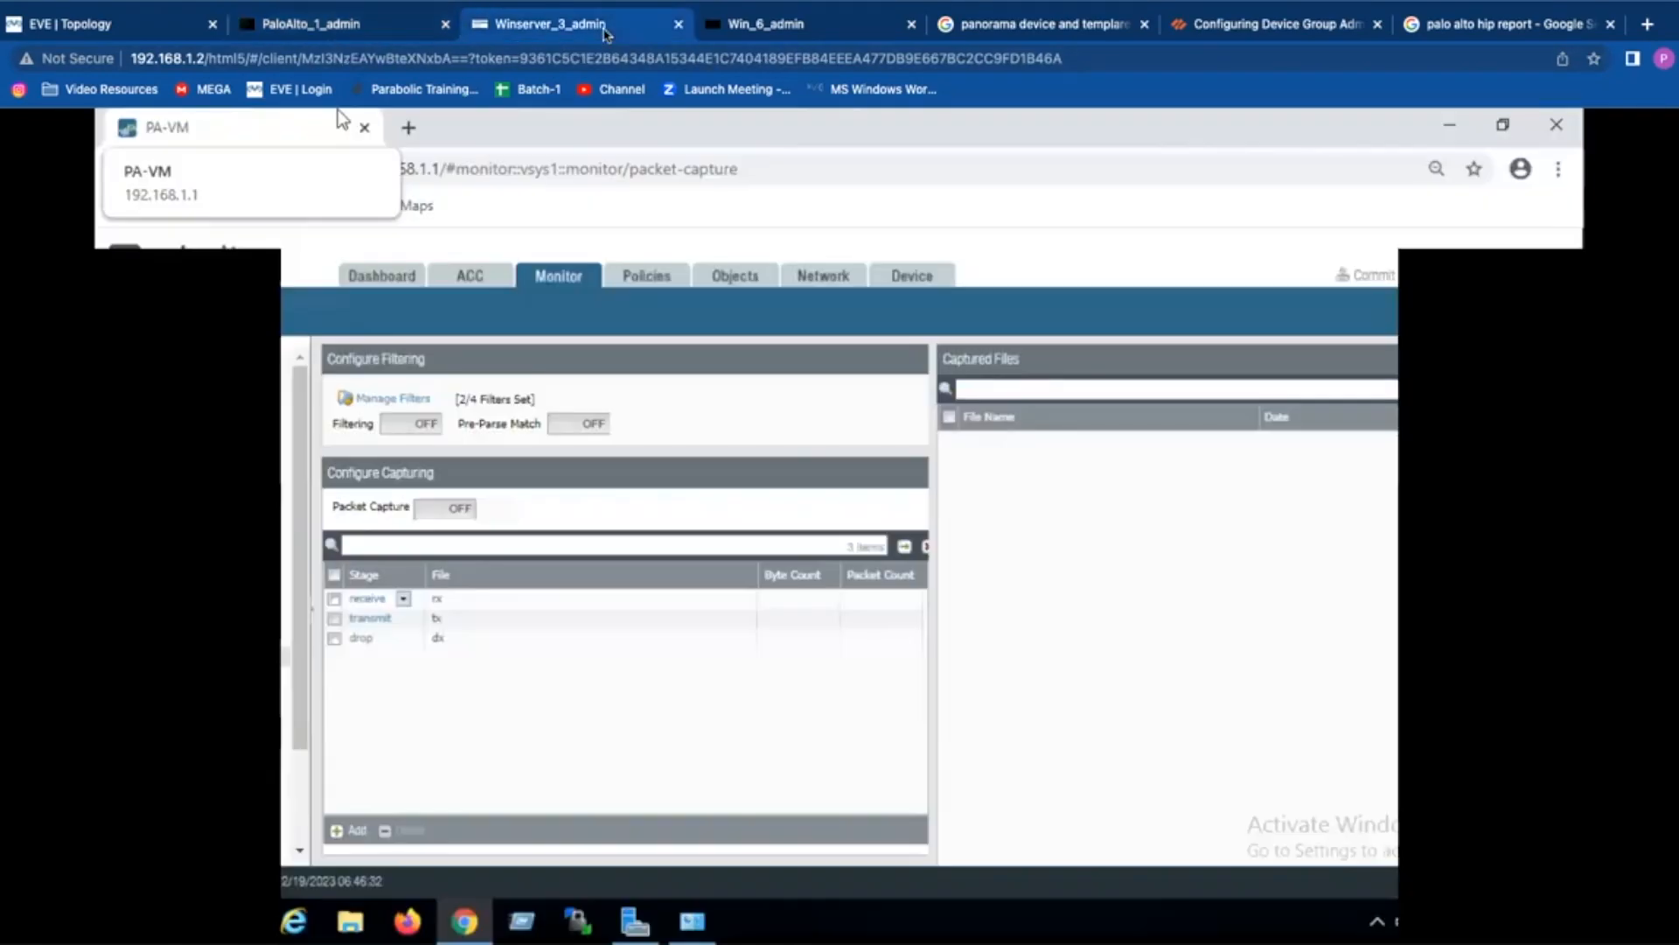
{"action": "left_click", "coordinate": [524, 24]}
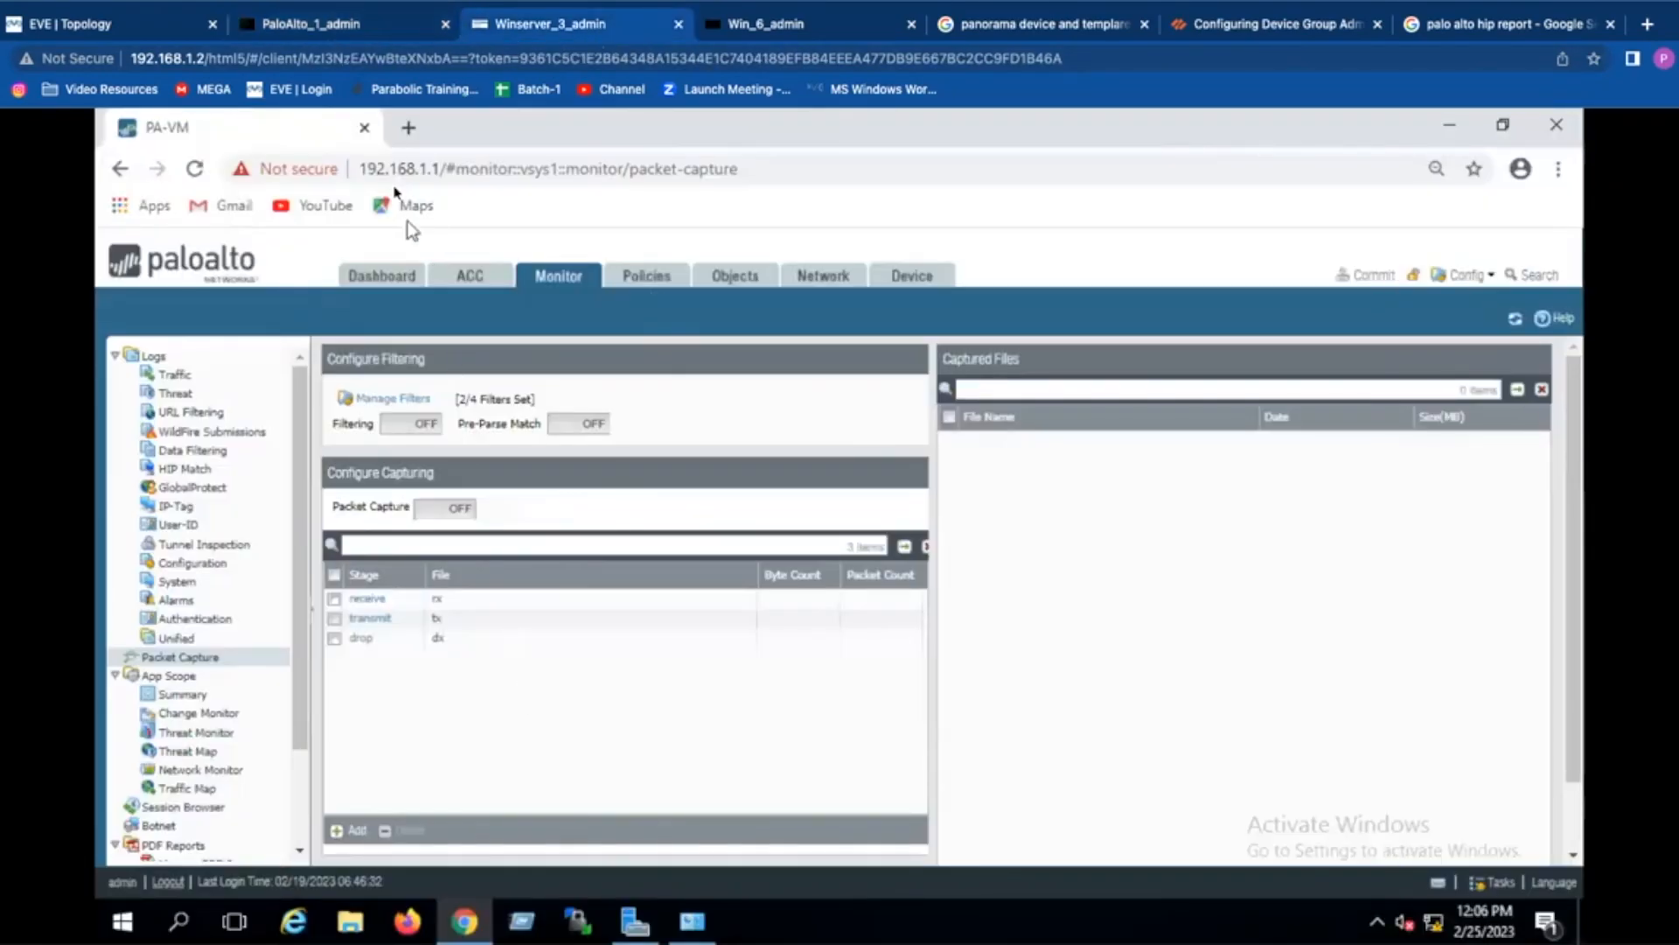
Step: Check the Packet Capture page: 2/4 filters, capture off, stages rx/tx/dx, no files; return to the console
{"action": "left_click", "coordinate": [340, 28]}
{"action": "left_click", "coordinate": [553, 32]}
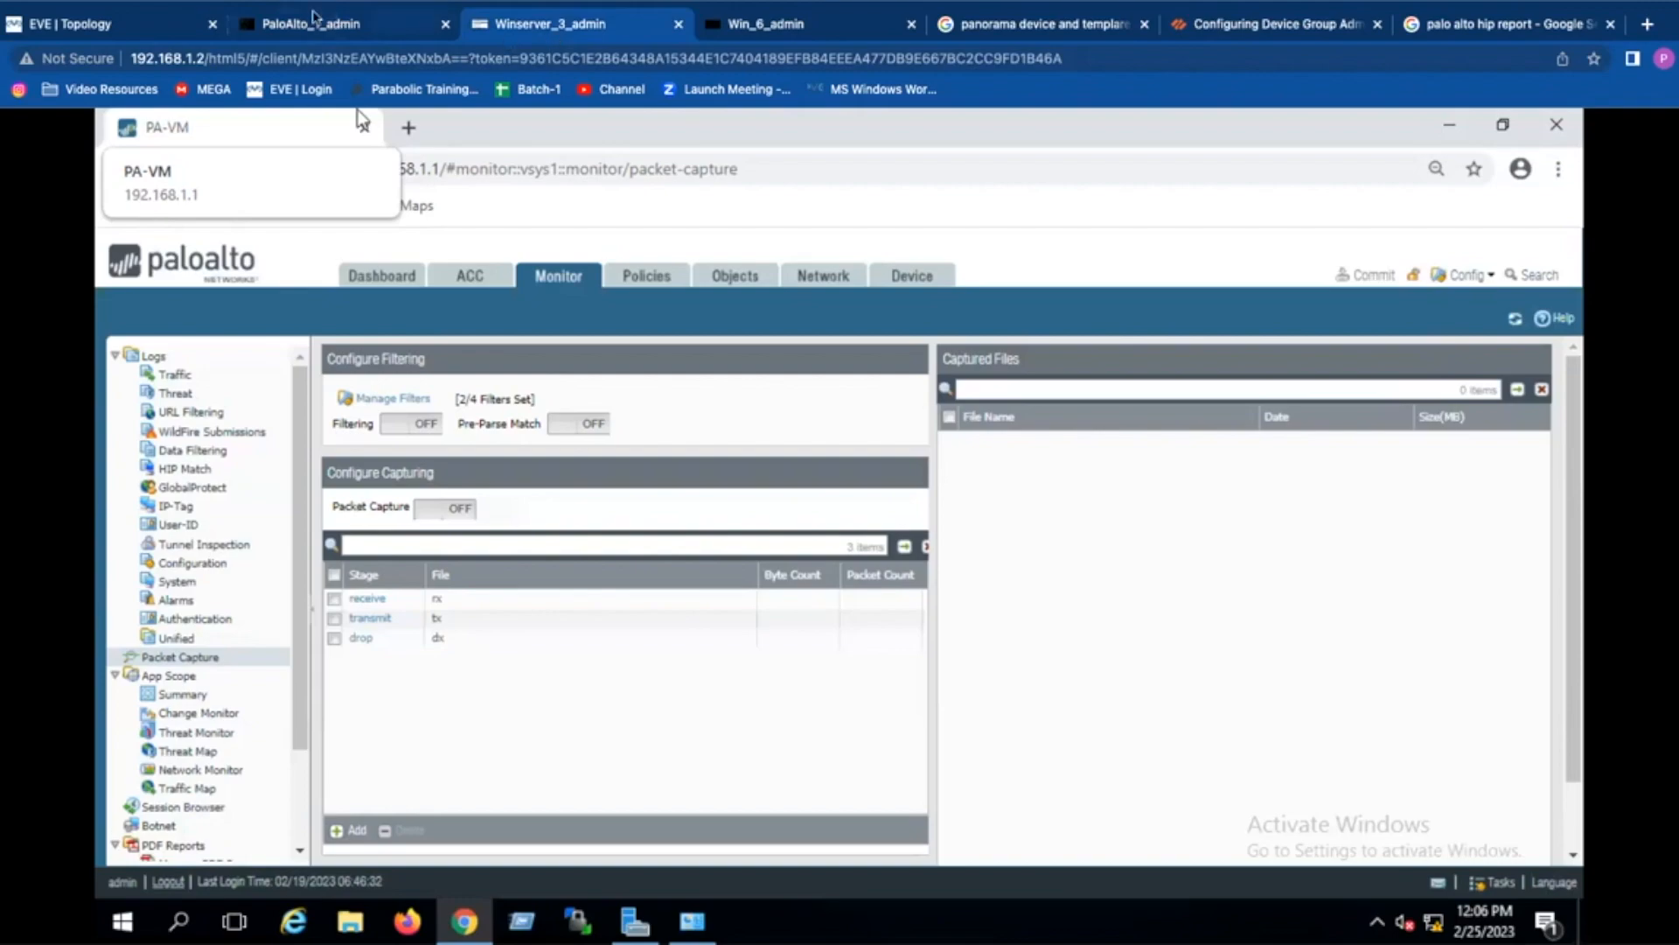
{"action": "left_click", "coordinate": [319, 27]}
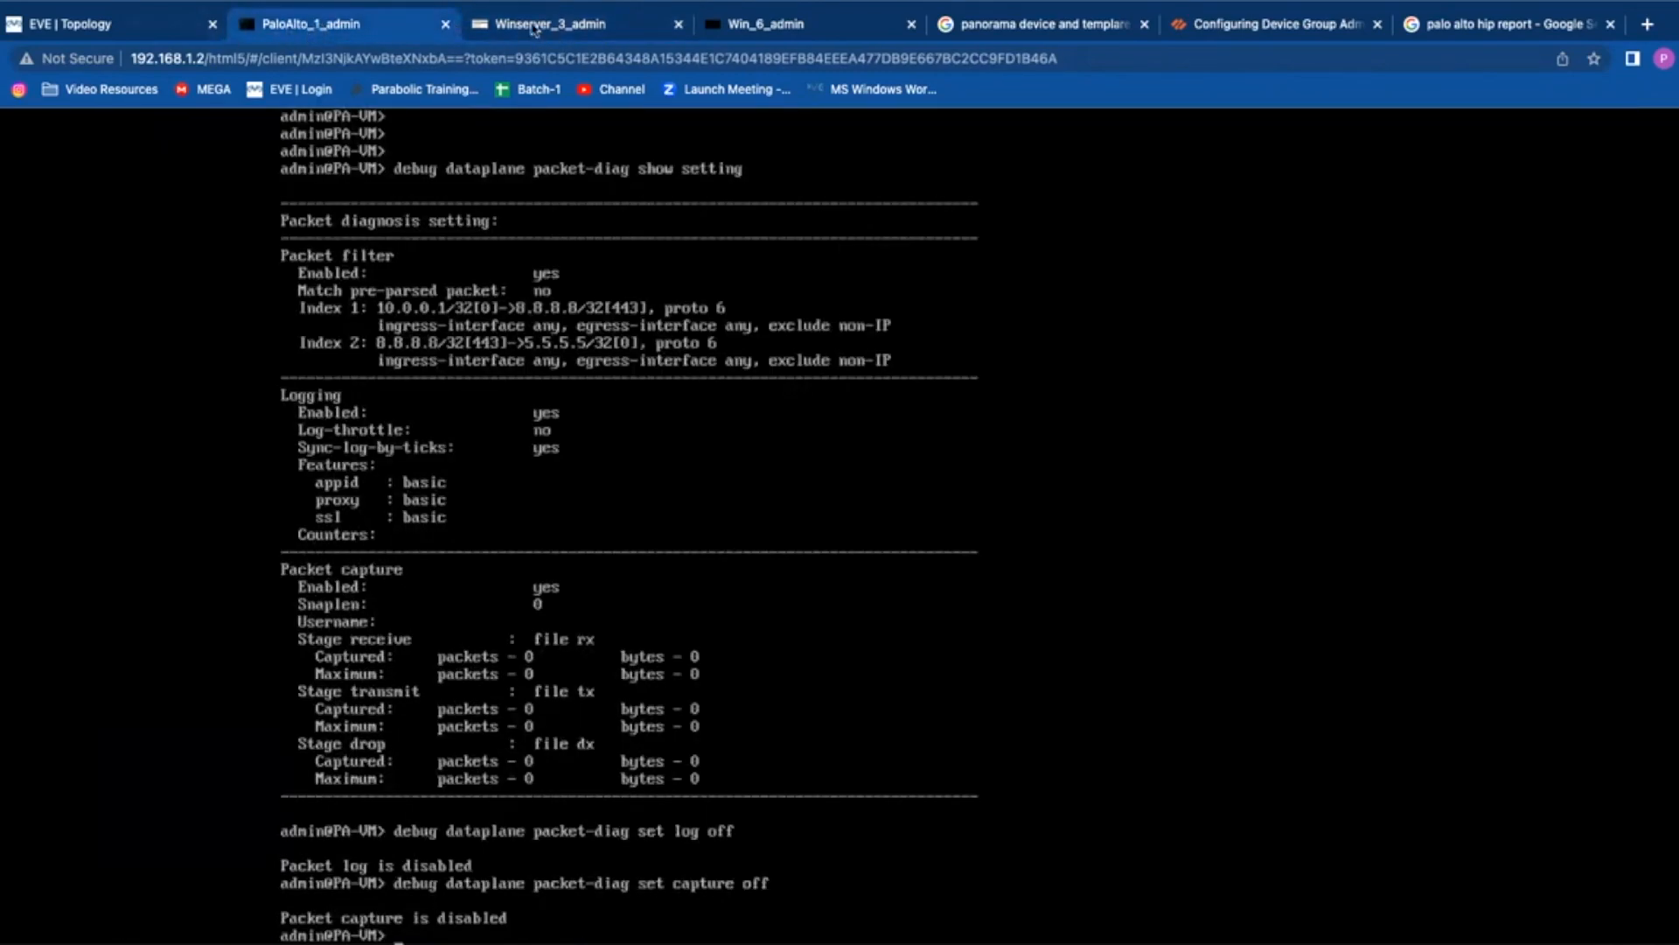
Step: Stop all nodes from the topology's More actions menu, leaving the PaloAlto console disconnected
{"action": "left_click", "coordinate": [145, 26]}
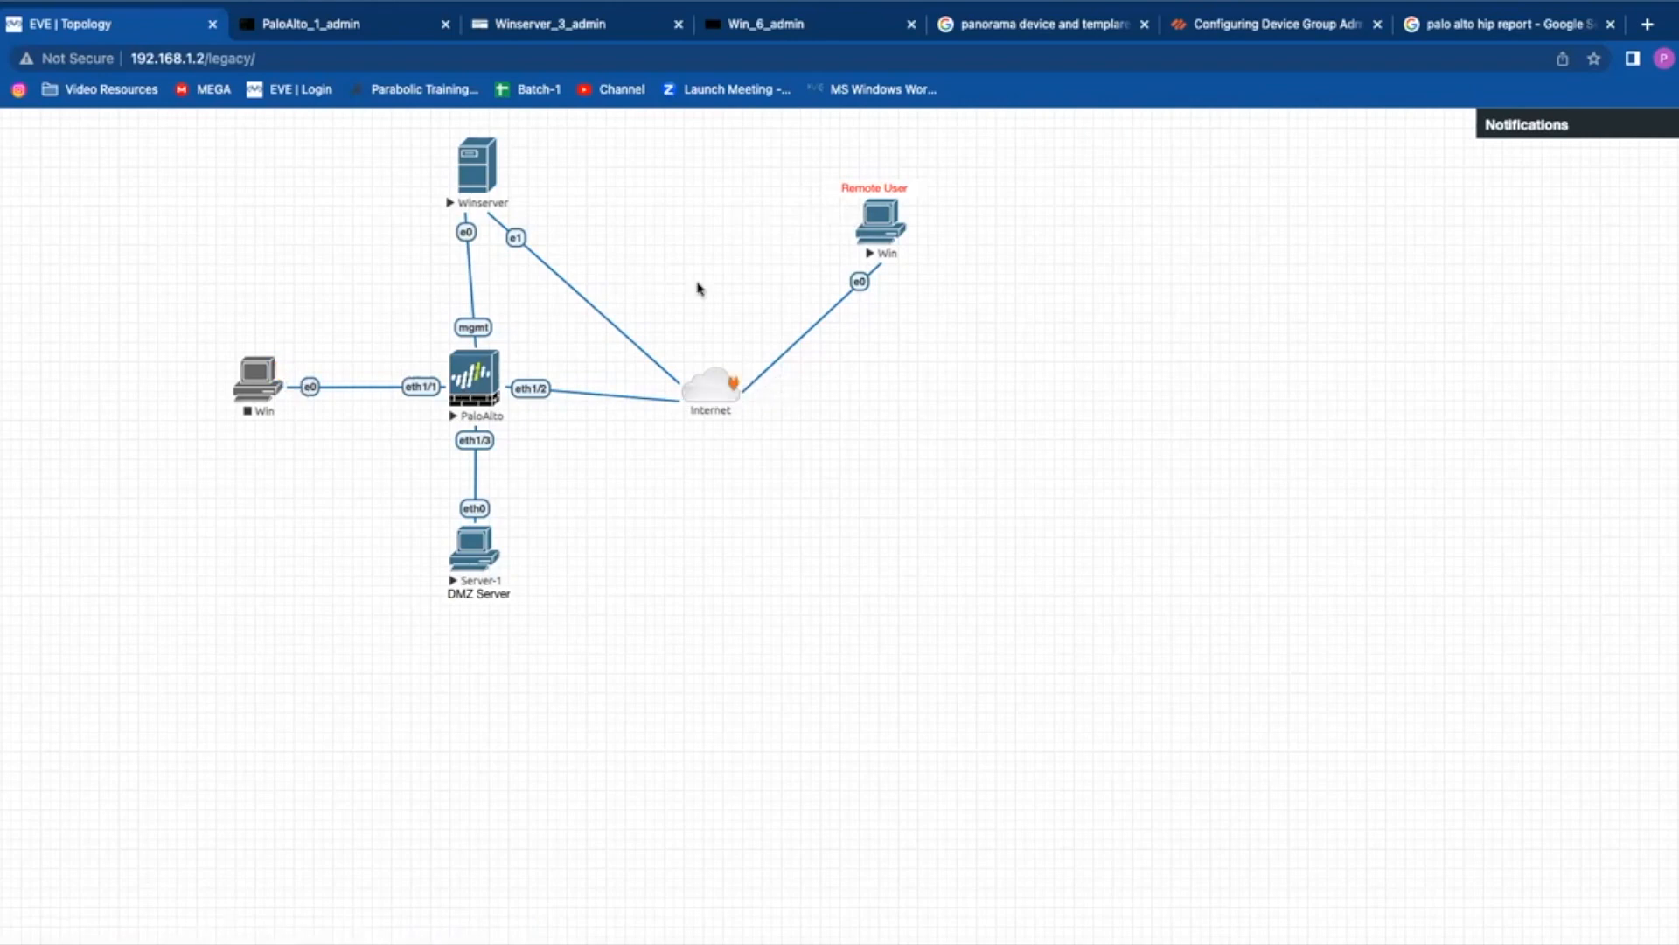
{"action": "mouse_move", "coordinate": [4, 350]}
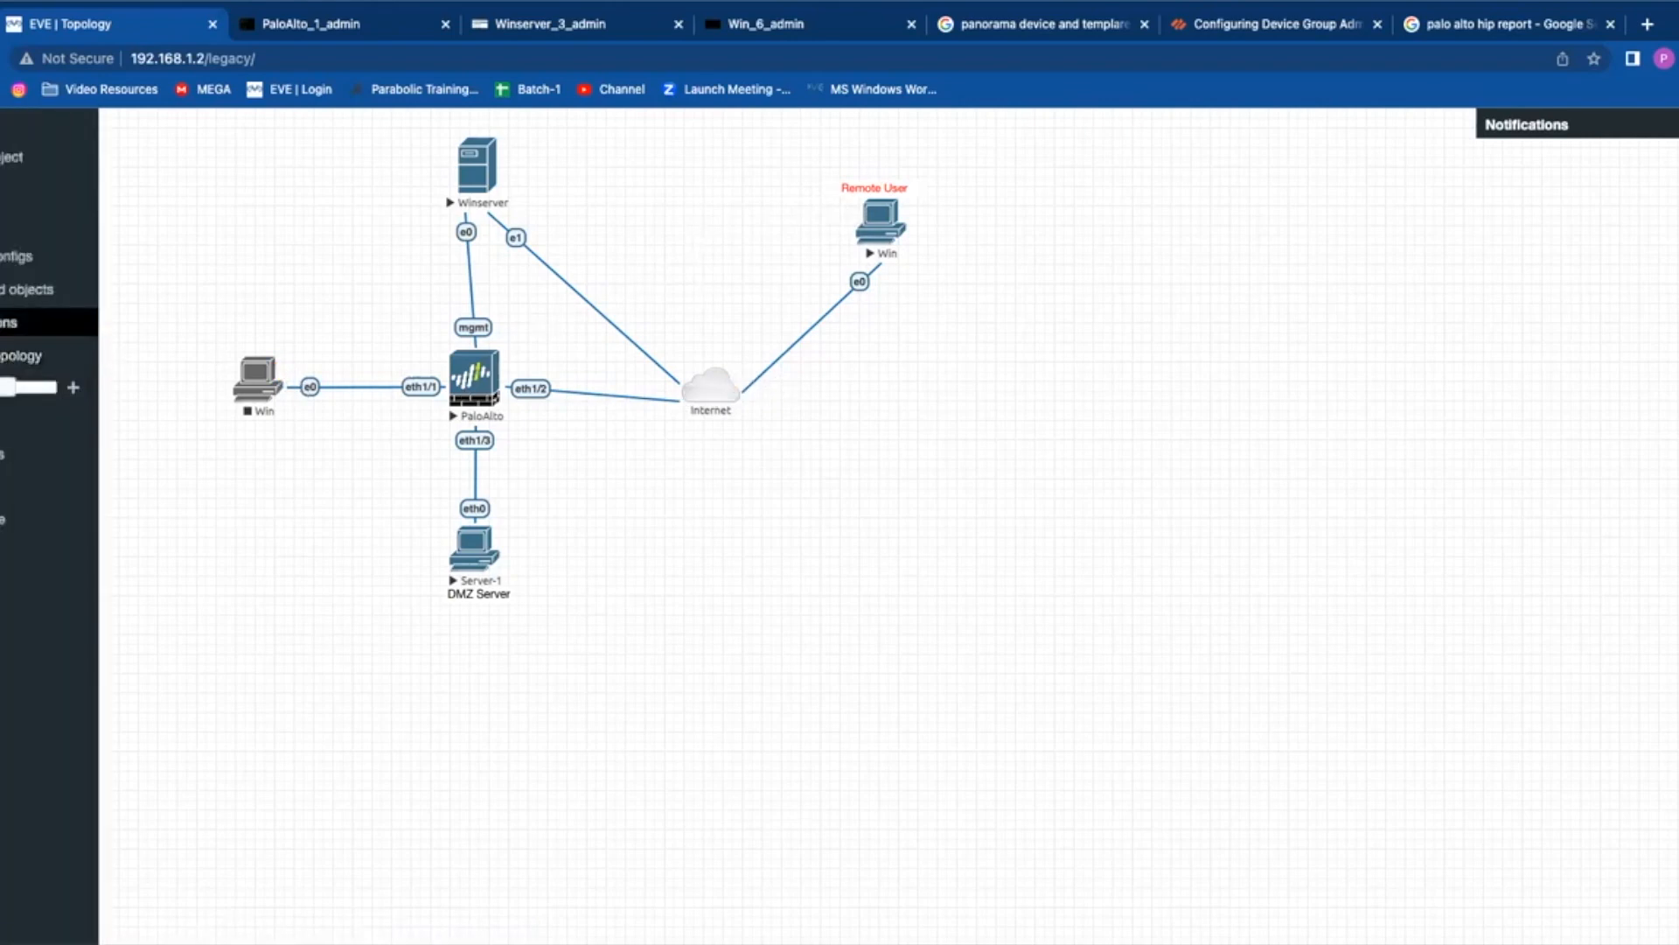
{"action": "mouse_move", "coordinate": [17, 322]}
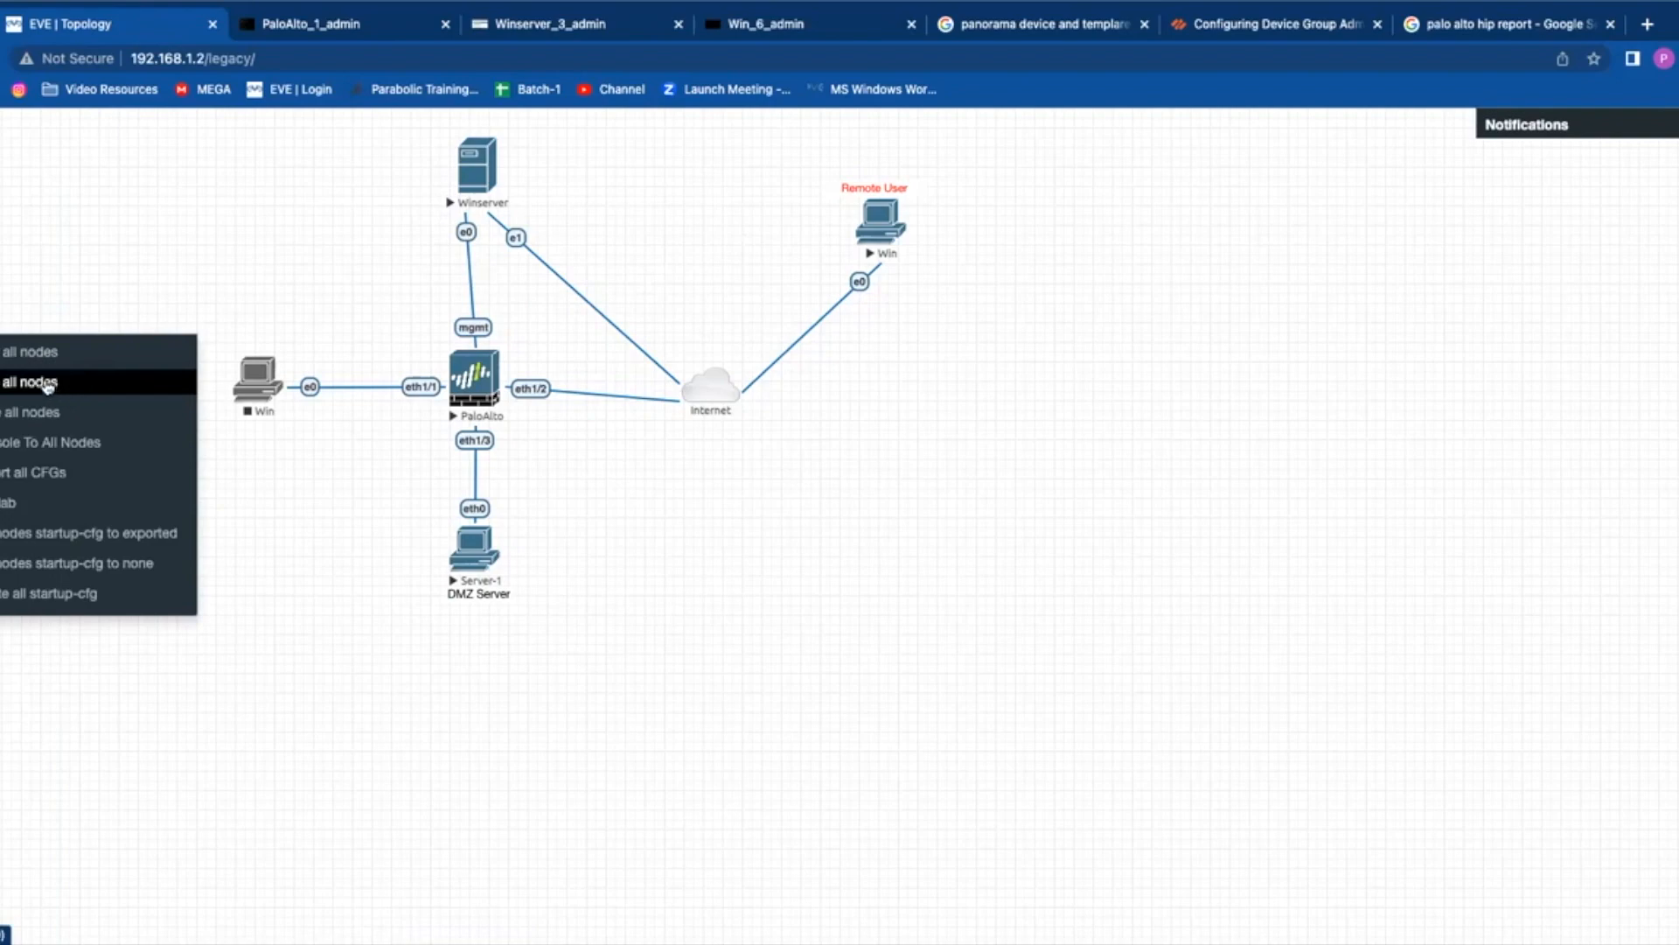
{"action": "left_click", "coordinate": [49, 383]}
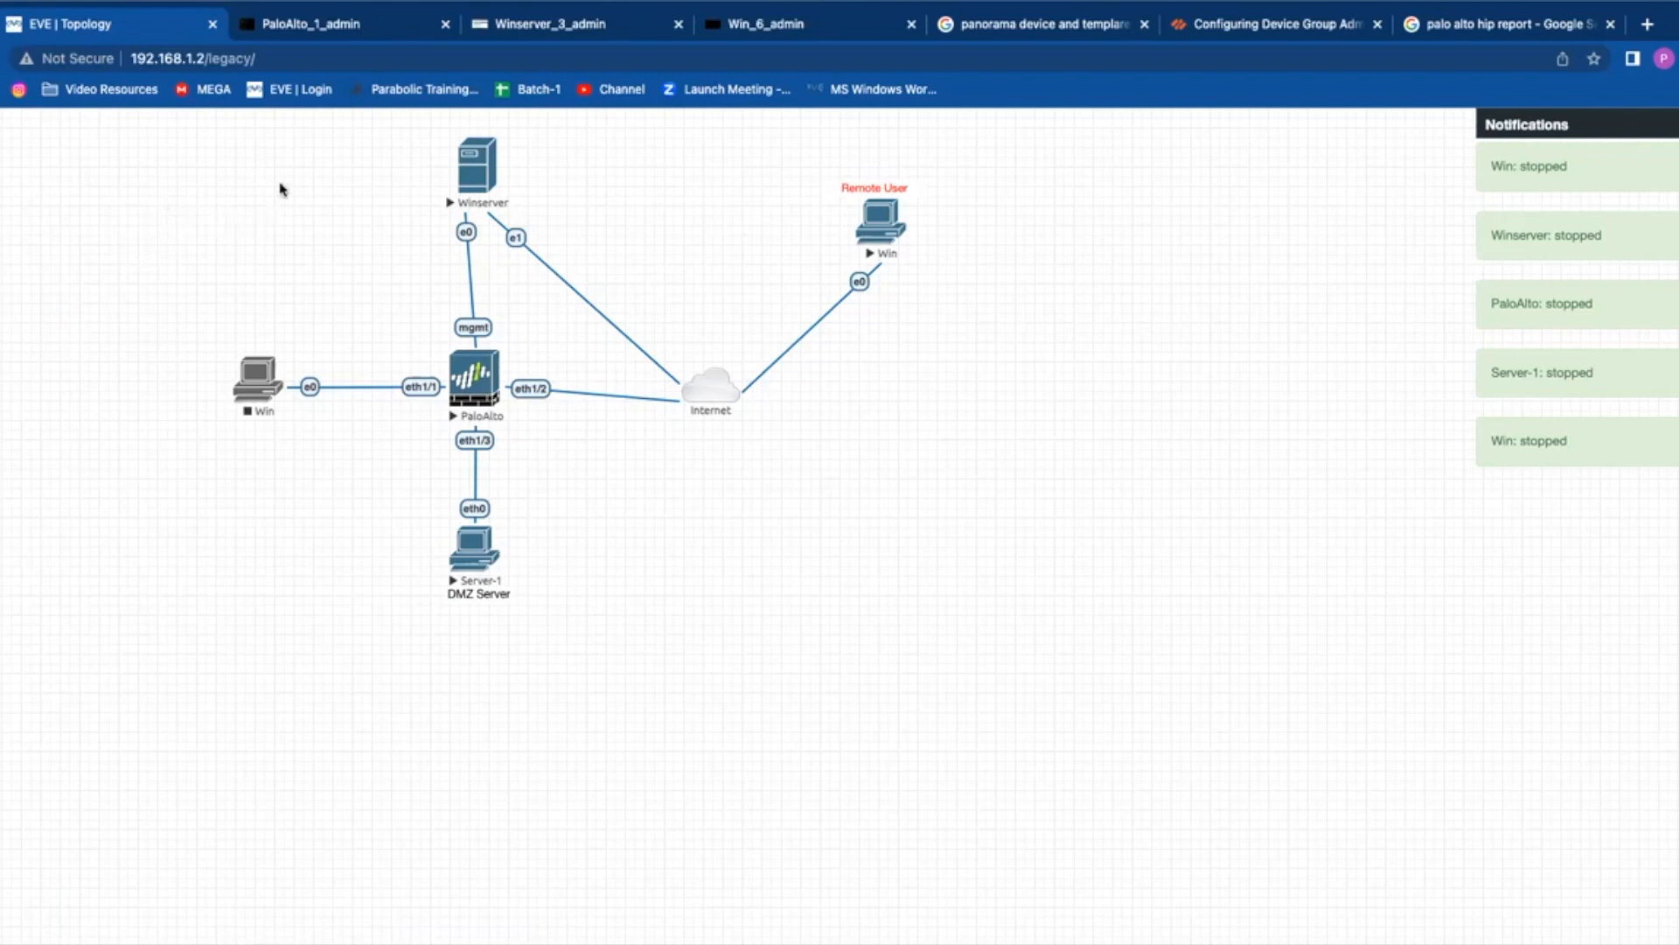
{"action": "key", "text": "ctrl+Tab"}
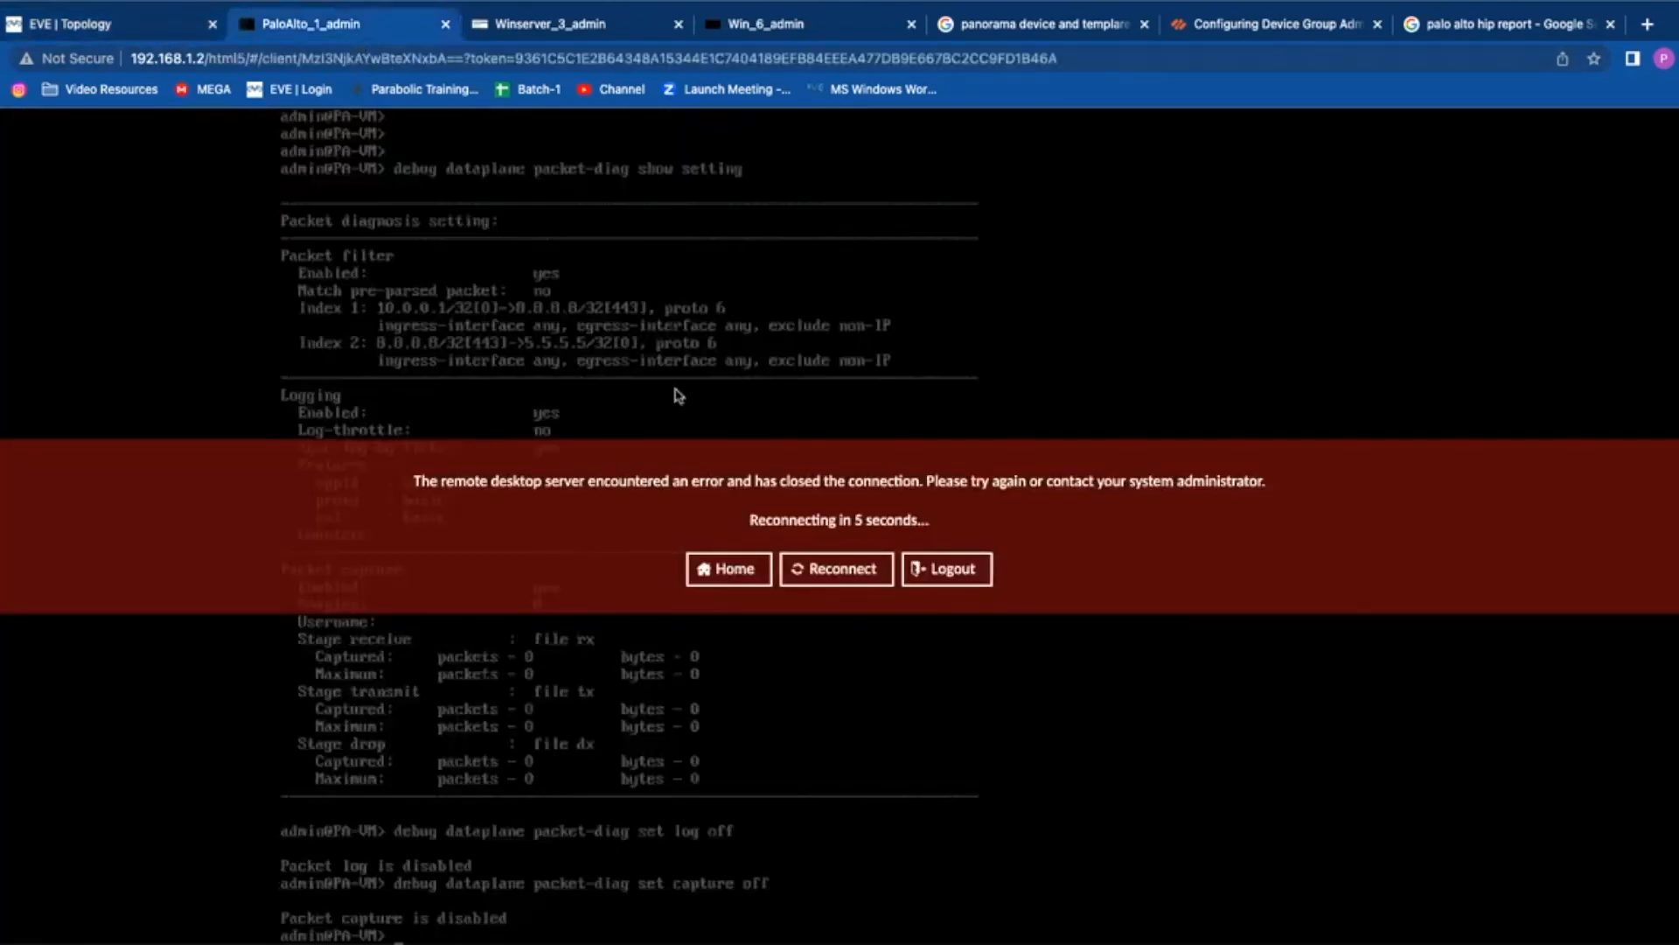
Step: Close the PaloAlto, Winserver and Win console tabs
{"action": "left_click", "coordinate": [445, 24]}
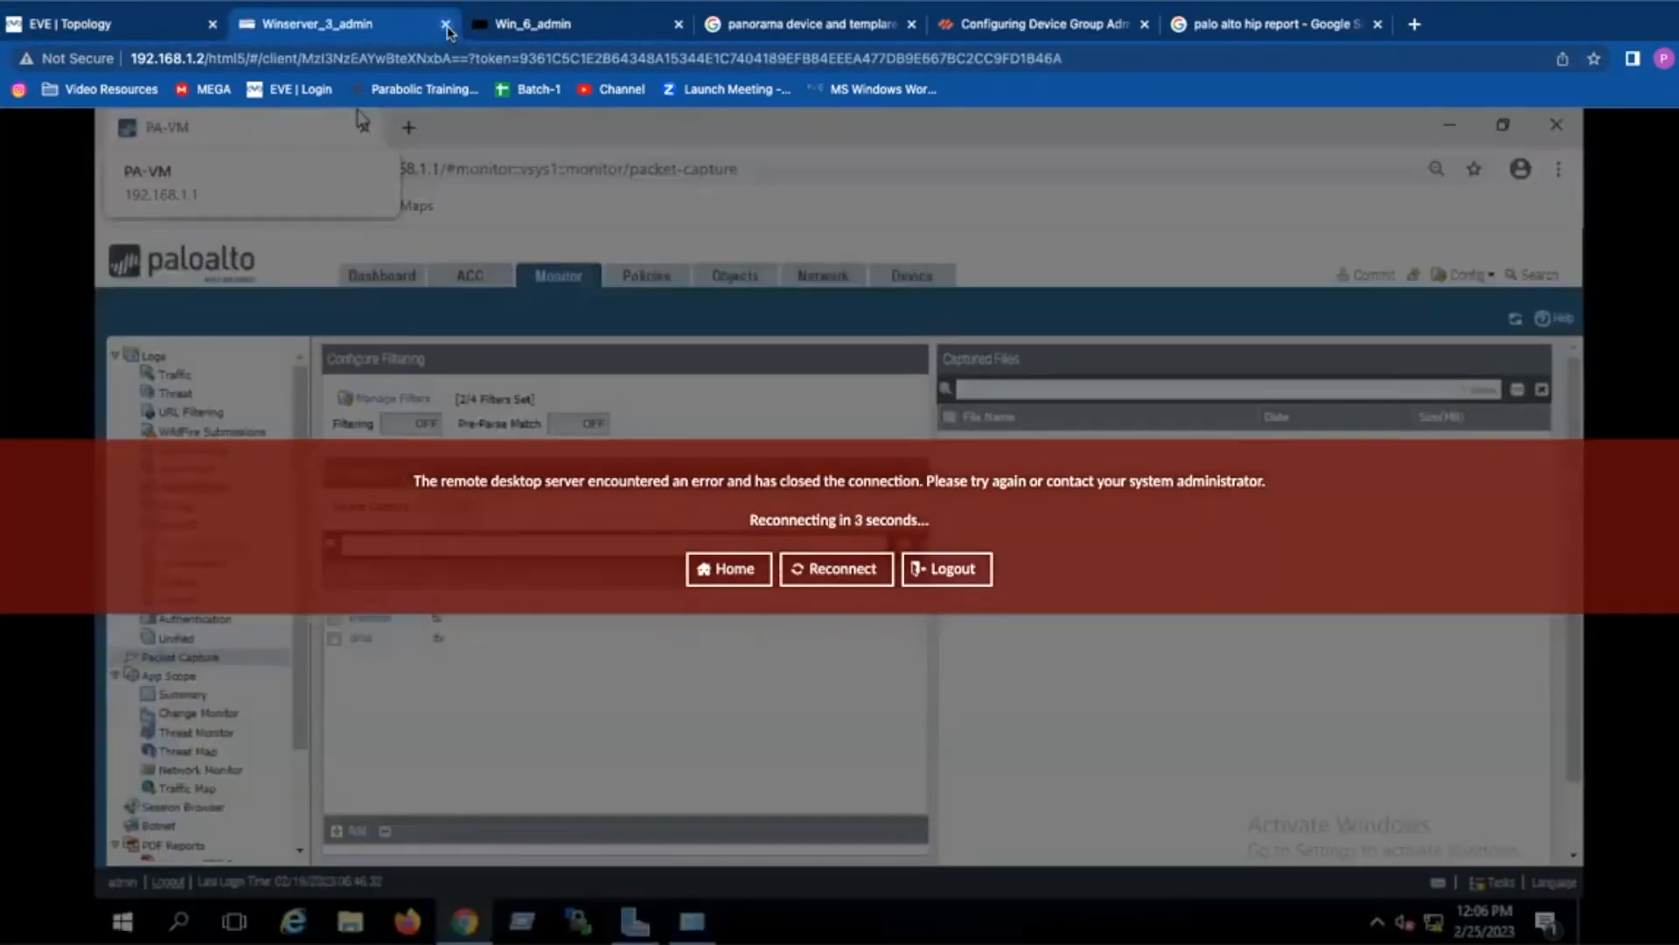
{"action": "left_click", "coordinate": [446, 26]}
{"action": "left_click", "coordinate": [445, 24]}
Step: Open the SSL Decryption.unl lab from the Main menu file list
{"action": "left_click", "coordinate": [63, 25]}
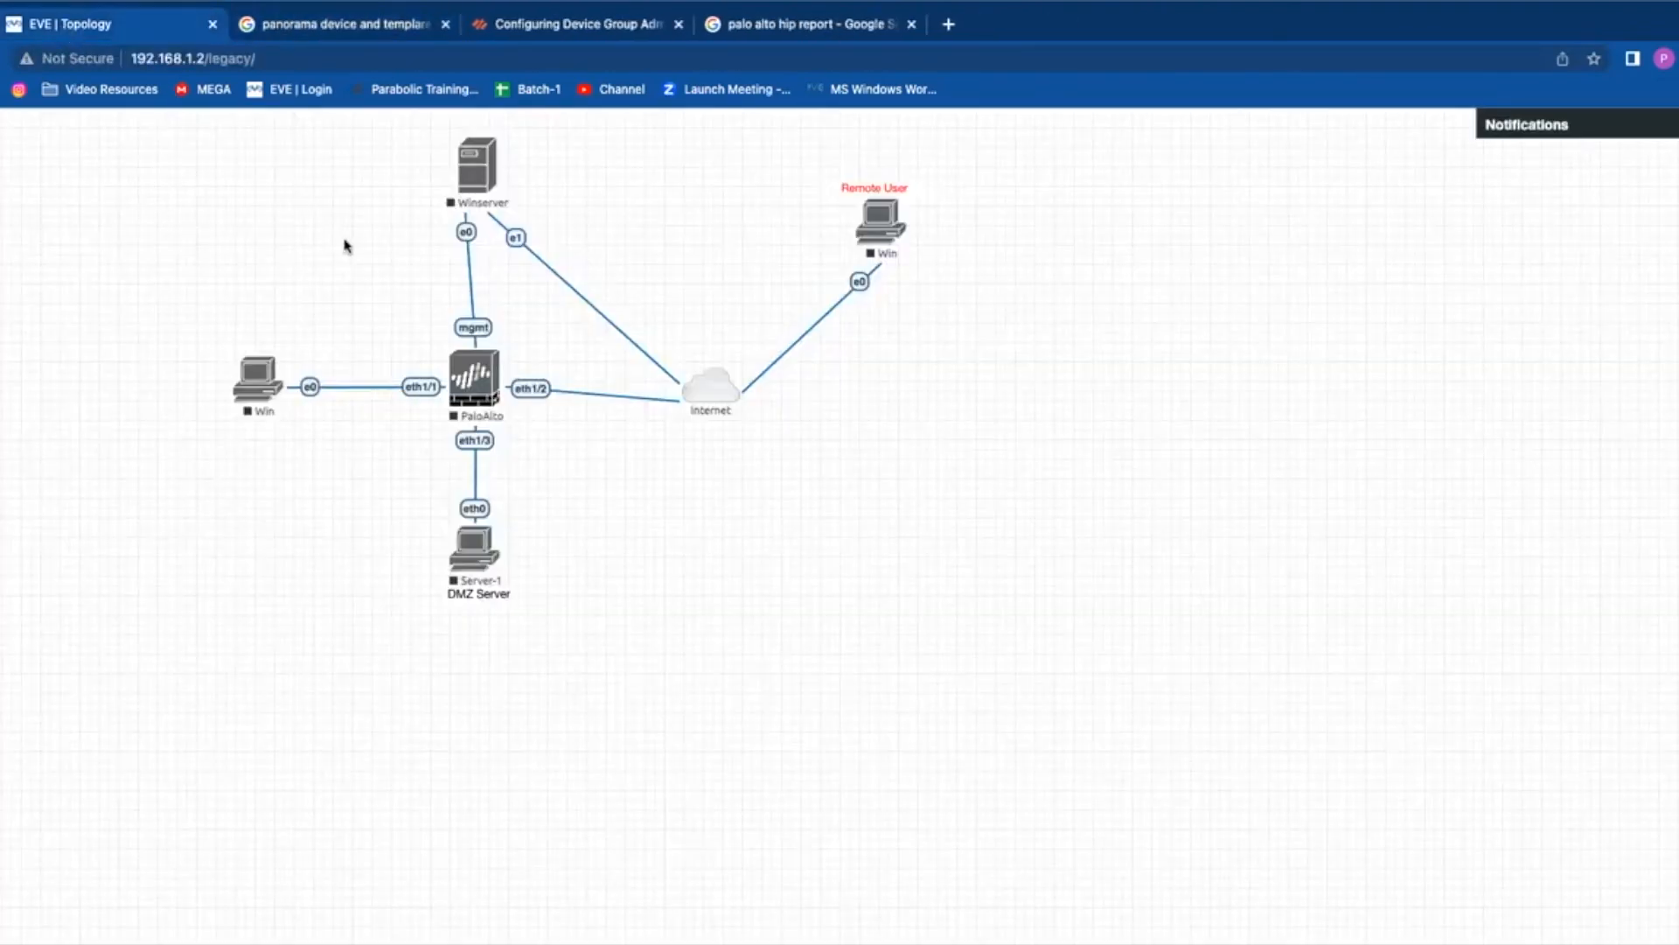
{"action": "left_click", "coordinate": [42, 550]}
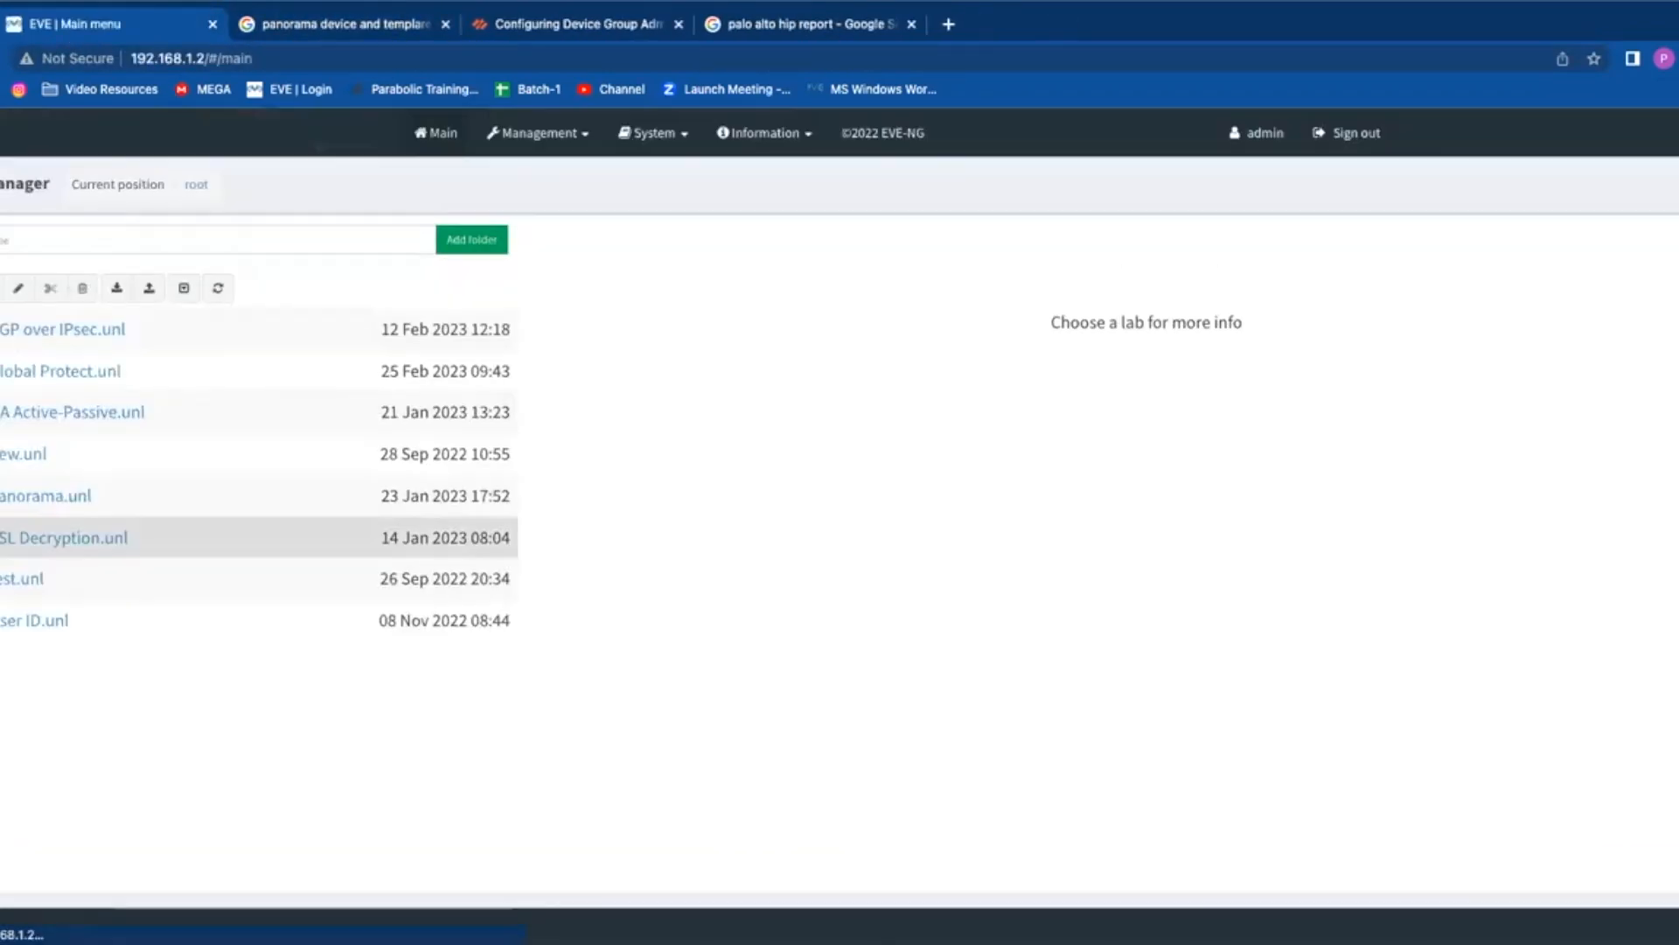
{"action": "left_click", "coordinate": [44, 544]}
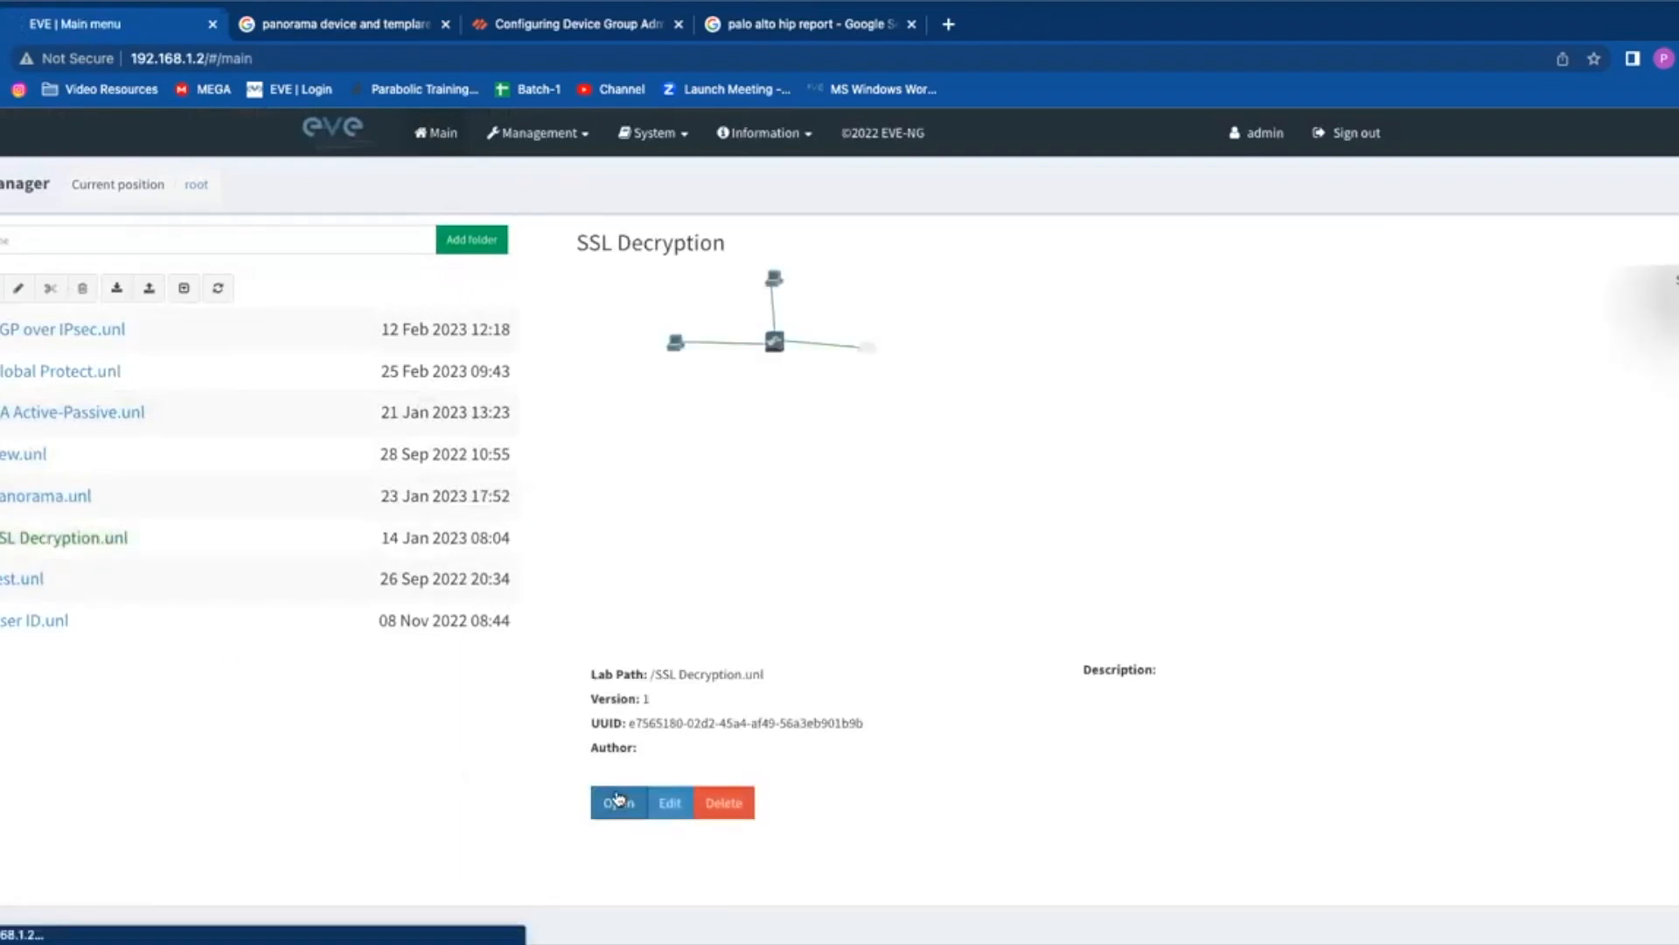
{"action": "left_click", "coordinate": [618, 799]}
Step: Start all nodes of the SSL Decryption lab via More actions
{"action": "mouse_move", "coordinate": [2, 288]}
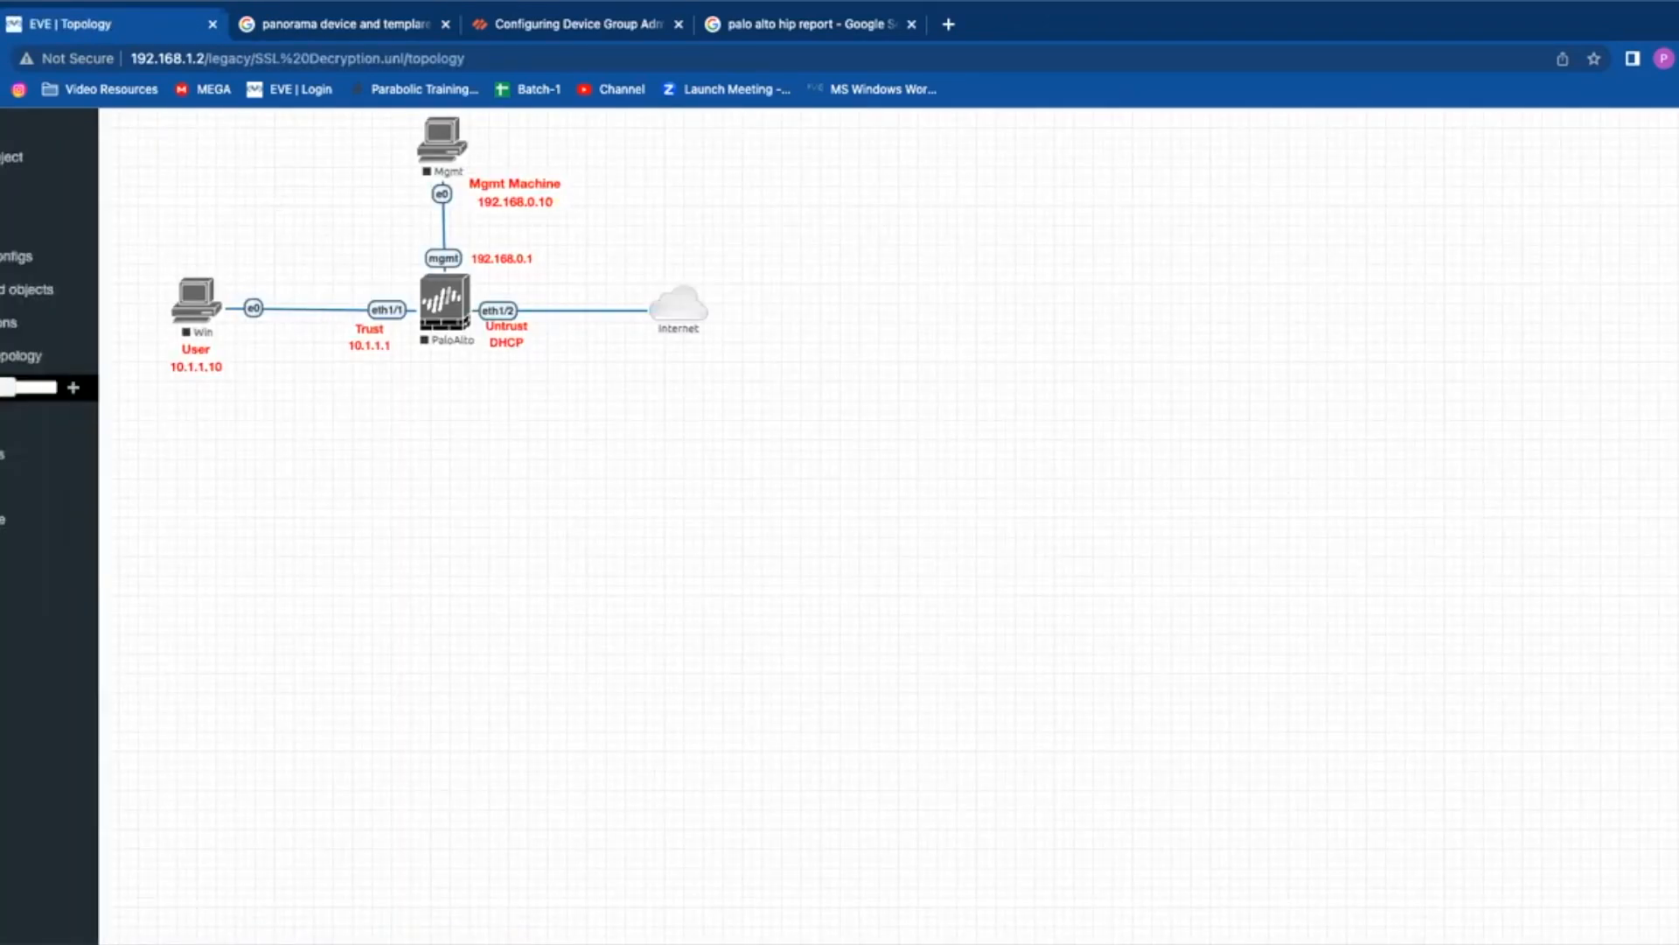
{"action": "left_click", "coordinate": [26, 385]}
{"action": "left_click", "coordinate": [26, 346]}
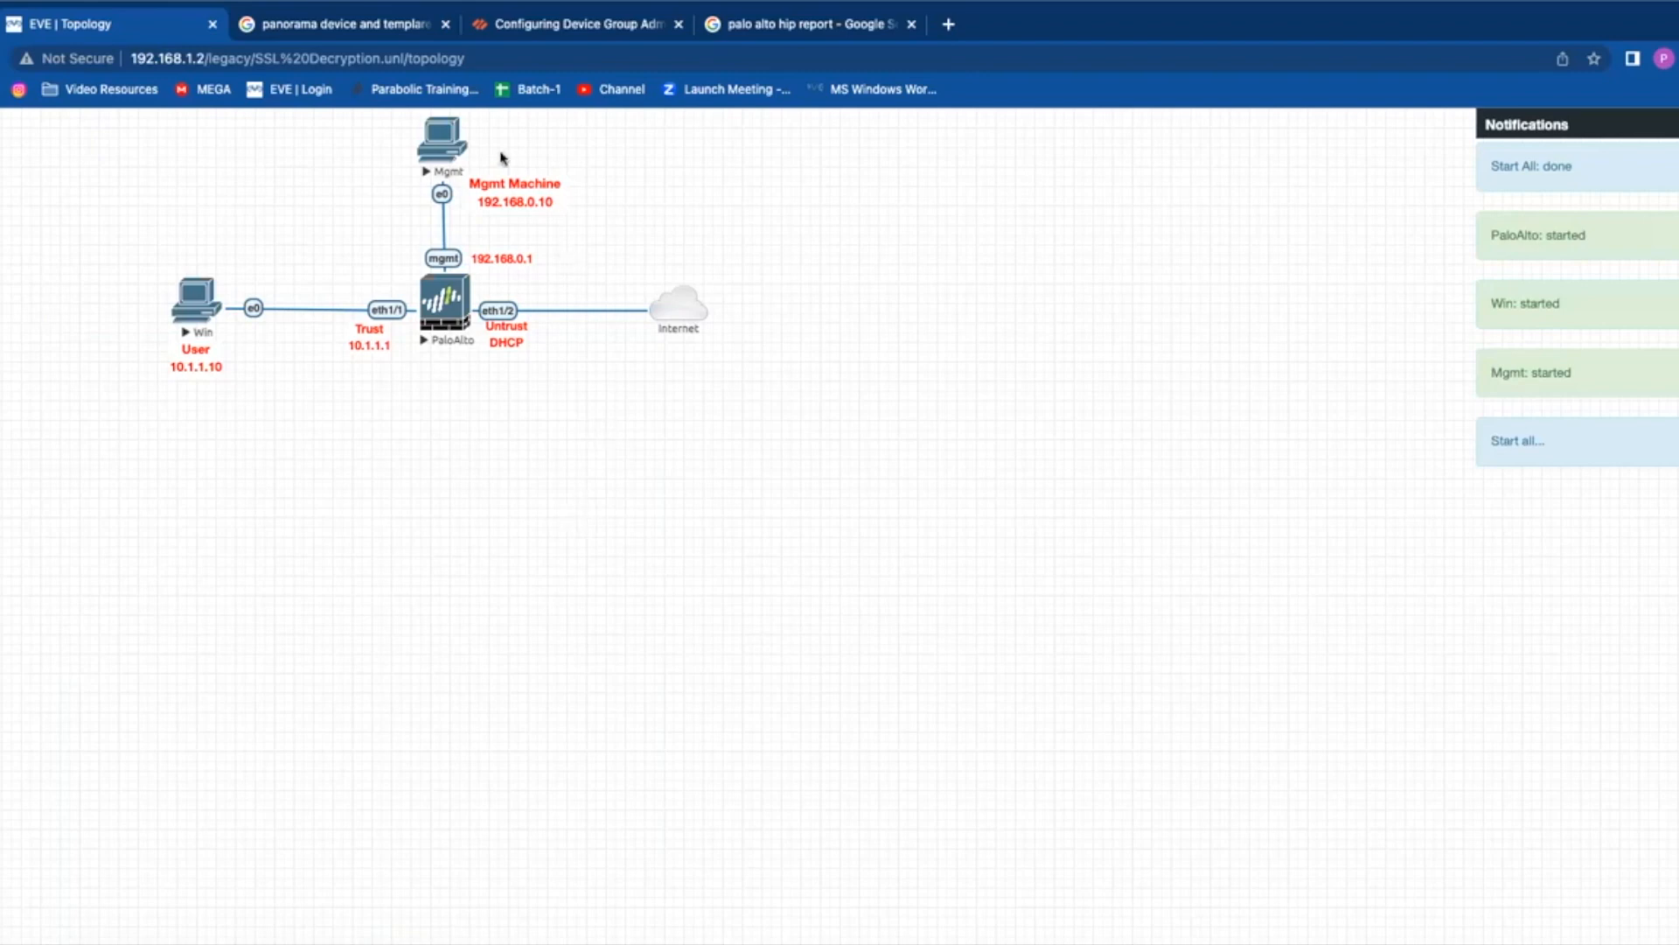
Step: Open the Mgmt machine's HTML5 console from its topology node
{"action": "left_click", "coordinate": [454, 151]}
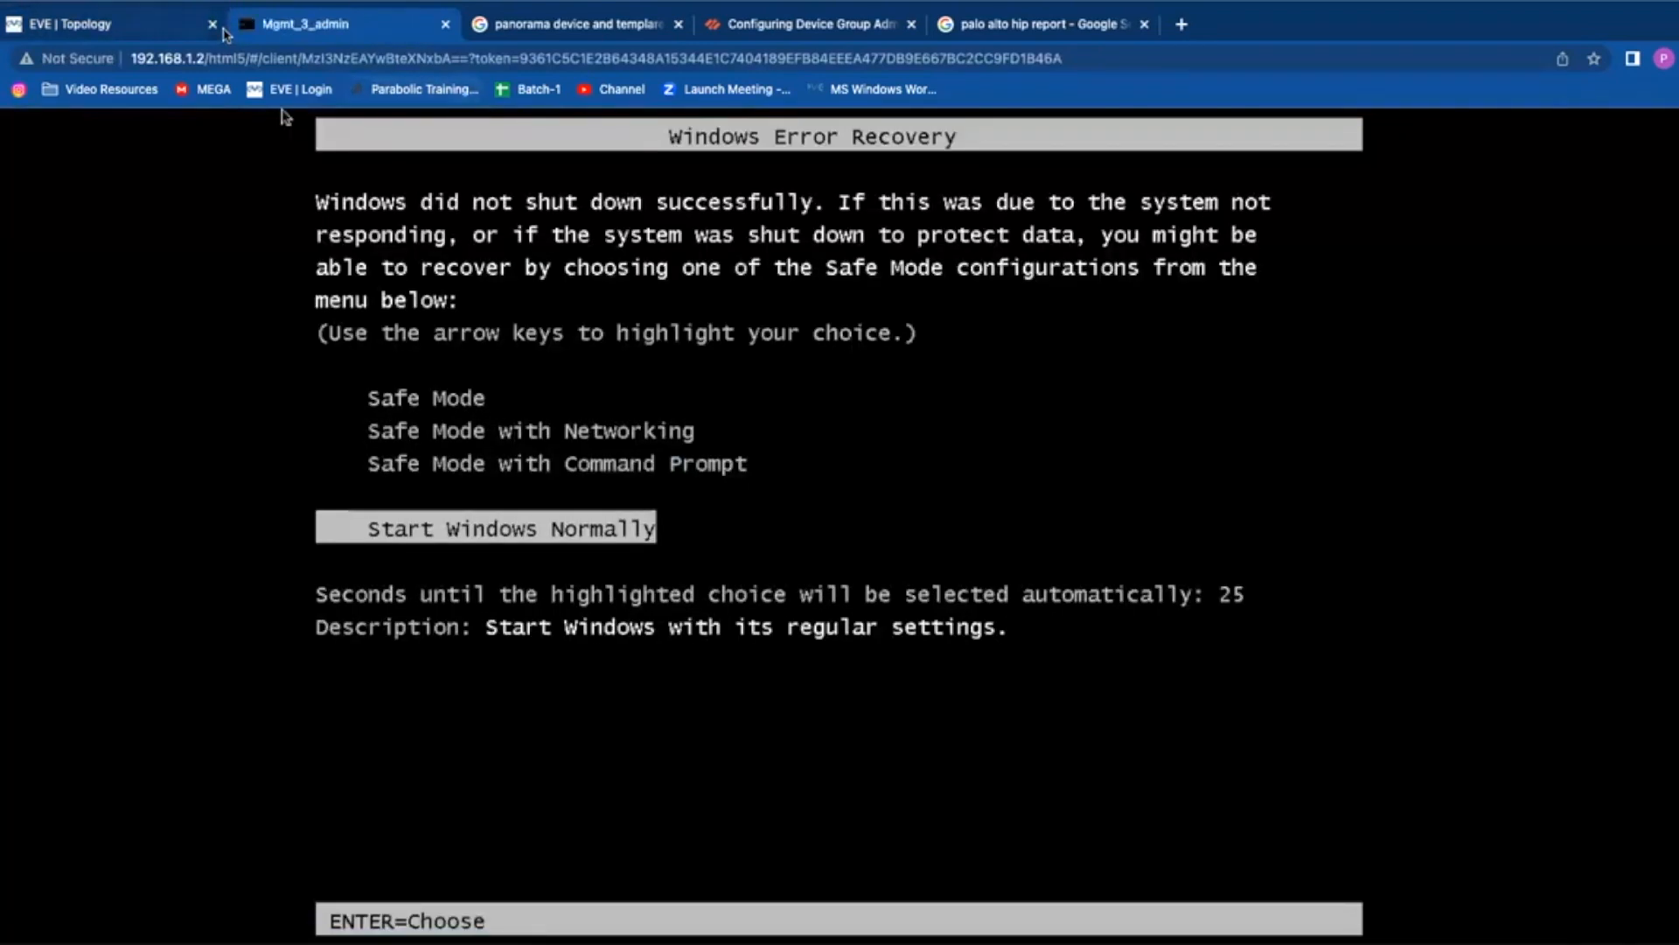
{"action": "left_click", "coordinate": [136, 25]}
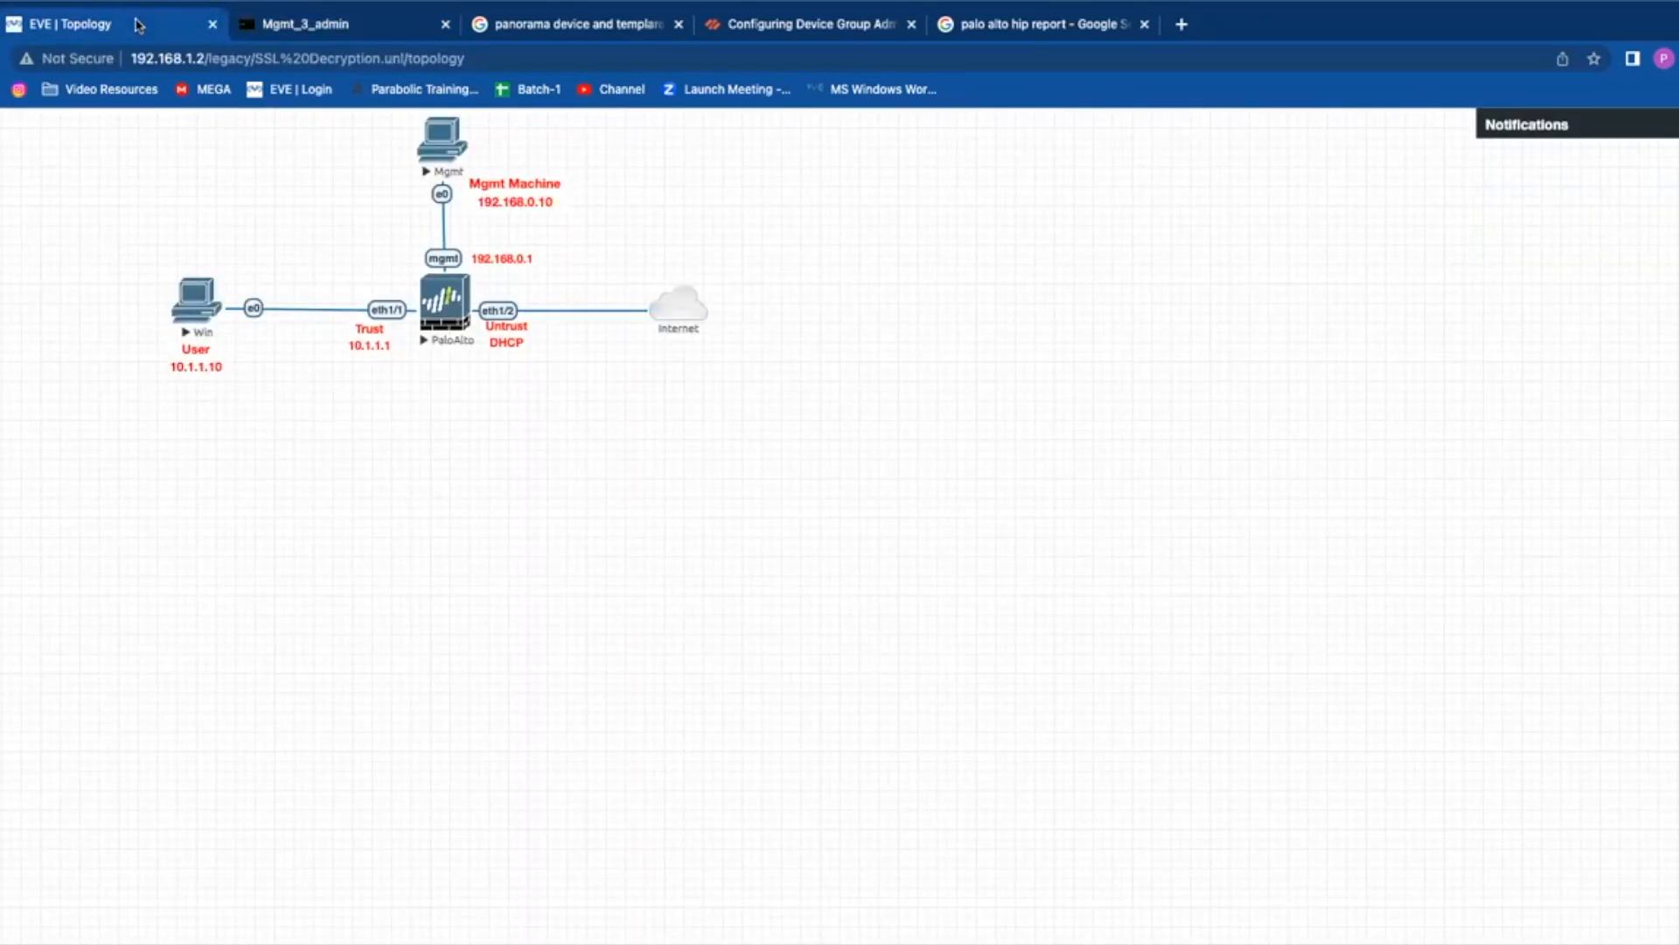
{"action": "mouse_move", "coordinate": [5, 359]}
{"action": "left_click", "coordinate": [332, 35]}
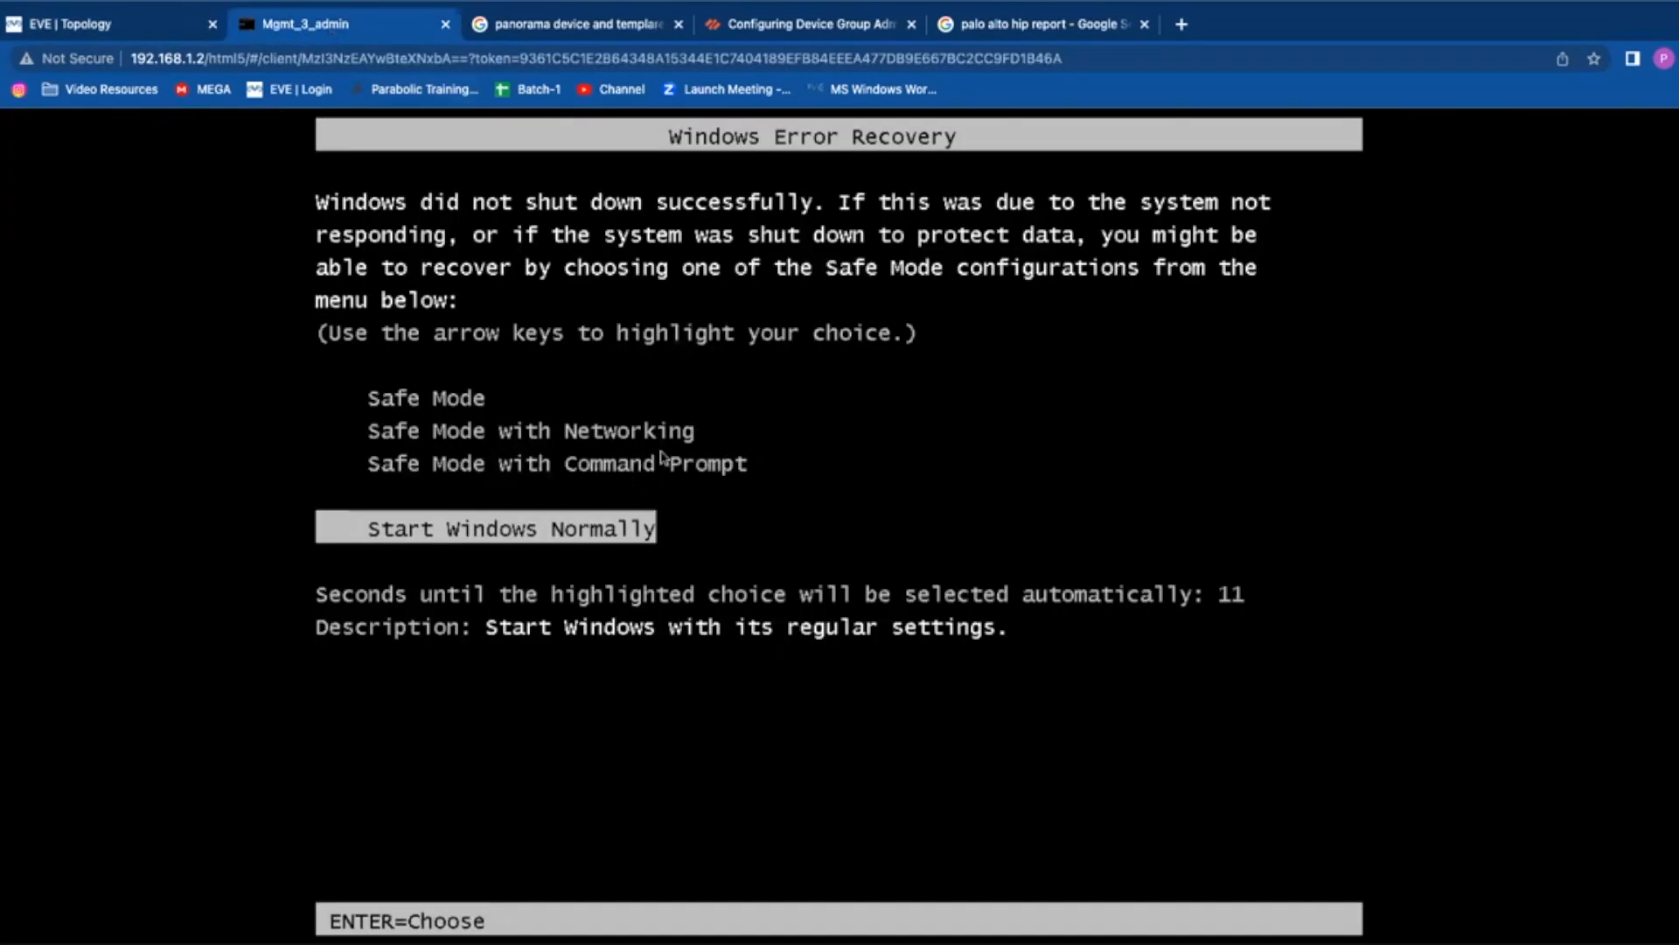
Step: Choose Start Windows Normally in the Windows Error Recovery menu on the Mgmt machine
{"action": "key", "text": "Return"}
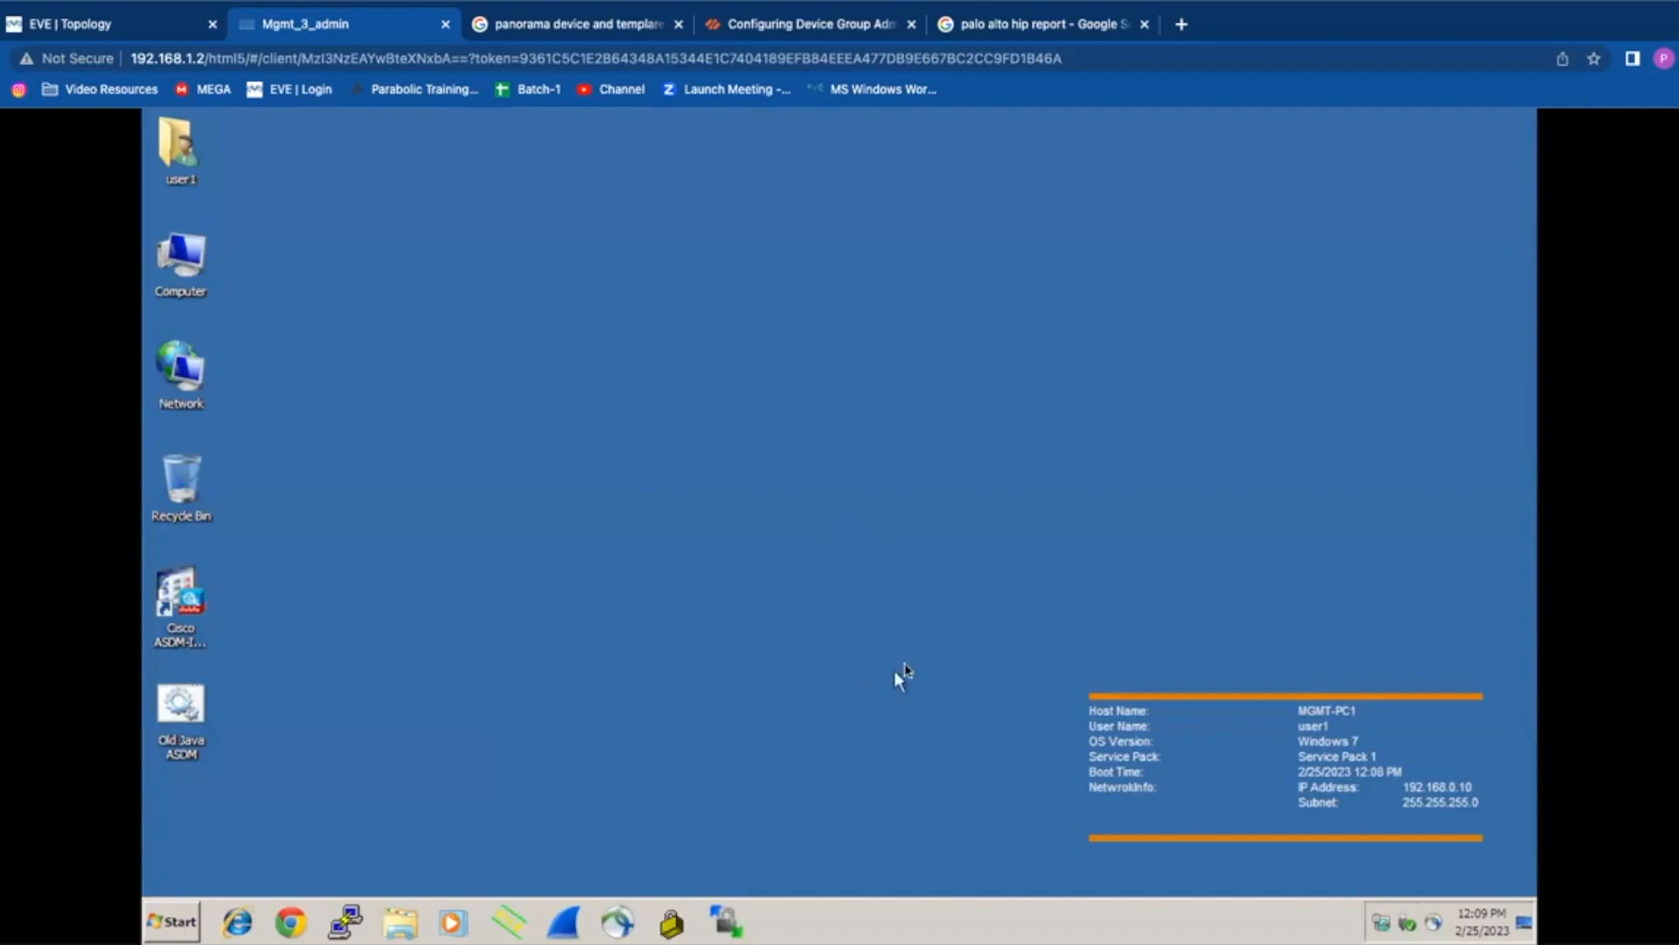
{"action": "left_click", "coordinate": [290, 932]}
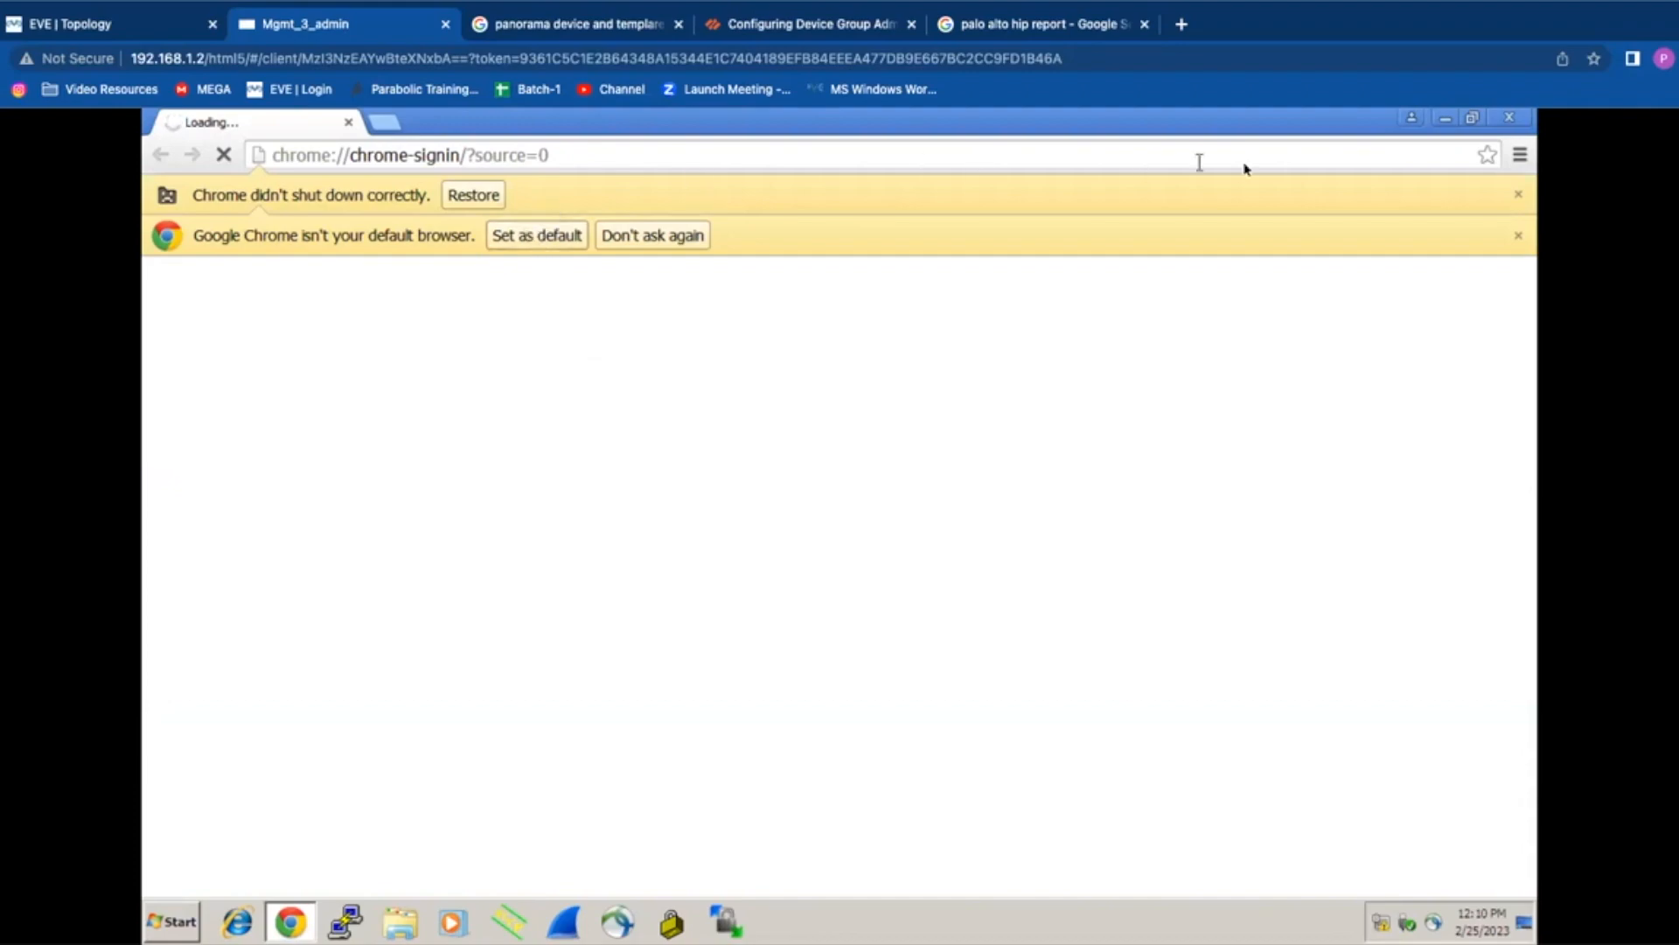
{"action": "left_click", "coordinate": [1519, 195]}
{"action": "left_click", "coordinate": [1519, 194]}
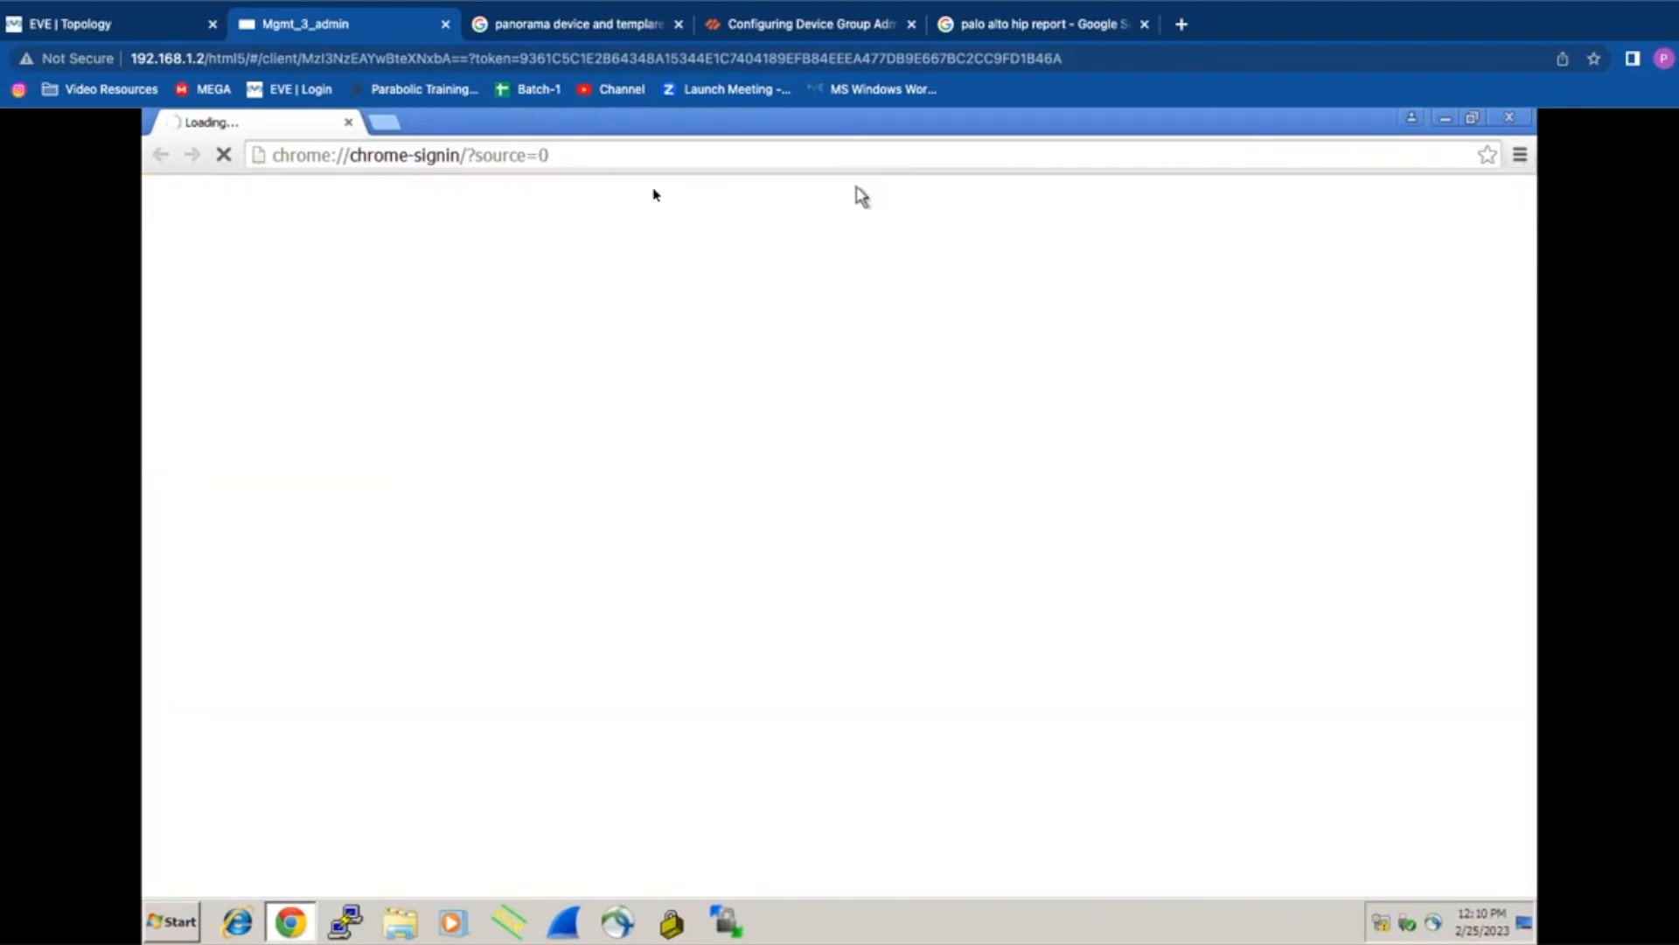
{"action": "left_click", "coordinate": [614, 159]}
{"action": "type", "text": "https://192.168.0.1"}
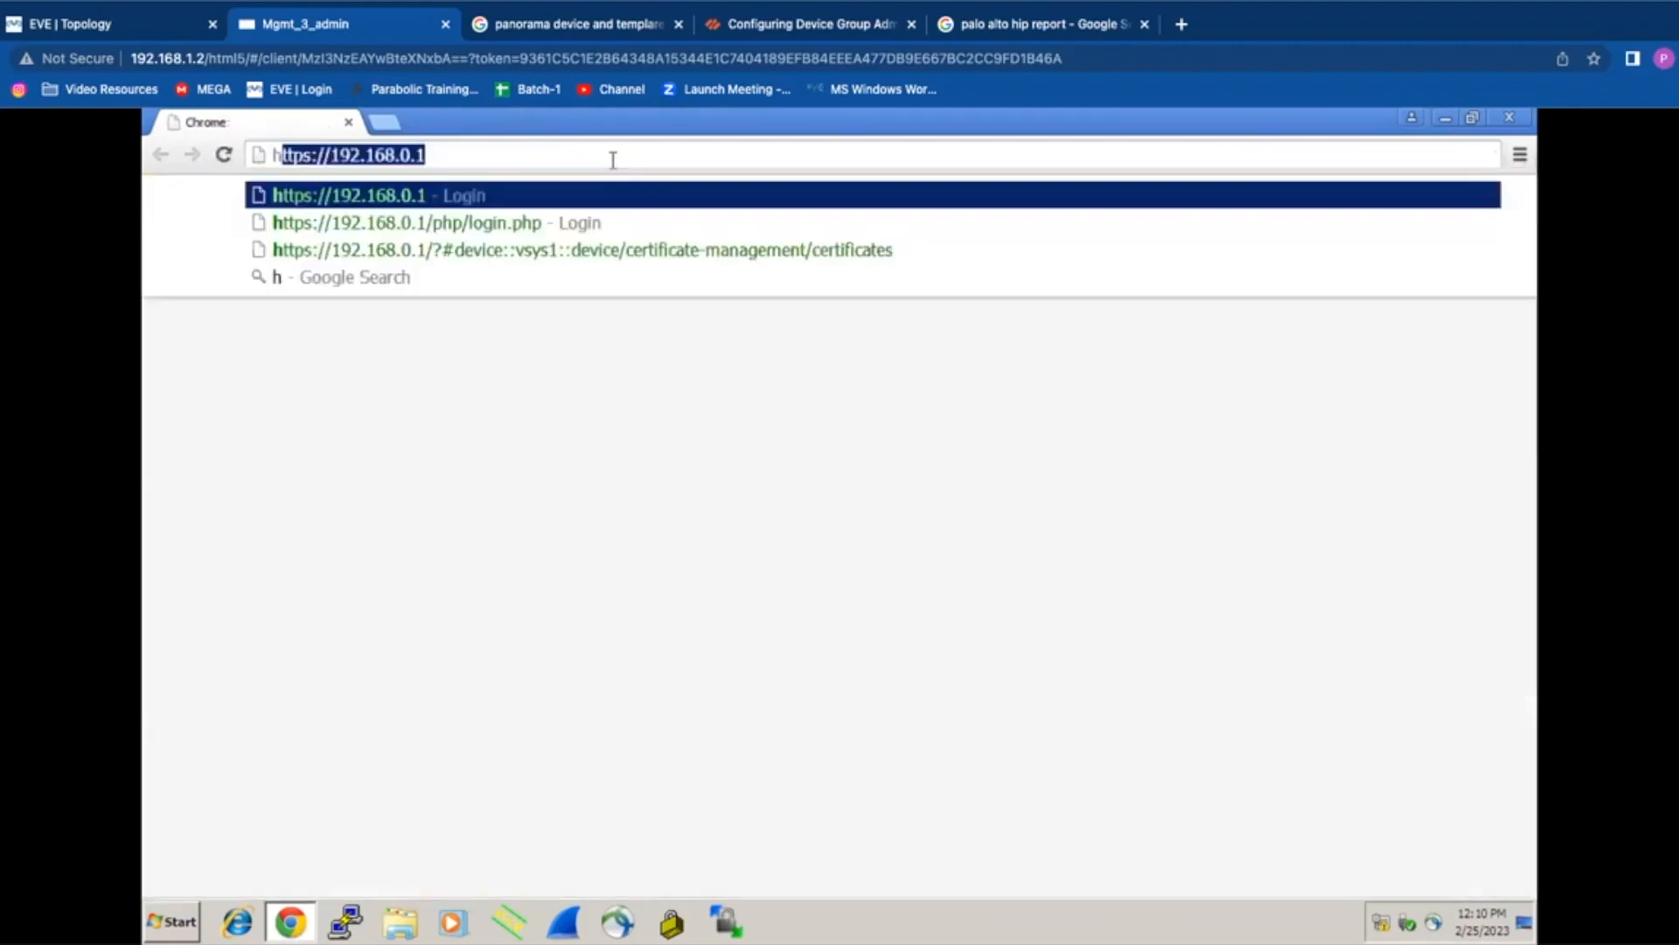
{"action": "key", "text": "Return"}
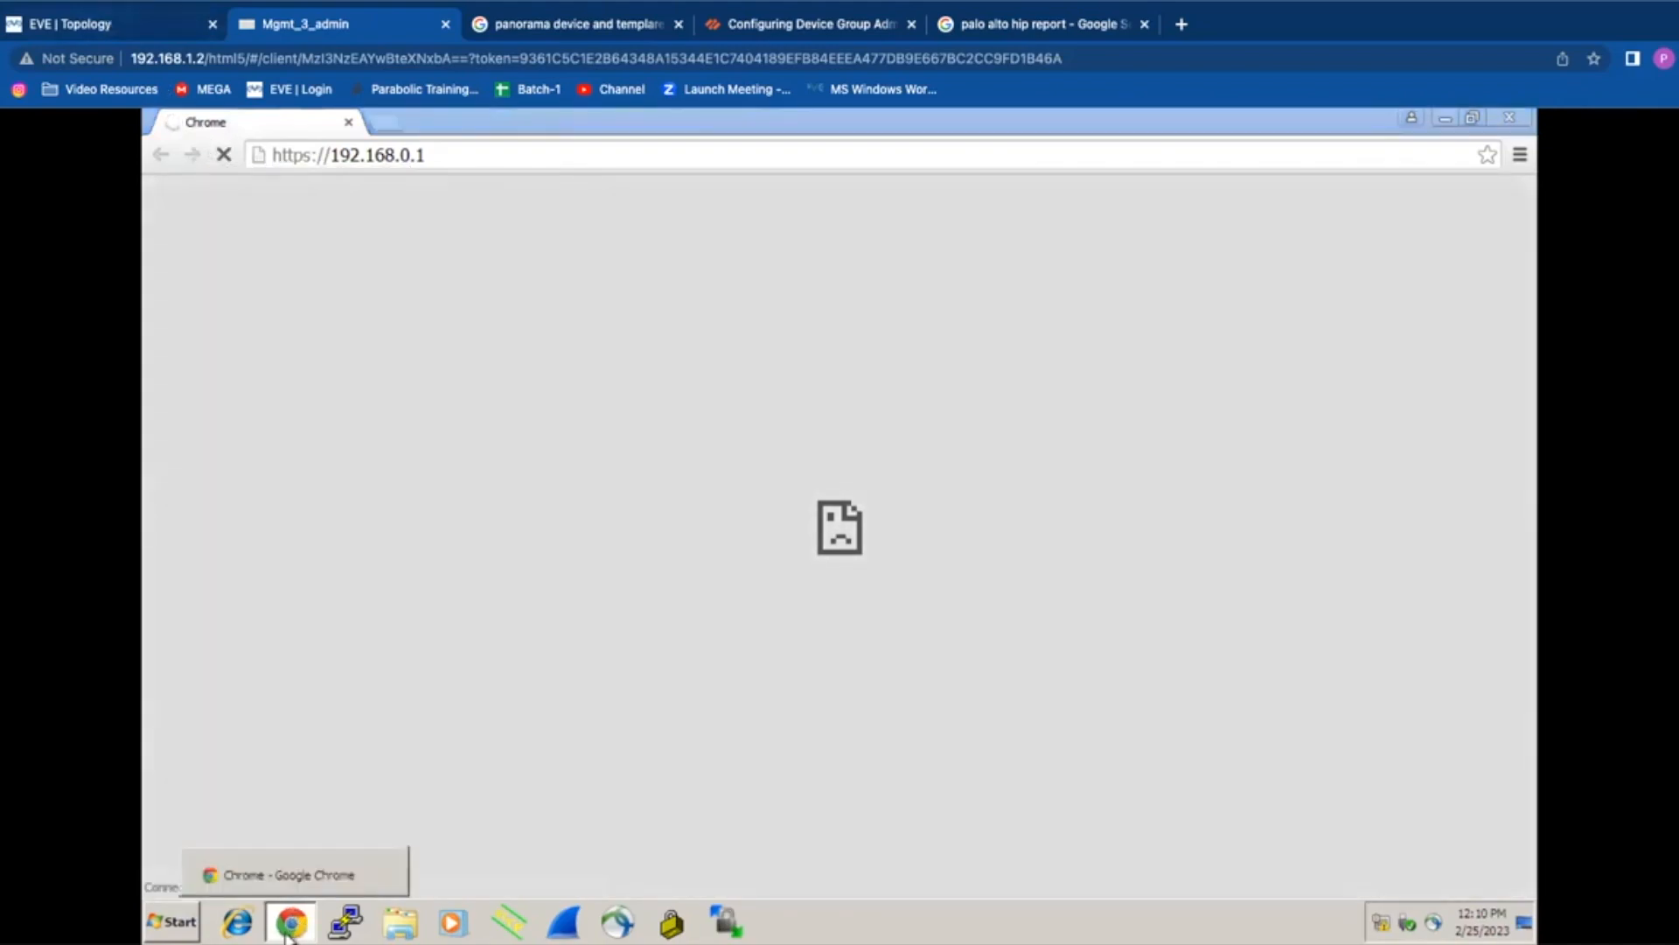
{"action": "left_click", "coordinate": [290, 927]}
{"action": "left_click", "coordinate": [287, 932]}
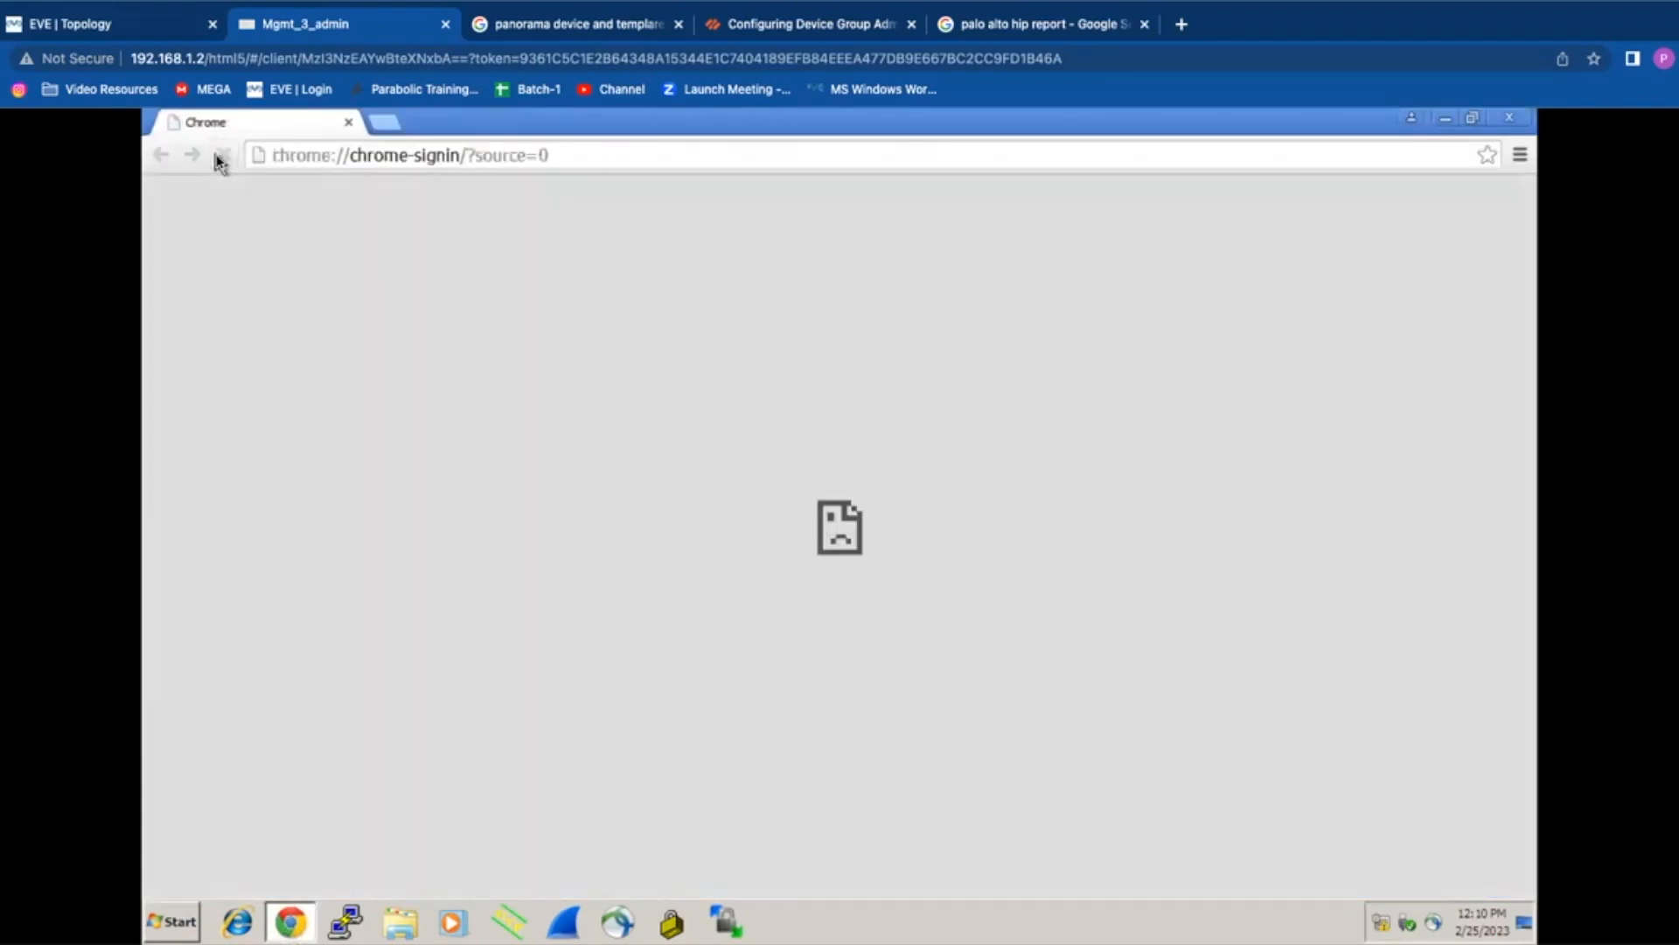
{"action": "left_click", "coordinate": [220, 158]}
{"action": "left_click", "coordinate": [399, 159]}
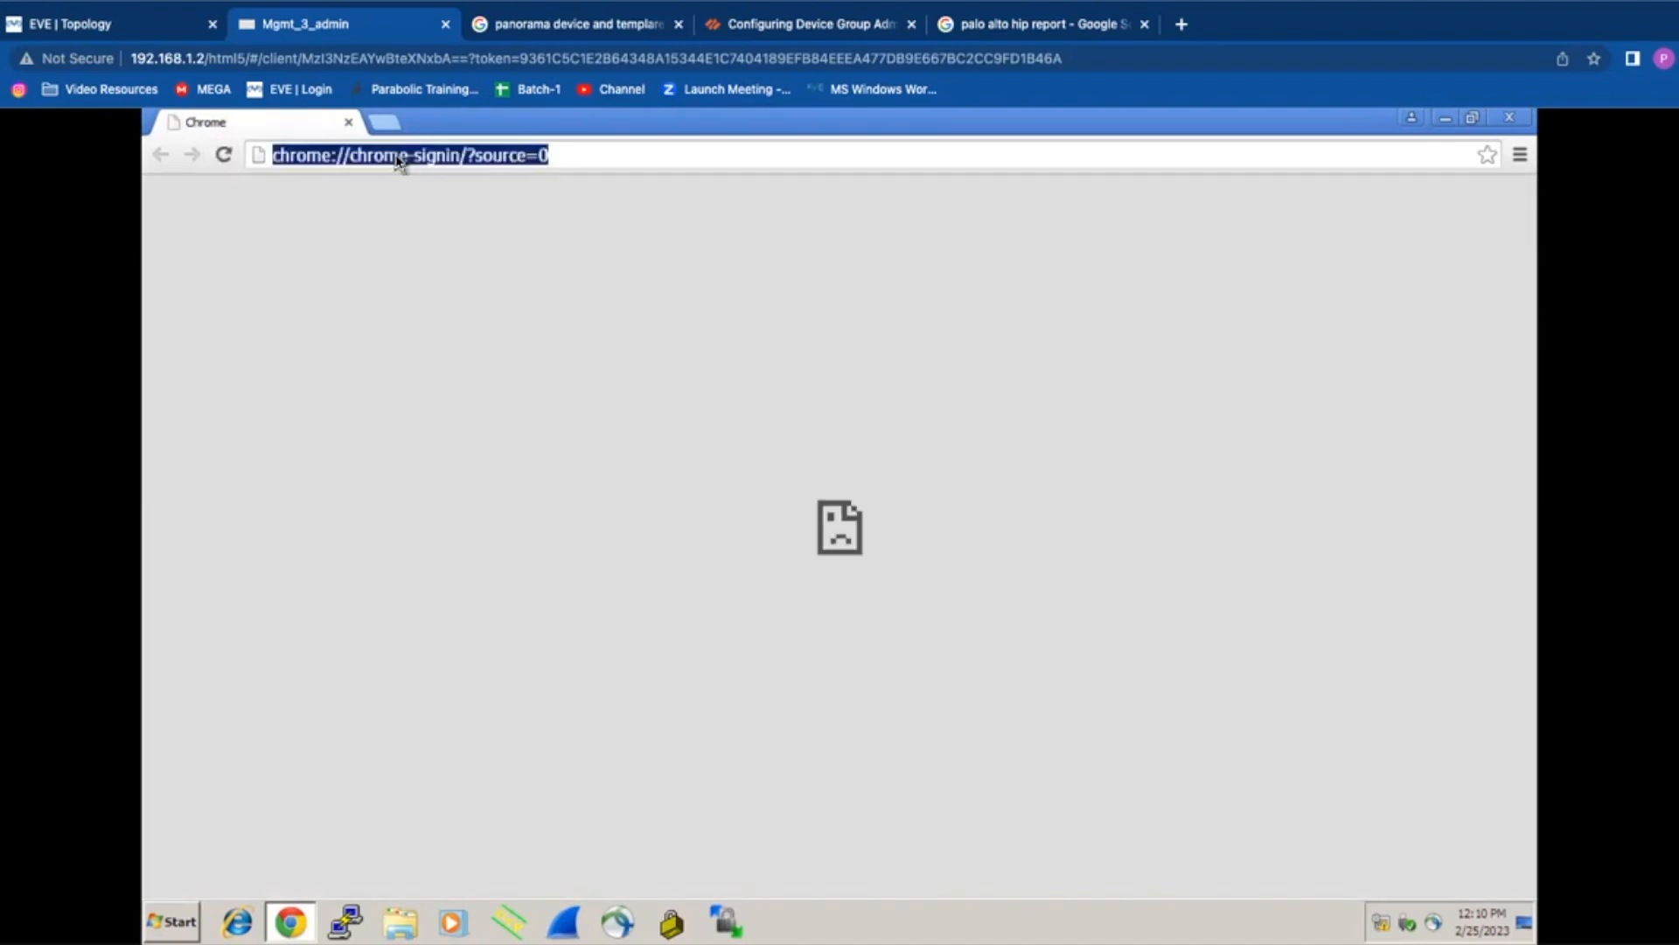
{"action": "type", "text": "19"}
{"action": "key", "text": "Return"}
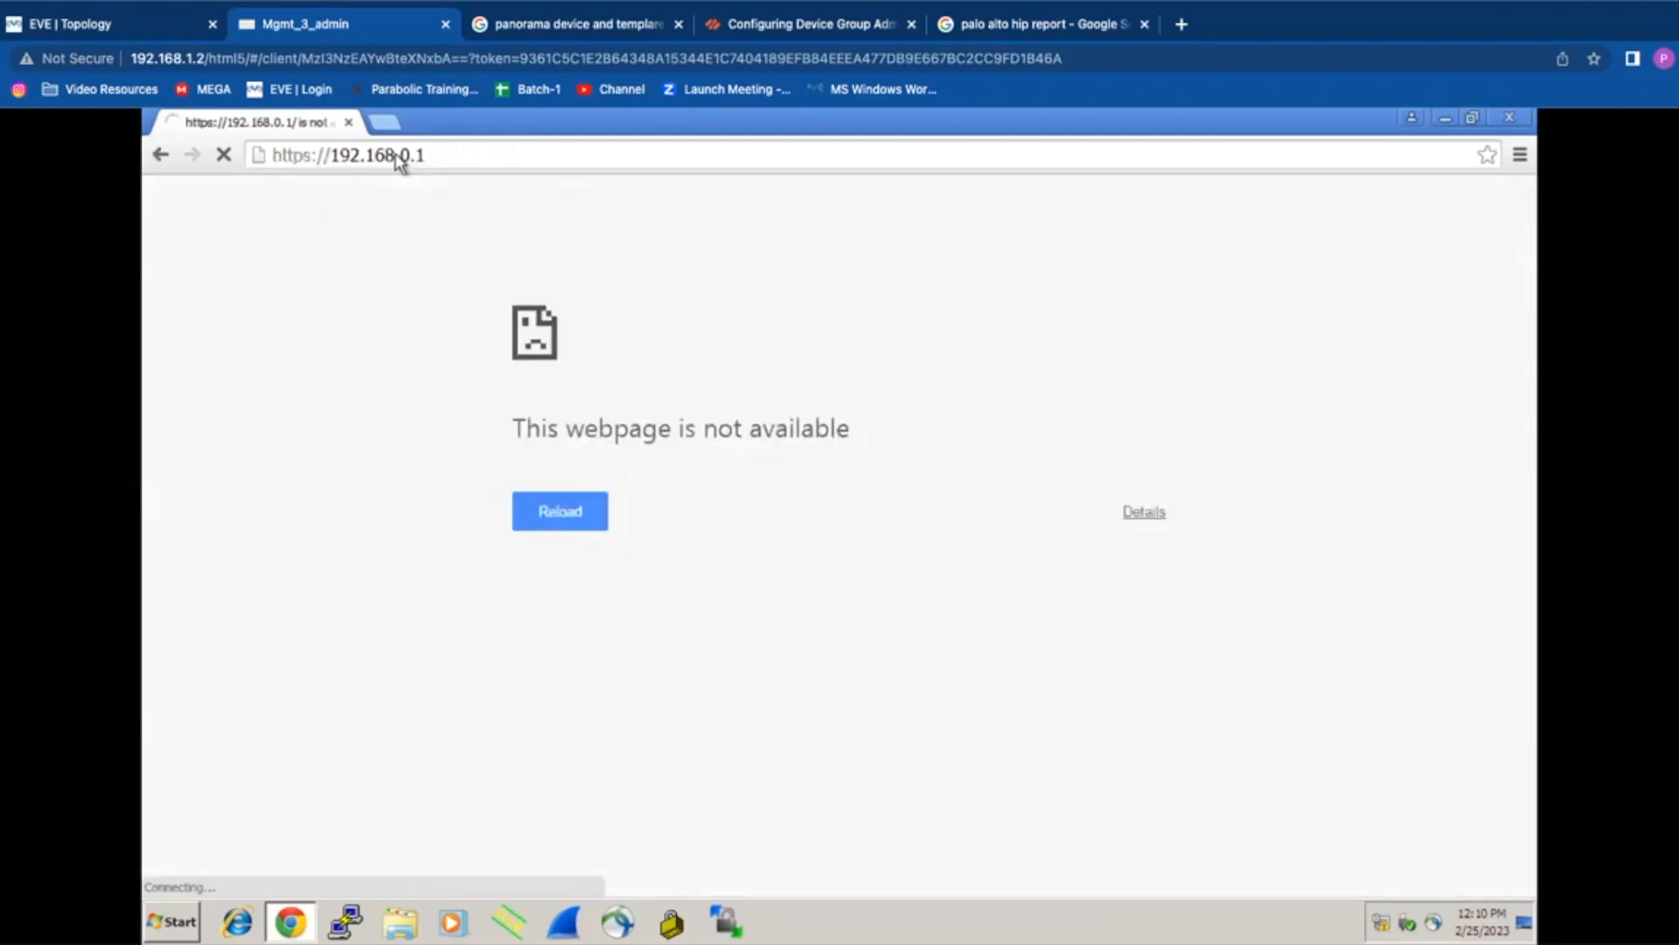
Step: Return to the EVE topology and open the PaloAlto node's console at the PA-VM login prompt
{"action": "left_click", "coordinate": [112, 29]}
{"action": "left_click", "coordinate": [437, 292]}
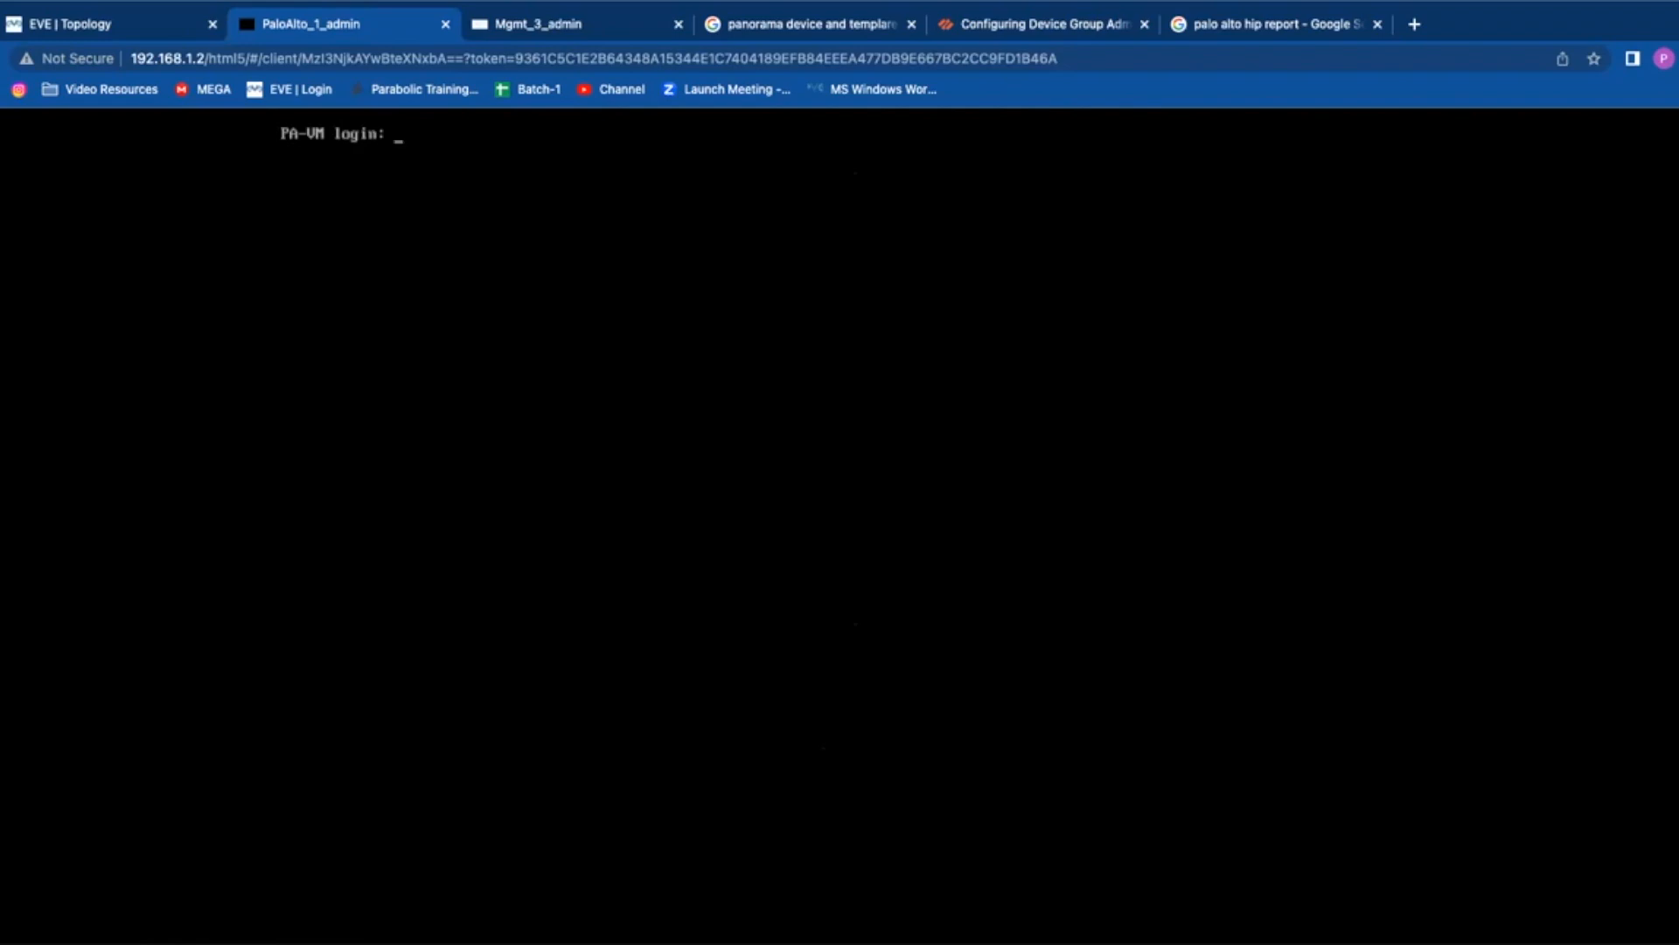
Step: Log in to the PA-VM console as admin with the account password, which is rejected
{"action": "key", "text": "Return"}
{"action": "key", "text": "Return"}
{"action": "key", "text": "Return"}
{"action": "key", "text": "Return"}
Step: Retry the console login by entering admin again at the fresh login prompt
{"action": "type", "text": "admin"}
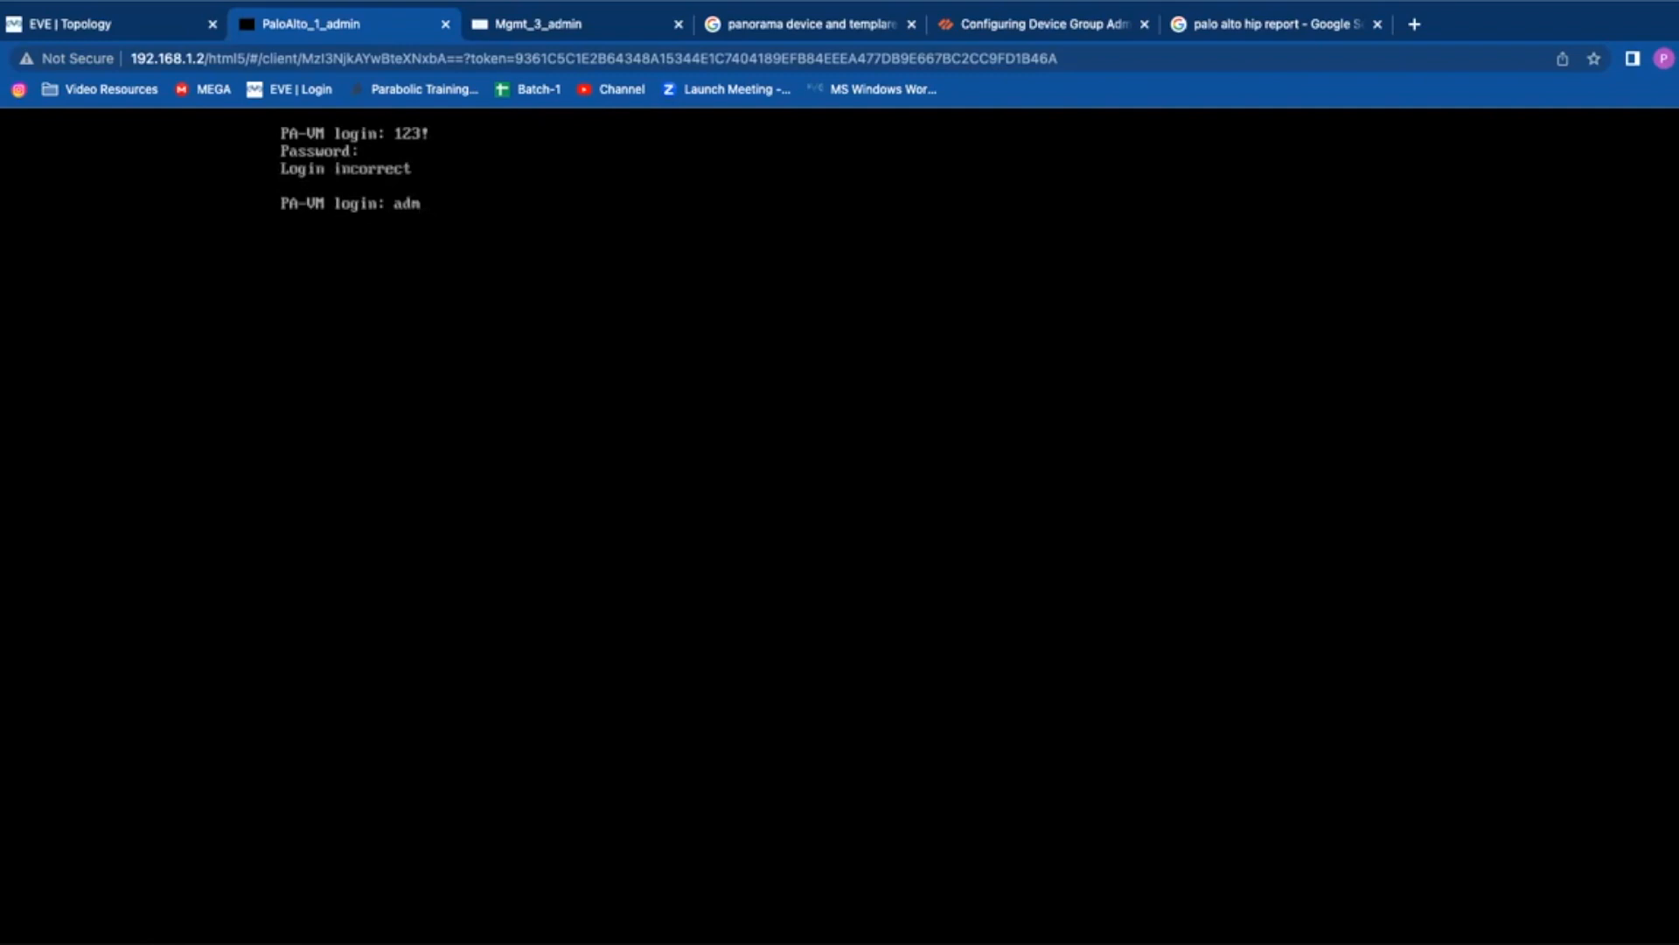
{"action": "key", "text": "Return"}
{"action": "key", "text": "Return"}
{"action": "type", "text": "admin"}
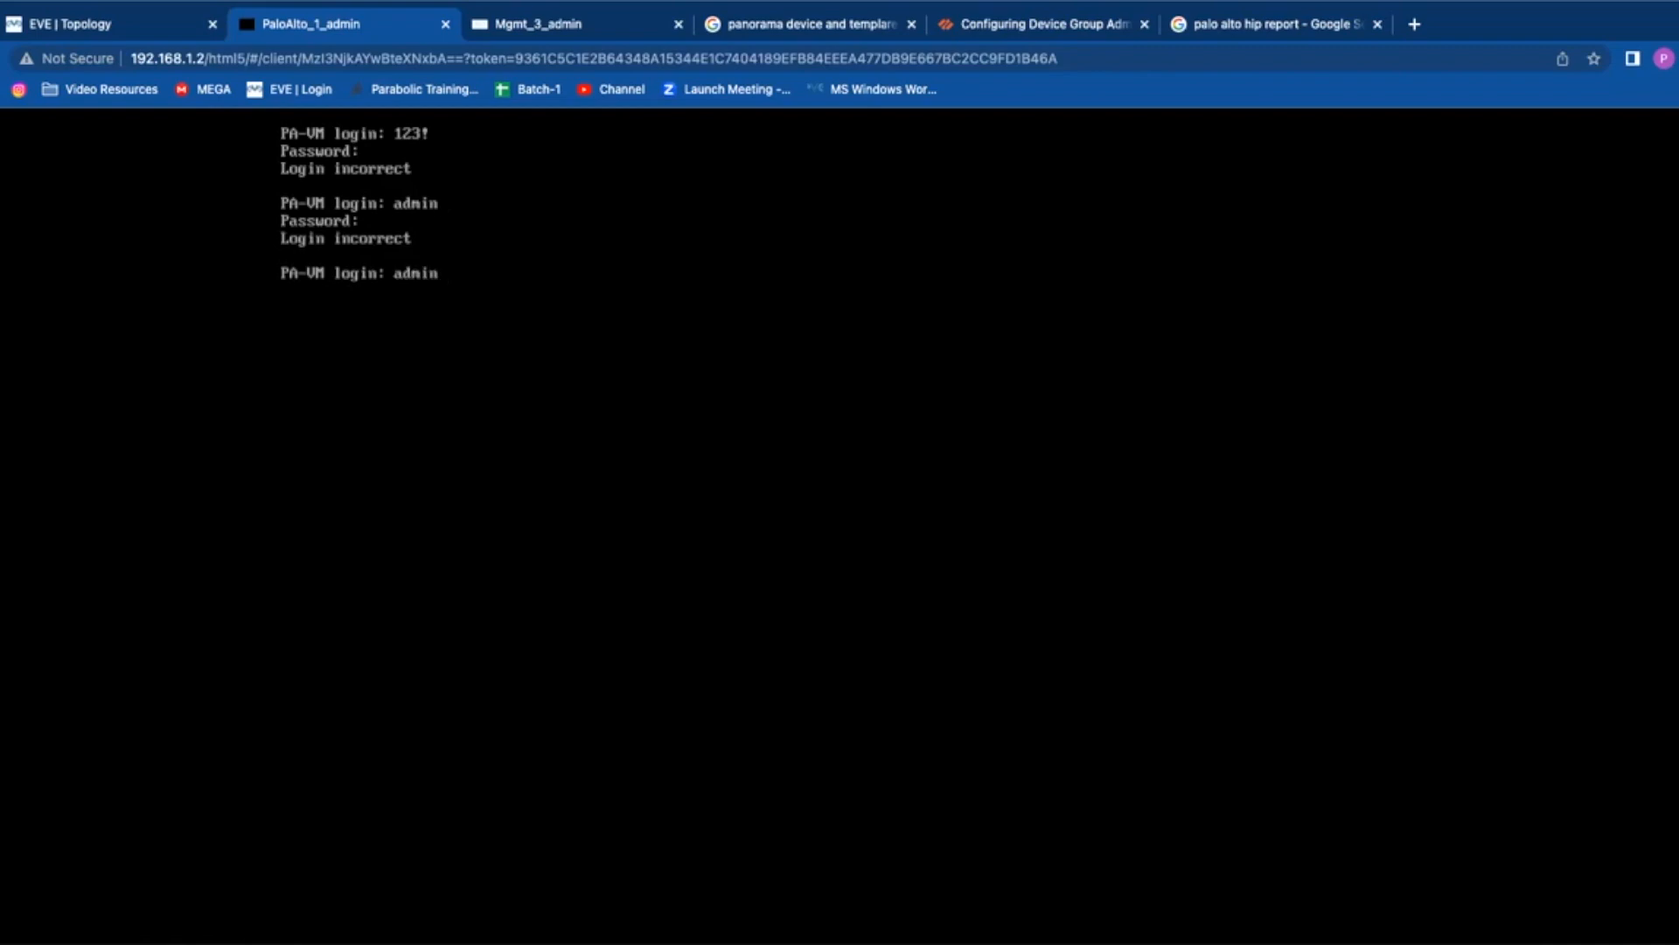
{"action": "key", "text": "Return"}
{"action": "key", "text": "Return"}
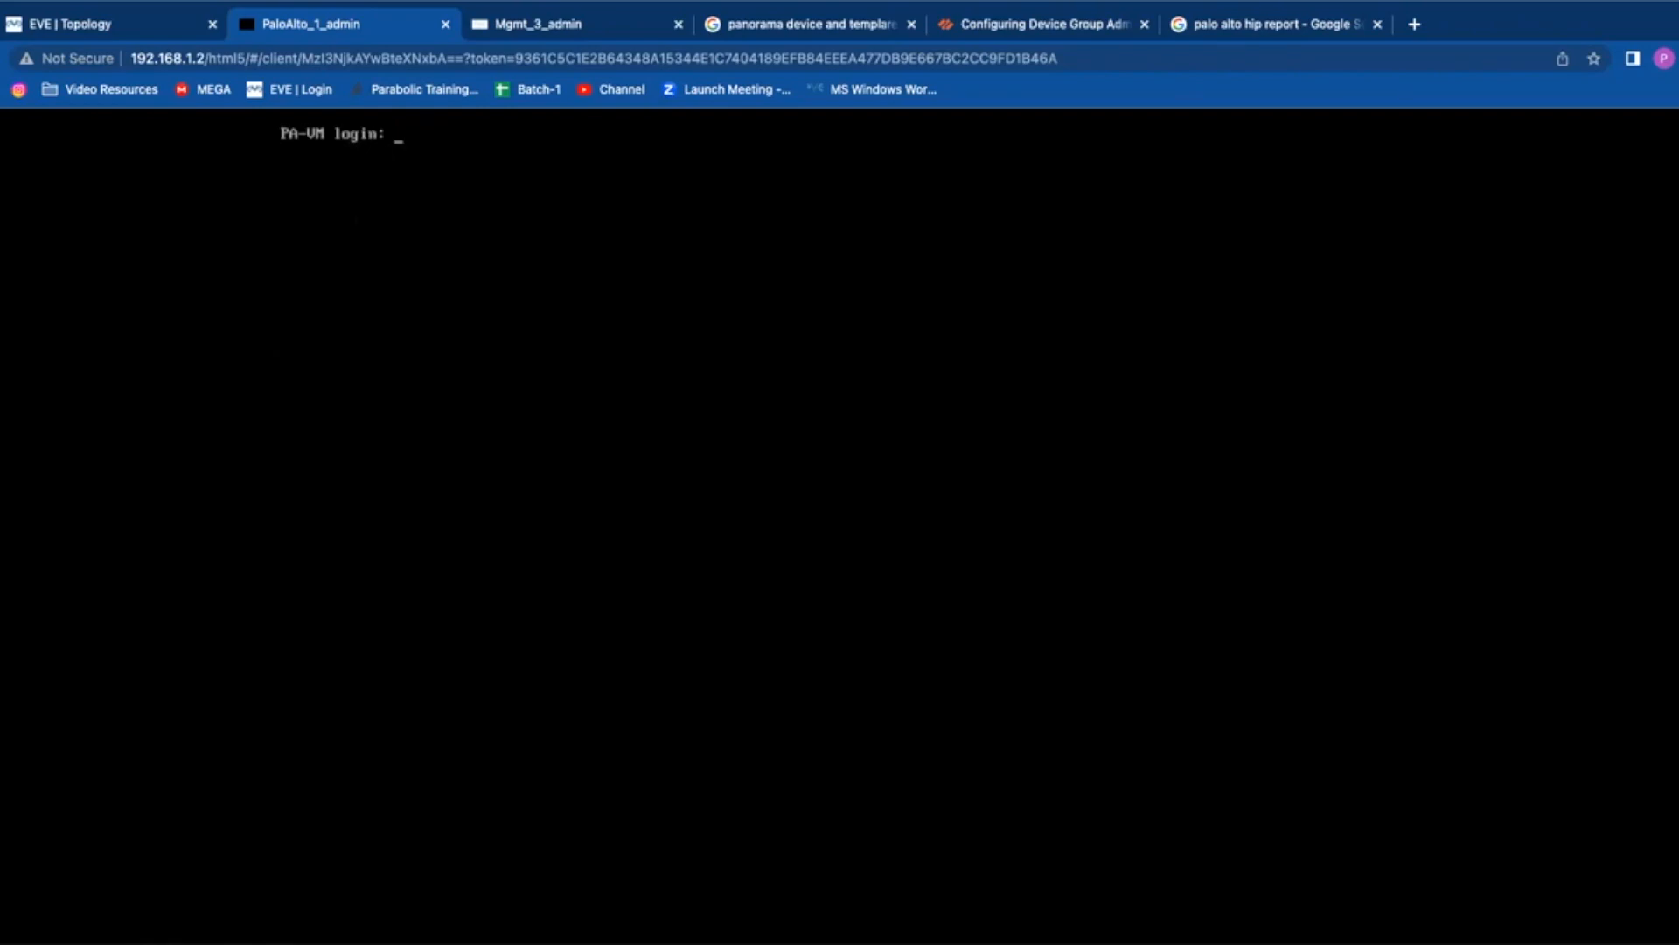
Step: Submit admin twice more at the PA-VM login prompt, correcting a mistyped username
{"action": "type", "text": "admin"}
{"action": "key", "text": "Return"}
{"action": "key", "text": "Return"}
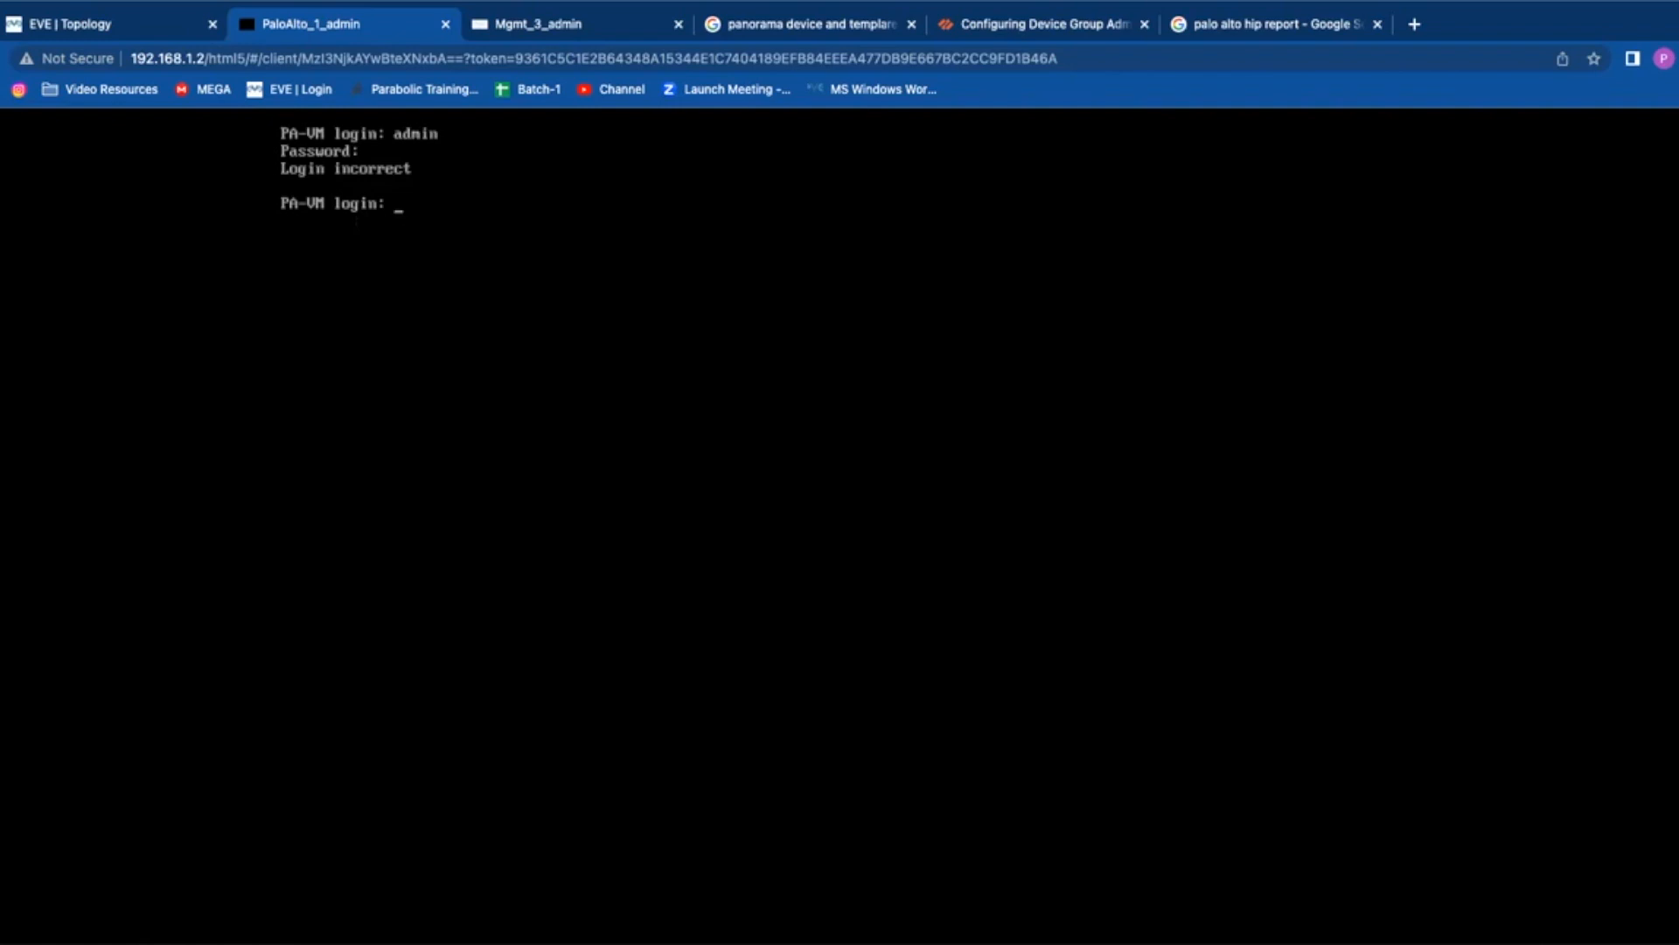
{"action": "type", "text": "admin"}
{"action": "key", "text": "BackSpace"}
{"action": "key", "text": "BackSpace"}
{"action": "type", "text": "in"}
{"action": "key", "text": "Return"}
{"action": "key", "text": "Return"}
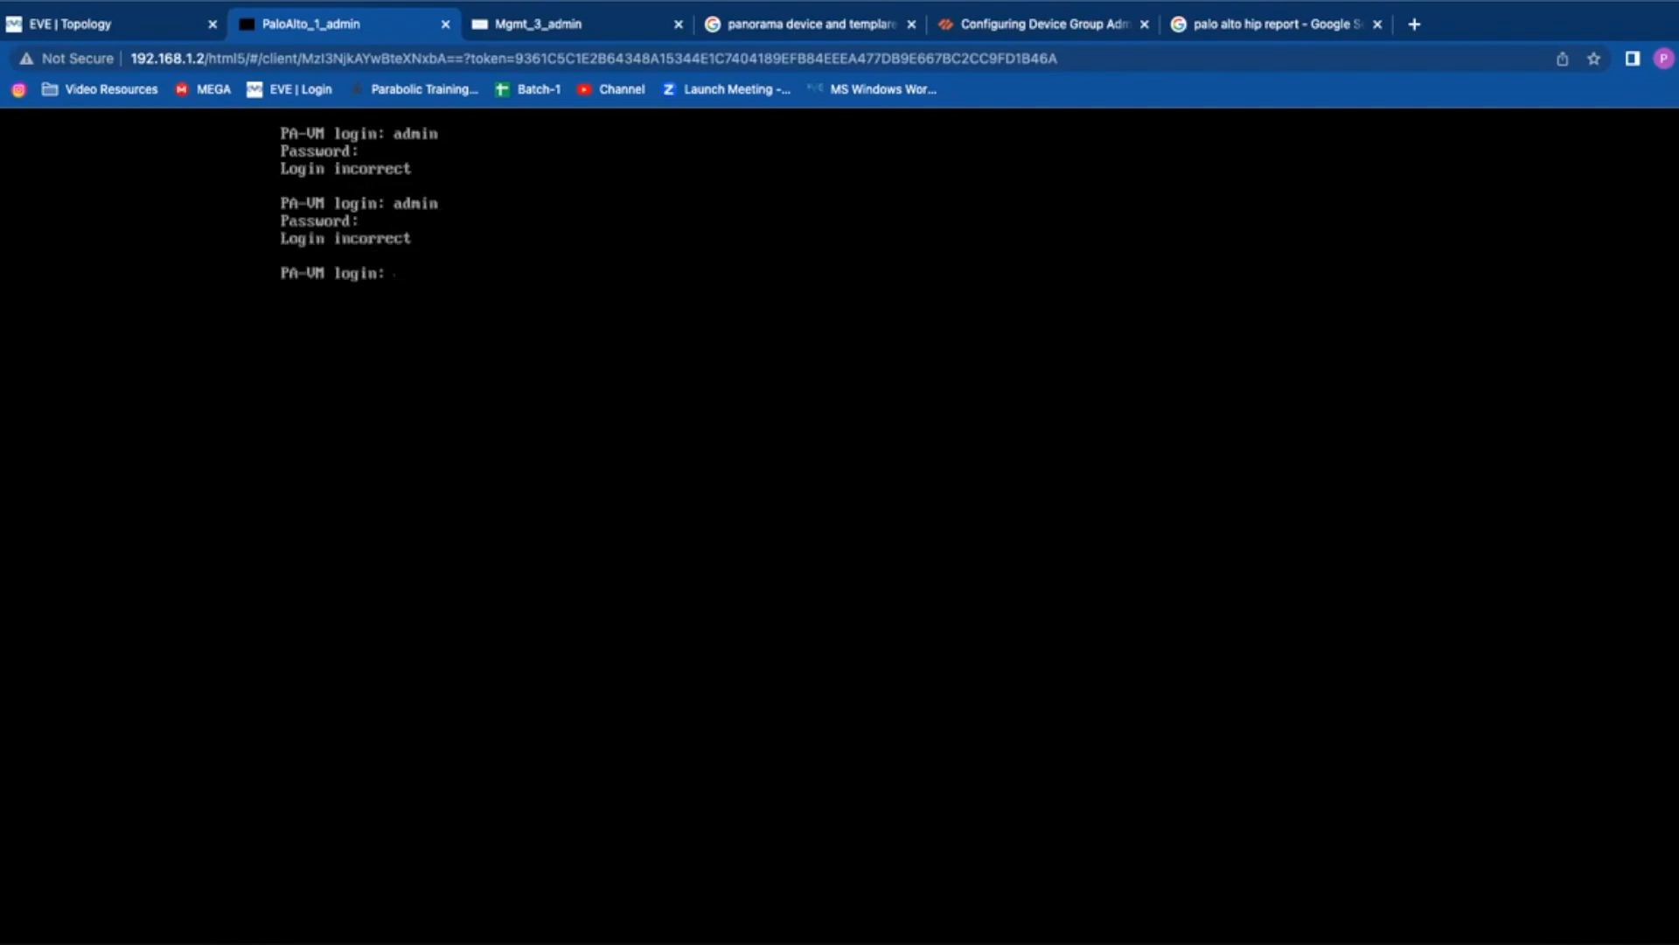
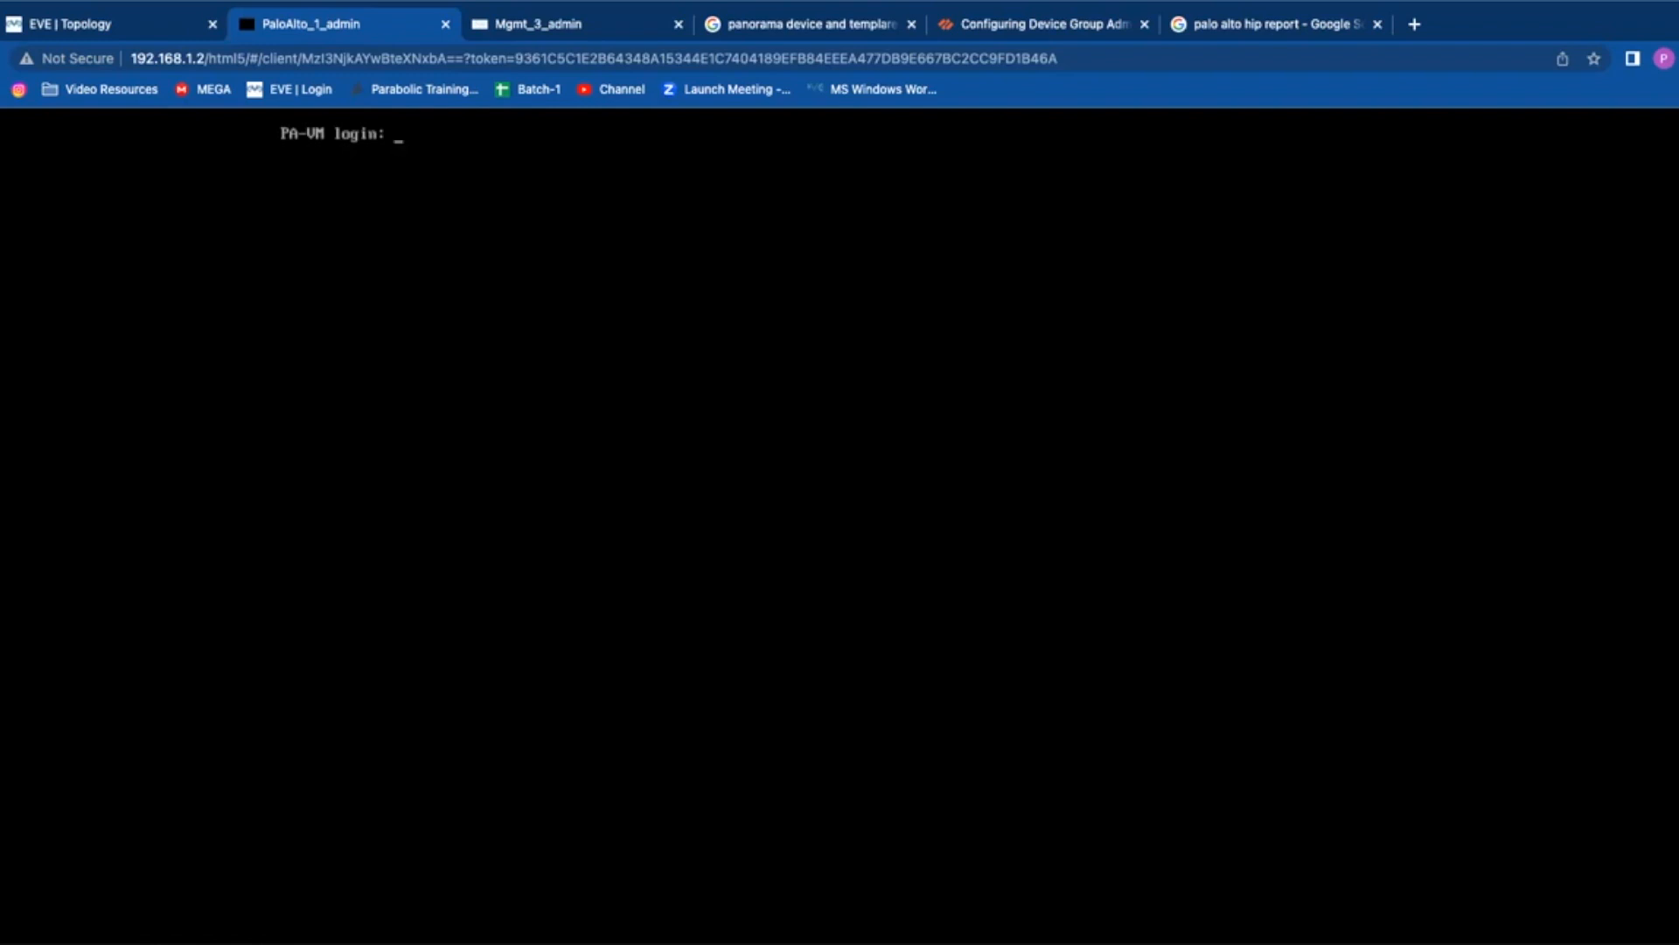
Step: Enter admin at the PA-VM login prompt, fixing a typo in the name
{"action": "type", "text": "admin"}
{"action": "key", "text": "BackSpace"}
{"action": "key", "text": "BackSpace"}
{"action": "type", "text": "in"}
{"action": "key", "text": "Return"}
{"action": "key", "text": "Return"}
Step: Submit the corrected admin login name, then bring up the EVE lab topology
{"action": "type", "text": "adnin"}
{"action": "key", "text": "BackSpace"}
{"action": "key", "text": "BackSpace"}
{"action": "key", "text": "BackSpace"}
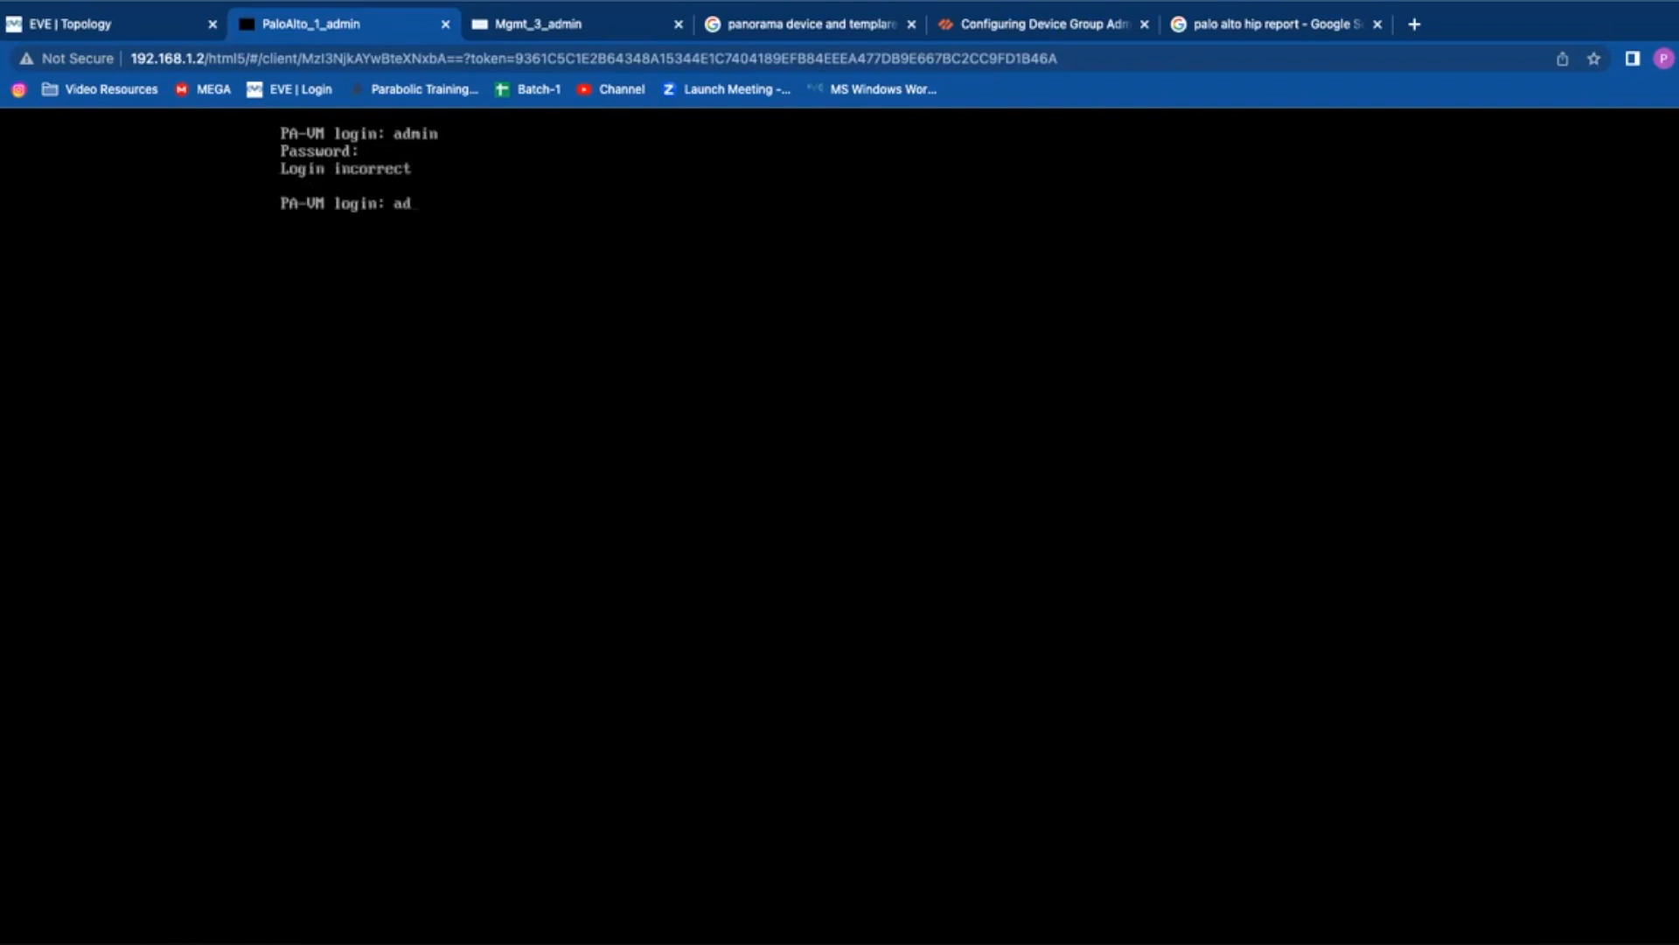
{"action": "type", "text": "ming"}
{"action": "key", "text": "BackSpace"}
{"action": "key", "text": "BackSpace"}
{"action": "key", "text": "BackSpace"}
{"action": "key", "text": "BackSpace"}
{"action": "type", "text": "min"}
{"action": "key", "text": "Return"}
{"action": "key", "text": "Return"}
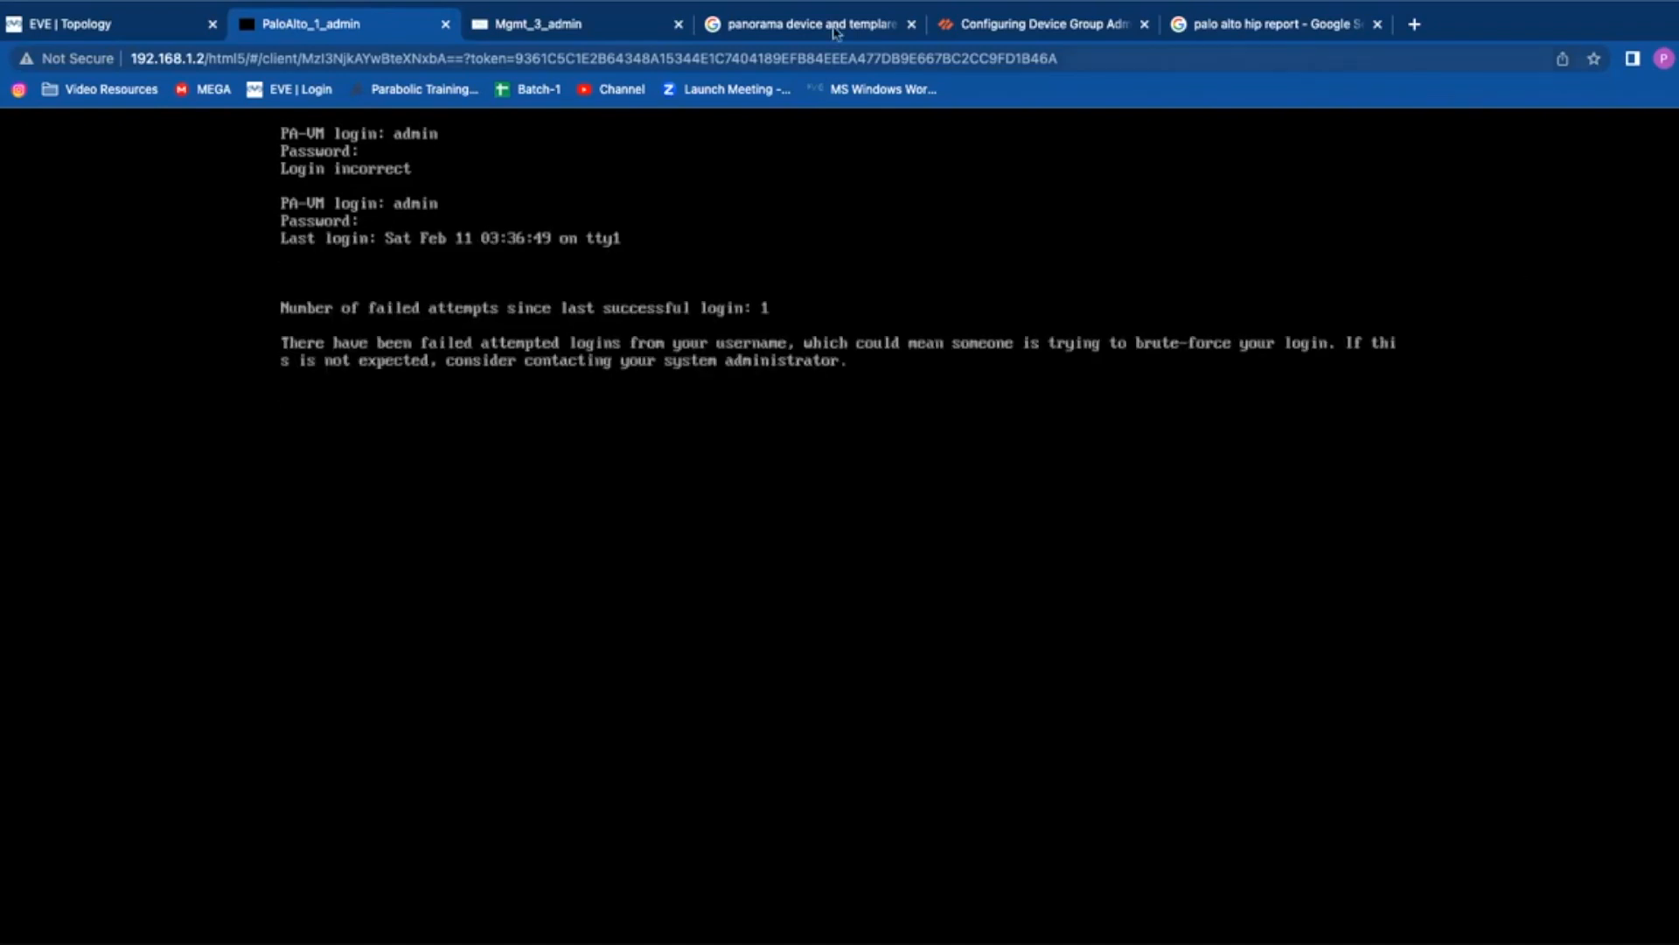
{"action": "left_click", "coordinate": [96, 31]}
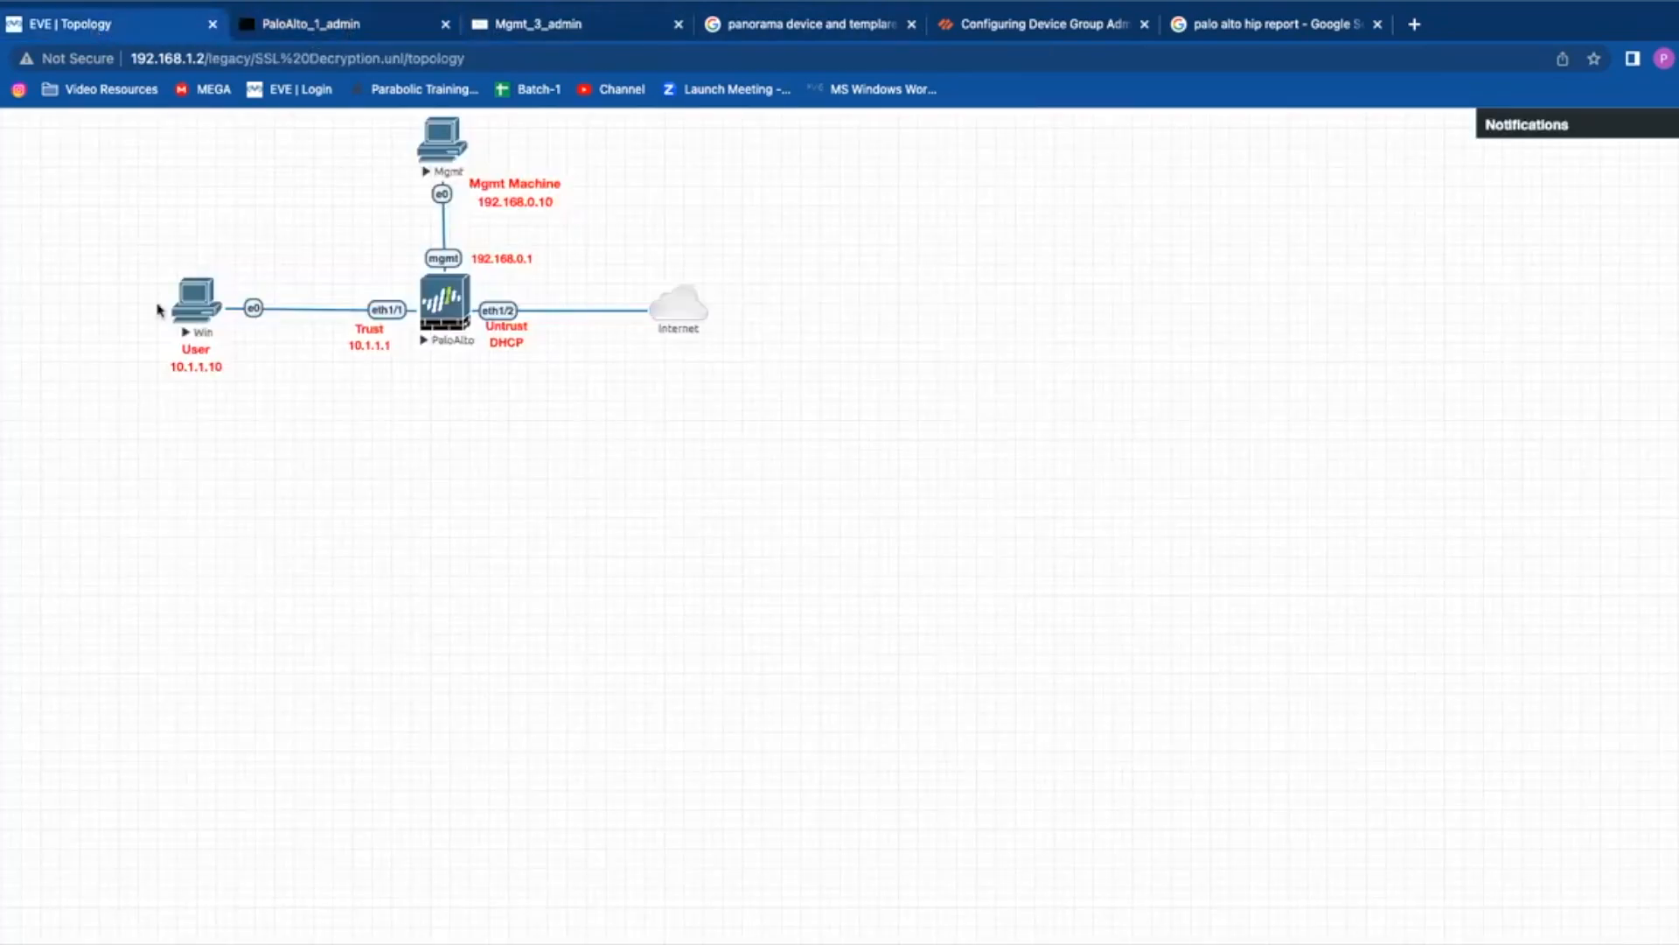
Step: Open the Windows client's console and launch Chrome on it
{"action": "left_click", "coordinate": [186, 285]}
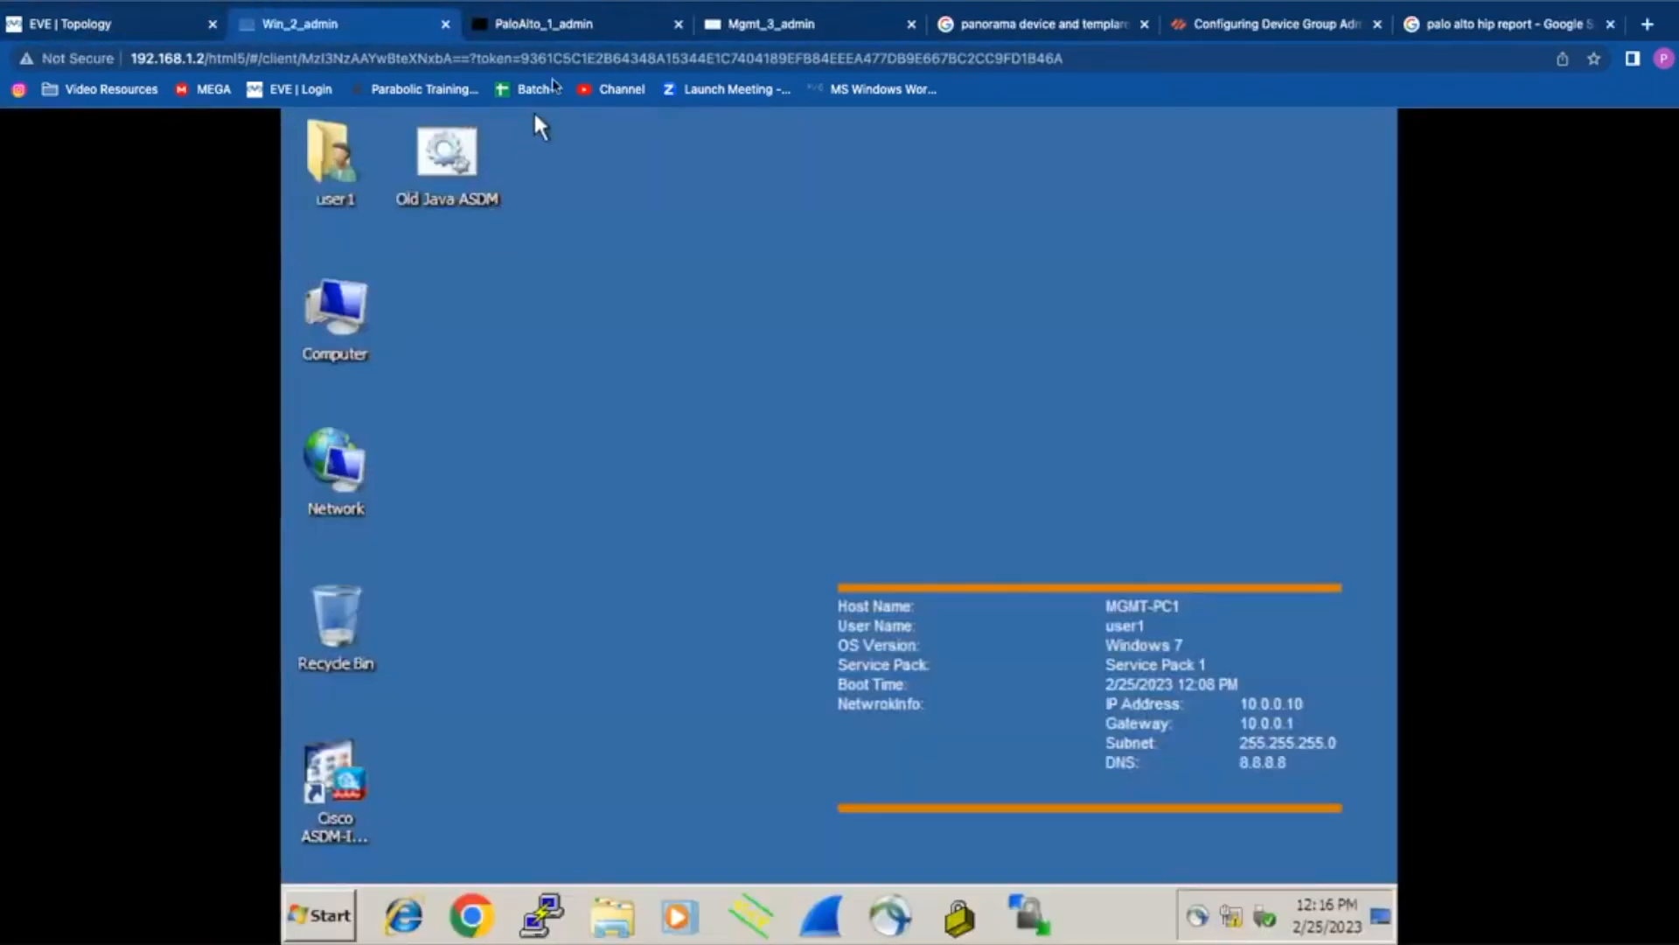
{"action": "left_click", "coordinate": [484, 916]}
{"action": "left_click", "coordinate": [554, 25]}
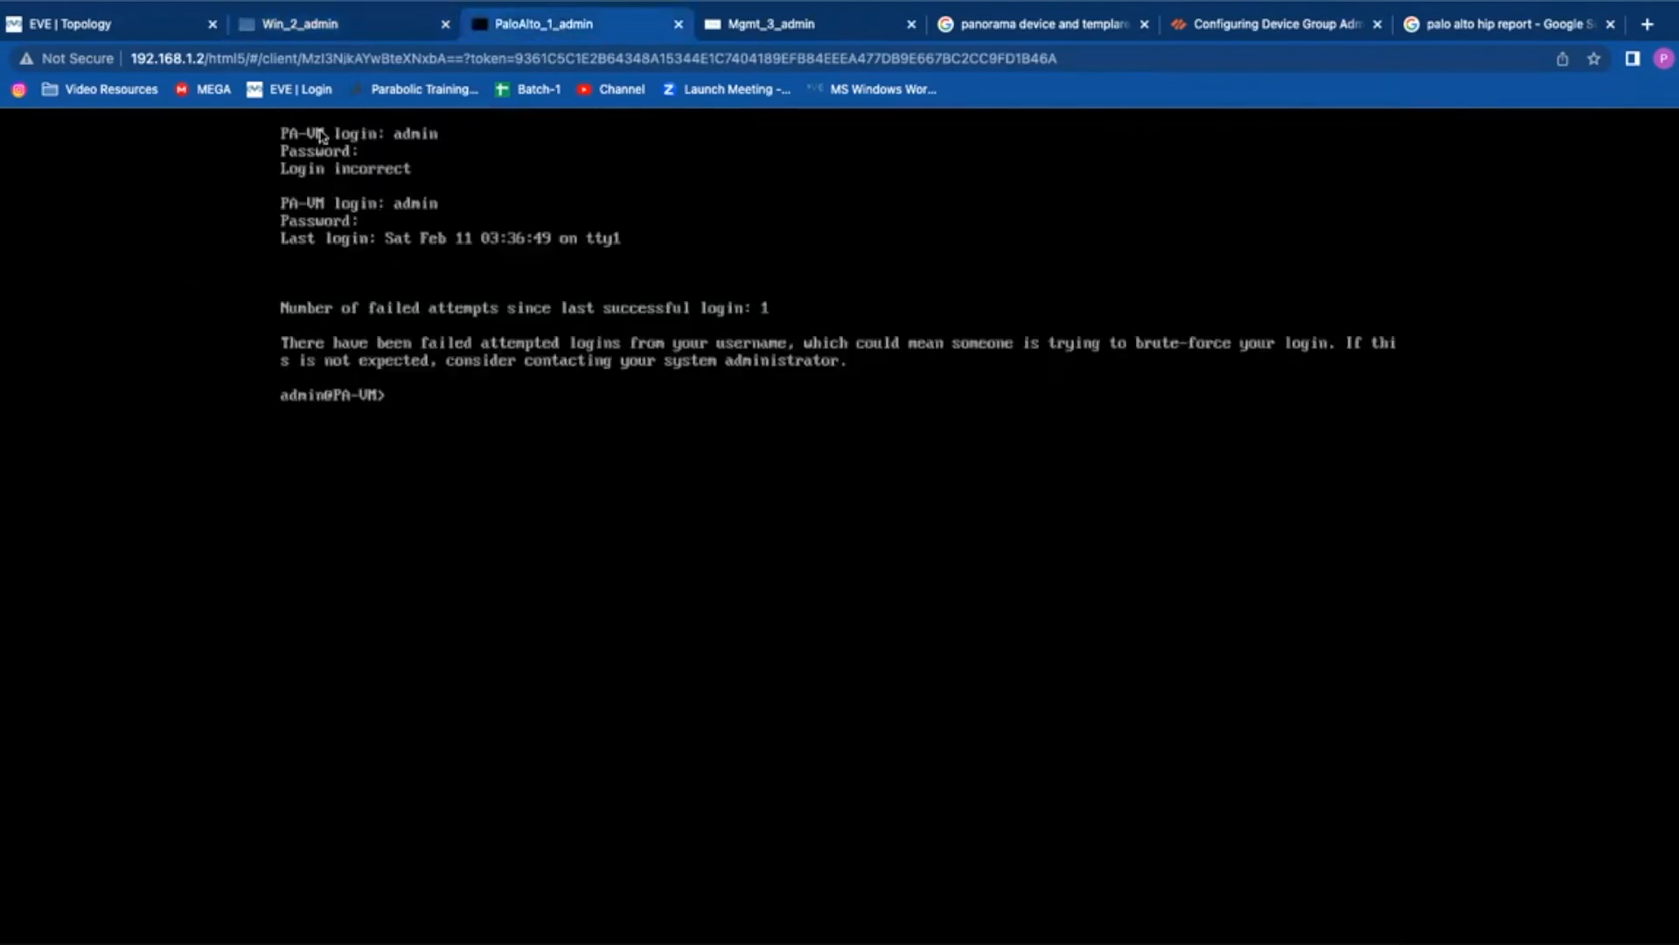
{"action": "left_click", "coordinate": [322, 31]}
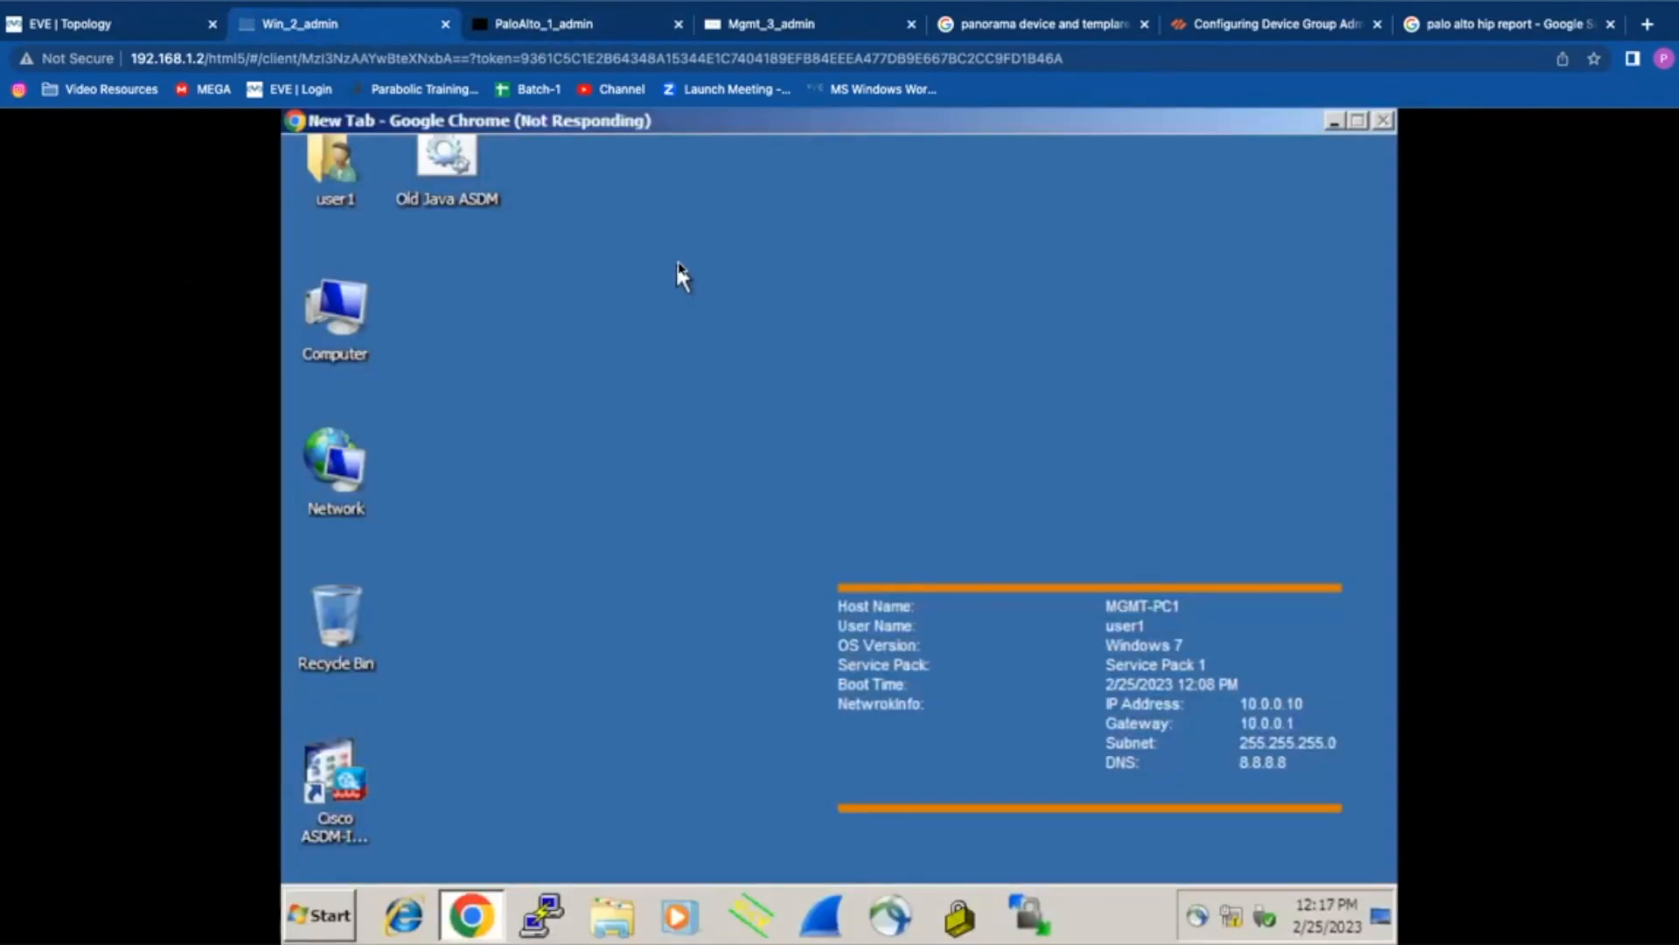
Step: Run ipconfig in a command prompt to confirm IP 10.0.0.10 and gateway 10.0.0.1
{"action": "left_click", "coordinate": [319, 929]}
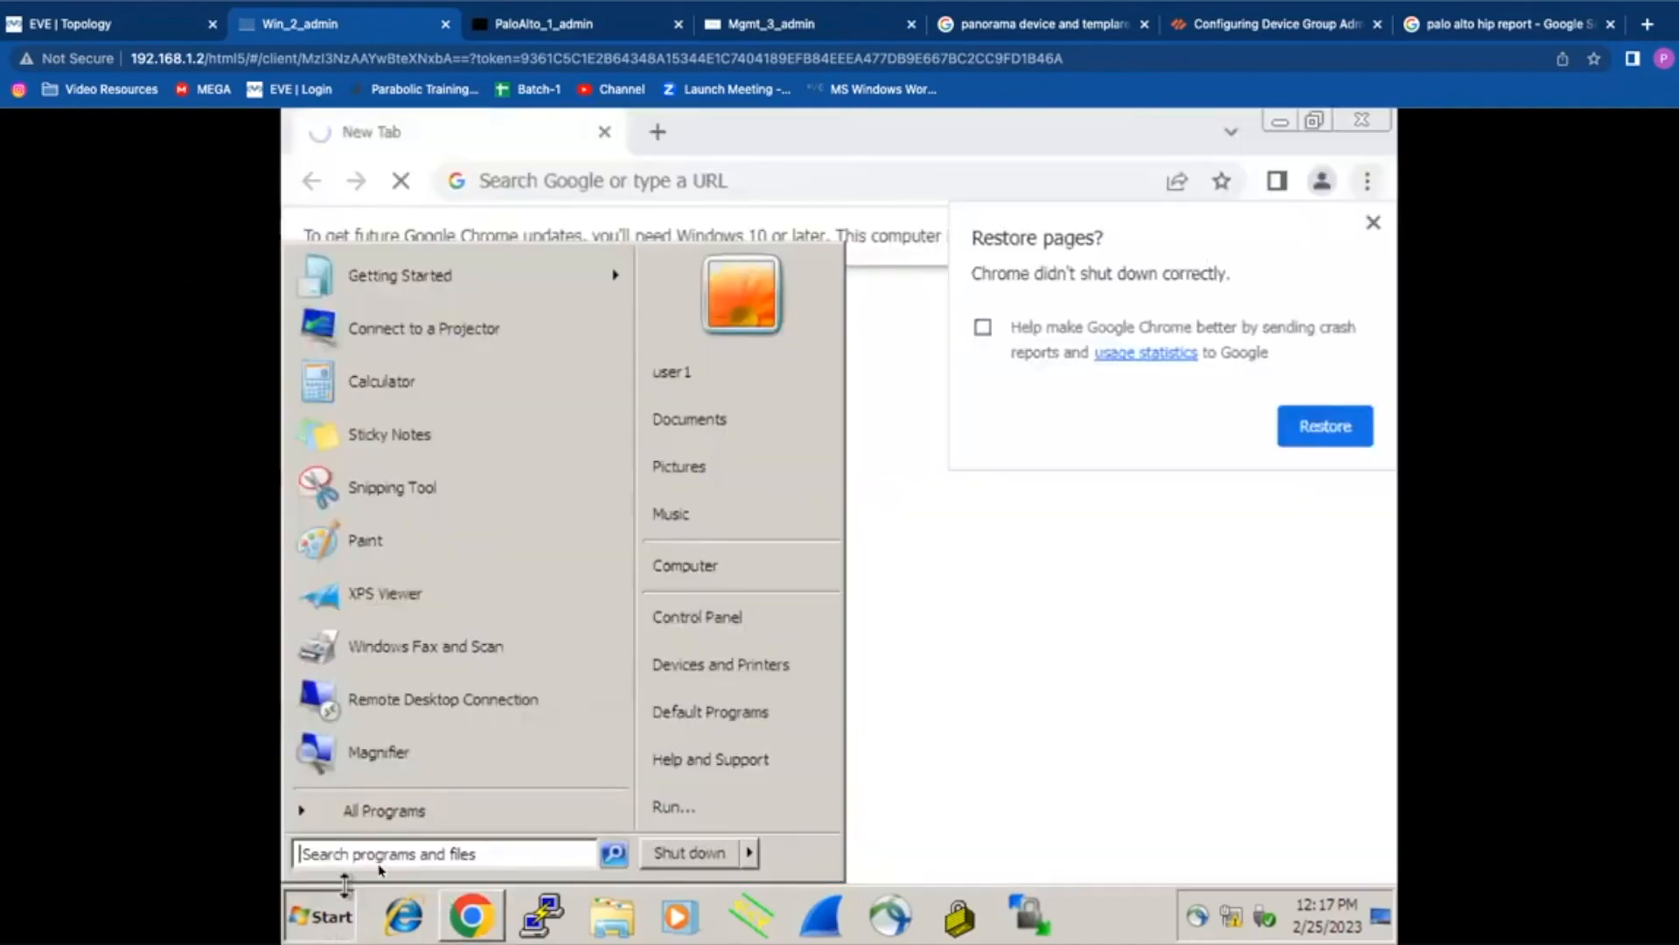
{"action": "type", "text": "cmd"}
{"action": "key", "text": "Return"}
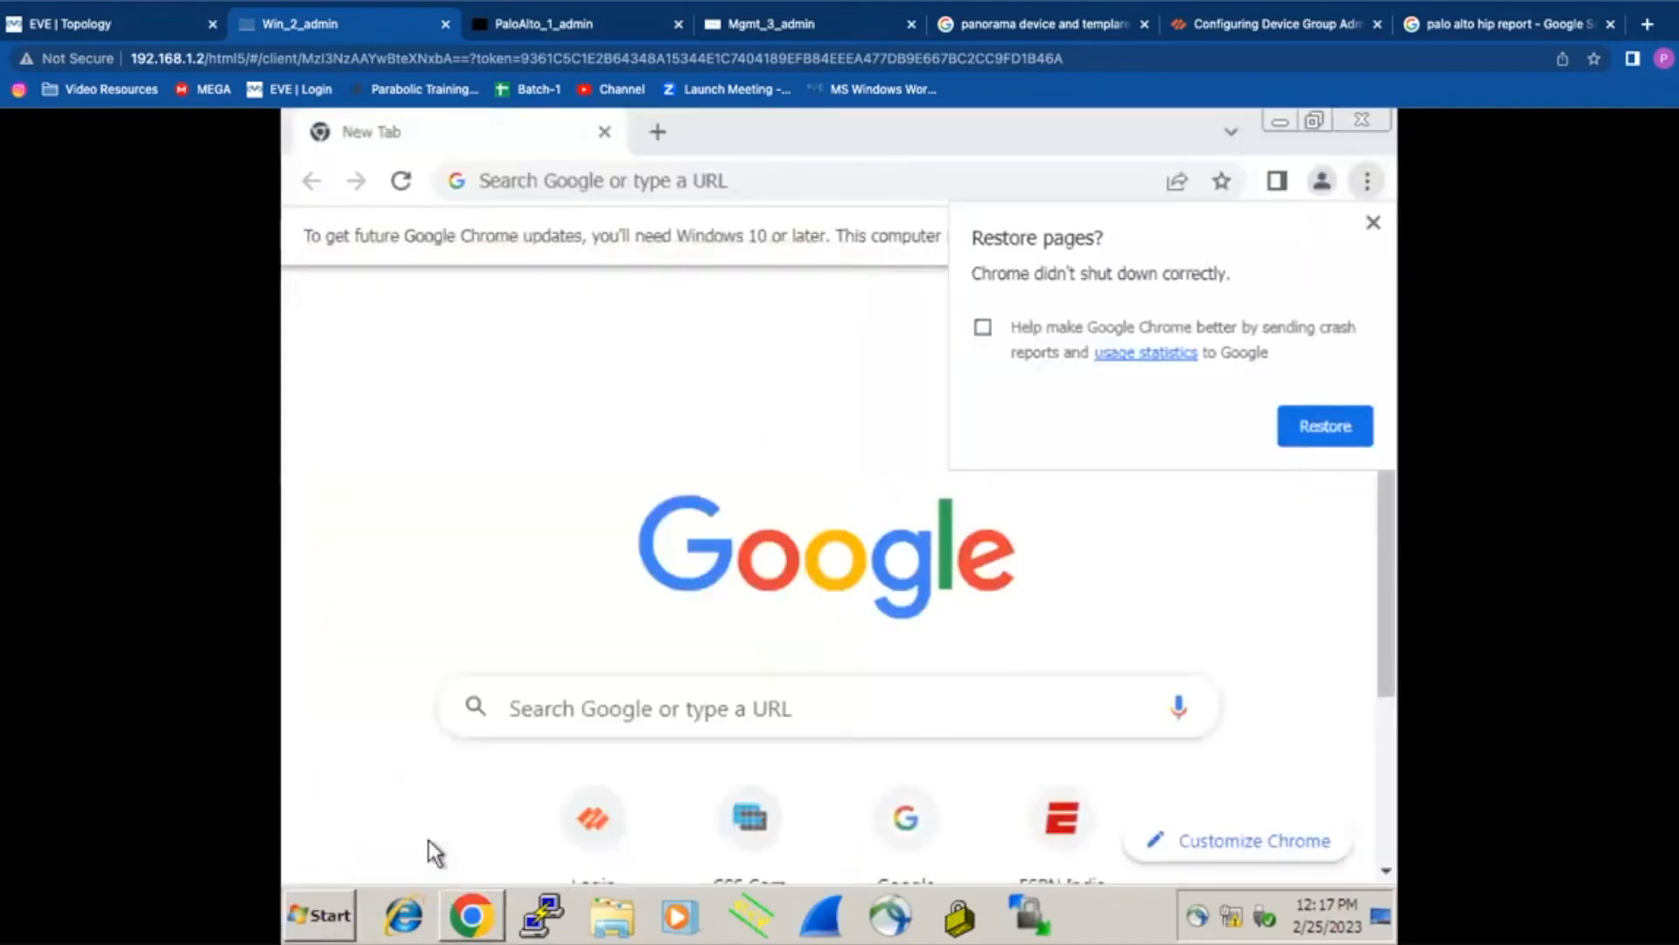
{"action": "type", "text": "ipcofnig"}
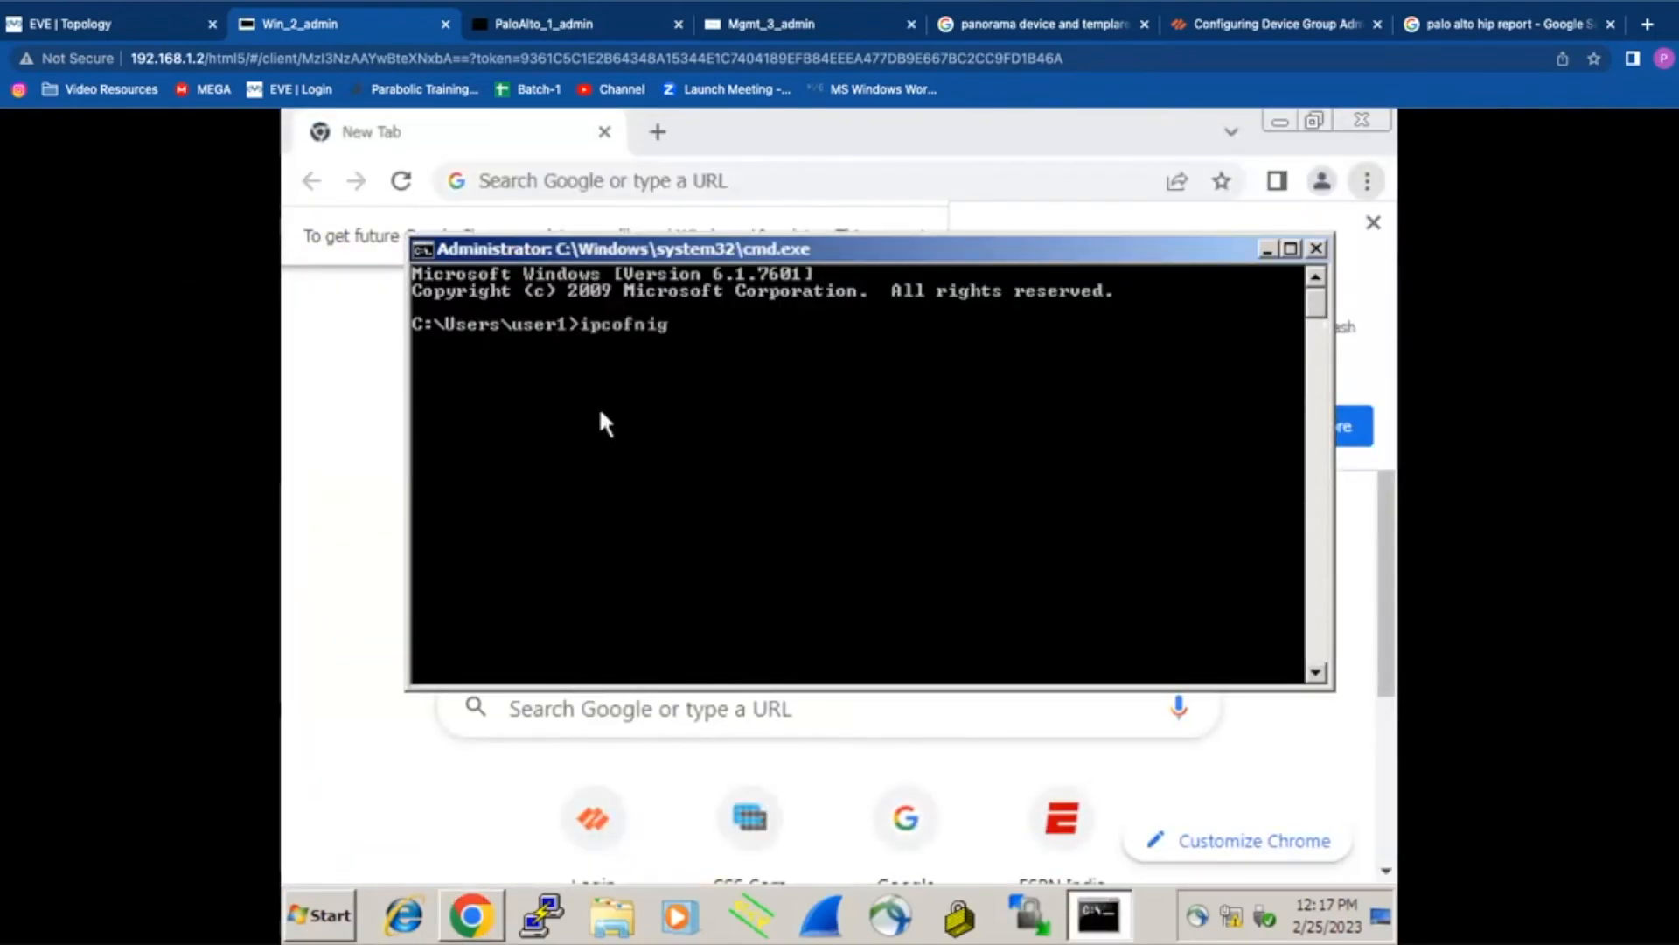
{"action": "key", "text": "Return"}
{"action": "type", "text": "c"}
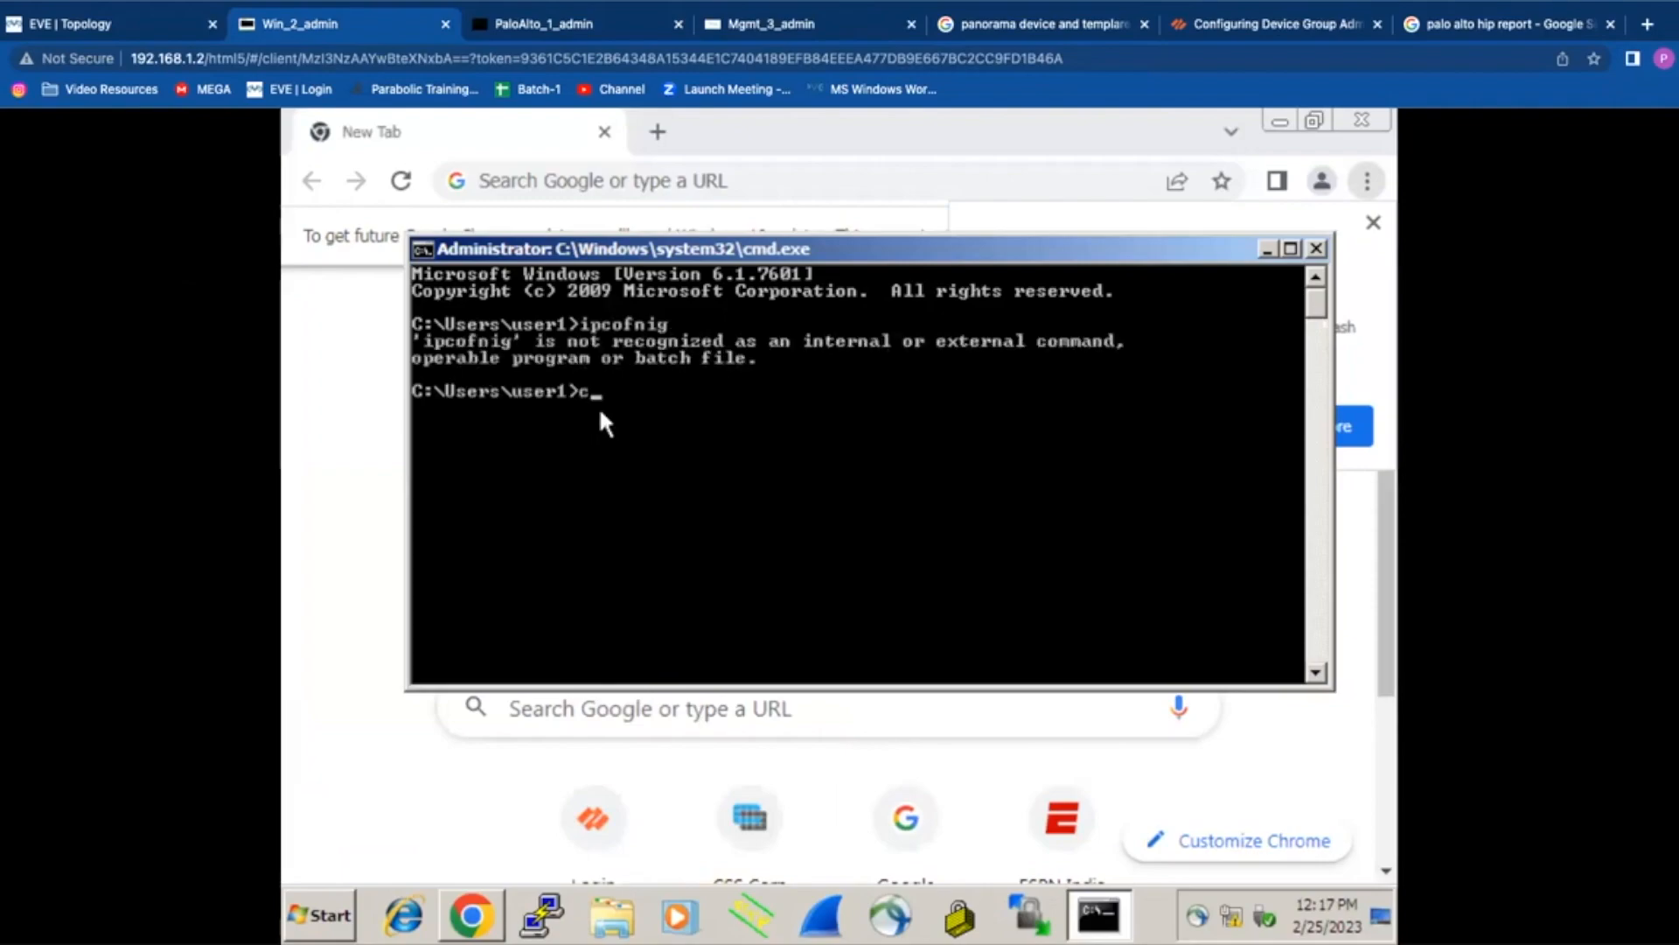
{"action": "key", "text": "BackSpace"}
{"action": "type", "text": "ipconfig"}
{"action": "key", "text": "Return"}
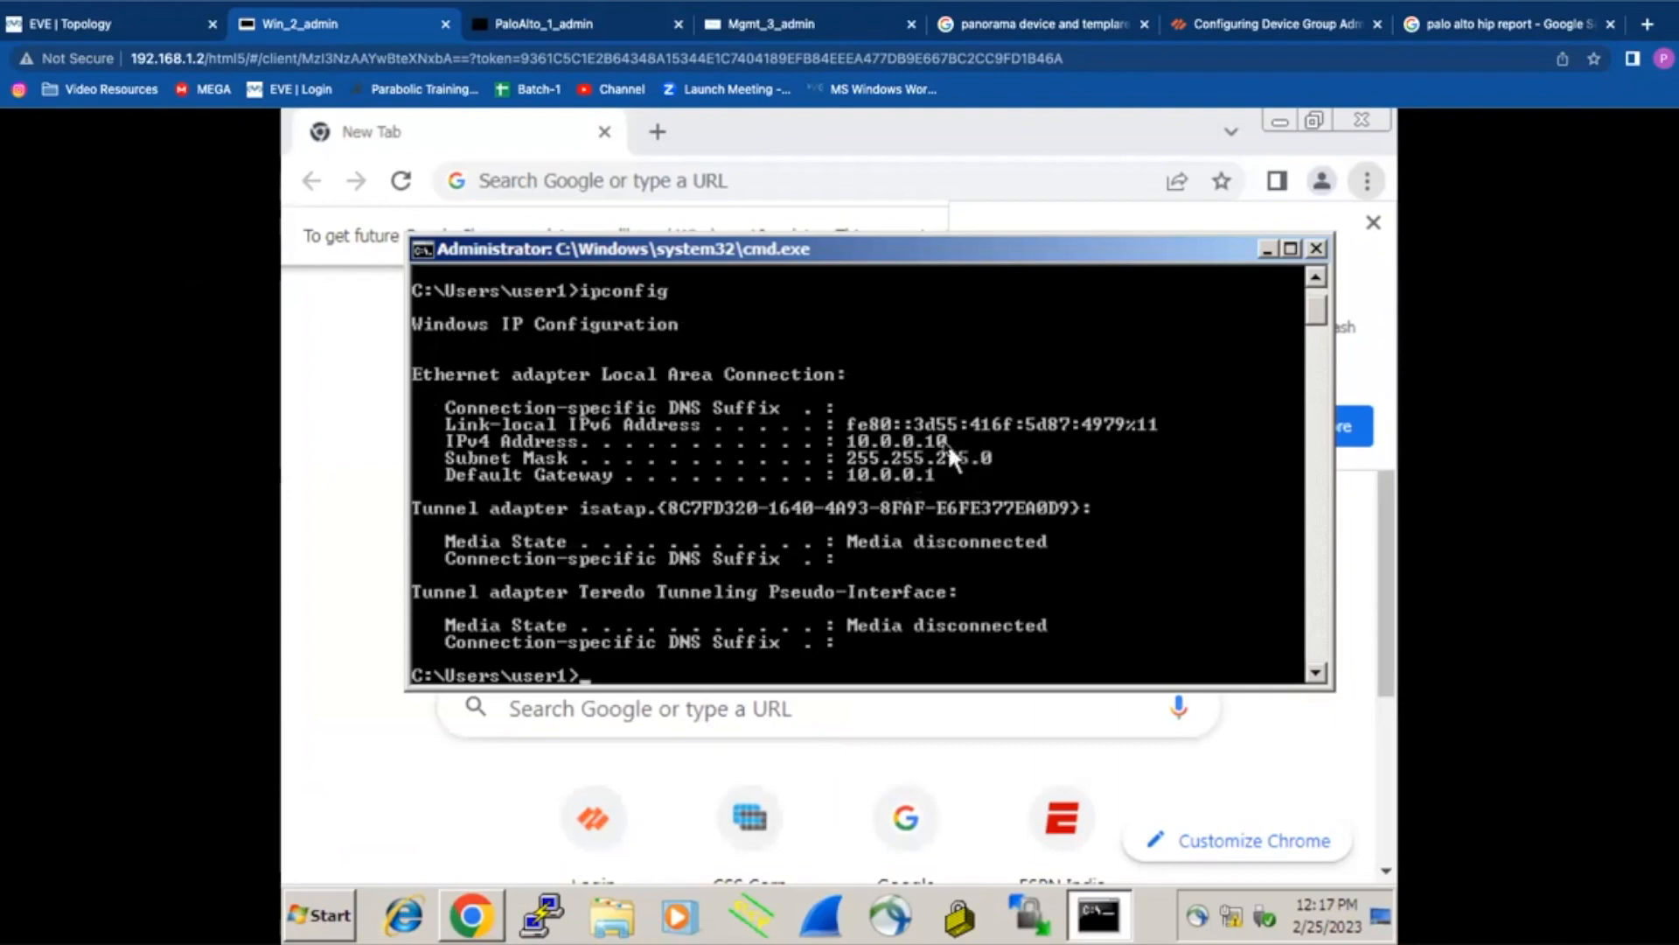
{"action": "left_click", "coordinate": [595, 40]}
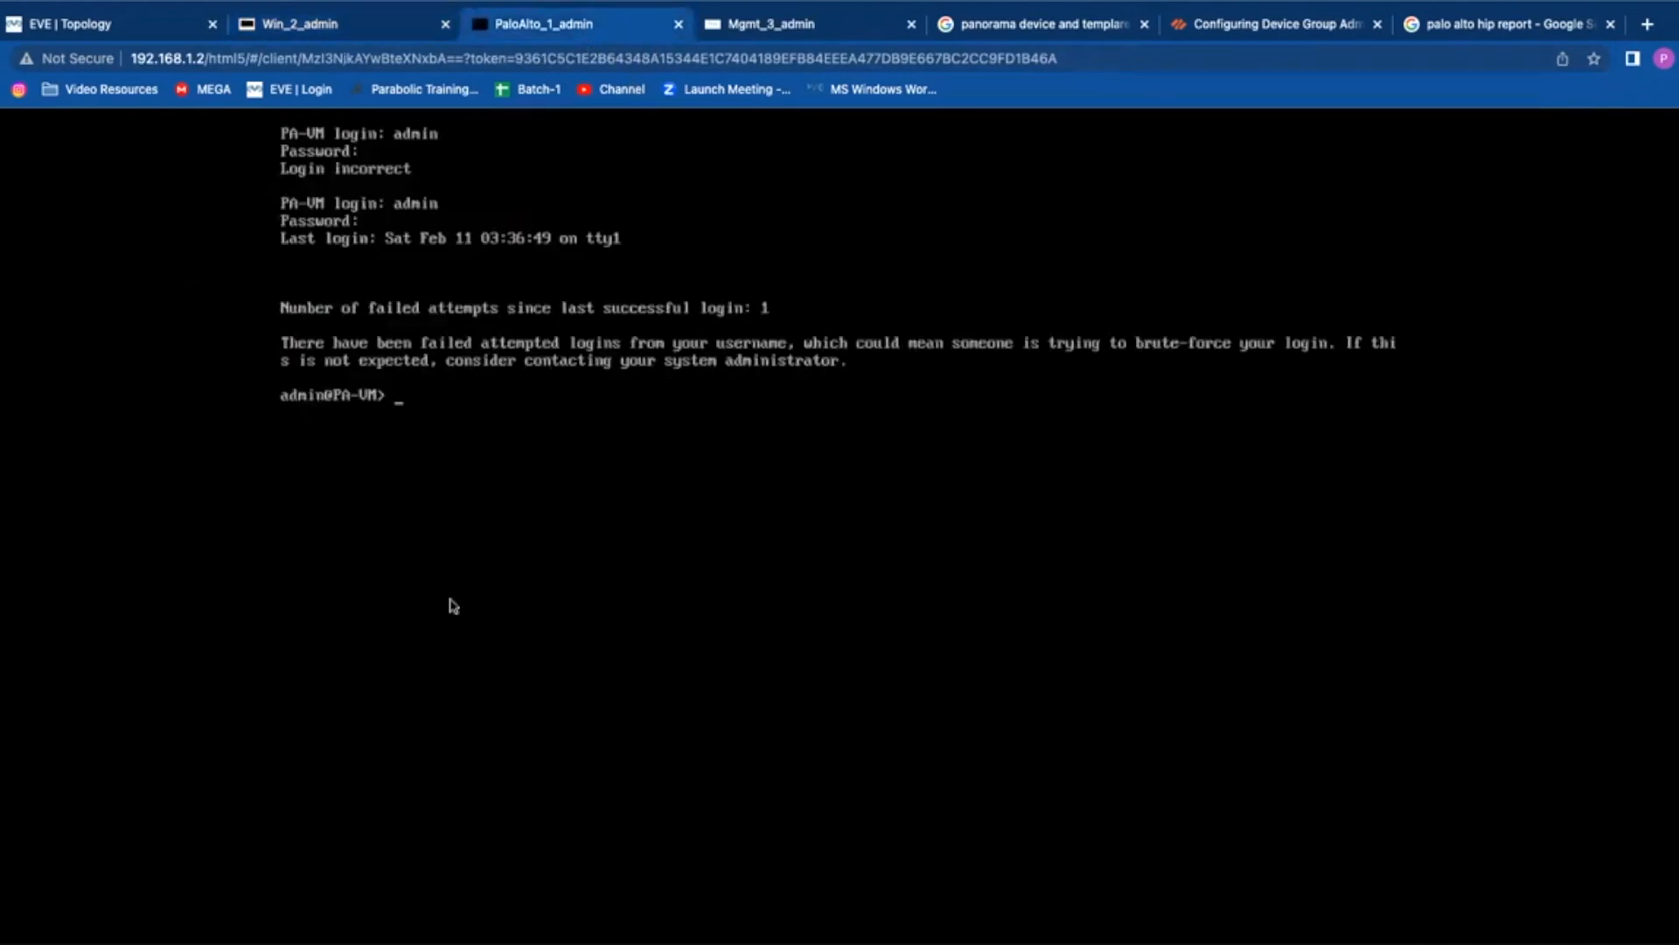
Step: Bypass the certificate warning for 192.168.0.1 in the management machine's browser
{"action": "left_click", "coordinate": [741, 35]}
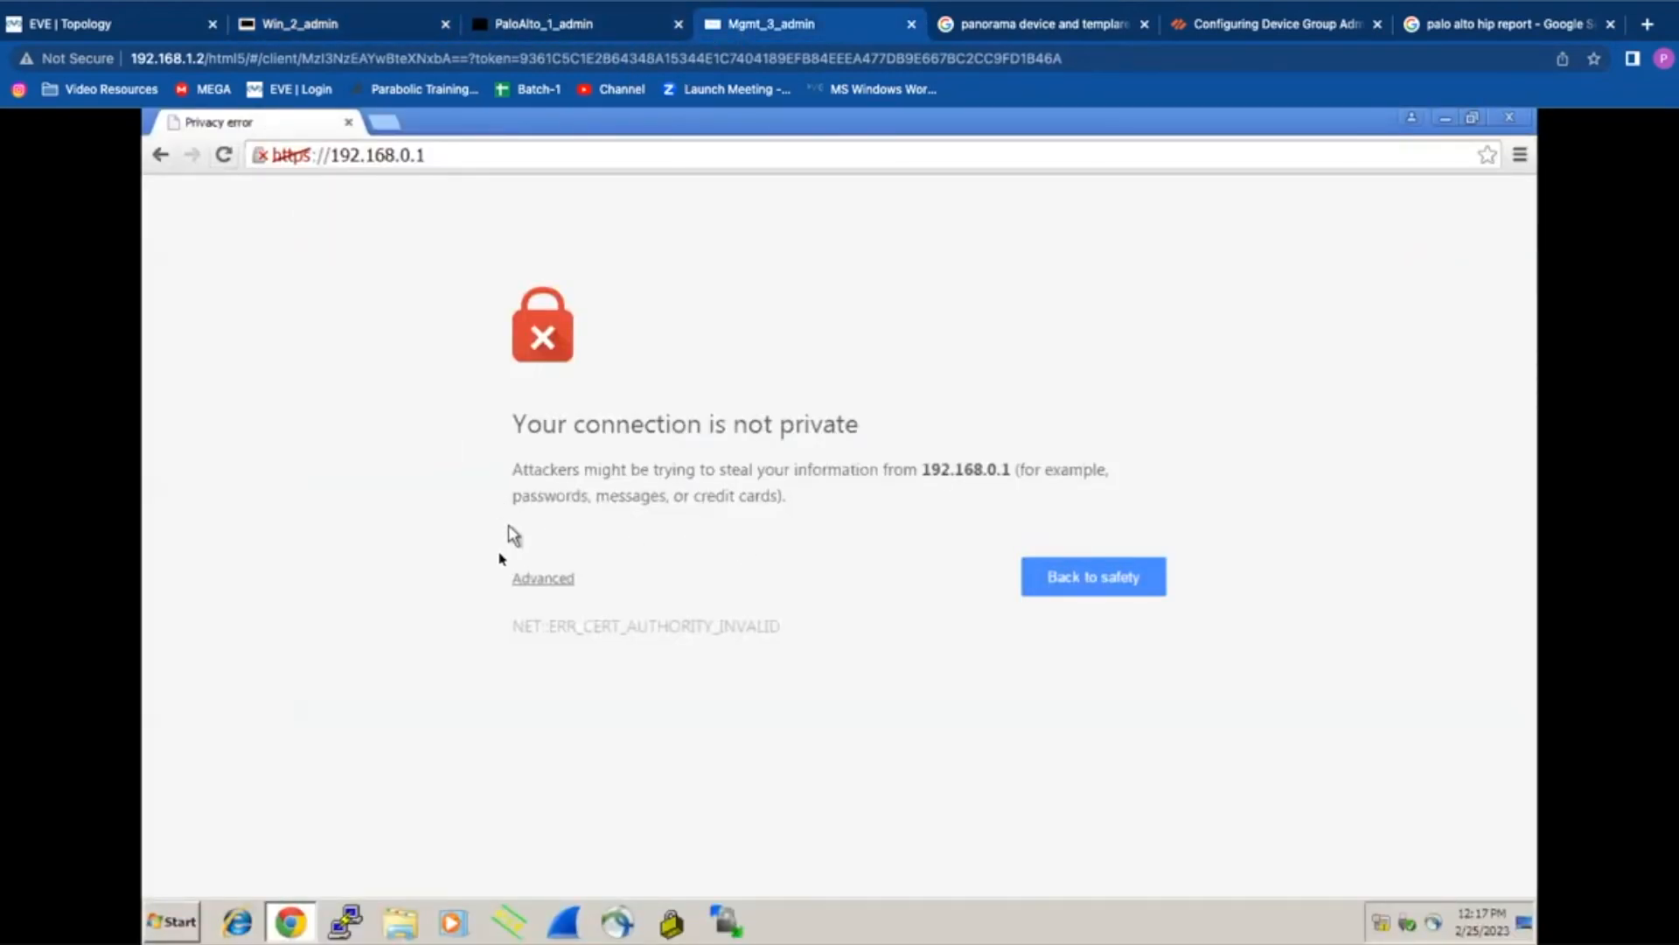
{"action": "left_click", "coordinate": [535, 578]}
{"action": "left_click", "coordinate": [697, 761]}
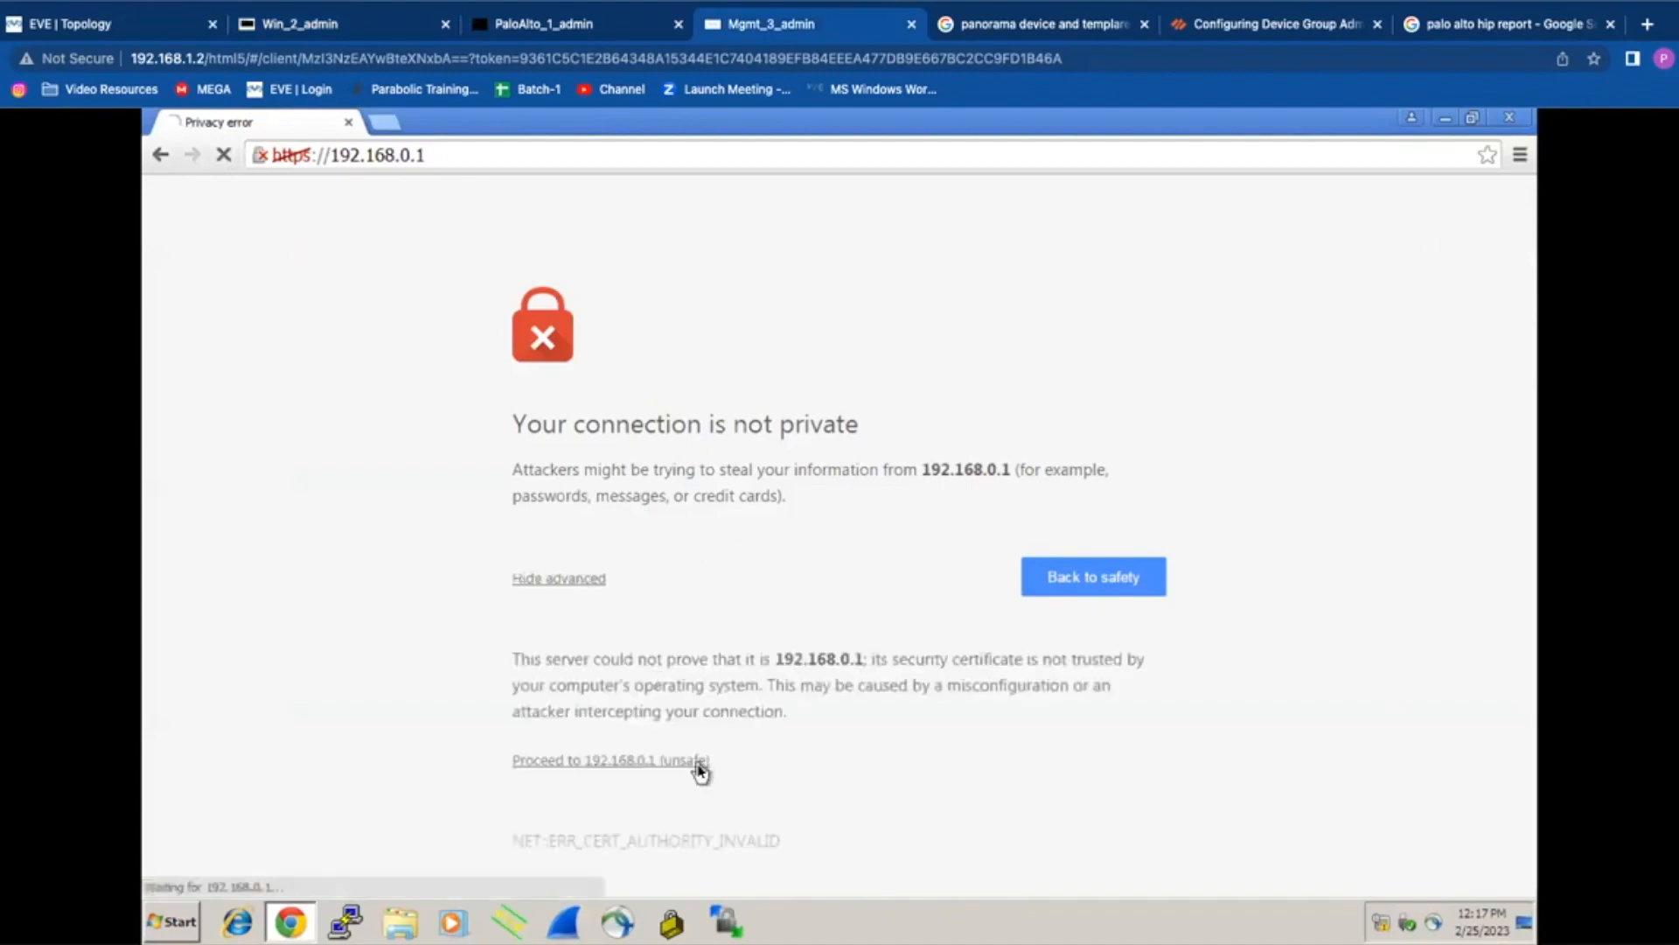
{"action": "left_click", "coordinate": [592, 519]}
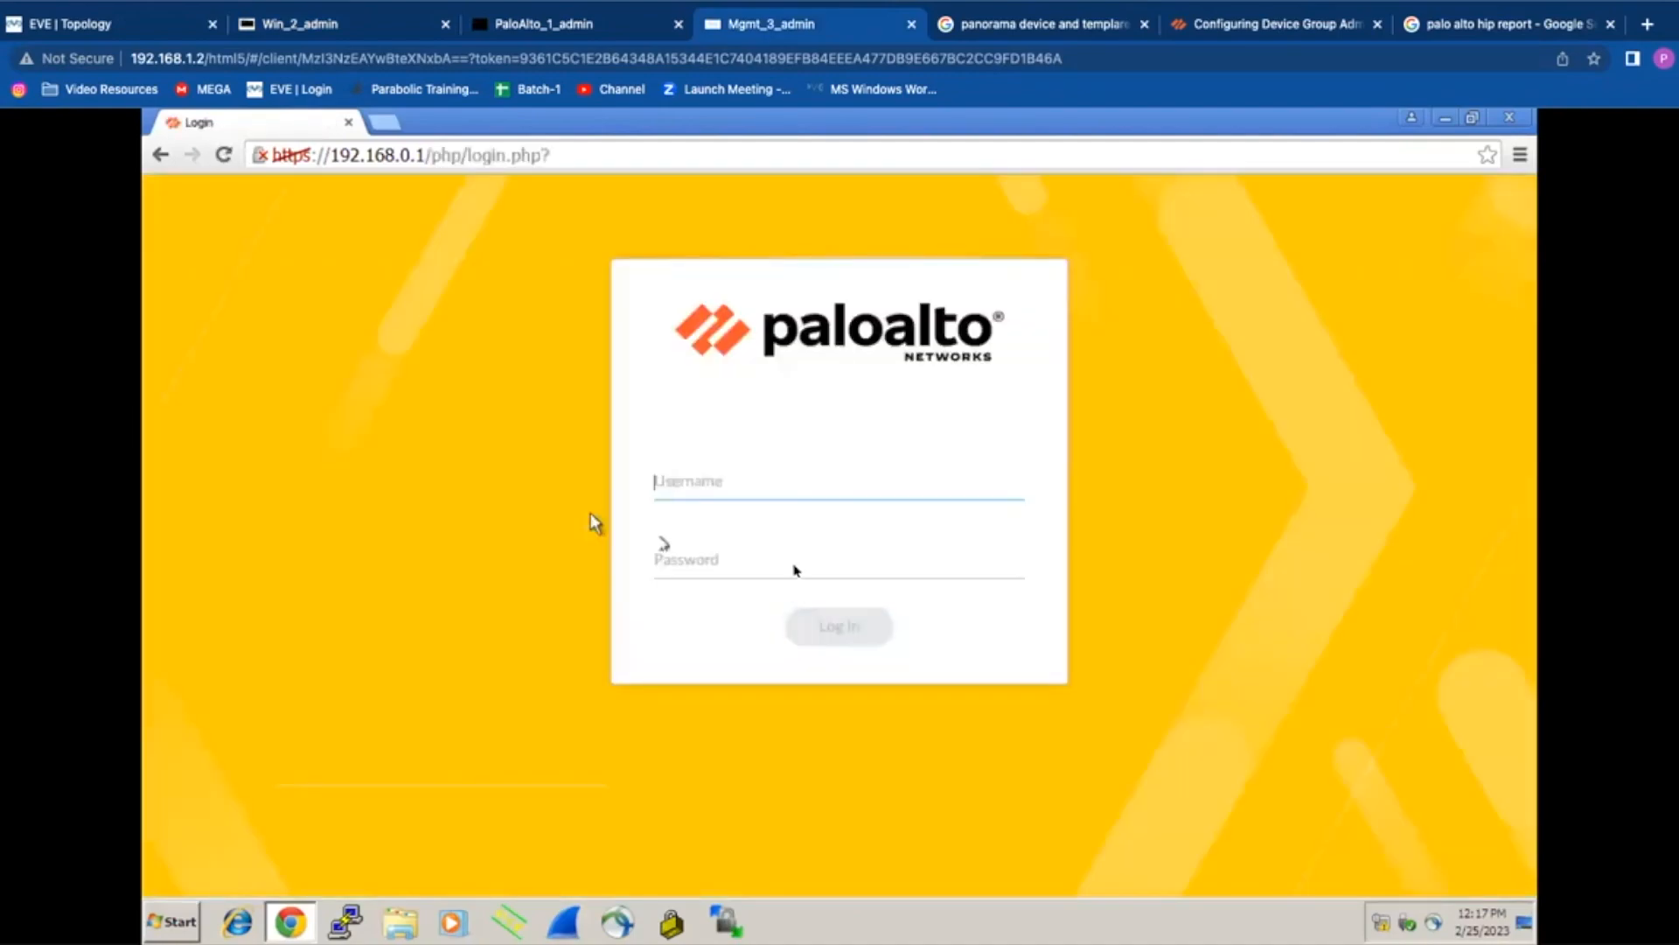
Step: Log in to the firewall web UI as admin with the account password
{"action": "key", "text": "Tab"}
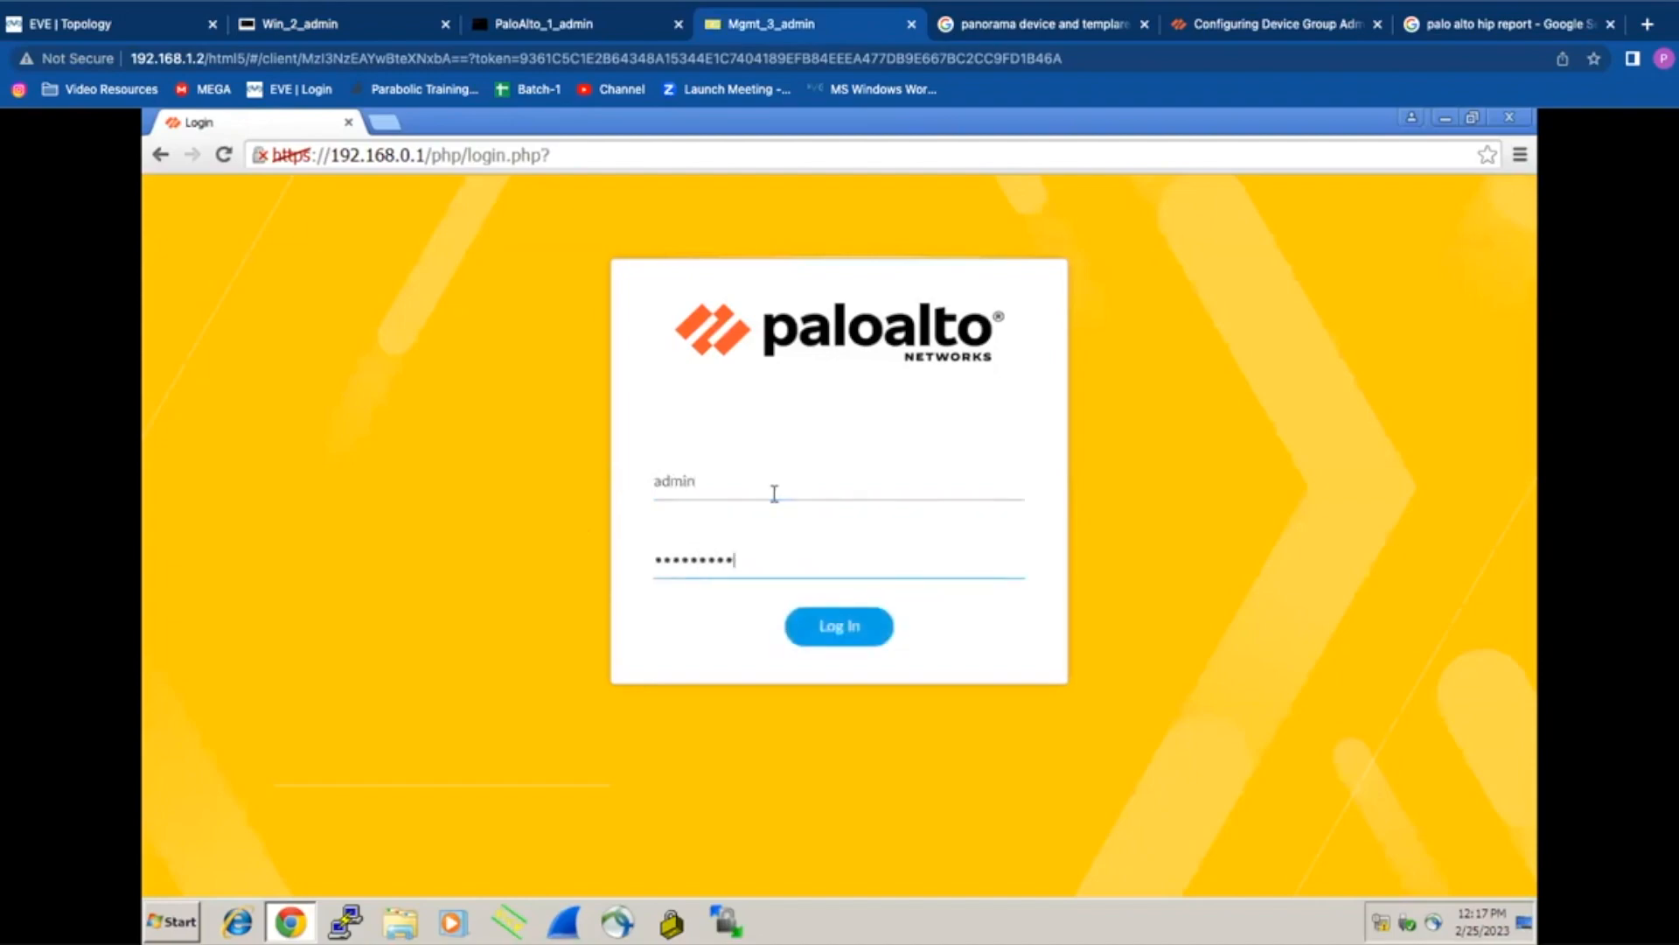
{"action": "key", "text": "Return"}
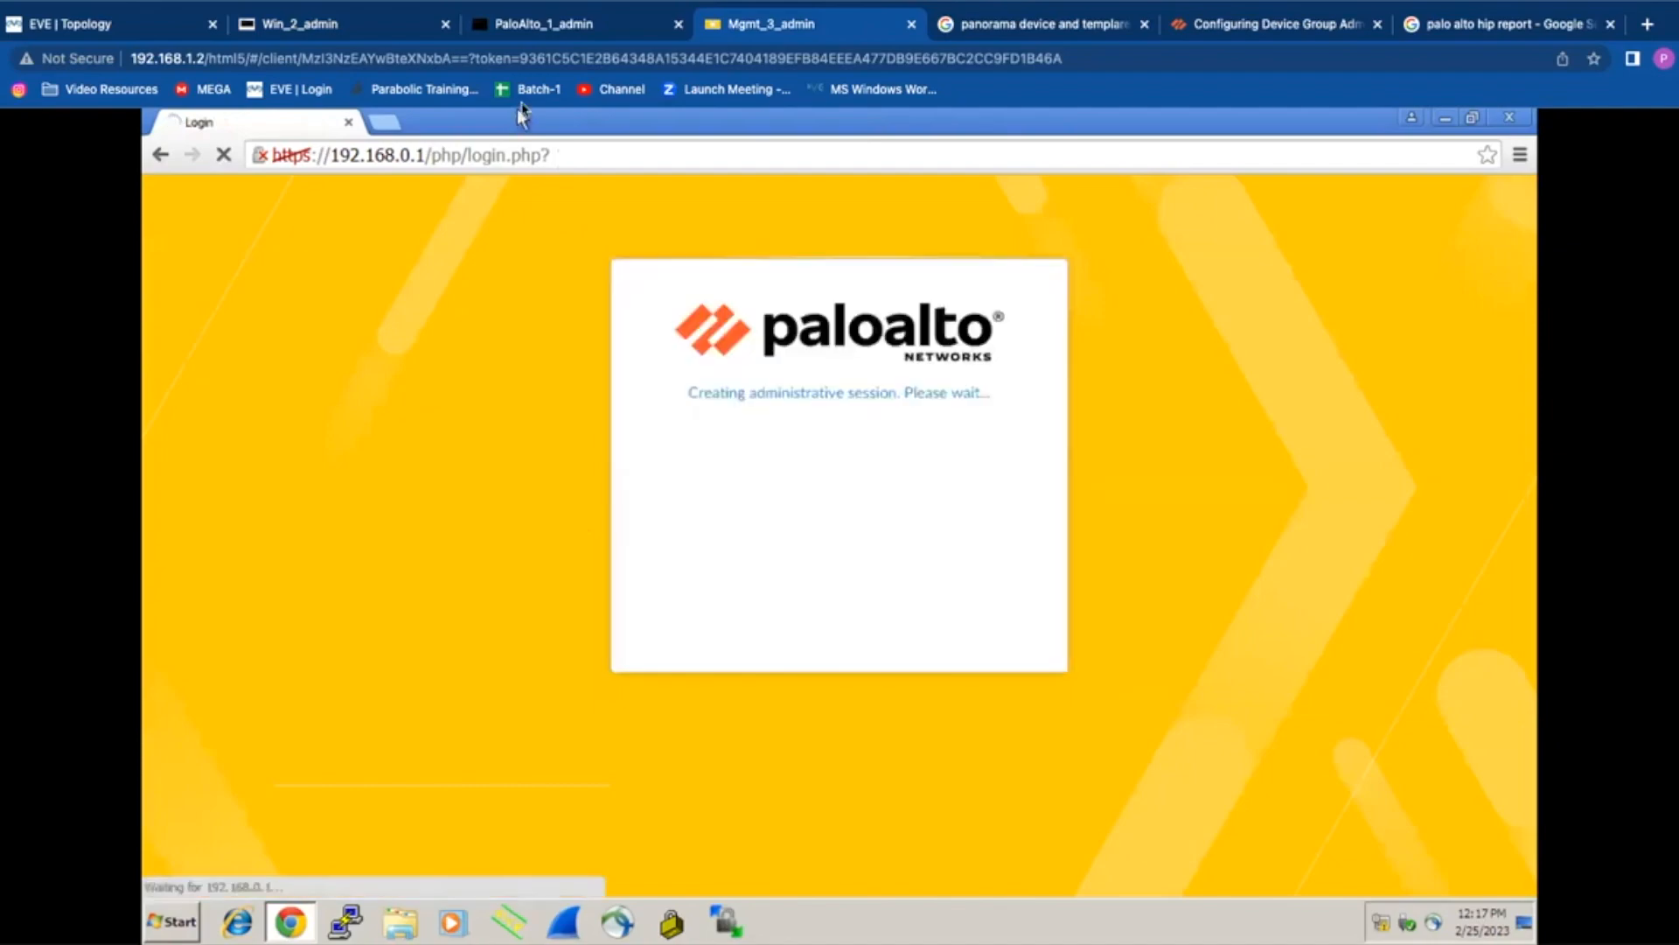
Step: Run nslookup blue.com in the client's command prompt to get 64.190.63.111
{"action": "left_click", "coordinate": [372, 28]}
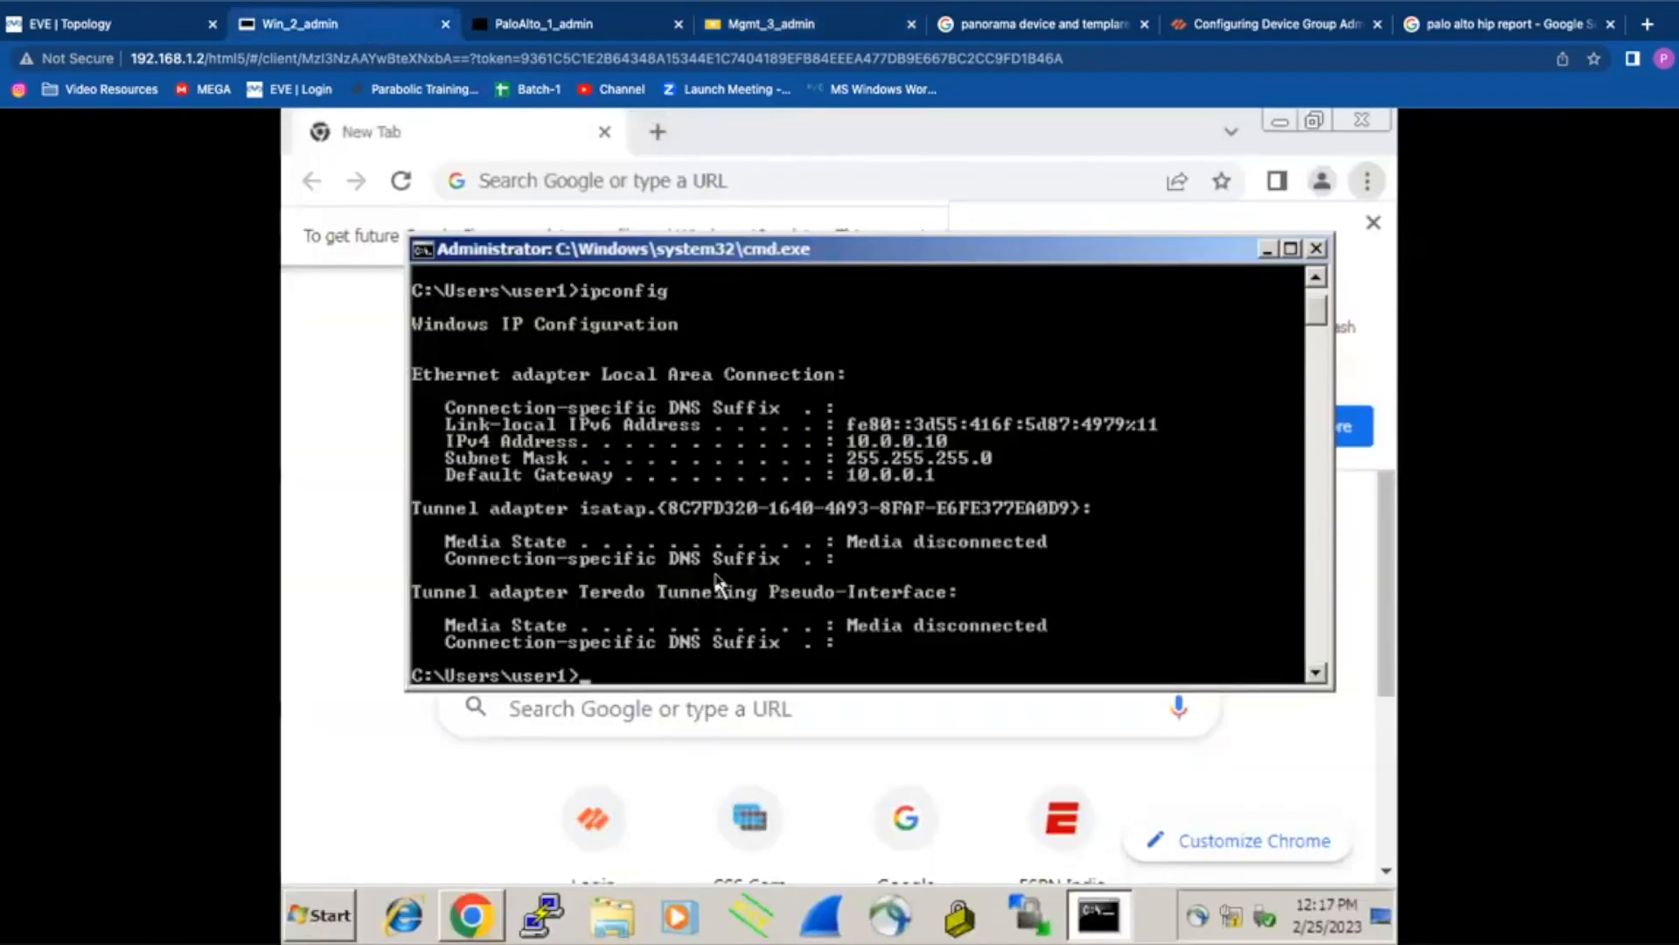
{"action": "key", "text": "Return"}
{"action": "key", "text": "Return"}
{"action": "type", "text": "nslookup"}
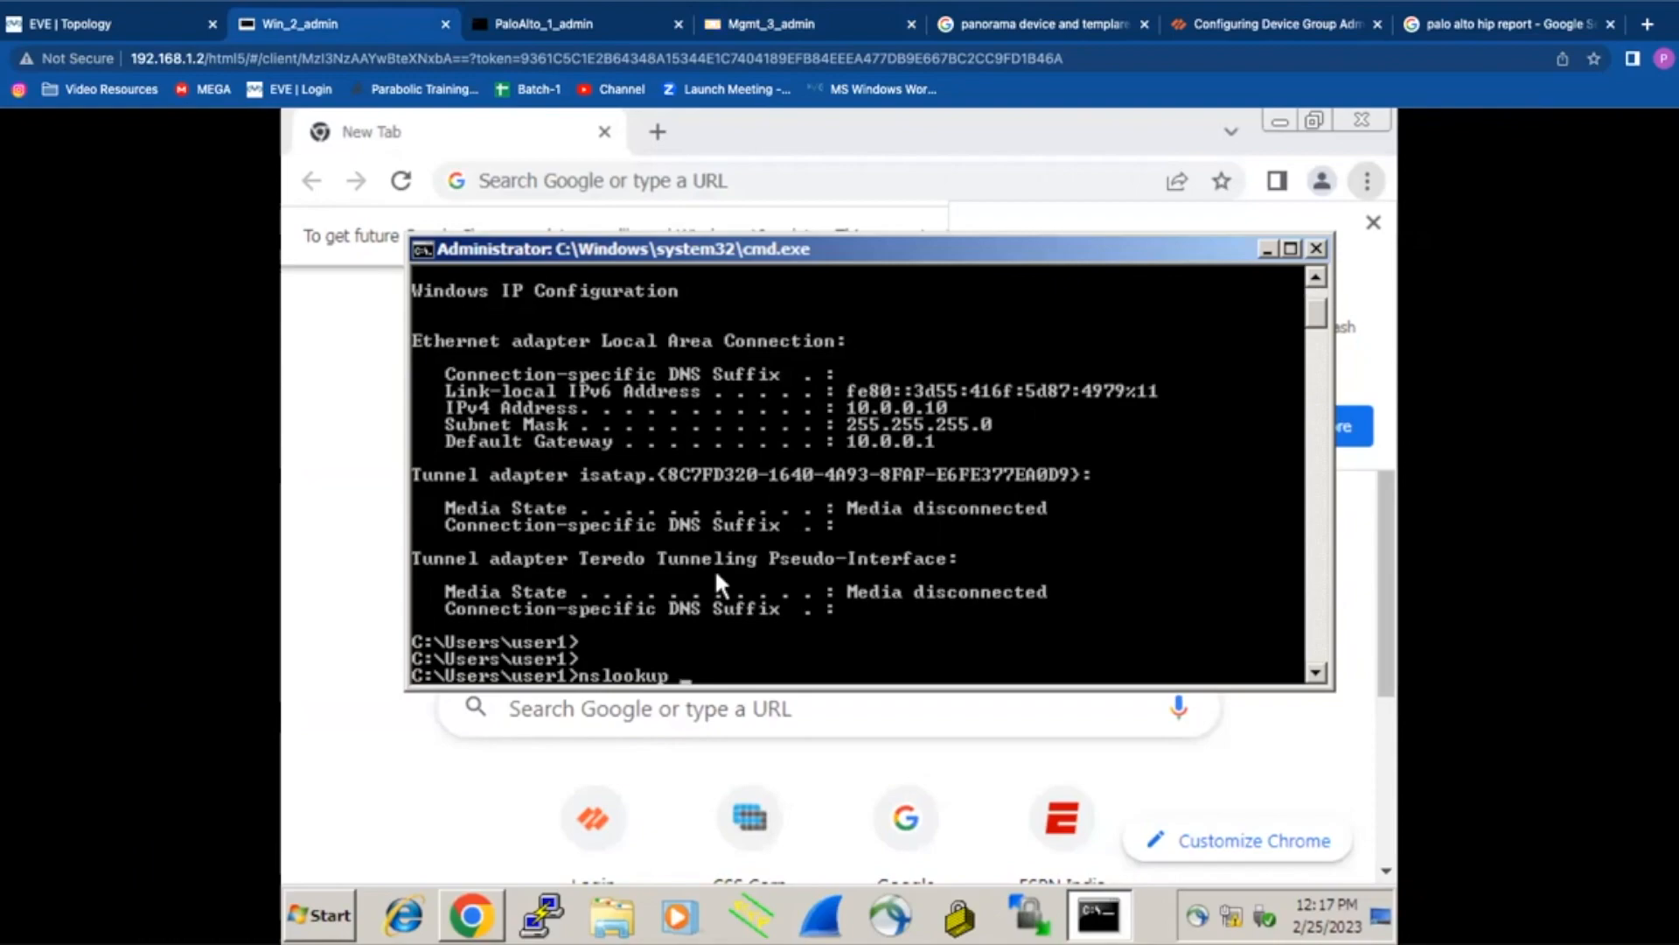
{"action": "type", "text": "blue.com"}
{"action": "key", "text": "Return"}
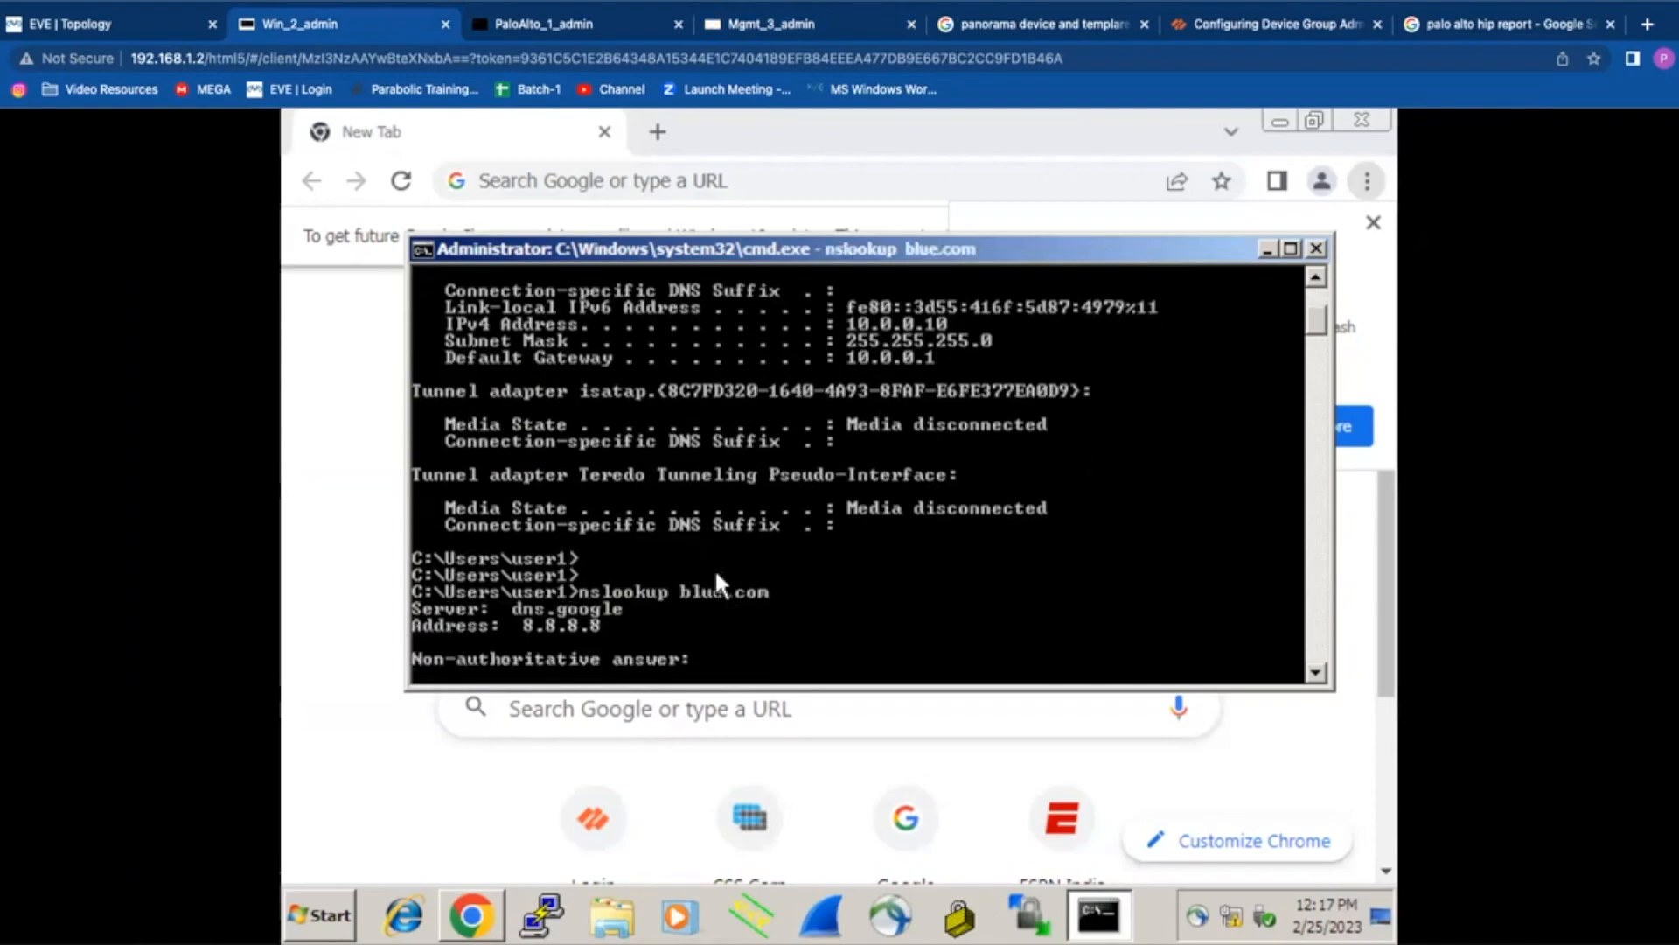
{"action": "key", "text": "Return"}
{"action": "key", "text": "Return"}
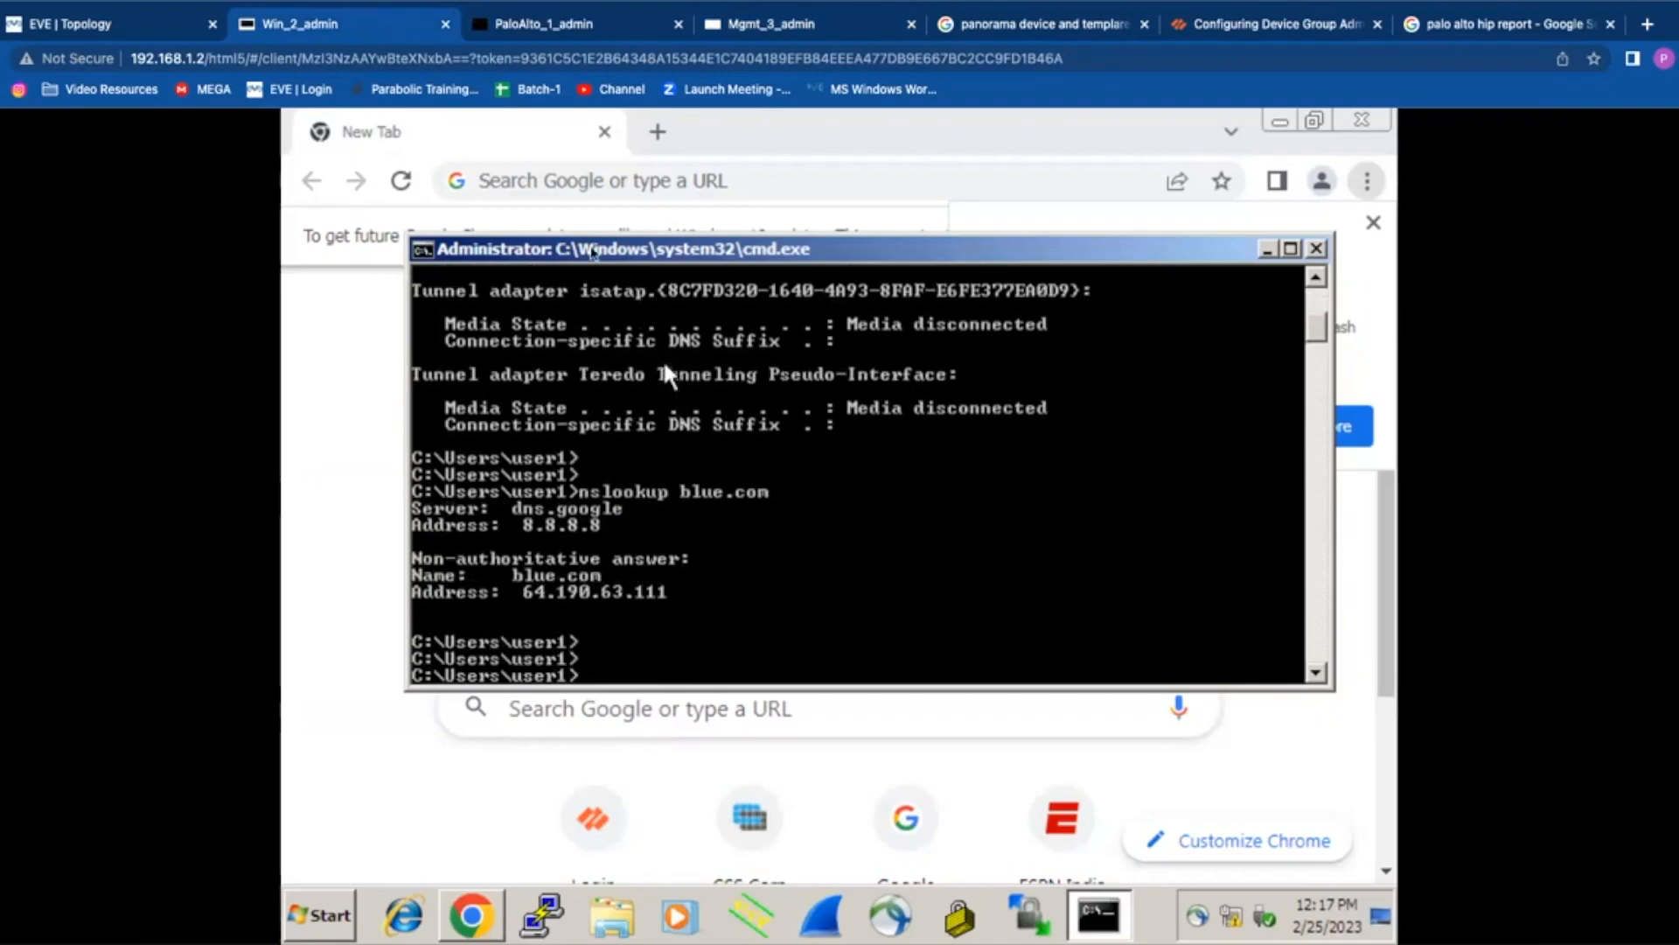
Step: Visit blue.com in an incognito window, close it, and dismiss the restore and update prompts
{"action": "left_click", "coordinate": [1368, 181]}
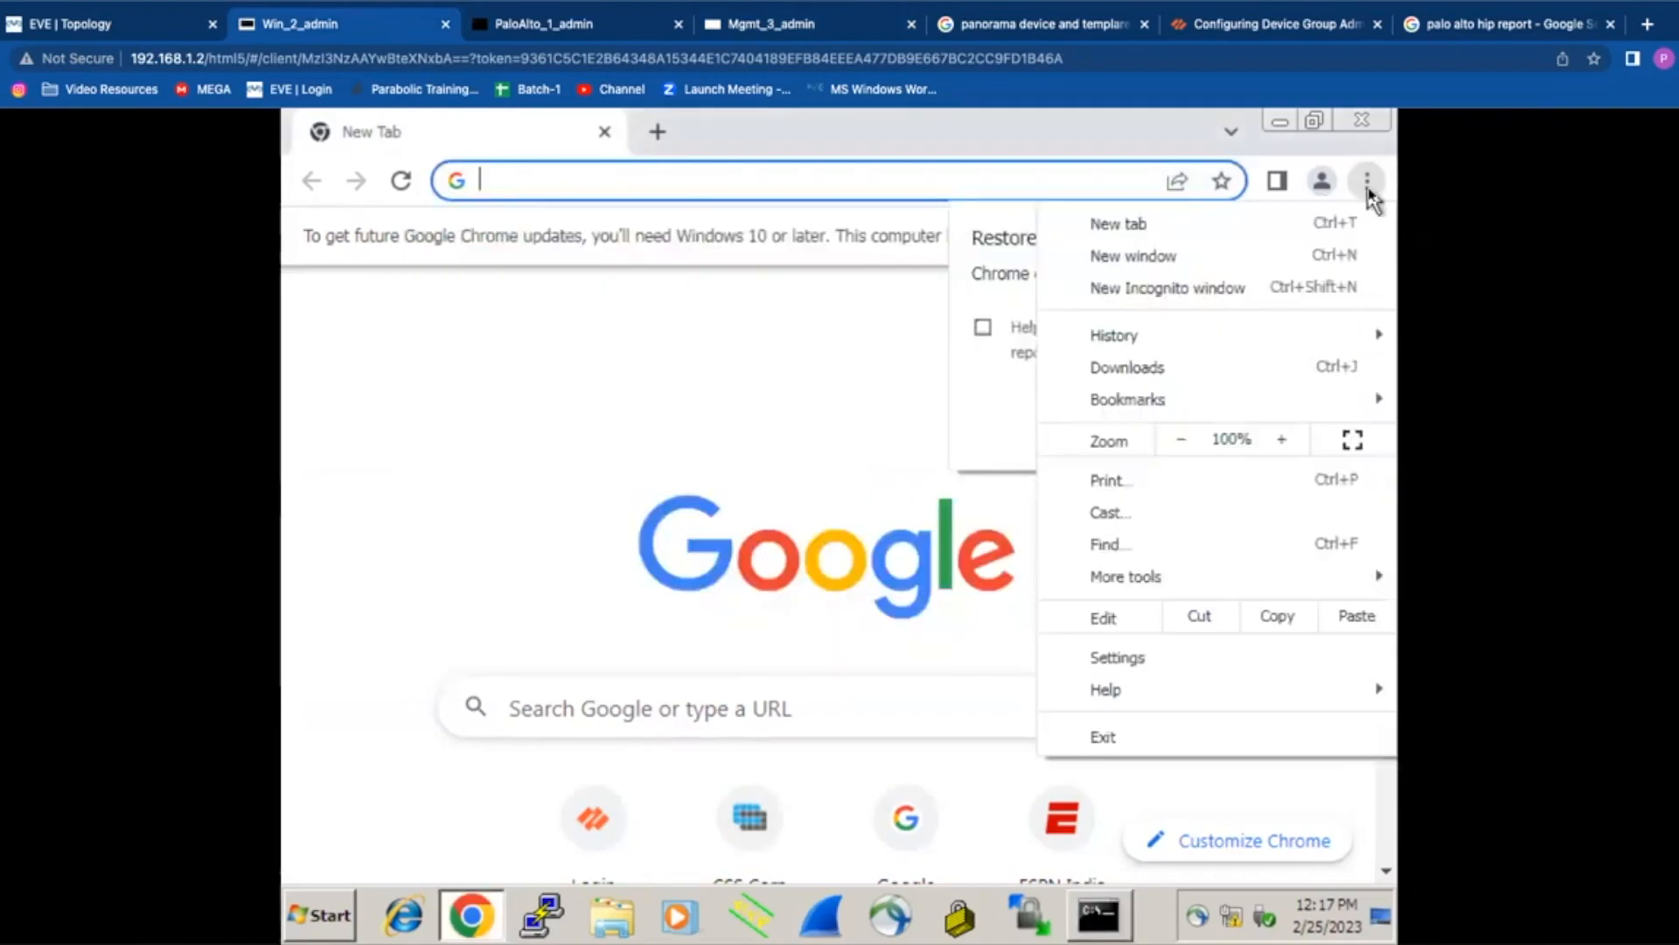
{"action": "left_click", "coordinate": [1201, 288]}
{"action": "type", "text": "blue.com"}
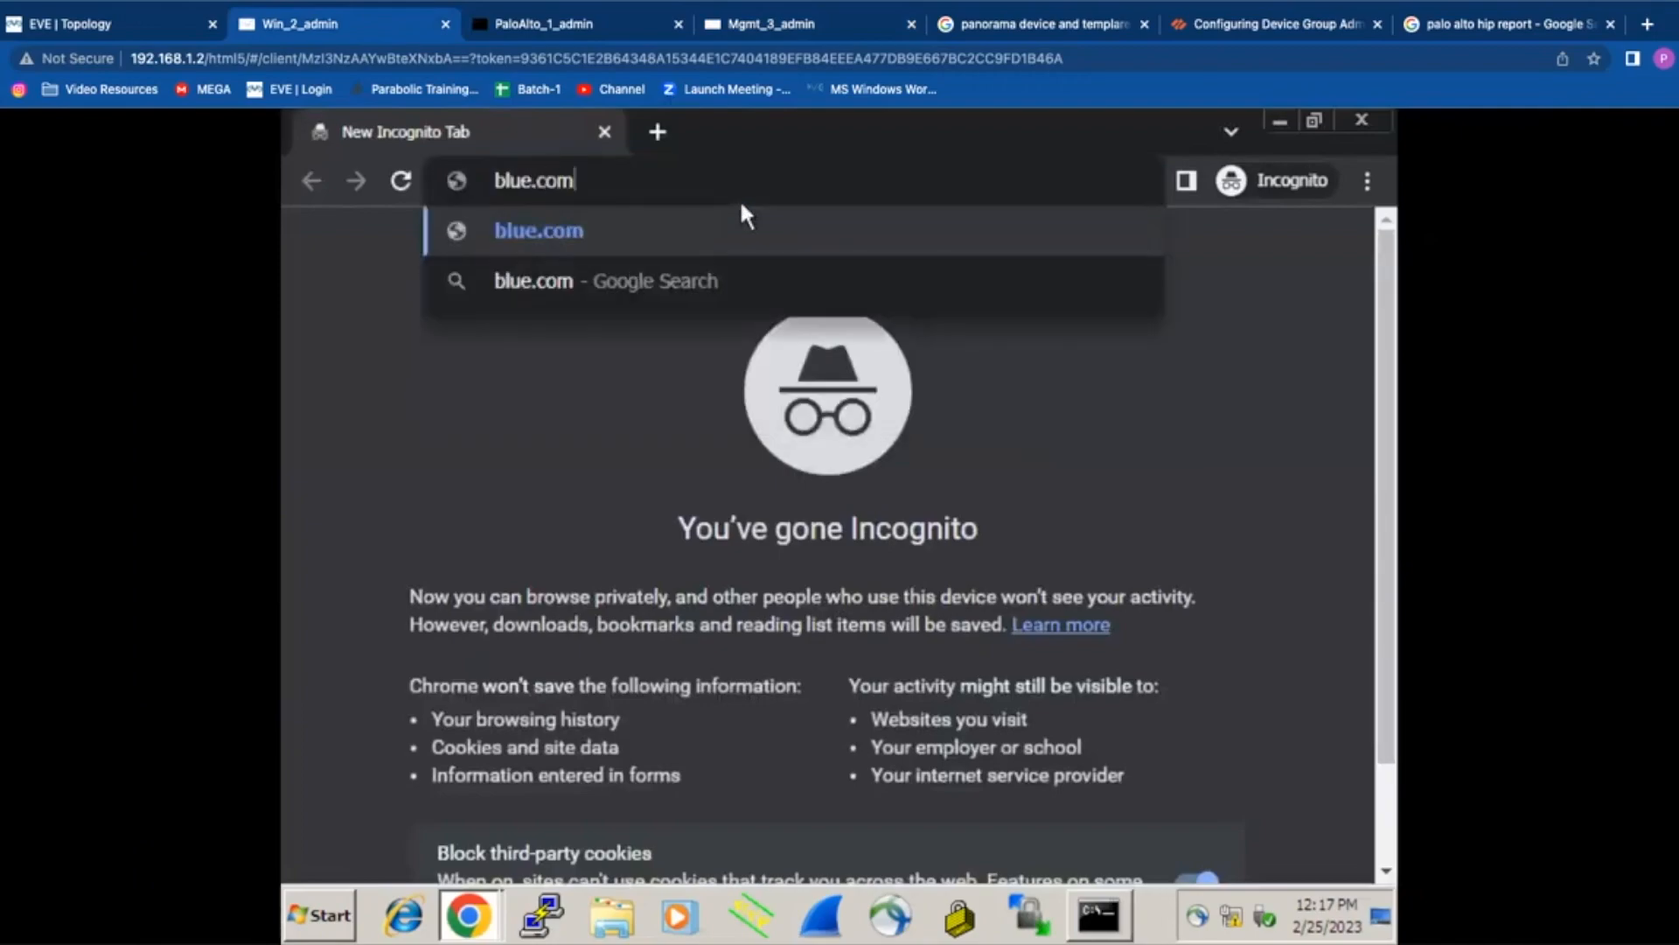
{"action": "key", "text": "Return"}
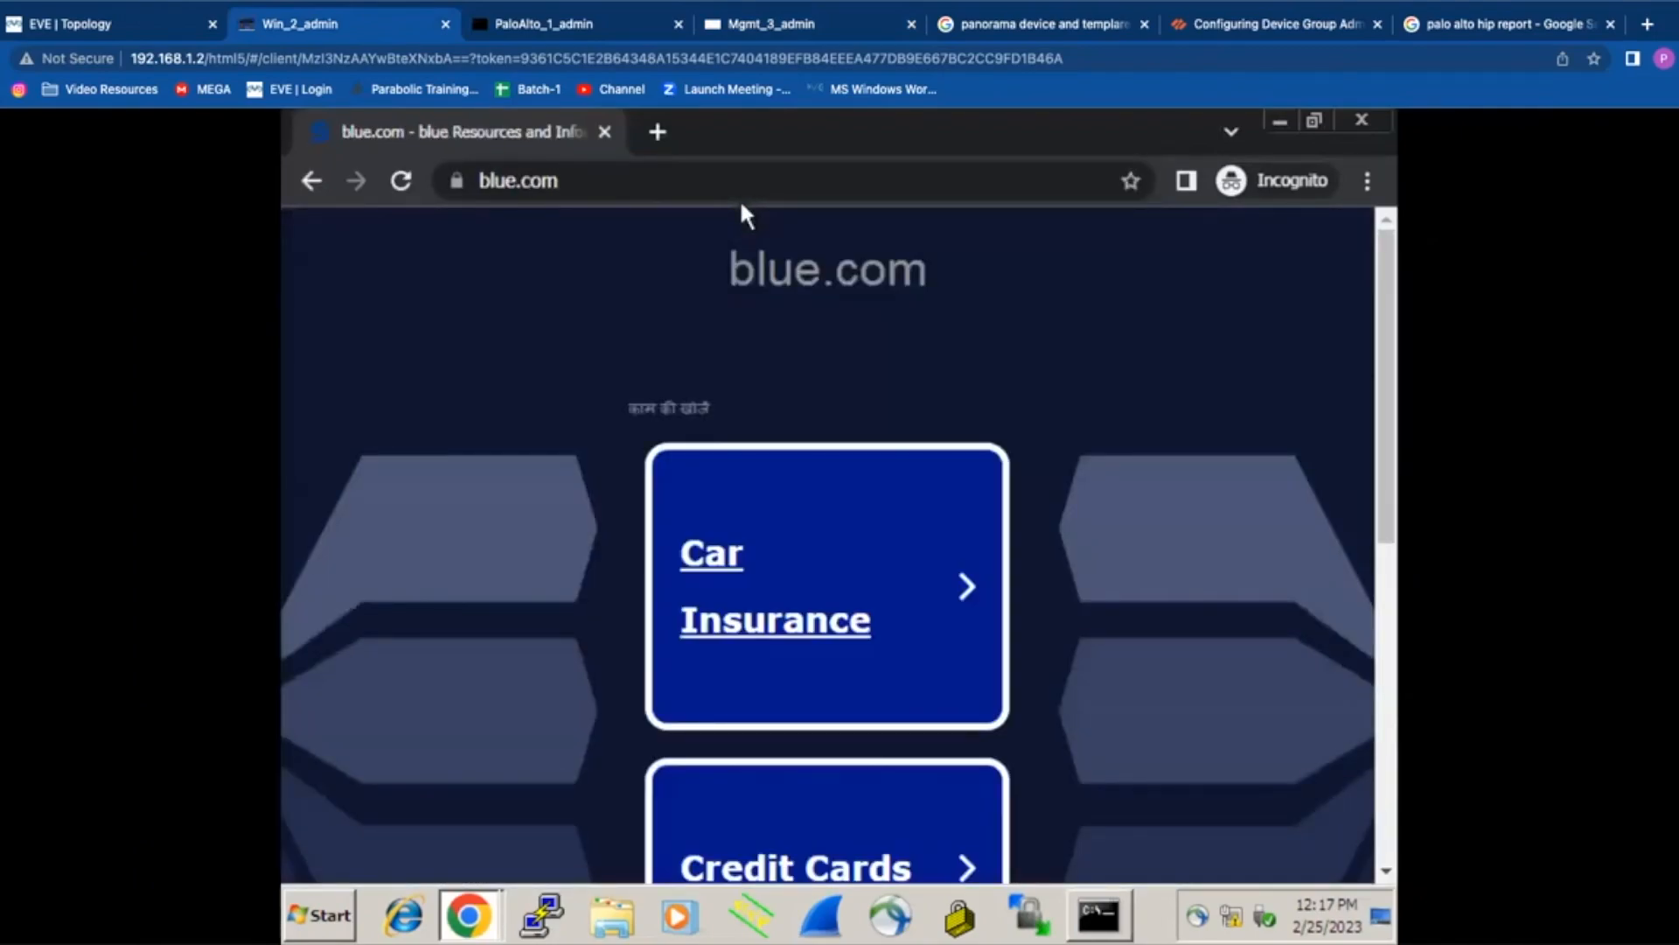
{"action": "left_click", "coordinate": [605, 131]}
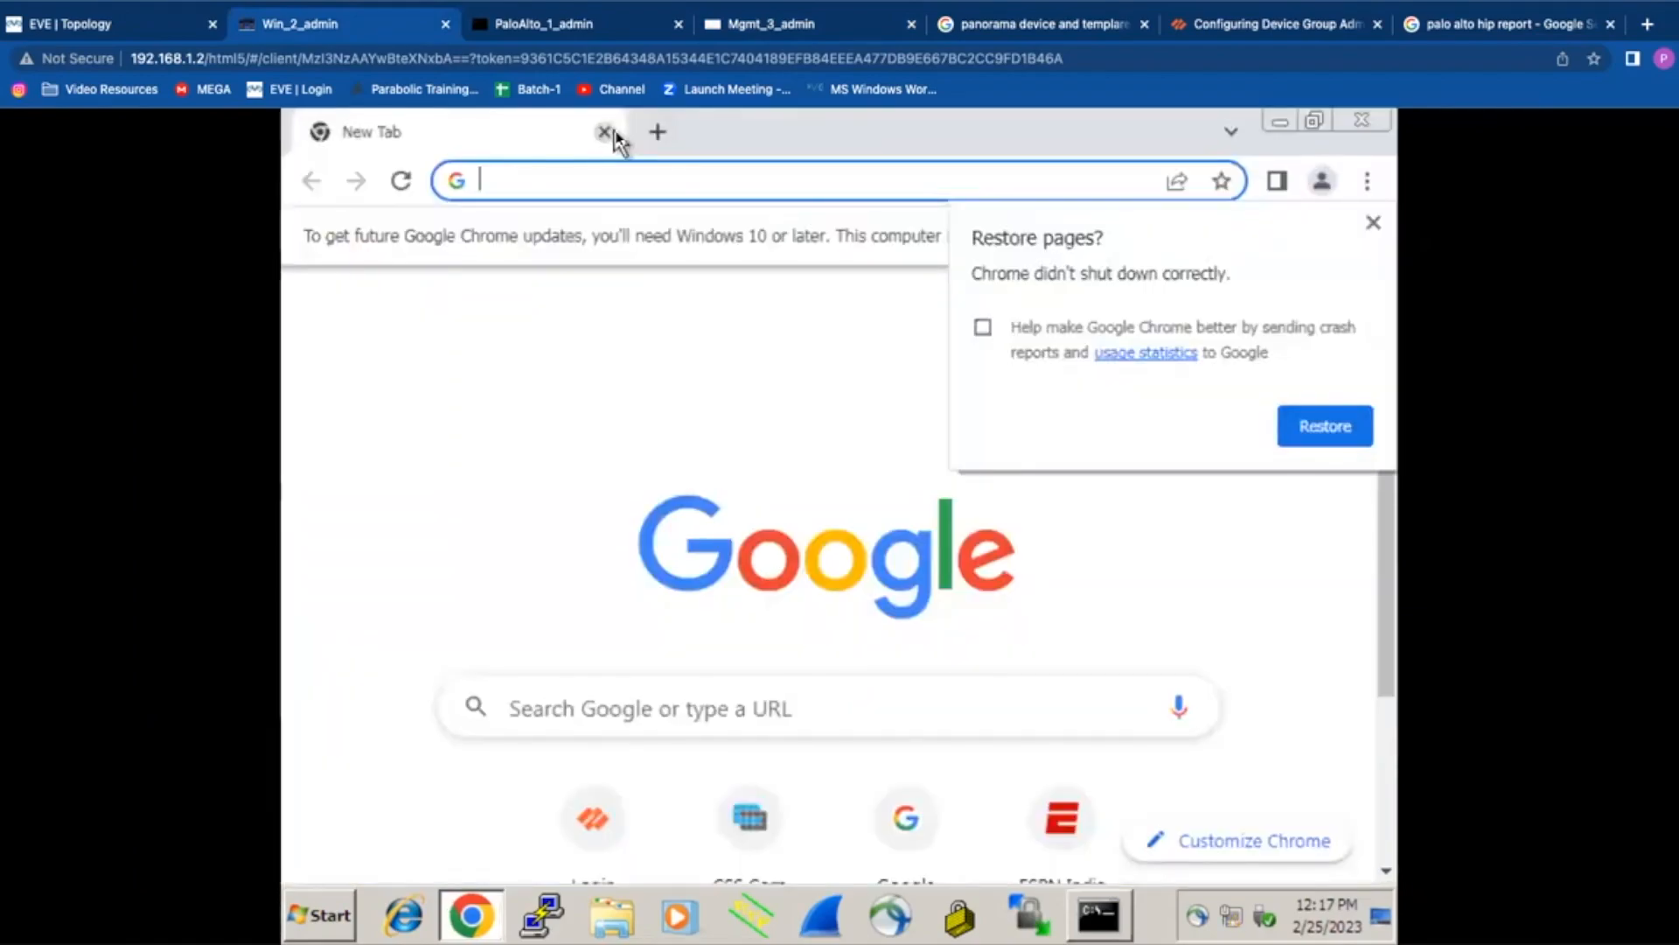
{"action": "left_click", "coordinate": [1373, 226]}
{"action": "left_click", "coordinate": [1373, 226]}
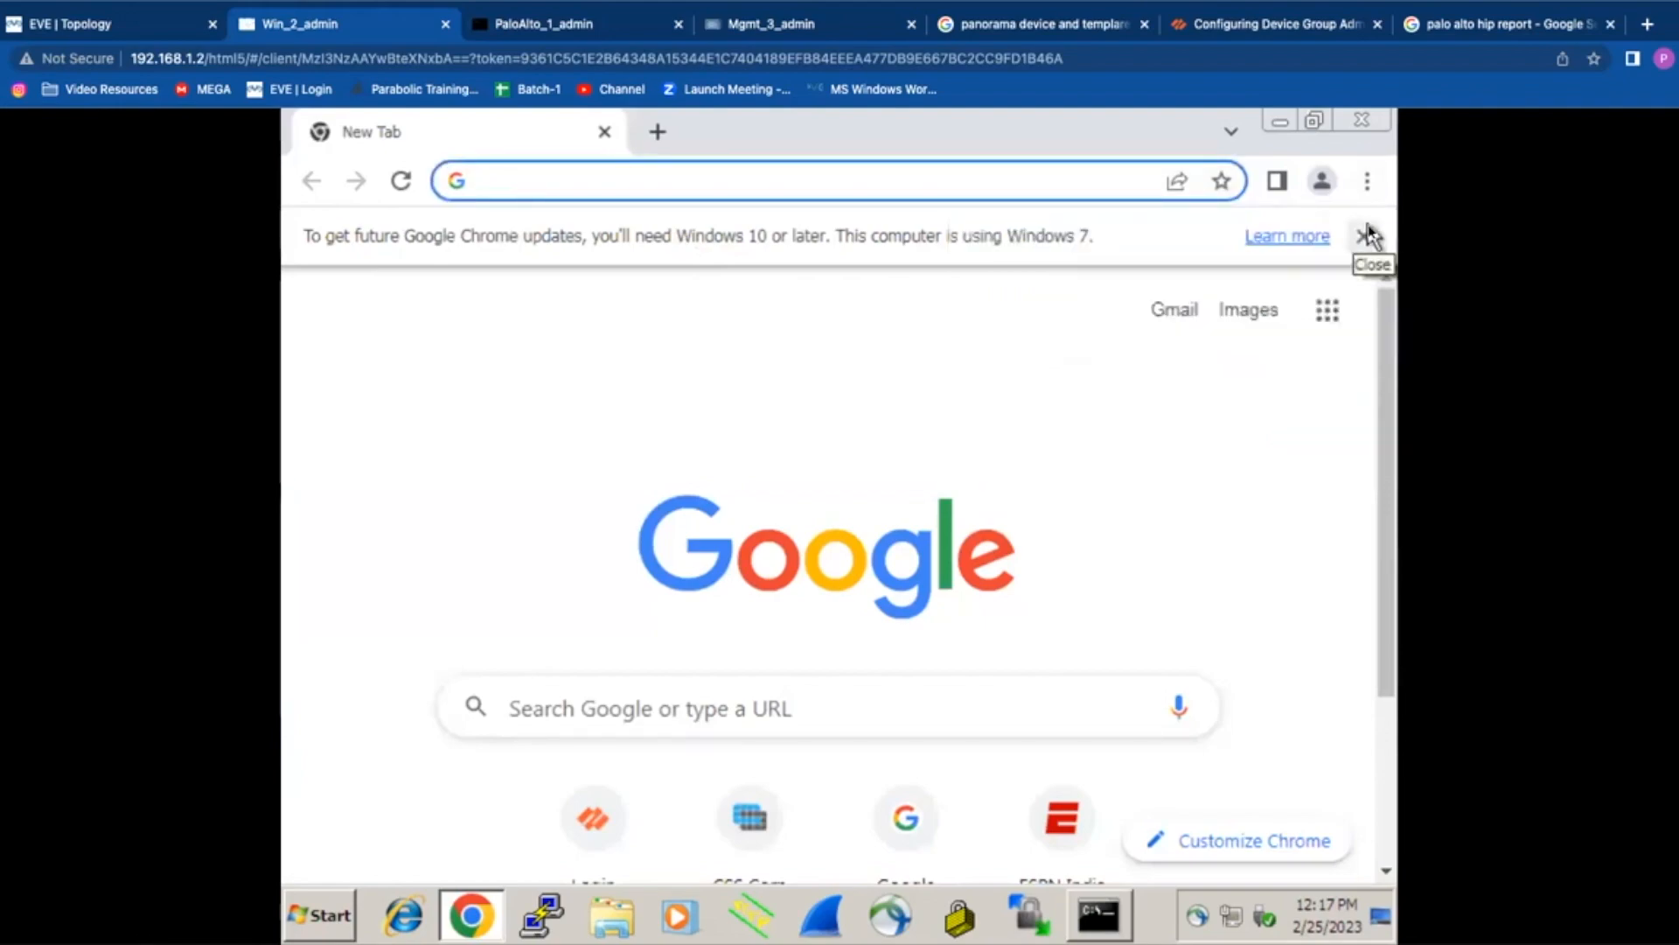
{"action": "left_click", "coordinate": [1368, 231]}
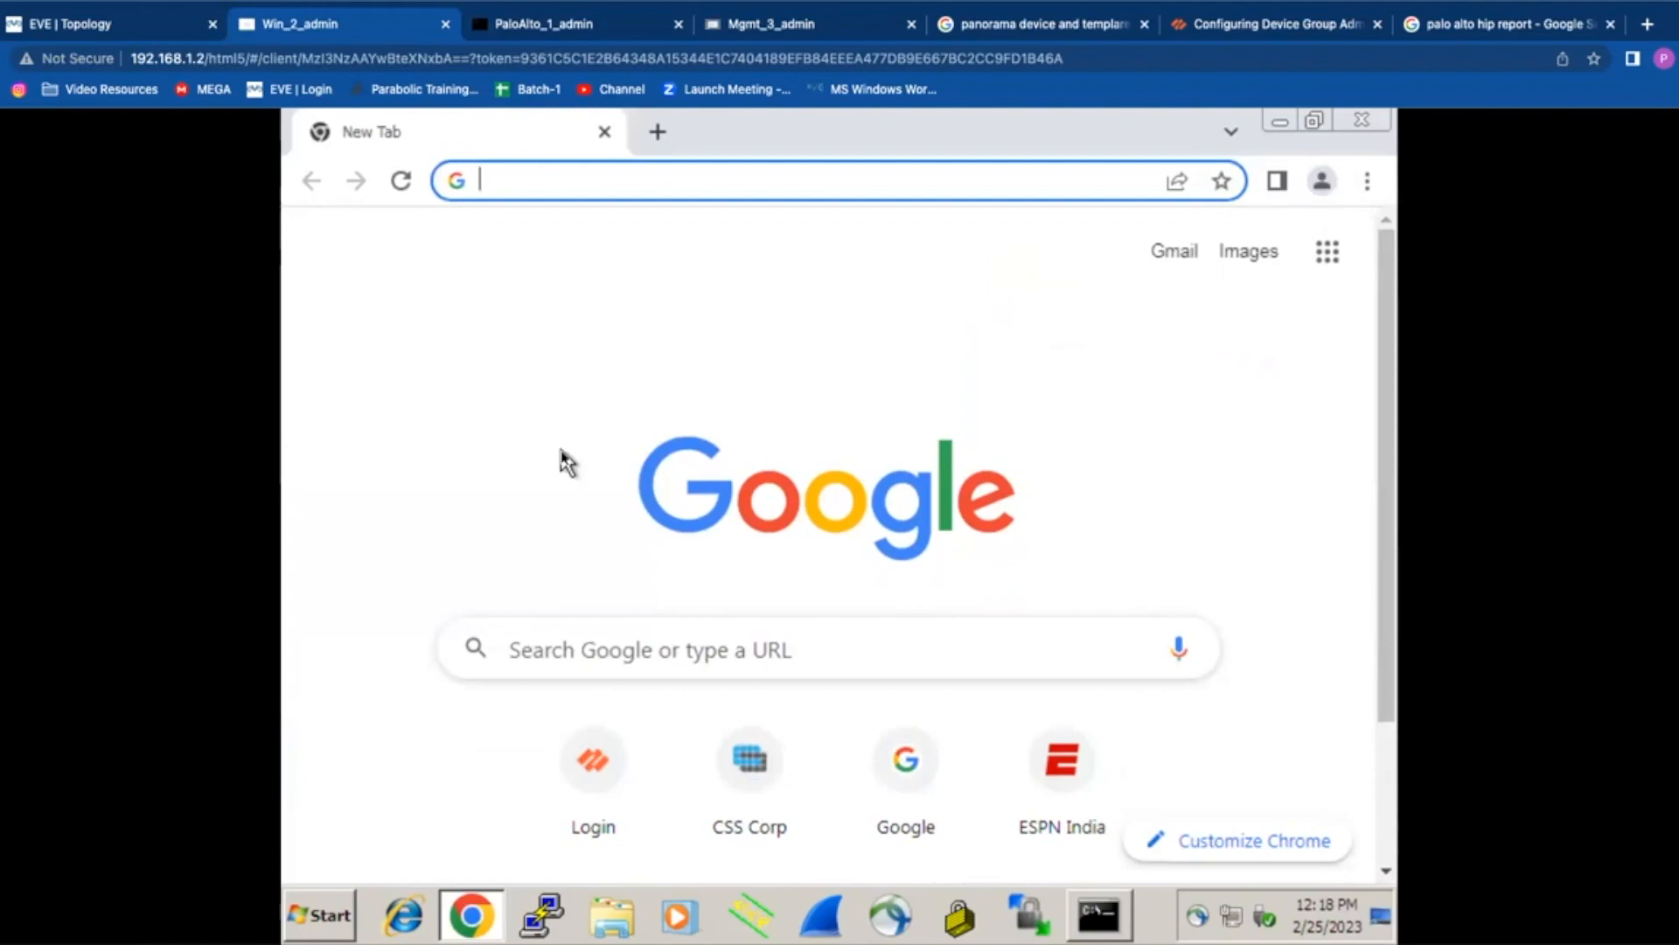
{"action": "left_click", "coordinate": [579, 31]}
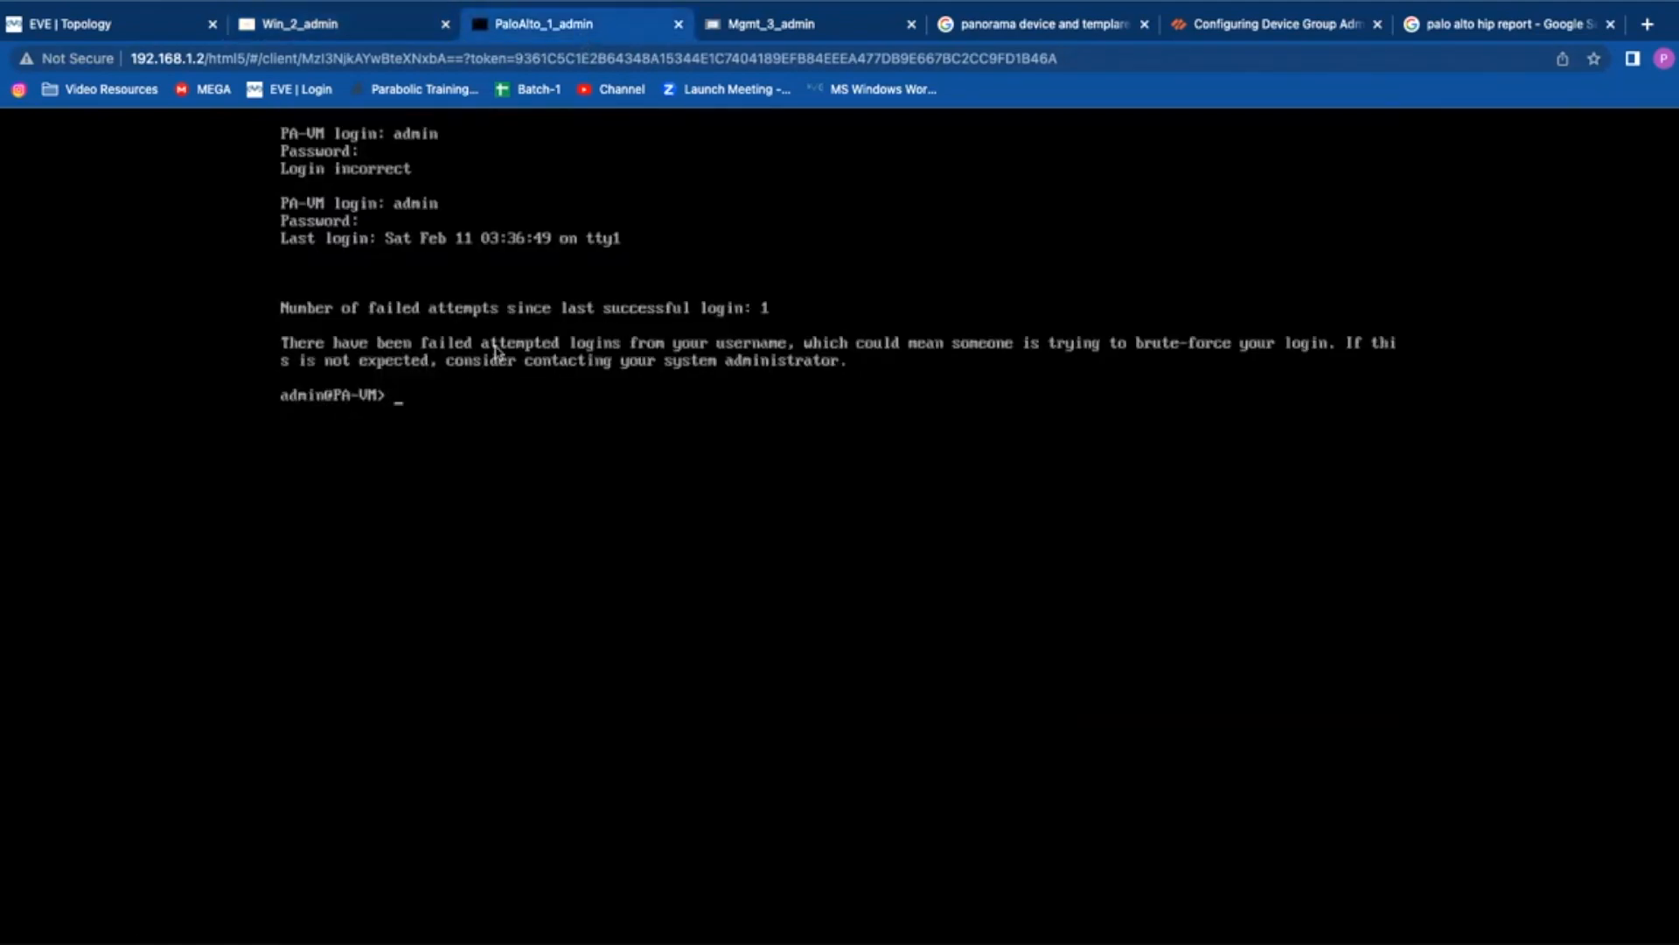
Step: Dismiss the welcome and telemetry prompts and open Monitor > Packet Capture
{"action": "left_click", "coordinate": [764, 21]}
{"action": "left_click", "coordinate": [1216, 786]}
{"action": "left_click", "coordinate": [1084, 644]}
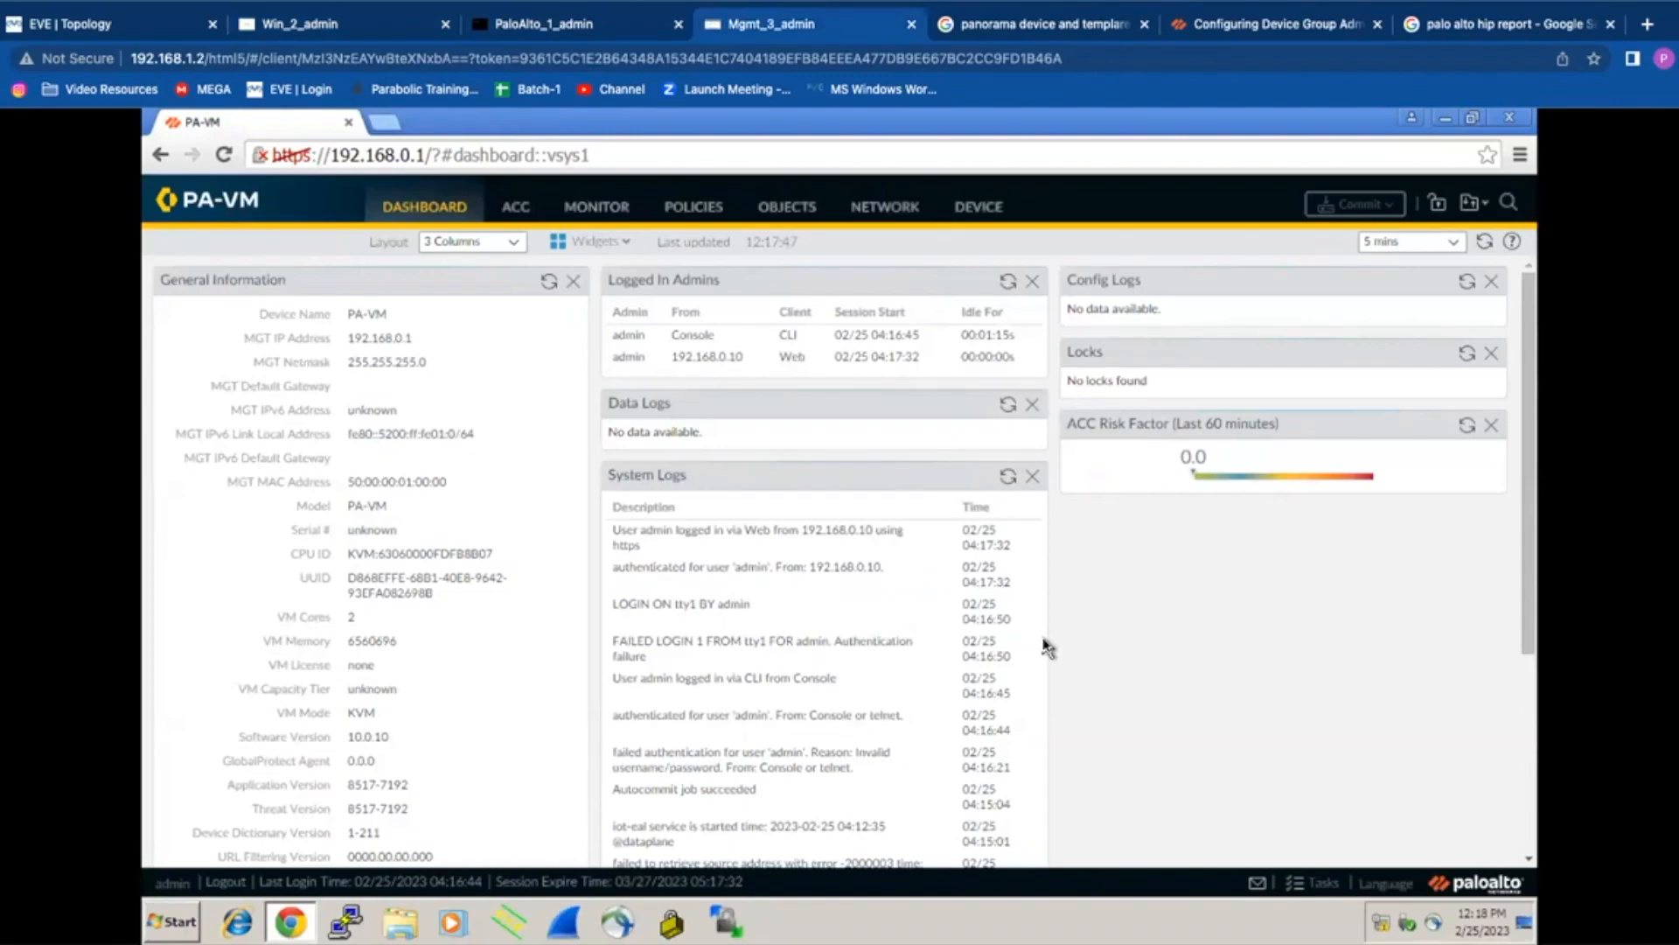
{"action": "left_click", "coordinate": [598, 210]}
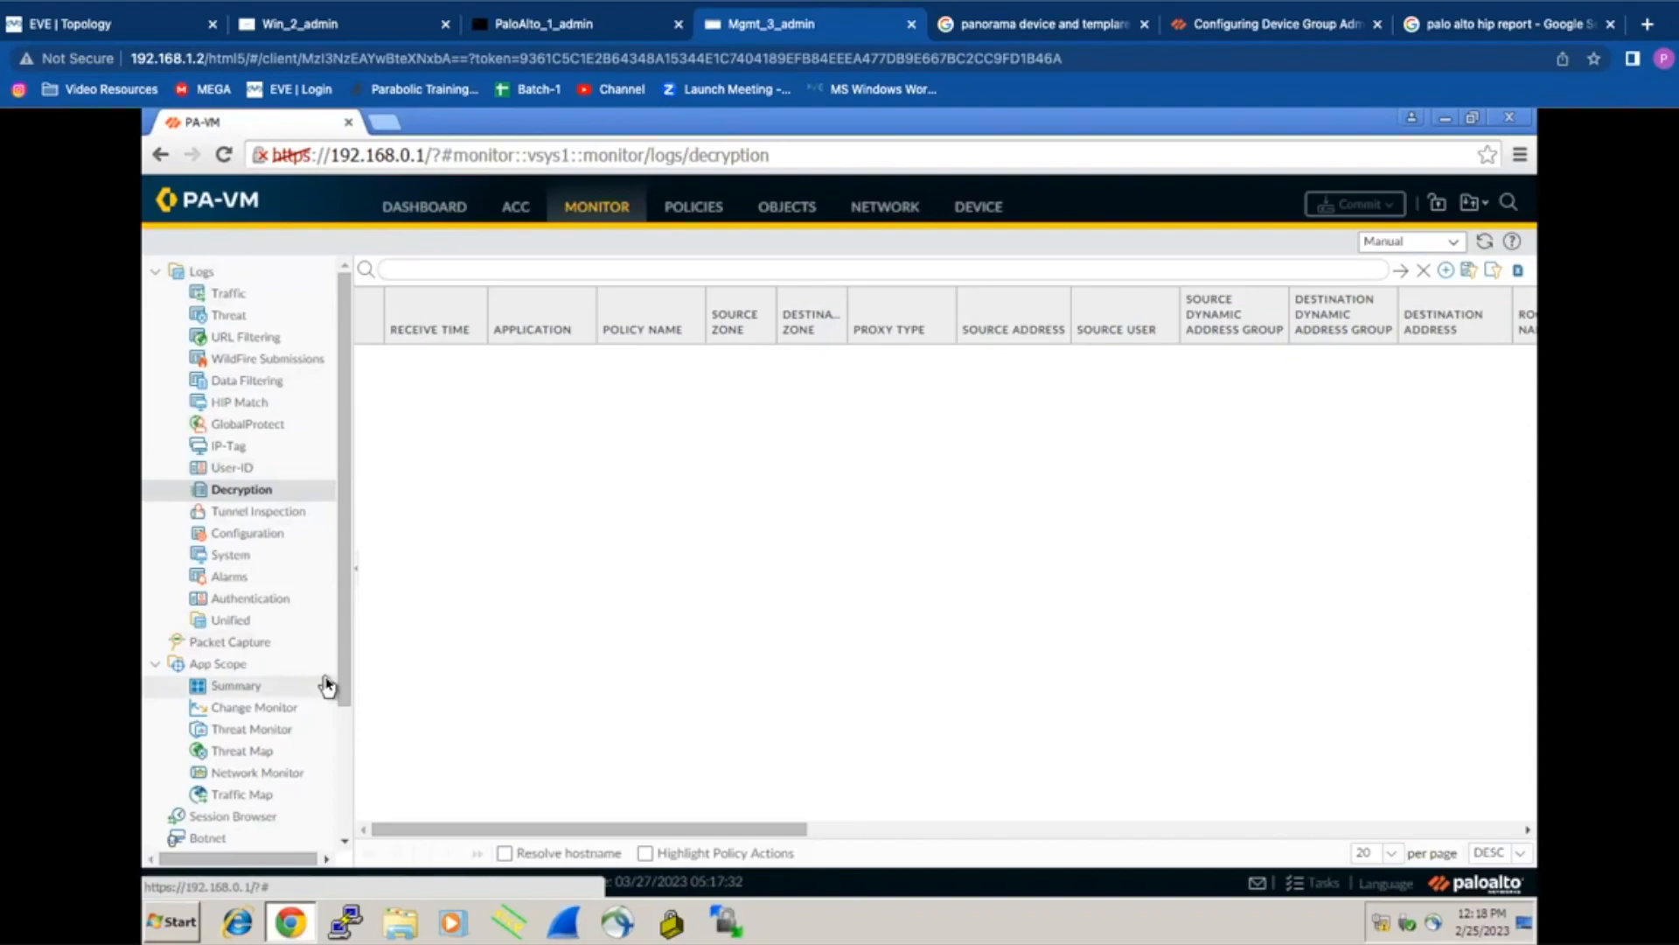
{"action": "left_click_drag", "start_coordinate": [344, 676], "coordinate": [335, 755]}
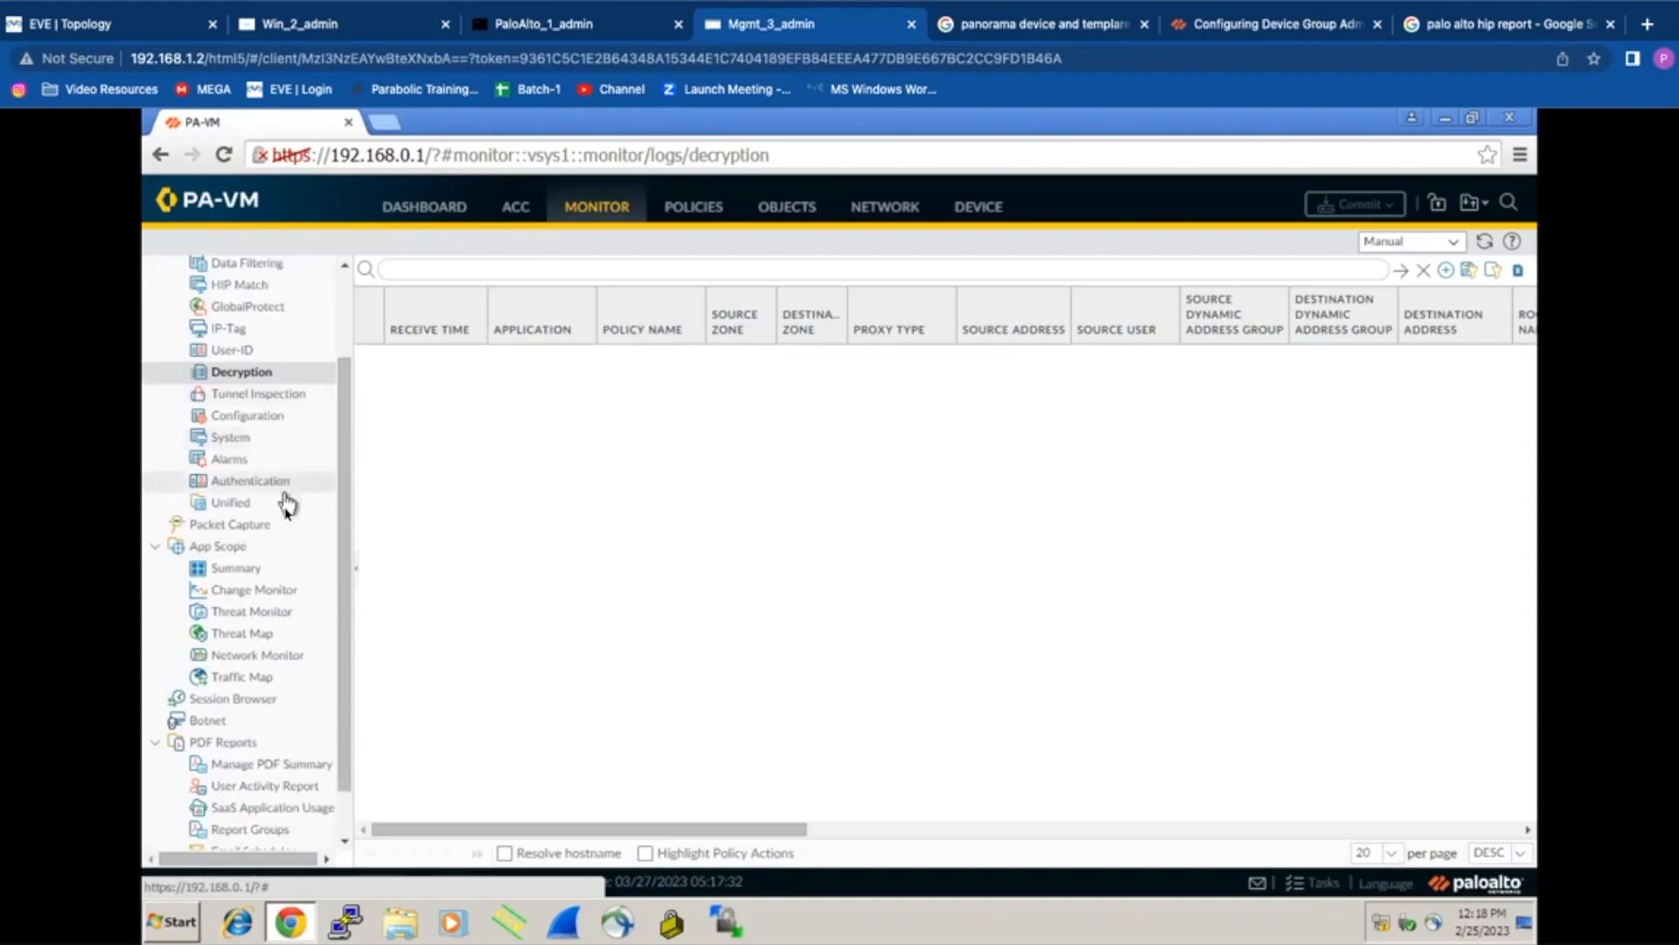
{"action": "left_click", "coordinate": [270, 529]}
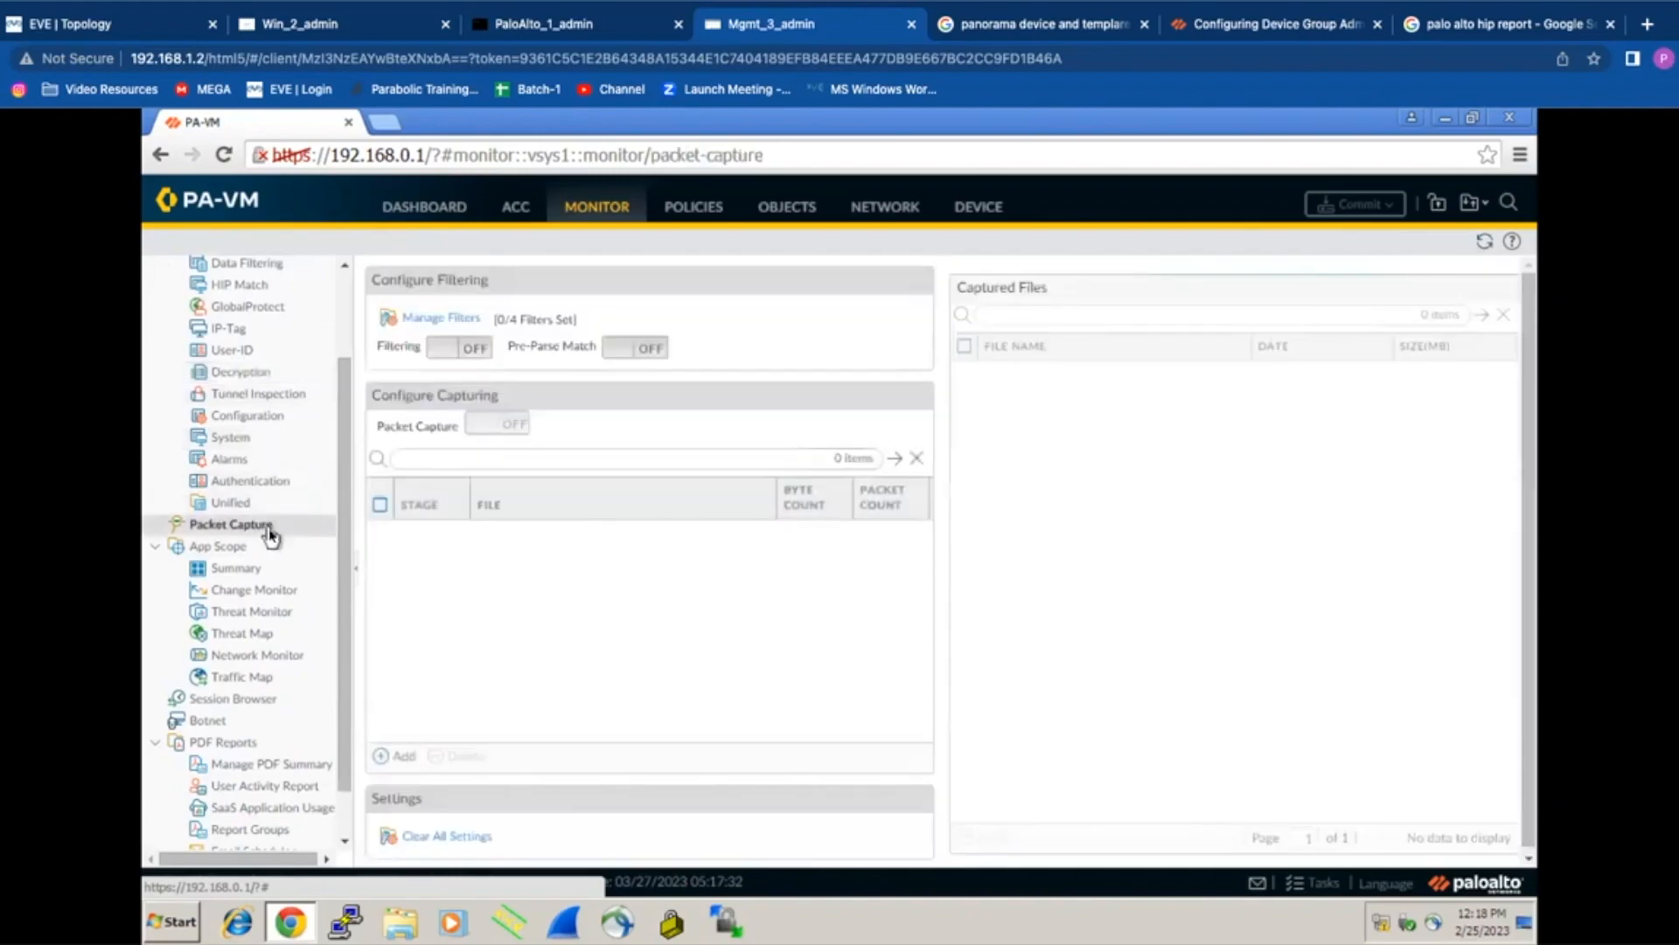
Step: Open Manage Filters and add two filter rows with their IDs
{"action": "left_click", "coordinate": [461, 319]}
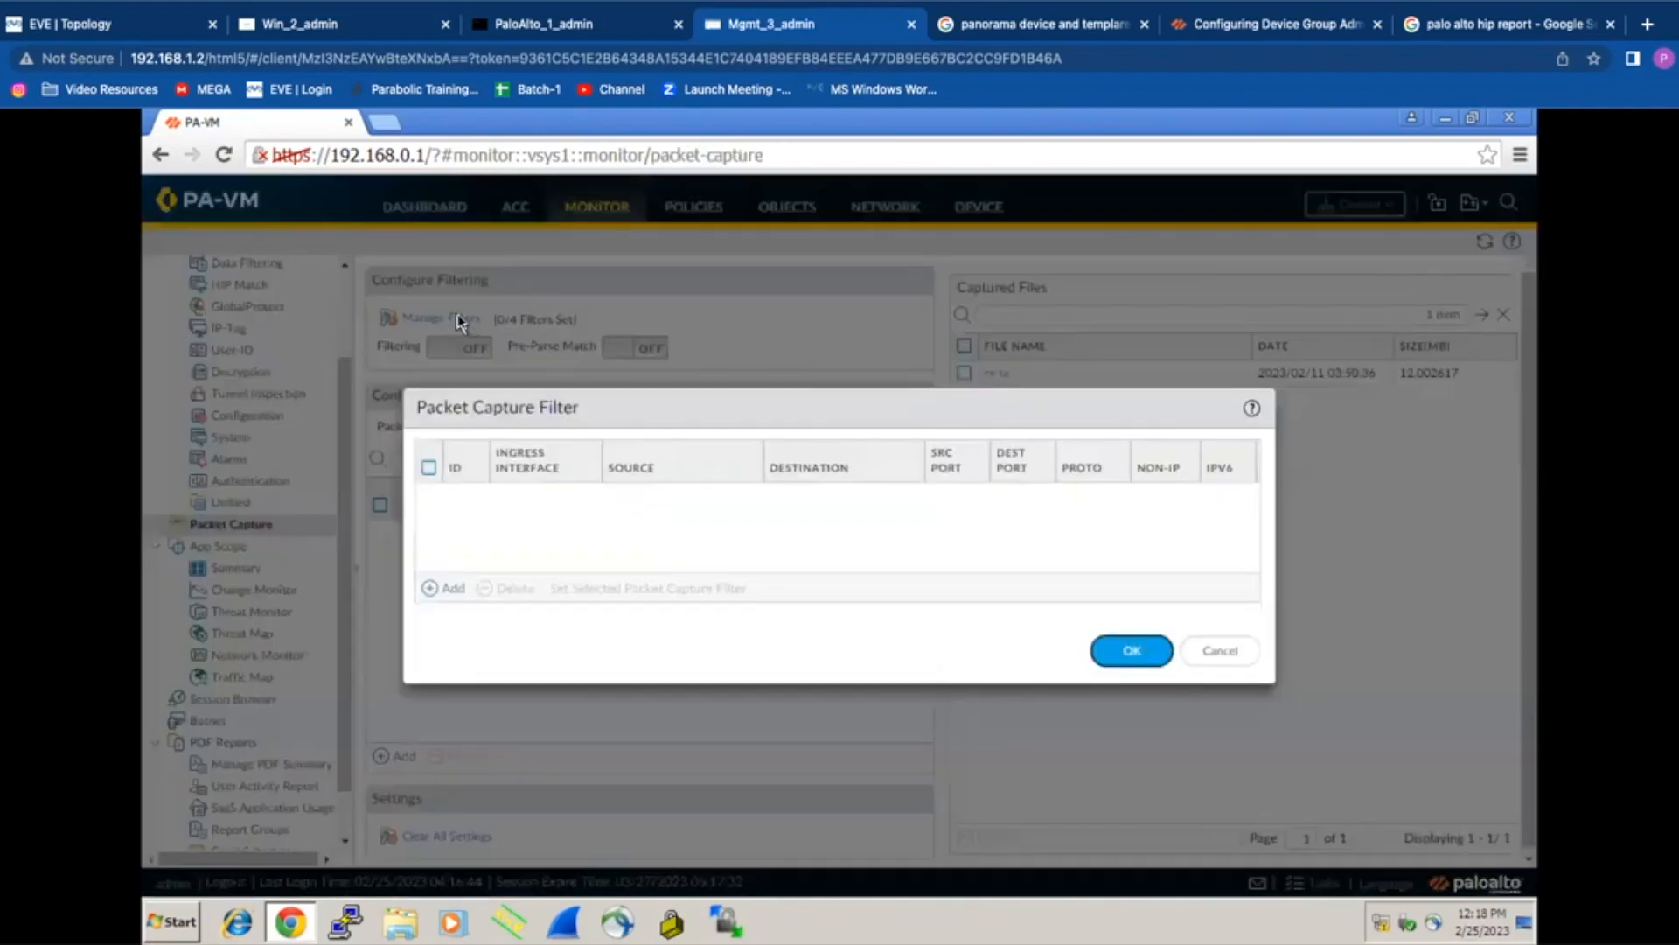
{"action": "left_click", "coordinate": [450, 589]}
{"action": "left_click", "coordinate": [468, 529]}
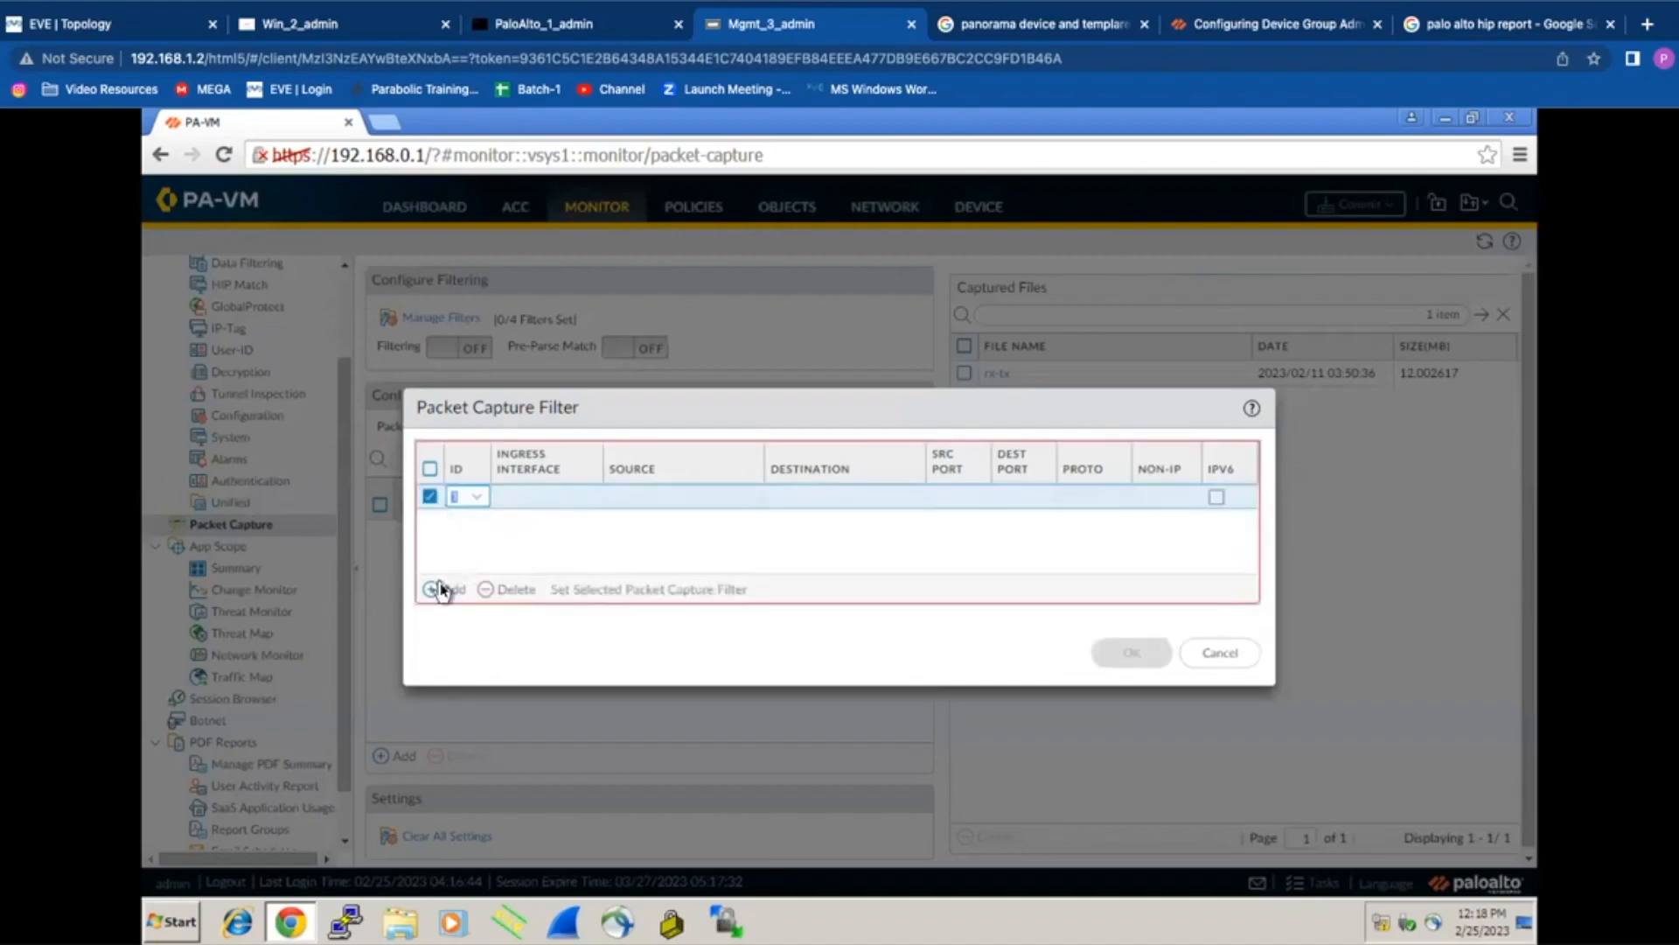
{"action": "left_click", "coordinate": [444, 588]}
{"action": "left_click", "coordinate": [465, 571]}
Step: Set filter 1's source to 10.0.0.10 and destination to 64.190.63.111
{"action": "left_click", "coordinate": [525, 506]}
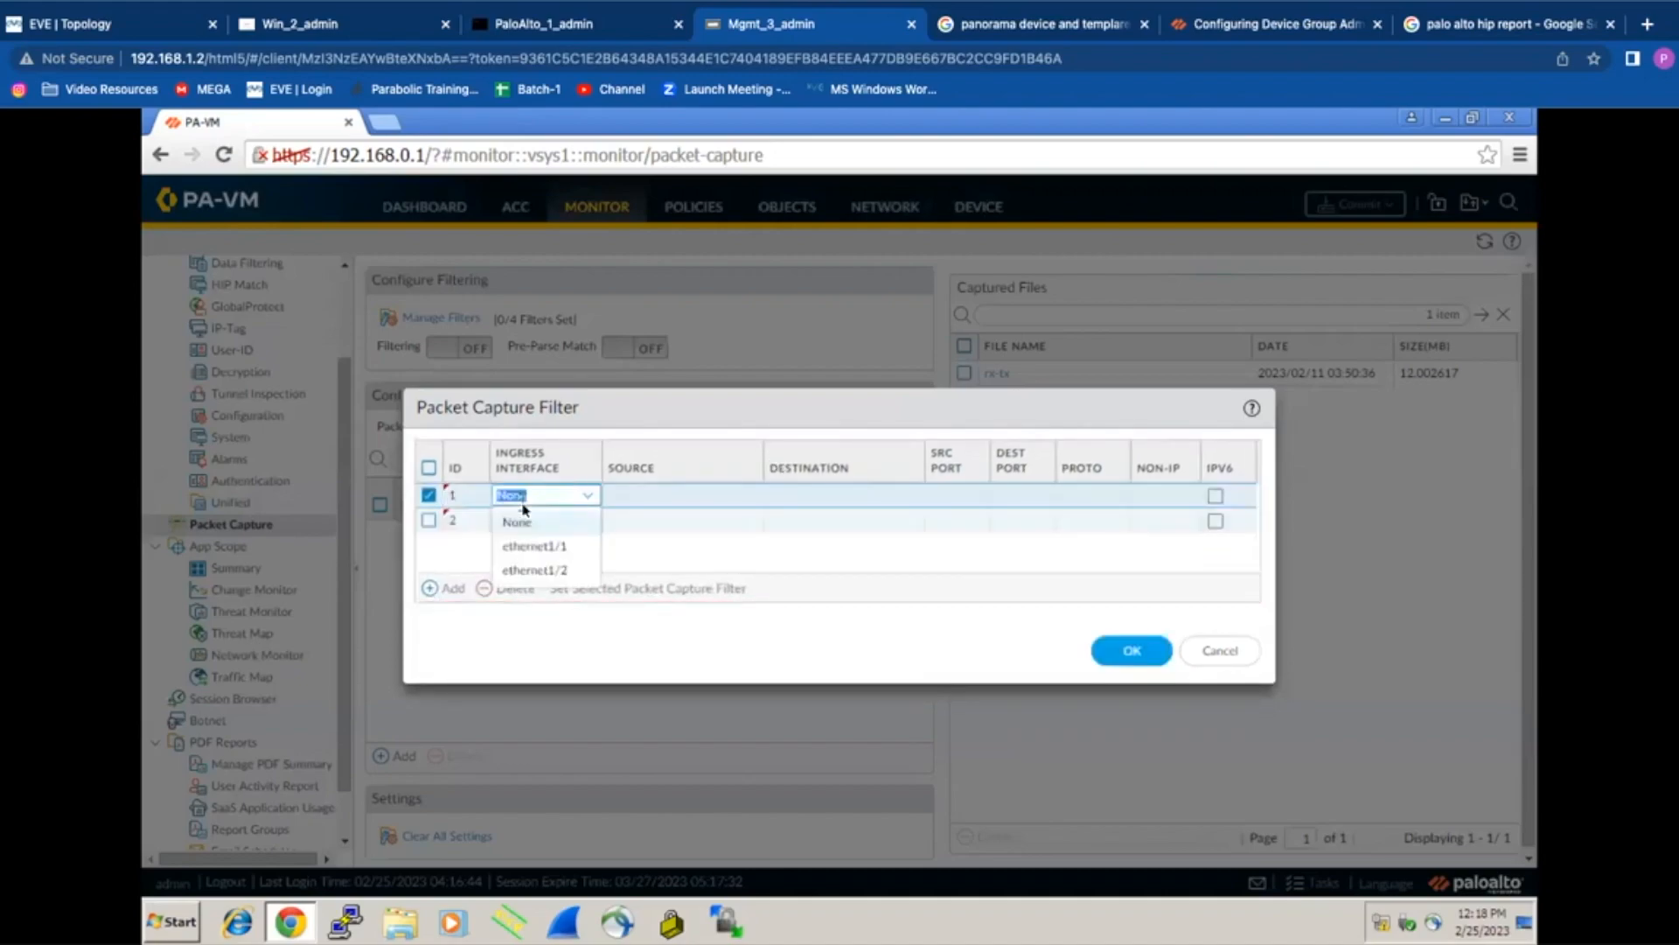
{"action": "left_click", "coordinate": [675, 507]}
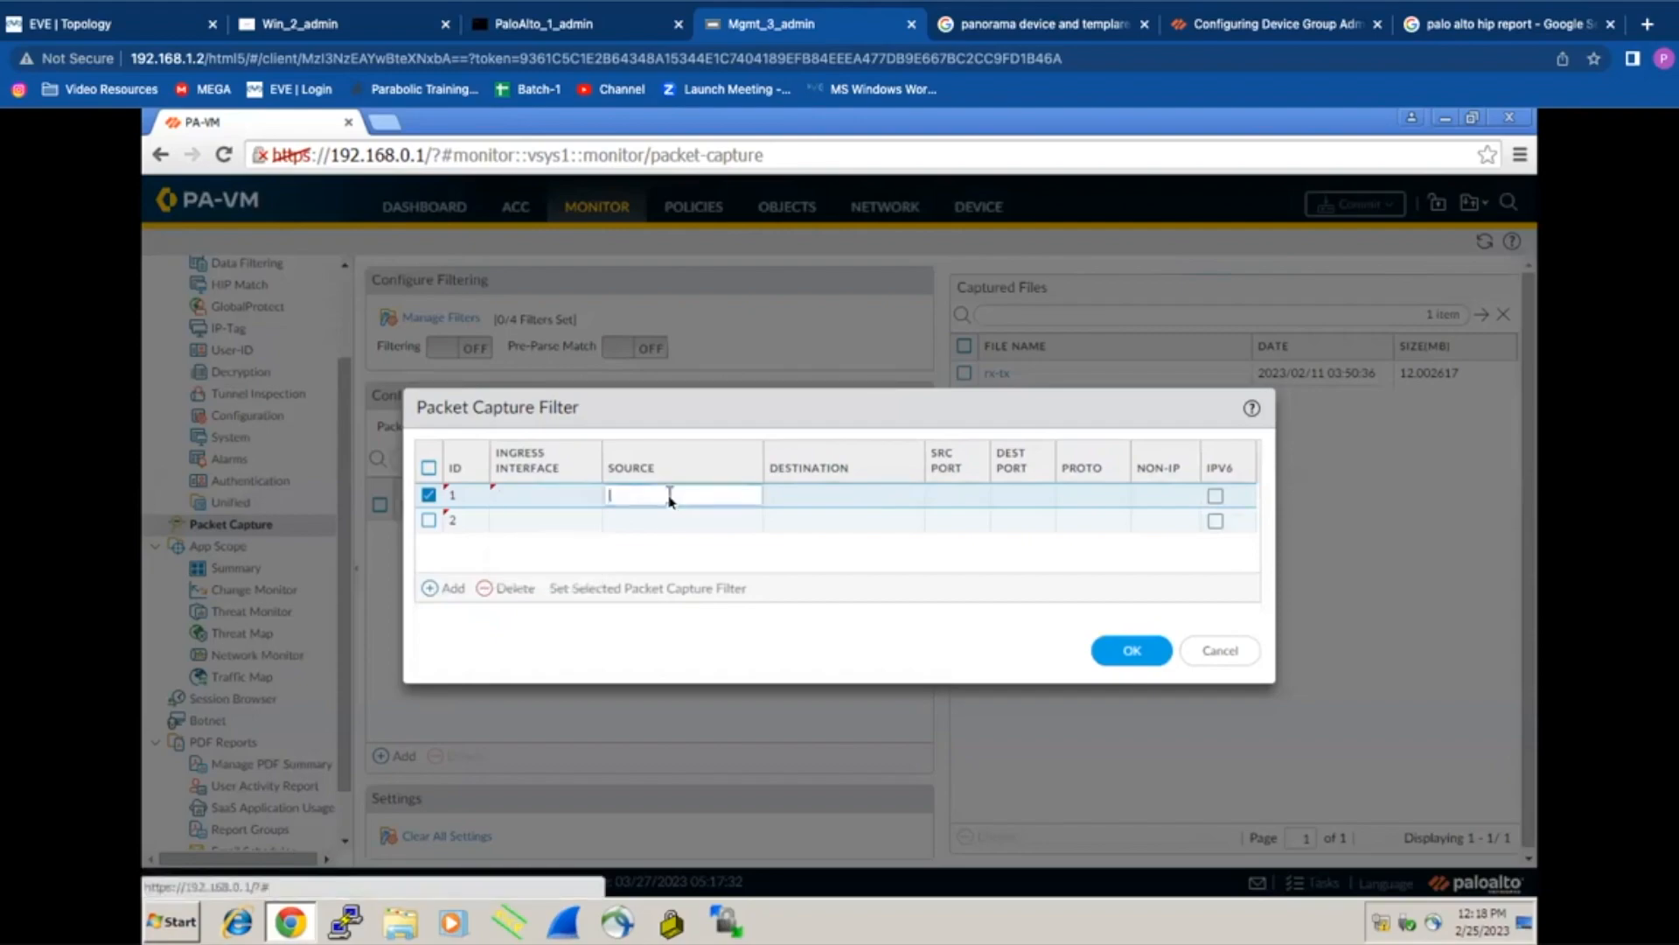
{"action": "type", "text": "10"}
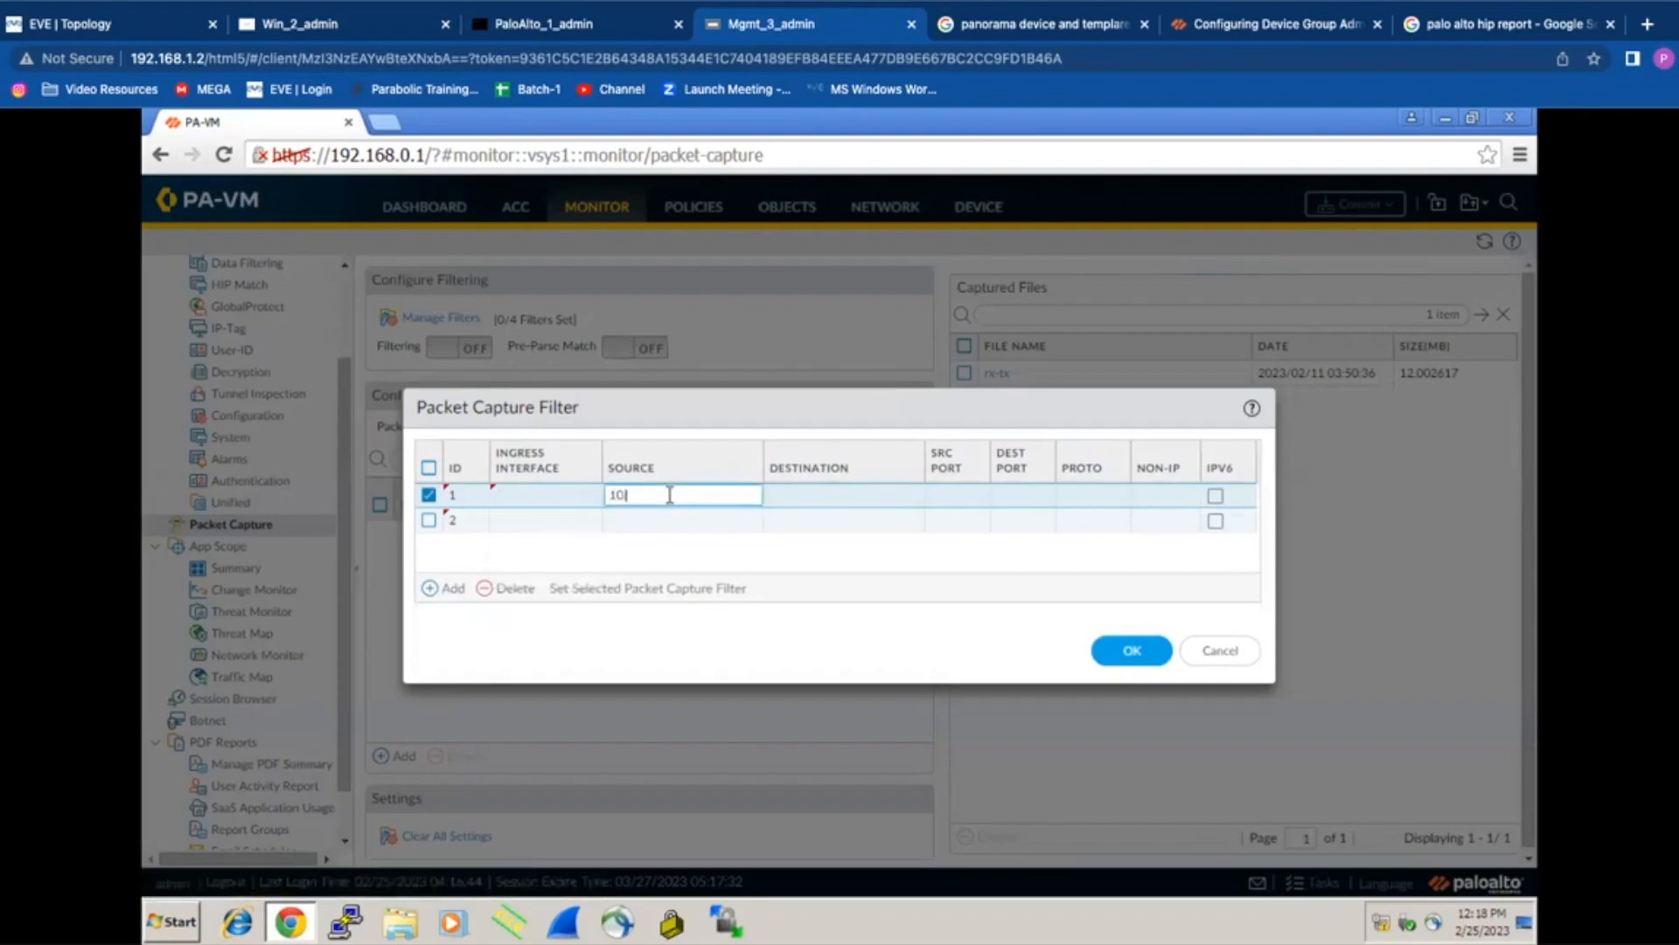
{"action": "type", "text": ".0.0.10"}
{"action": "left_click", "coordinate": [812, 520]}
{"action": "left_click", "coordinate": [812, 495]}
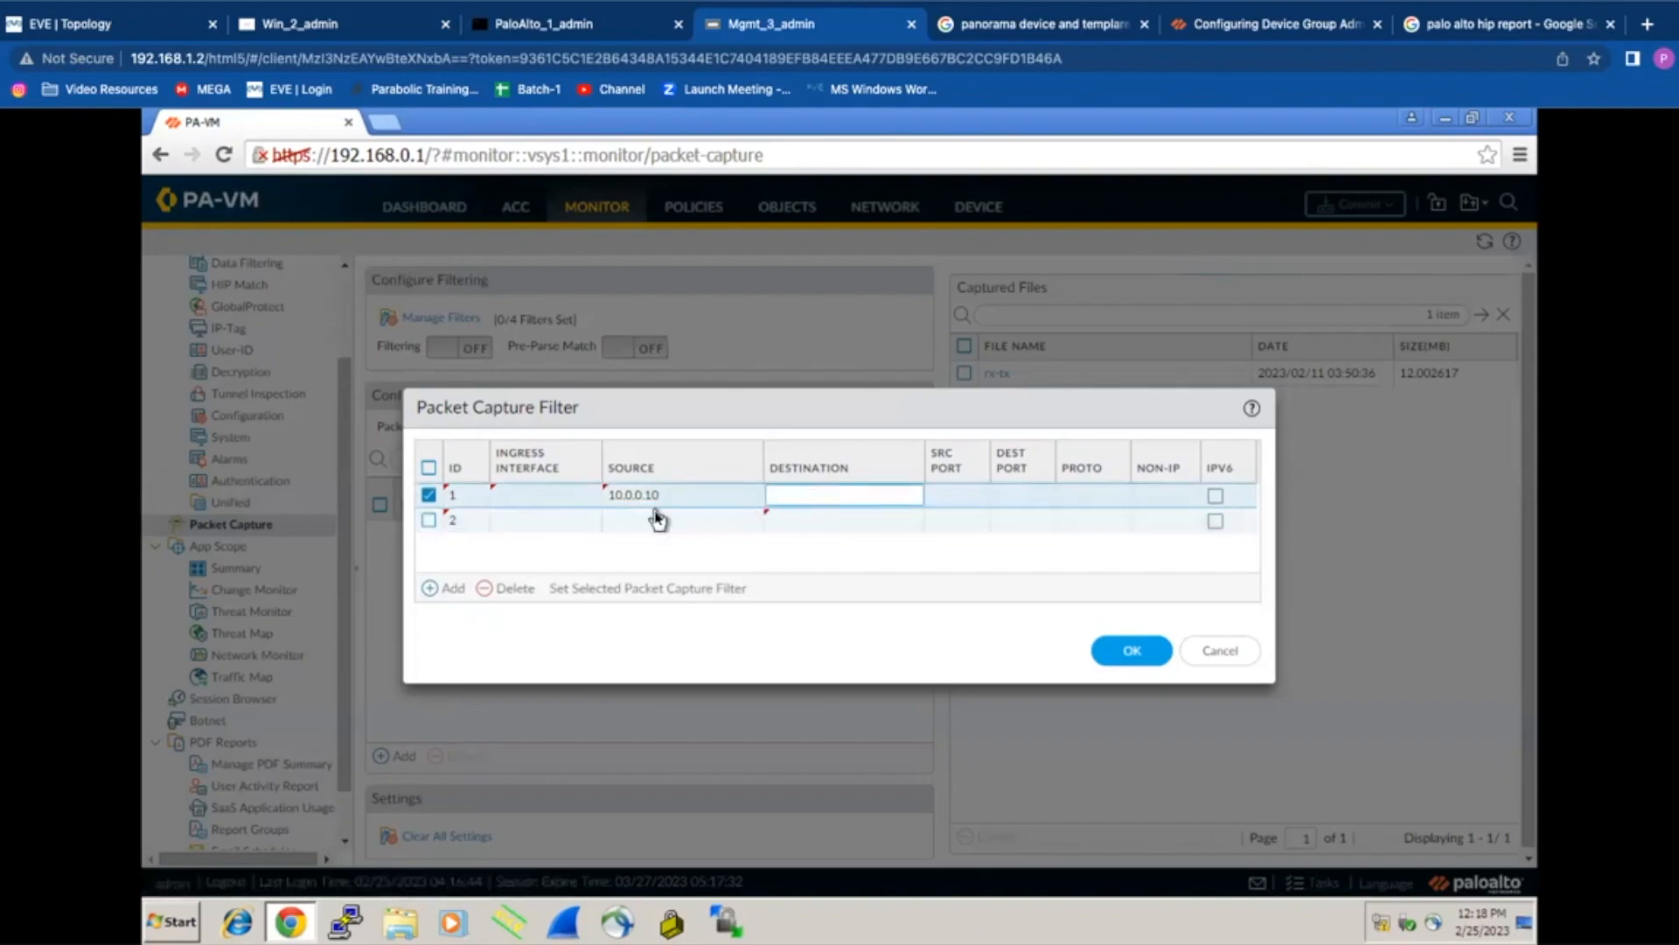
{"action": "left_click", "coordinate": [304, 27]}
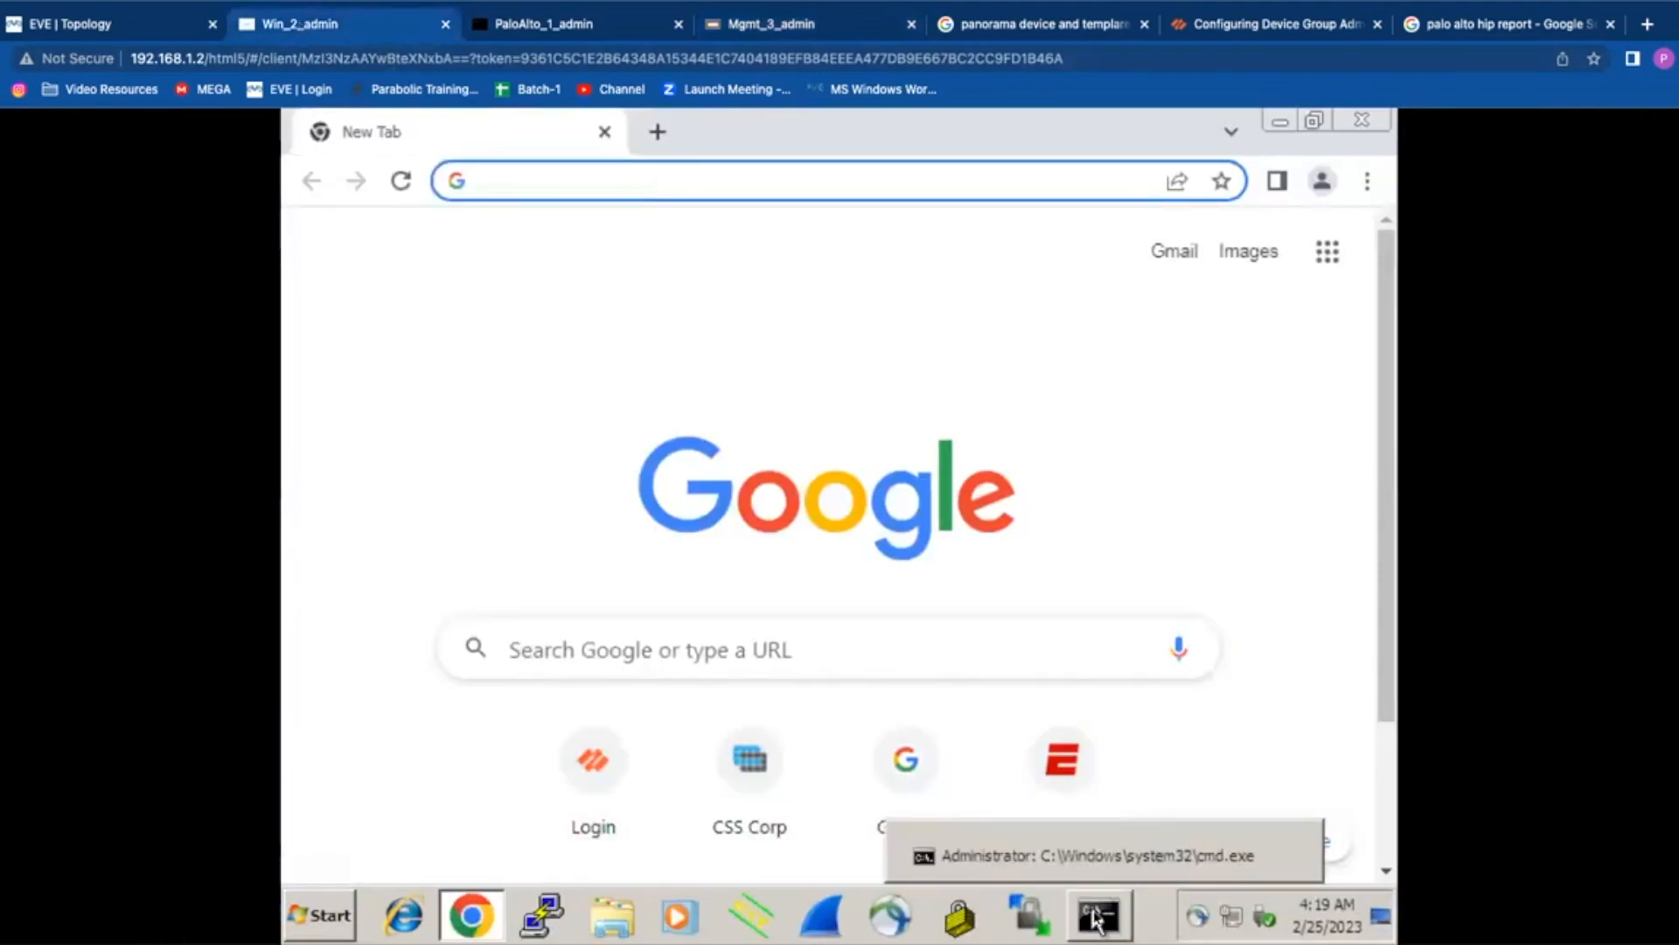
{"action": "left_click", "coordinate": [1095, 916]}
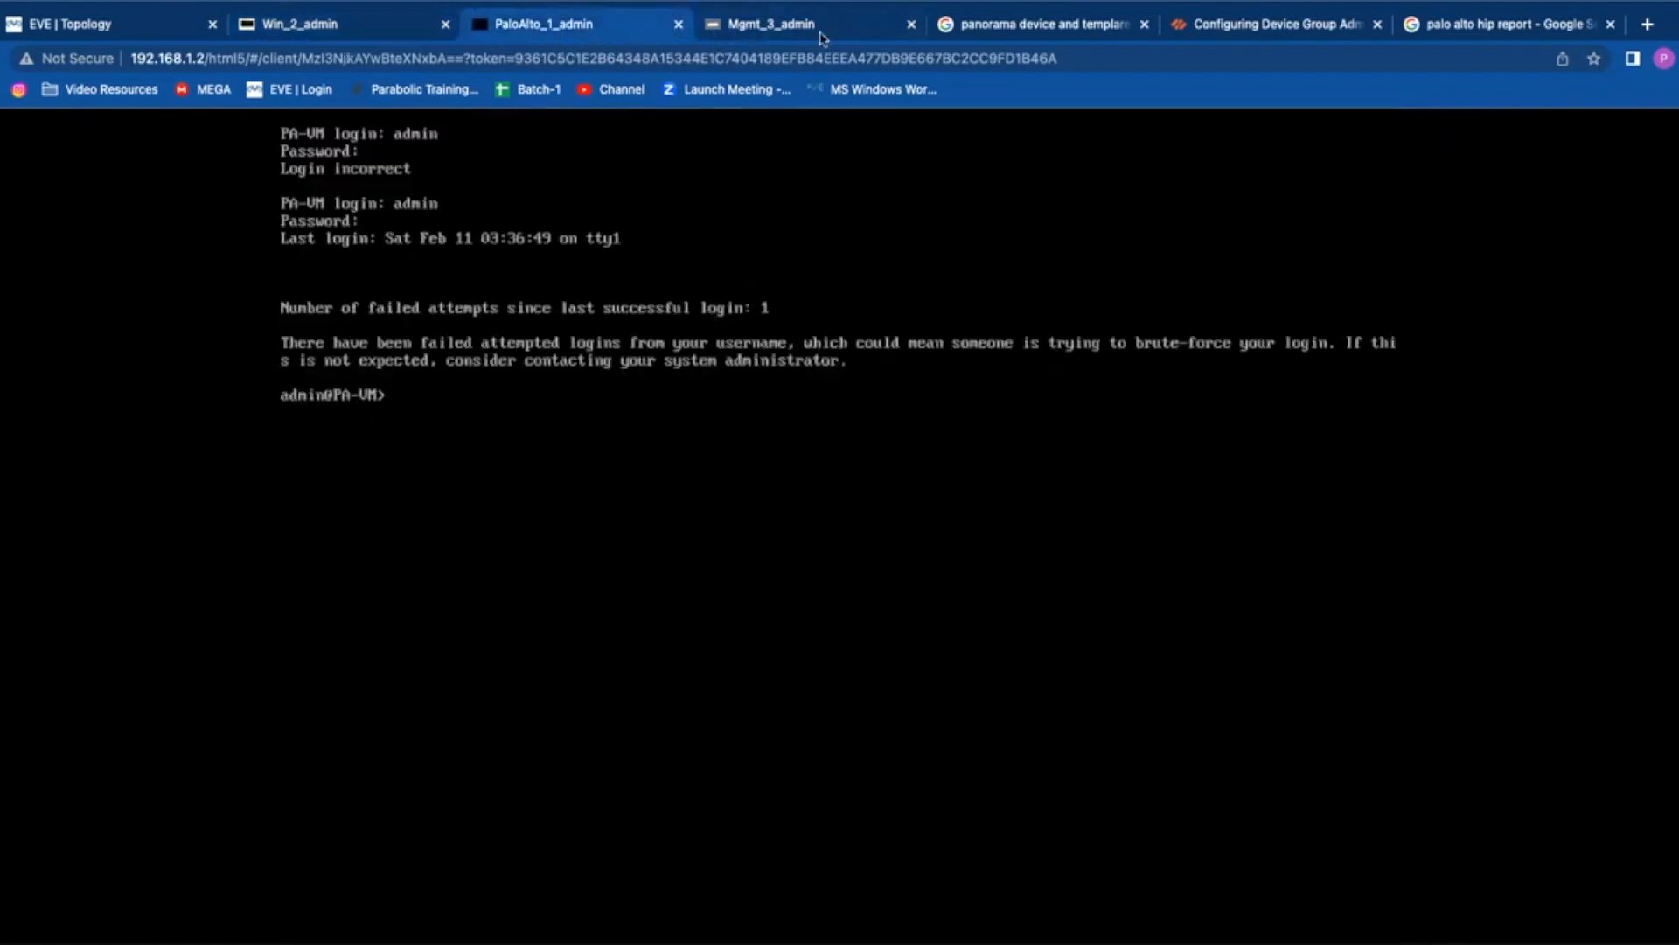
{"action": "left_click", "coordinate": [587, 31]}
{"action": "left_click", "coordinate": [822, 35]}
{"action": "type", "text": "6"}
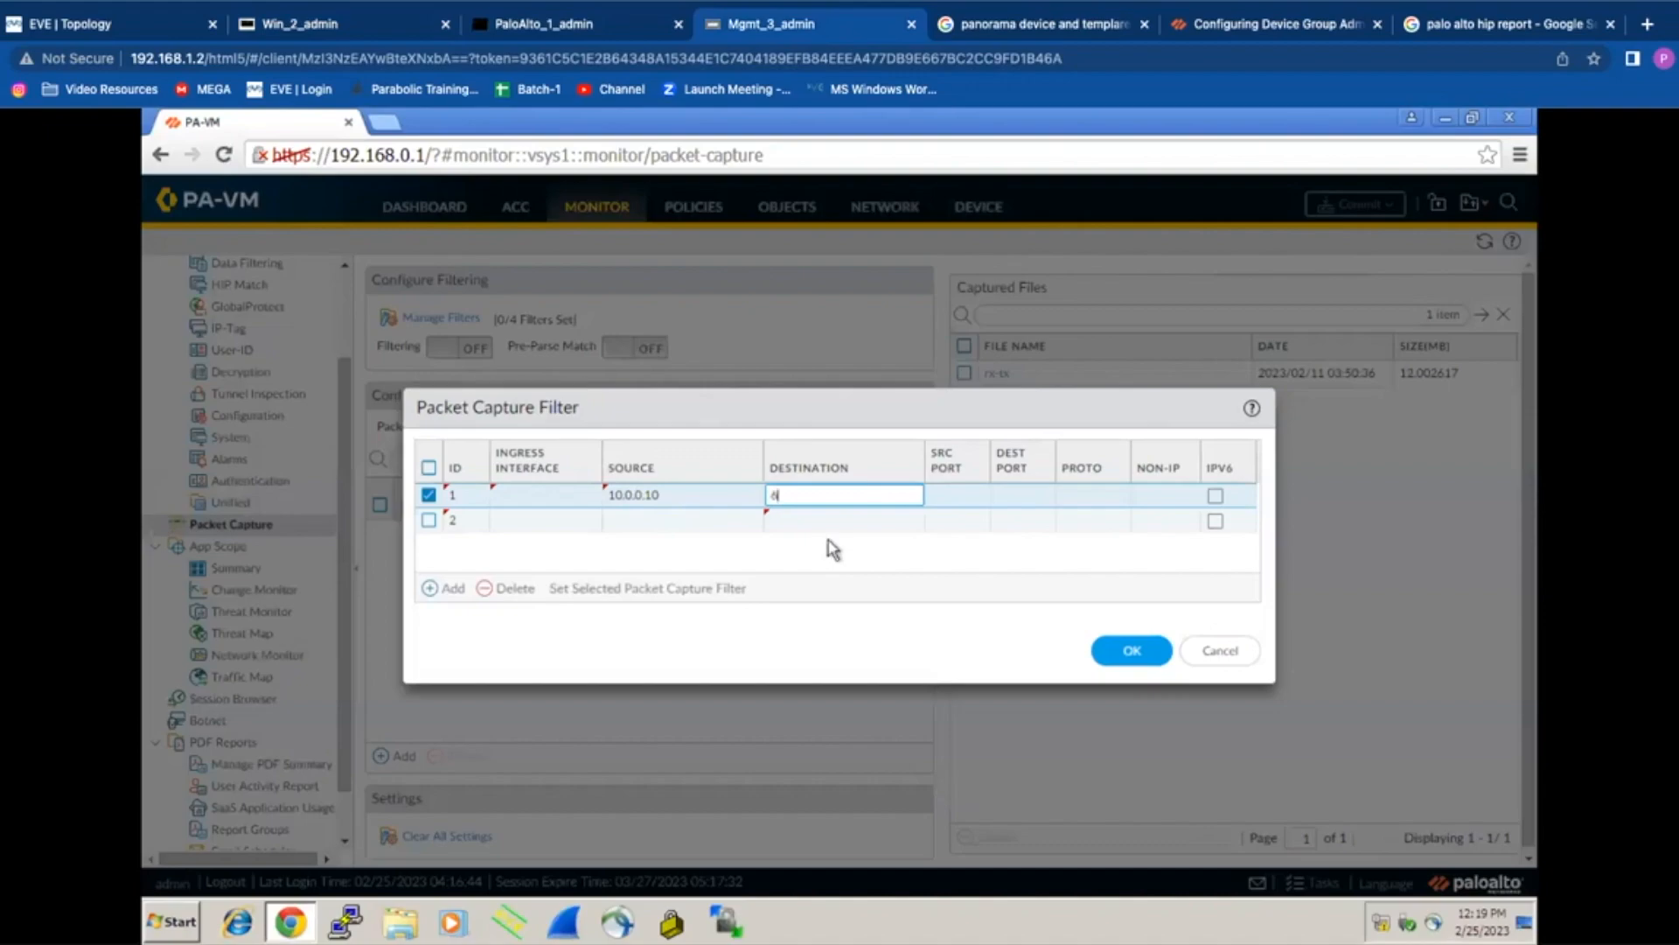
{"action": "type", "text": "4.190"}
{"action": "left_click", "coordinate": [385, 33]}
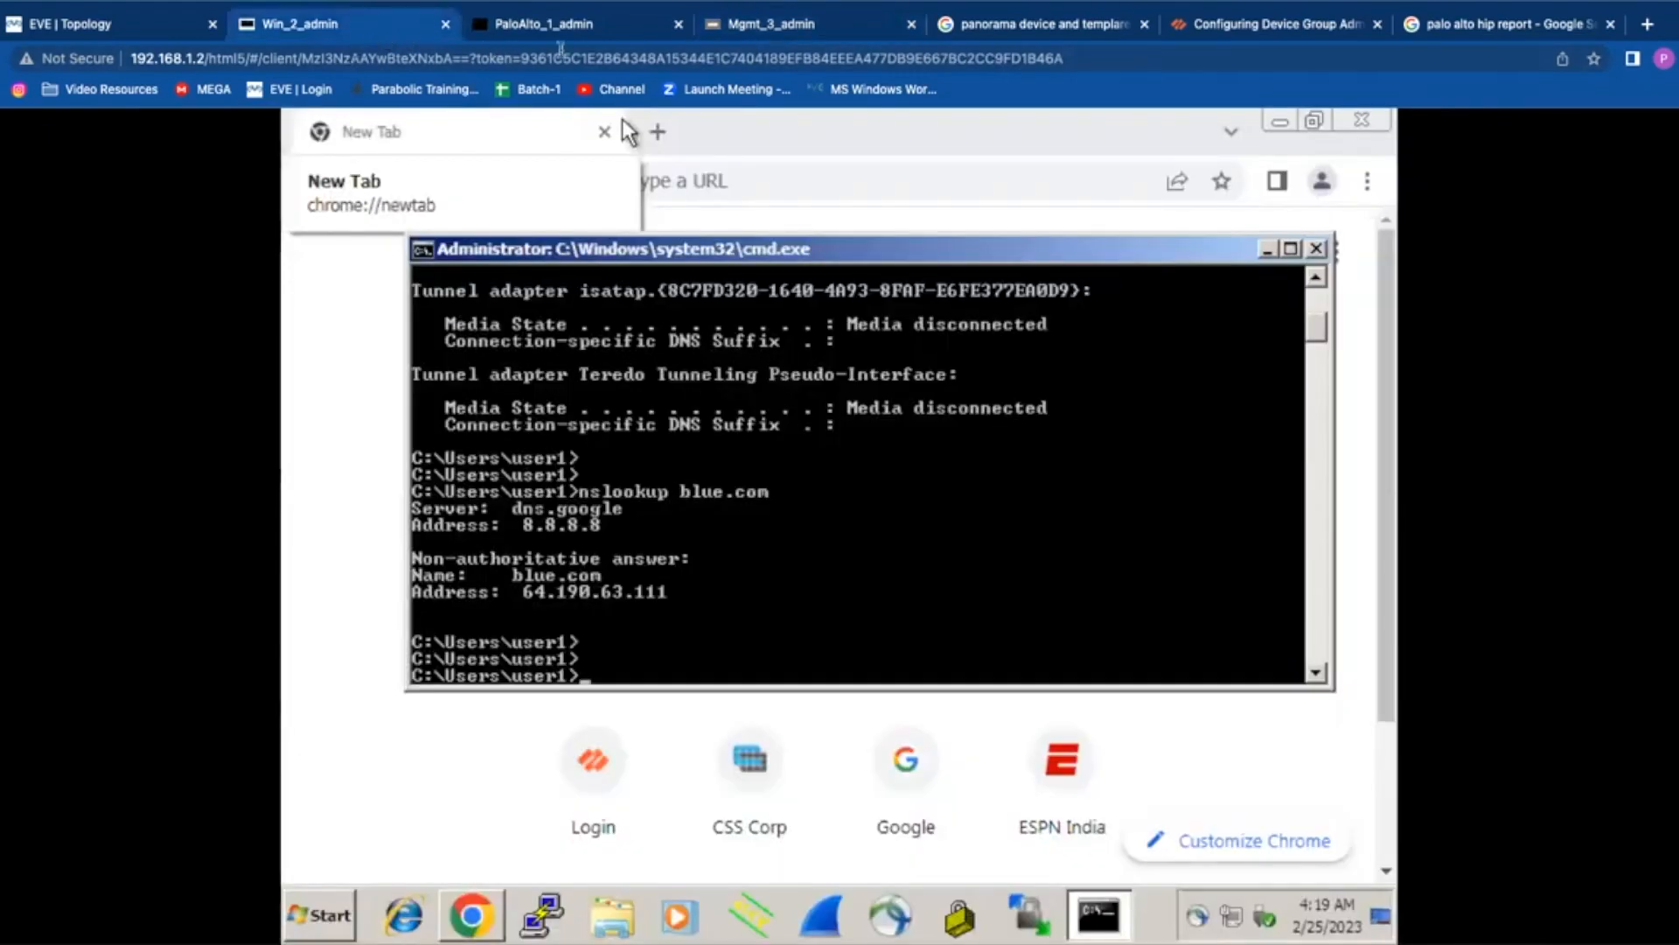
{"action": "left_click", "coordinate": [848, 27]}
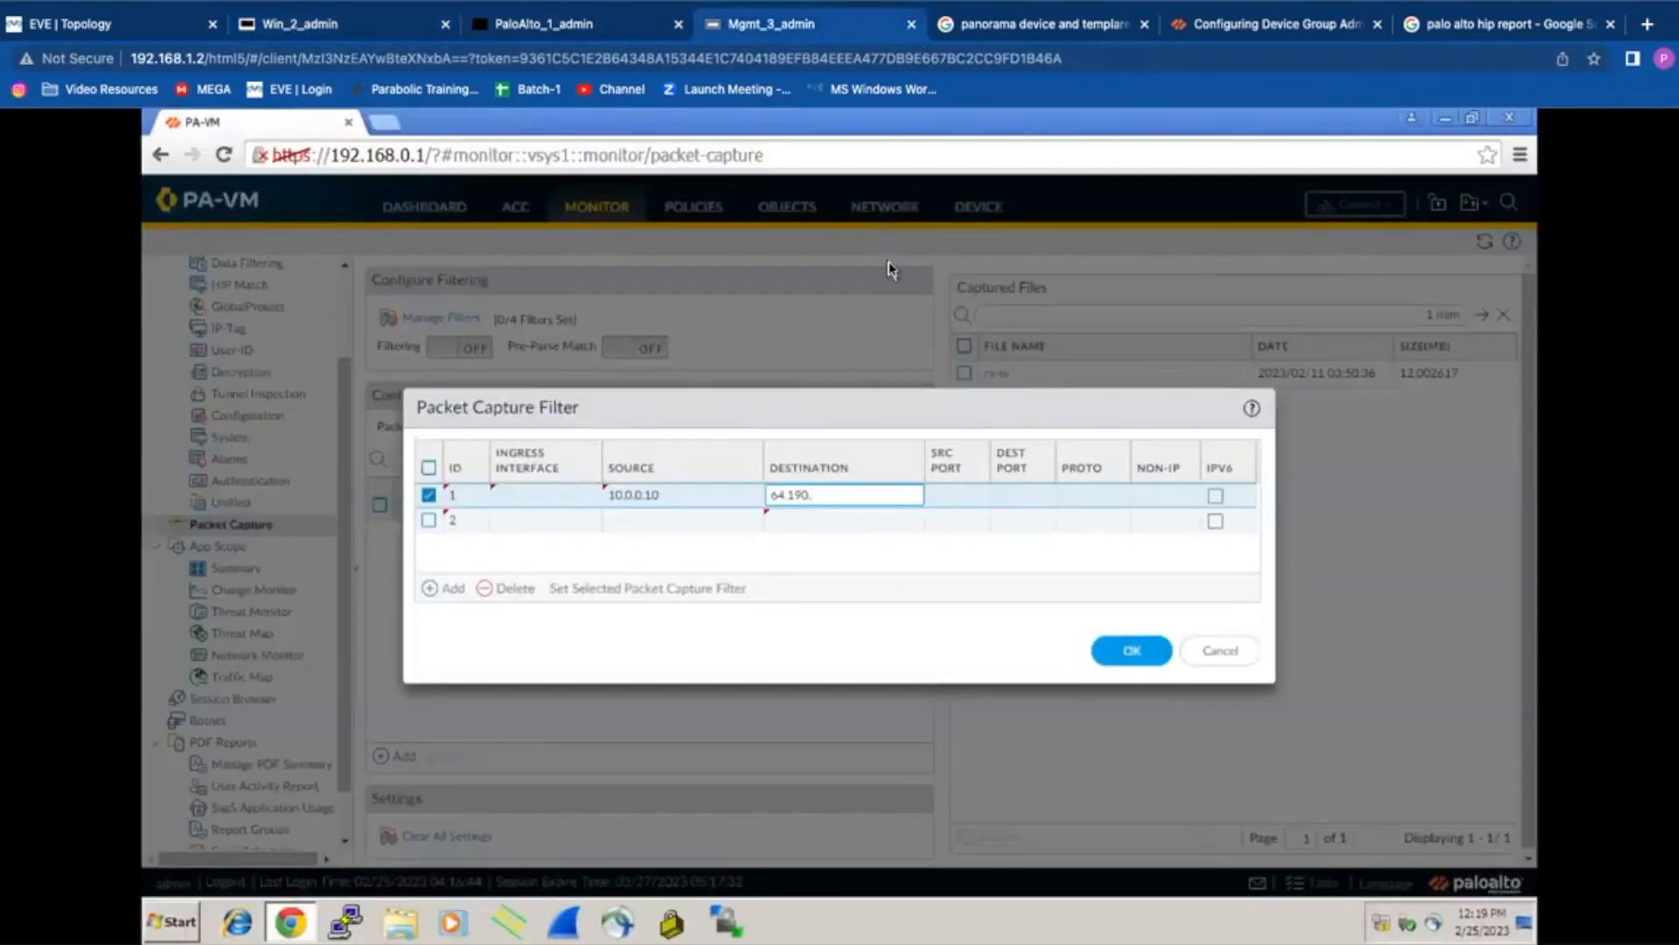
{"action": "type", "text": ".63.111"}
Step: Give filter 2 source 64.190.63.111, set ports 443 and protocol 6 on both filters, and save
{"action": "left_click", "coordinate": [636, 521]}
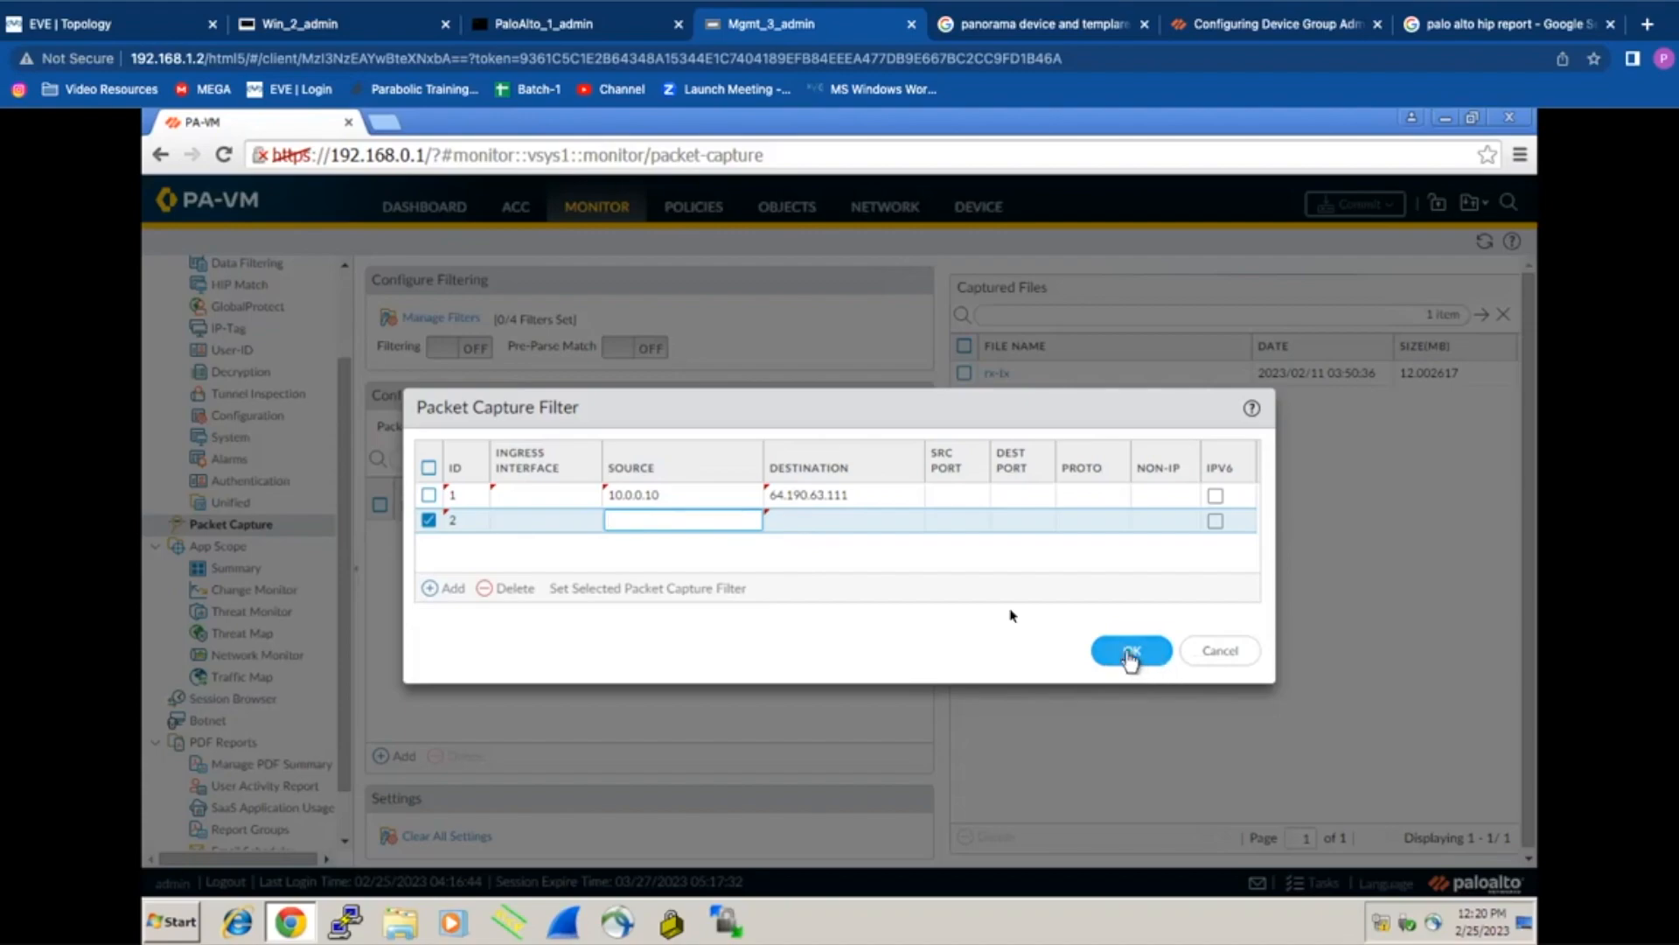
{"action": "type", "text": "64"}
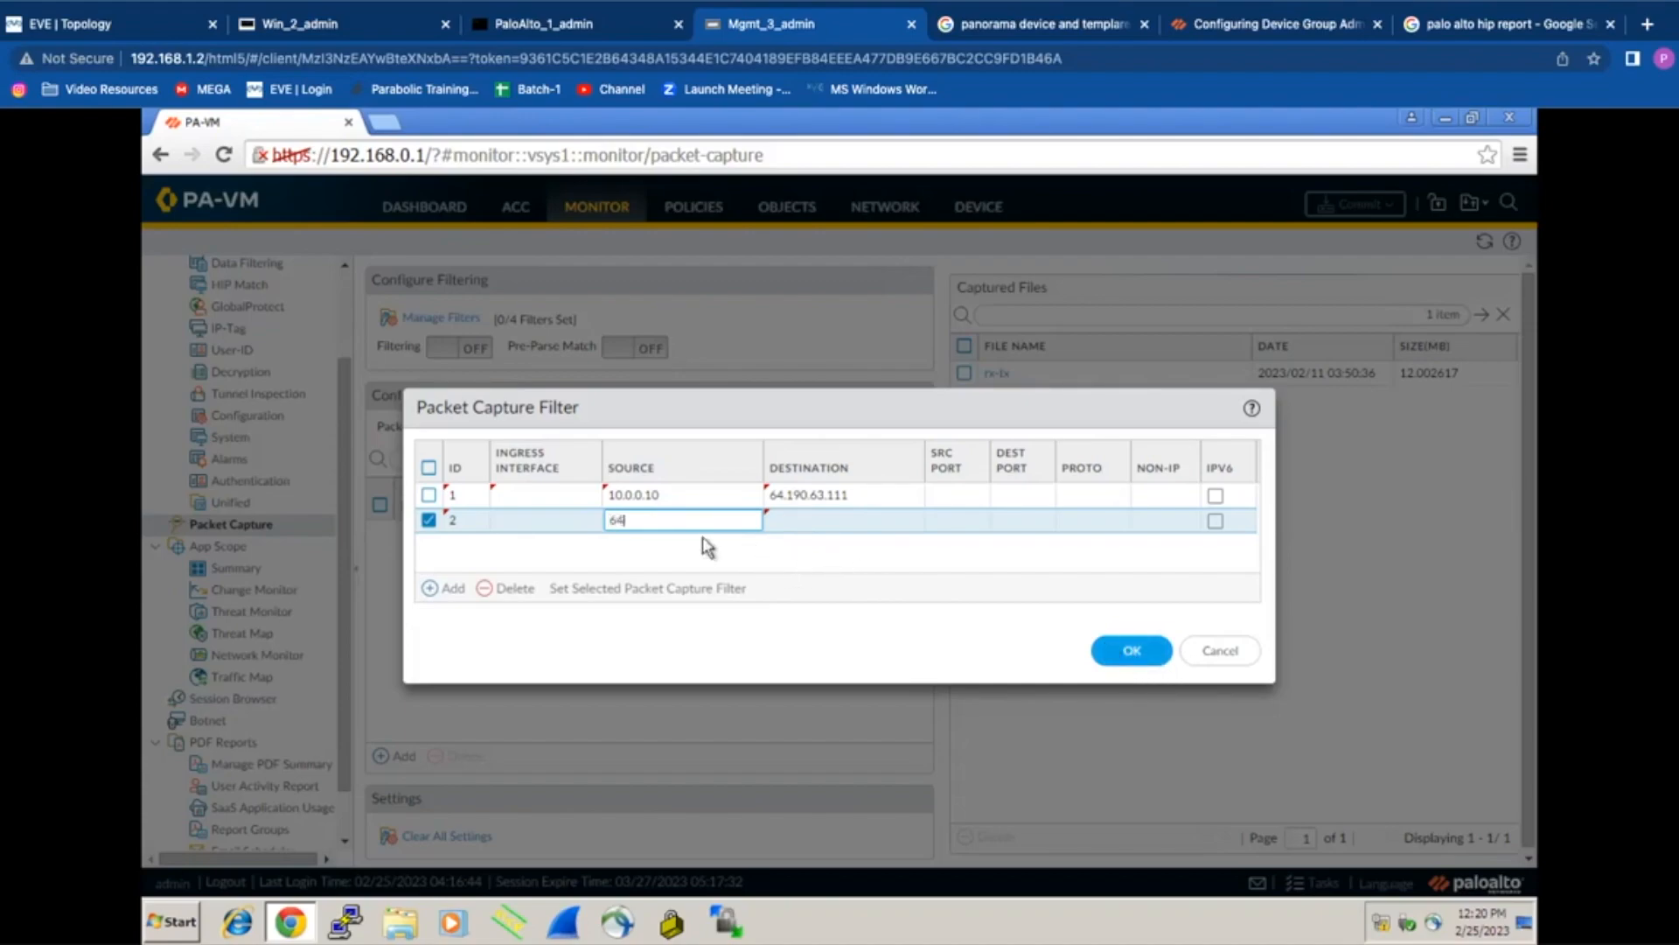
{"action": "type", "text": ".190.63.111"}
{"action": "left_click", "coordinate": [702, 537]}
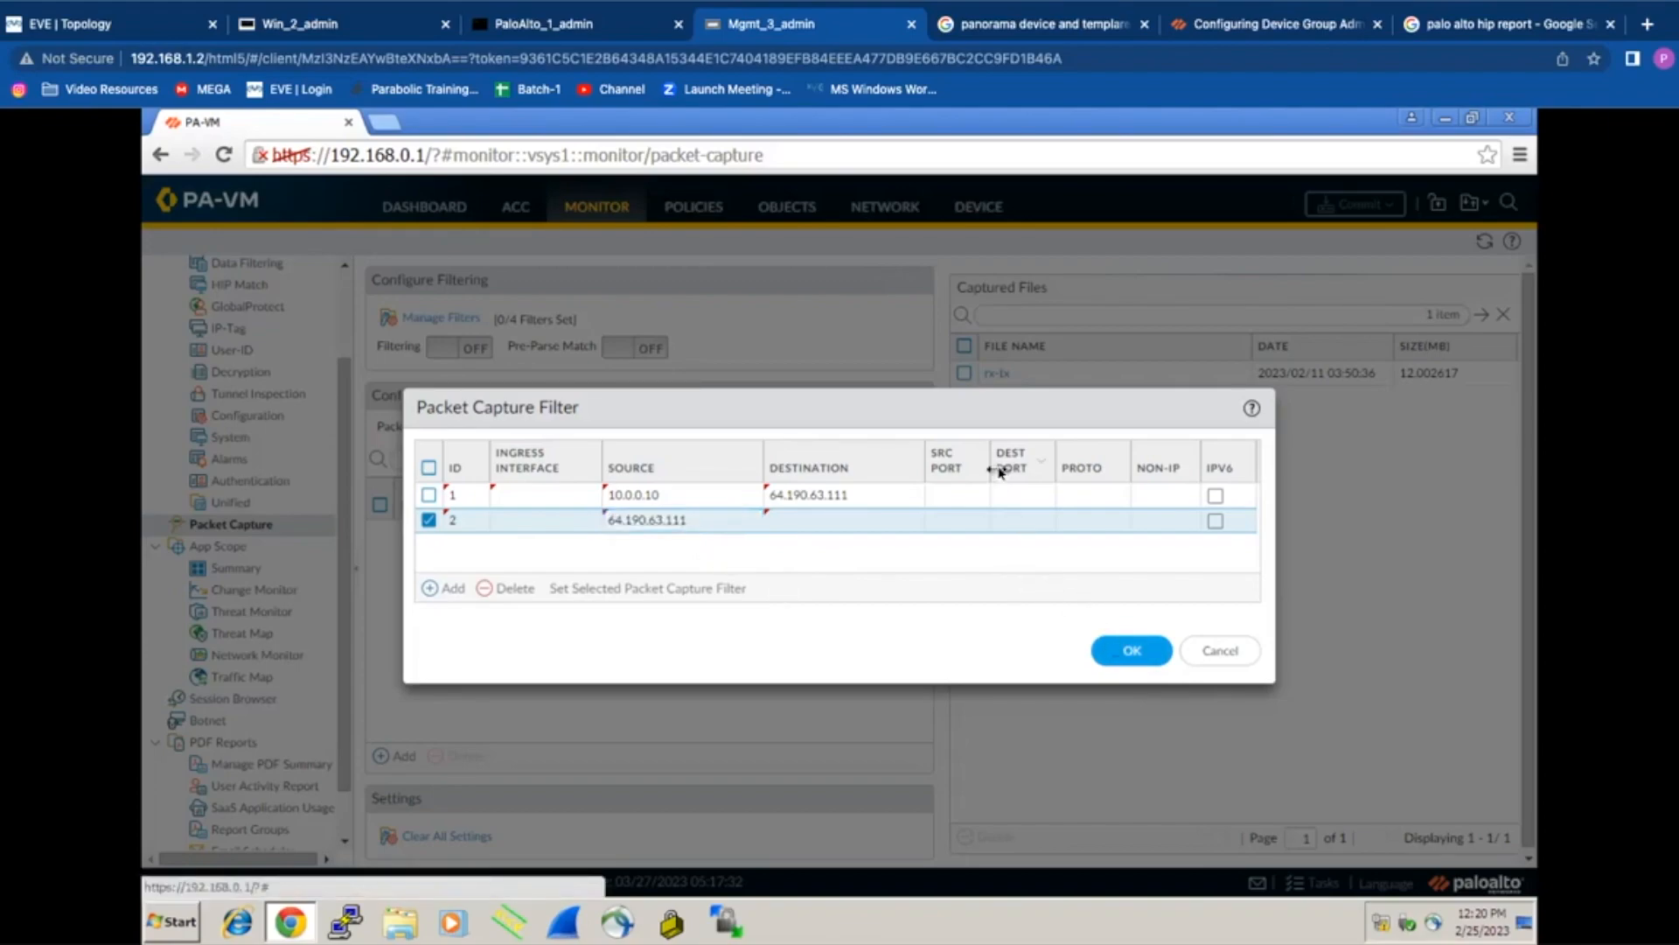
{"action": "left_click", "coordinate": [1025, 495]}
{"action": "type", "text": "443"}
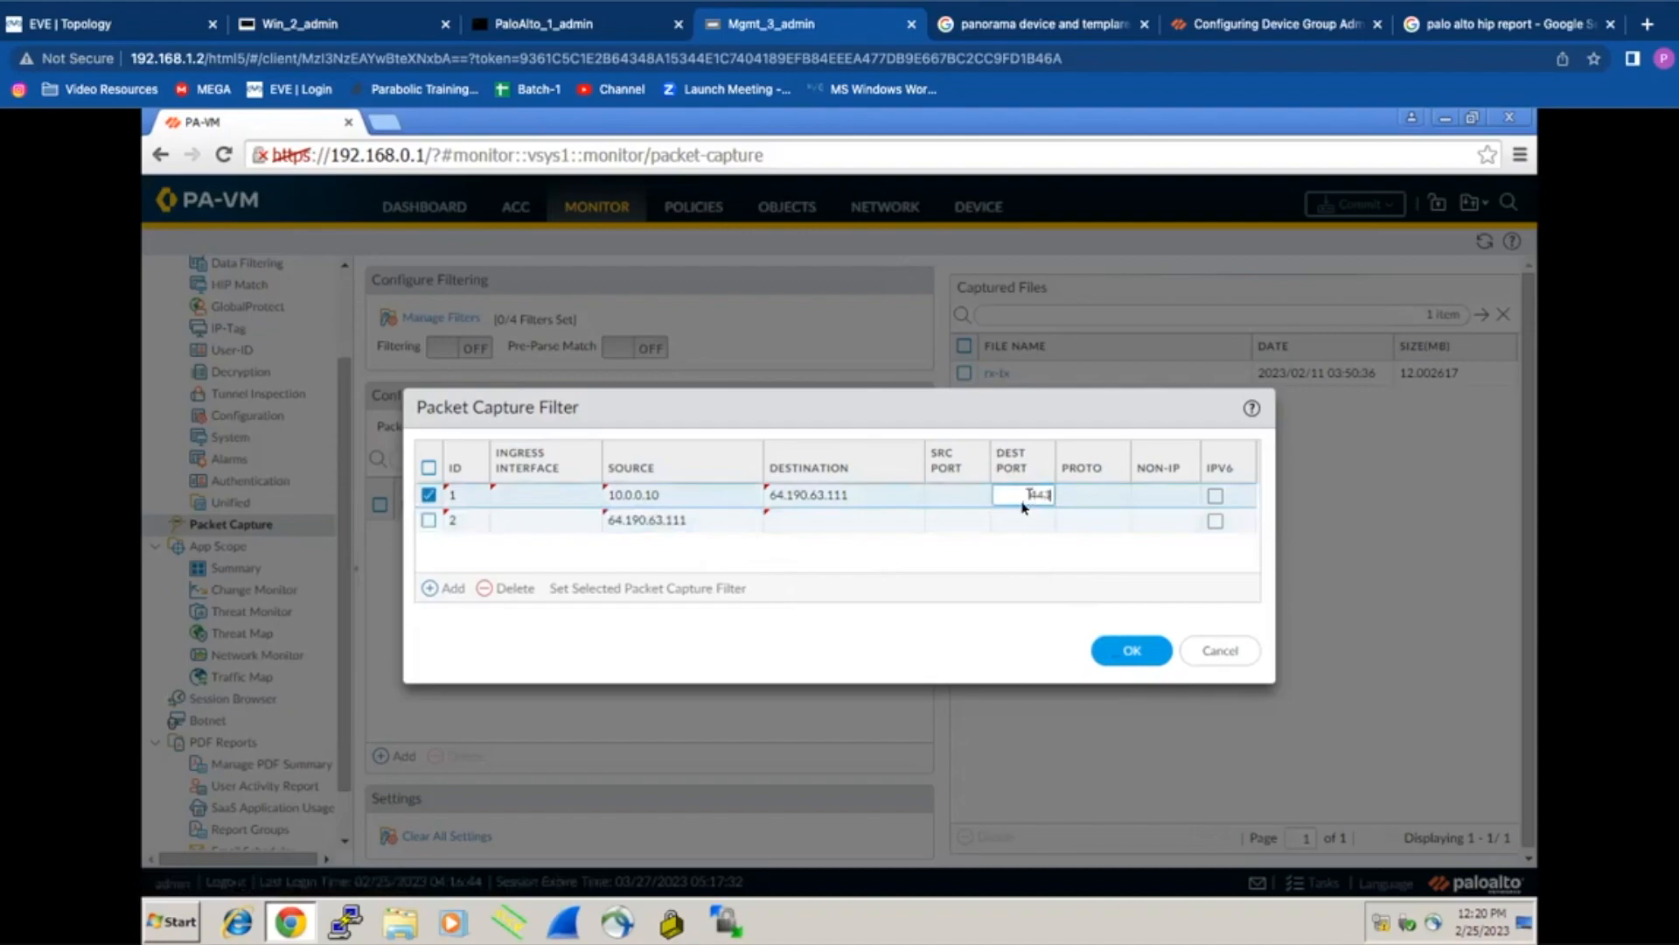
{"action": "left_click", "coordinate": [971, 520]}
{"action": "type", "text": "443"}
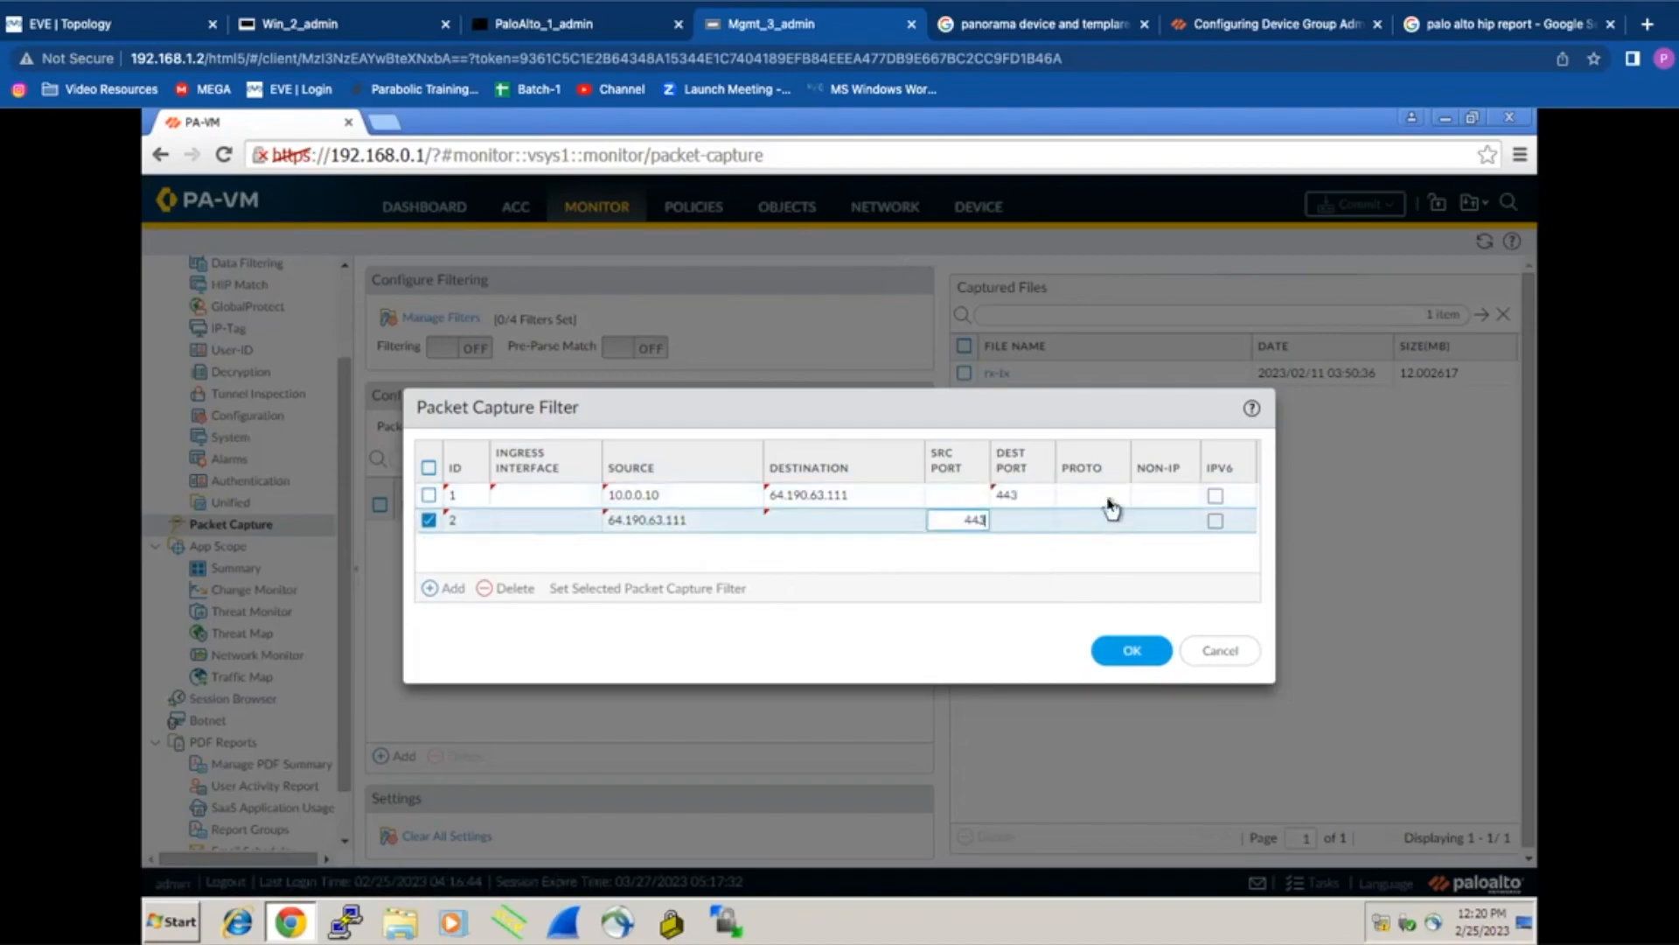
{"action": "left_click", "coordinate": [1109, 497]}
{"action": "type", "text": "6"}
{"action": "left_click", "coordinate": [1098, 521]}
{"action": "type", "text": "6"}
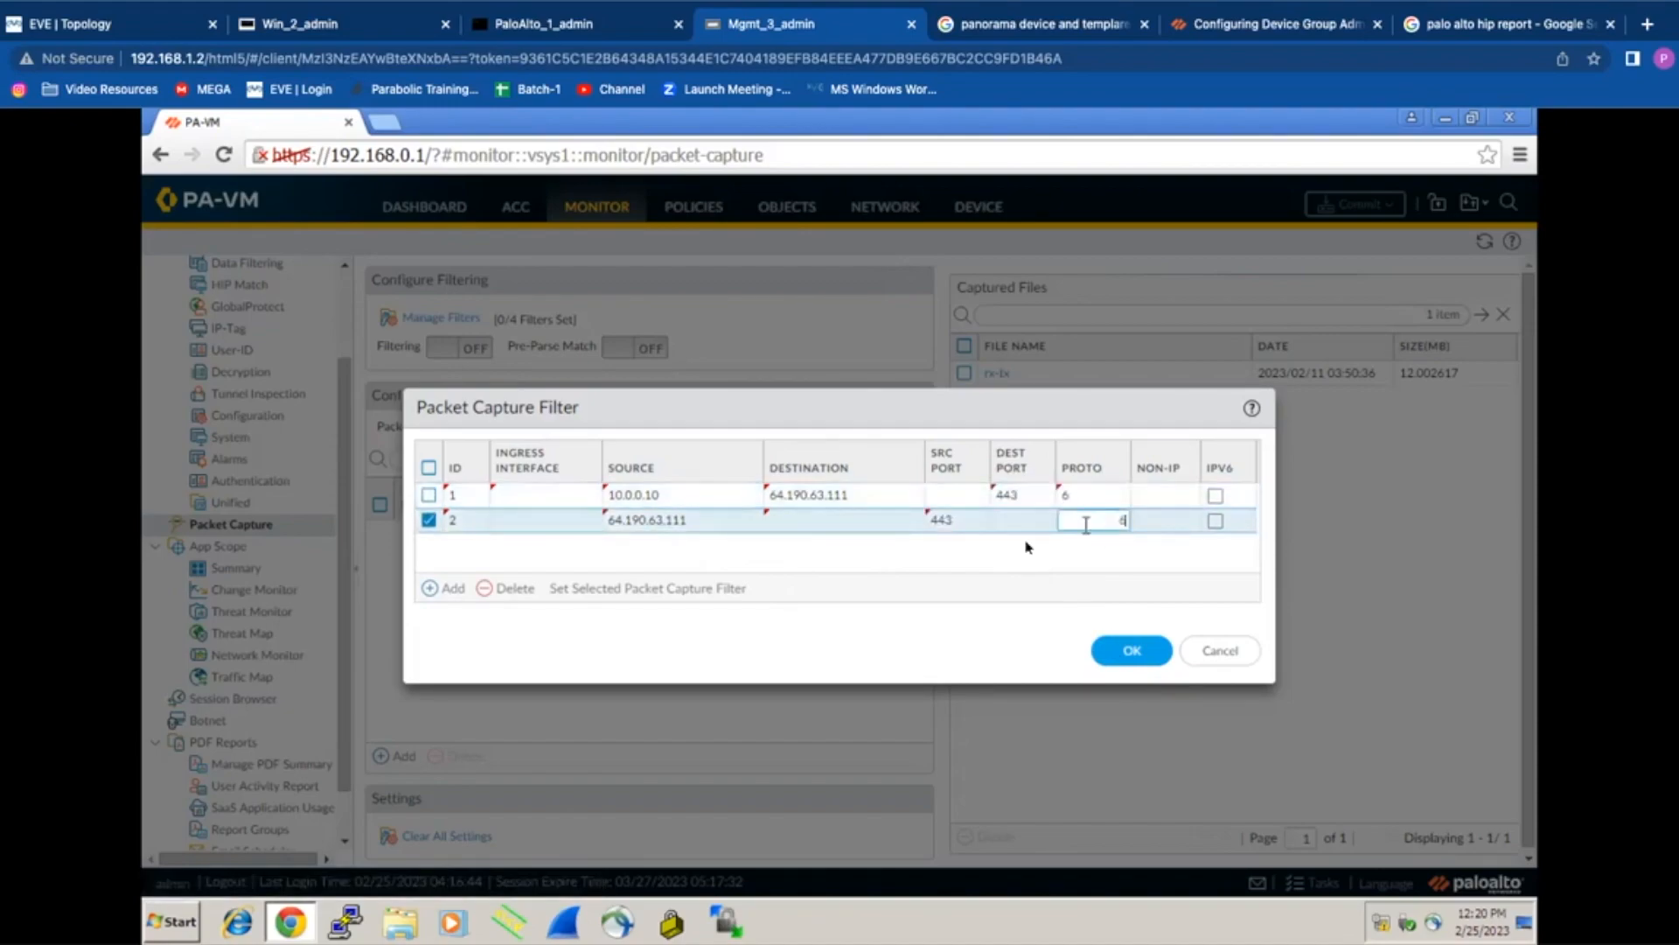
{"action": "left_click", "coordinate": [1126, 651]}
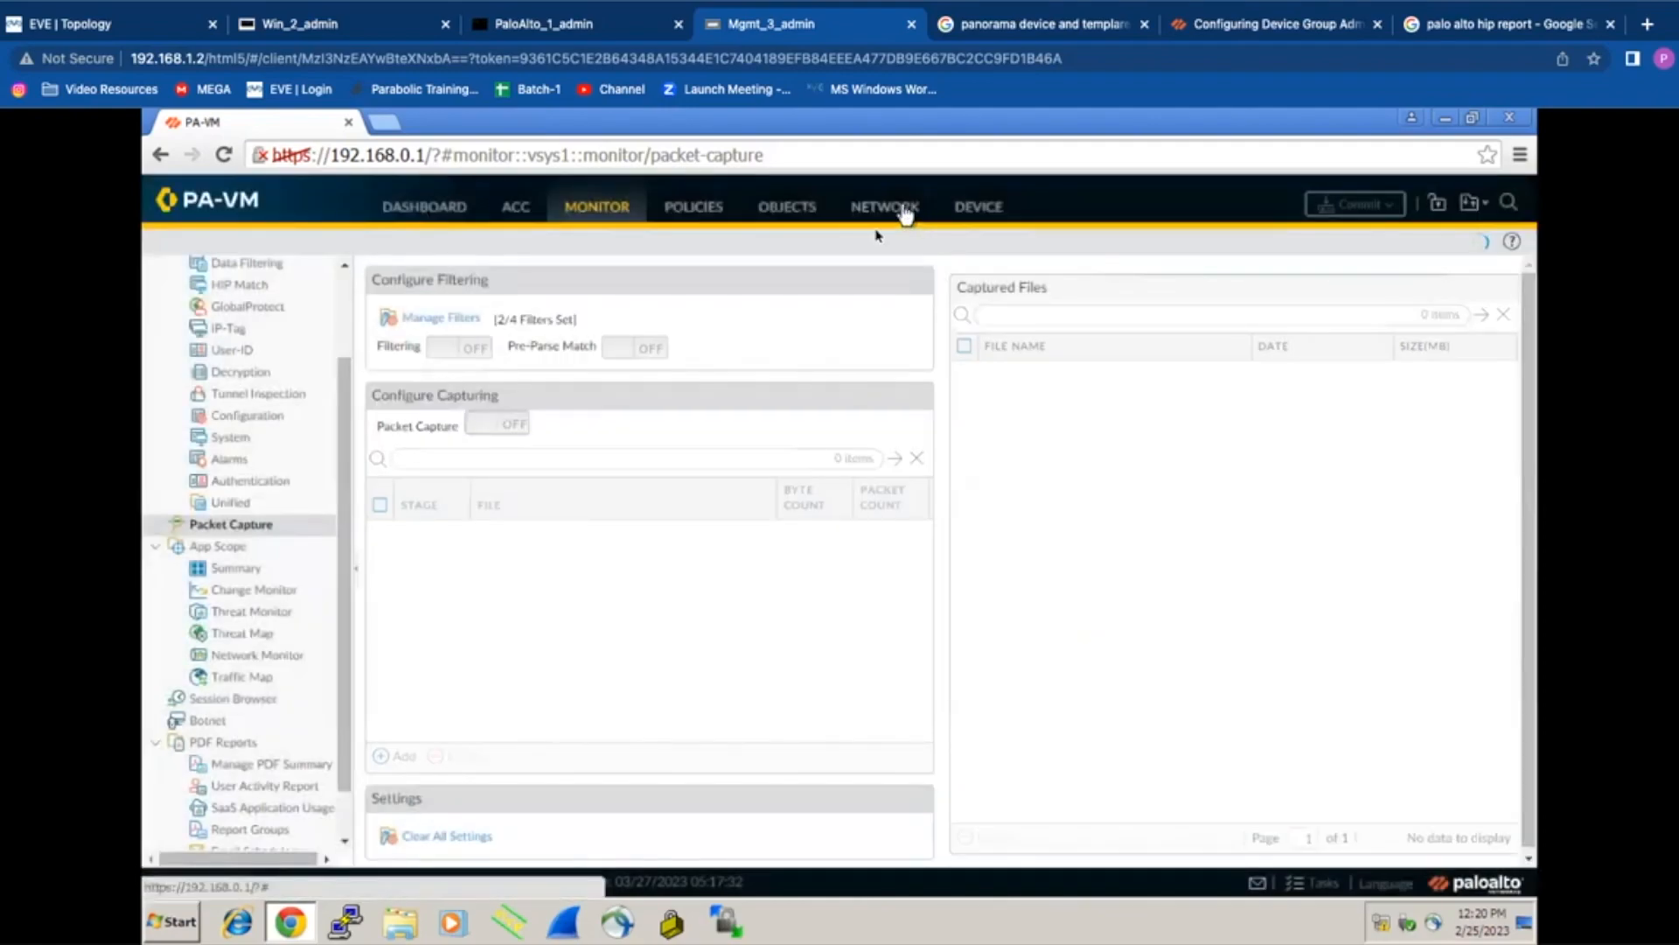
{"action": "left_click", "coordinate": [901, 210]}
Step: Copy ethernet1/2's DHCP-assigned address 192.168.1.14 from its interface details
{"action": "left_click", "coordinate": [215, 273]}
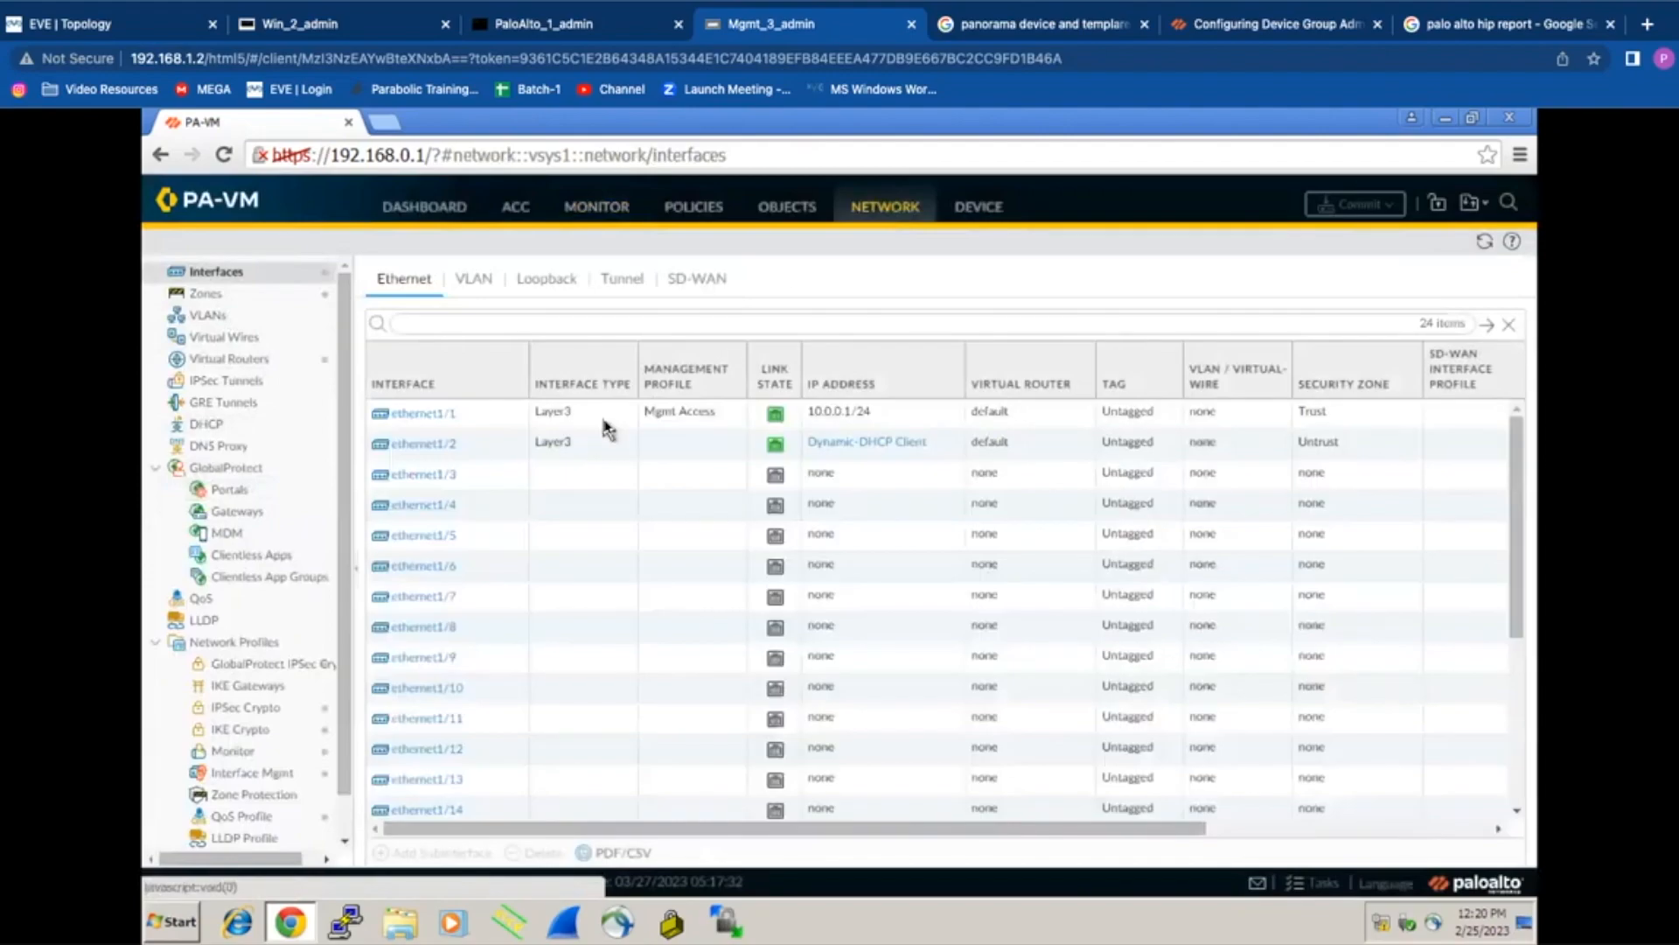
{"action": "left_click", "coordinate": [893, 444]}
{"action": "left_click_drag", "start_coordinate": [728, 469], "coordinate": [658, 464]}
{"action": "right_click", "coordinate": [657, 465]}
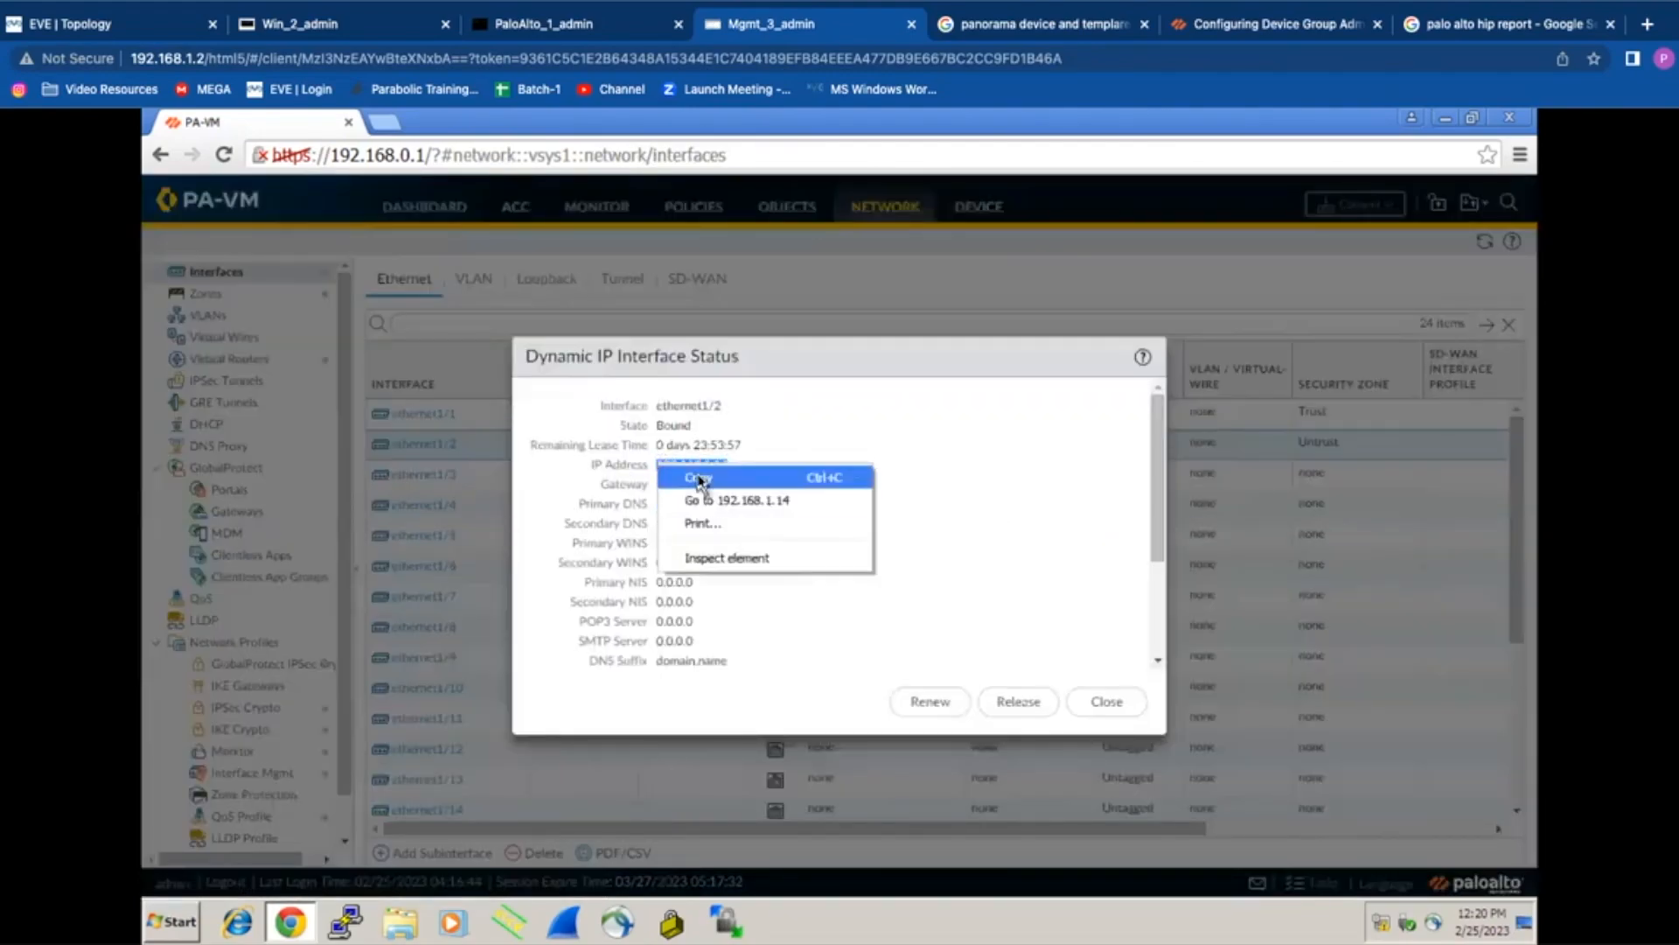
{"action": "left_click", "coordinate": [699, 479]}
{"action": "left_click", "coordinate": [1127, 699]}
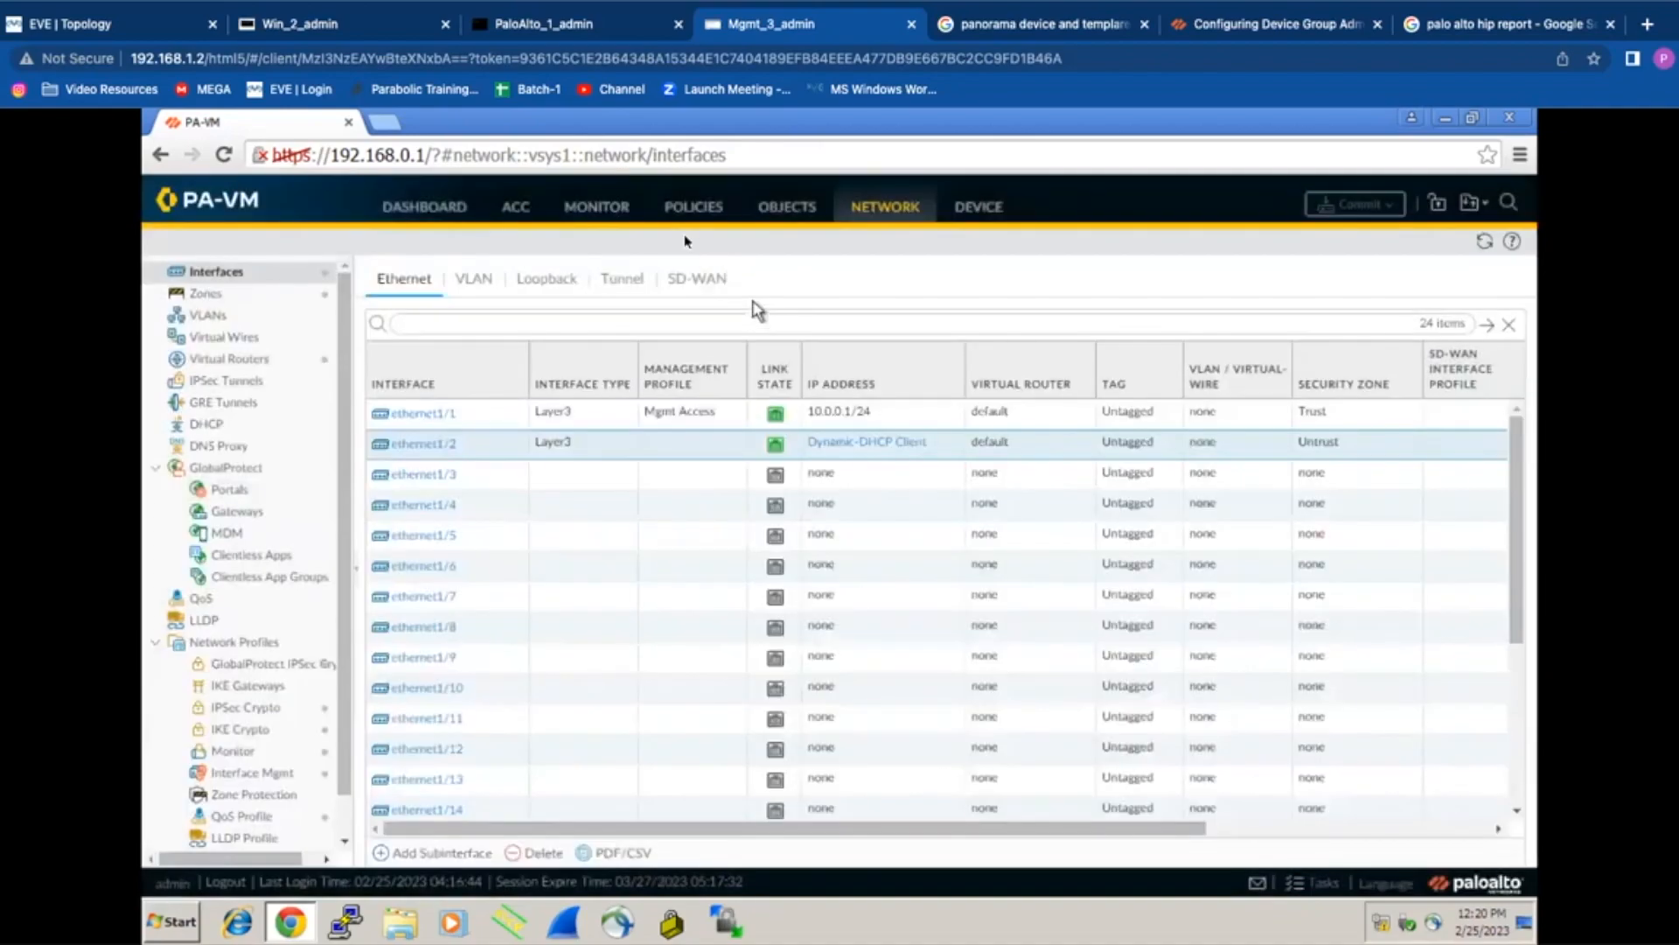
Step: Replace filter 2's 0.0.0.0 destination with 192.168.1.14 and save the filters
{"action": "left_click", "coordinate": [621, 214]}
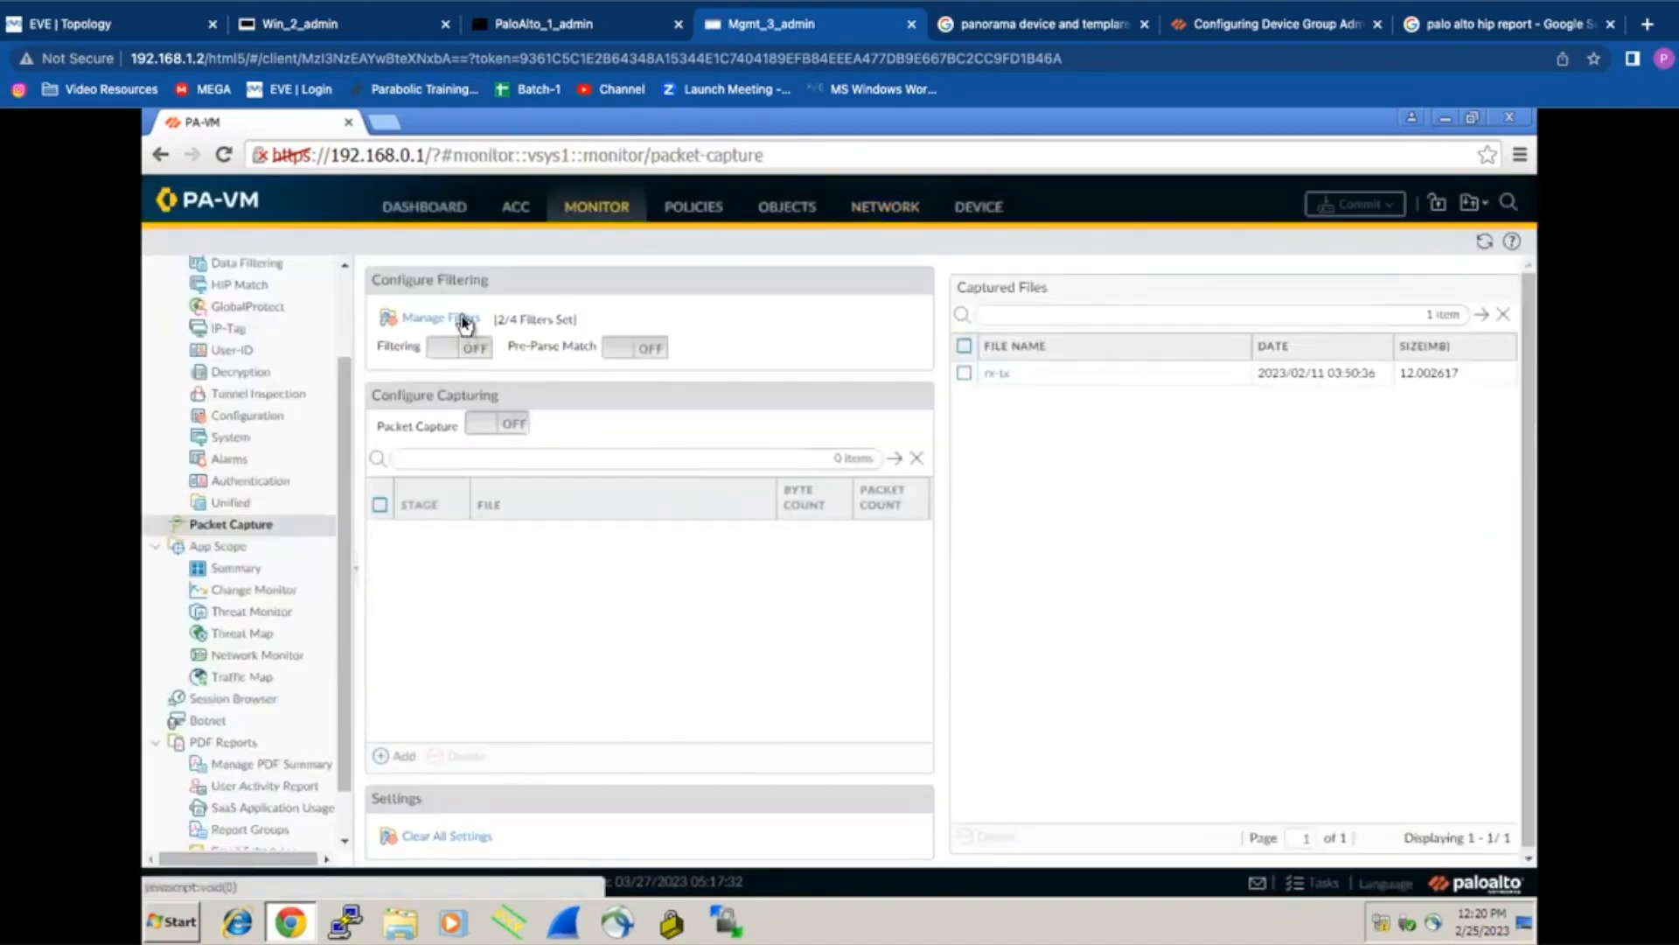
{"action": "left_click", "coordinate": [465, 324]}
{"action": "left_click", "coordinate": [819, 525]}
{"action": "left_click_drag", "start_coordinate": [819, 530], "coordinate": [751, 528]}
{"action": "right_click", "coordinate": [809, 524]}
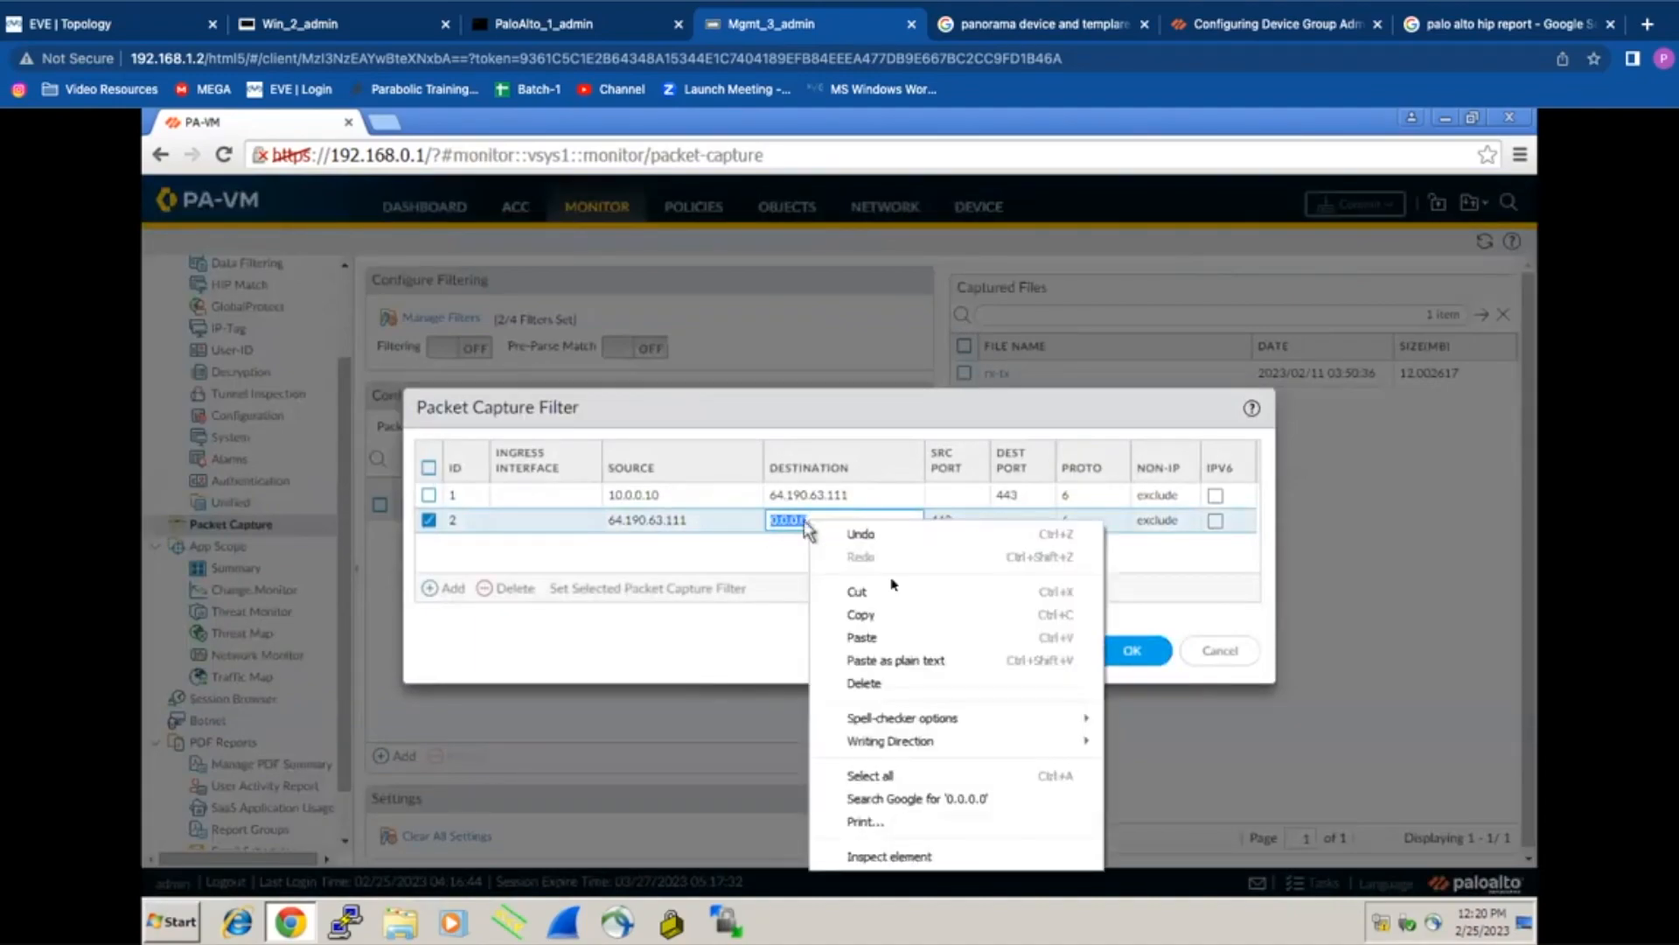
{"action": "left_click", "coordinate": [915, 638]}
{"action": "left_click", "coordinate": [827, 573]}
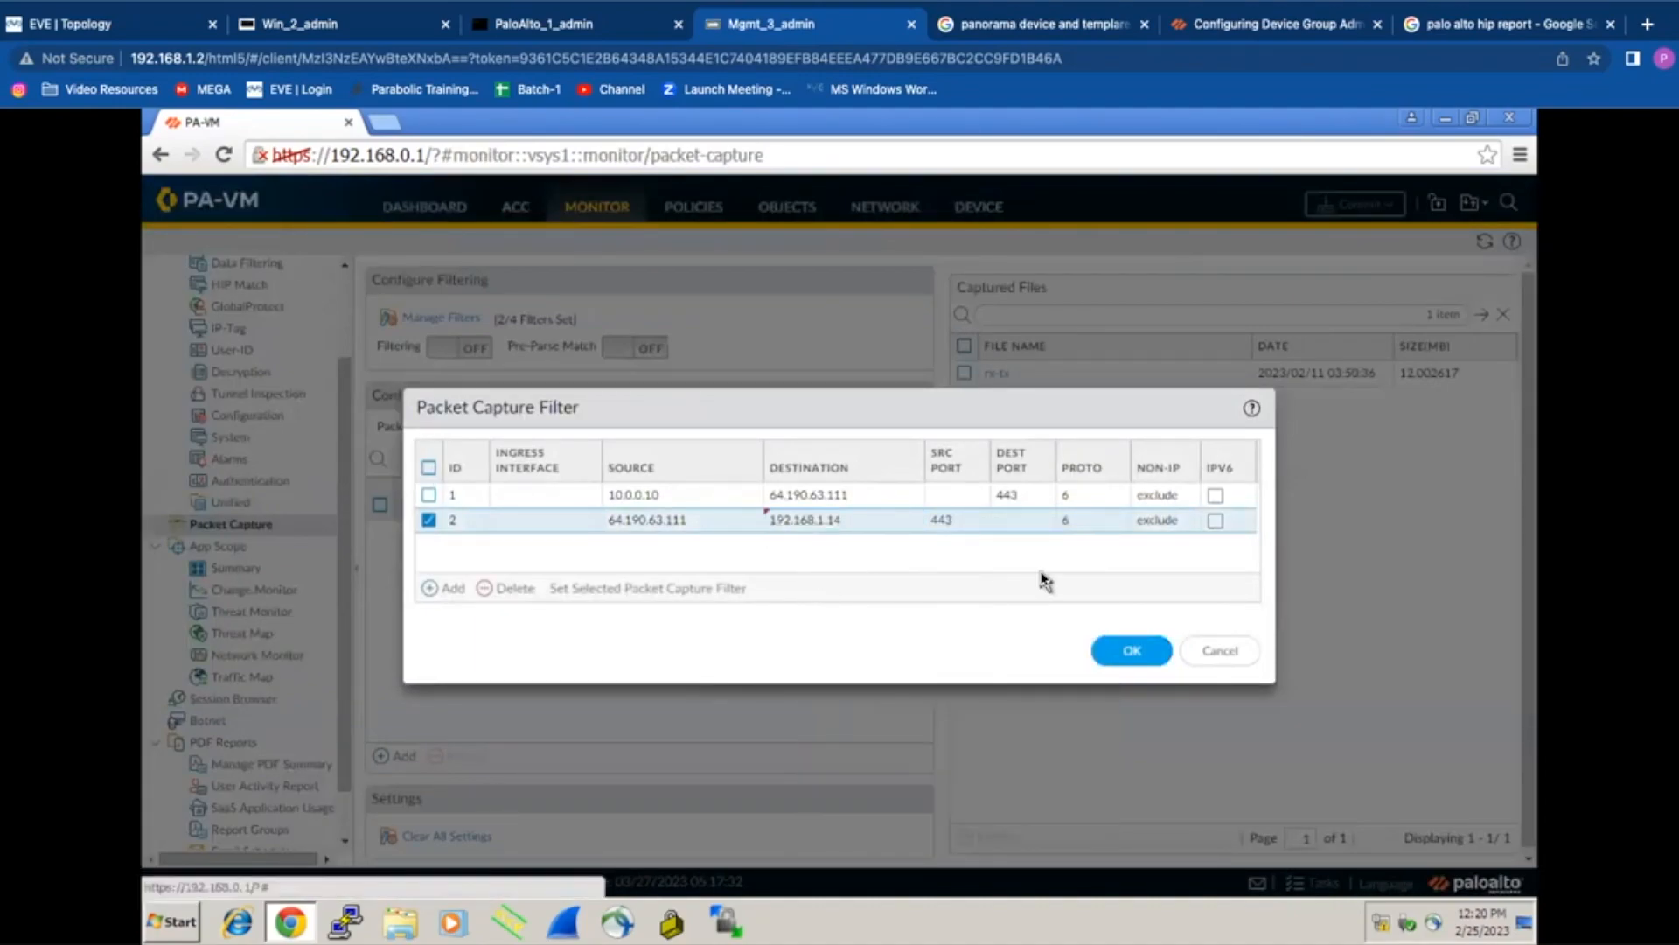
{"action": "left_click", "coordinate": [1133, 651]}
Step: Add a receive capture stage with file rx
{"action": "left_click", "coordinate": [382, 758]}
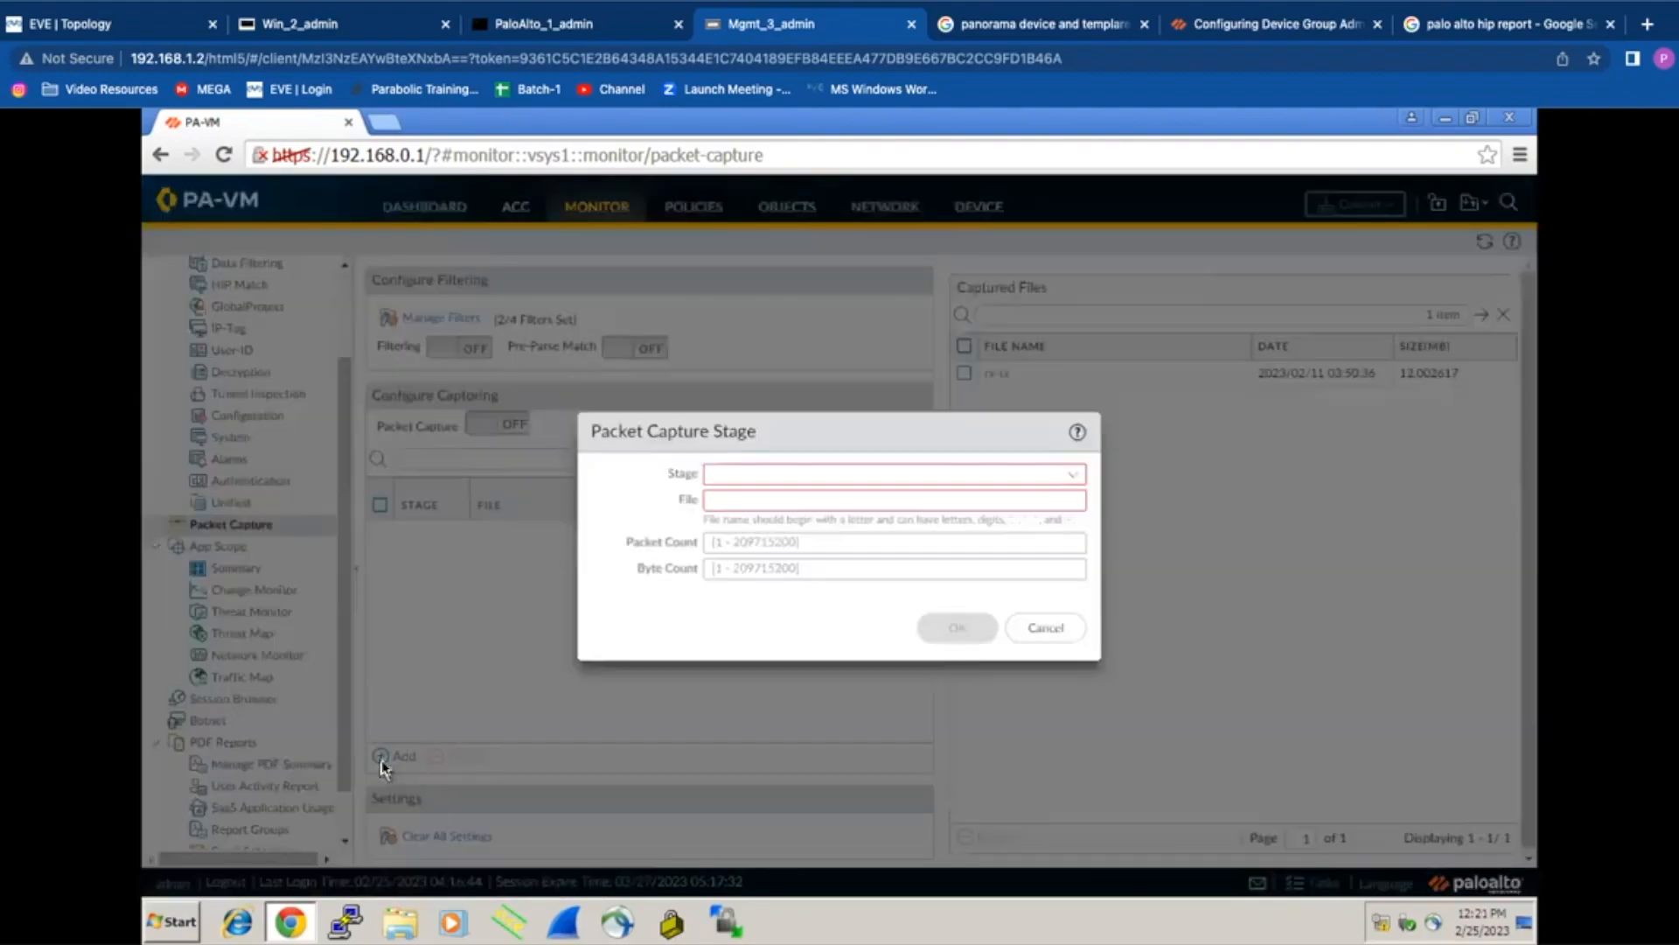
{"action": "type", "text": "re"}
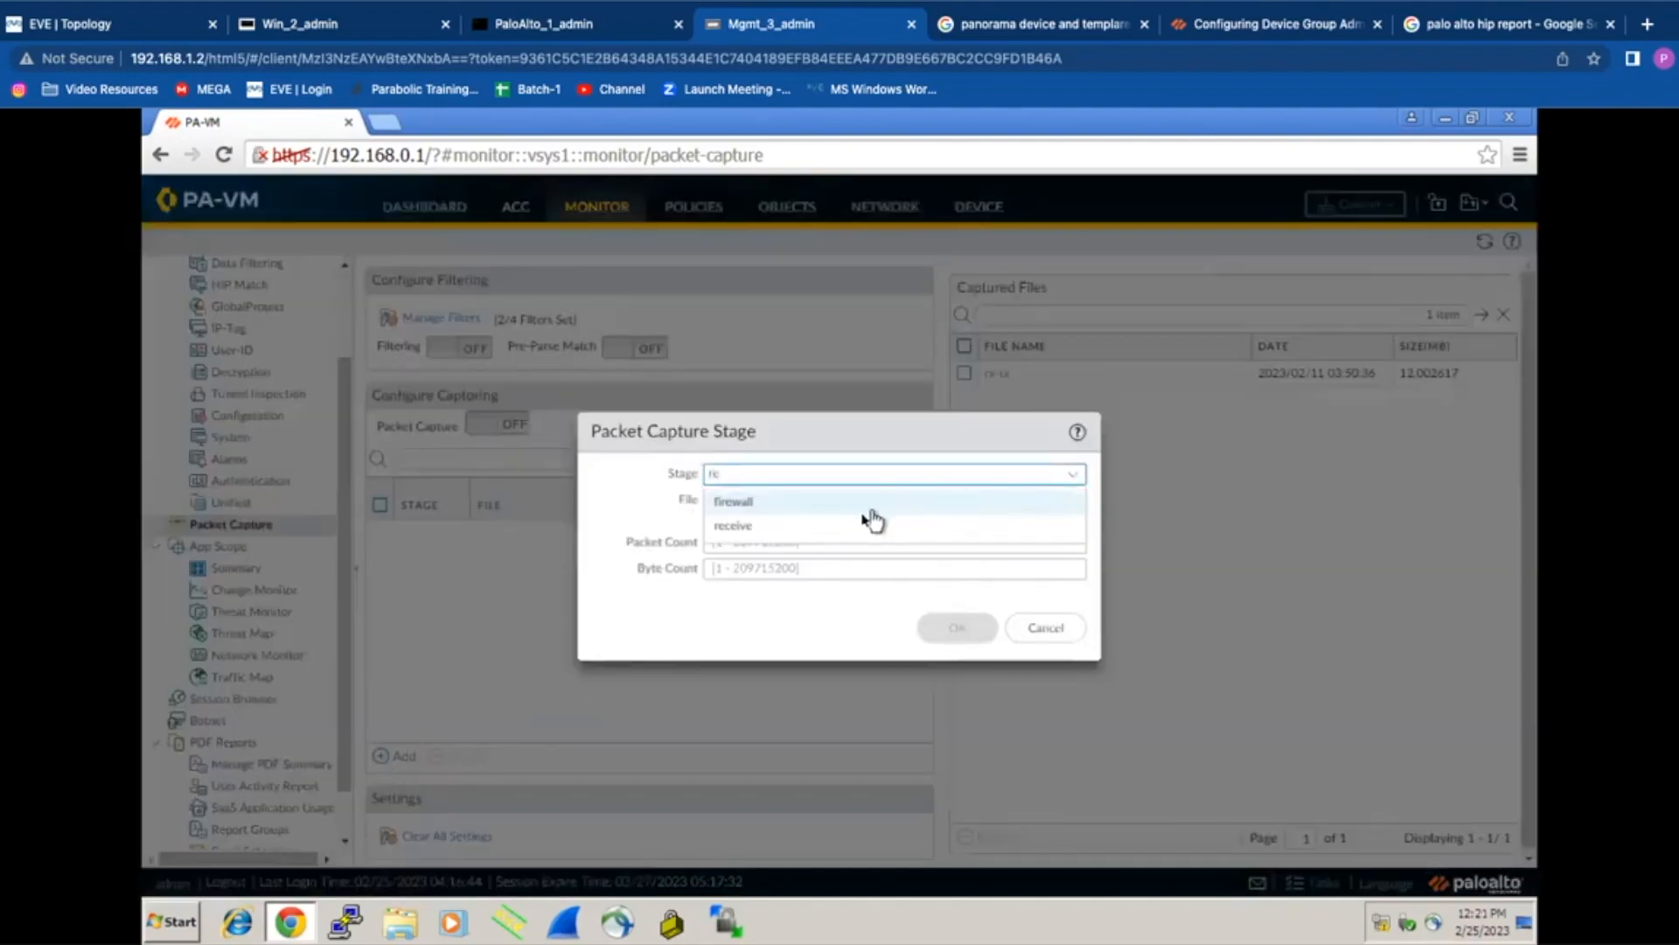
{"action": "left_click", "coordinate": [800, 526]}
{"action": "left_click", "coordinate": [759, 495]}
{"action": "type", "text": "f"}
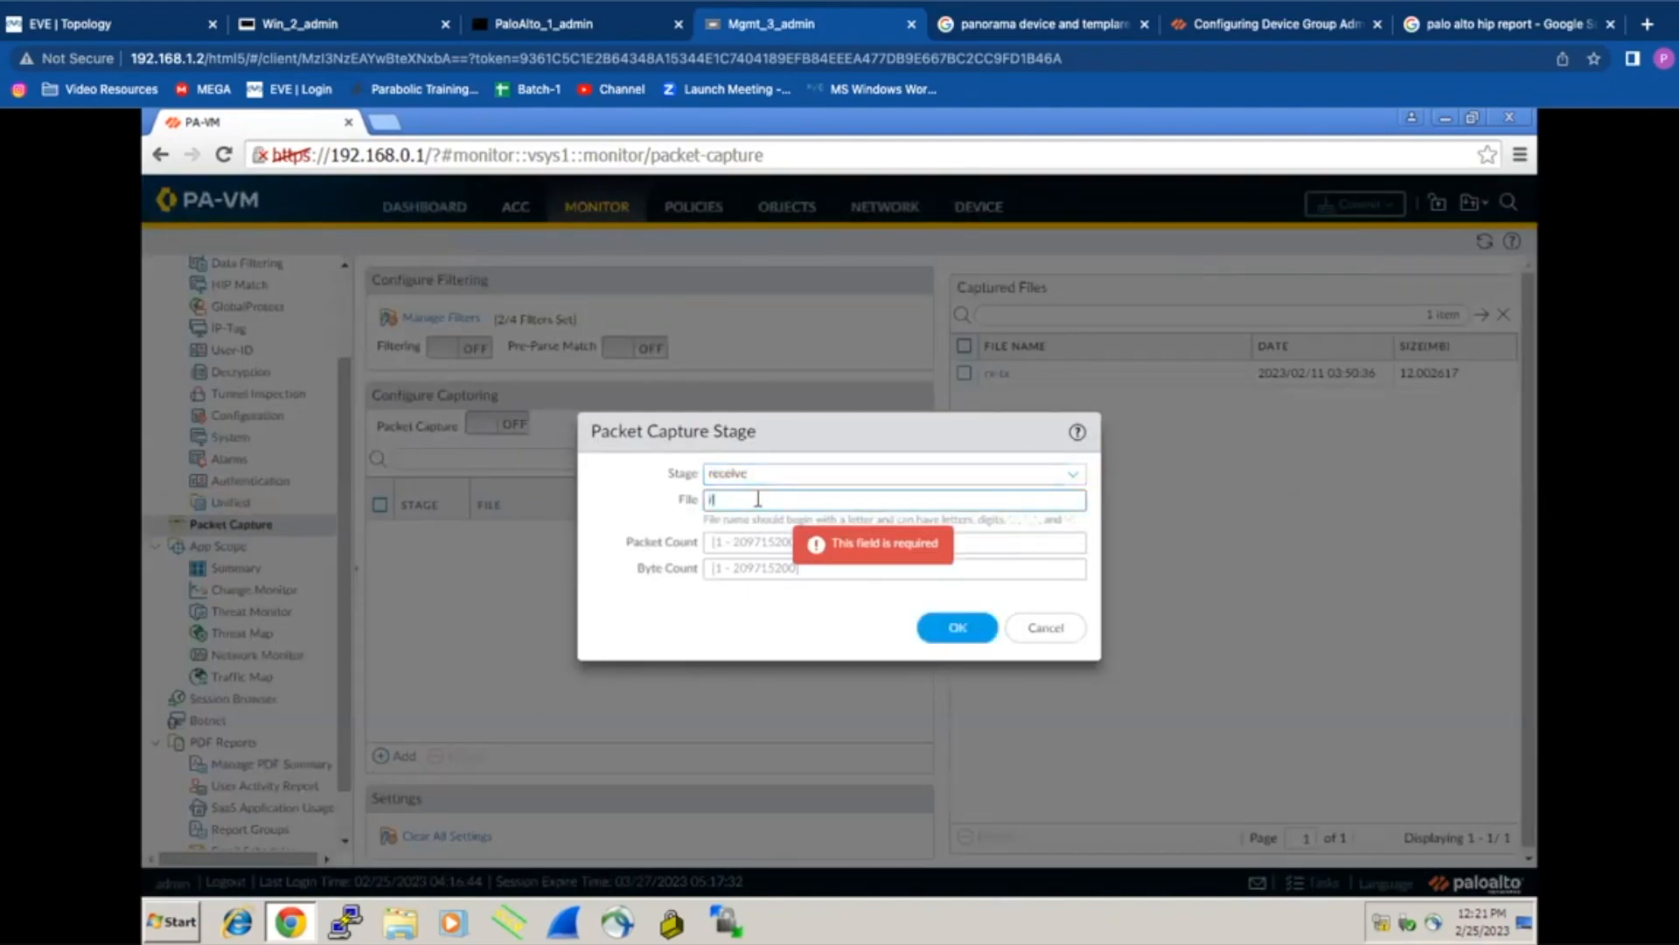
{"action": "type", "text": "x"}
{"action": "left_click", "coordinate": [957, 628]}
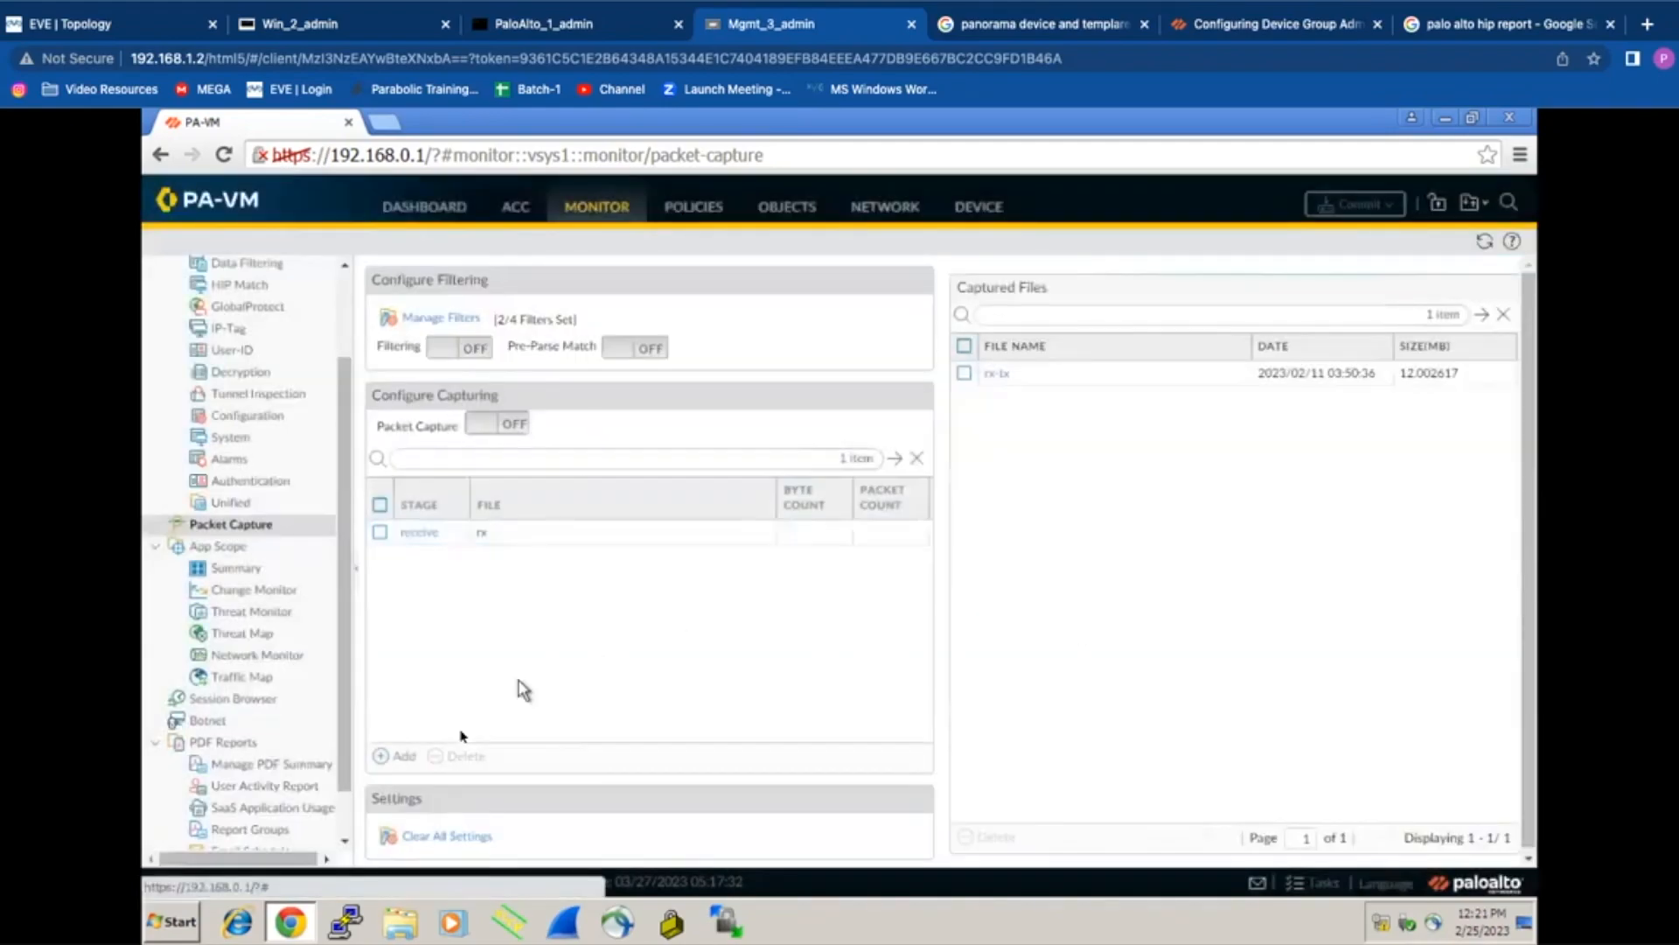
Step: Add a transmit capture stage with file tx
{"action": "left_click", "coordinate": [401, 758]}
{"action": "left_click", "coordinate": [1074, 477]}
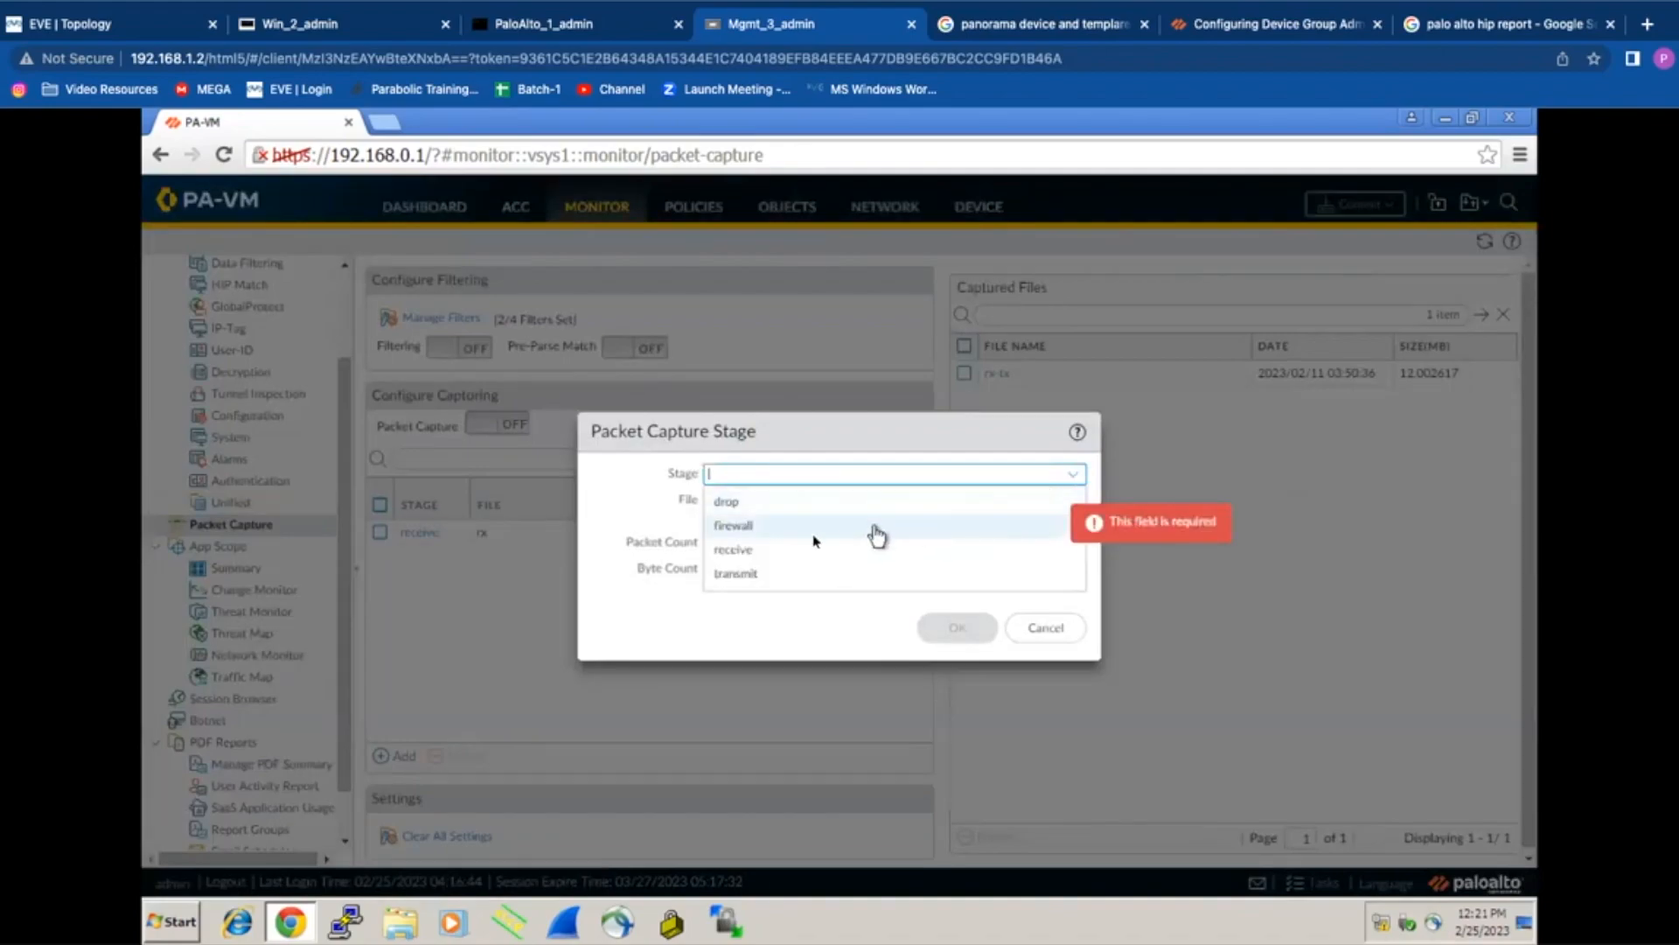
{"action": "left_click", "coordinate": [768, 574]}
{"action": "left_click", "coordinate": [730, 501]}
{"action": "type", "text": "tx"}
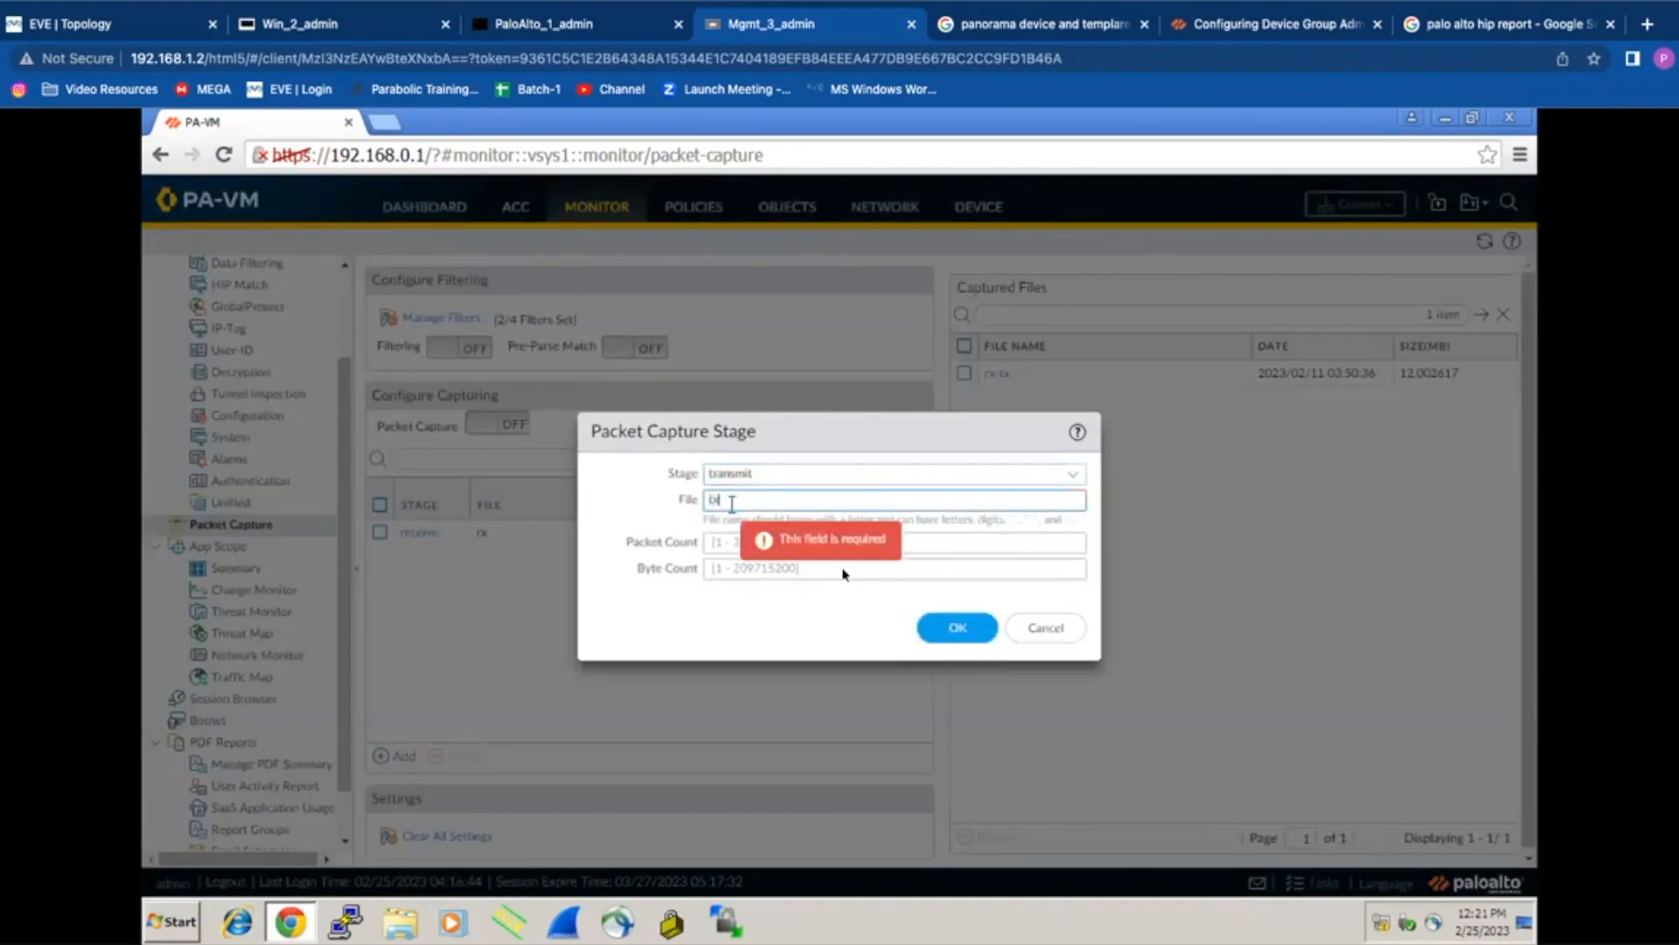
{"action": "left_click", "coordinate": [958, 627]}
Step: Add a drop capture stage with file dx
{"action": "left_click", "coordinate": [390, 758]}
{"action": "type", "text": "dr"}
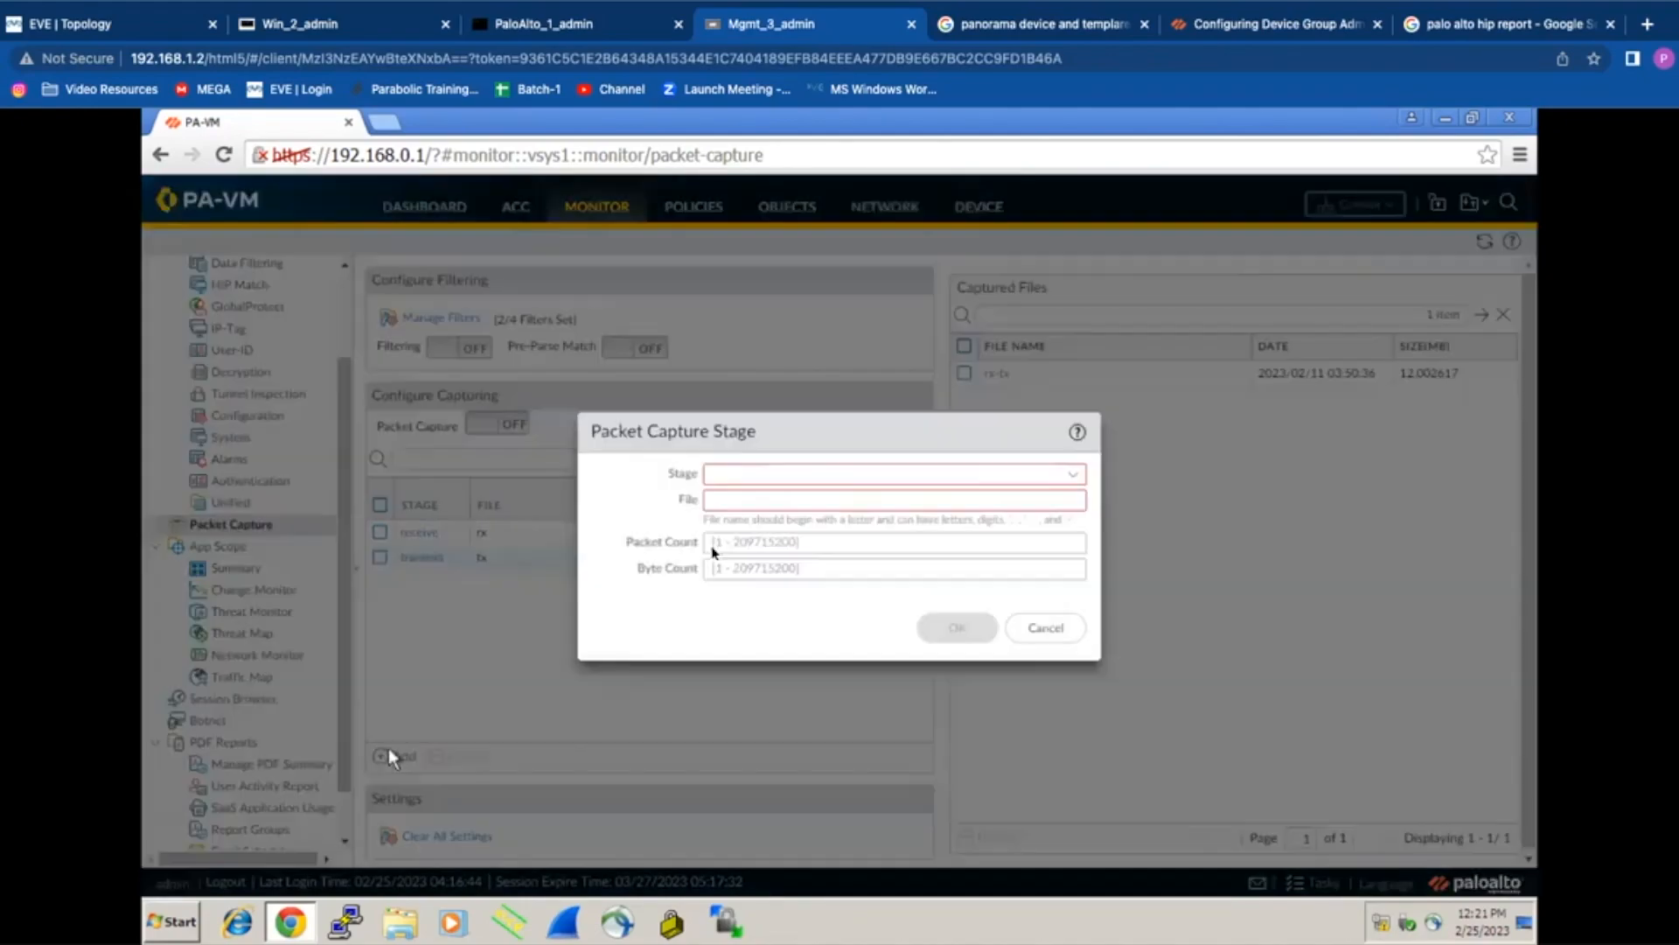
{"action": "left_click", "coordinate": [743, 502]}
{"action": "left_click", "coordinate": [741, 502]}
{"action": "type", "text": "dx"}
{"action": "left_click", "coordinate": [956, 627]}
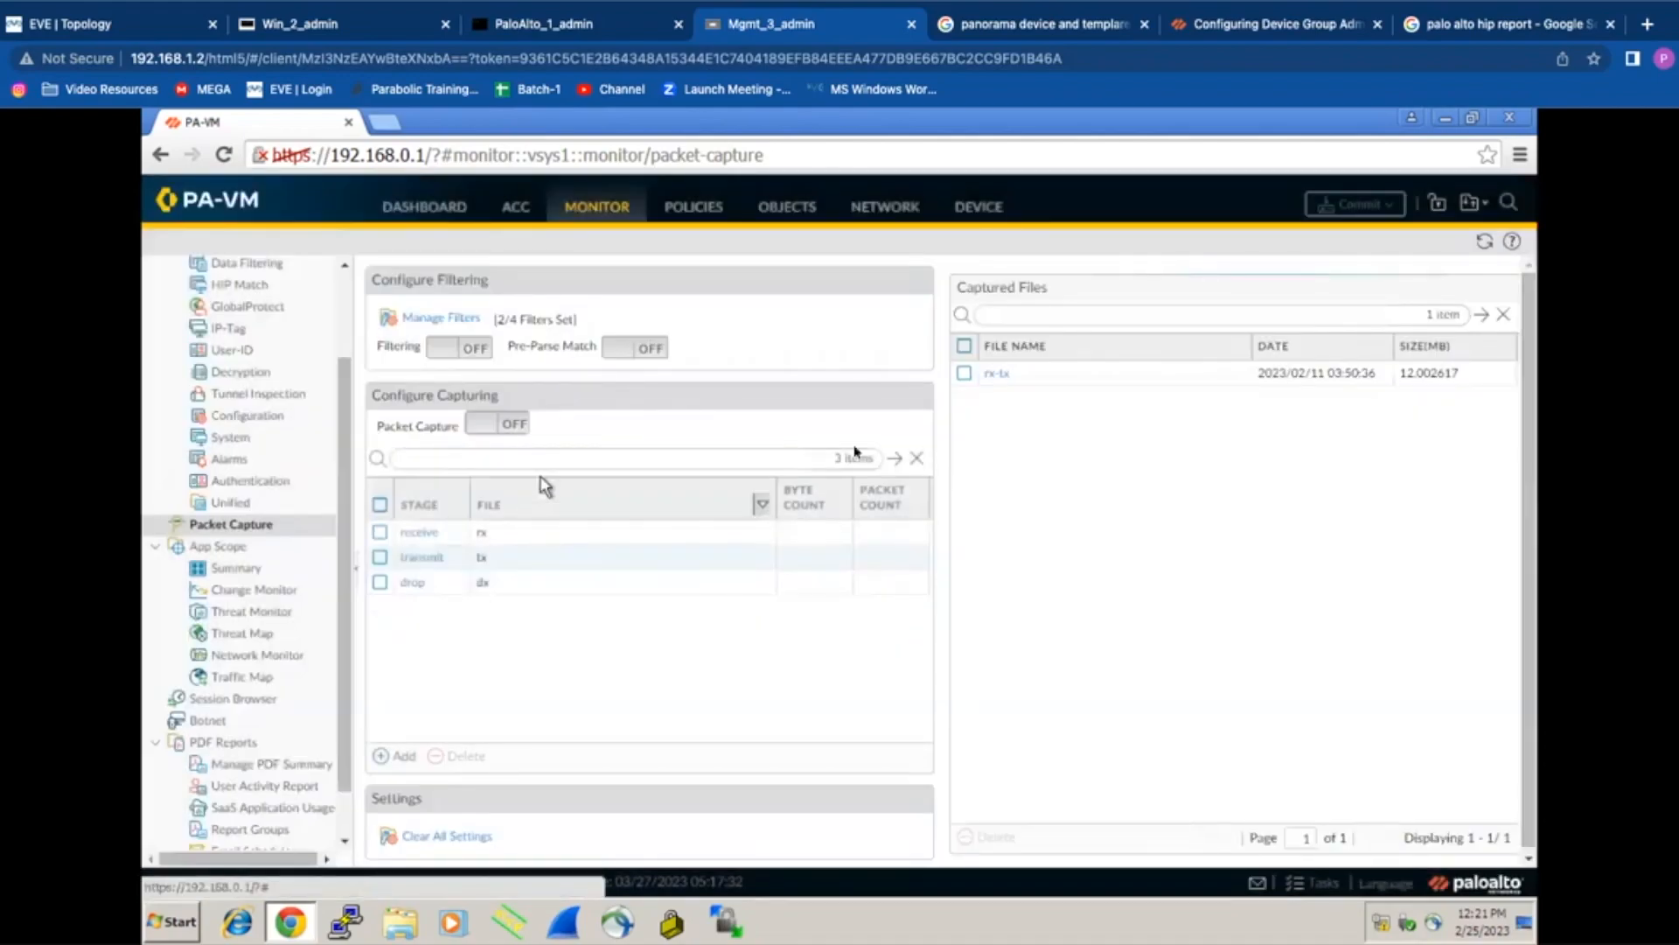
Step: Delete the old rx-tx captured file
{"action": "left_click", "coordinate": [964, 374]}
{"action": "left_click", "coordinate": [981, 837]}
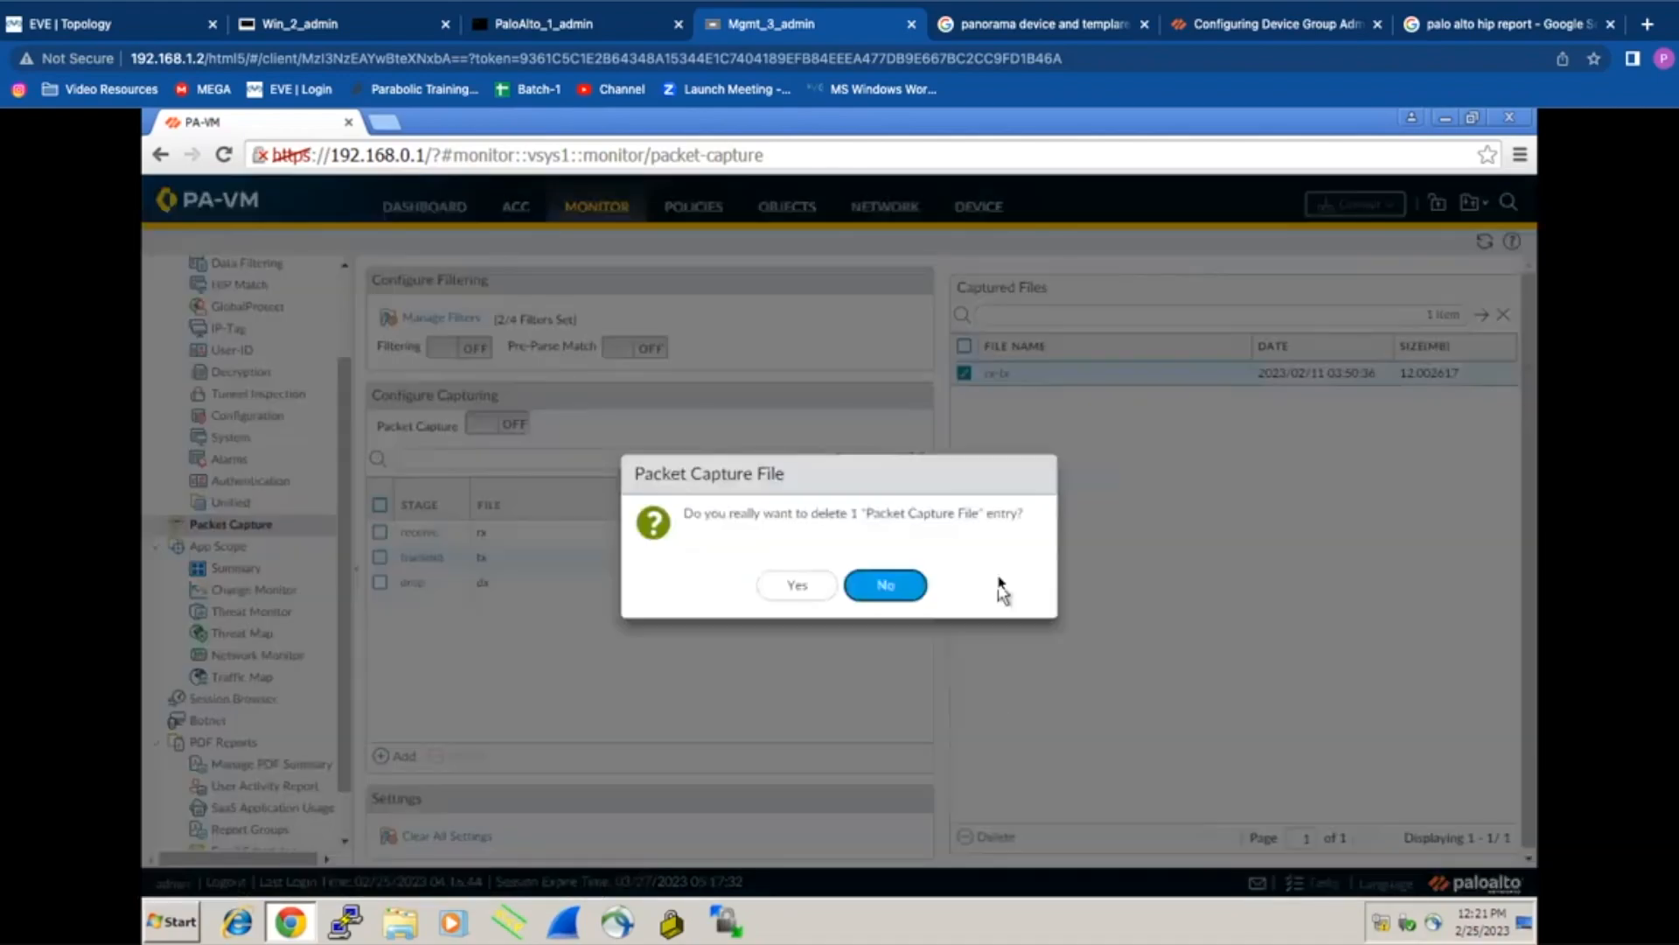
{"action": "left_click", "coordinate": [861, 586]}
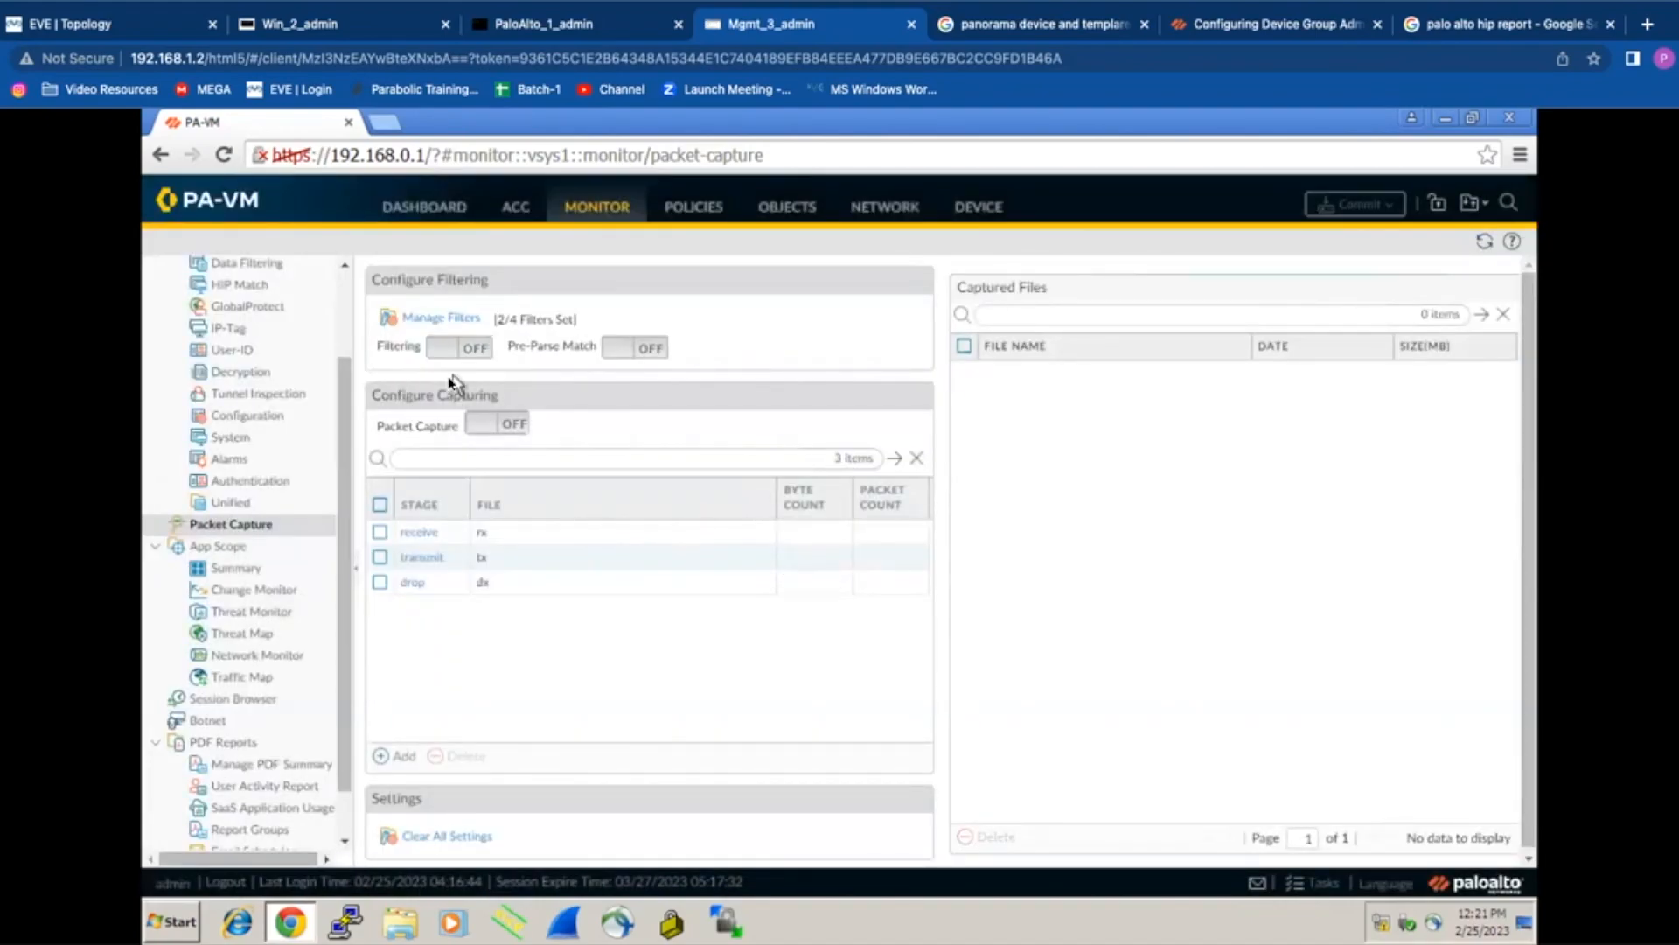
Step: Check both filters against the blue.com lookup, keep non-IP at exclude, and turn filtering on
{"action": "left_click", "coordinate": [441, 318]}
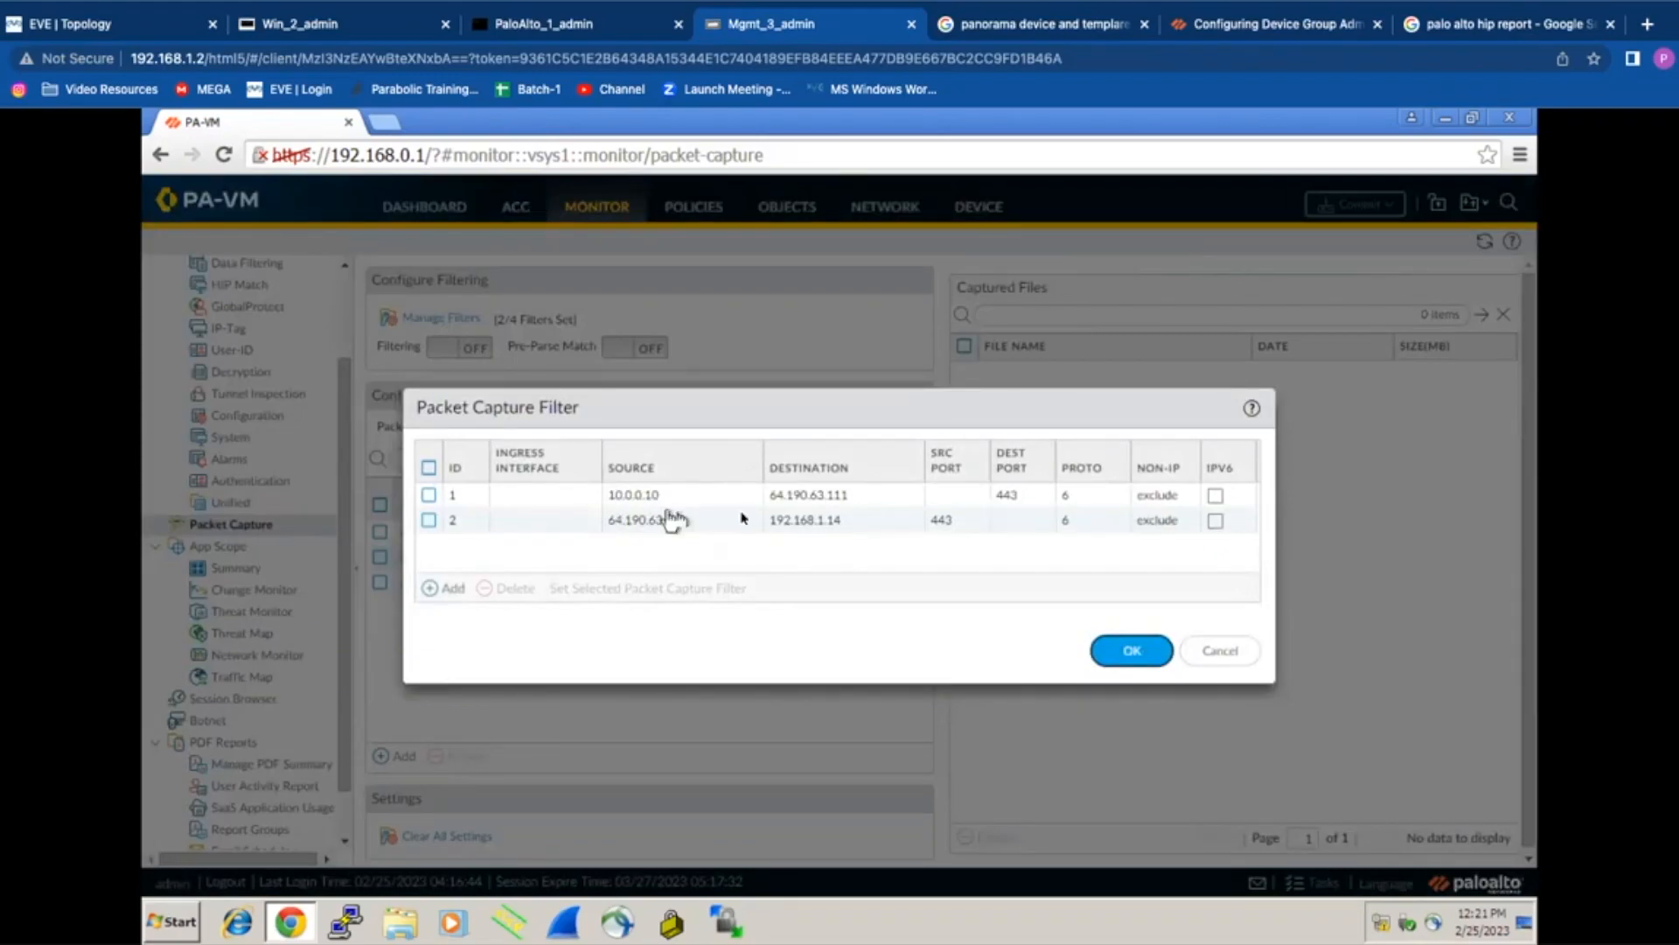
{"action": "left_click", "coordinate": [322, 23]}
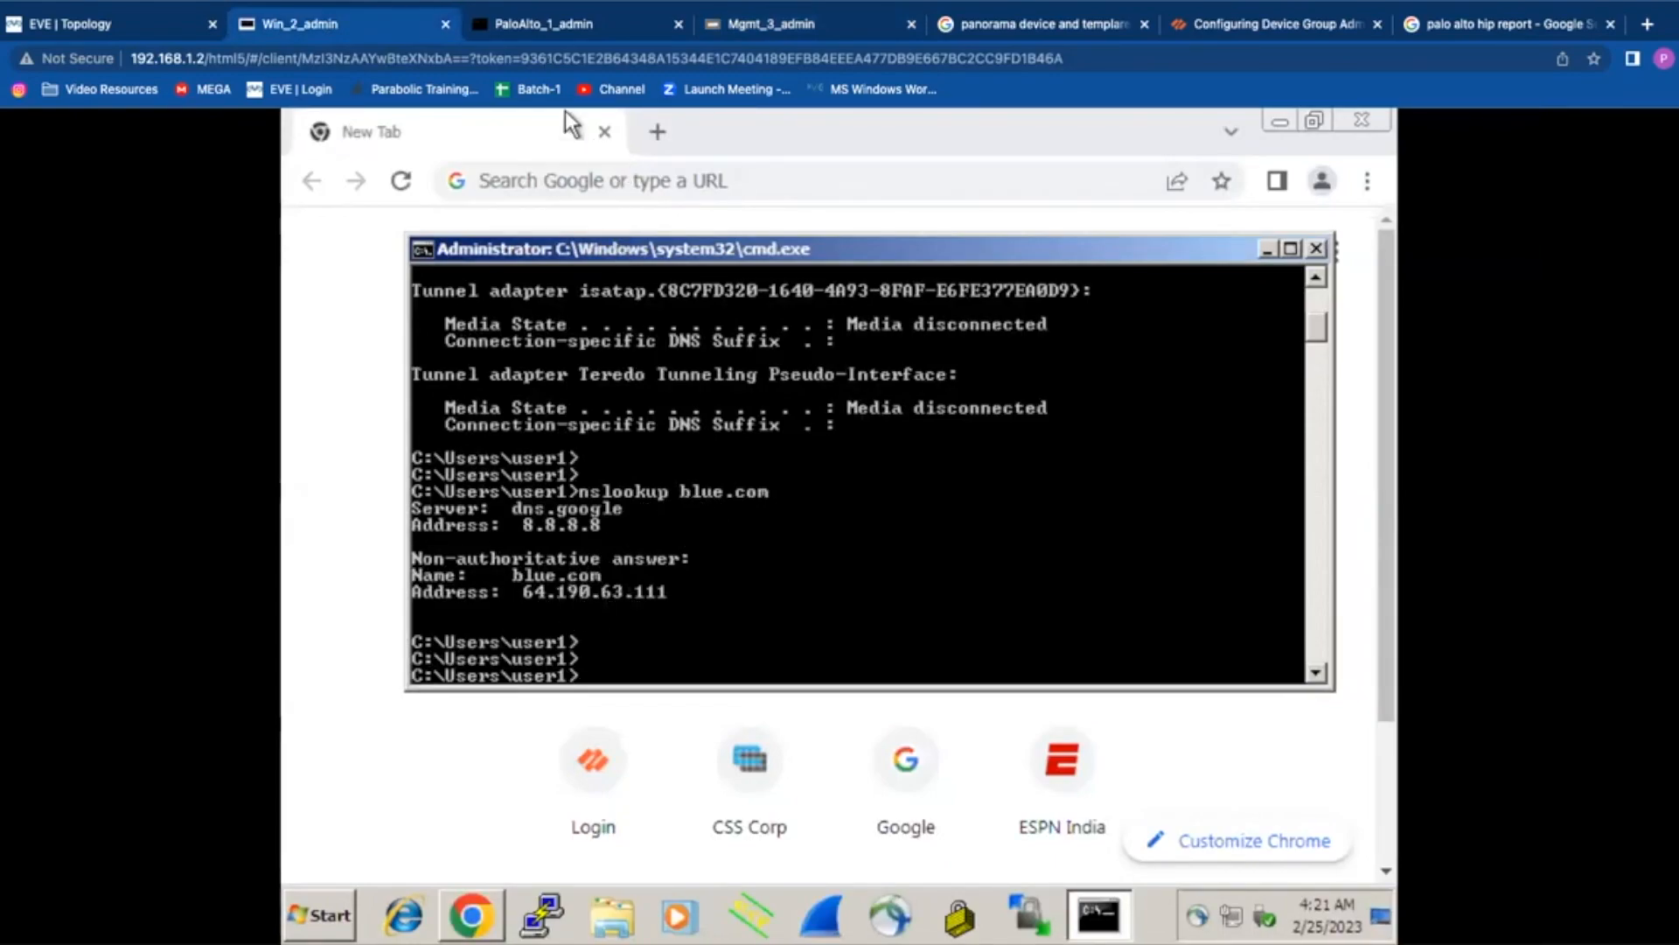
{"action": "left_click", "coordinate": [790, 26]}
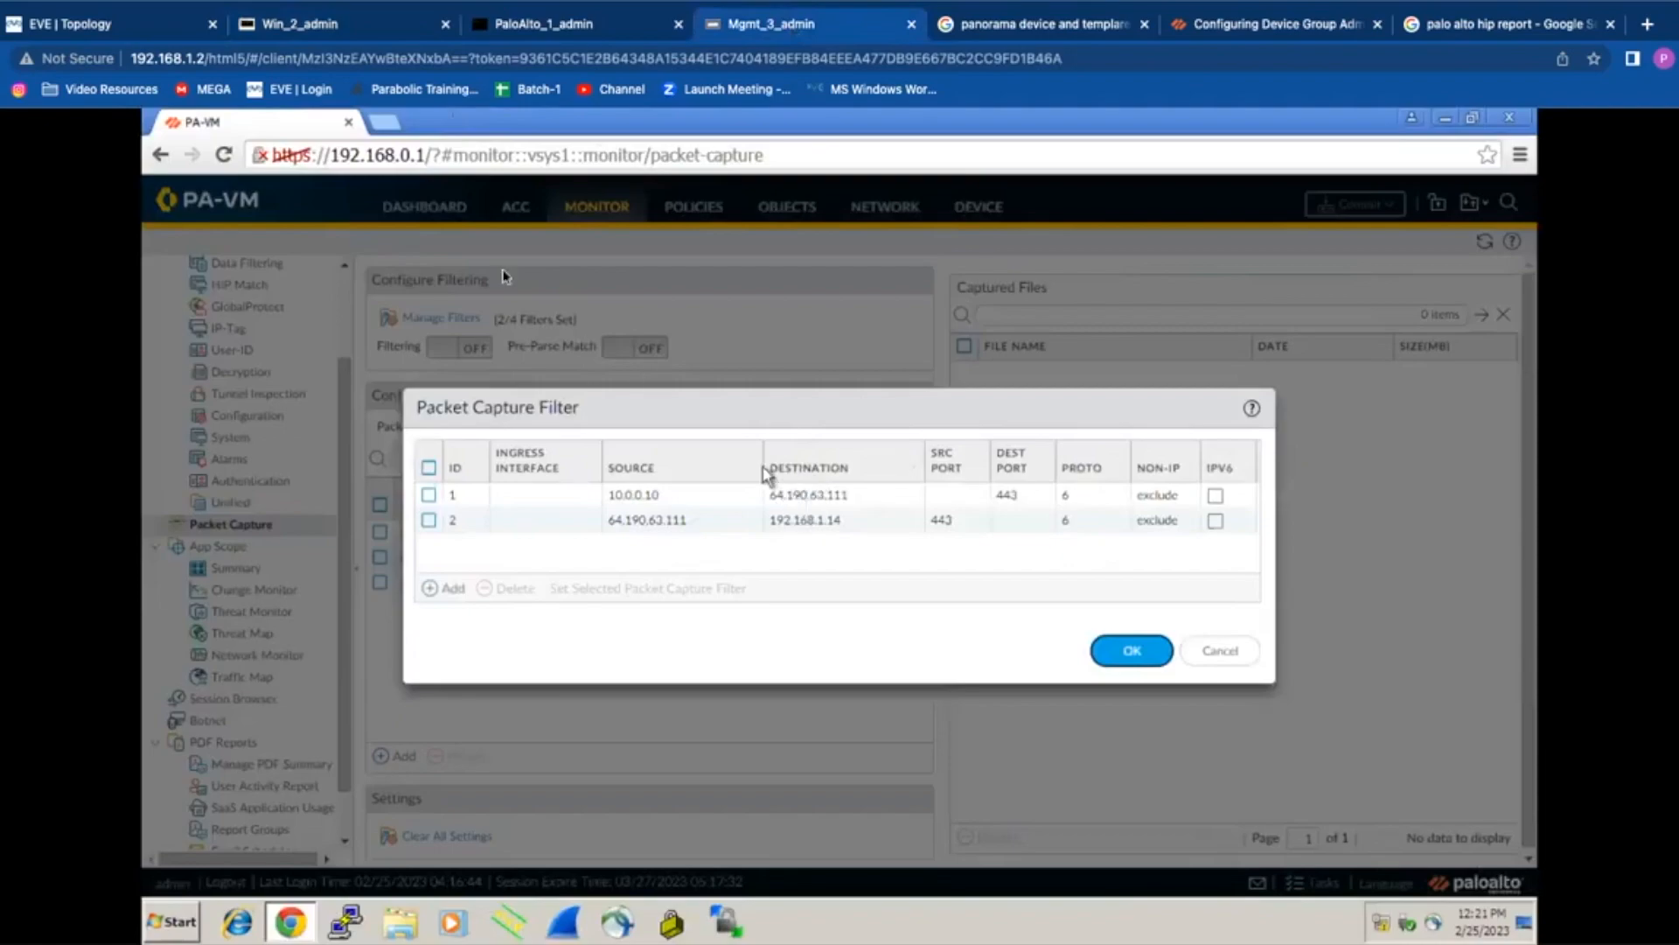
{"action": "left_click", "coordinate": [306, 26]}
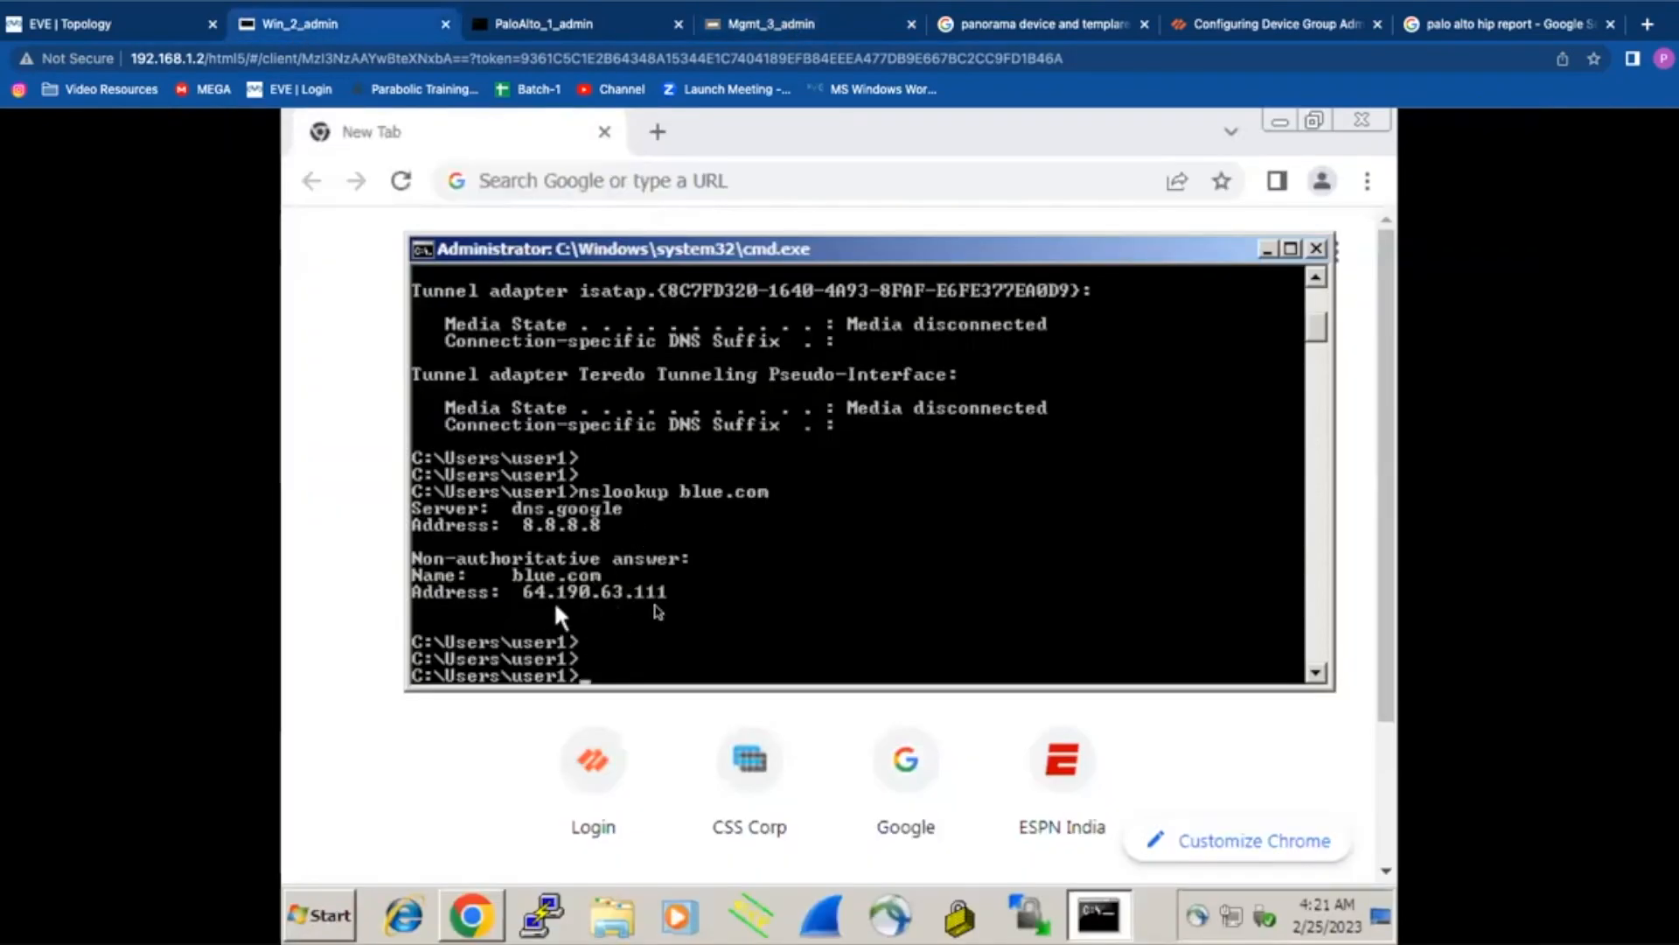
{"action": "left_click", "coordinate": [595, 25]}
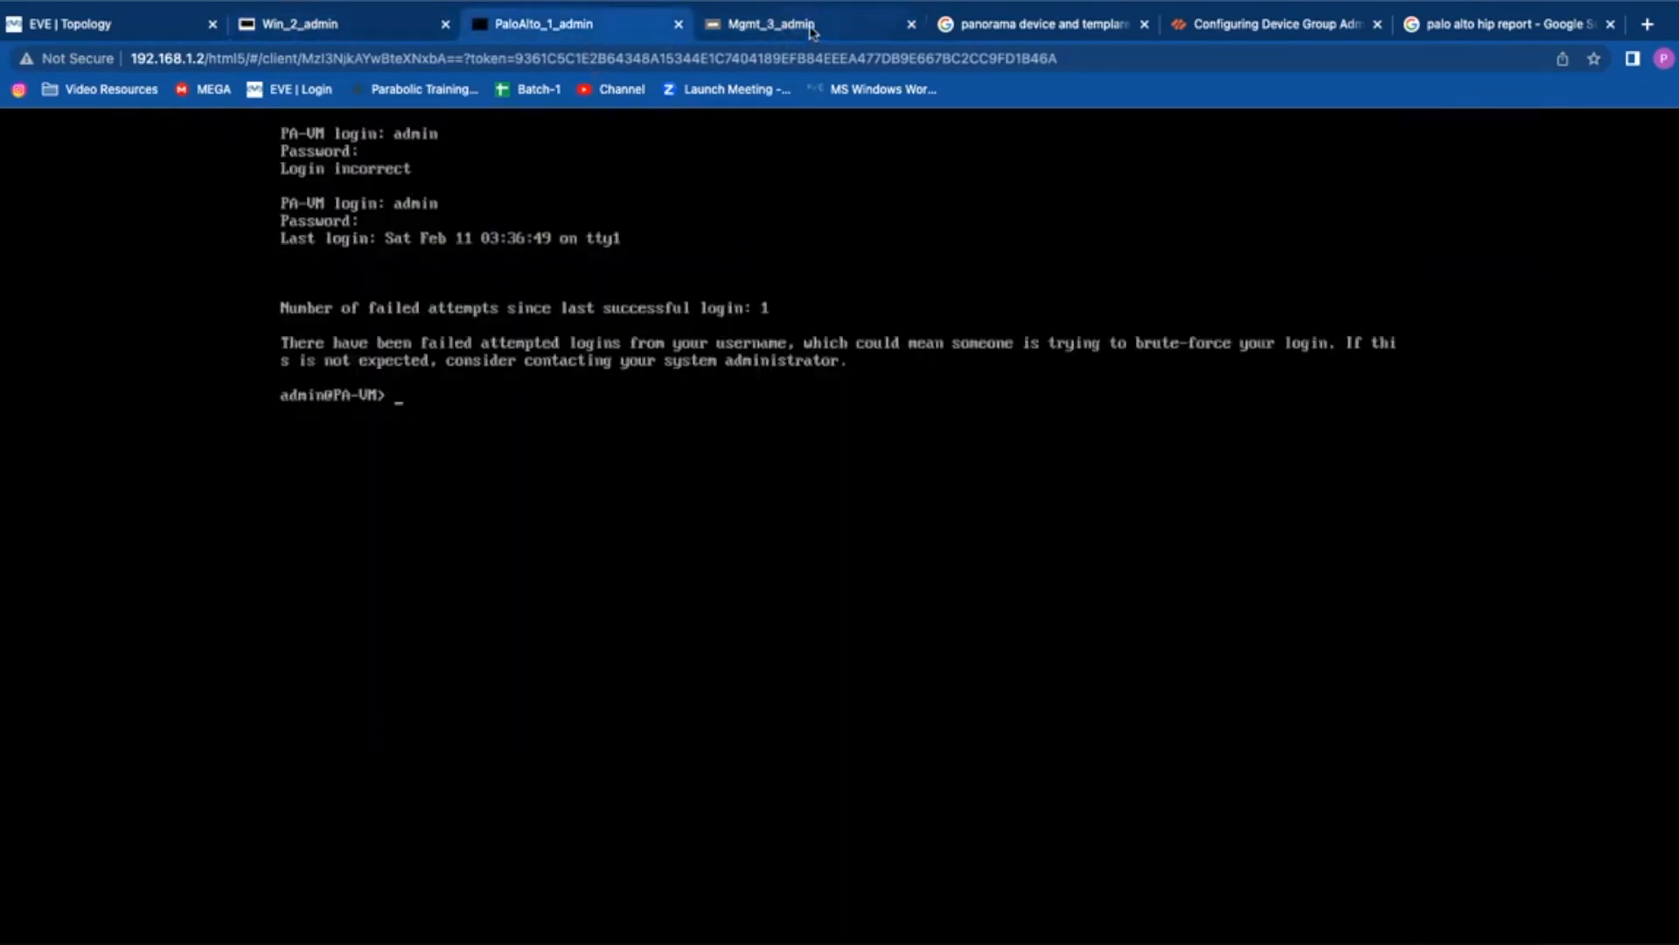
{"action": "left_click", "coordinate": [809, 27]}
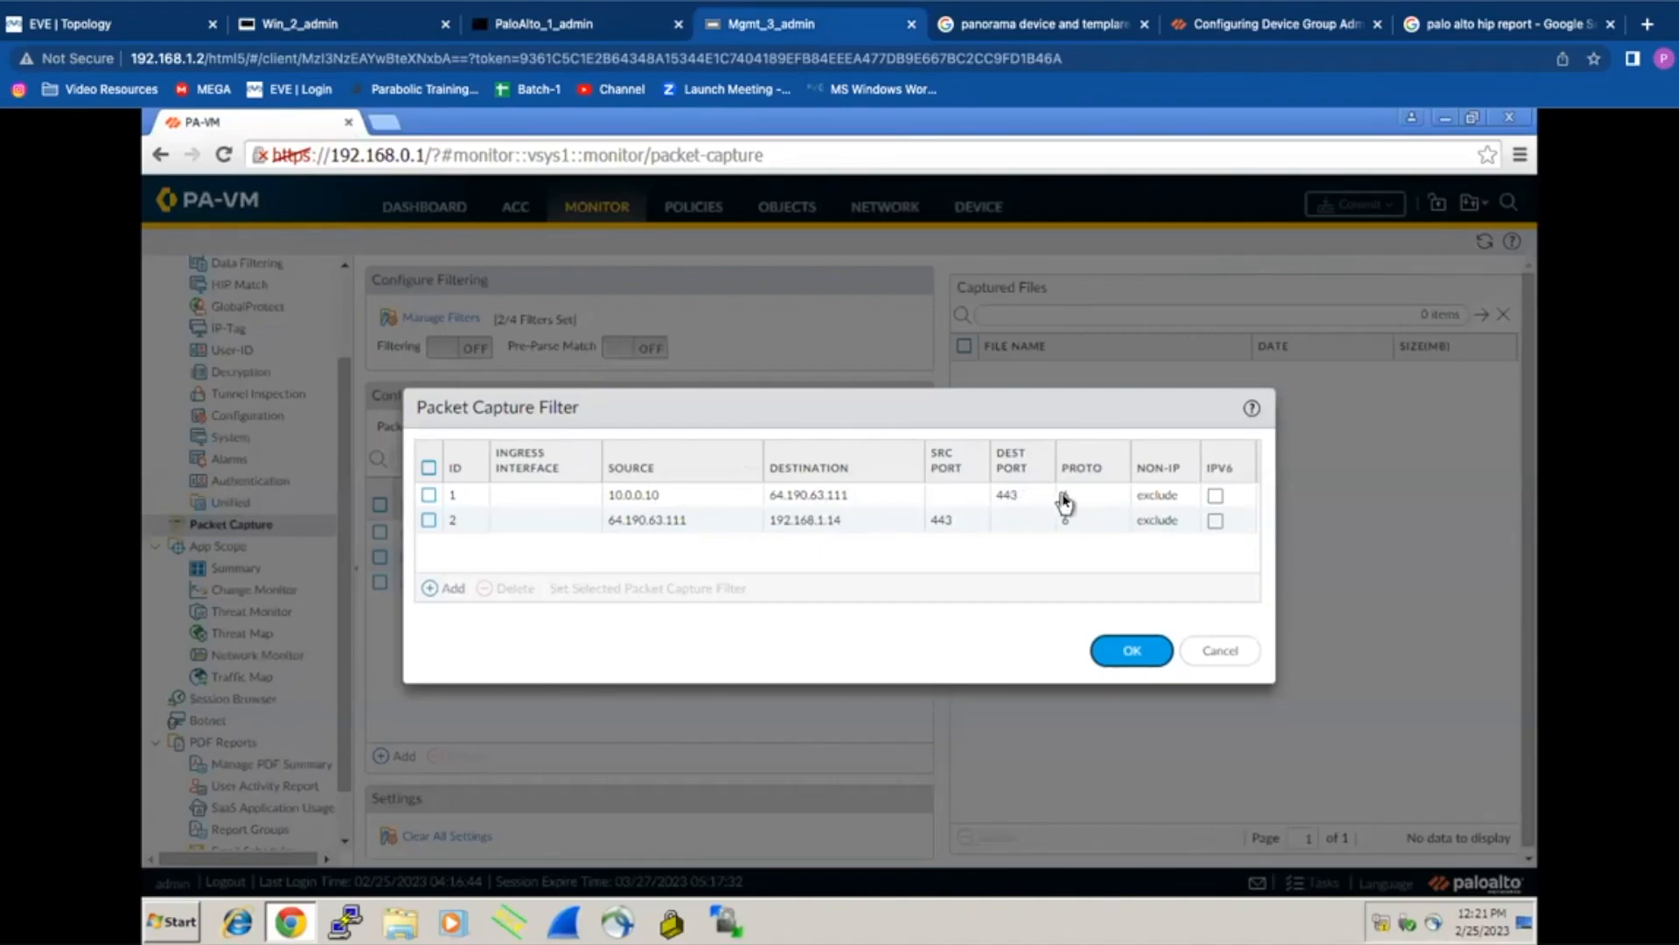
{"action": "left_click", "coordinate": [1159, 495]}
{"action": "left_click", "coordinate": [1164, 546]}
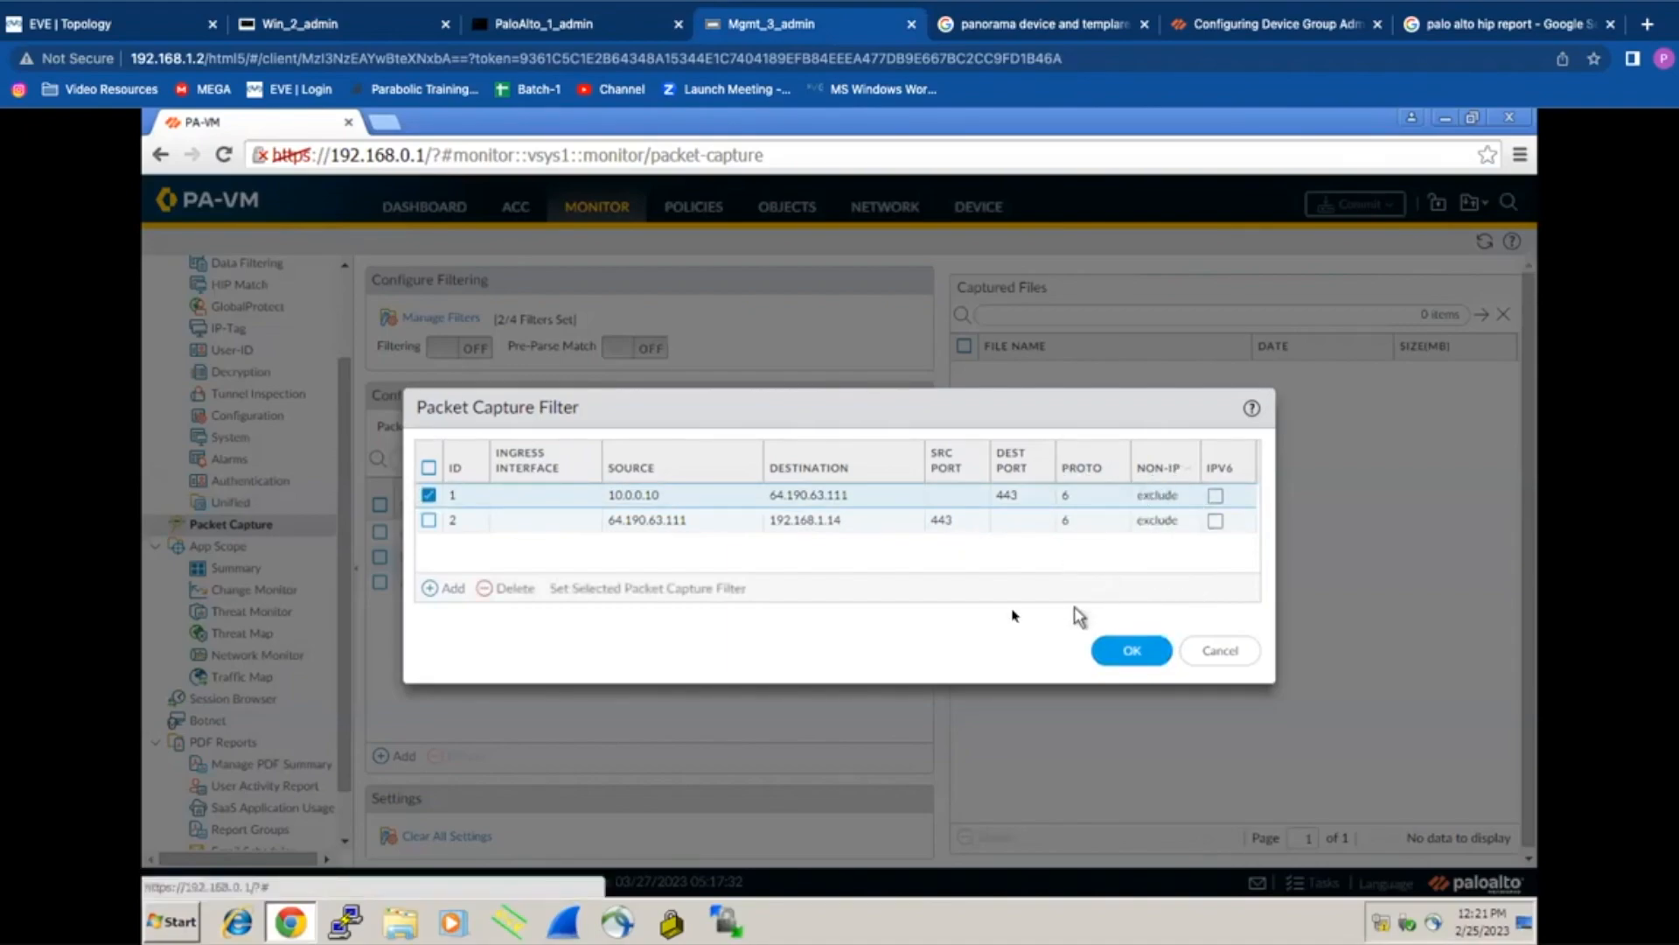
{"action": "left_click", "coordinate": [1131, 651]}
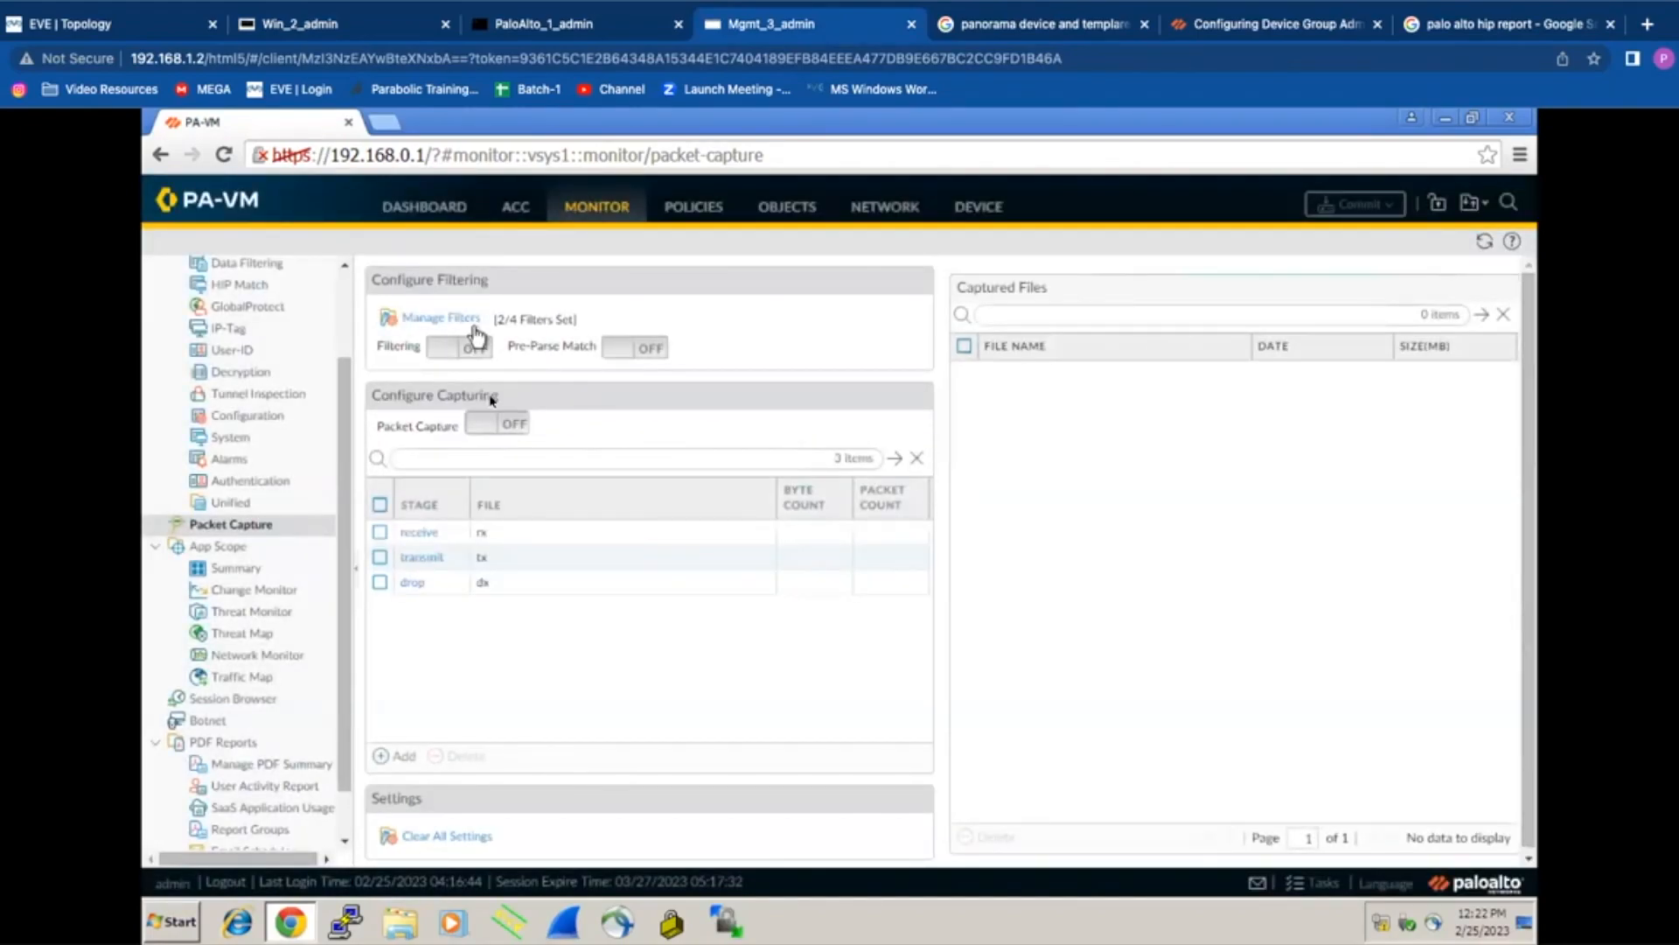
{"action": "left_click", "coordinate": [449, 354]}
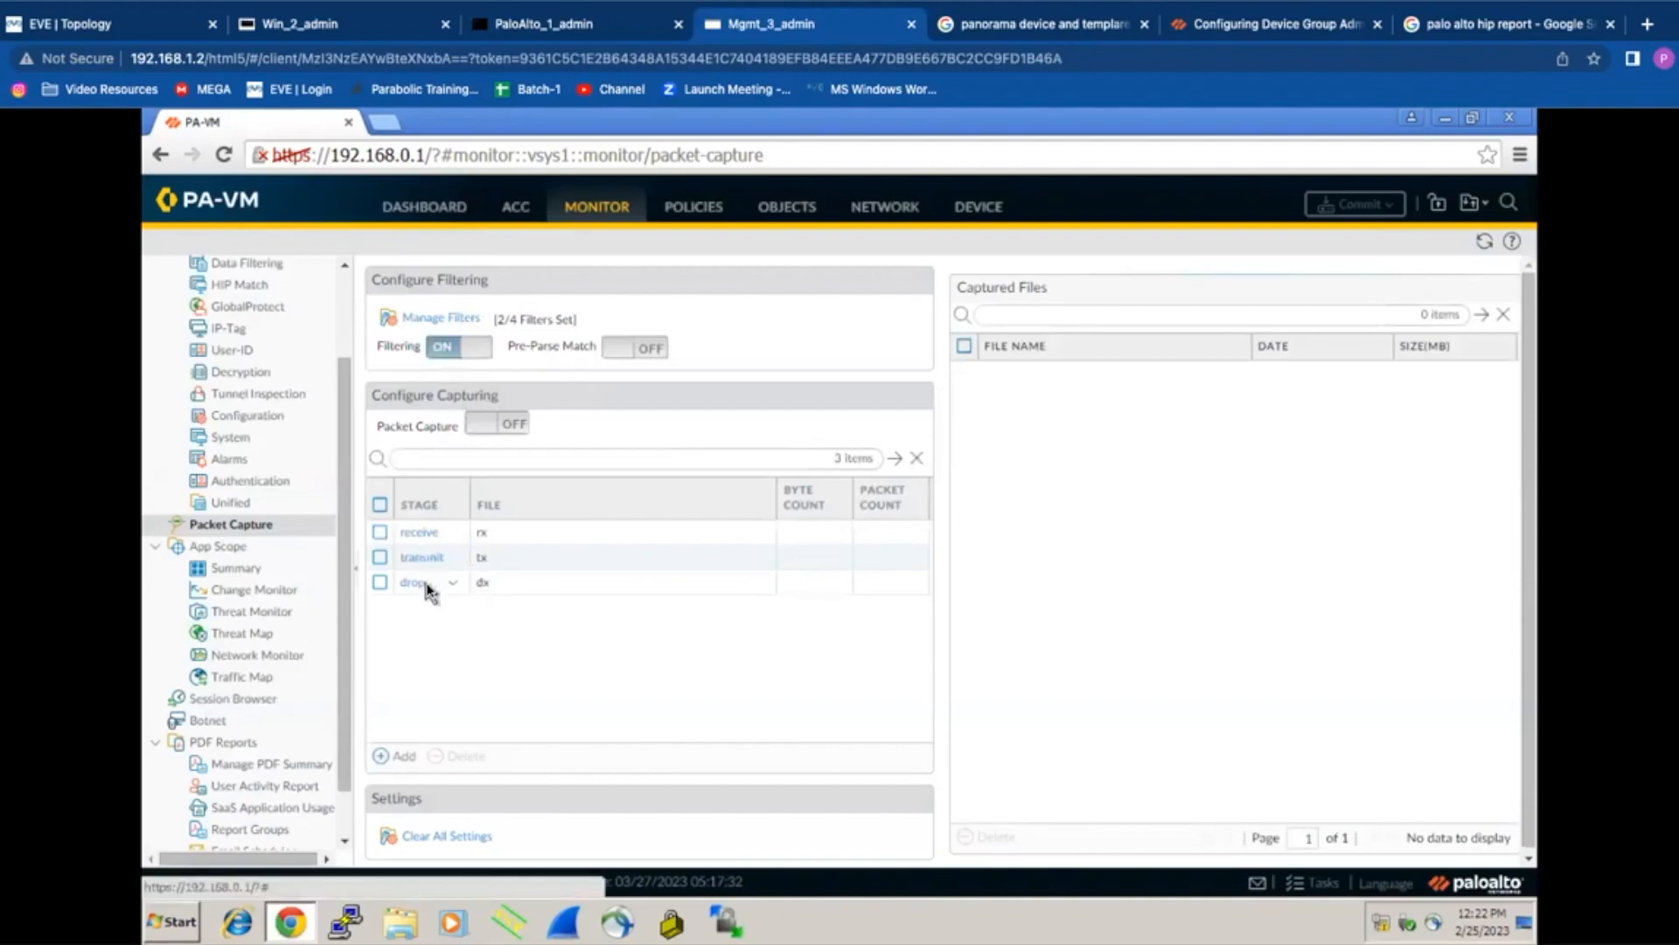
Step: Enable basic packet-diag logging for the proxy feature
{"action": "left_click", "coordinate": [540, 33]}
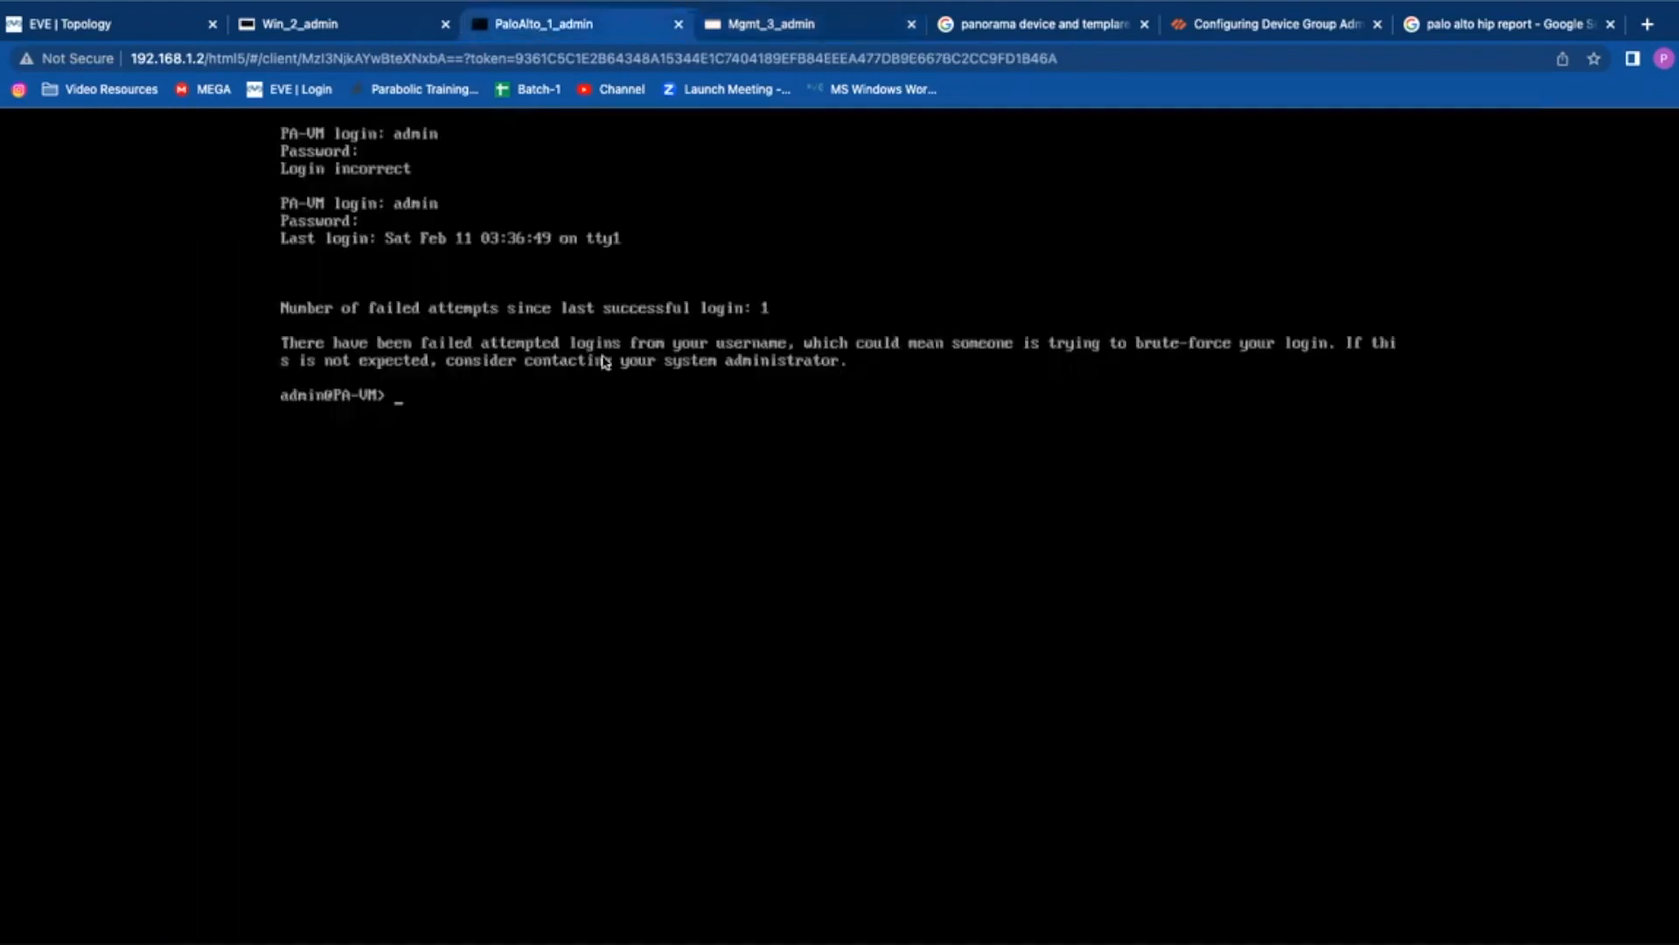
{"action": "key", "text": "Return"}
{"action": "key", "text": "Return"}
{"action": "key", "text": "Return"}
{"action": "type", "text": "debug dat"}
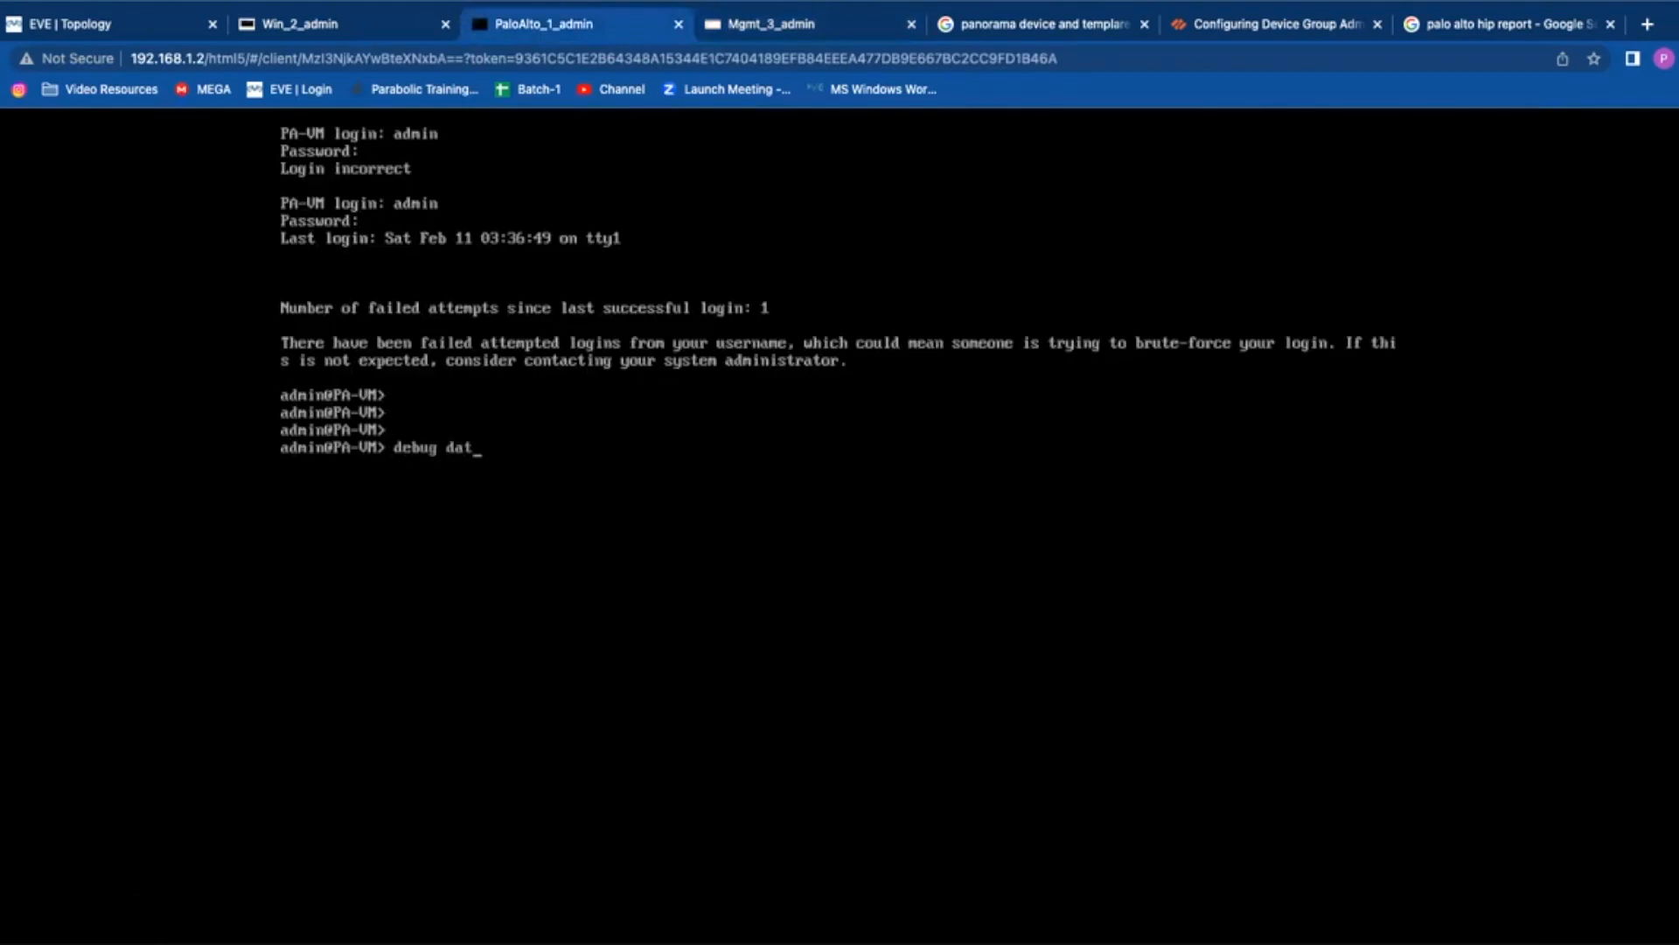
{"action": "type", "text": "aplane pa"}
{"action": "key", "text": "Tab"}
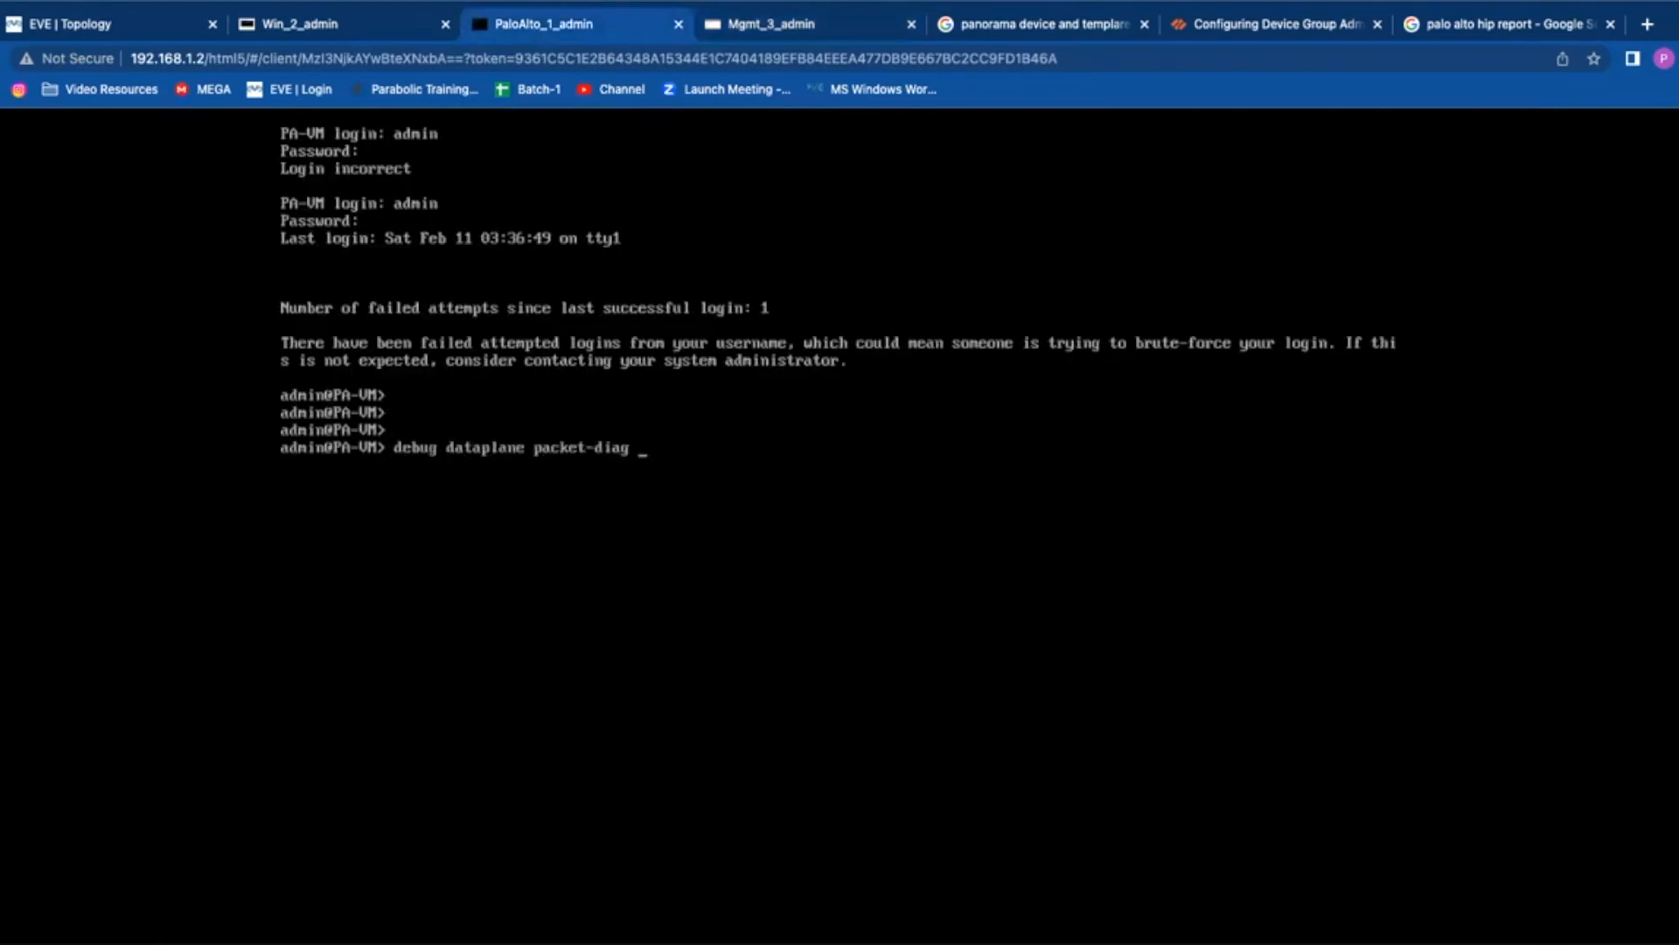
{"action": "type", "text": "set log fea"}
{"action": "key", "text": "Tab"}
{"action": "type", "text": "p"}
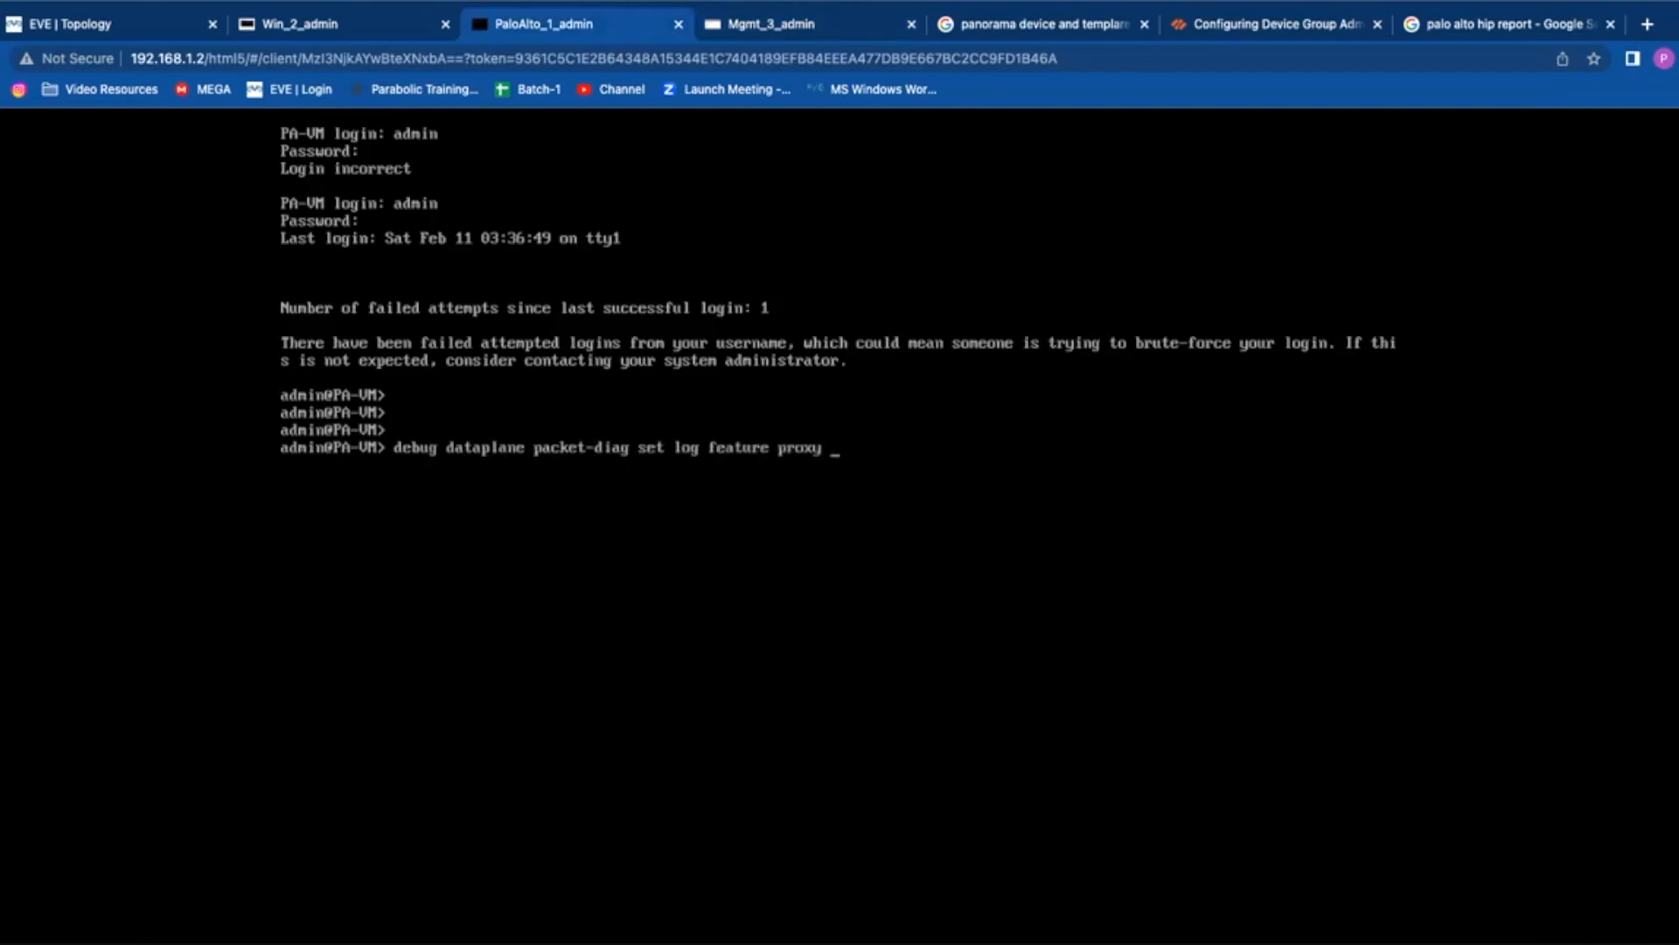
{"action": "type", "text": "bas"}
{"action": "key", "text": "Return"}
{"action": "key", "text": "Up"}
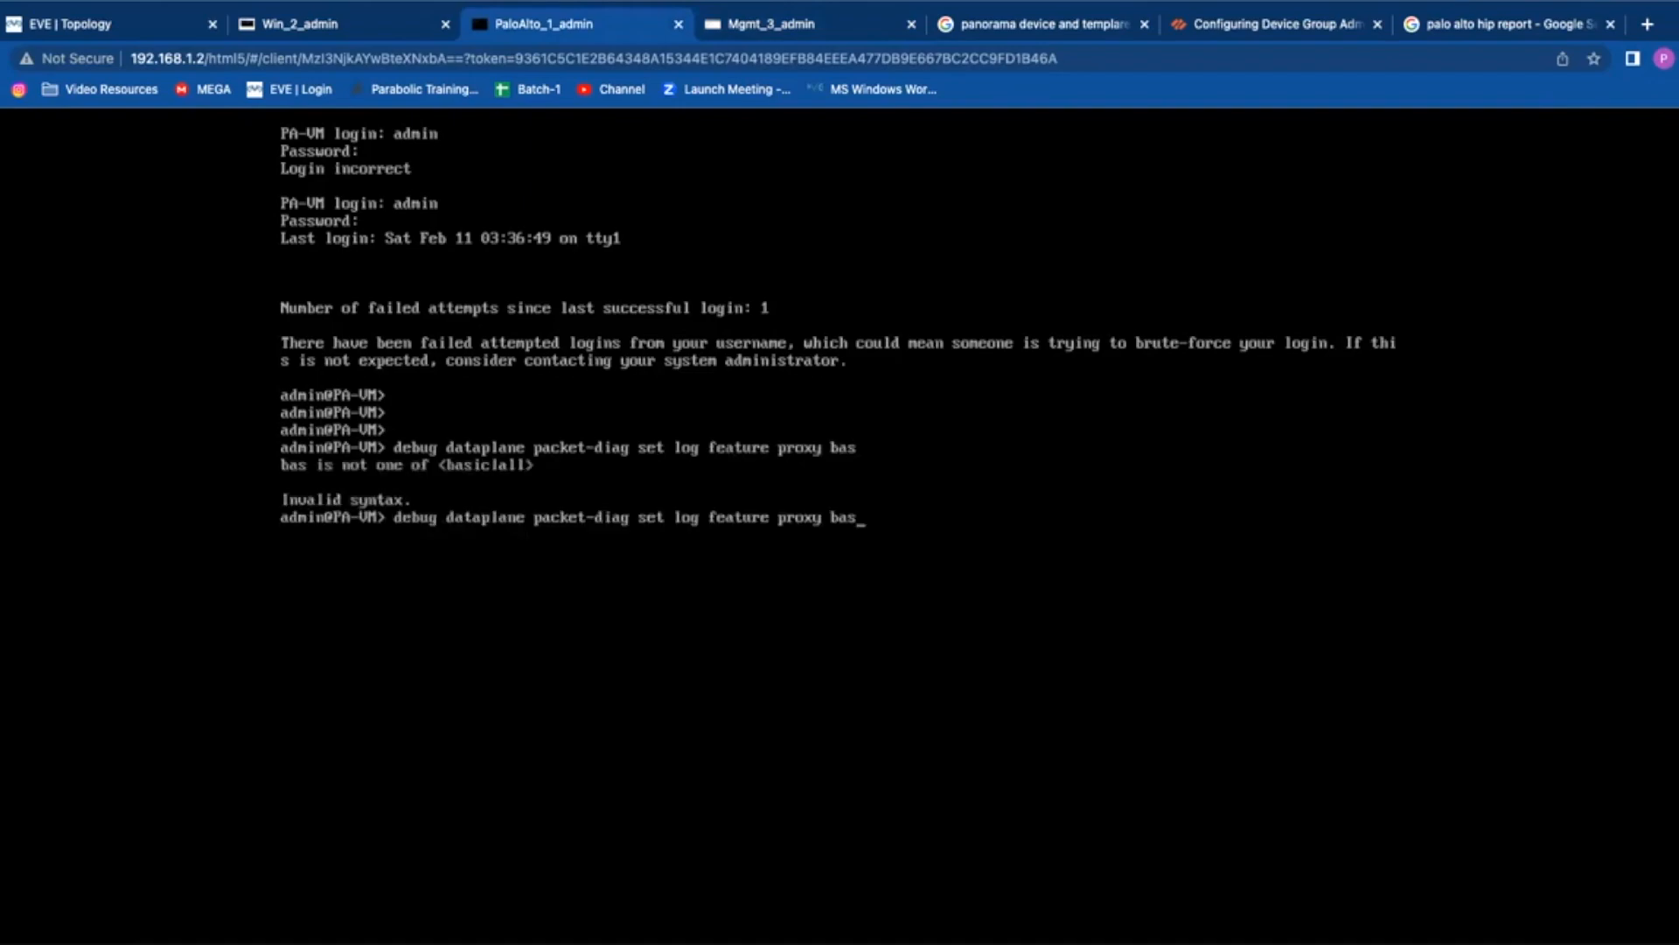
{"action": "type", "text": "ic"}
{"action": "key", "text": "Return"}
Step: Enable basic packet-diag logging for the appid and ssl features
{"action": "key", "text": "Up"}
{"action": "key", "text": "BackSpace"}
{"action": "key", "text": "BackSpace"}
{"action": "key", "text": "BackSpace"}
{"action": "key", "text": "BackSpace"}
{"action": "key", "text": "BackSpace"}
{"action": "key", "text": "BackSpace"}
{"action": "key", "text": "BackSpace"}
{"action": "key", "text": "BackSpace"}
{"action": "key", "text": "BackSpace"}
{"action": "key", "text": "BackSpace"}
{"action": "key", "text": "BackSpace"}
{"action": "key", "text": "BackSpace"}
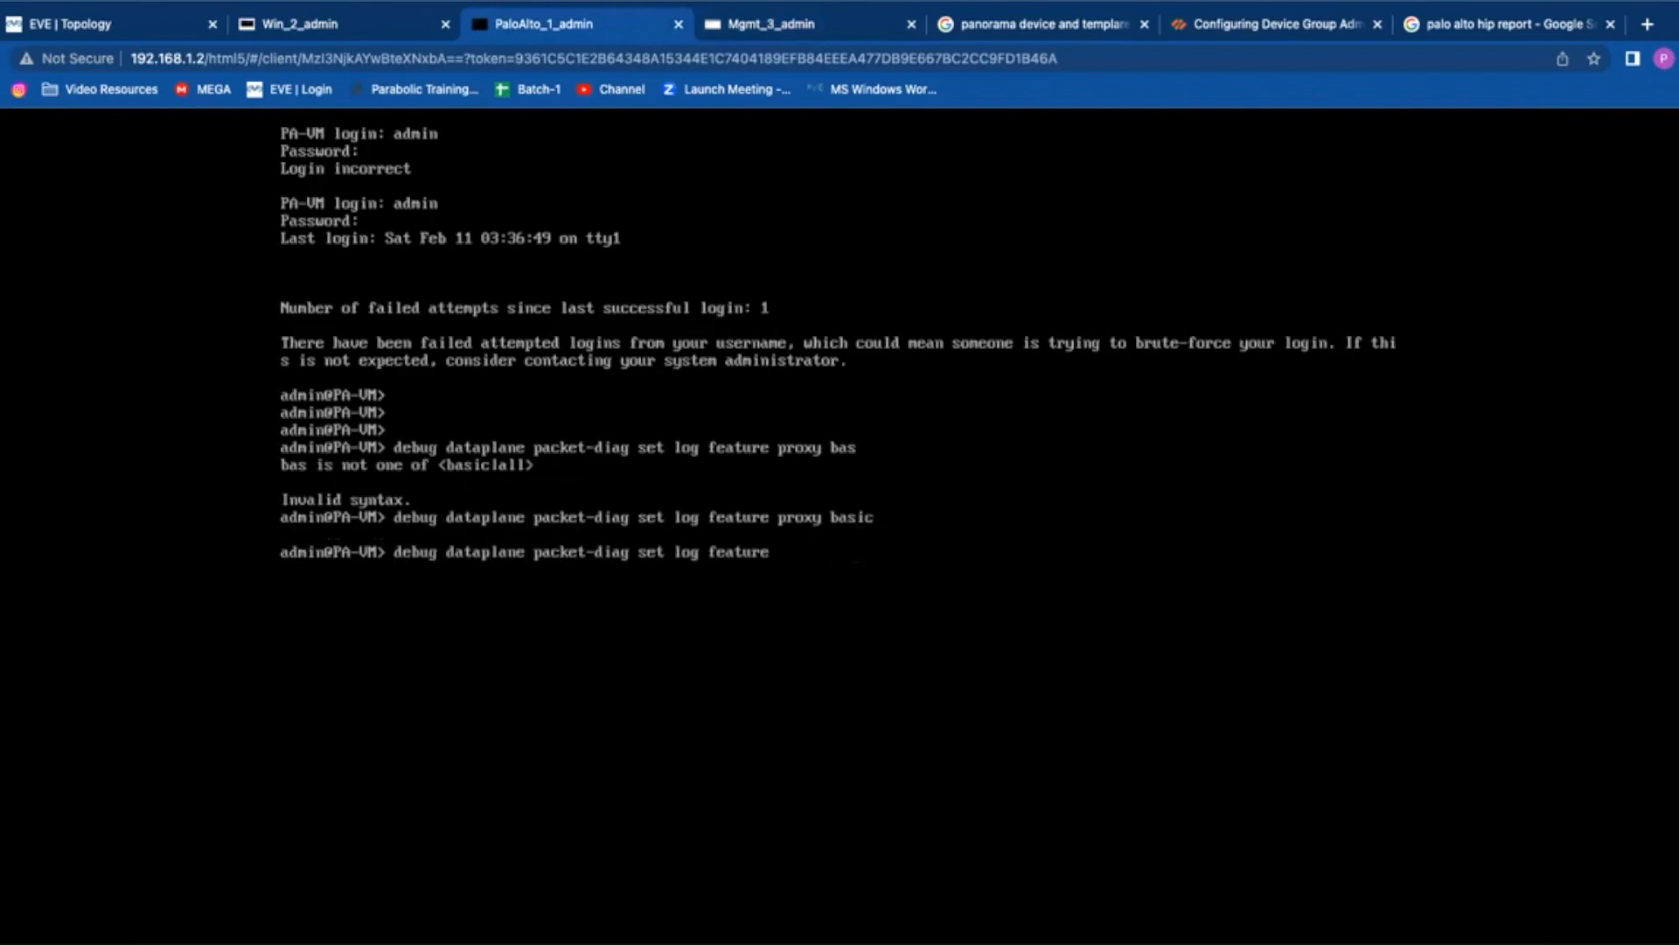
{"action": "type", "text": "appid basic"}
{"action": "key", "text": "Return"}
{"action": "key", "text": "Up"}
{"action": "key", "text": "BackSpace"}
{"action": "key", "text": "BackSpace"}
{"action": "key", "text": "BackSpace"}
{"action": "key", "text": "BackSpace"}
{"action": "key", "text": "BackSpace"}
{"action": "key", "text": "BackSpace"}
{"action": "key", "text": "BackSpace"}
{"action": "key", "text": "BackSpace"}
{"action": "key", "text": "BackSpace"}
{"action": "key", "text": "BackSpace"}
{"action": "key", "text": "BackSpace"}
{"action": "type", "text": "sll"}
{"action": "key", "text": "BackSpace"}
{"action": "key", "text": "BackSpace"}
{"action": "type", "text": "ss"}
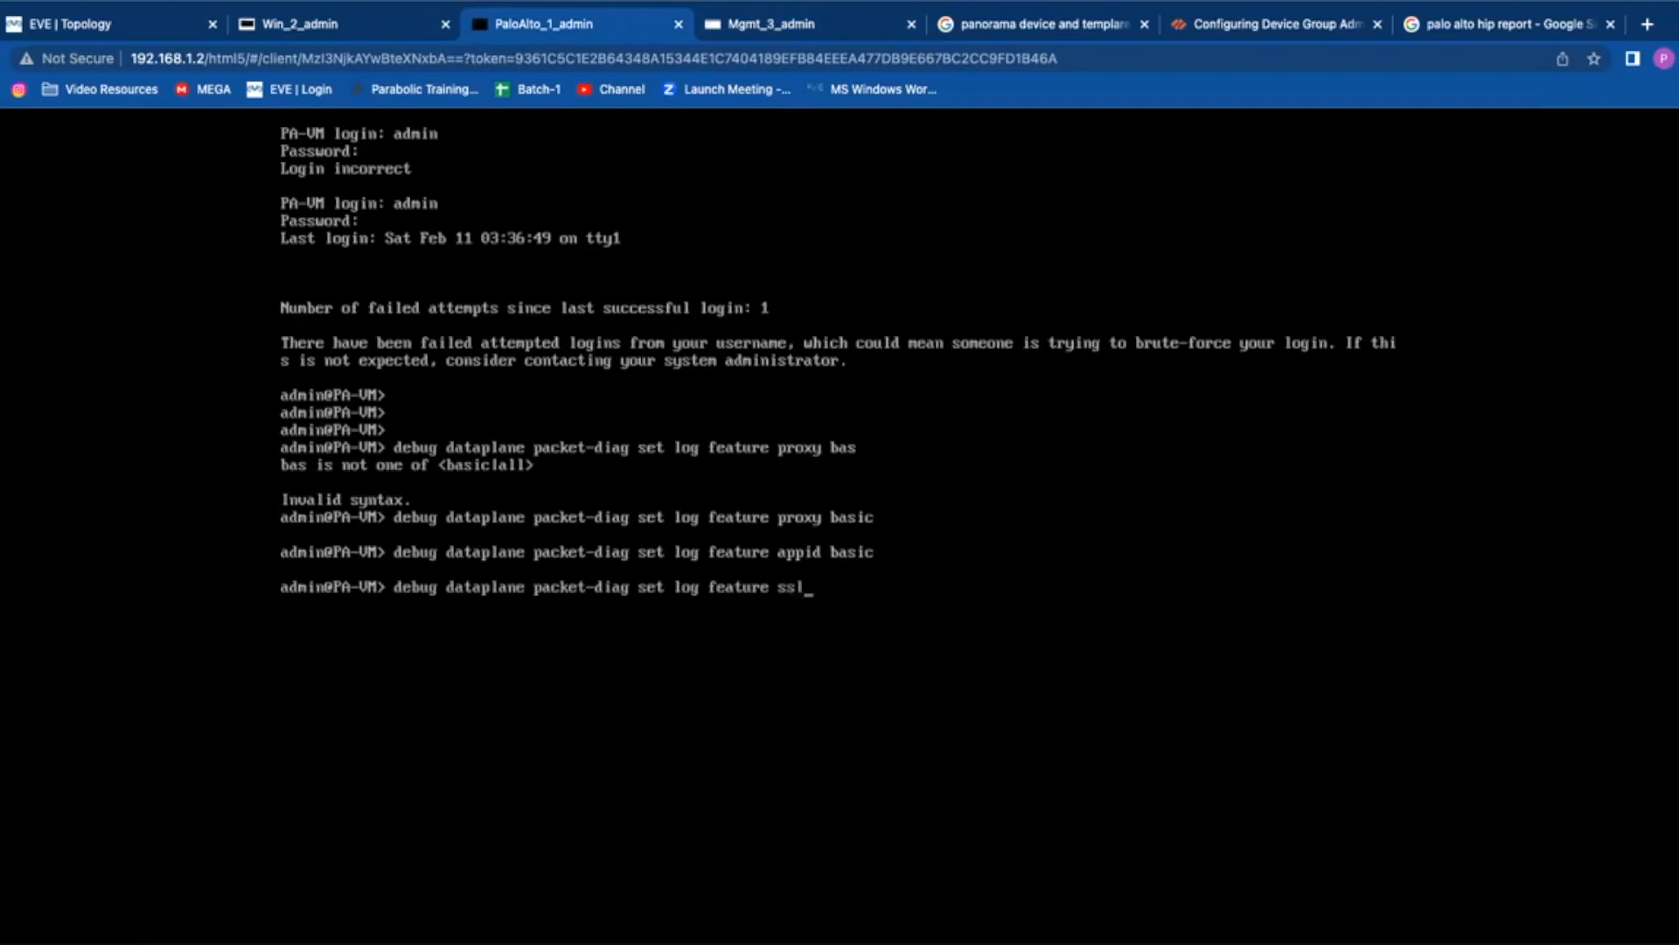
{"action": "type", "text": "l basic"}
{"action": "key", "text": "Return"}
{"action": "key", "text": "Return"}
{"action": "key", "text": "Return"}
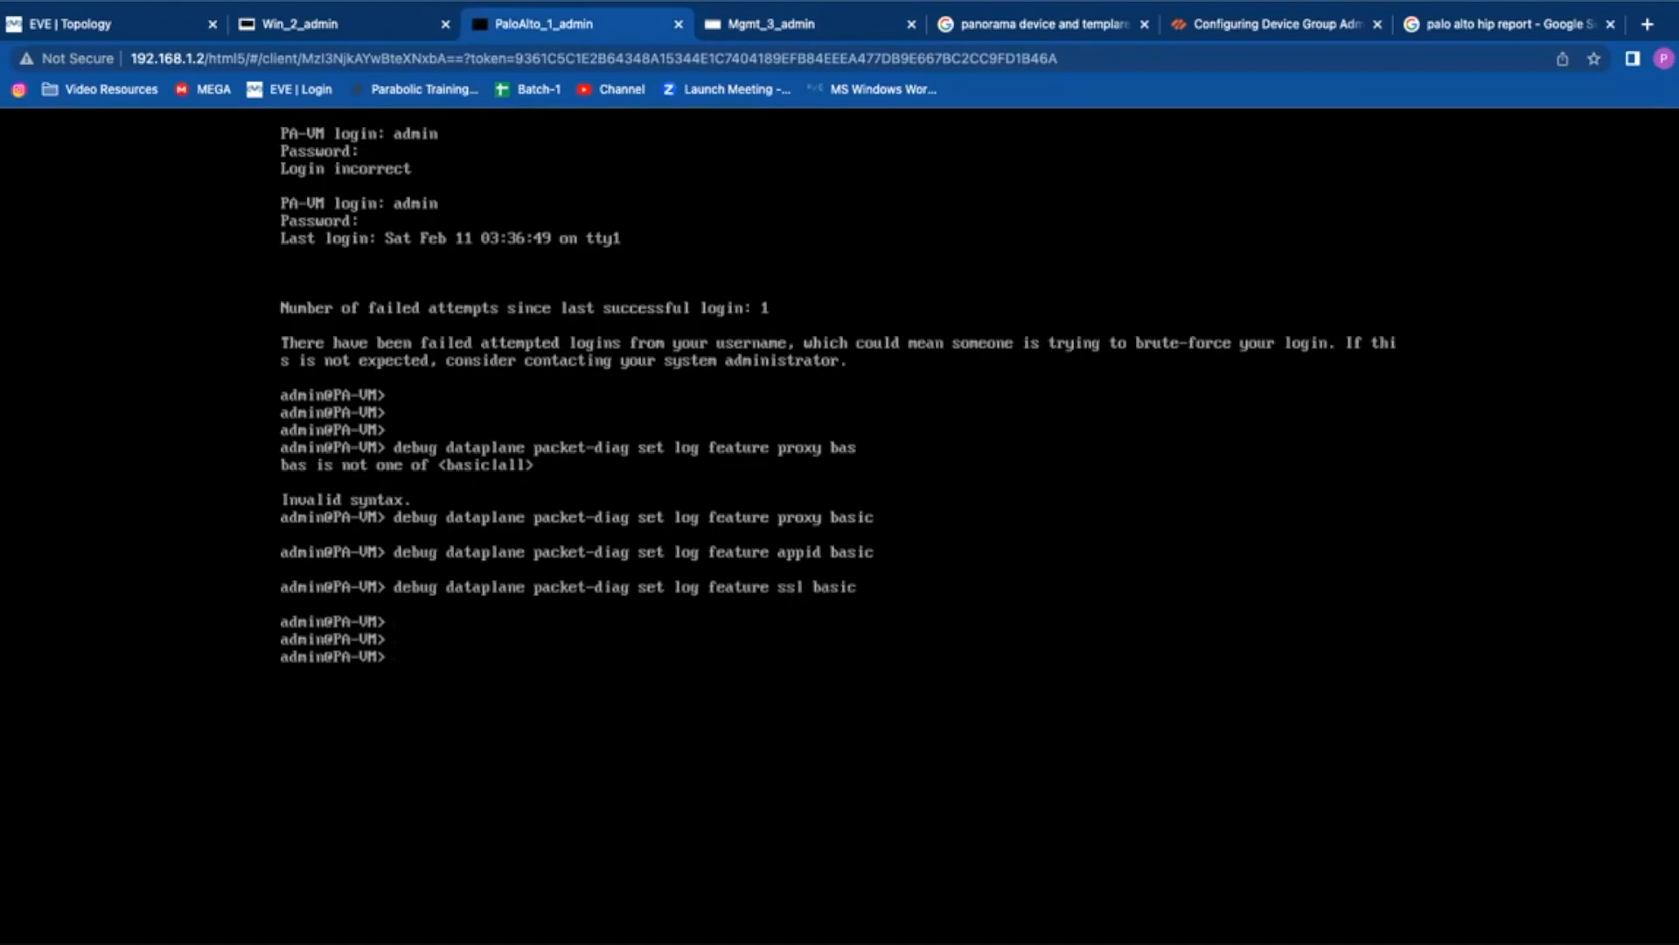
Step: Enable basic packet-diag logging for the flow feature
{"action": "key", "text": "Up"}
{"action": "key", "text": "BackSpace"}
{"action": "key", "text": "BackSpace"}
{"action": "key", "text": "BackSpace"}
{"action": "key", "text": "BackSpace"}
{"action": "key", "text": "BackSpace"}
{"action": "key", "text": "BackSpace"}
{"action": "key", "text": "BackSpace"}
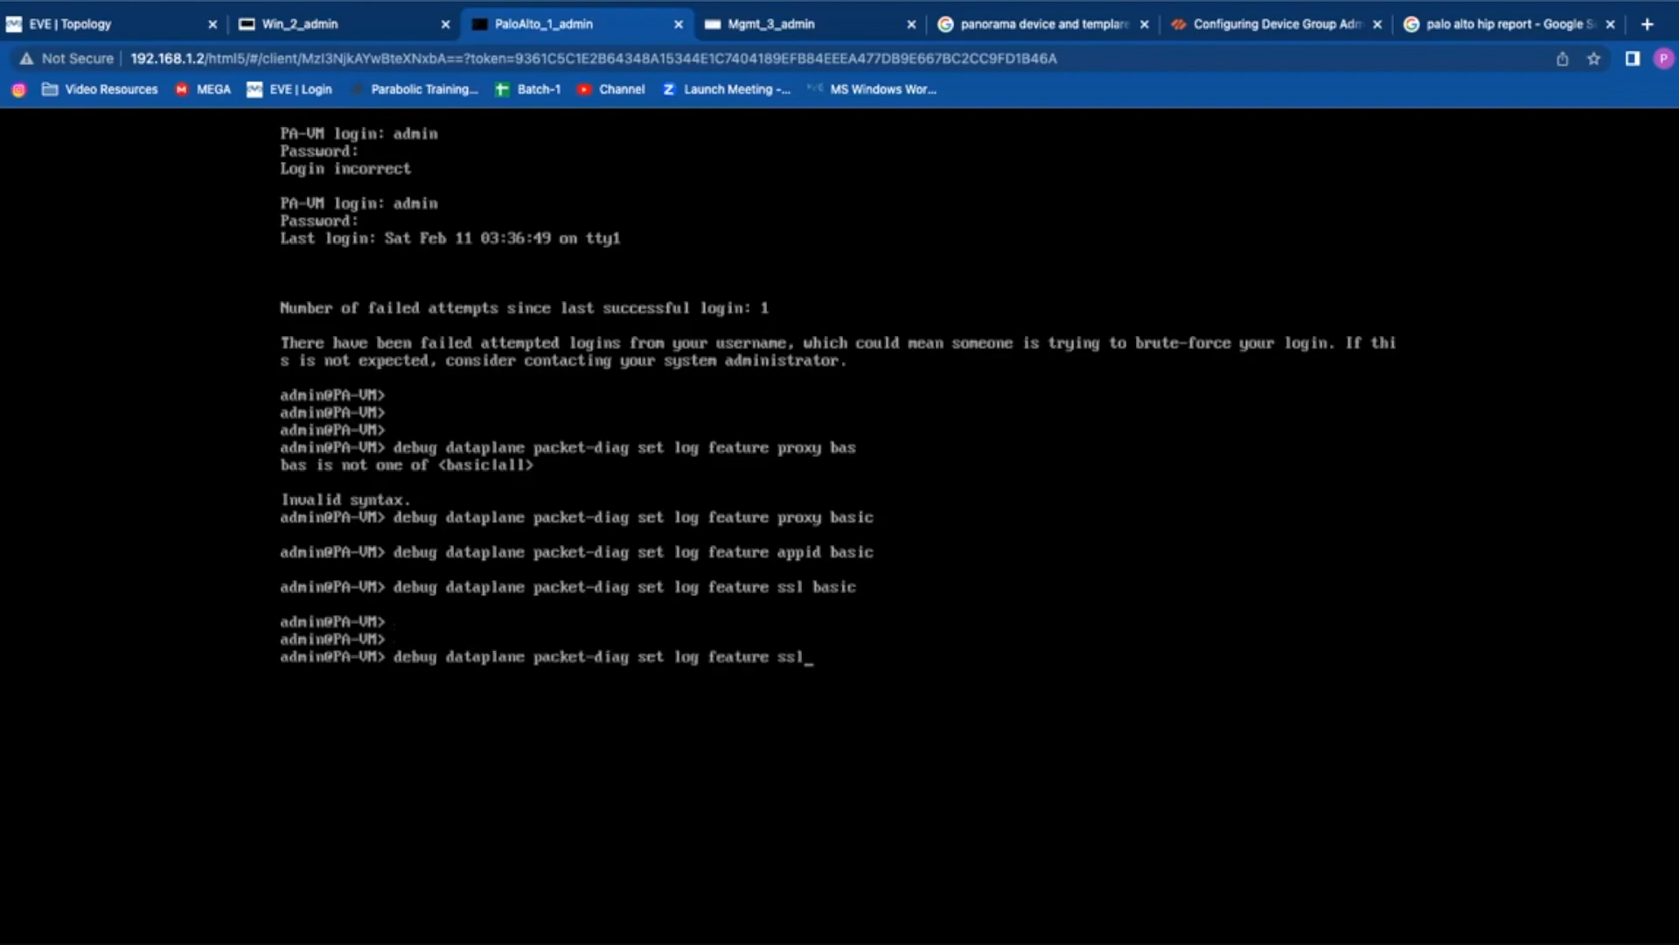
{"action": "key", "text": "BackSpace"}
{"action": "key", "text": "BackSpace"}
{"action": "type", "text": "flow basic"}
{"action": "key", "text": "Return"}
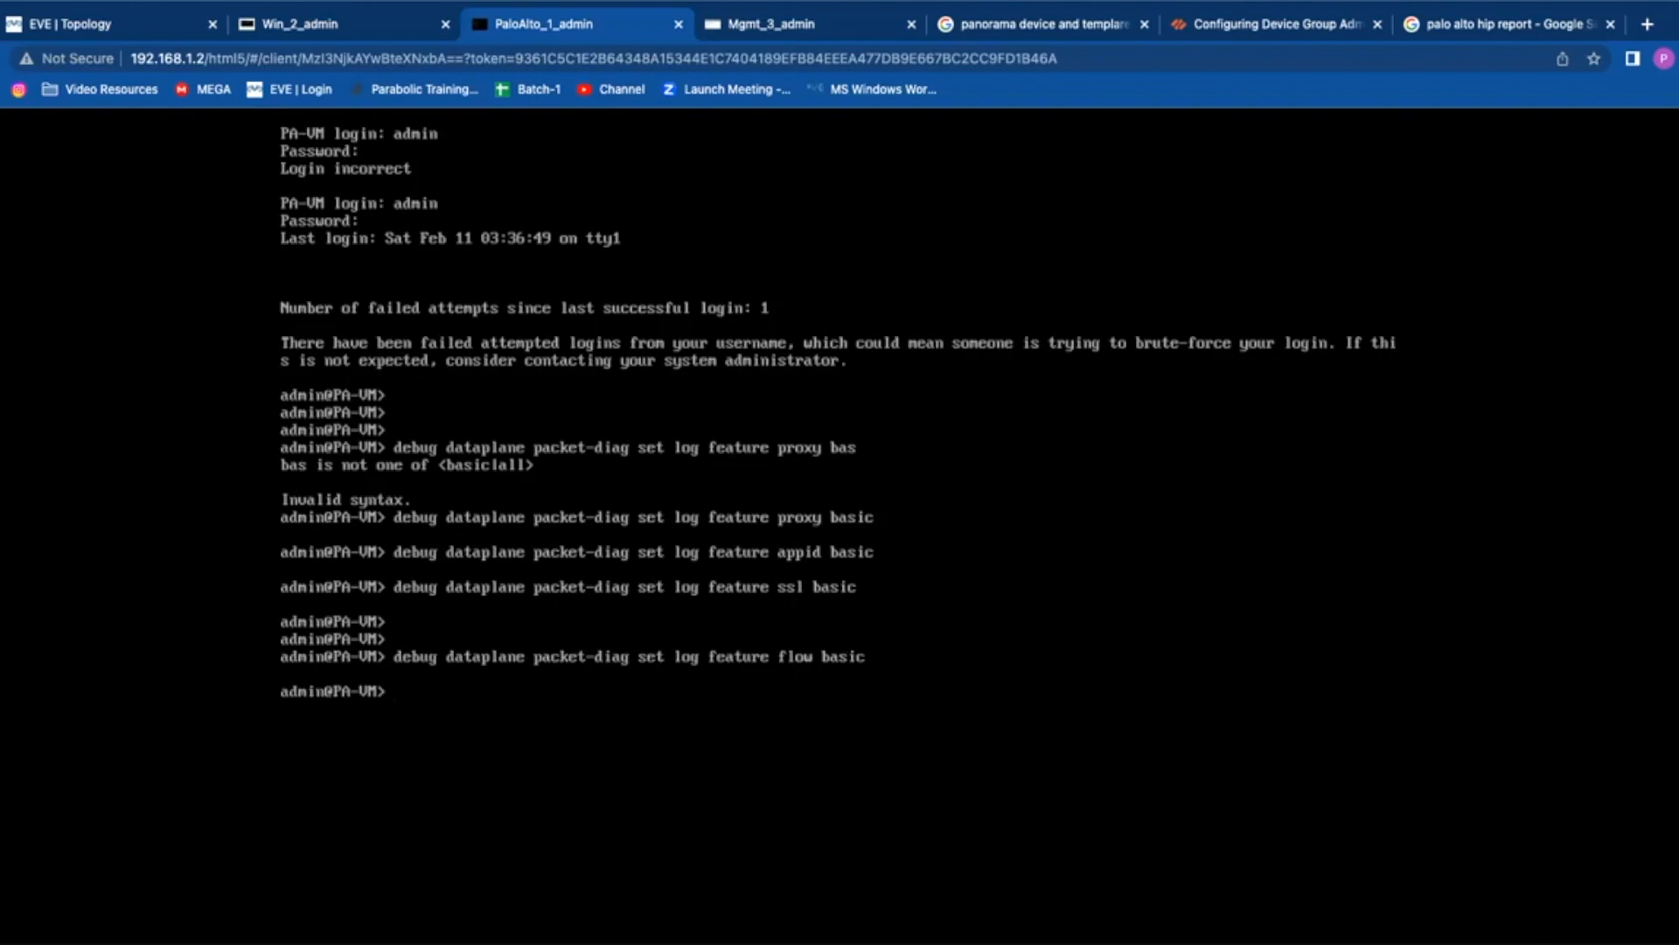
Step: Display the packet-diag settings with 'debug dataplane packet-diag show setting'
{"action": "key", "text": "Return"}
{"action": "key", "text": "Return"}
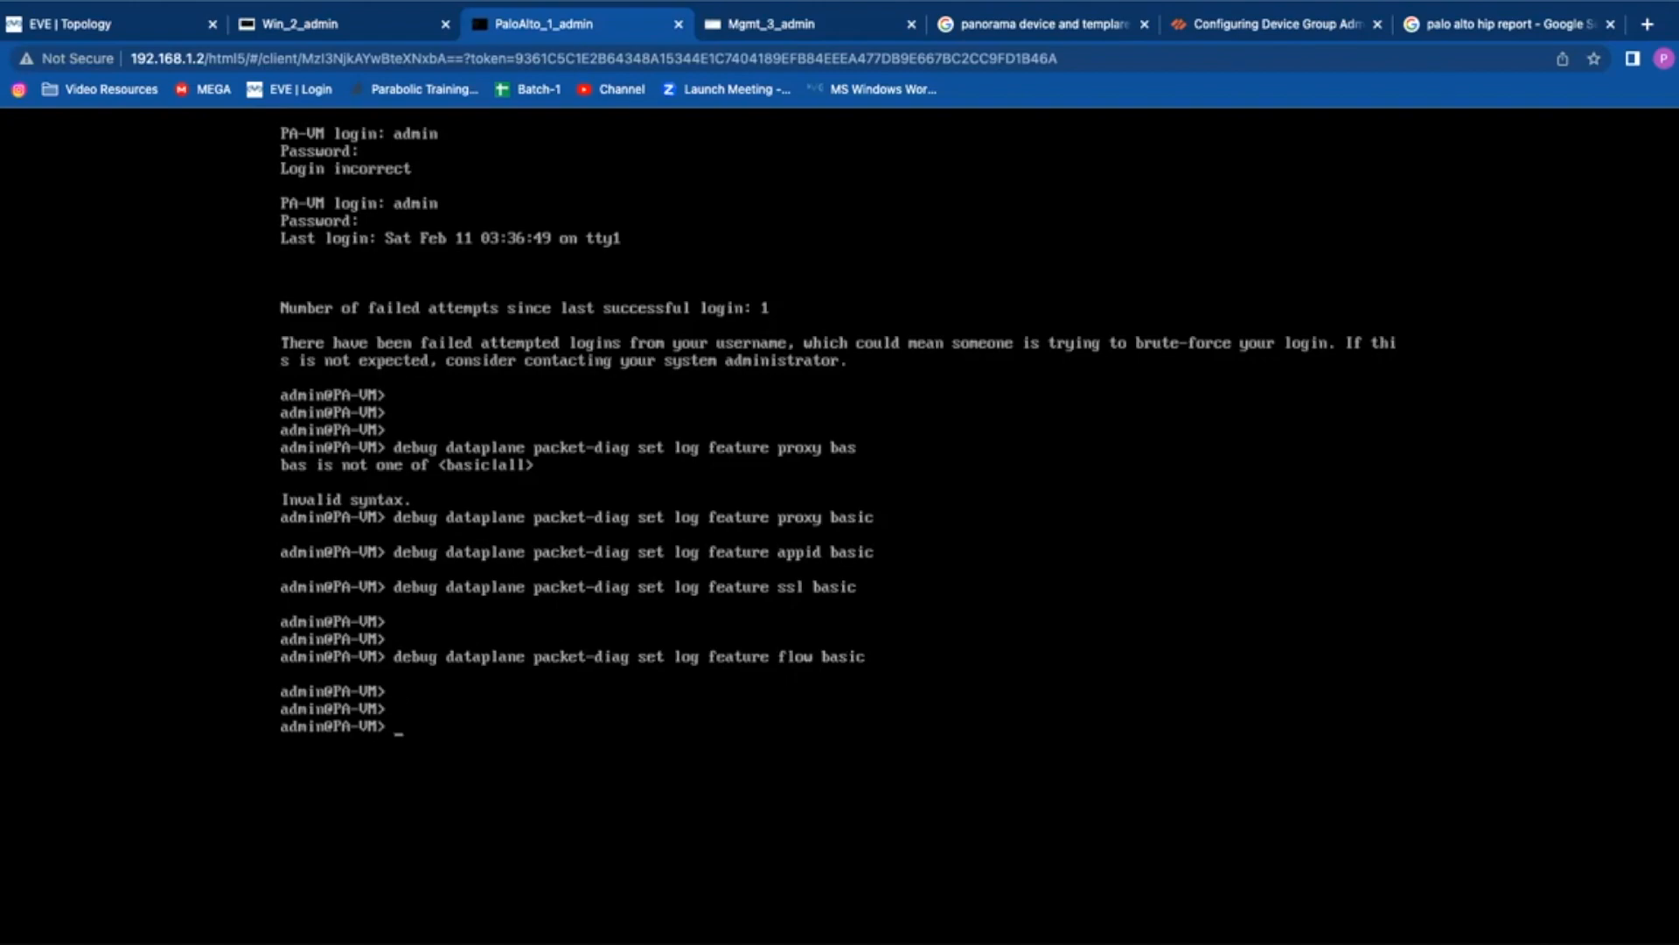
{"action": "key", "text": "Up"}
{"action": "key", "text": "Up"}
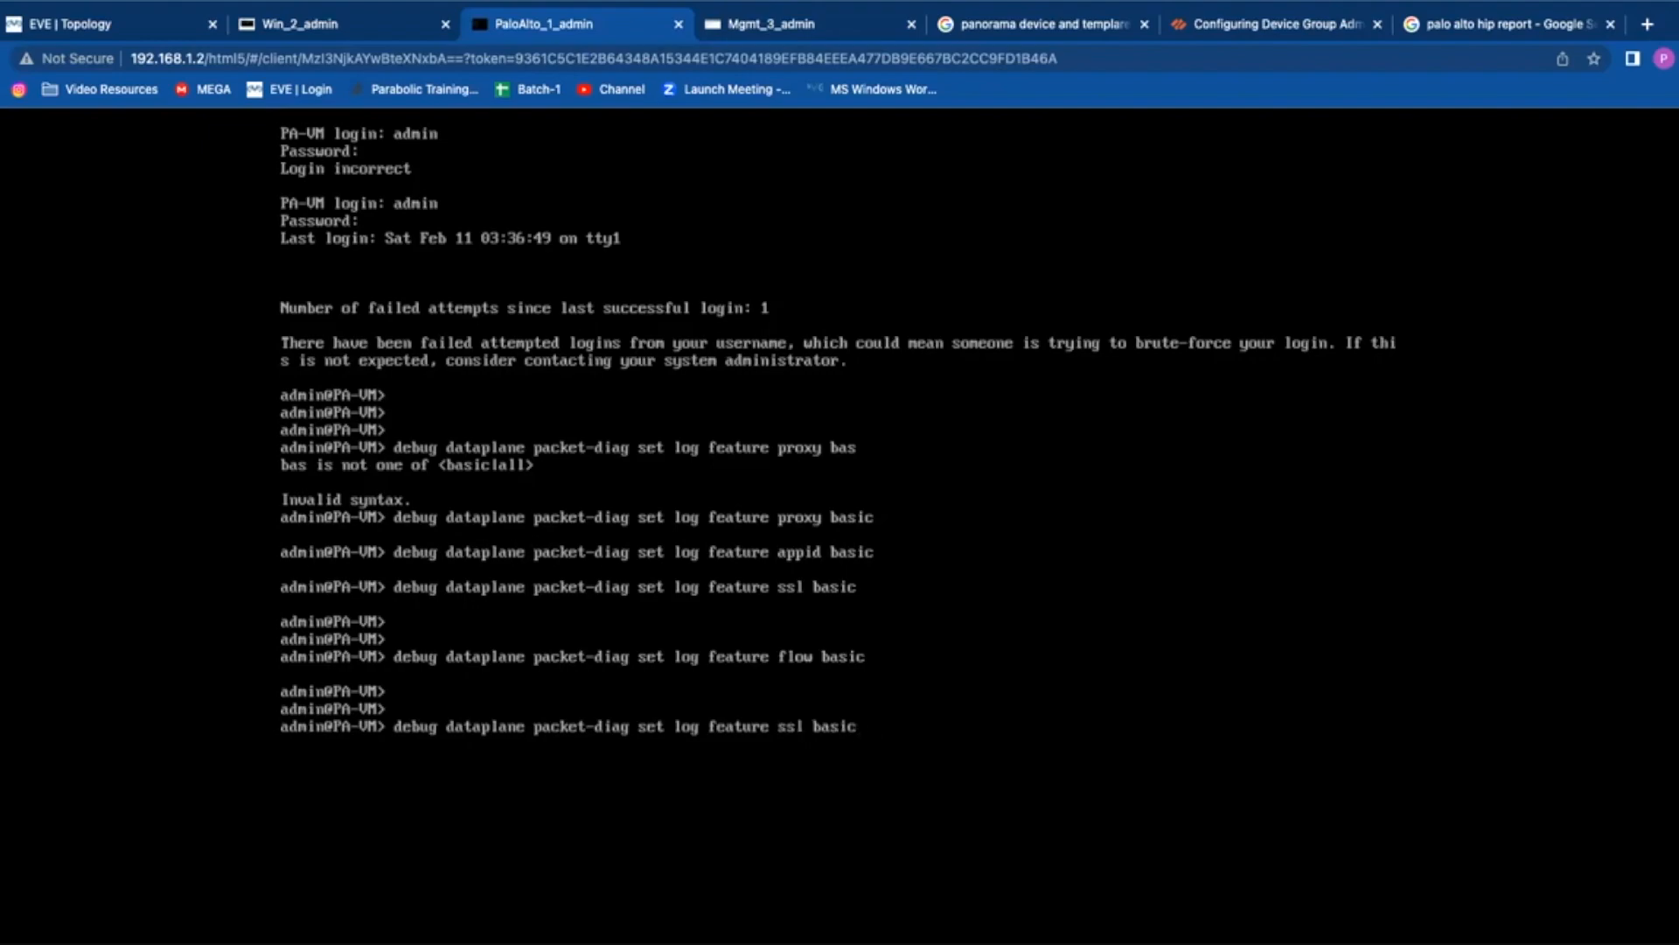
{"action": "key", "text": "BackSpace"}
{"action": "key", "text": "BackSpace"}
{"action": "key", "text": "BackSpace"}
{"action": "key", "text": "BackSpace"}
{"action": "key", "text": "BackSpace"}
{"action": "key", "text": "BackSpace"}
{"action": "key", "text": "BackSpace"}
{"action": "key", "text": "BackSpace"}
{"action": "key", "text": "BackSpace"}
{"action": "key", "text": "BackSpace"}
{"action": "key", "text": "BackSpace"}
{"action": "key", "text": "BackSpace"}
{"action": "key", "text": "BackSpace"}
{"action": "key", "text": "BackSpace"}
{"action": "key", "text": "BackSpace"}
{"action": "key", "text": "BackSpace"}
{"action": "key", "text": "BackSpace"}
{"action": "key", "text": "BackSpace"}
{"action": "key", "text": "BackSpace"}
{"action": "key", "text": "BackSpace"}
{"action": "key", "text": "BackSpace"}
{"action": "type", "text": "show se"}
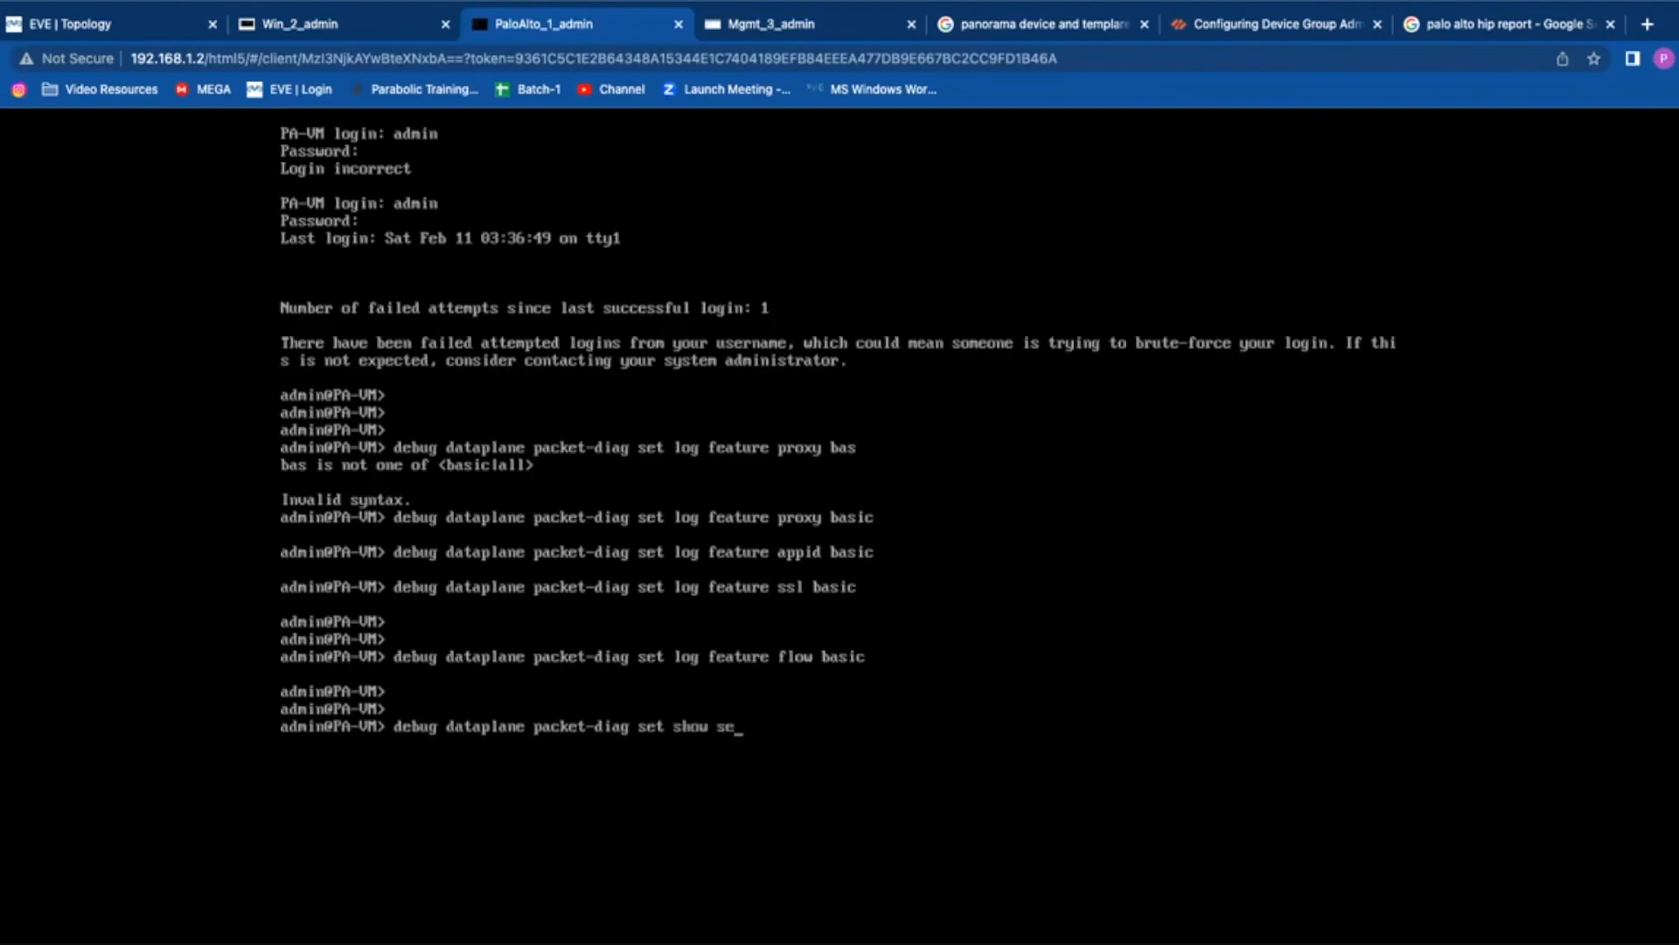
{"action": "type", "text": "tting"}
{"action": "key", "text": "Return"}
{"action": "key", "text": "Up"}
{"action": "key", "text": "BackSpace"}
{"action": "key", "text": "BackSpace"}
{"action": "key", "text": "BackSpace"}
{"action": "key", "text": "BackSpace"}
{"action": "key", "text": "BackSpace"}
{"action": "key", "text": "BackSpace"}
{"action": "key", "text": "BackSpace"}
{"action": "key", "text": "BackSpace"}
{"action": "key", "text": "BackSpace"}
{"action": "key", "text": "BackSpace"}
{"action": "key", "text": "BackSpace"}
{"action": "key", "text": "BackSpace"}
{"action": "key", "text": "BackSpace"}
{"action": "key", "text": "BackSpace"}
{"action": "key", "text": "BackSpace"}
{"action": "key", "text": "BackSpace"}
{"action": "type", "text": "show setting"}
{"action": "key", "text": "Return"}
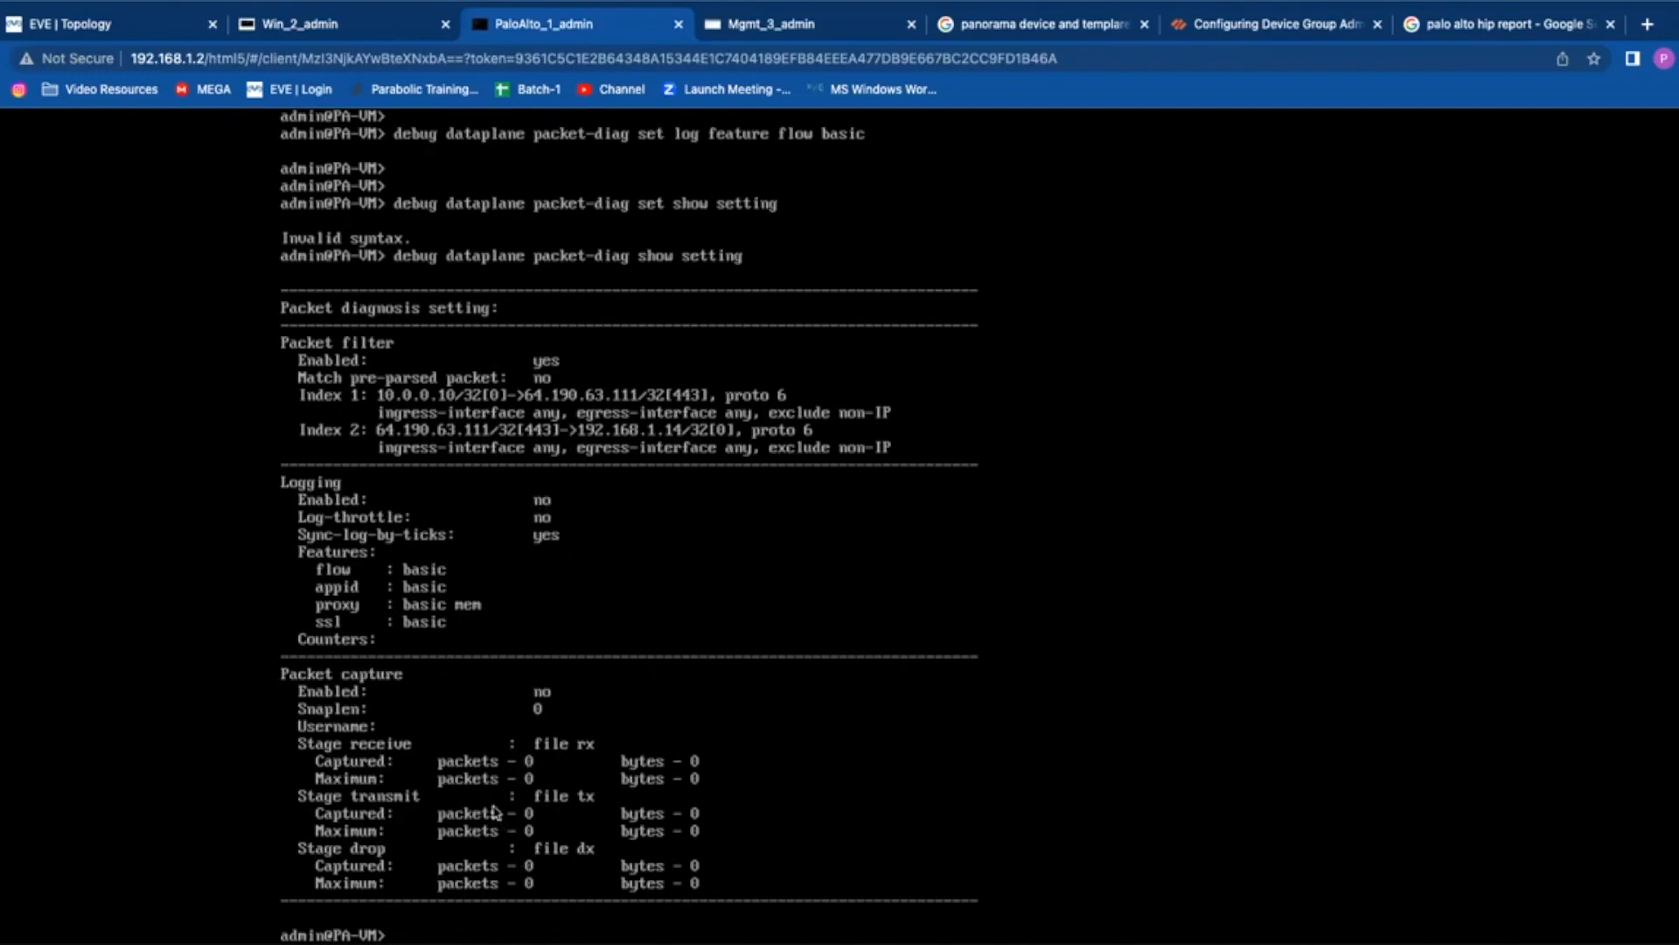
Step: Start entering the packet-diag 'set capture on' command at the prompt
{"action": "key", "text": "Up"}
{"action": "key", "text": "BackSpace"}
{"action": "key", "text": "BackSpace"}
{"action": "key", "text": "BackSpace"}
{"action": "key", "text": "BackSpace"}
{"action": "key", "text": "BackSpace"}
{"action": "key", "text": "BackSpace"}
{"action": "key", "text": "BackSpace"}
{"action": "key", "text": "BackSpace"}
{"action": "key", "text": "BackSpace"}
{"action": "key", "text": "BackSpace"}
{"action": "key", "text": "BackSpace"}
{"action": "key", "text": "BackSpace"}
{"action": "type", "text": "set sapture on"}
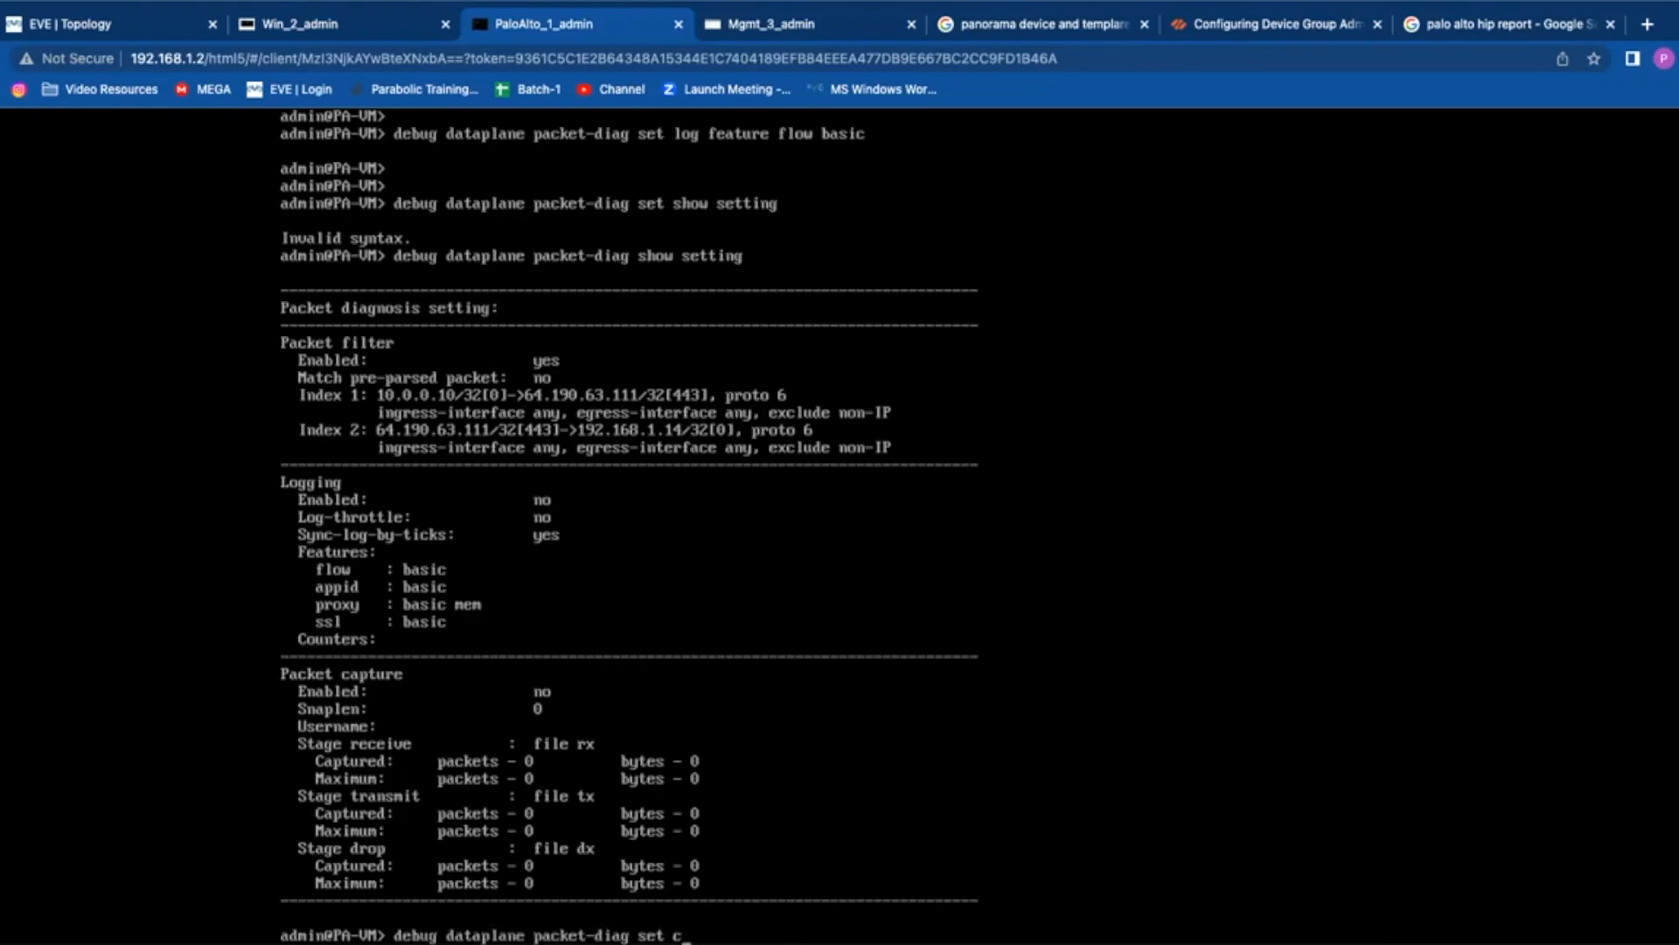
Step: Turn packet-diag capture on and packet-diag logging on
{"action": "key", "text": "Return"}
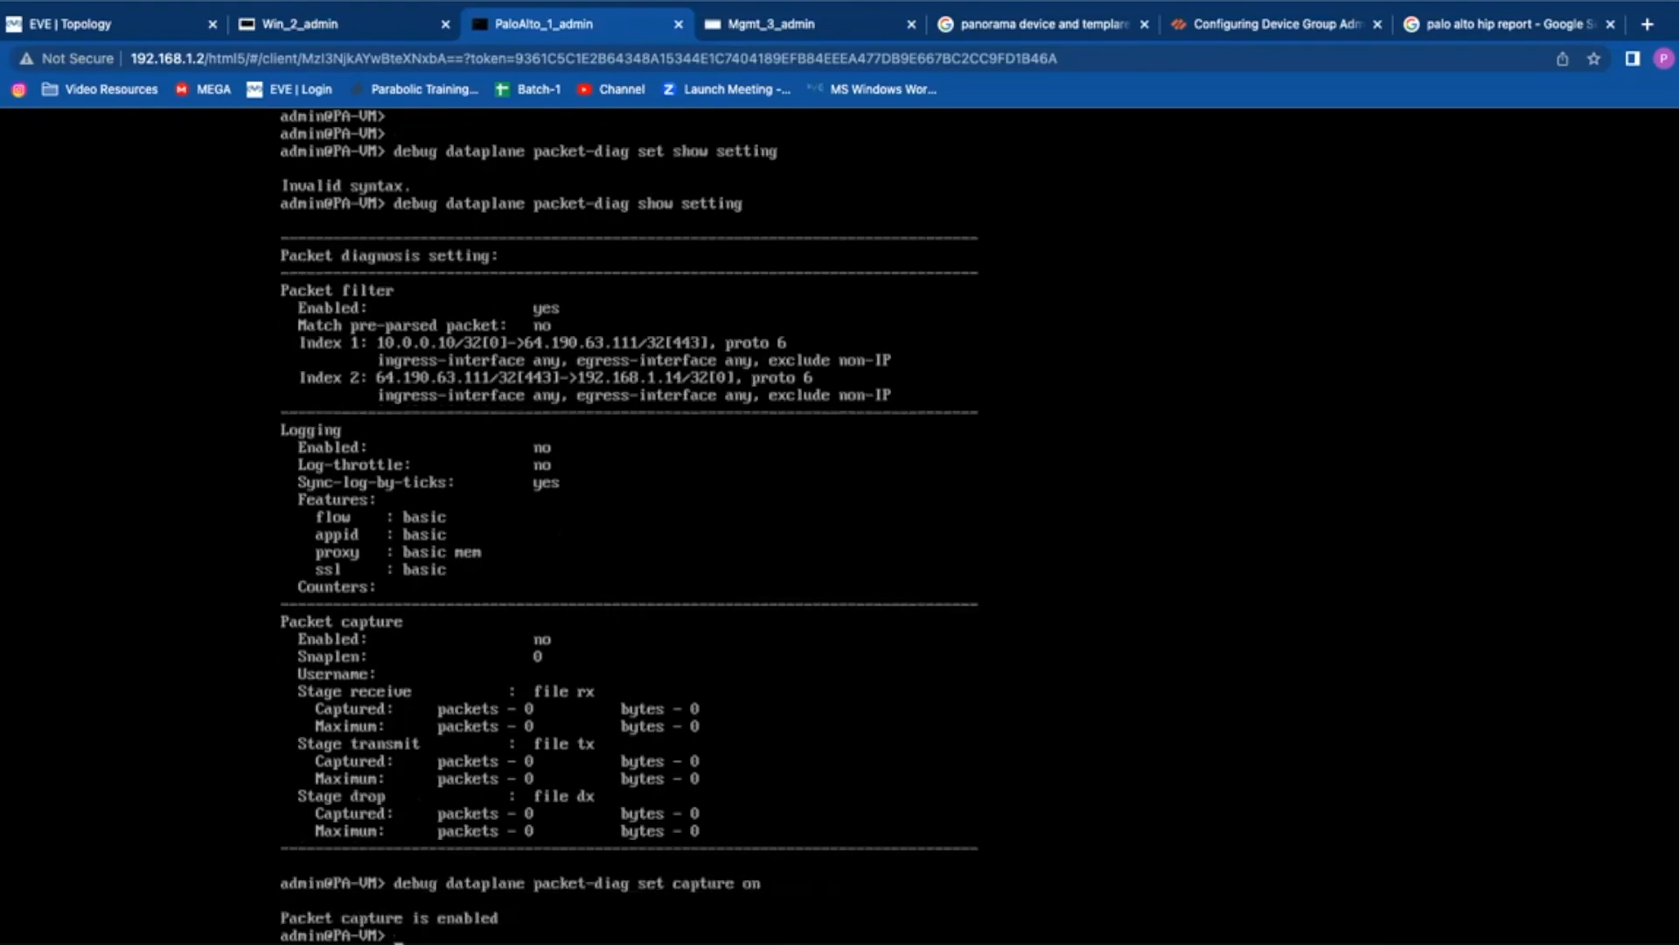
{"action": "key", "text": "Up"}
{"action": "key", "text": "BackSpace"}
{"action": "key", "text": "BackSpace"}
{"action": "key", "text": "BackSpace"}
{"action": "key", "text": "BackSpace"}
{"action": "key", "text": "BackSpace"}
{"action": "key", "text": "BackSpace"}
{"action": "key", "text": "BackSpace"}
{"action": "key", "text": "BackSpace"}
{"action": "key", "text": "BackSpace"}
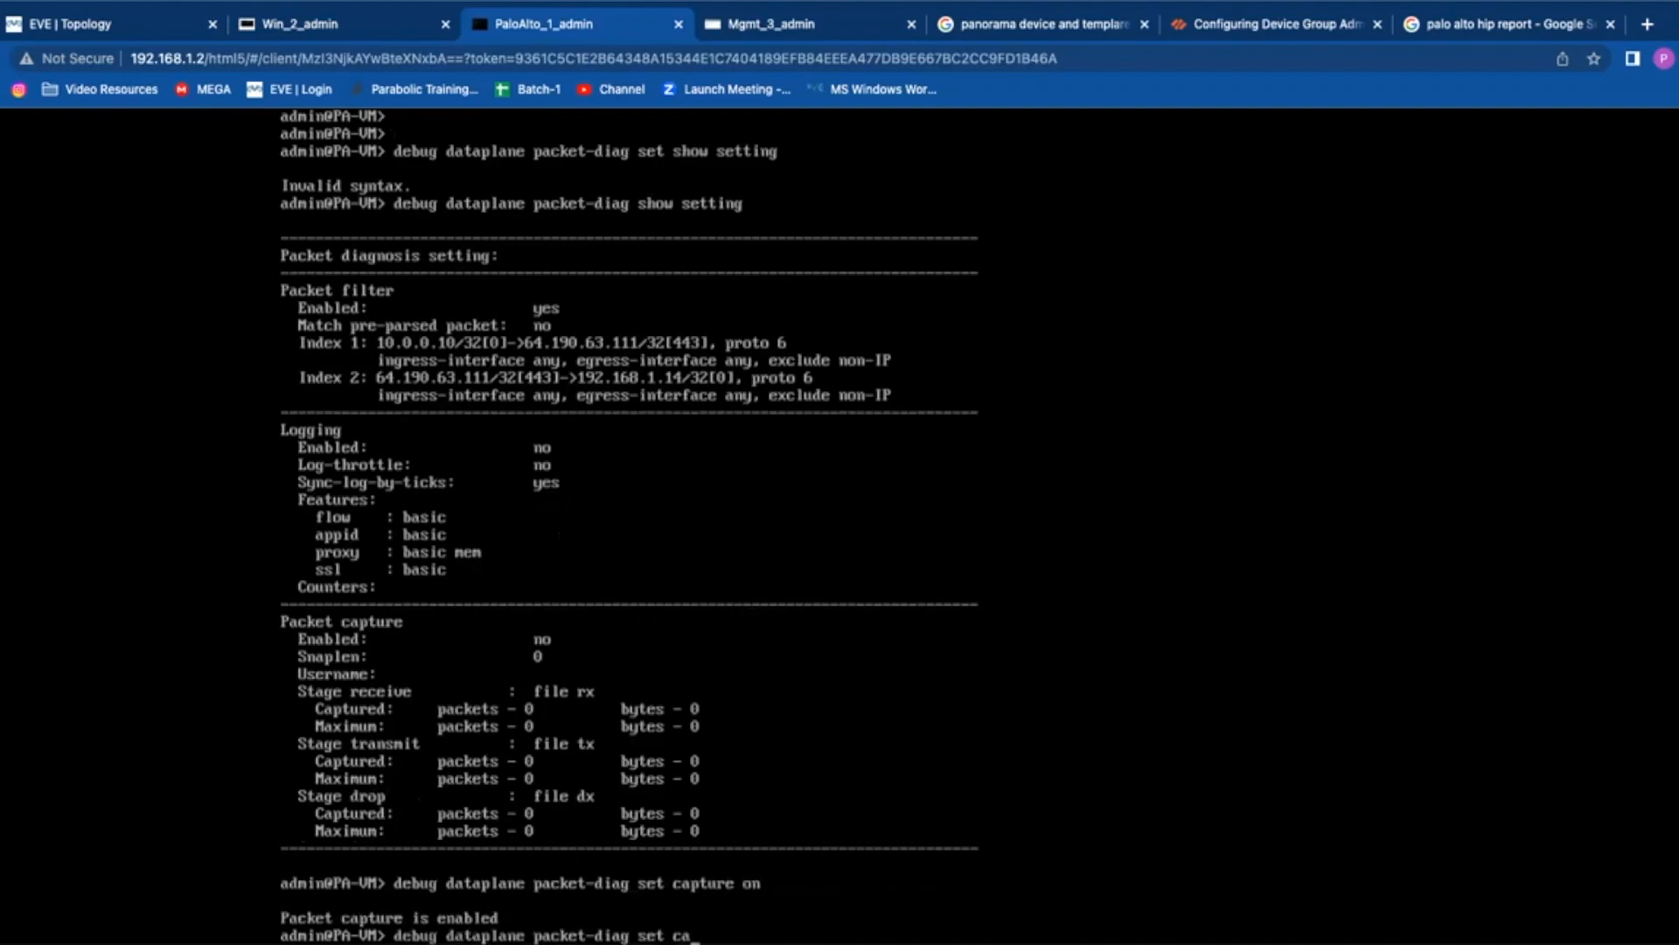
{"action": "key", "text": "BackSpace"}
{"action": "type", "text": "log on"}
{"action": "key", "text": "Return"}
{"action": "key", "text": "Return"}
{"action": "key", "text": "Return"}
{"action": "key", "text": "Return"}
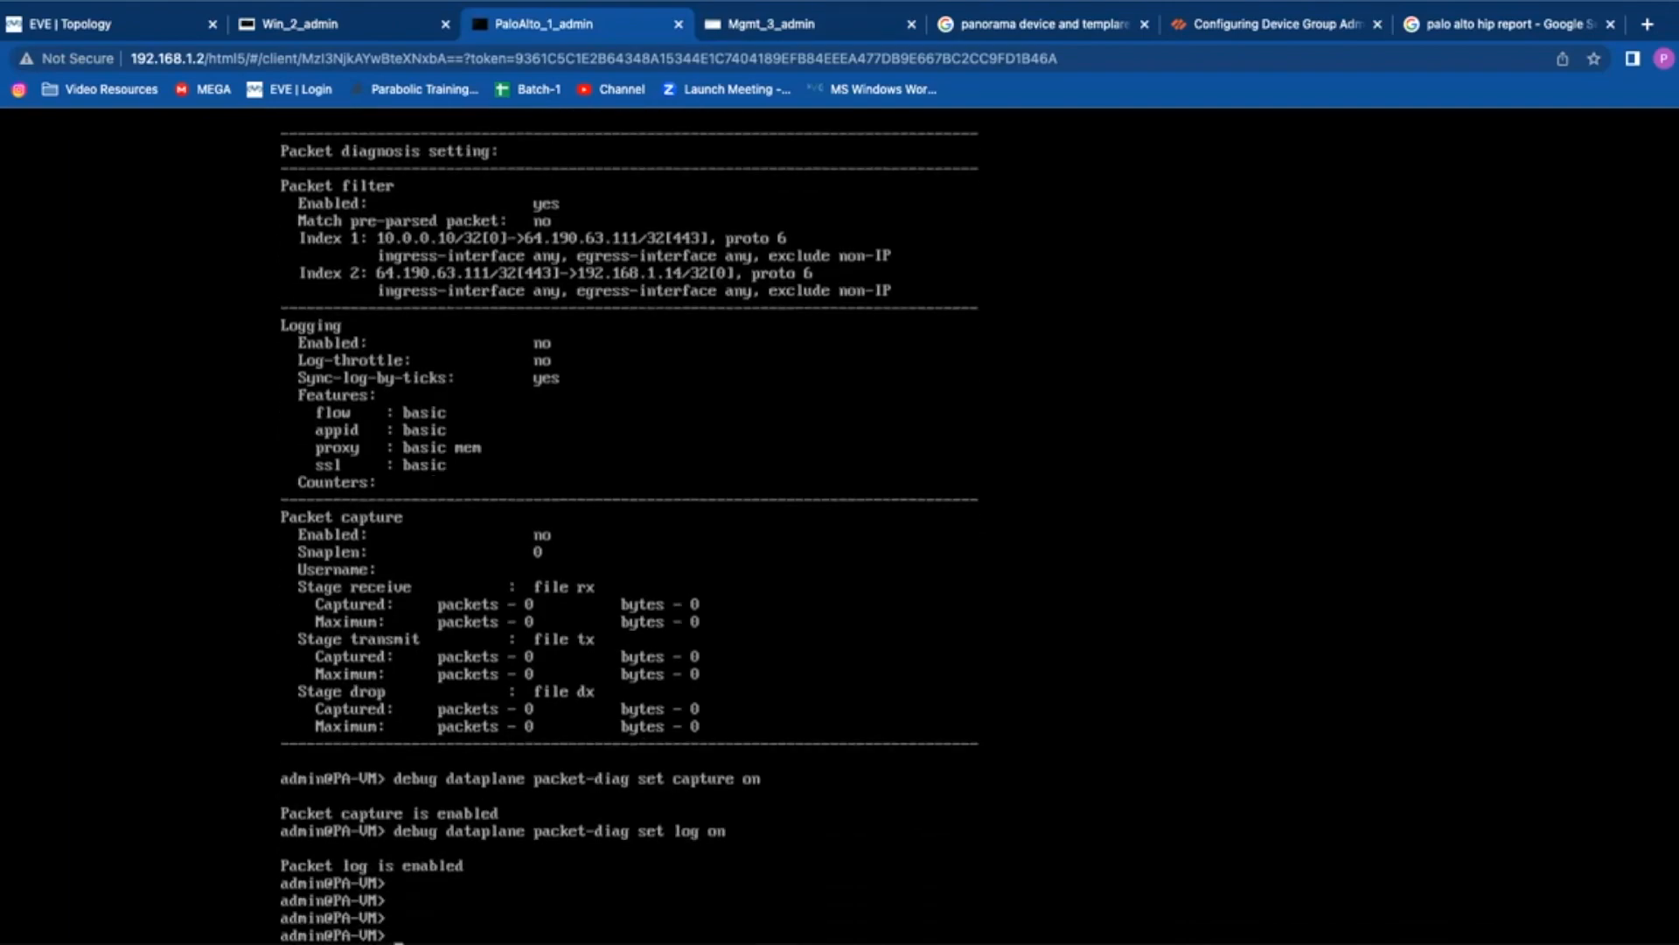
Step: Redisplay the packet-diag settings to confirm capture and logging are enabled
{"action": "left_click", "coordinate": [311, 22]}
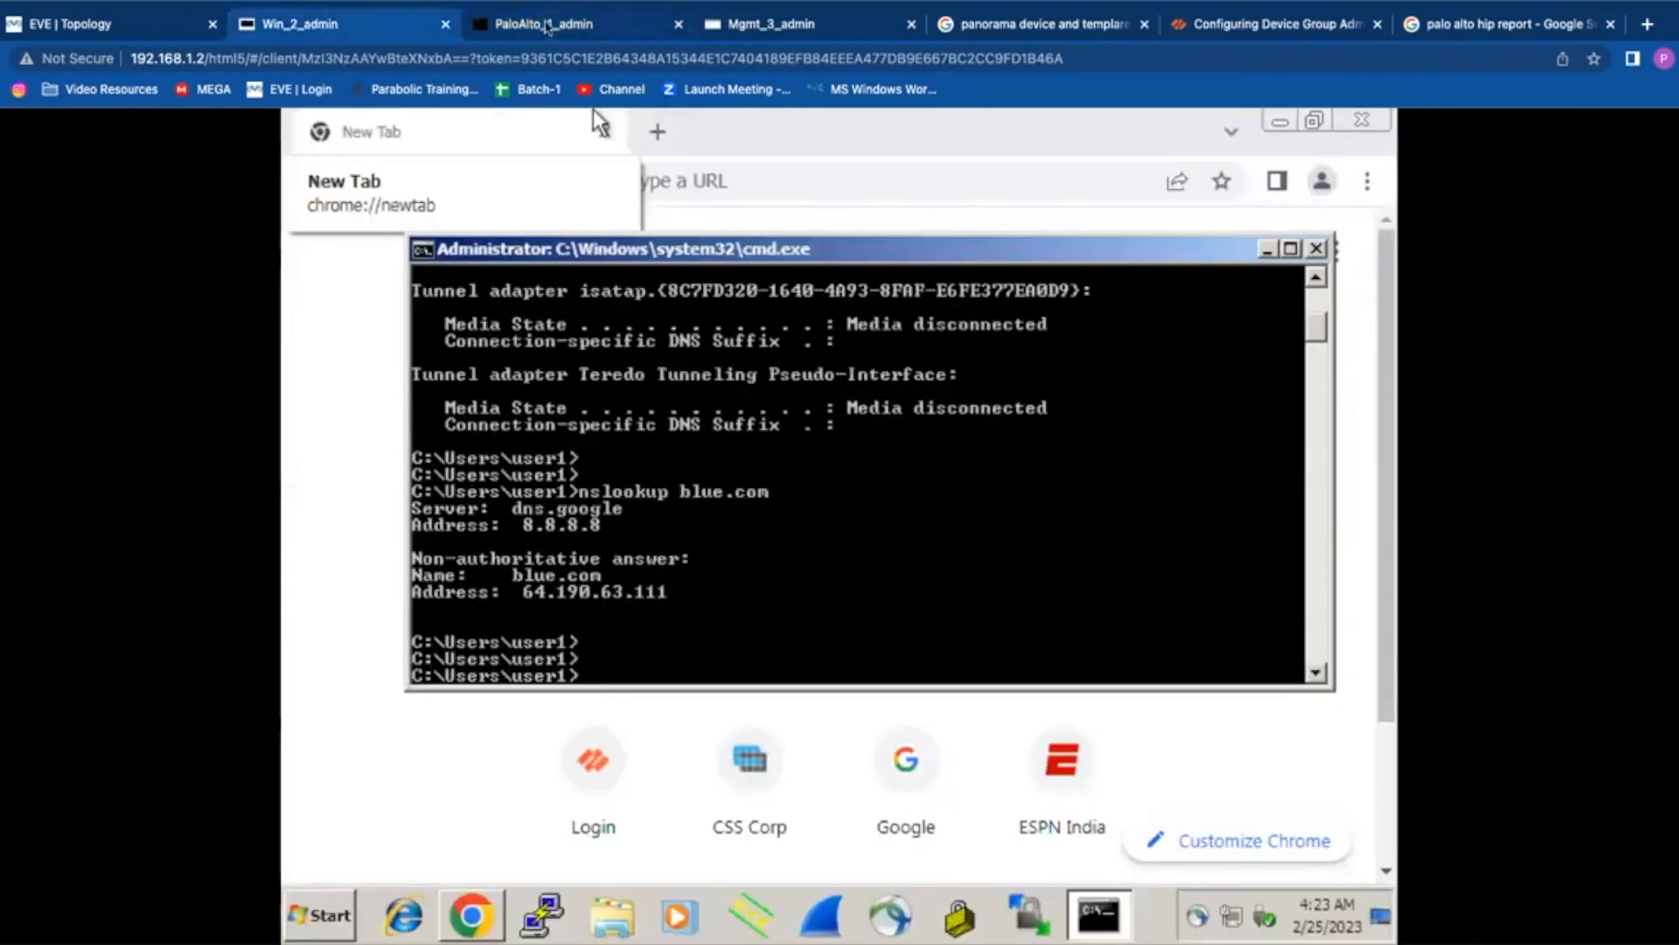
{"action": "left_click", "coordinate": [544, 25]}
{"action": "key", "text": "Up"}
{"action": "key", "text": "Up"}
{"action": "key", "text": "Up"}
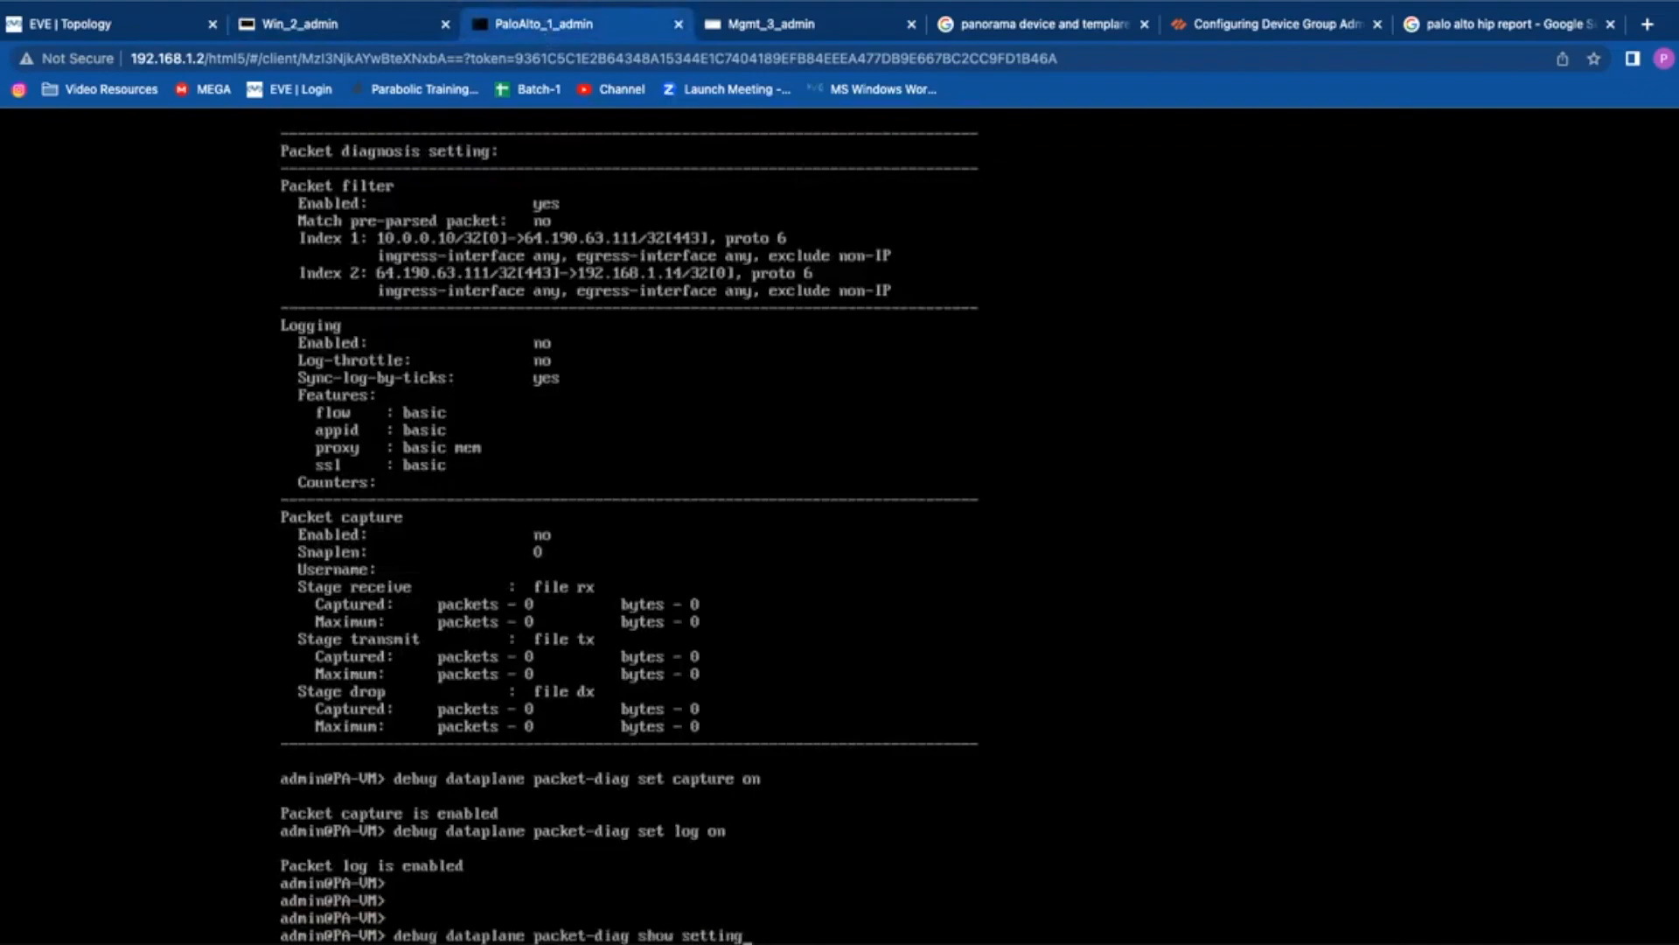
{"action": "key", "text": "Return"}
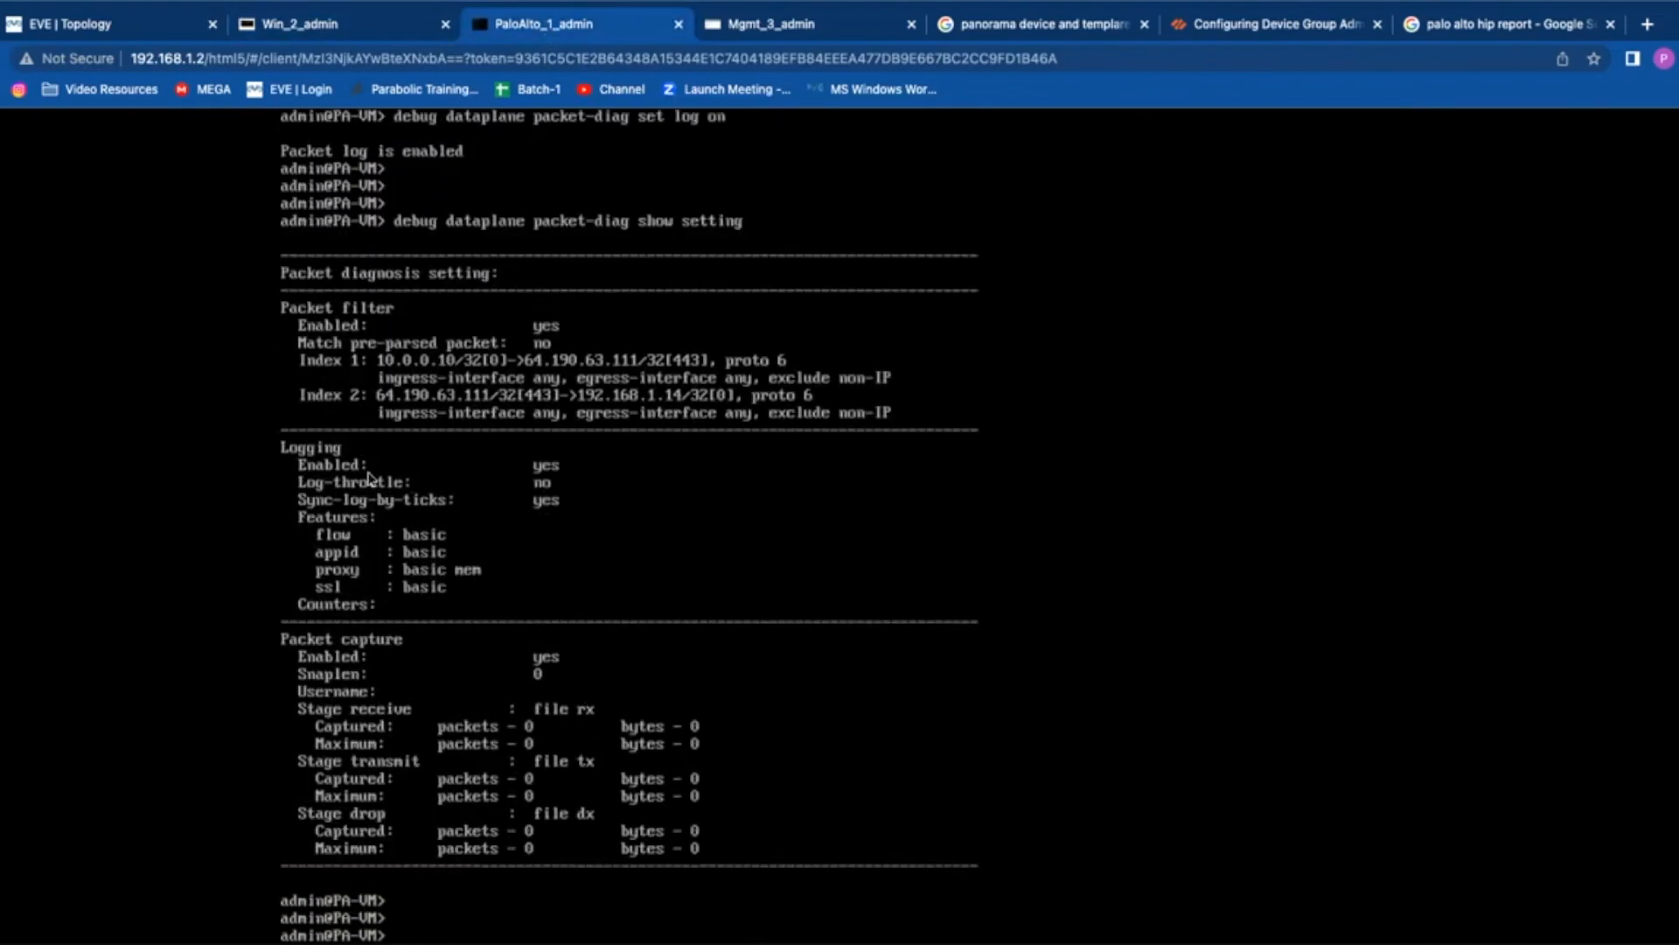
{"action": "left_click", "coordinate": [300, 23]}
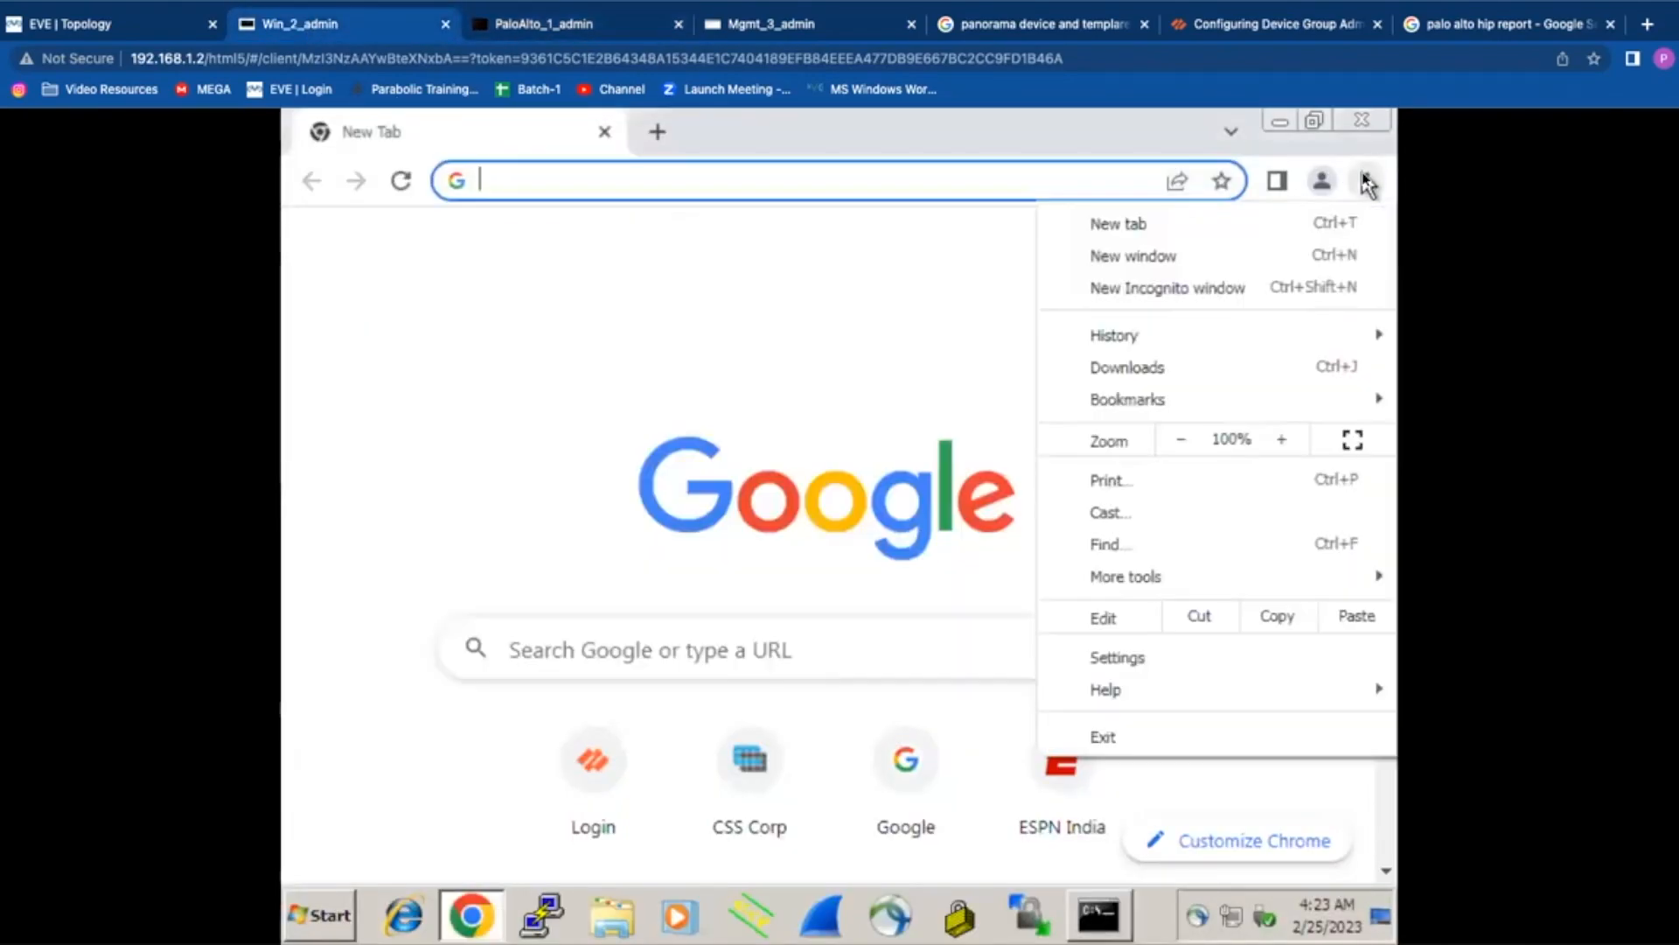
{"action": "left_click", "coordinate": [1367, 181]}
{"action": "left_click", "coordinate": [1247, 294]}
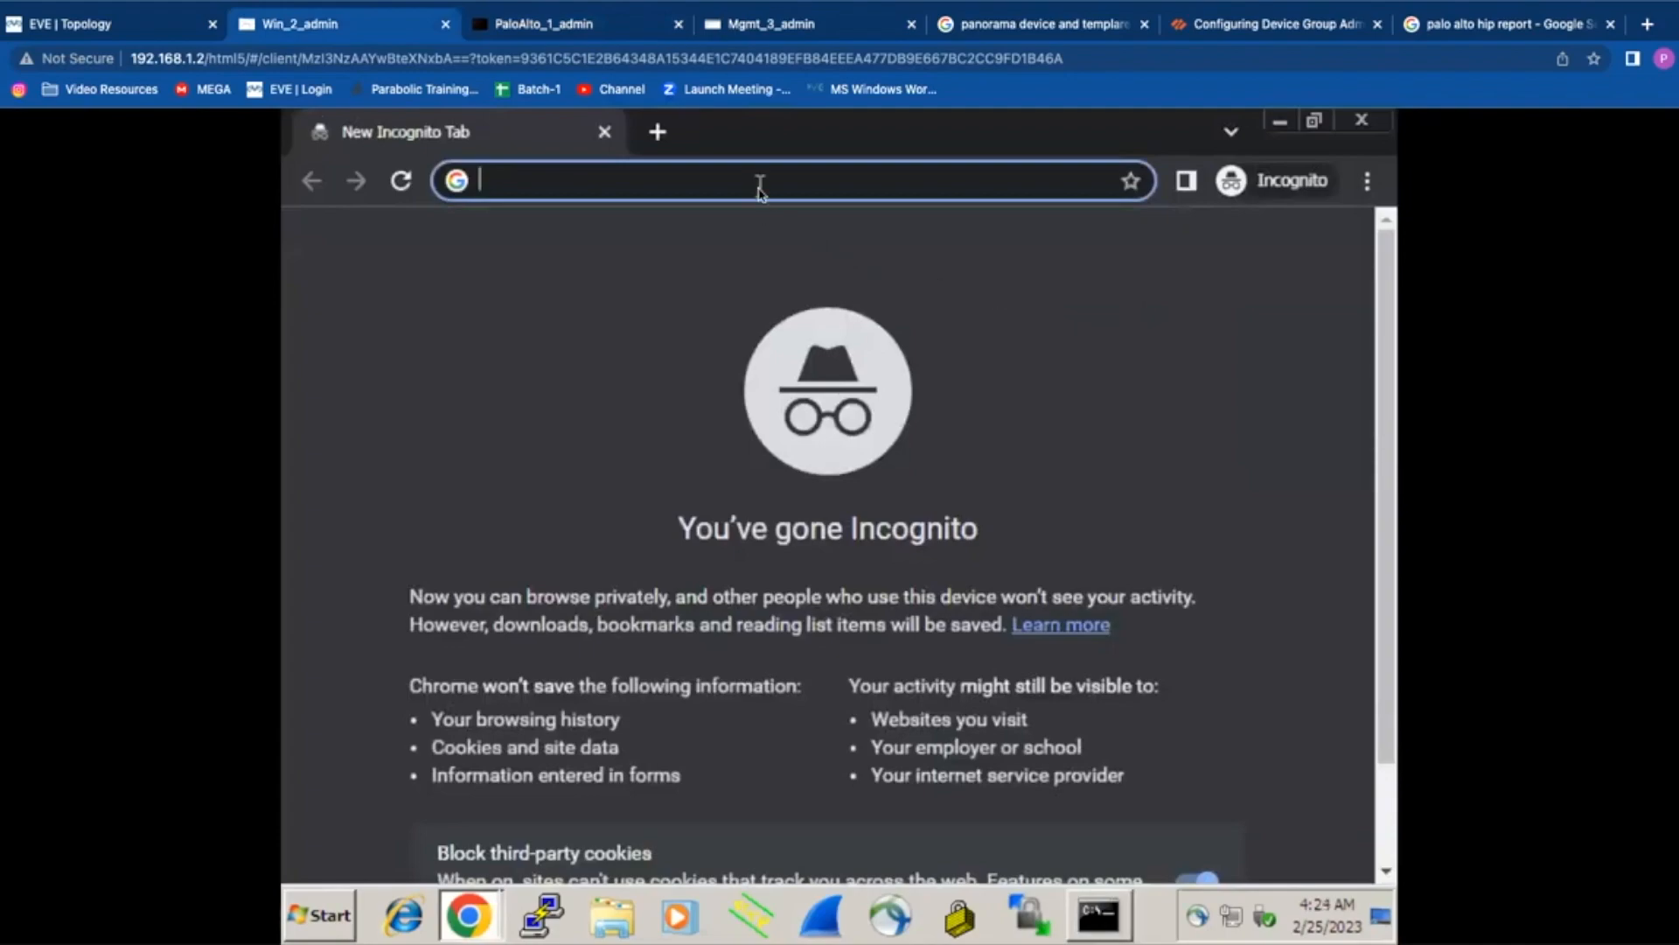
{"action": "type", "text": "https"}
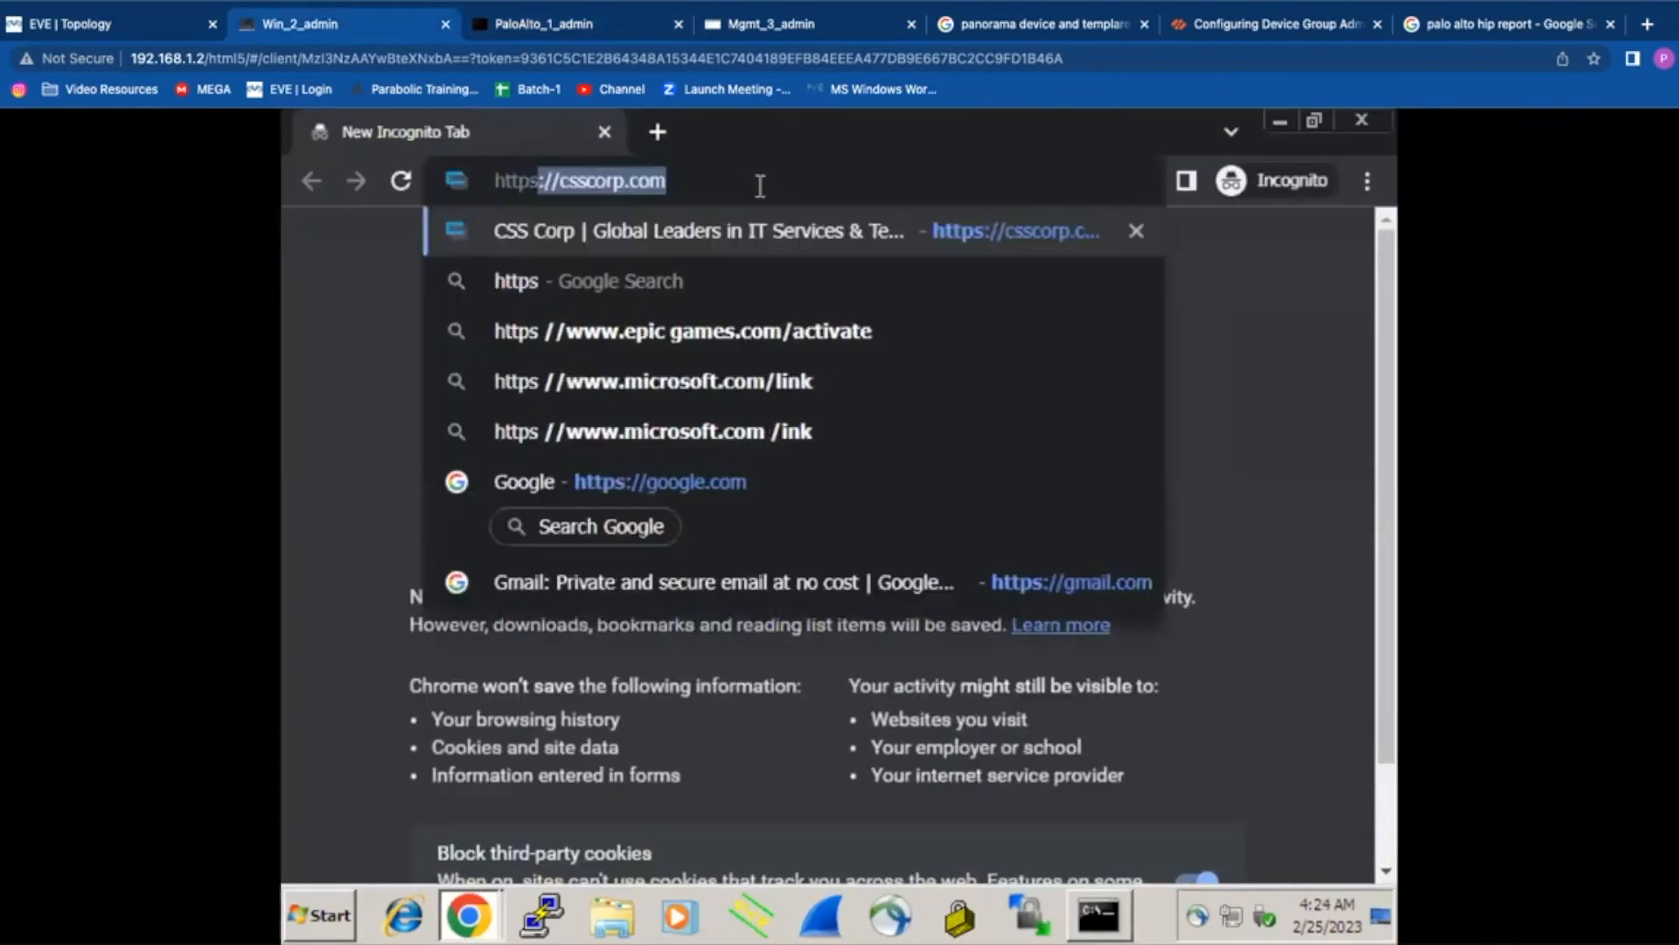
{"action": "type", "text": "://bl"}
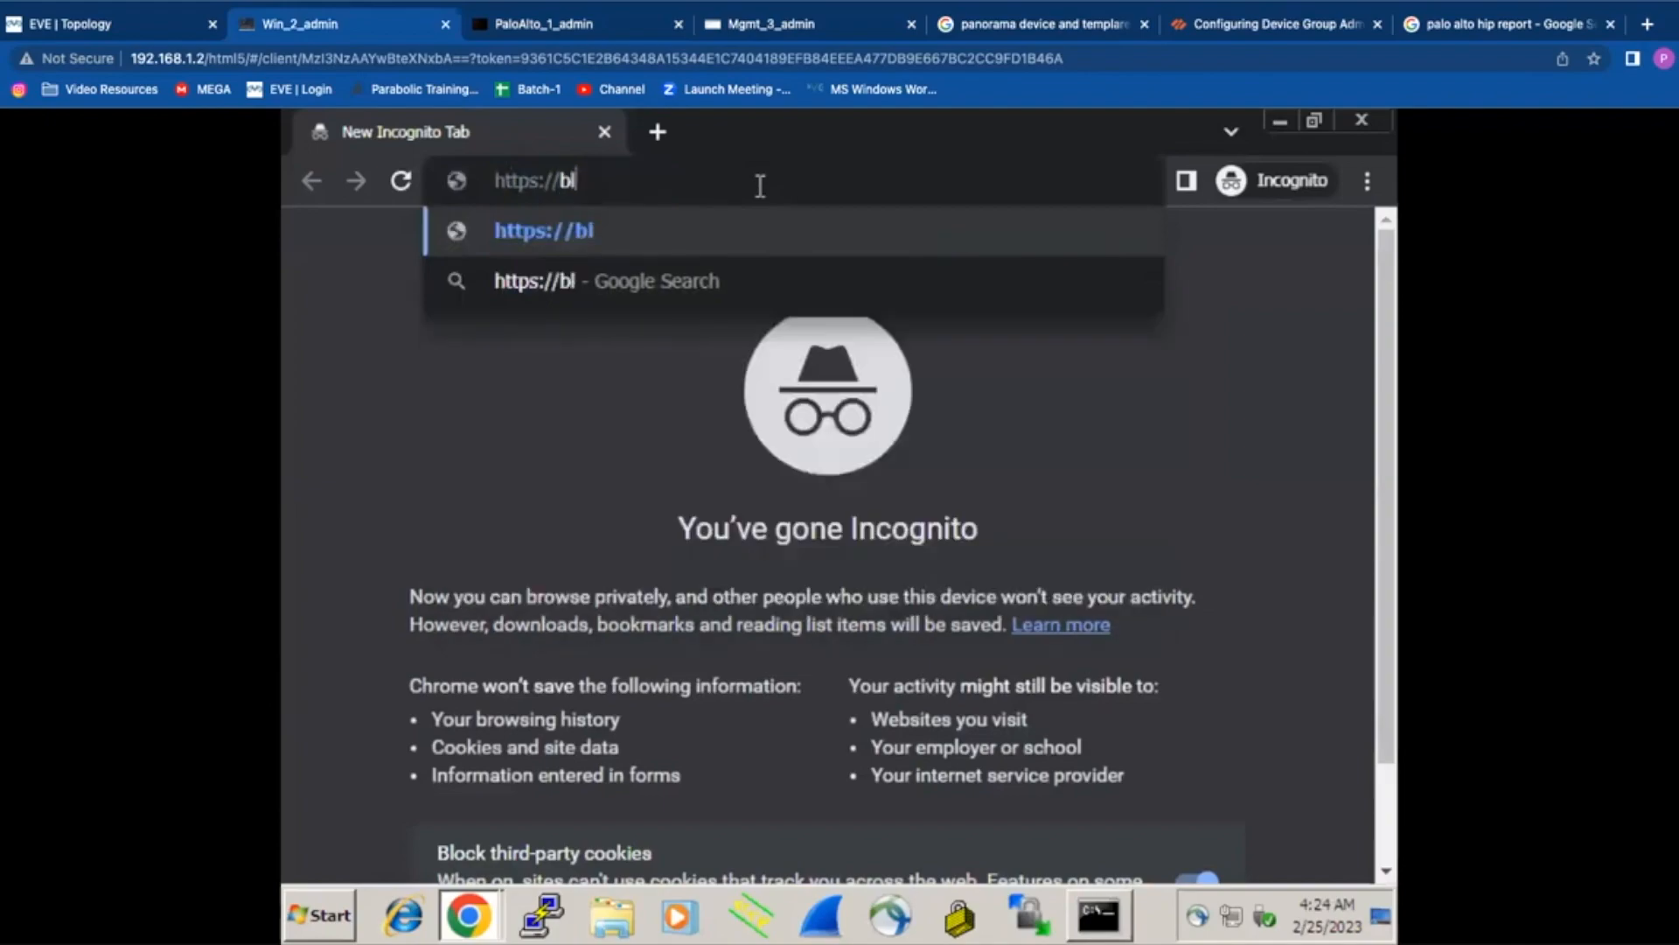
{"action": "type", "text": "ue.com"}
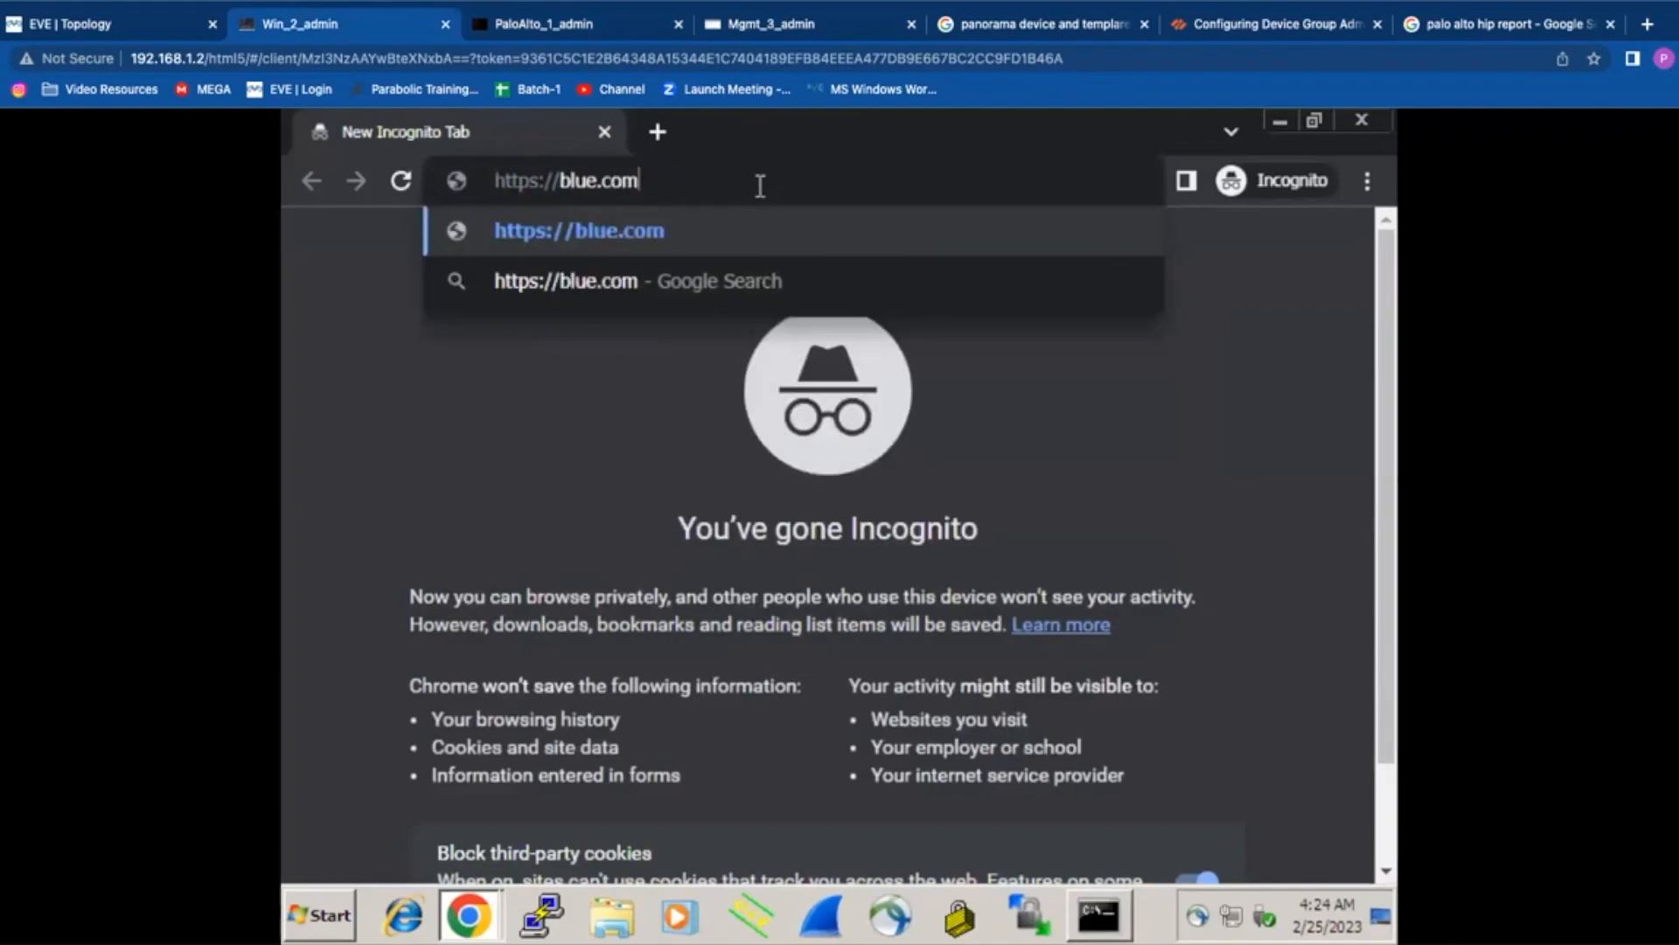
{"action": "key", "text": "Return"}
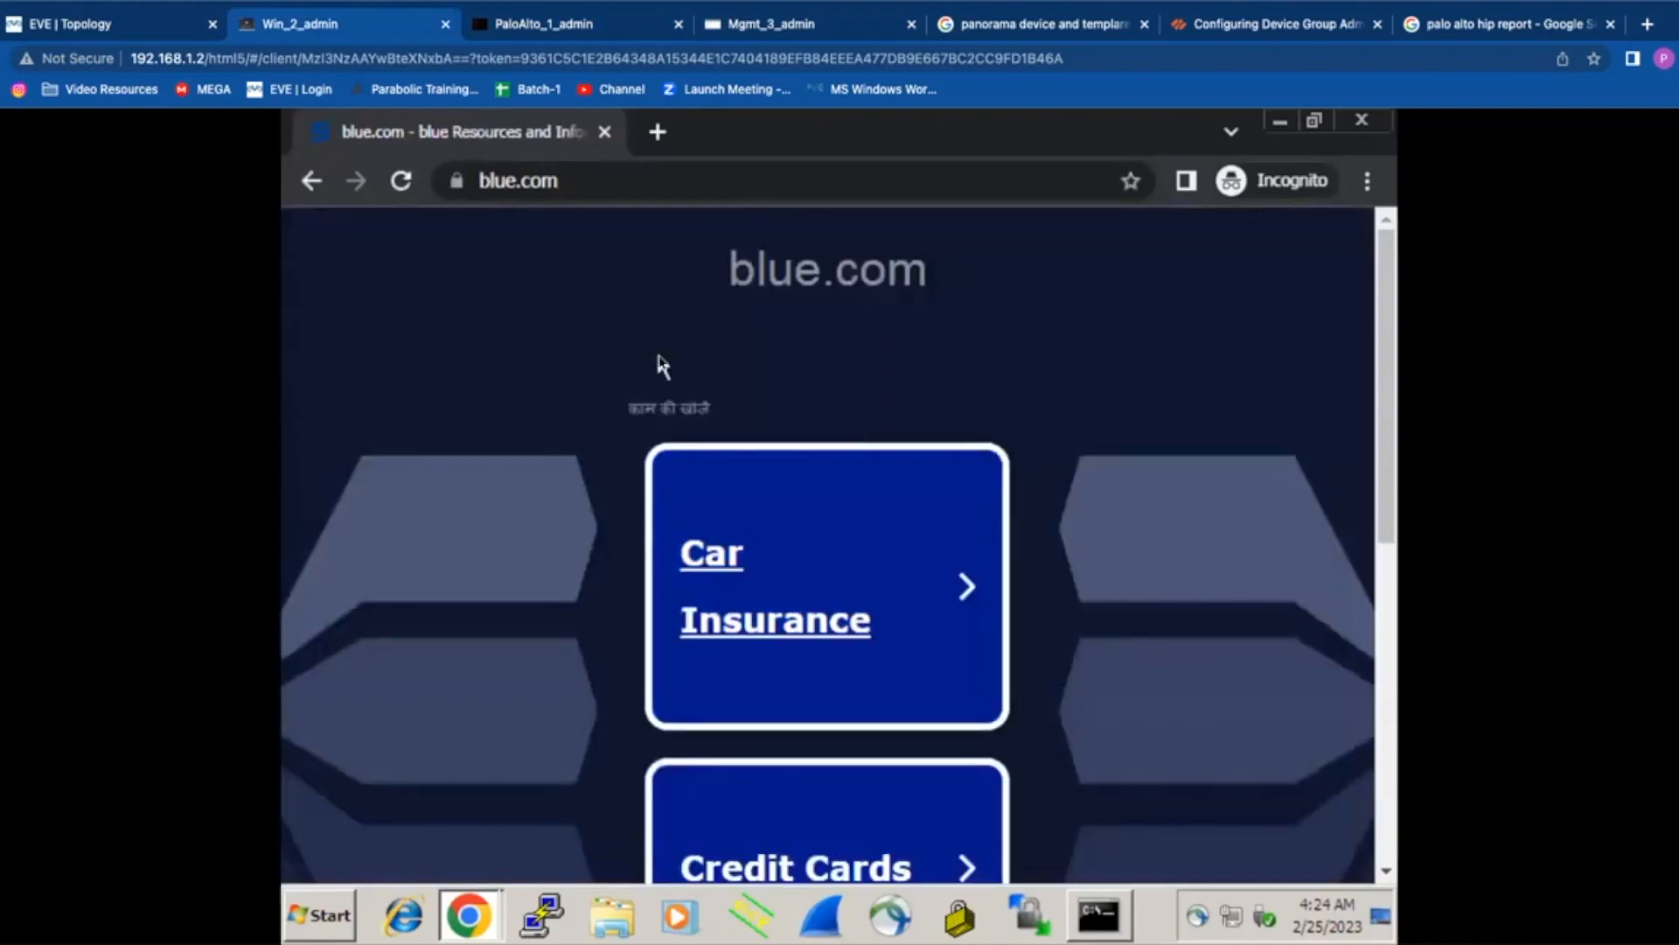
{"action": "left_click", "coordinate": [605, 132]}
Step: List all active sessions on the firewall with 'show session all'
{"action": "left_click", "coordinate": [545, 23]}
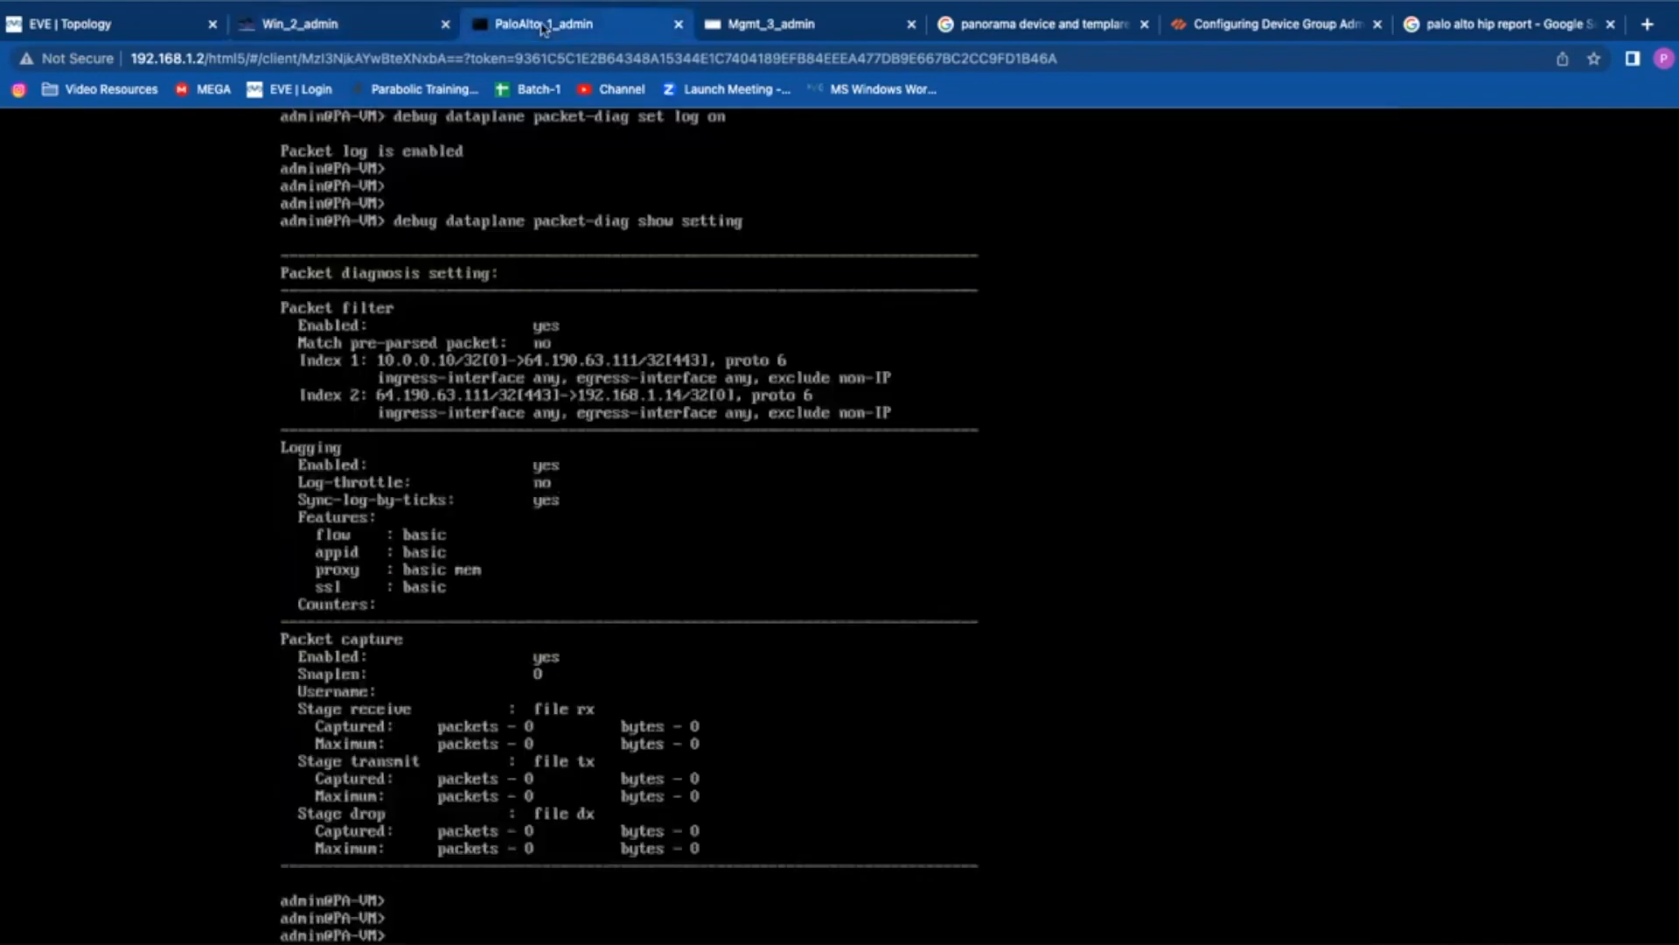
{"action": "key", "text": "Up"}
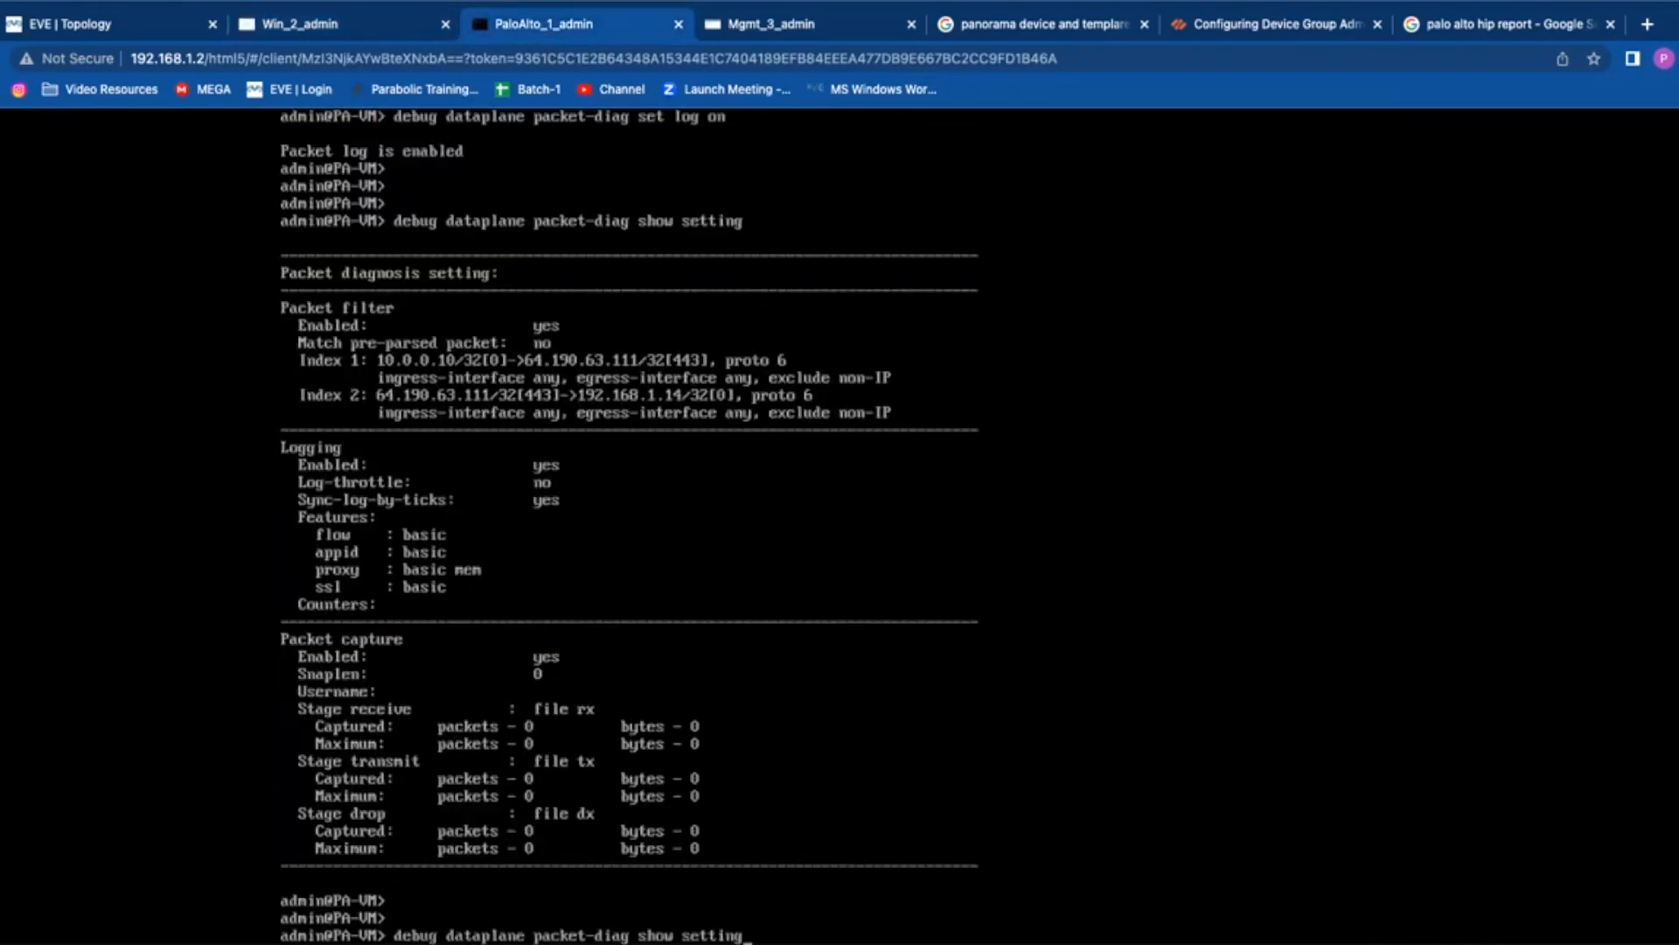
{"action": "key", "text": "ctrl+u"}
{"action": "type", "text": "show session all"}
{"action": "key", "text": "Return"}
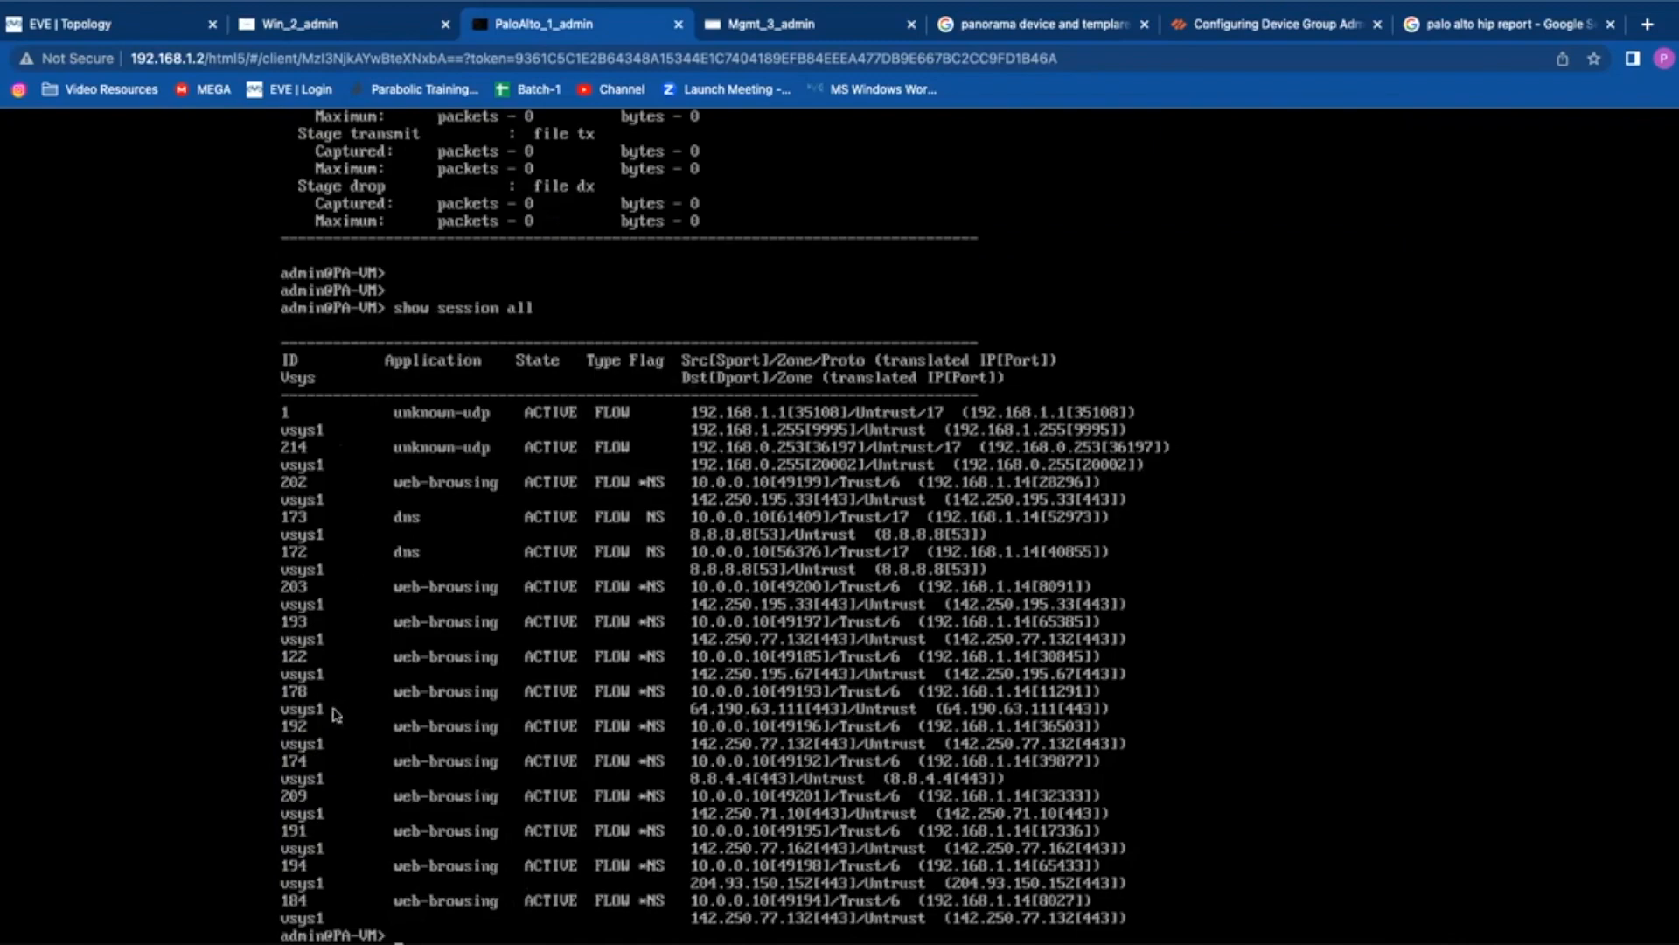
Step: Show the full details of session 178, the blue.com web-browsing session
{"action": "type", "text": "show session id 178"}
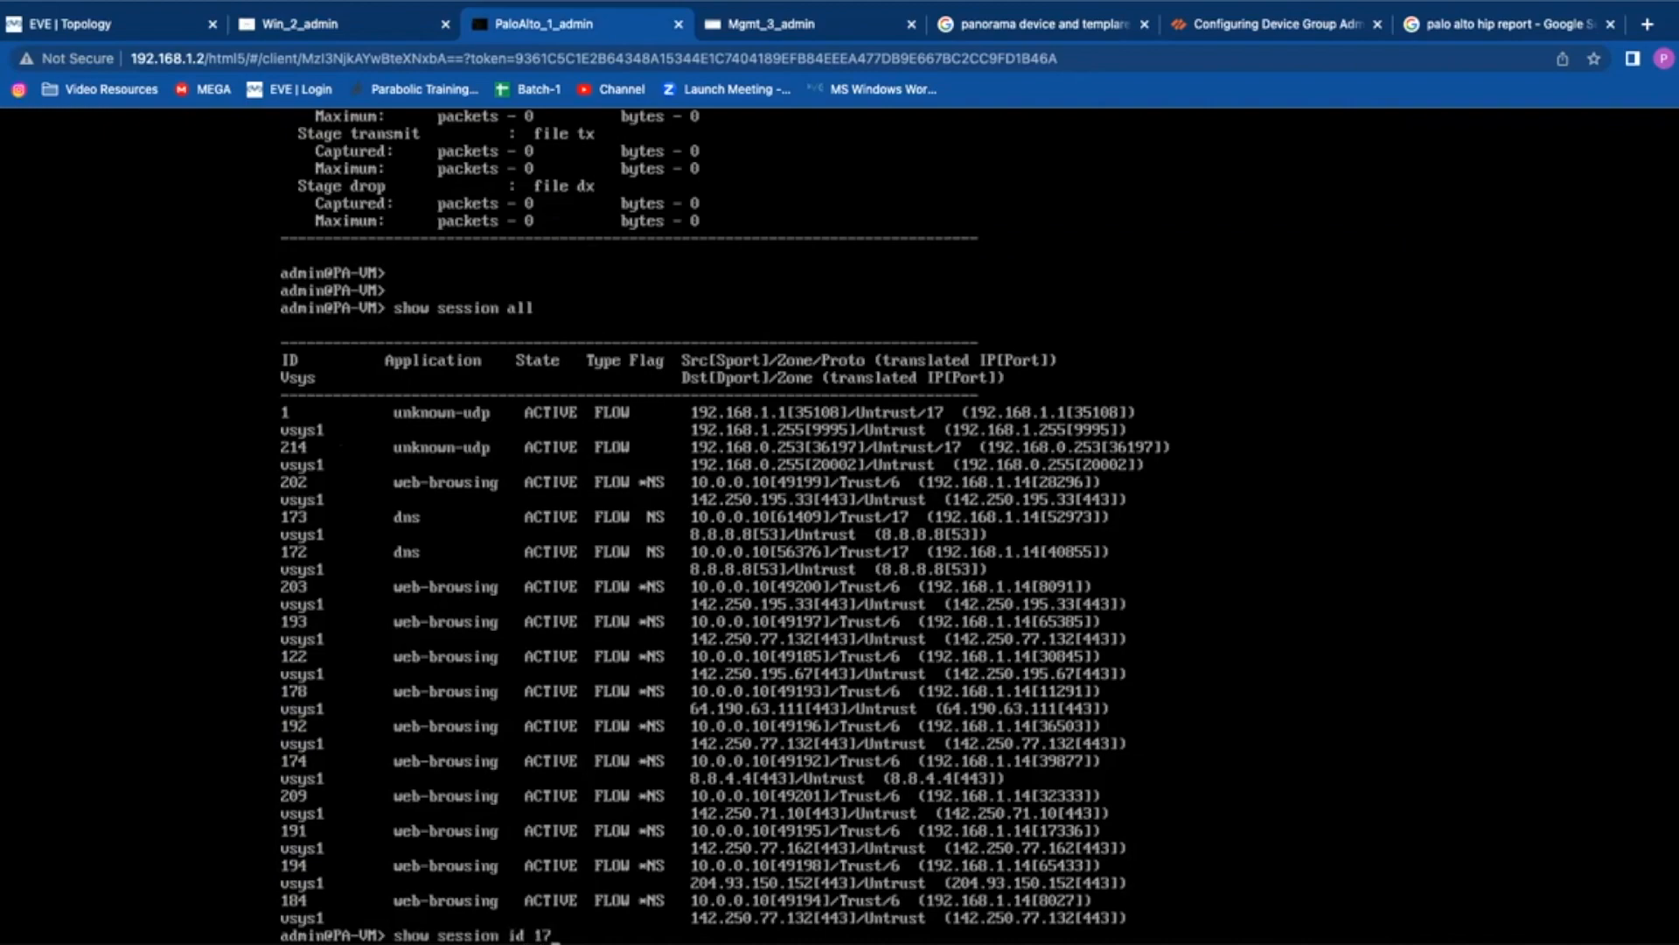
{"action": "key", "text": "Return"}
{"action": "key", "text": "space"}
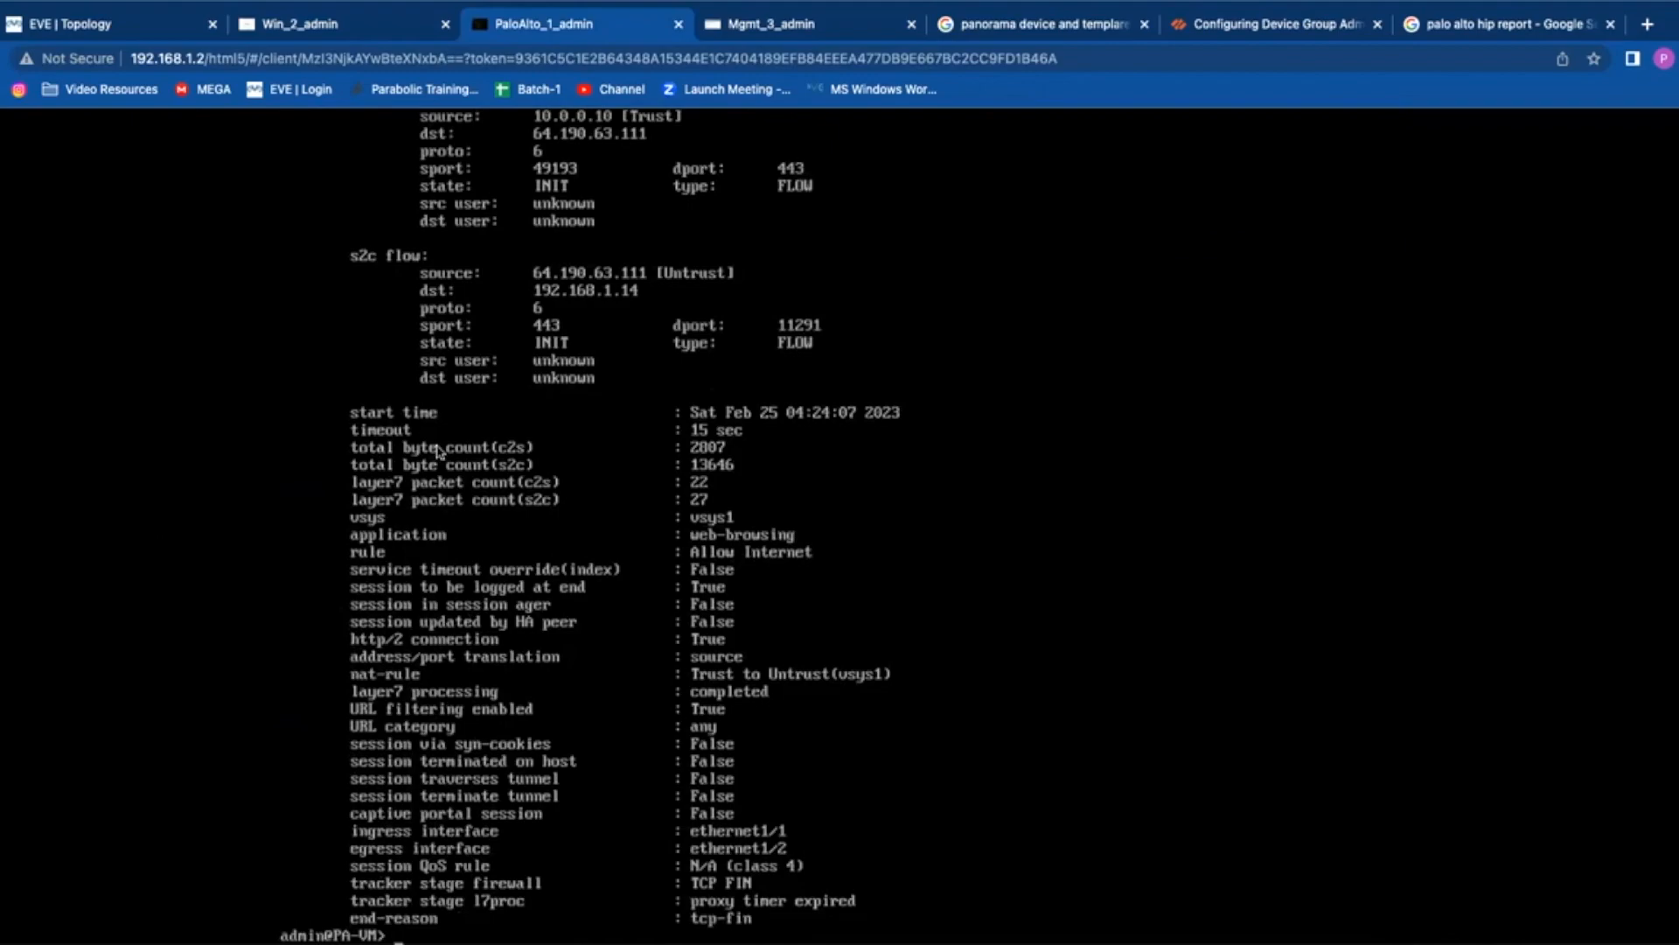
{"action": "key", "text": "Return"}
{"action": "key", "text": "Return"}
{"action": "key", "text": "Return"}
{"action": "key", "text": "Return"}
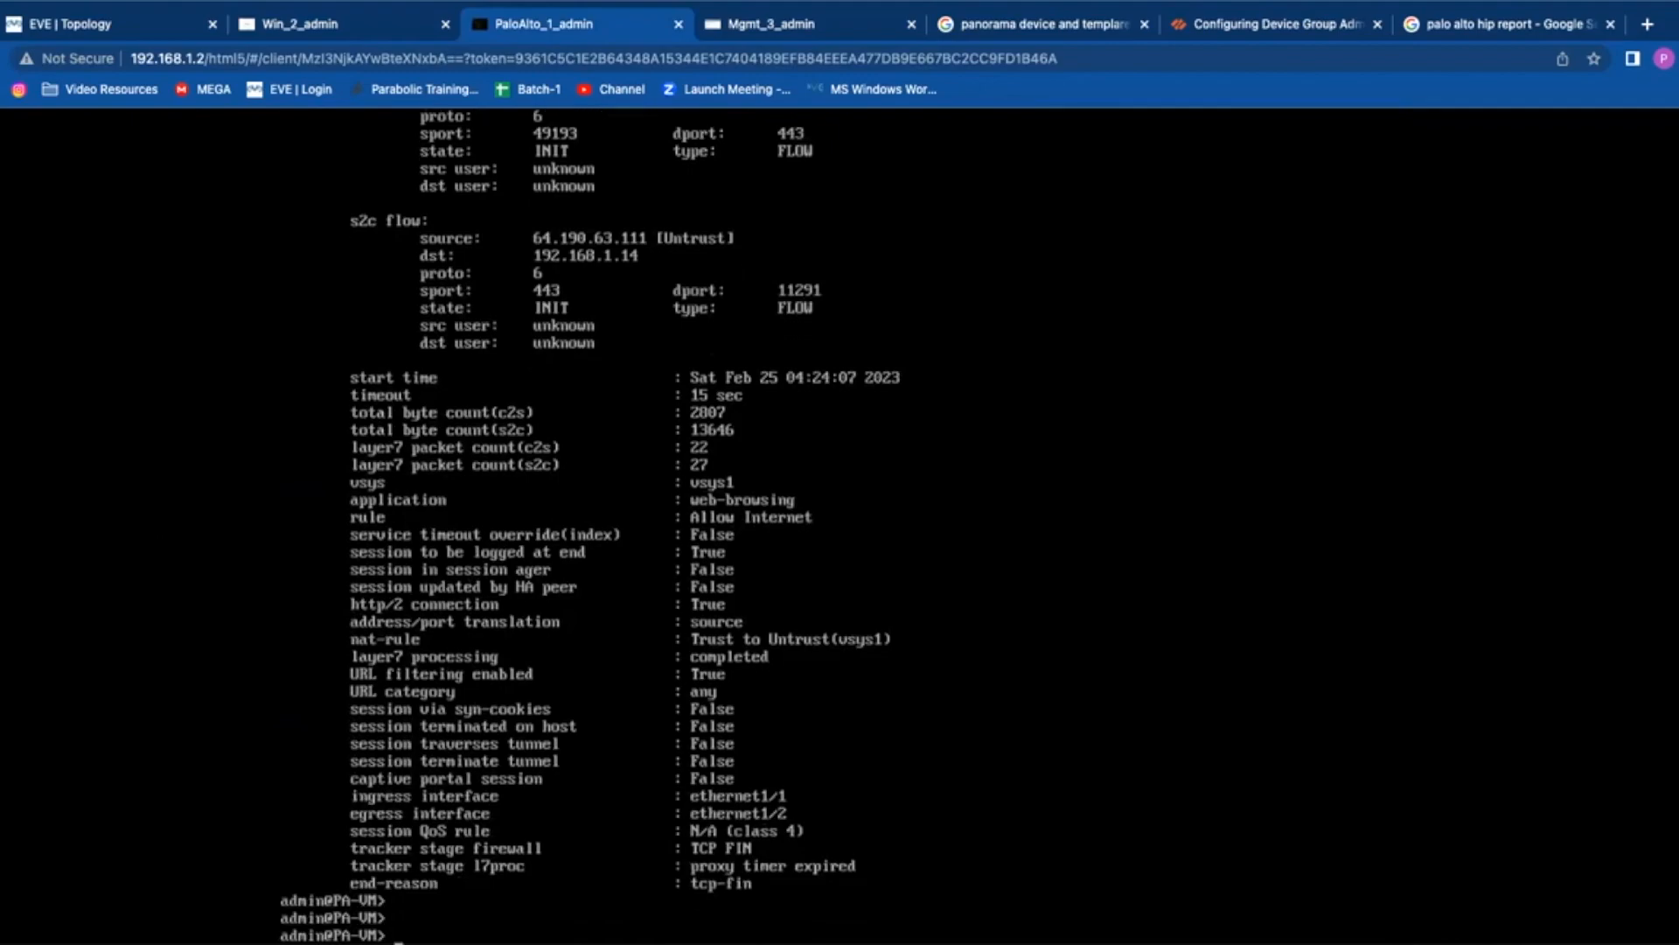
Step: Prepare the packet-diag 'set log off' command at the prompt
{"action": "key", "text": "Up"}
{"action": "key", "text": "BackSpace"}
{"action": "key", "text": "BackSpace"}
{"action": "key", "text": "BackSpace"}
{"action": "key", "text": "BackSpace"}
{"action": "key", "text": "BackSpace"}
{"action": "key", "text": "BackSpace"}
{"action": "type", "text": "all"}
{"action": "key", "text": "Up"}
{"action": "key", "text": "Up"}
{"action": "key", "text": "BackSpace"}
{"action": "type", "text": "ff"}
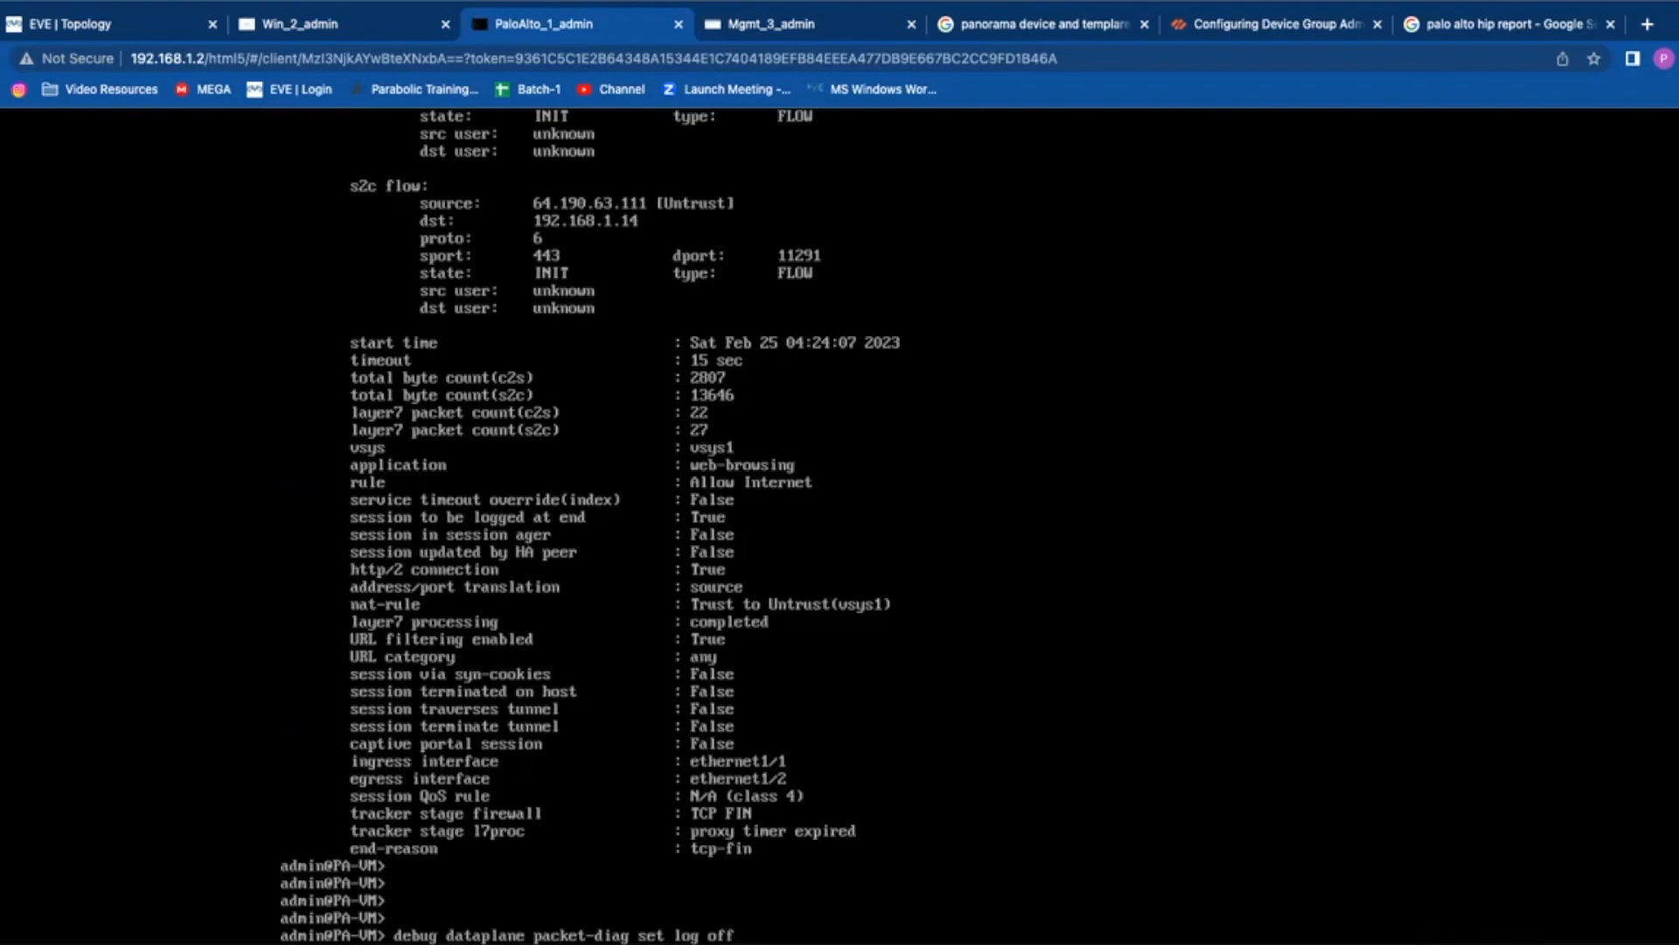
Step: Turn packet-diag logging off and packet capture off
{"action": "key", "text": "Return"}
{"action": "key", "text": "Up"}
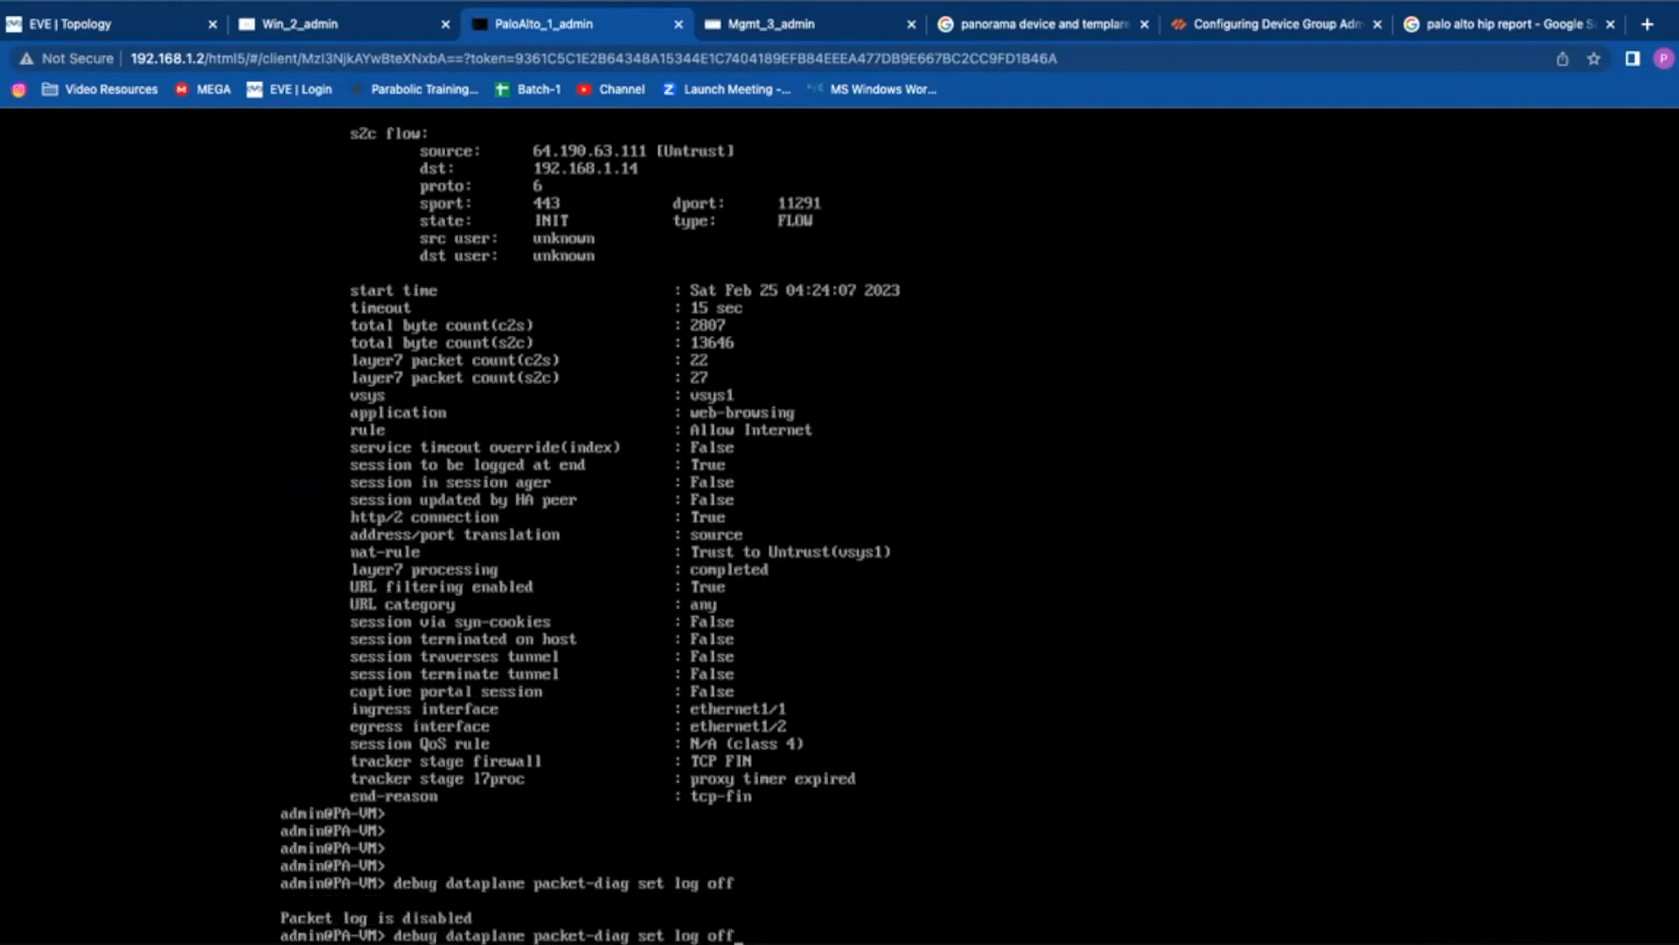
{"action": "key", "text": "BackSpace"}
{"action": "key", "text": "BackSpace"}
{"action": "key", "text": "BackSpace"}
{"action": "key", "text": "BackSpace"}
{"action": "key", "text": "BackSpace"}
{"action": "key", "text": "BackSpace"}
{"action": "key", "text": "BackSpace"}
{"action": "type", "text": "capture off"}
{"action": "key", "text": "Return"}
{"action": "key", "text": "Return"}
{"action": "key", "text": "Return"}
{"action": "key", "text": "Return"}
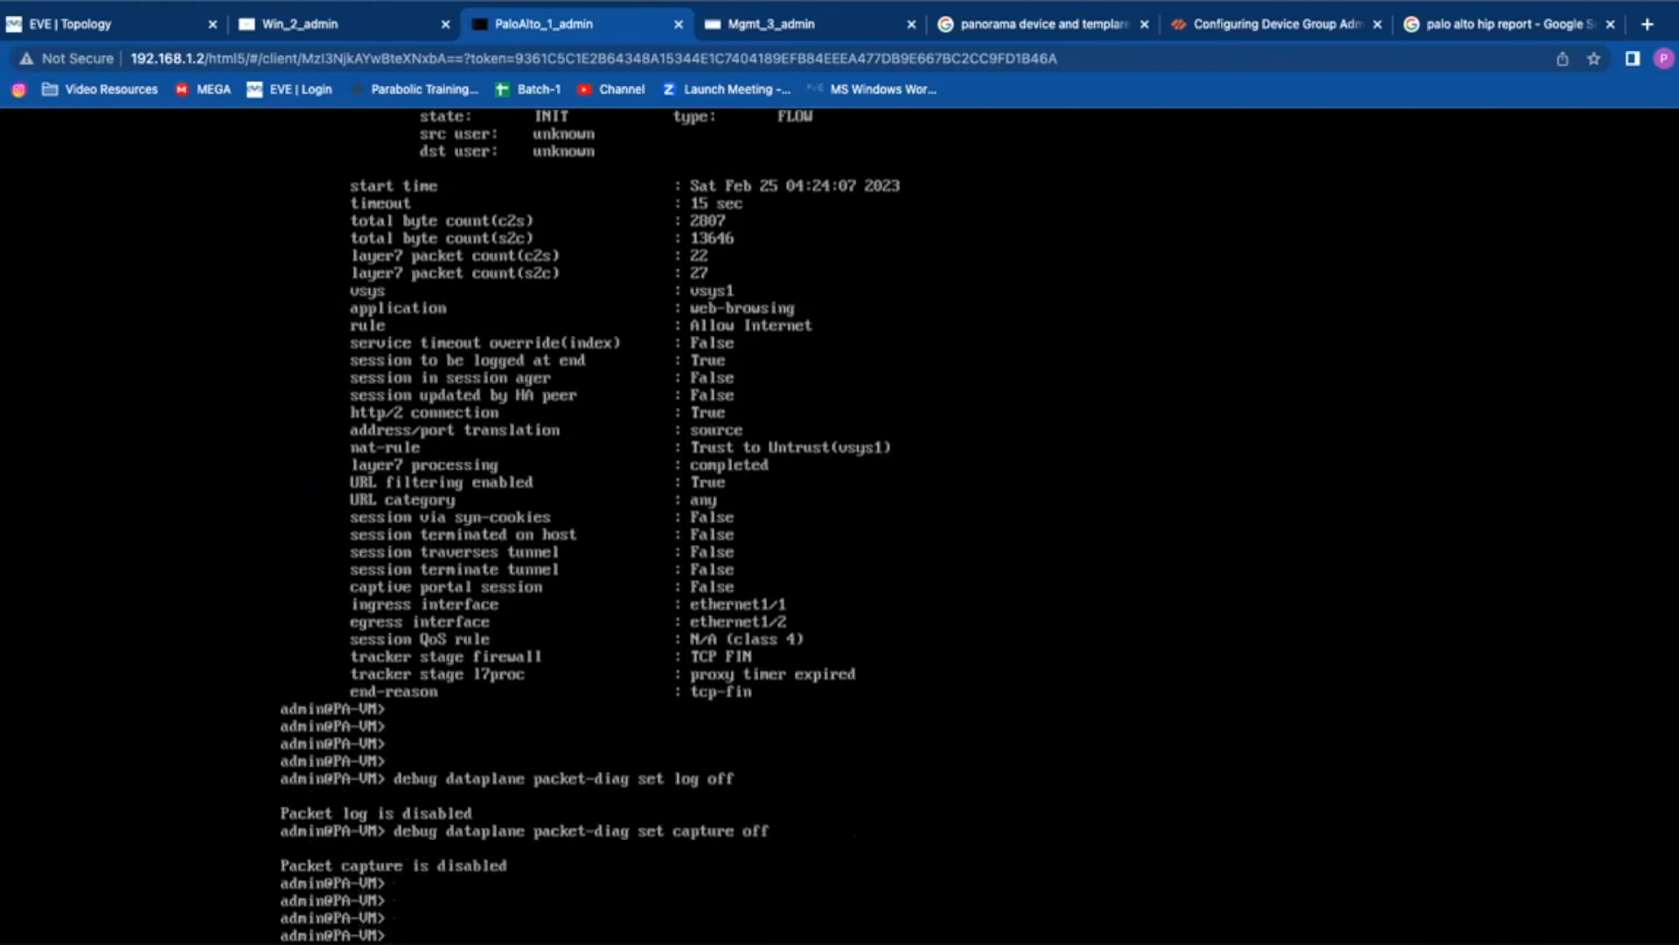
Step: Aggregate the packet-diag debug logs with 'debug dataplane packet-diag aggregate-logs'
{"action": "key", "text": "Return"}
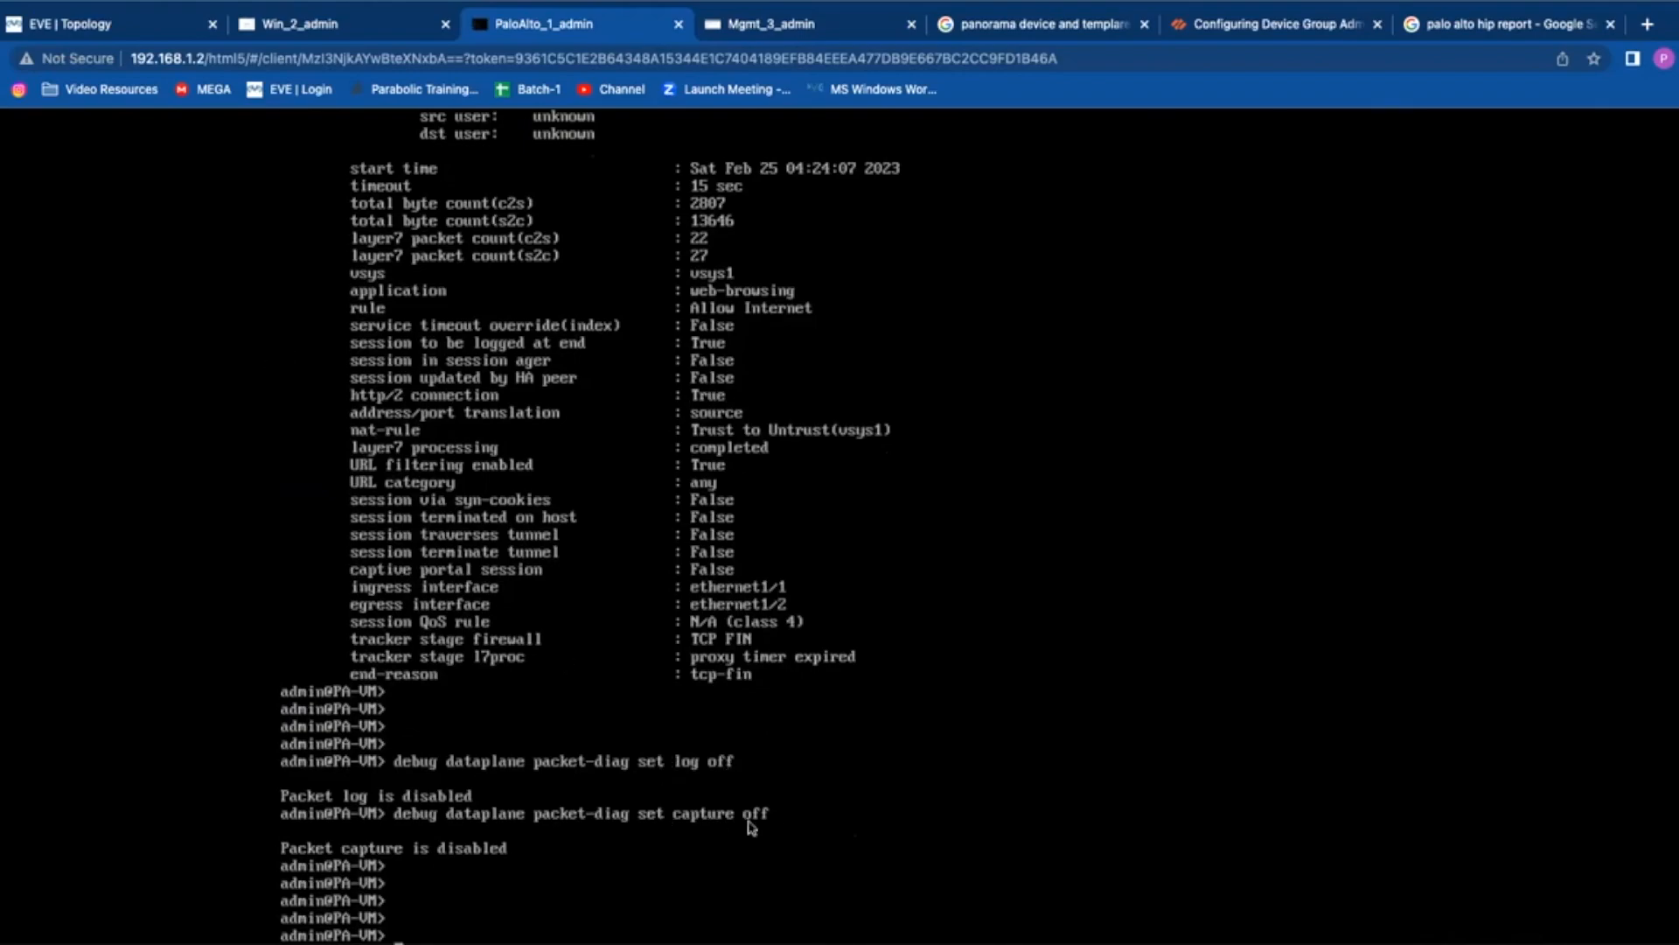
{"action": "key", "text": "Return"}
{"action": "key", "text": "Return"}
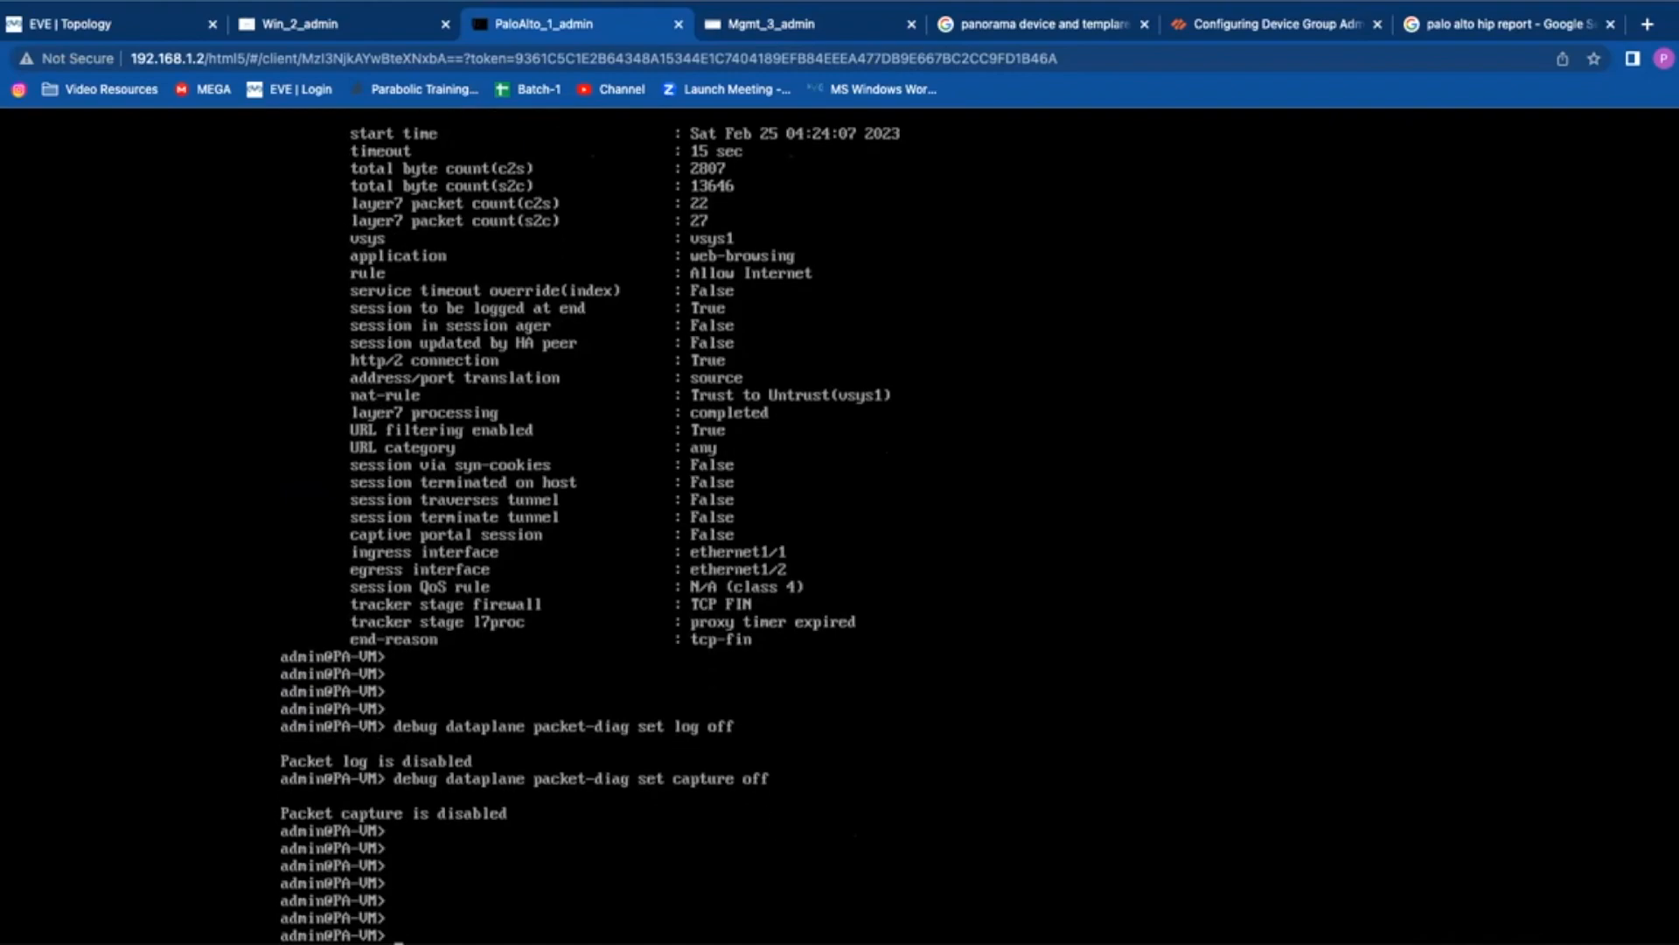
{"action": "key", "text": "Return"}
{"action": "key", "text": "Up"}
{"action": "key", "text": "BackSpace"}
{"action": "key", "text": "BackSpace"}
{"action": "key", "text": "BackSpace"}
{"action": "key", "text": "BackSpace"}
{"action": "key", "text": "BackSpace"}
{"action": "key", "text": "BackSpace"}
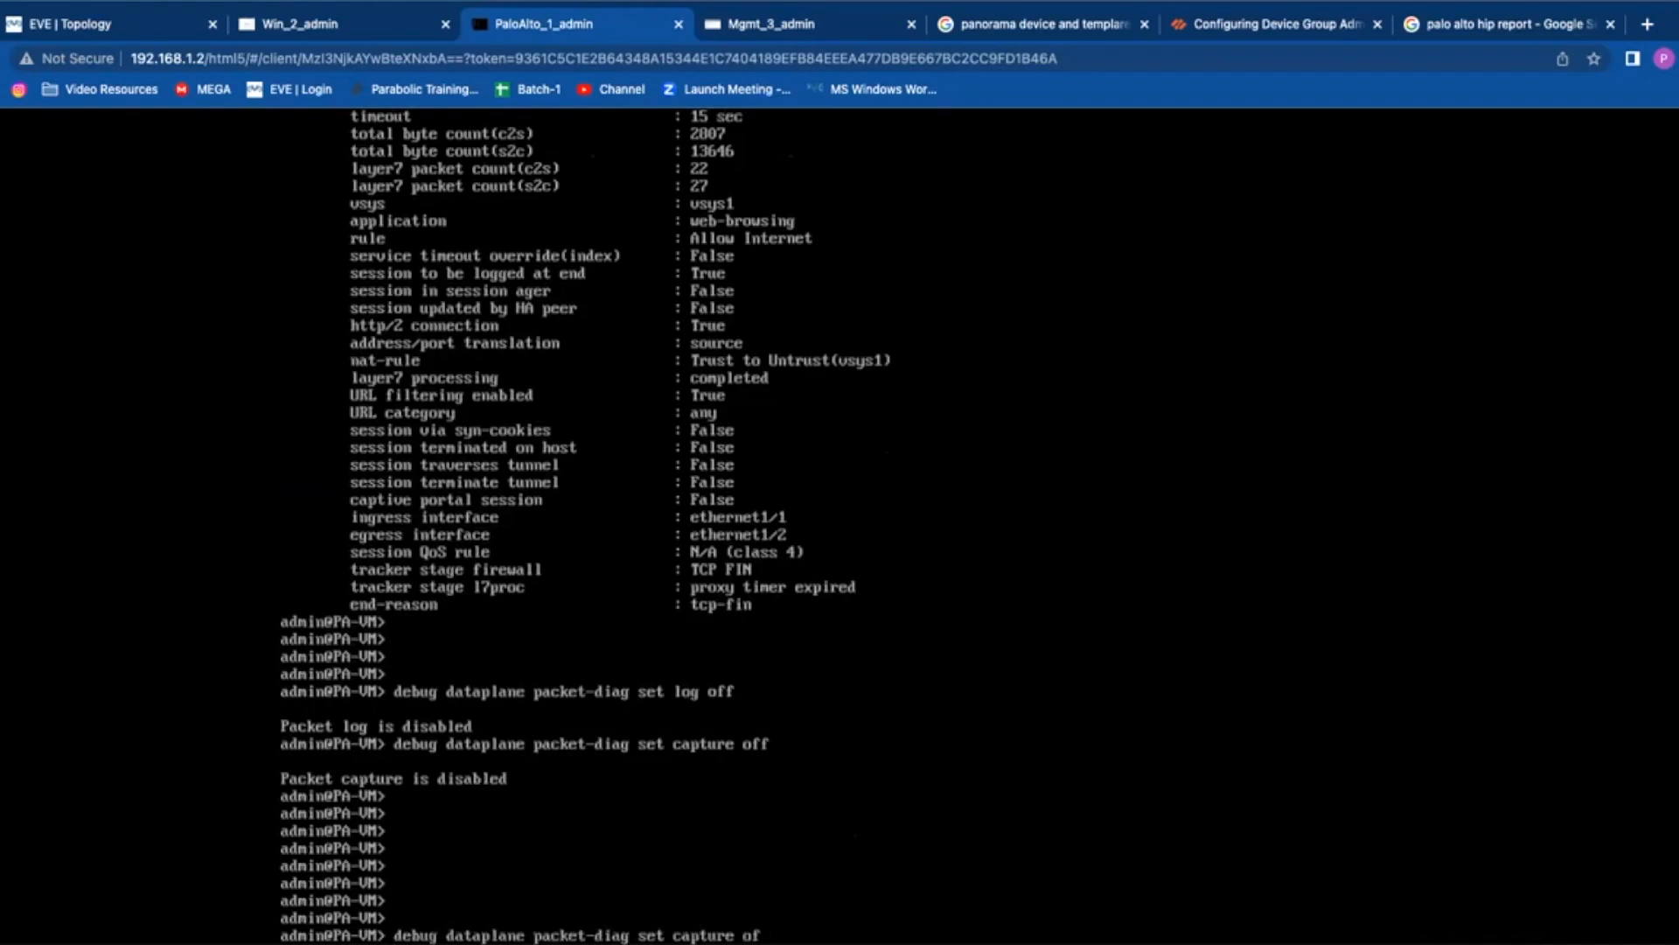
{"action": "key", "text": "BackSpace"}
{"action": "key", "text": "BackSpace"}
{"action": "key", "text": "BackSpace"}
{"action": "key", "text": "BackSpace"}
{"action": "key", "text": "BackSpace"}
{"action": "key", "text": "BackSpace"}
{"action": "key", "text": "BackSpace"}
{"action": "key", "text": "BackSpace"}
{"action": "key", "text": "BackSpace"}
{"action": "type", "text": "a"}
{"action": "key", "text": "Tab"}
{"action": "key", "text": "Return"}
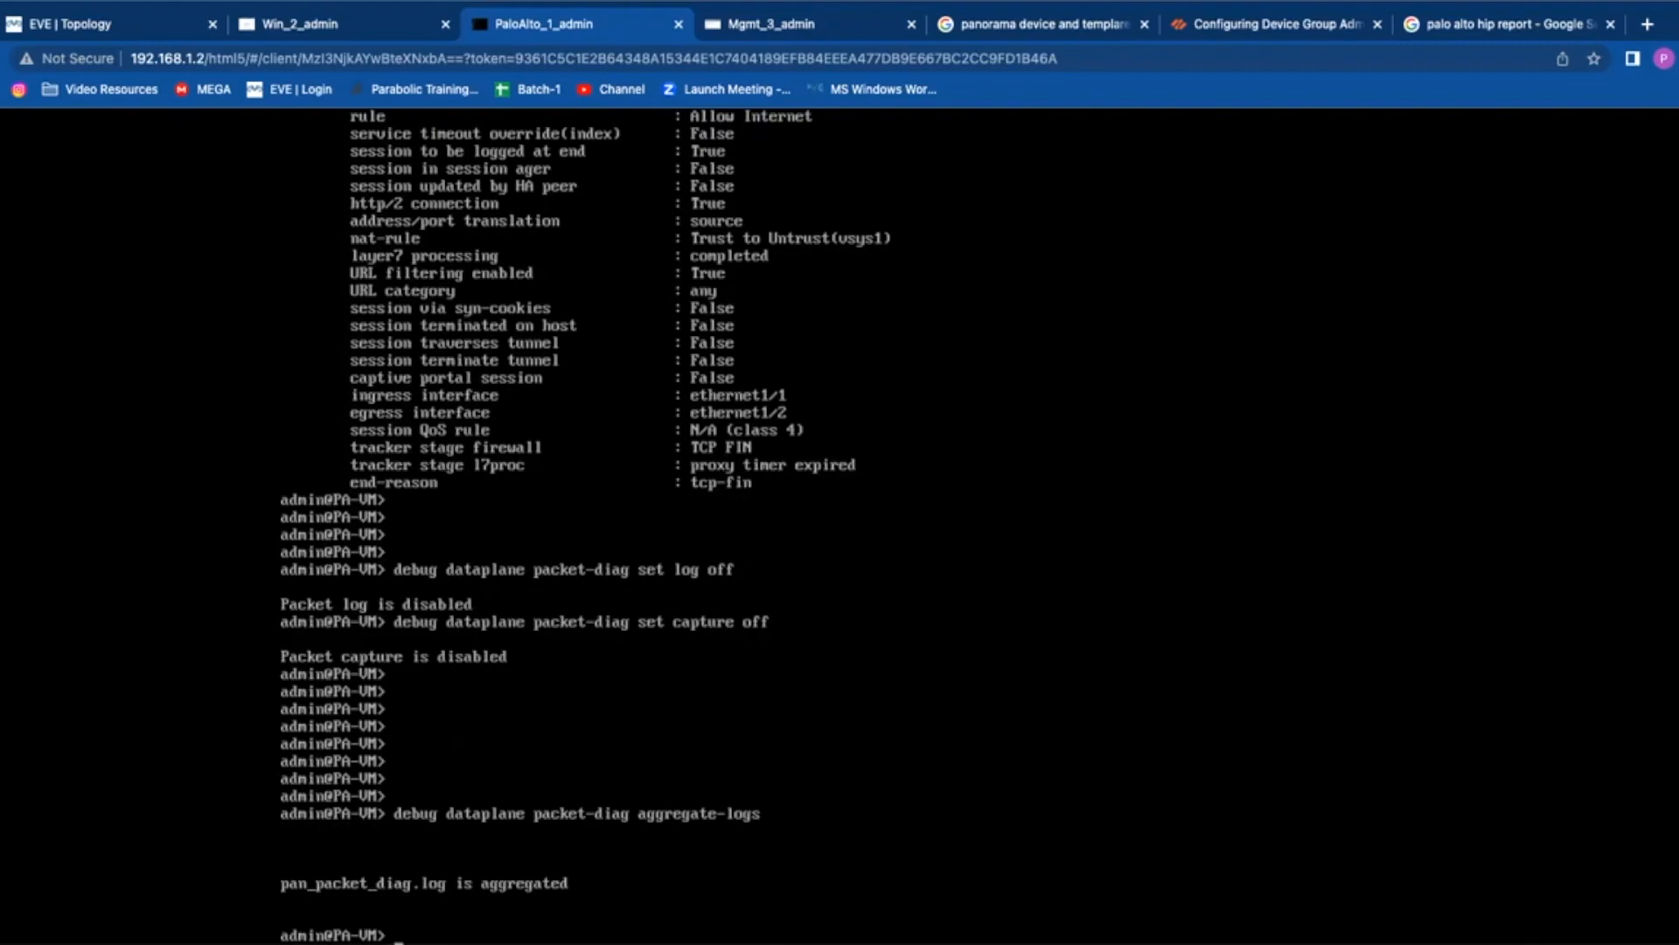
Step: Open the aggregated log with 'less mp-log pan_packet_diag.log'
{"action": "key", "text": "Return"}
{"action": "key", "text": "Return"}
{"action": "key", "text": "Return"}
{"action": "type", "text": "less pan"}
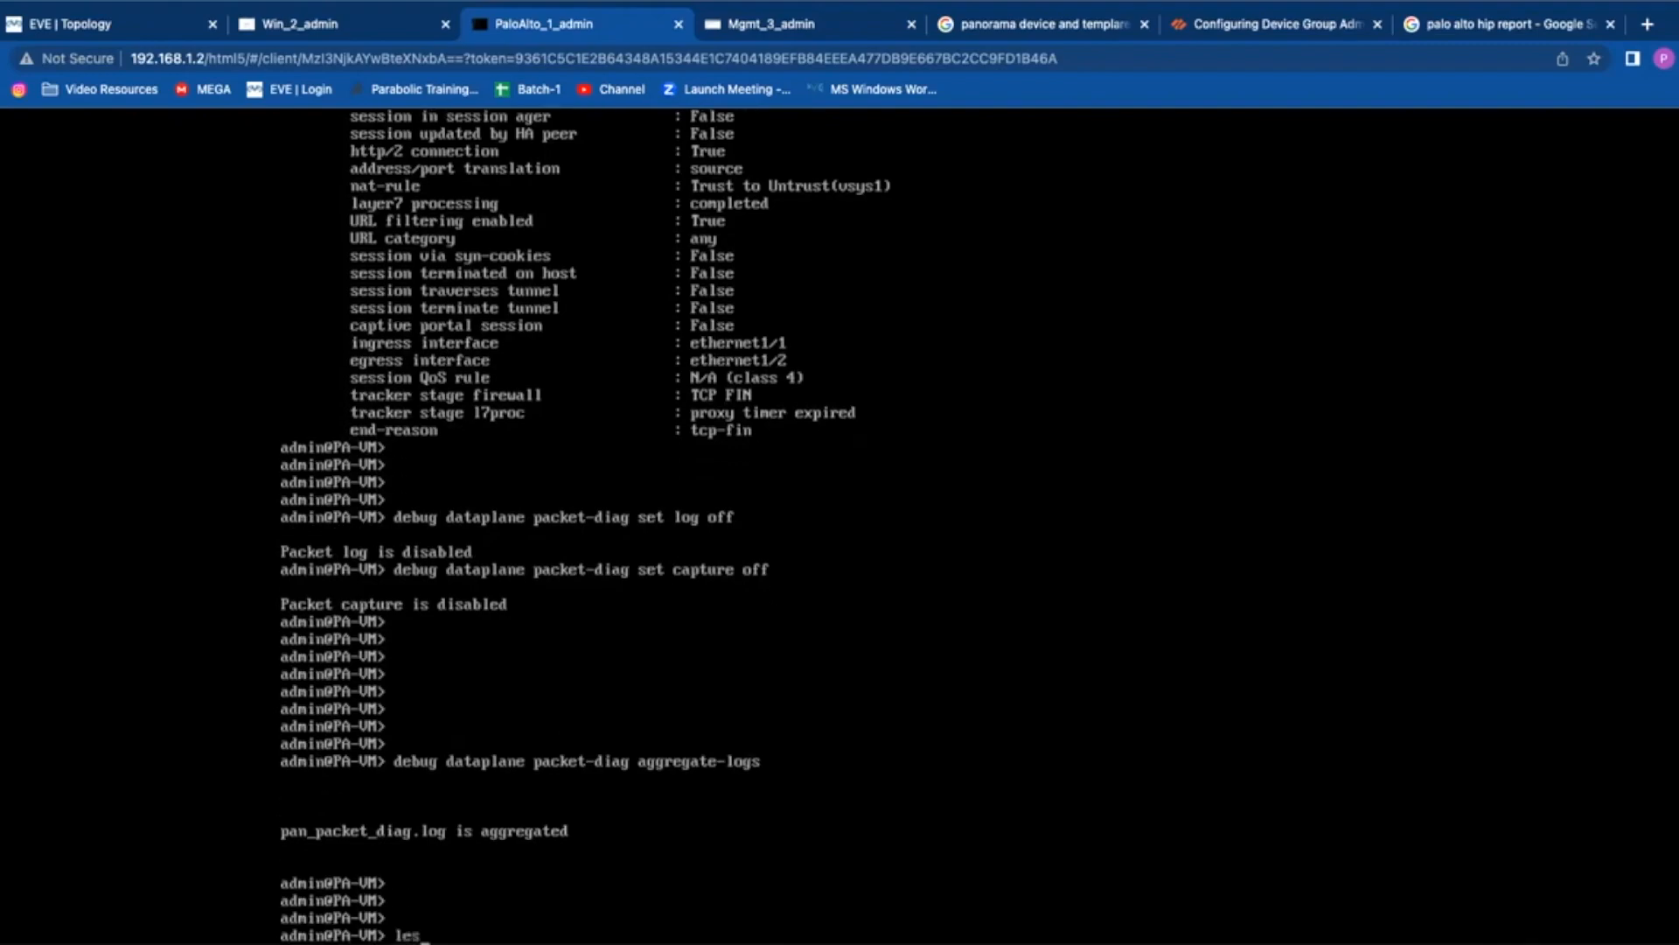
{"action": "key", "text": "BackSpace"}
{"action": "type", "text": "n_pac"}
{"action": "key", "text": "BackSpace"}
{"action": "key", "text": "BackSpace"}
{"action": "key", "text": "BackSpace"}
{"action": "key", "text": "BackSpace"}
{"action": "key", "text": "BackSpace"}
{"action": "key", "text": "BackSpace"}
{"action": "key", "text": "BackSpace"}
{"action": "type", "text": "mp-log pan_packet"}
{"action": "key", "text": "Tab"}
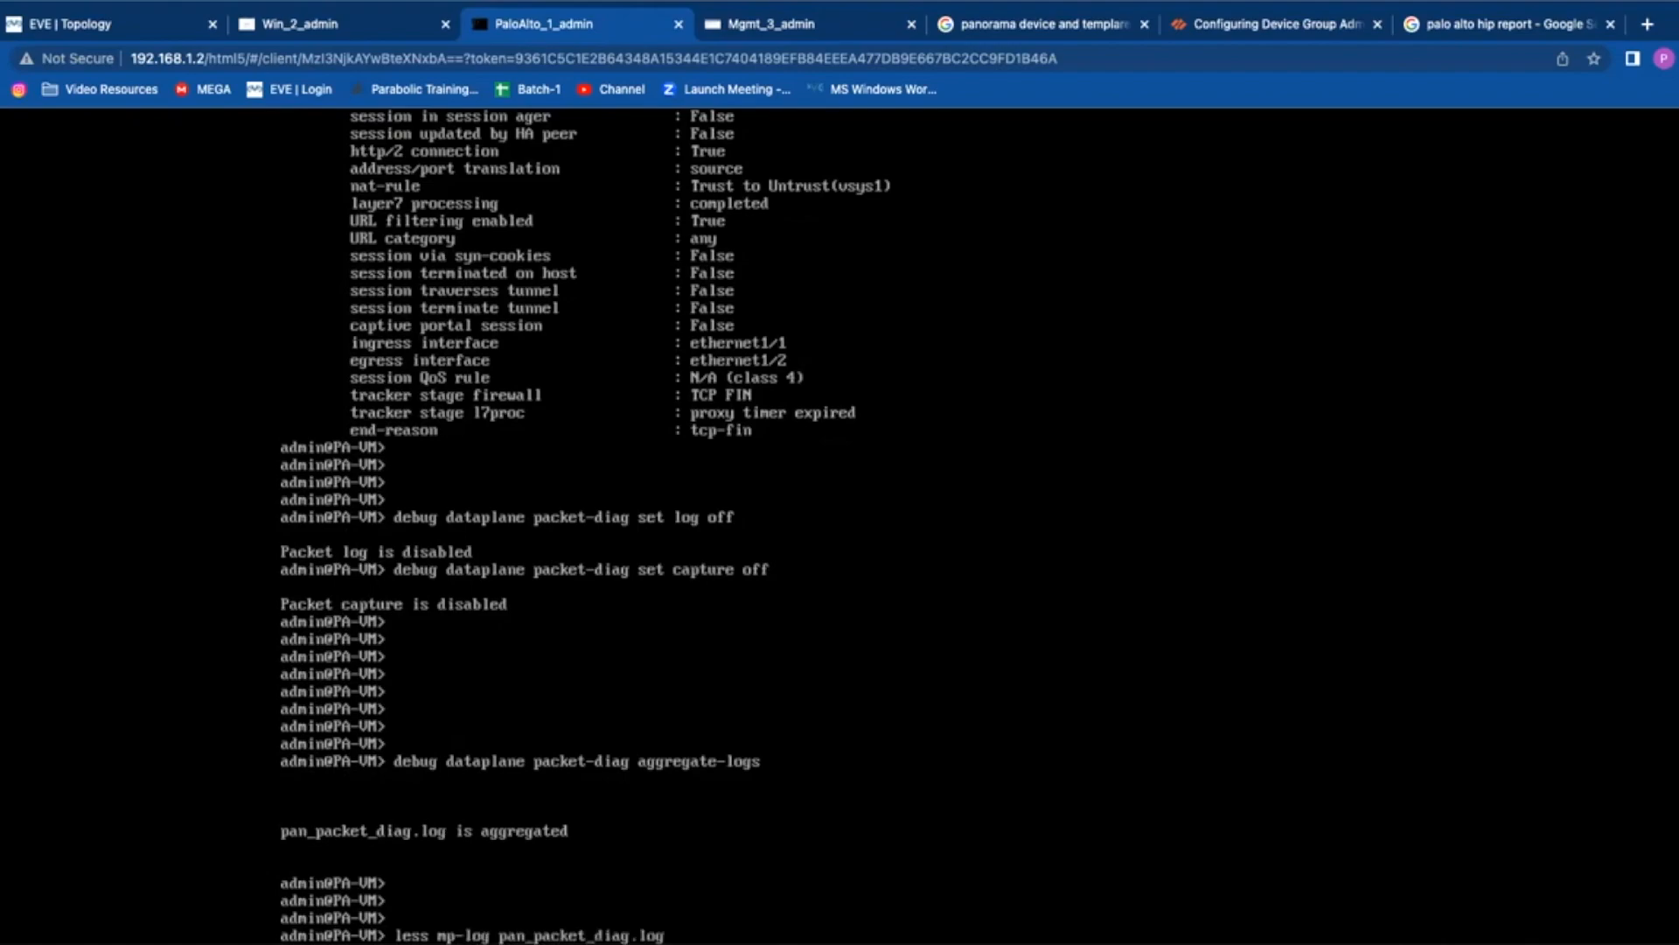
{"action": "key", "text": "Return"}
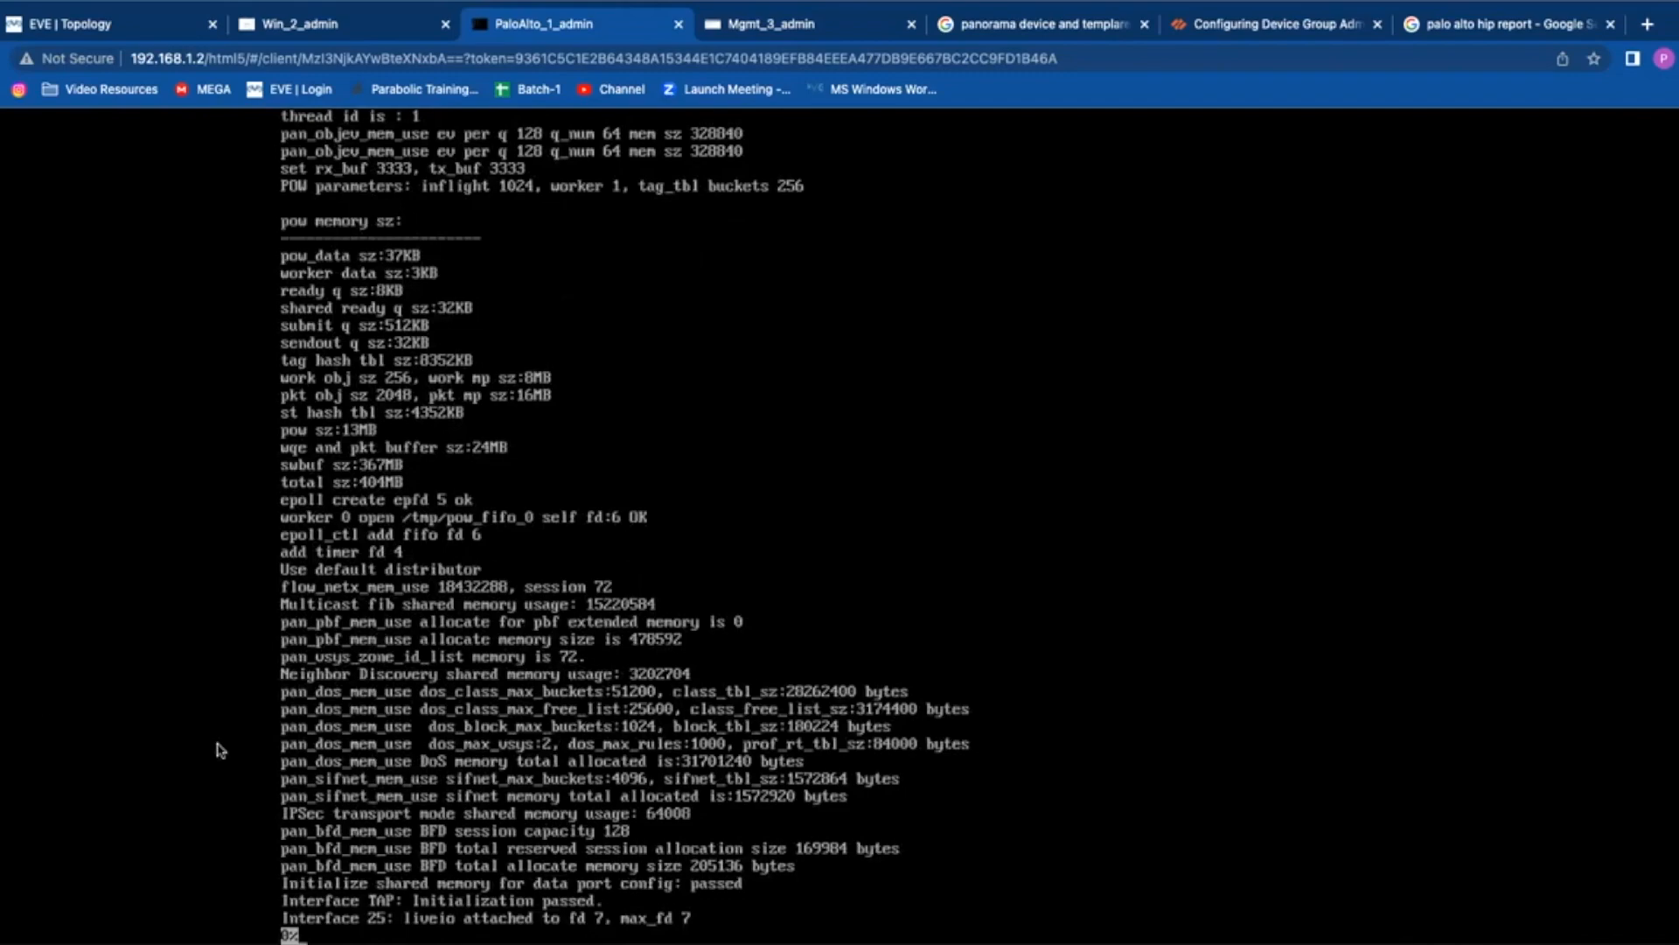
Step: Download the rx and tx capture files from the Packet Capture page
{"action": "left_click", "coordinate": [761, 33]}
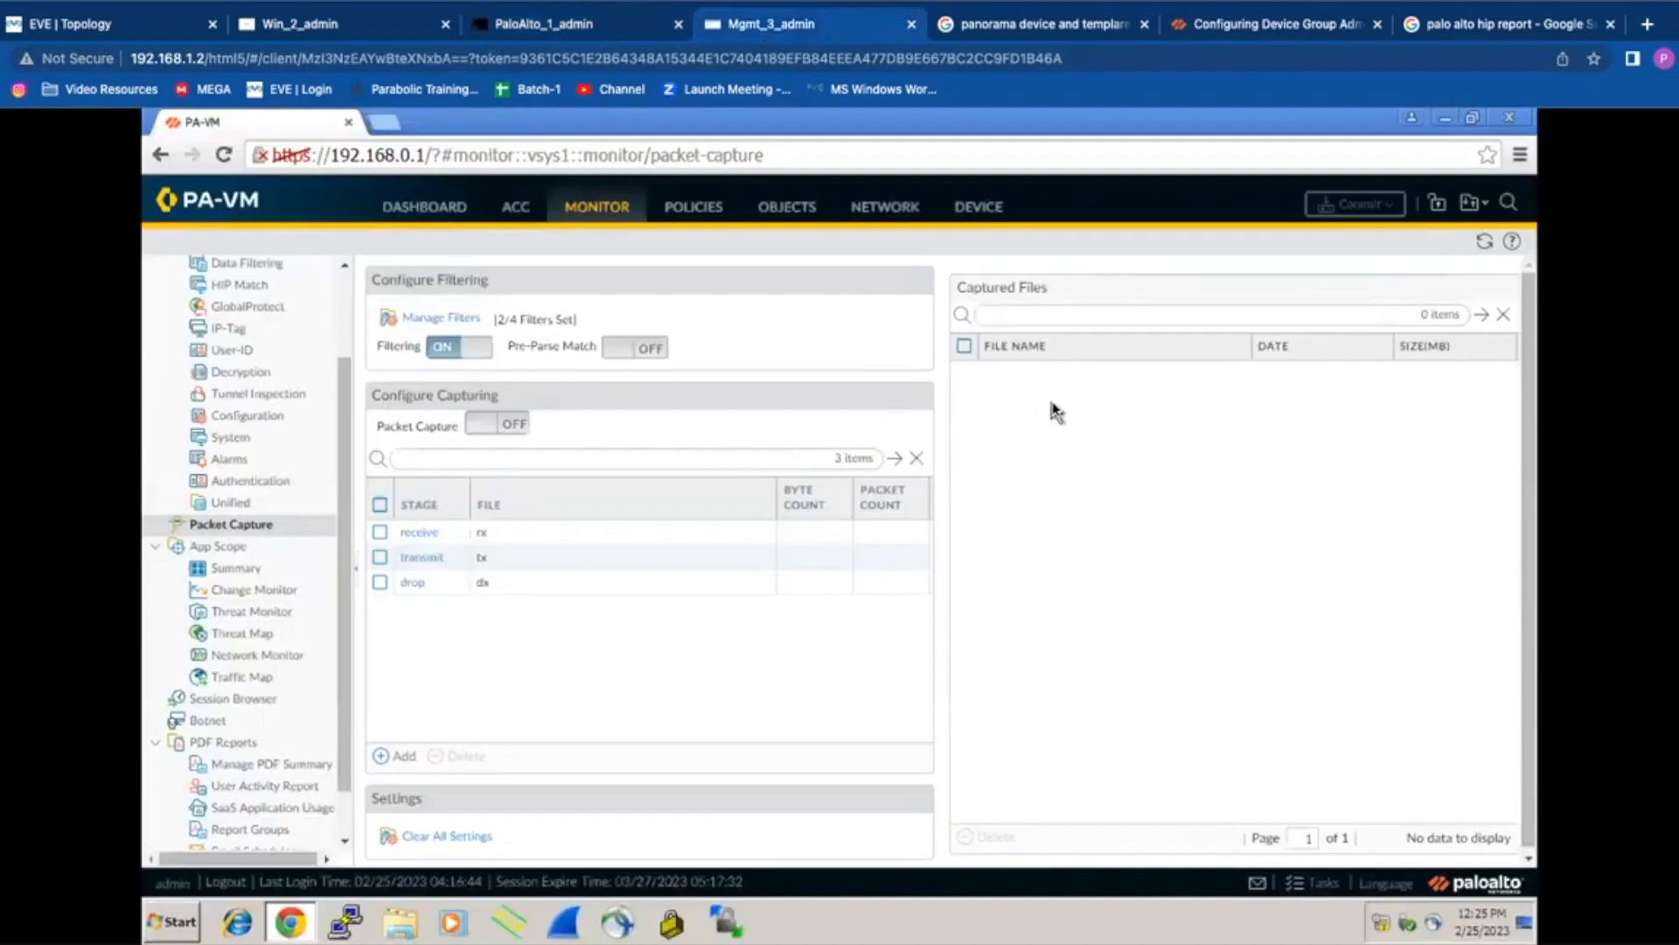
{"action": "left_click", "coordinate": [989, 376]}
{"action": "left_click", "coordinate": [994, 401]}
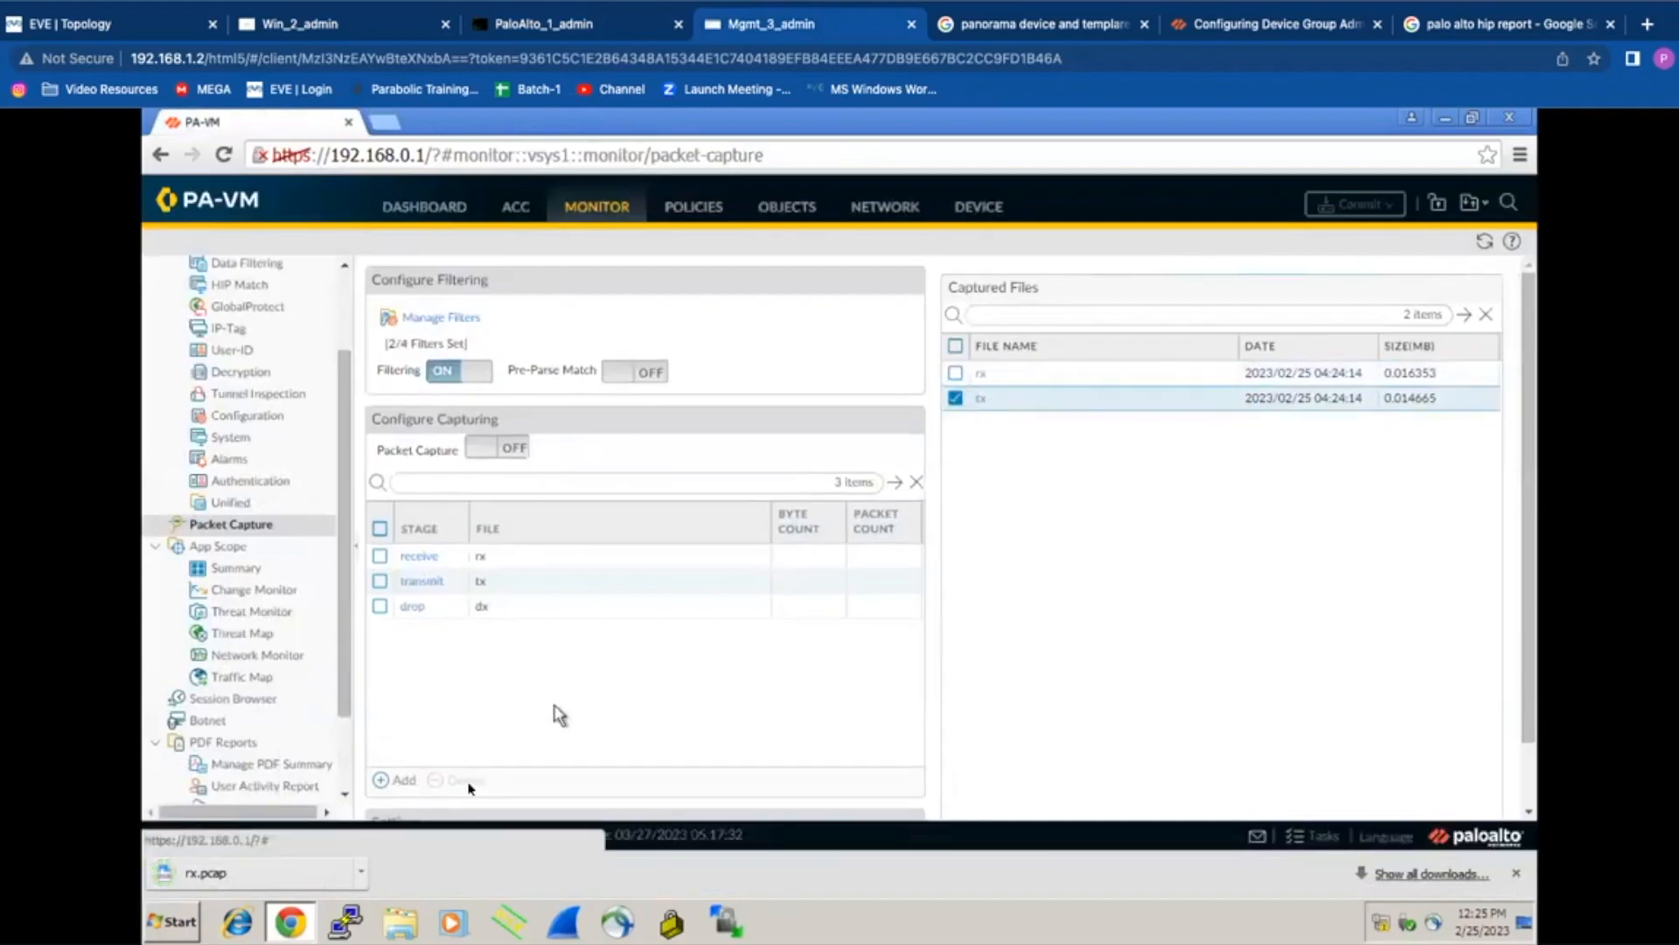
{"action": "left_click", "coordinate": [982, 399]}
Step: Open the tx and rx captures in Wireshark, arranging the windows side by side
{"action": "left_click", "coordinate": [267, 872]}
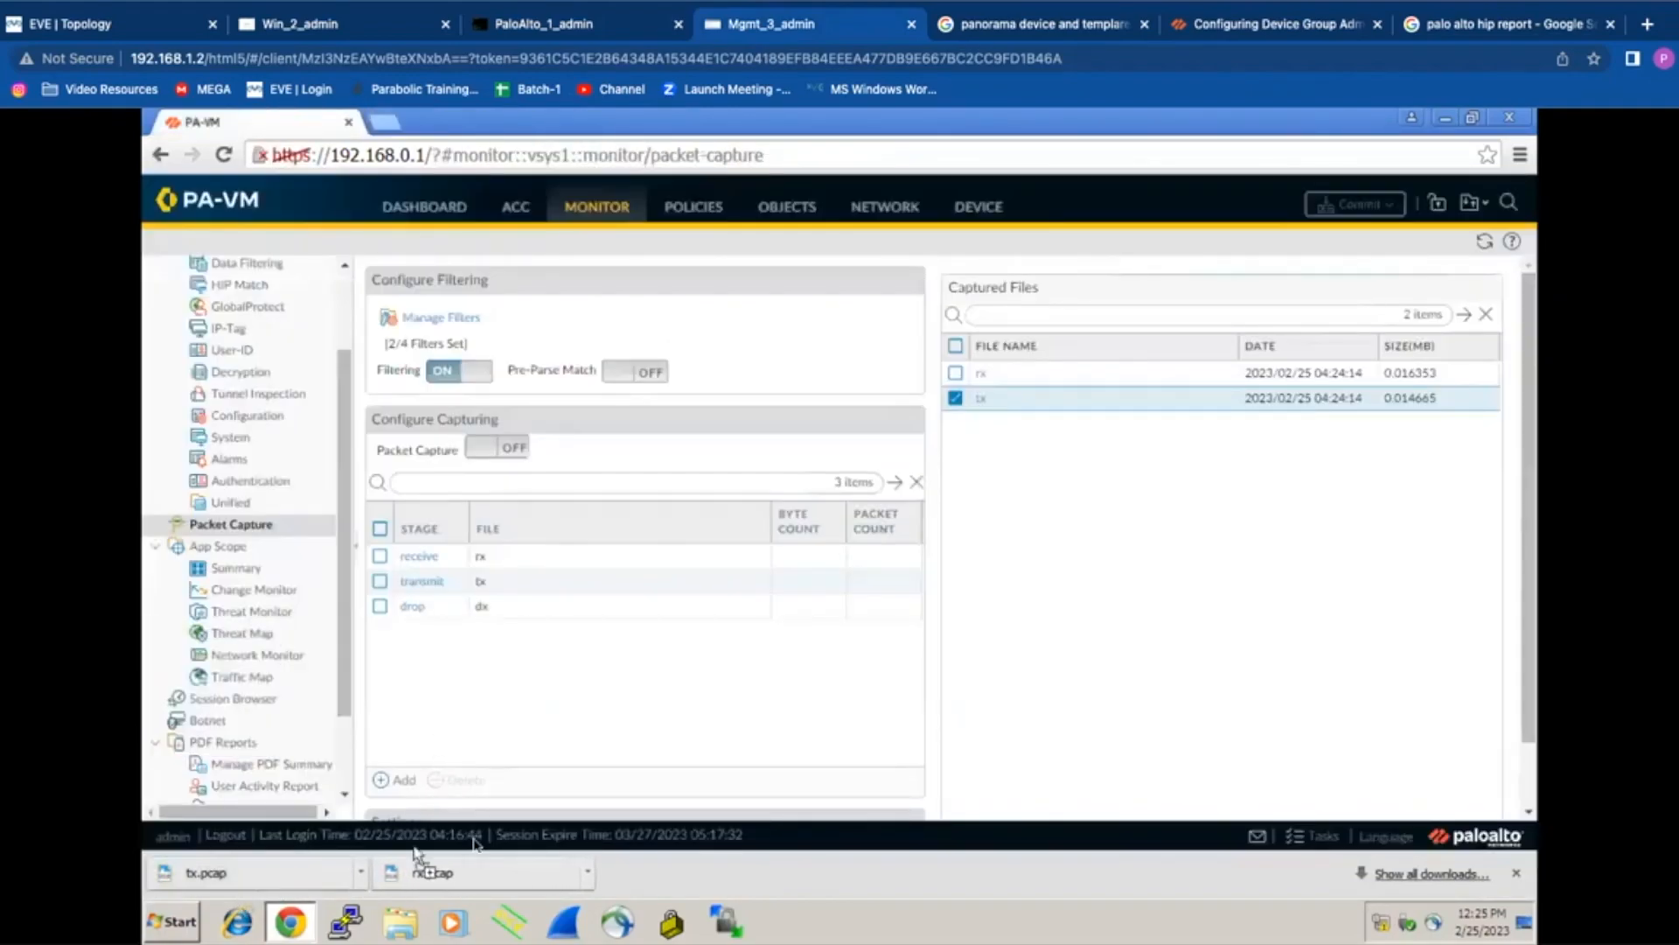
{"action": "left_click", "coordinate": [619, 872]}
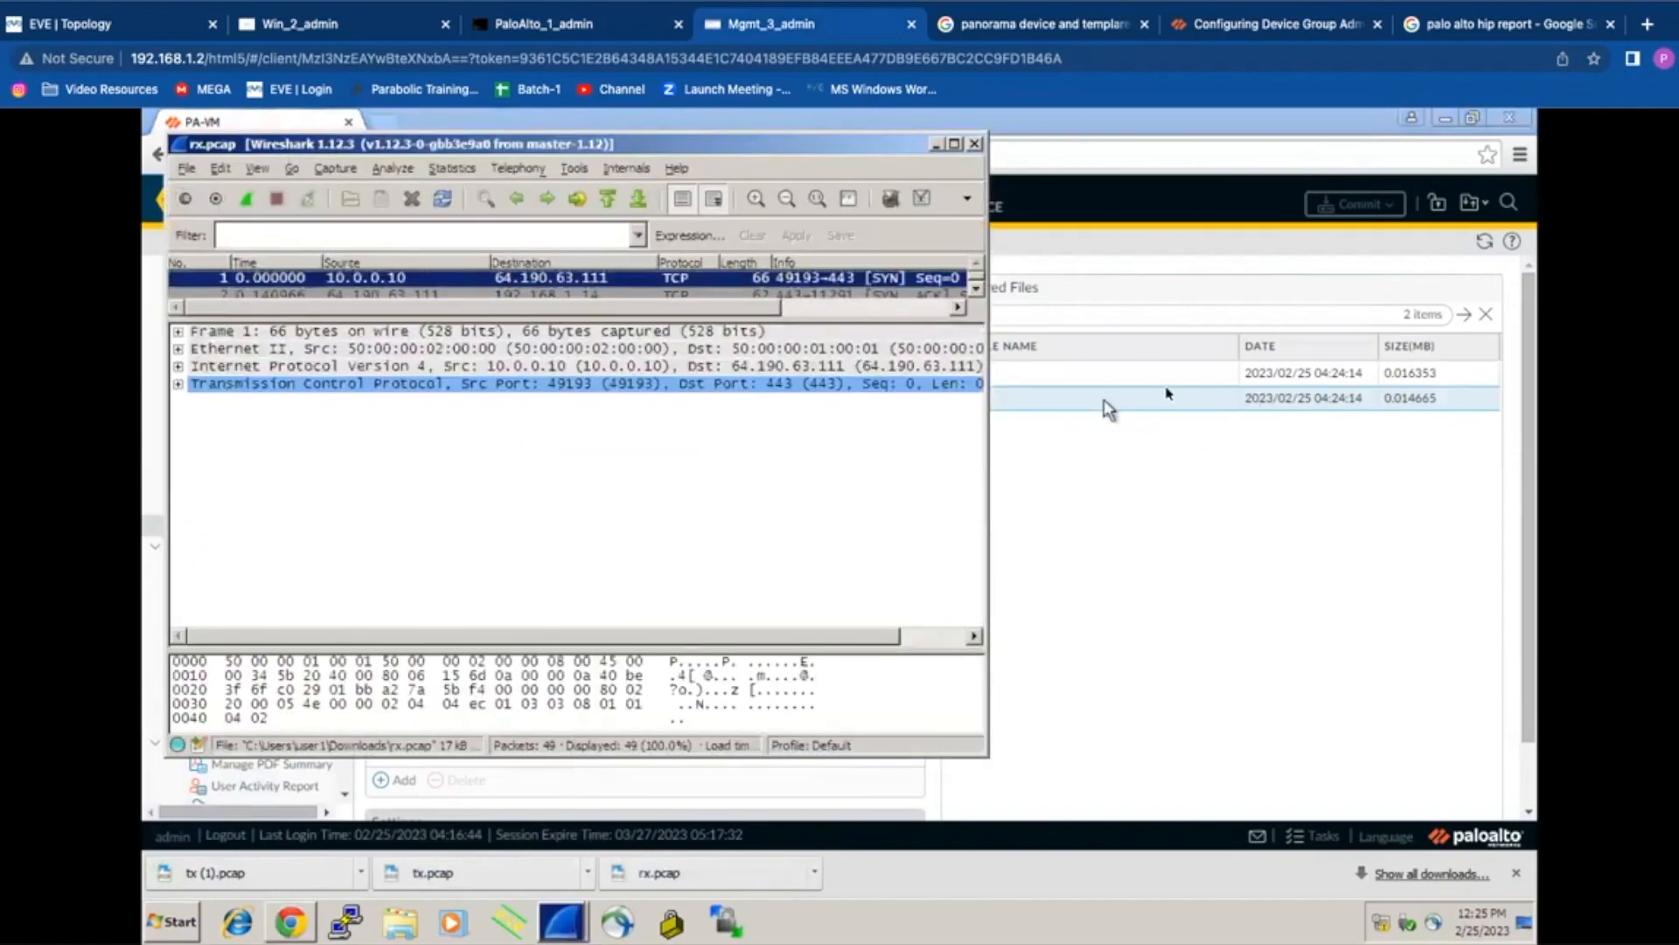
{"action": "left_click_drag", "start_coordinate": [738, 145], "coordinate": [844, 553]}
{"action": "left_click", "coordinate": [1155, 492]}
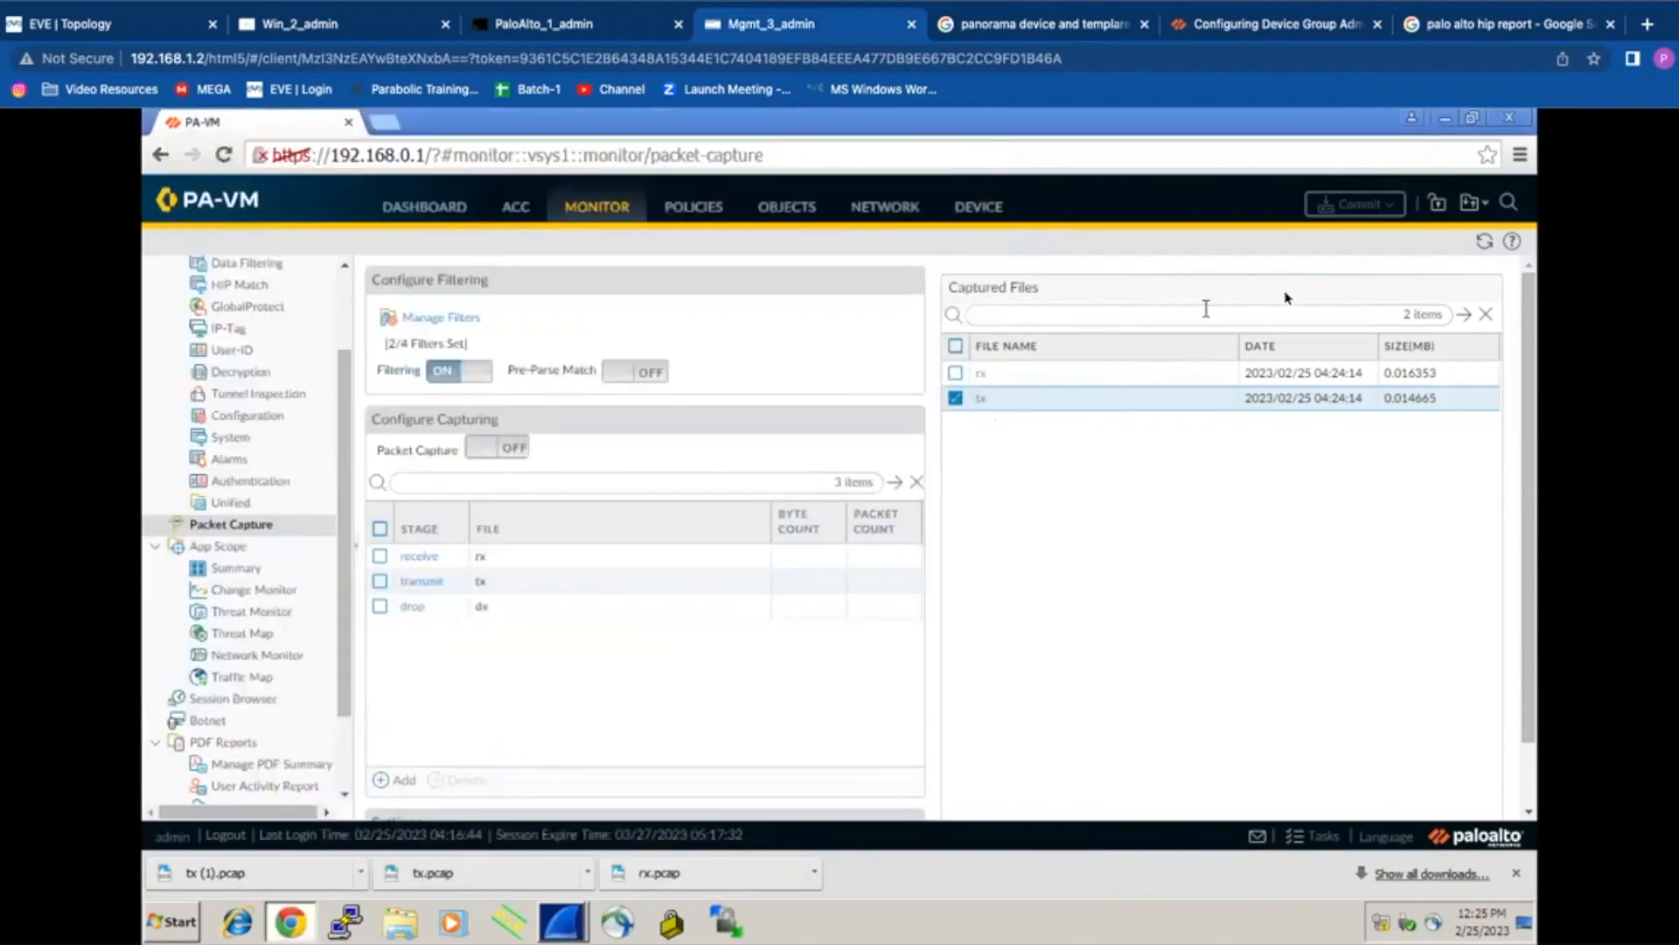
Step: Refresh the captured files list and bring the tx.pcap Wireshark window forward
{"action": "left_click", "coordinate": [1484, 241]}
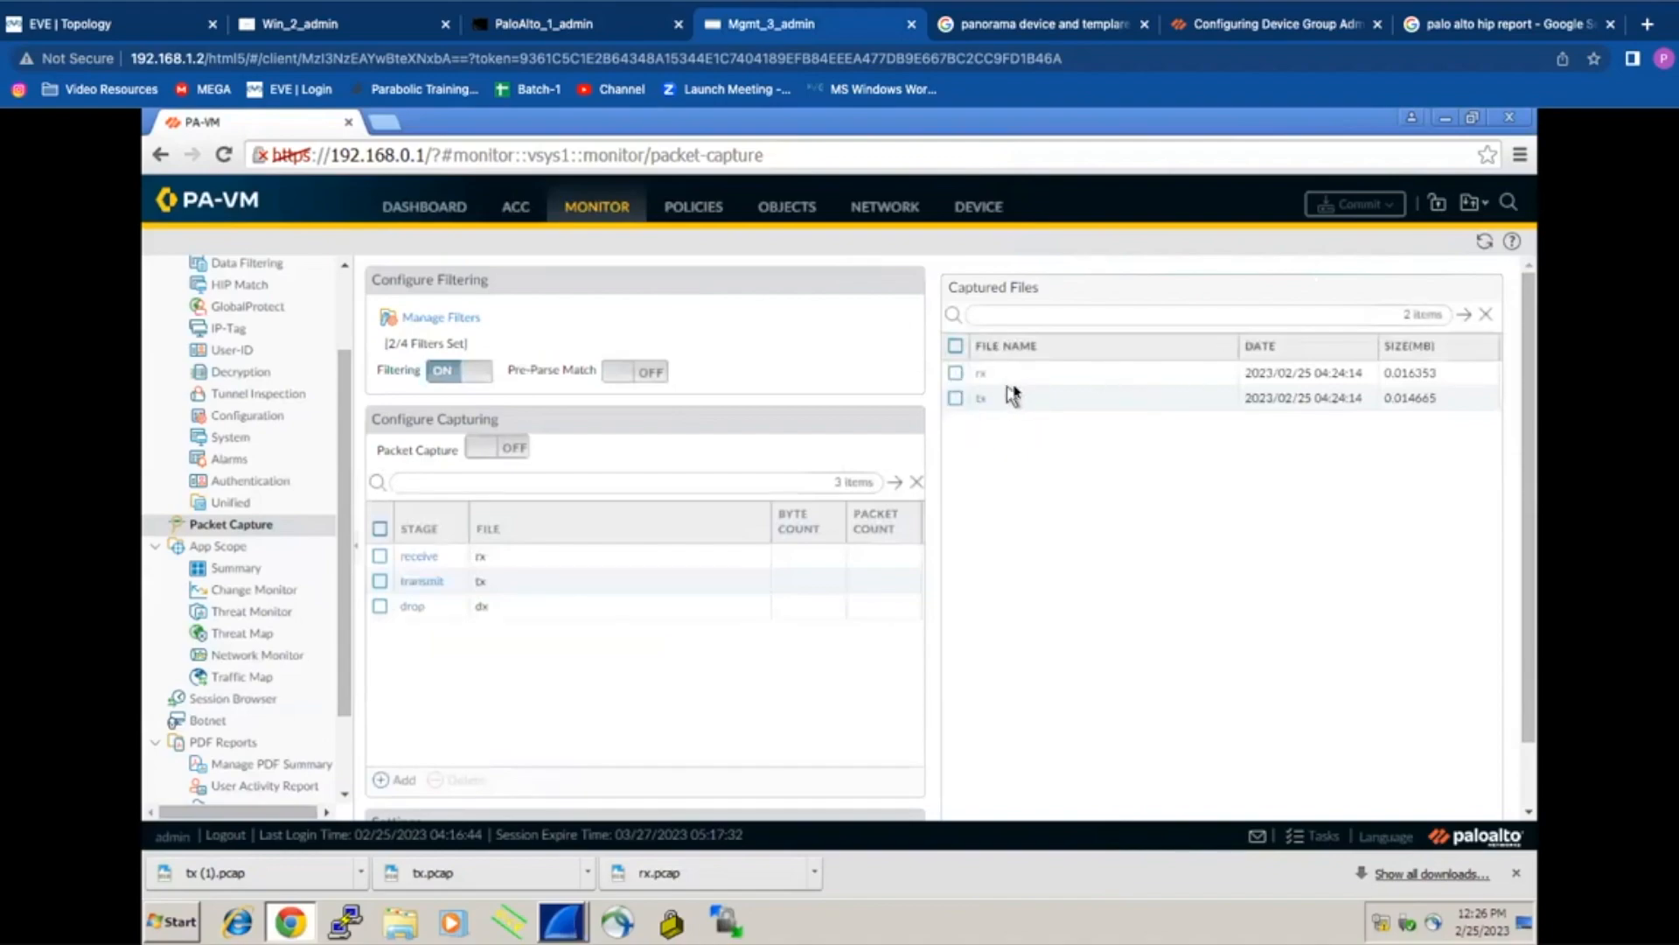
{"action": "left_click", "coordinate": [1485, 242]}
{"action": "left_click", "coordinate": [1484, 241]}
{"action": "left_click", "coordinate": [561, 921]}
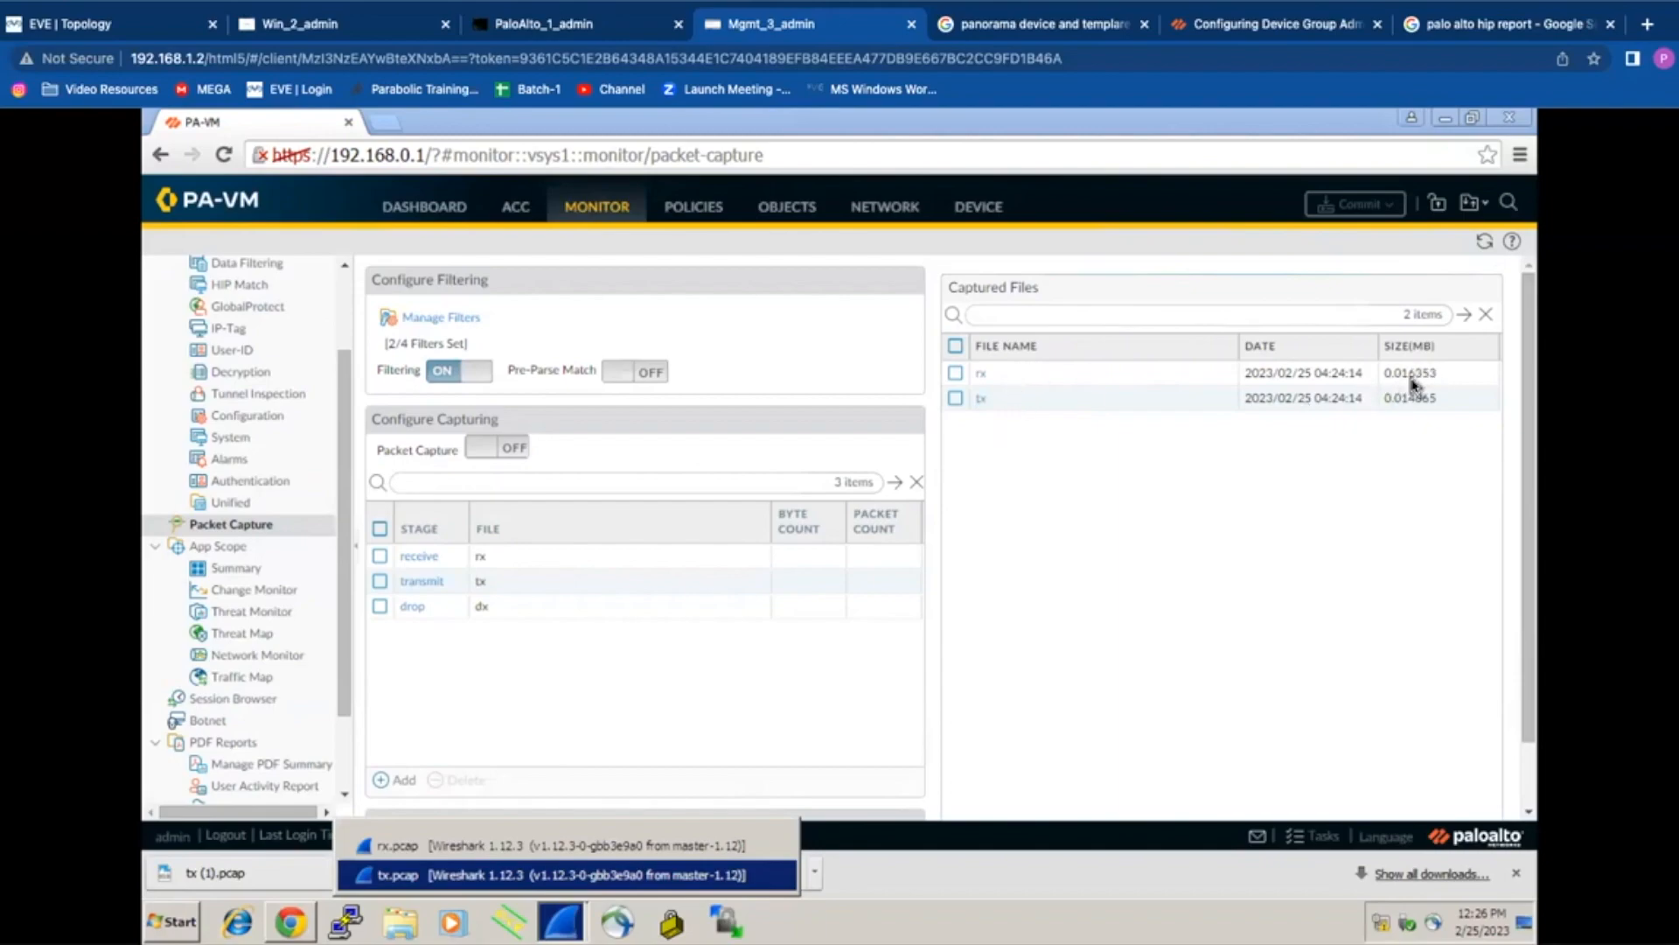
{"action": "left_click", "coordinate": [1484, 242]}
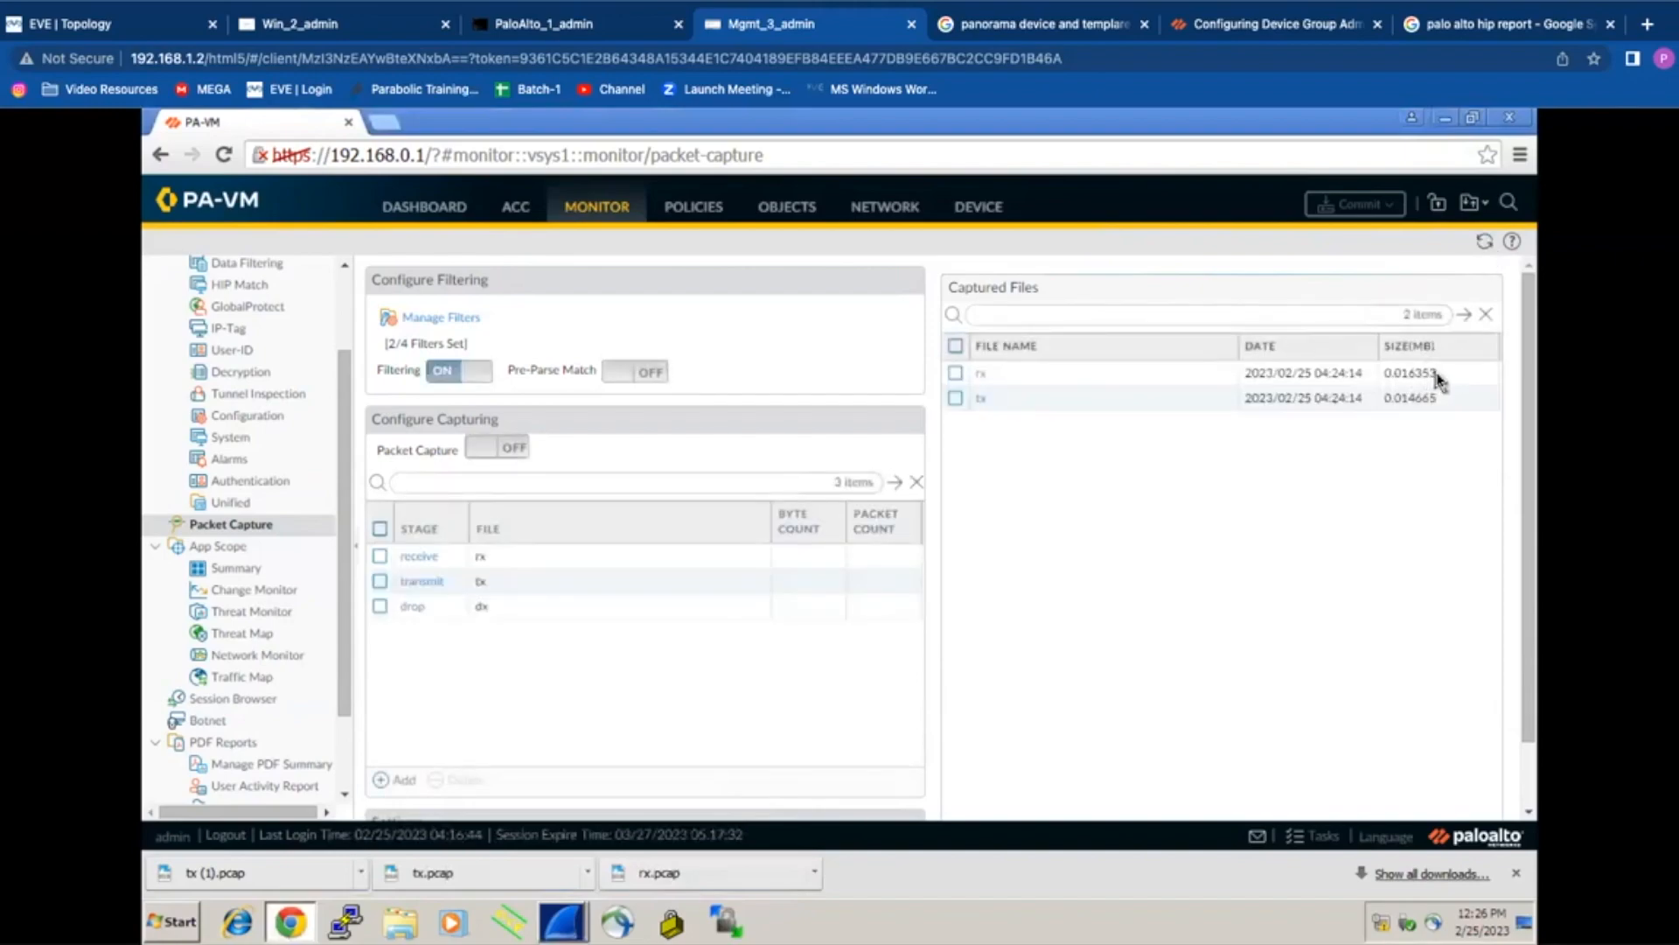
{"action": "left_click", "coordinate": [562, 923]}
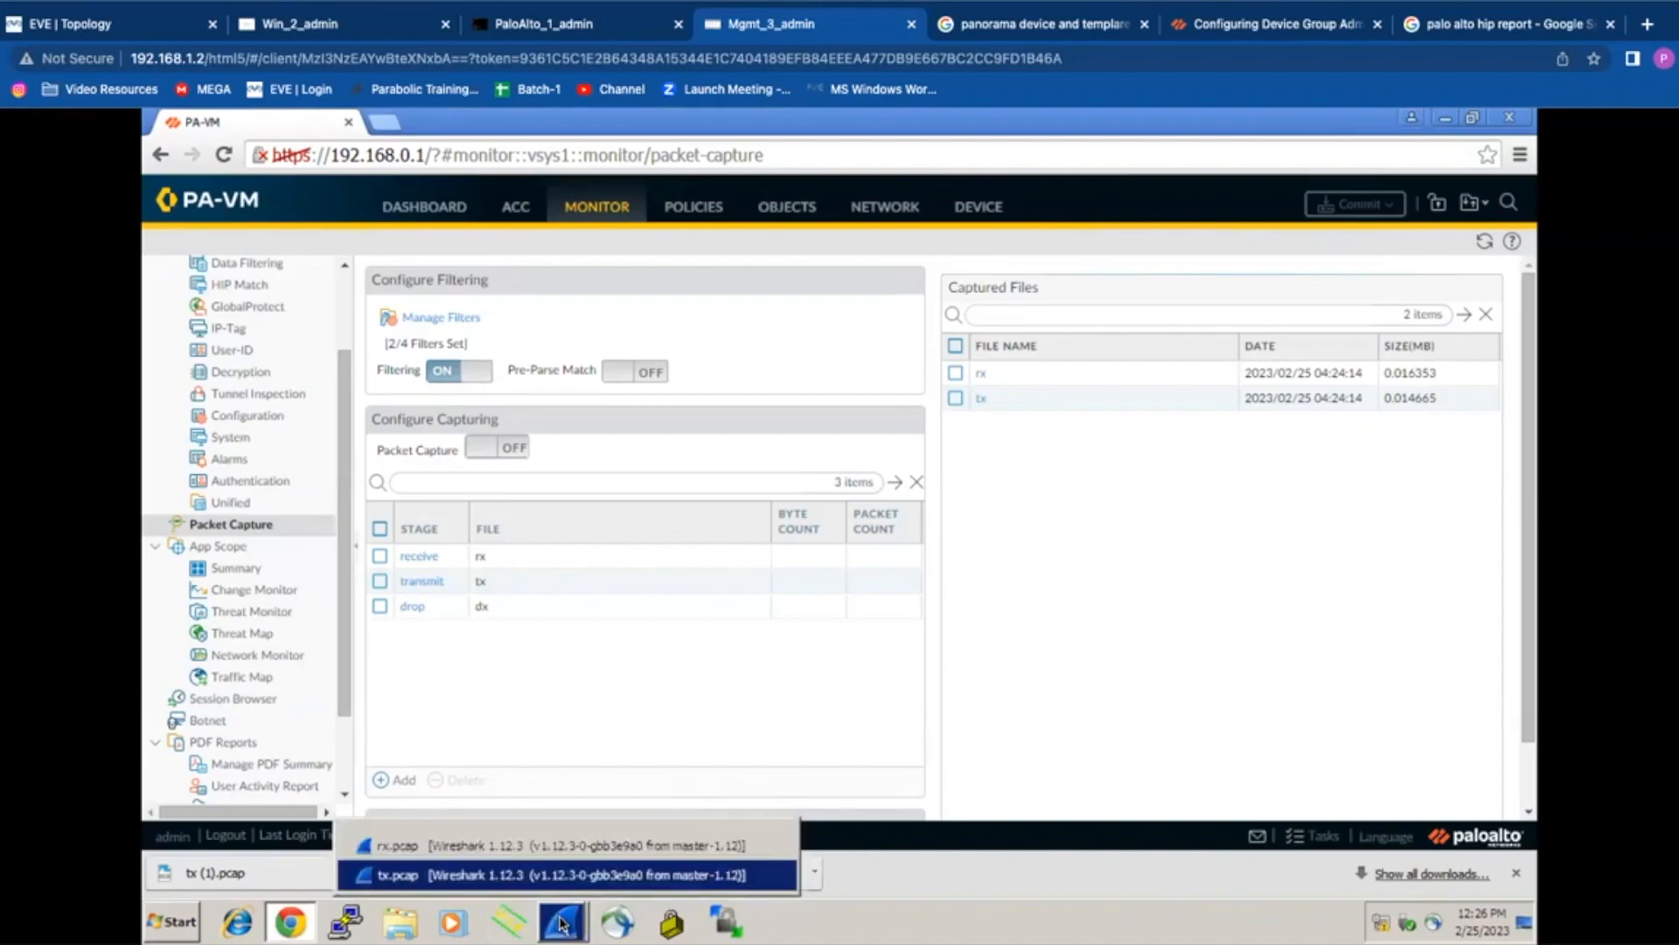
{"action": "left_click", "coordinate": [1172, 487]}
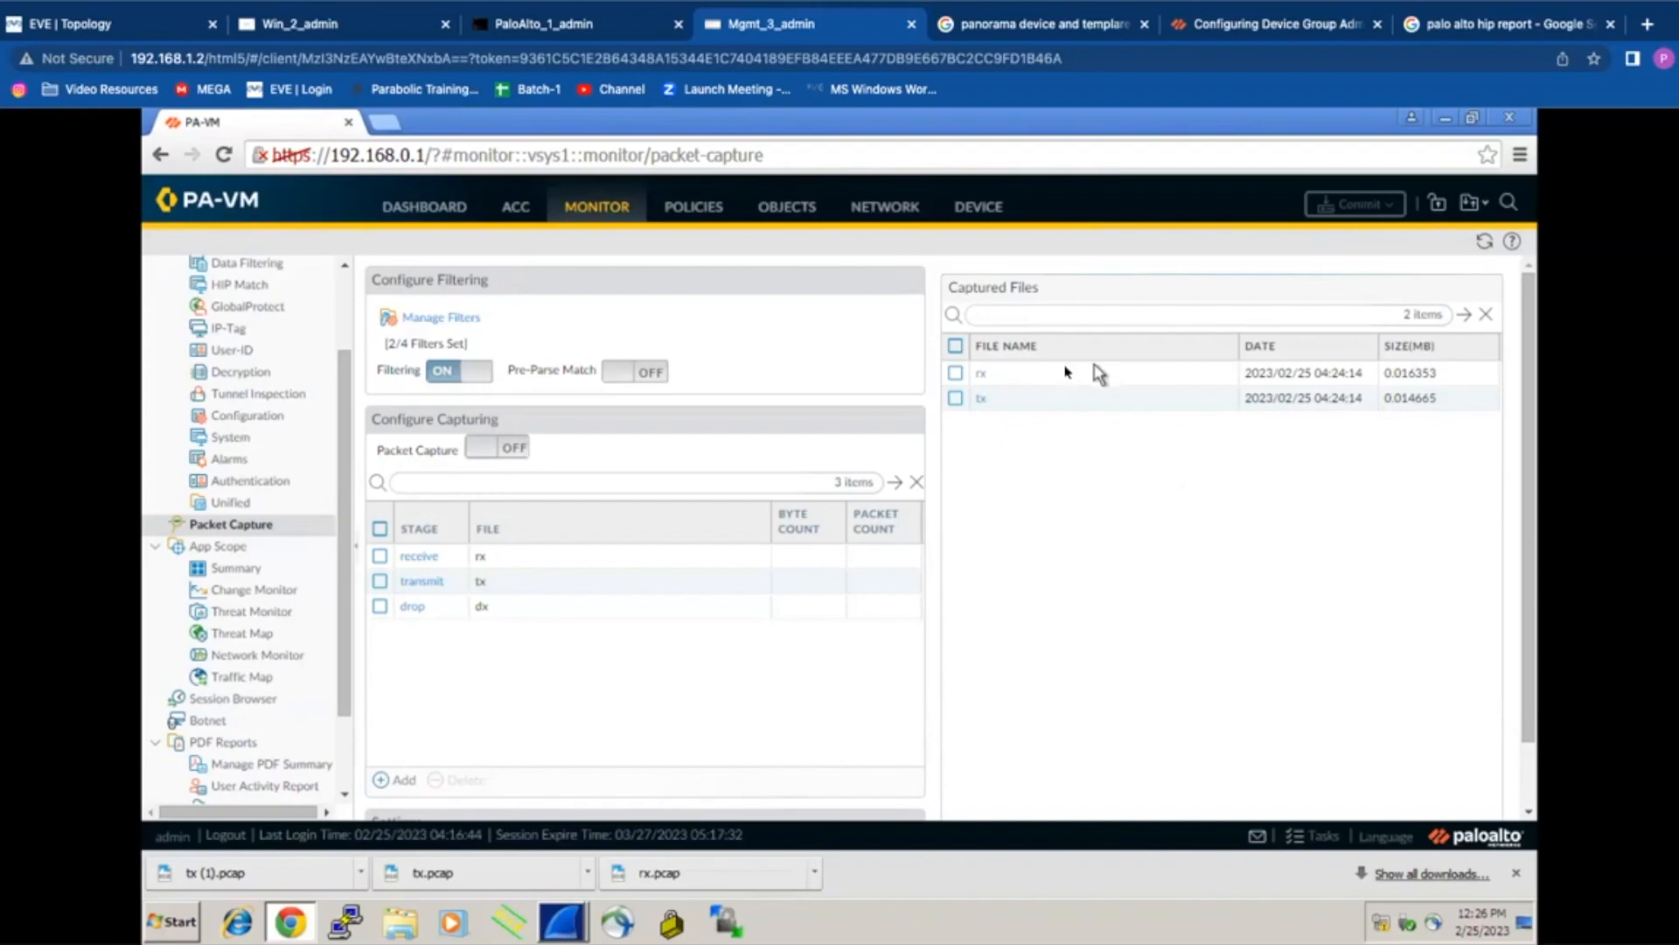
{"action": "left_click", "coordinate": [563, 923]}
Step: Enlarge the packet lists of tx.pcap and the maximized rx.pcap window to show more packets
{"action": "left_click", "coordinate": [645, 873]}
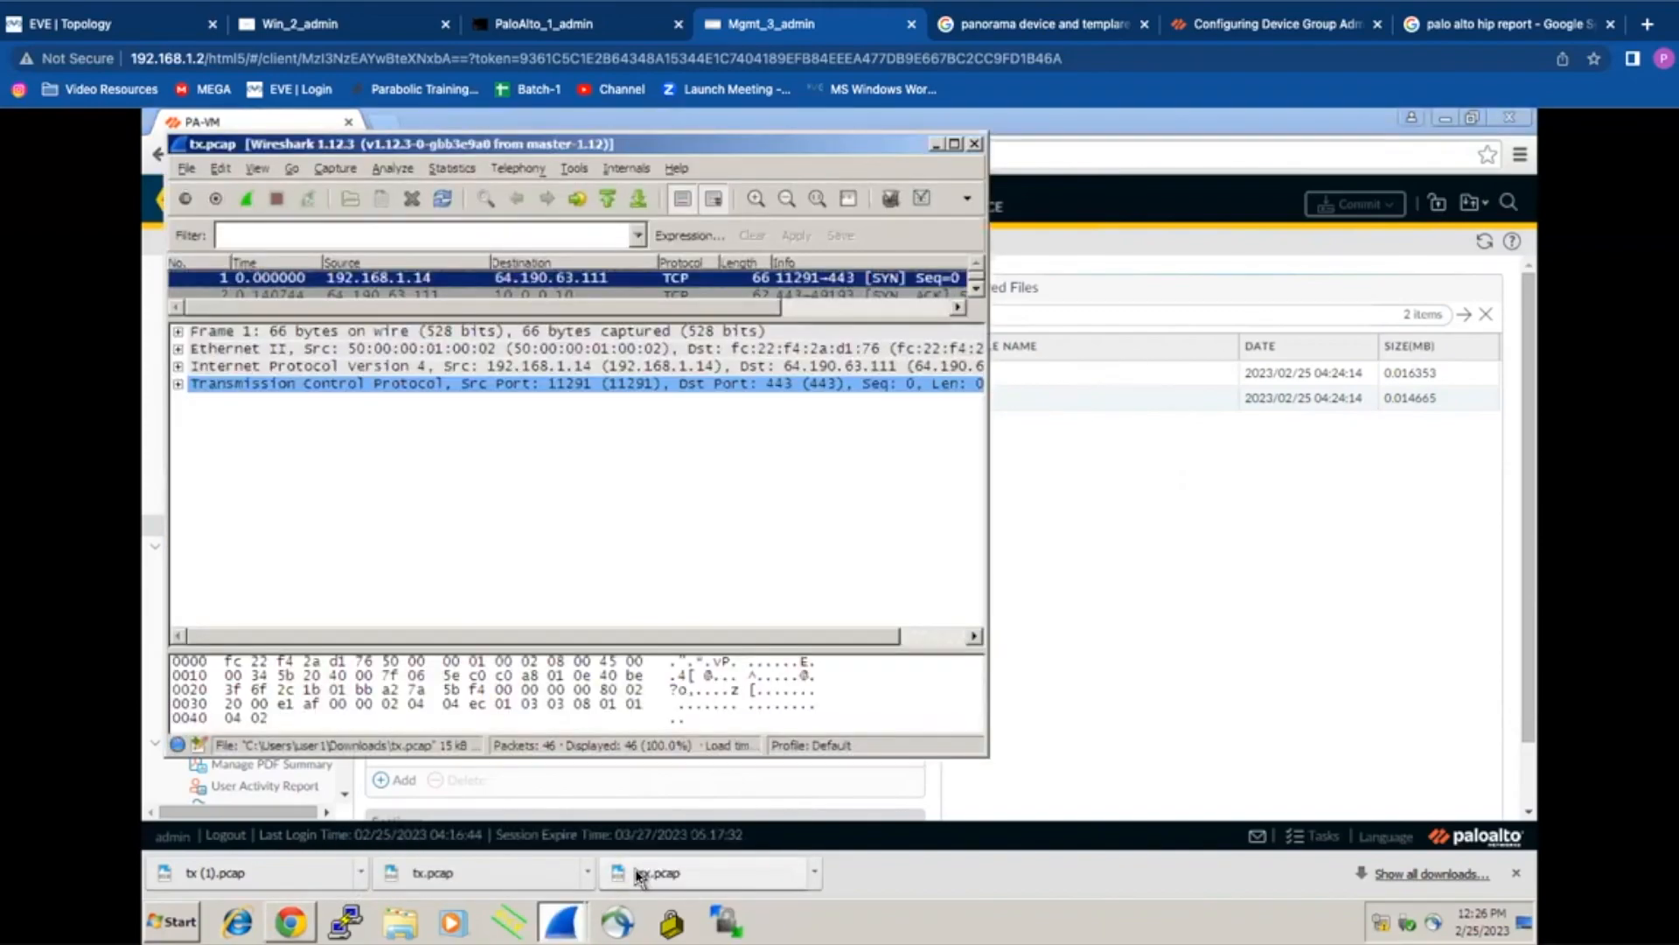
{"action": "left_click_drag", "start_coordinate": [941, 320], "coordinate": [831, 530]}
{"action": "left_click", "coordinate": [563, 922]}
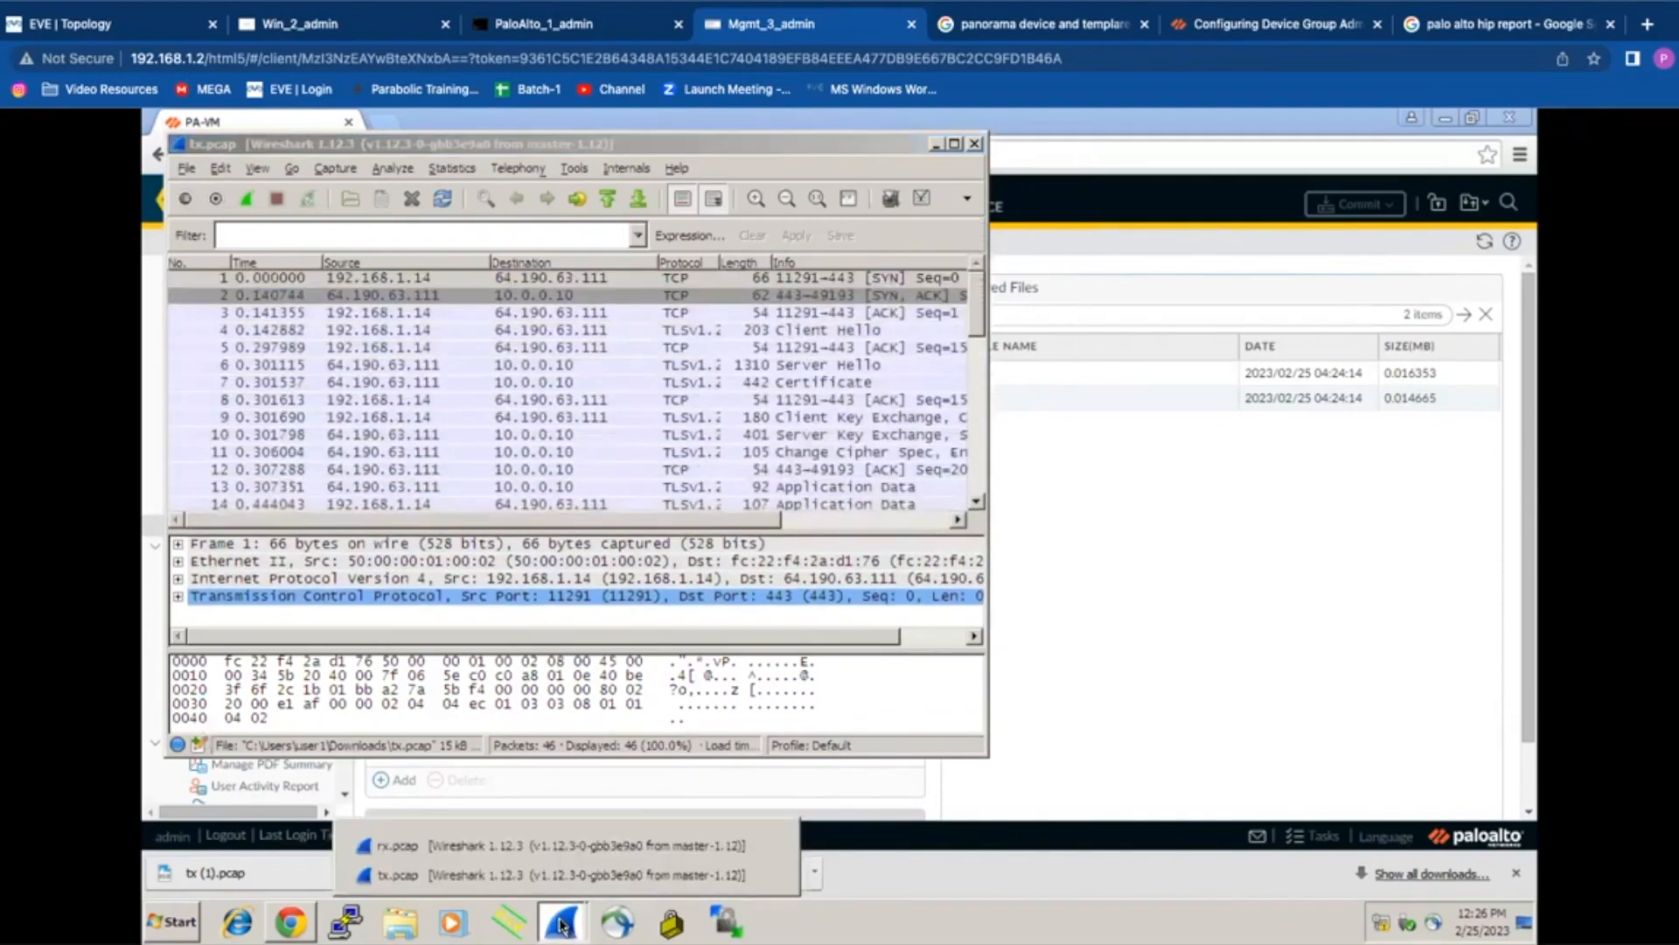
{"action": "left_click", "coordinate": [597, 847]}
{"action": "left_click_drag", "start_coordinate": [829, 547], "coordinate": [1058, 168]}
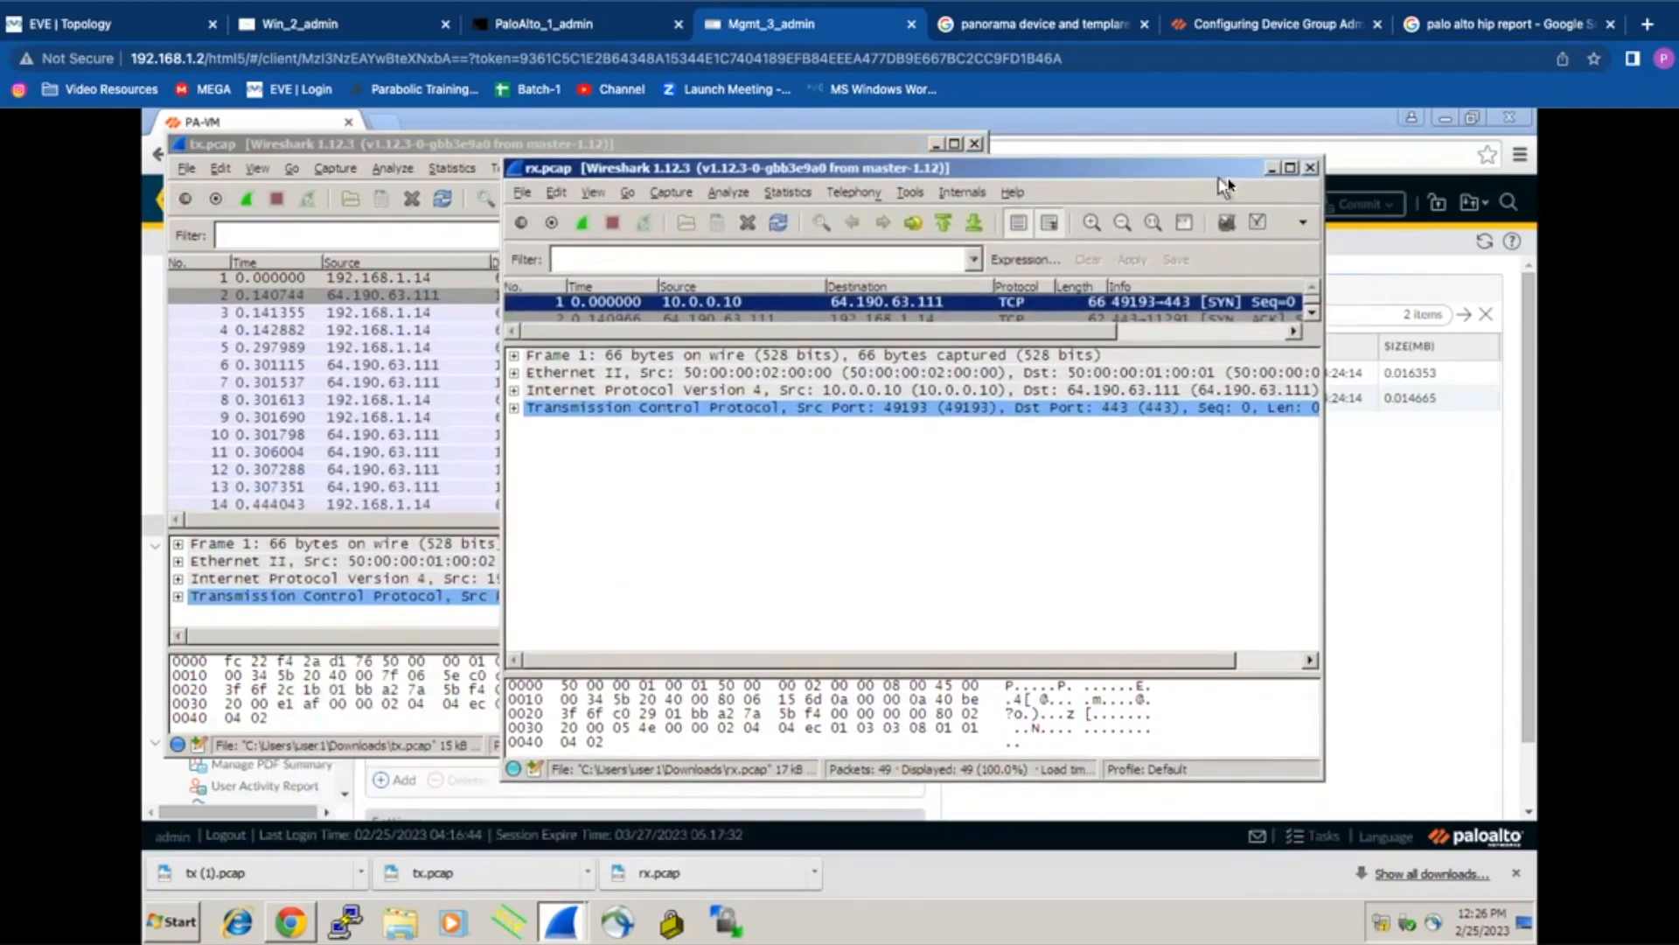
{"action": "left_click", "coordinate": [1290, 167]}
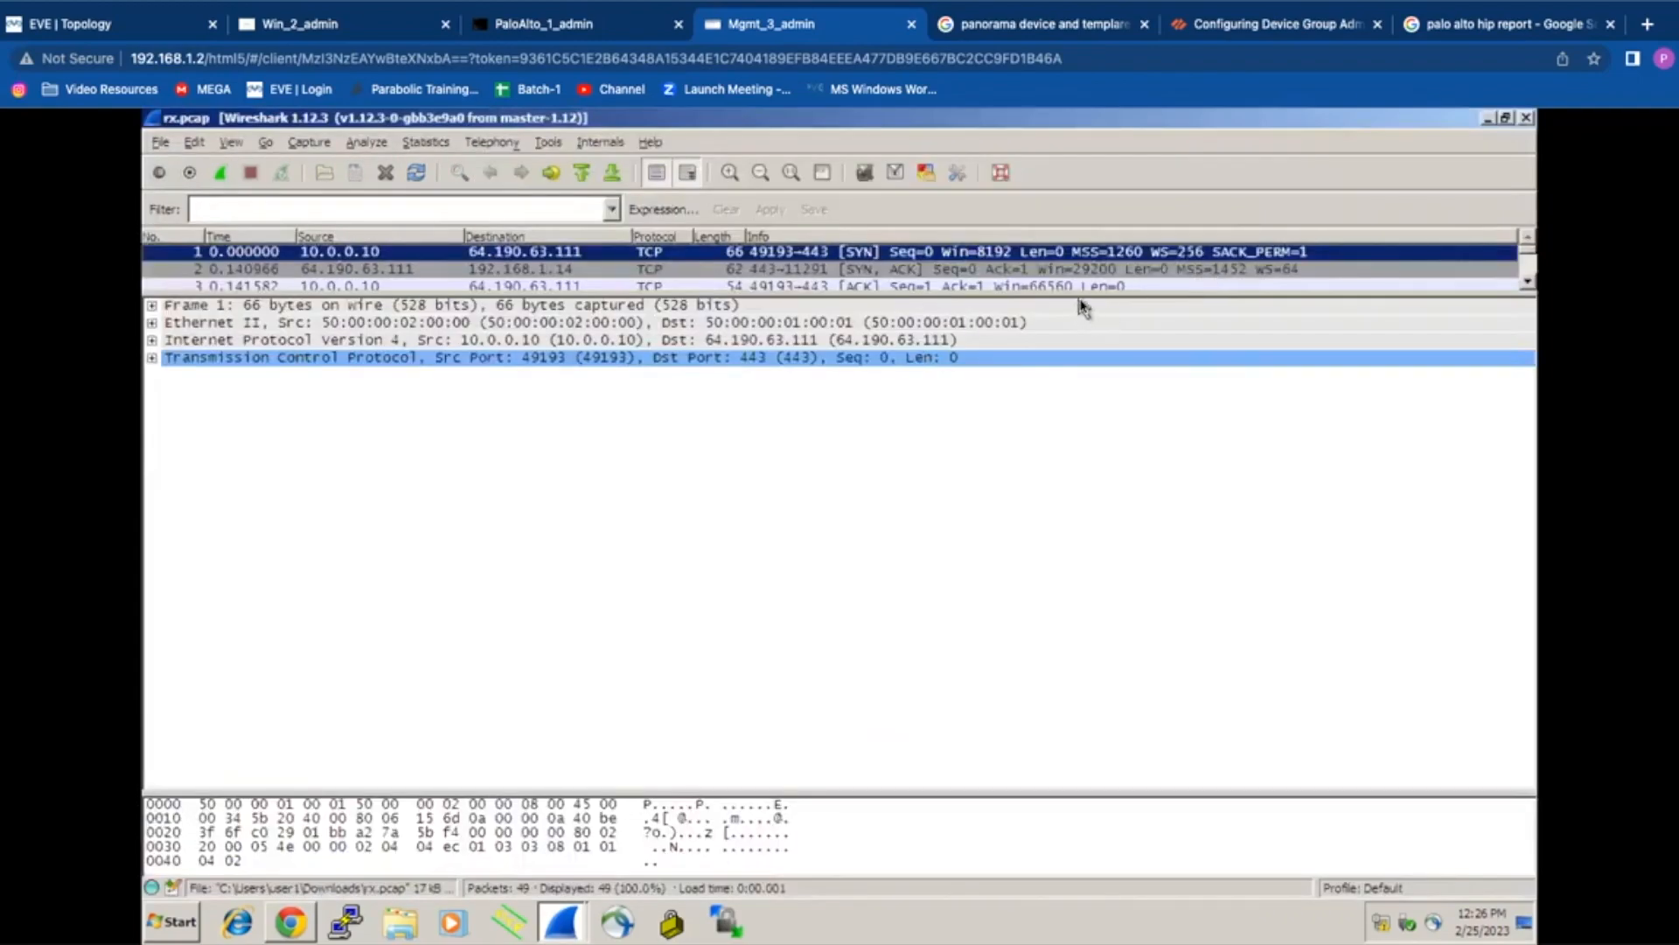
{"action": "left_click_drag", "start_coordinate": [1082, 295], "coordinate": [1043, 571]}
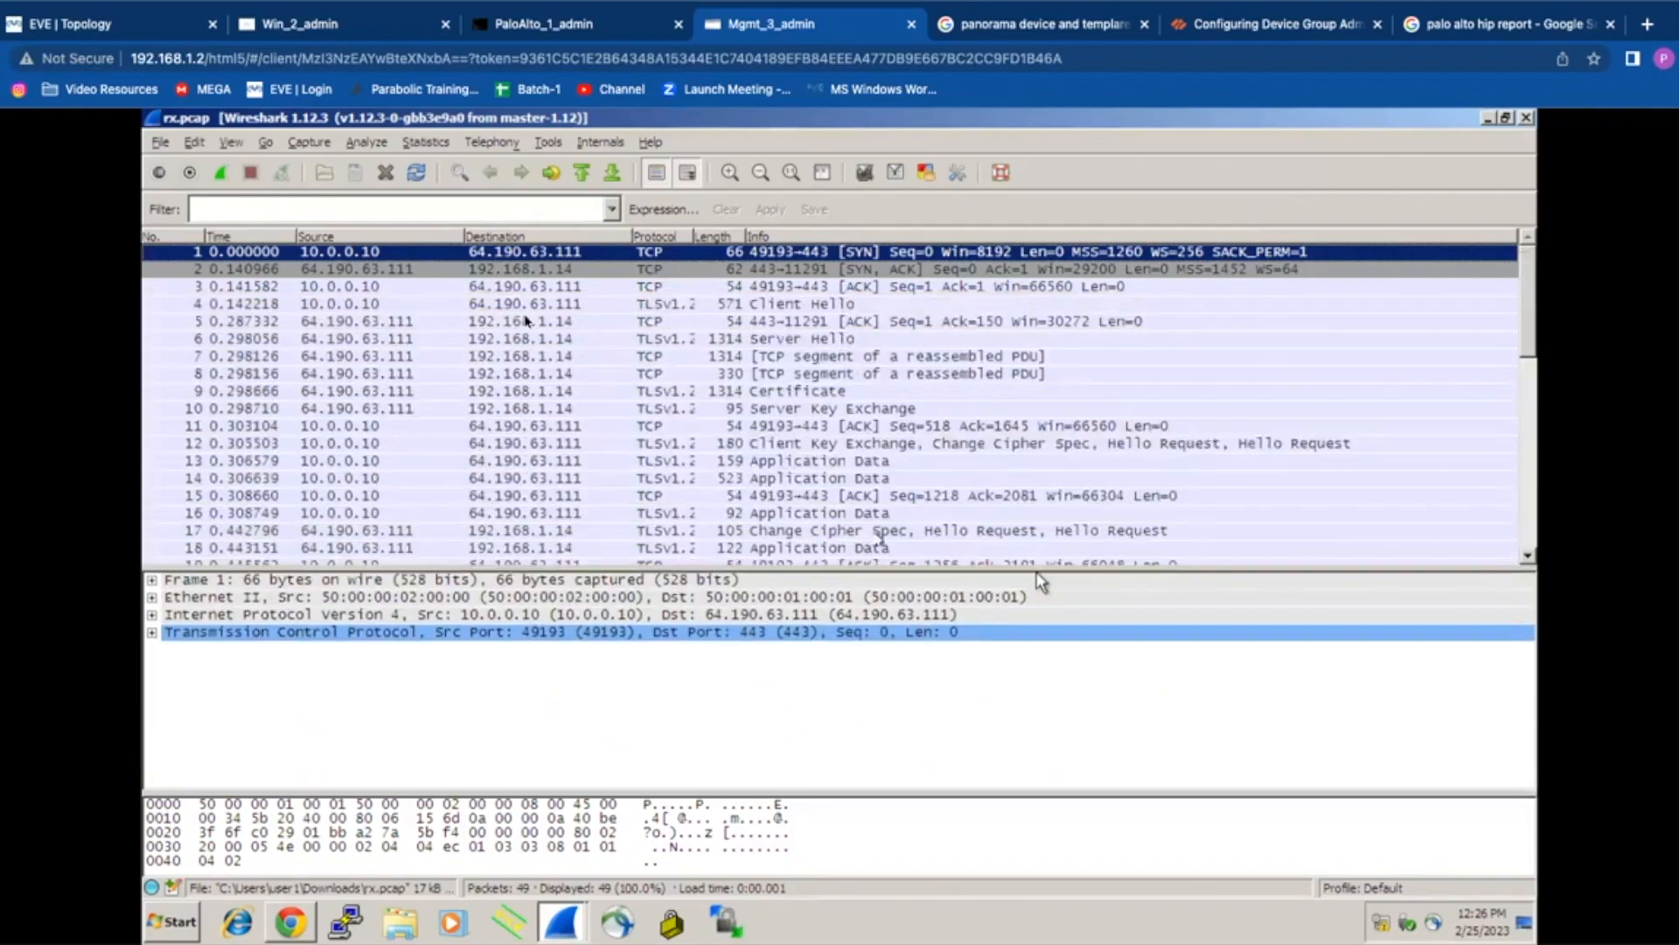
{"action": "left_click", "coordinate": [165, 143]}
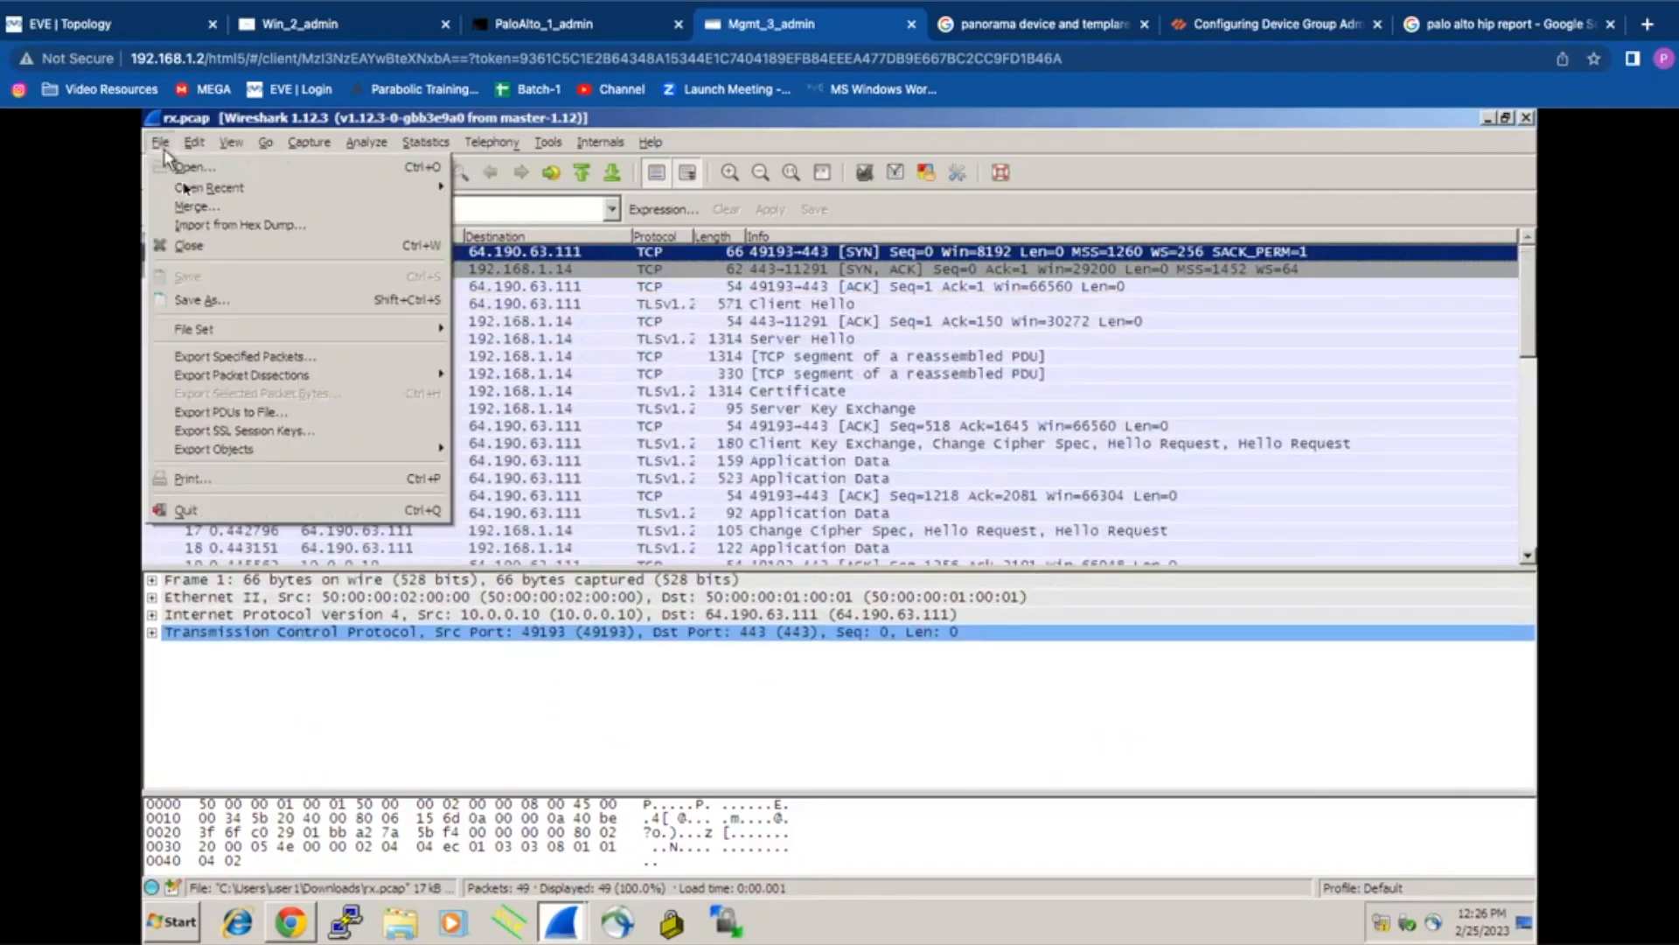
Step: Merge tx.pcap into rx.pcap and inspect the SYN and SYN-ACK frames
{"action": "left_click", "coordinate": [223, 215]}
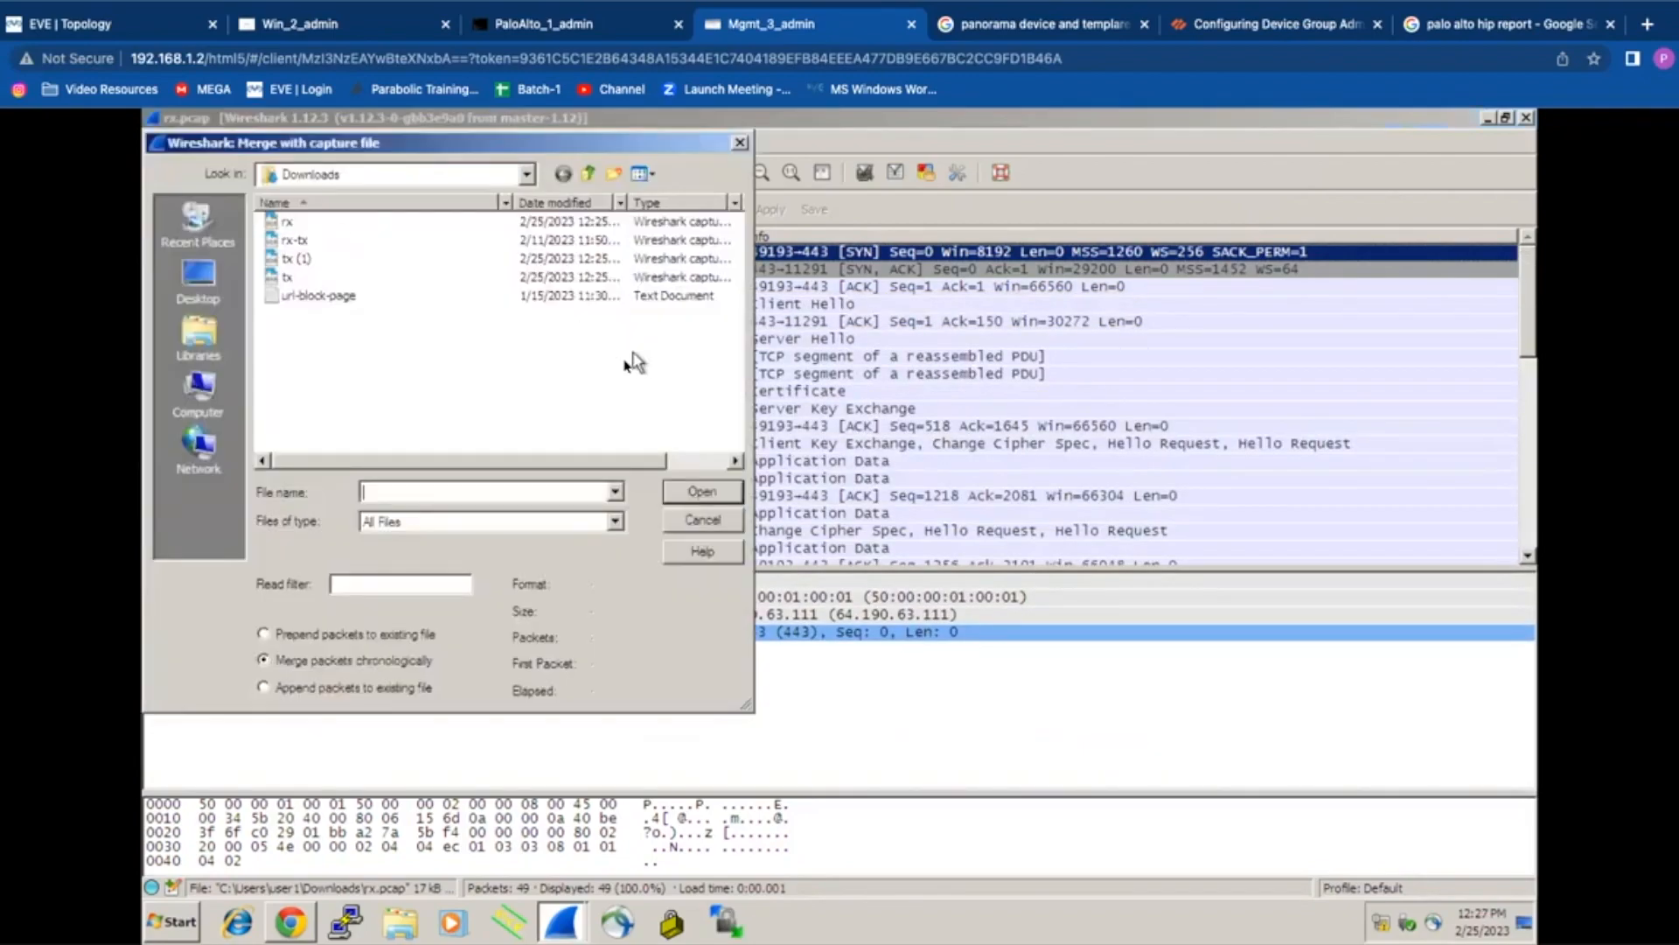
{"action": "double_click", "coordinate": [289, 278]}
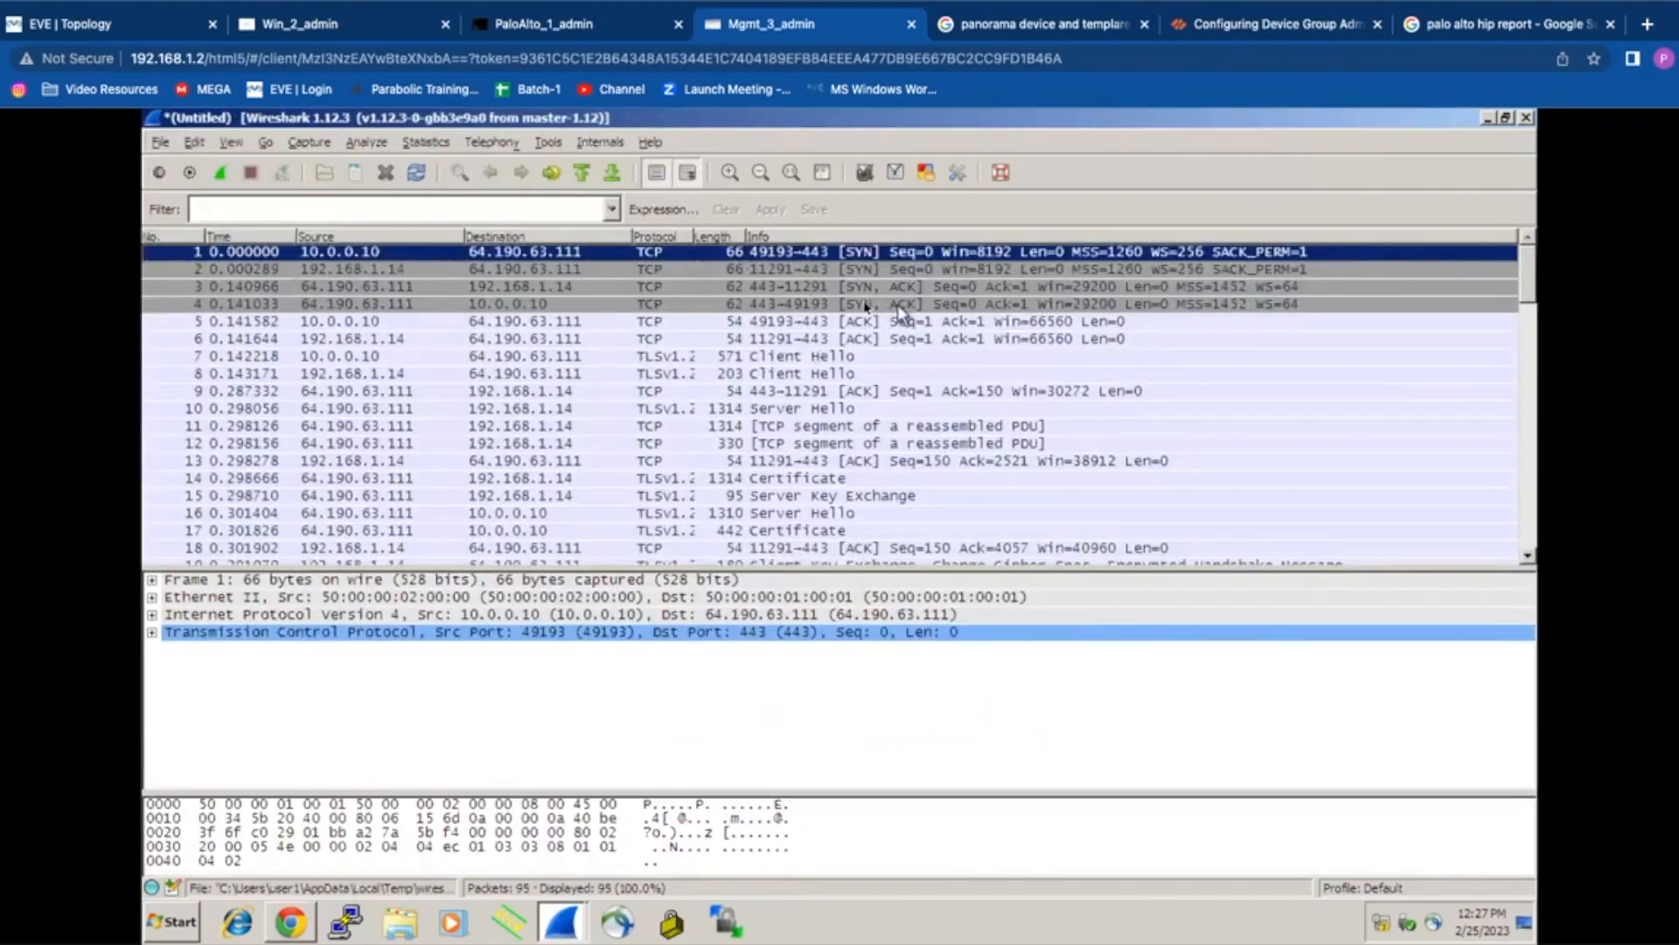
{"action": "left_click", "coordinate": [836, 271]}
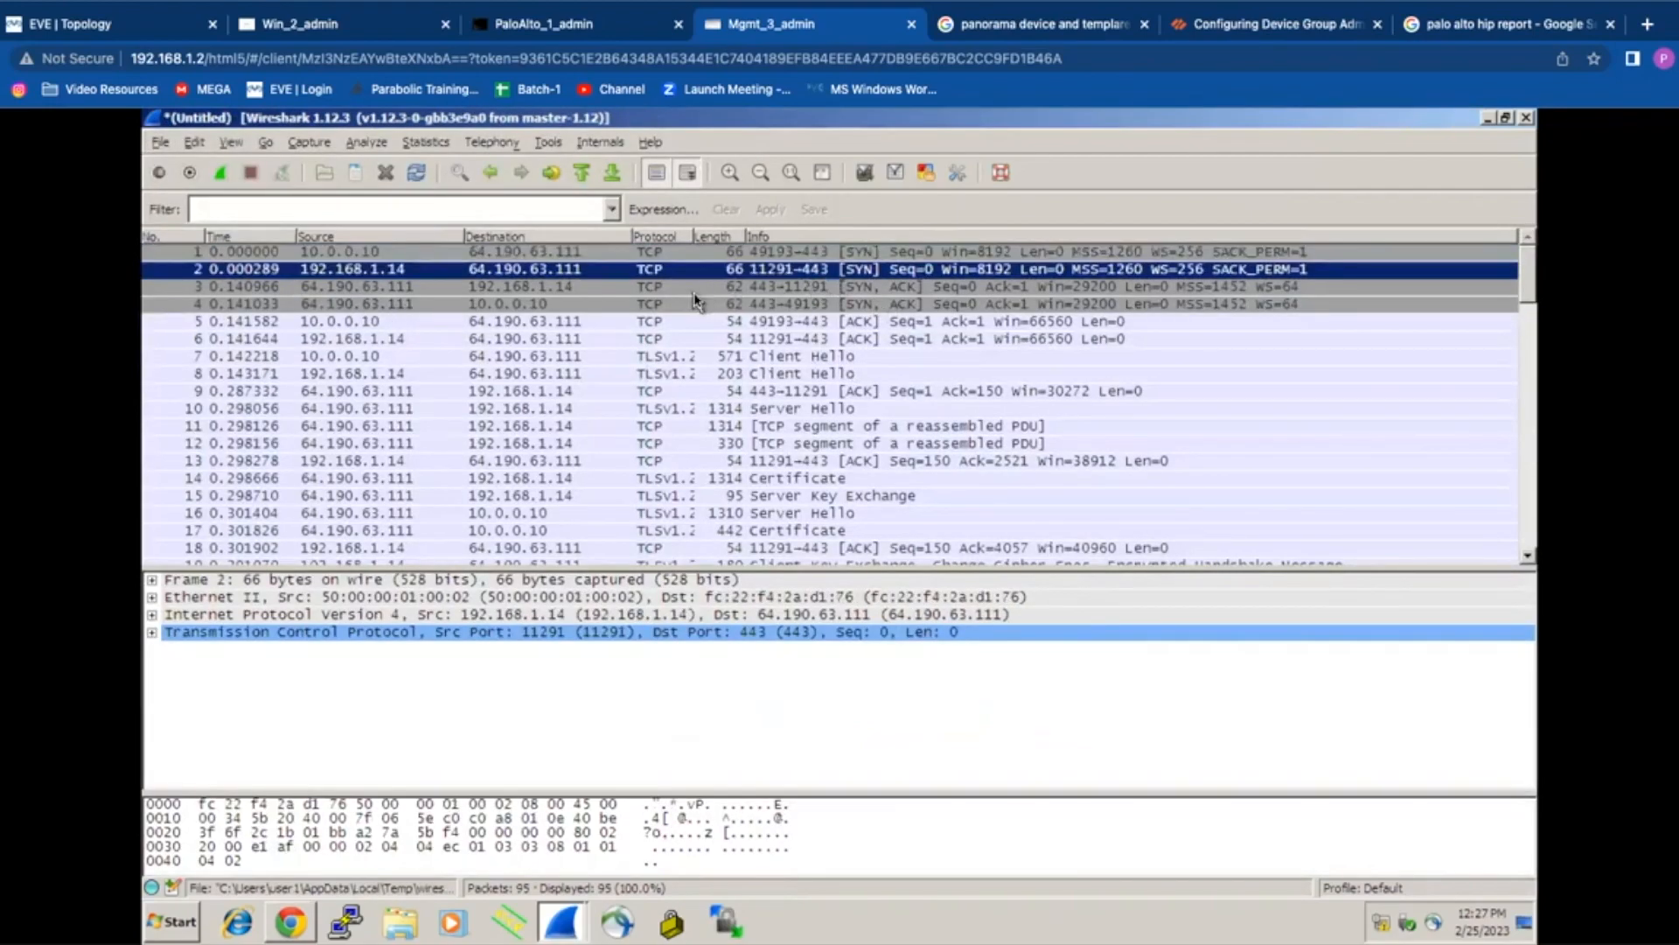
{"action": "left_click", "coordinate": [408, 254]}
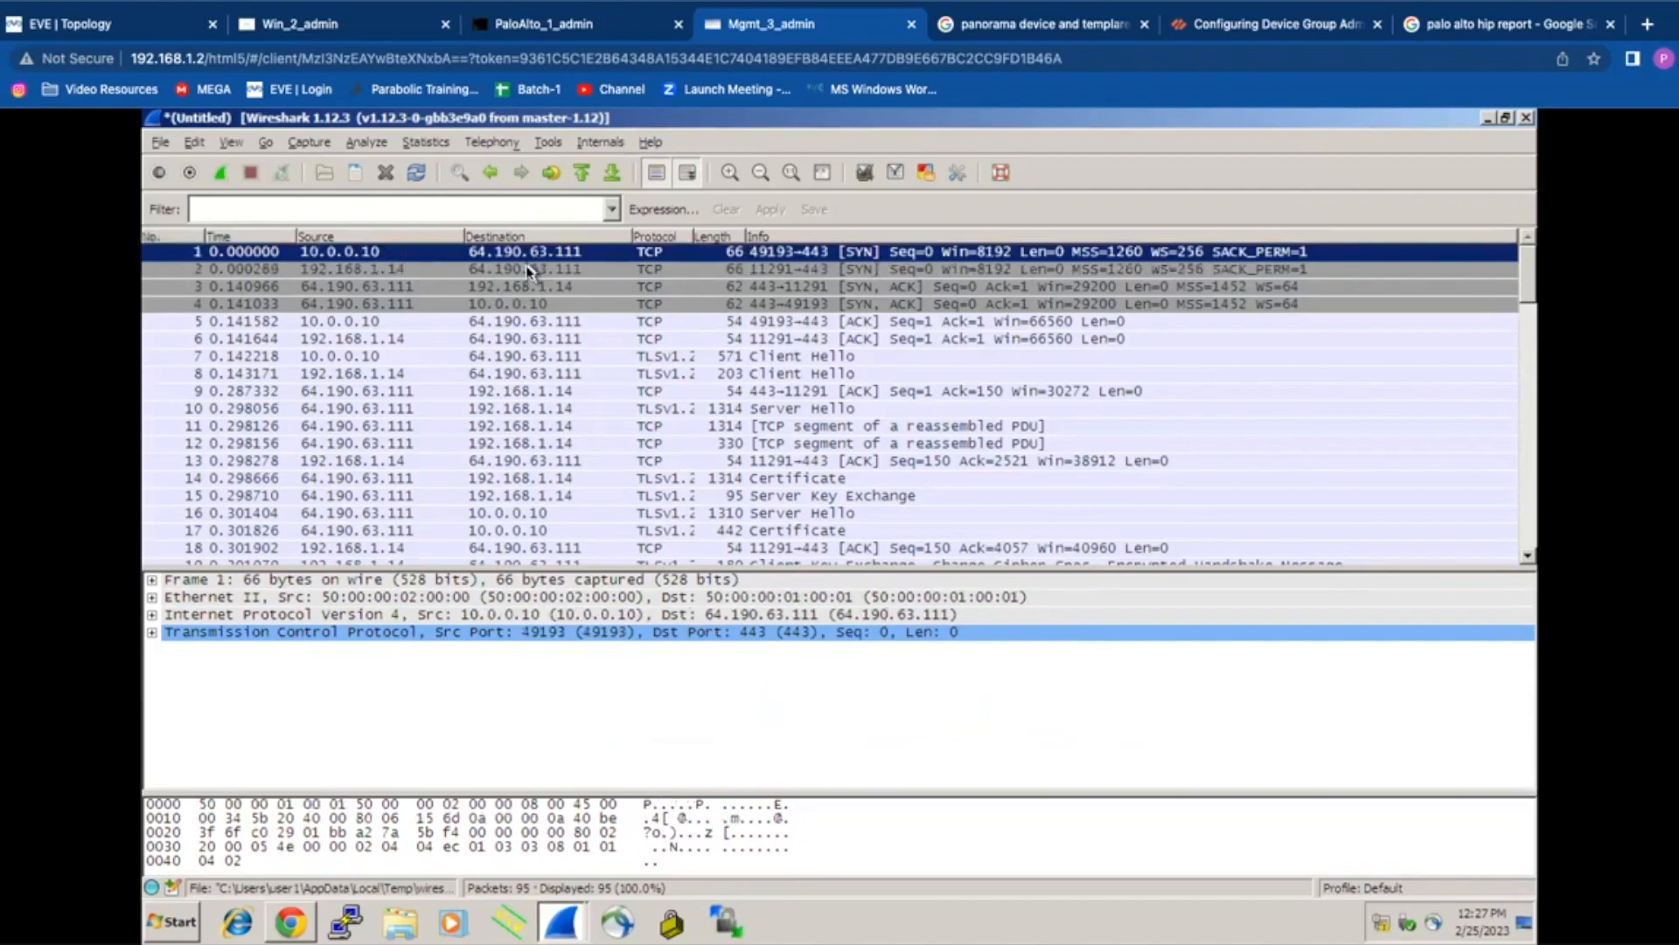
{"action": "left_click", "coordinate": [519, 273]}
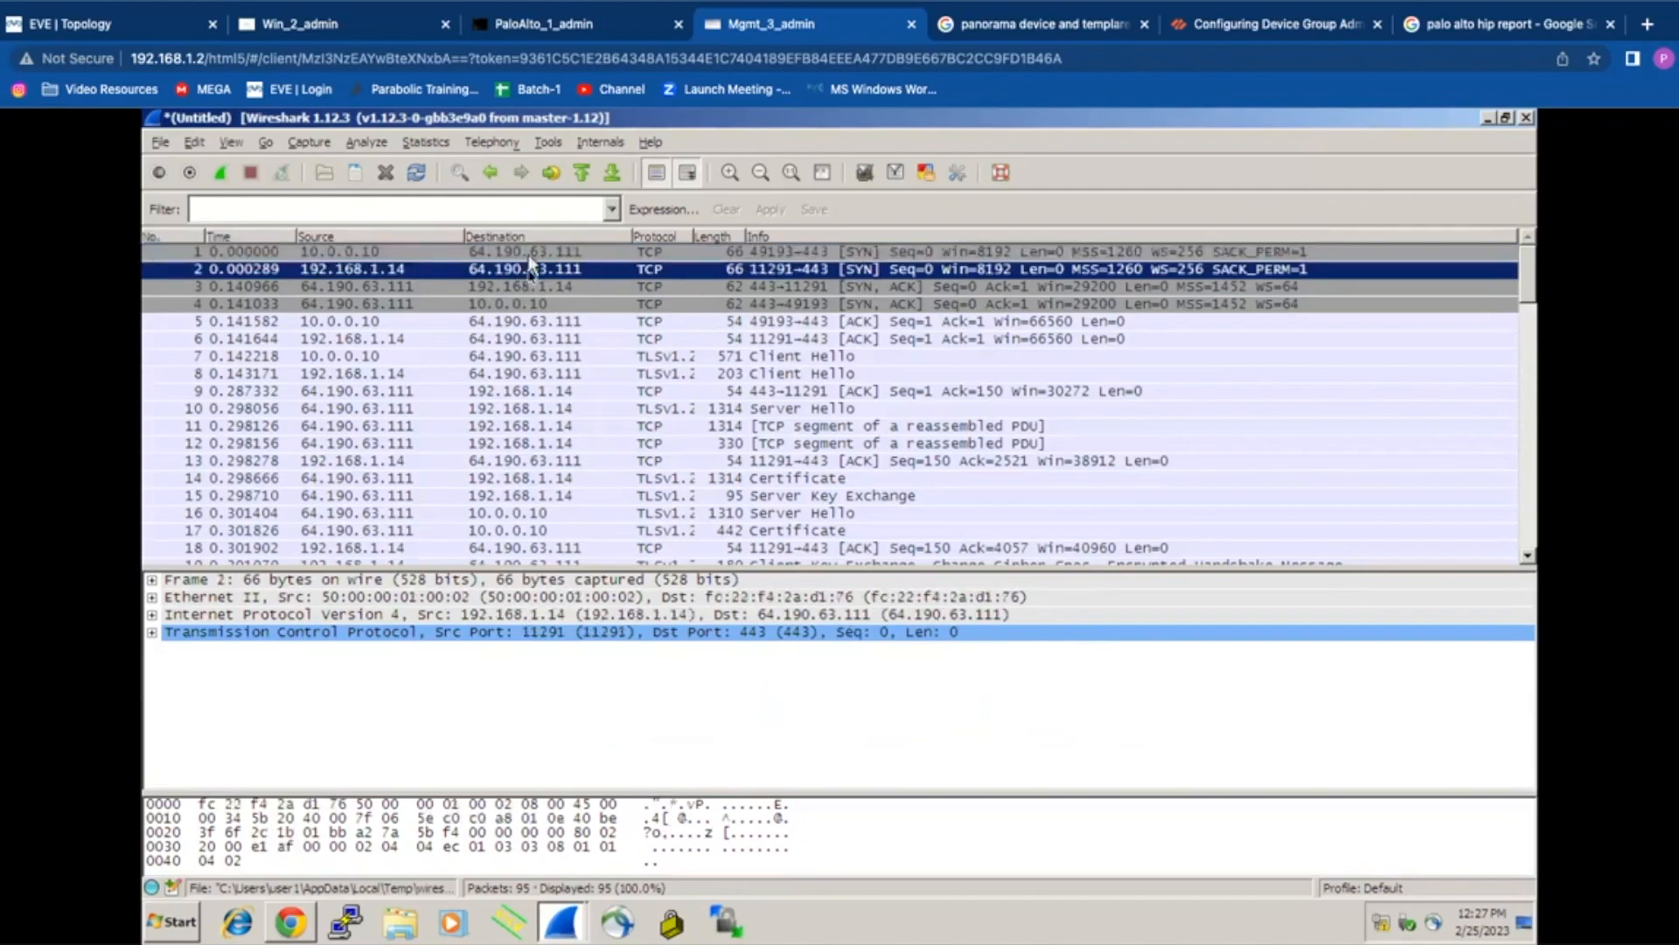
{"action": "left_click", "coordinate": [525, 289]}
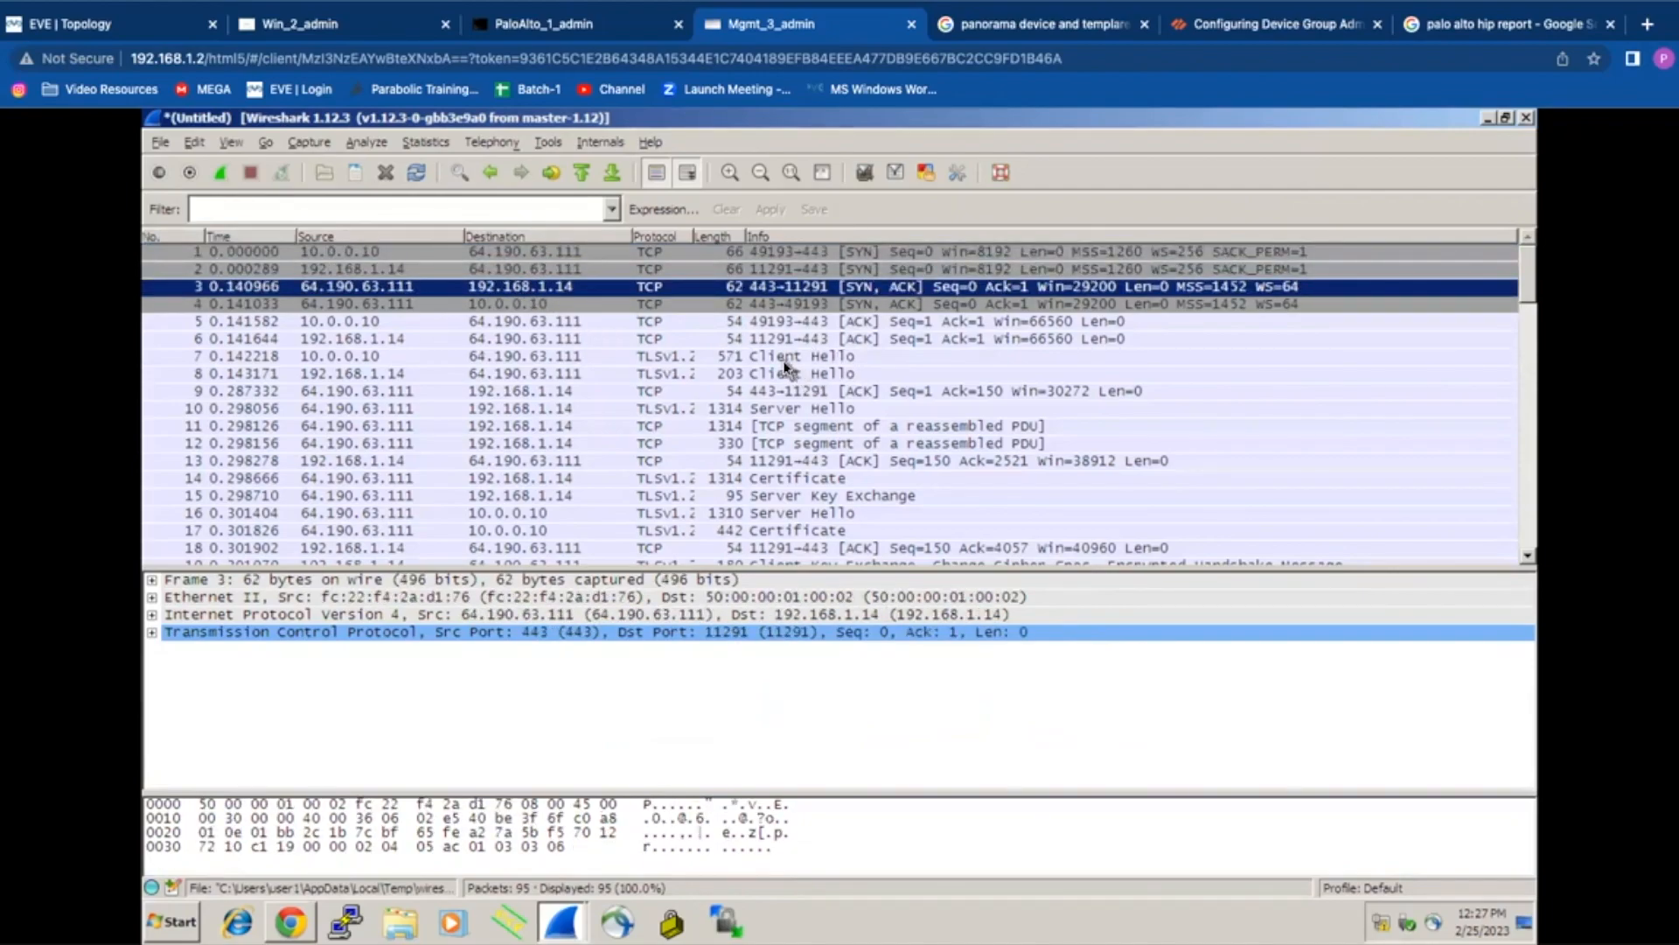
Step: Check the Client Hello frame 7's IPv4 Identification value, 0x5b23 (23331)
{"action": "left_click", "coordinate": [744, 357]}
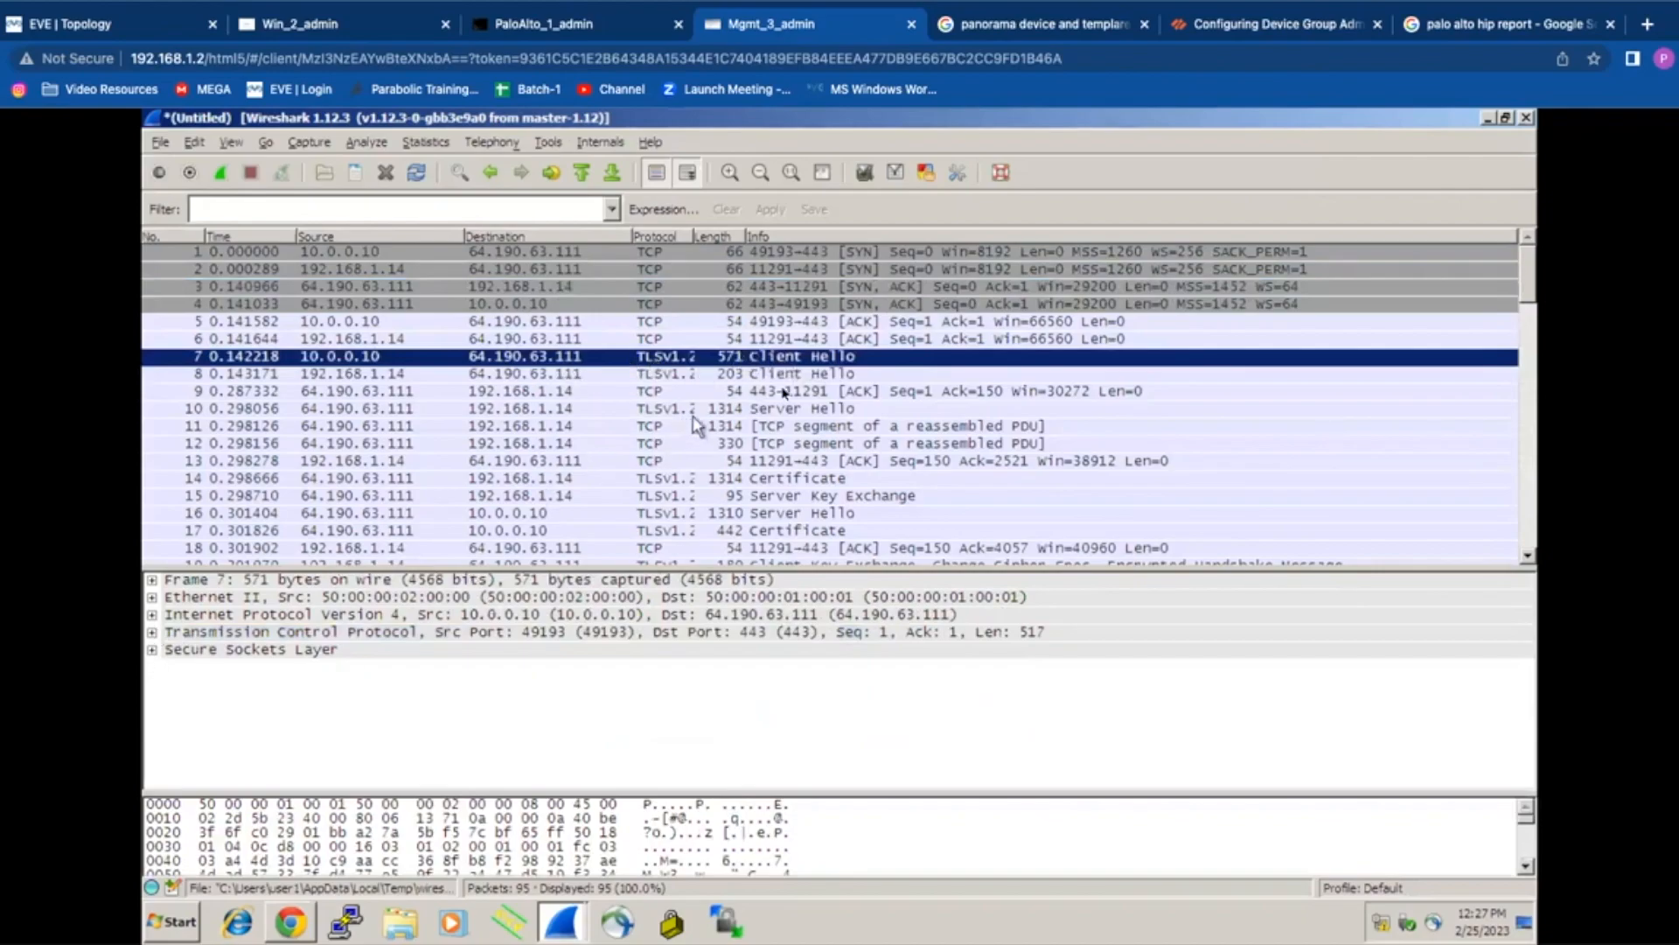
{"action": "left_click", "coordinate": [152, 615]}
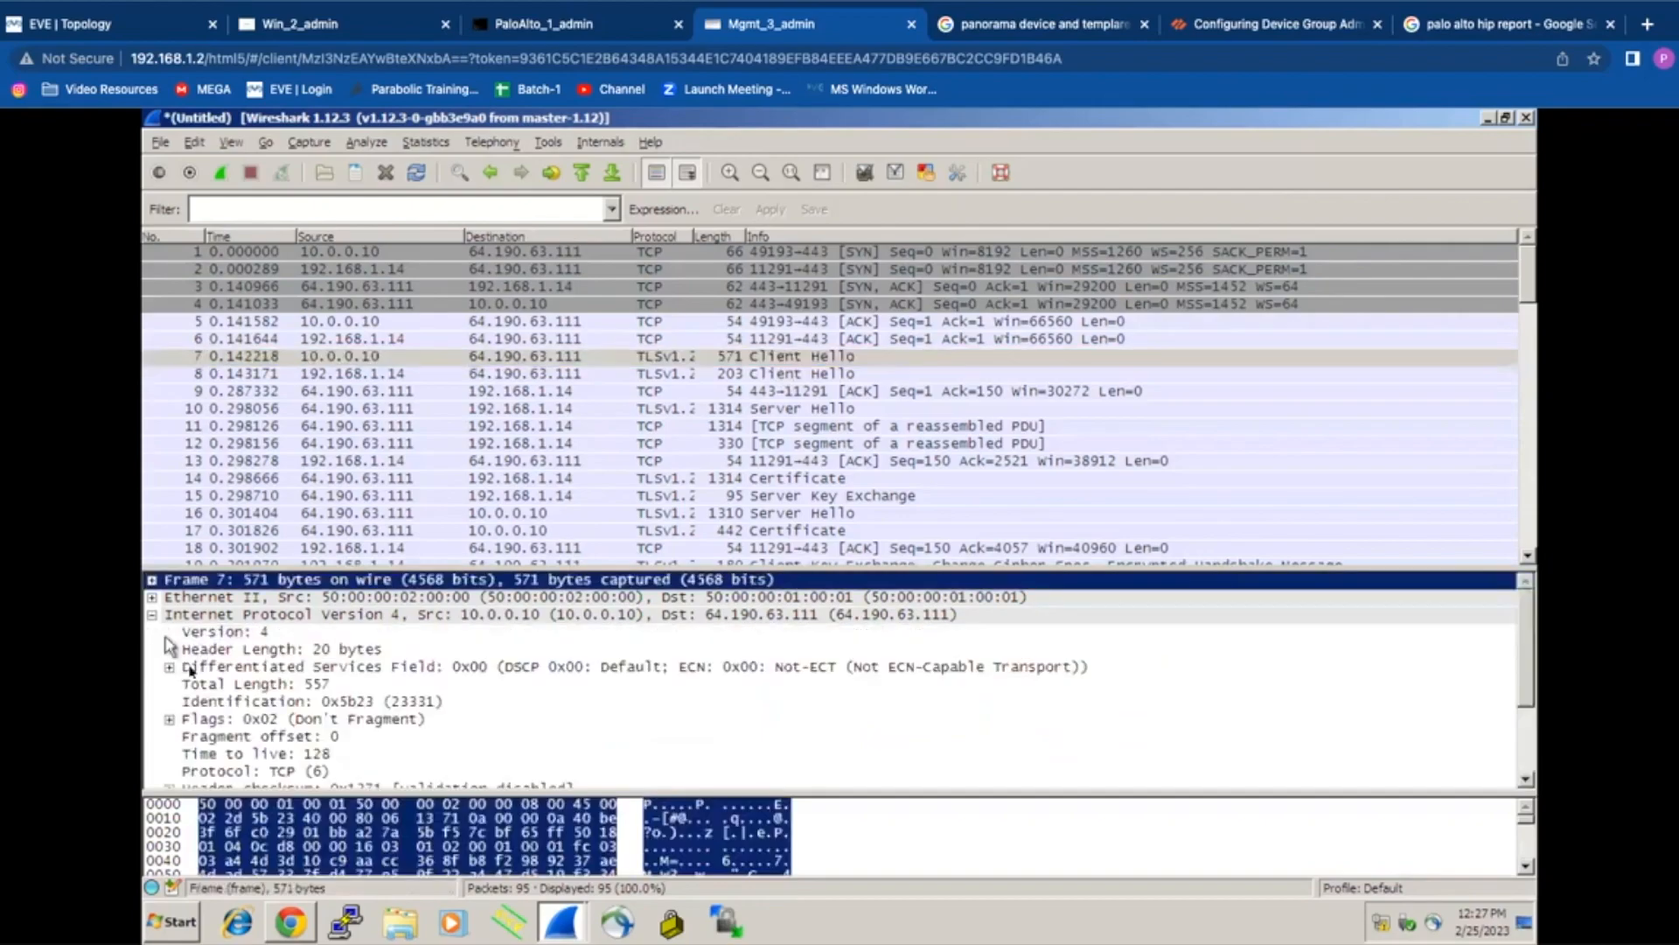
{"action": "left_click", "coordinate": [404, 702]}
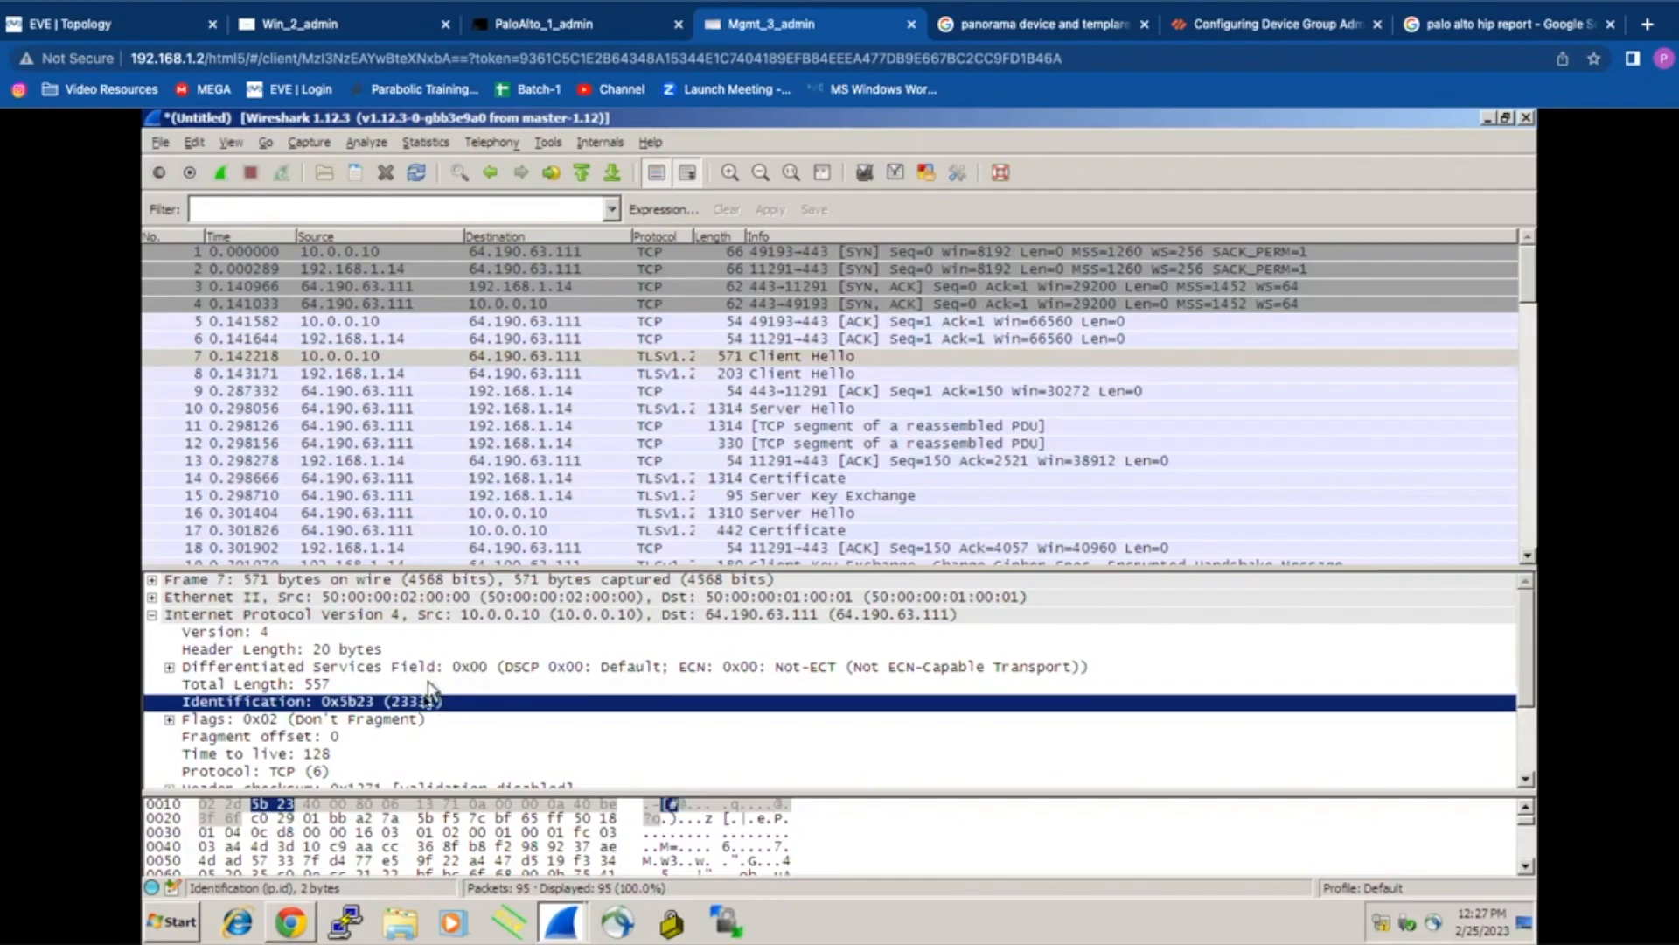
{"action": "left_click", "coordinate": [324, 26]}
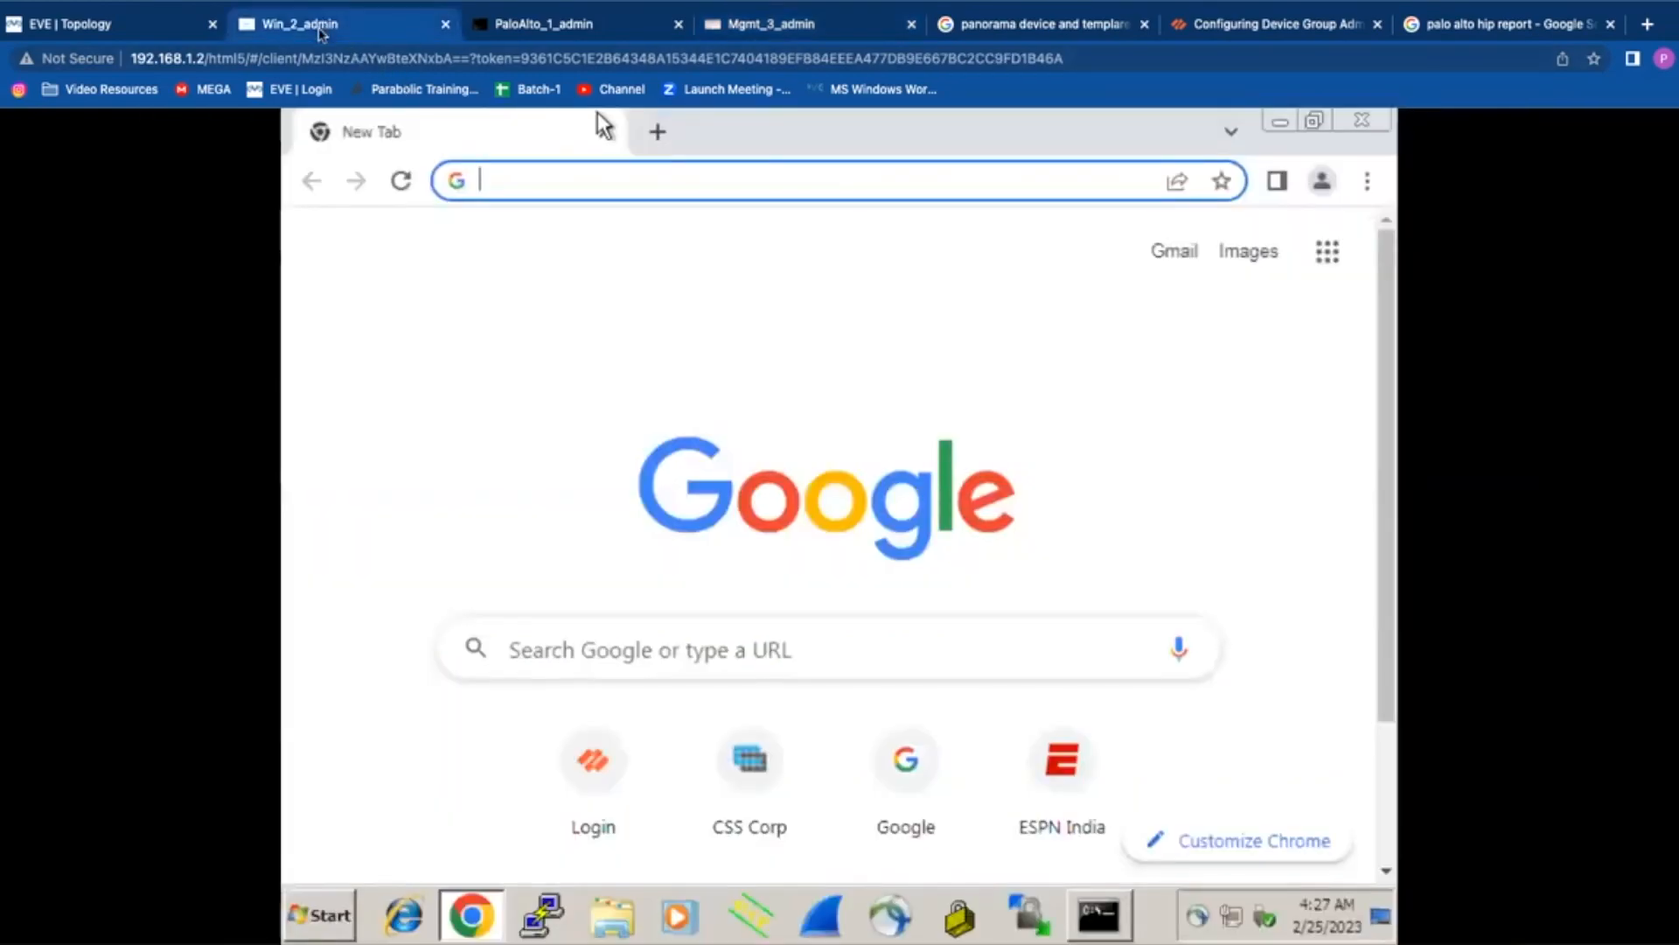
Step: Search the packet-diag log in less for IP id 23331 and jump between matches
{"action": "left_click", "coordinate": [567, 35]}
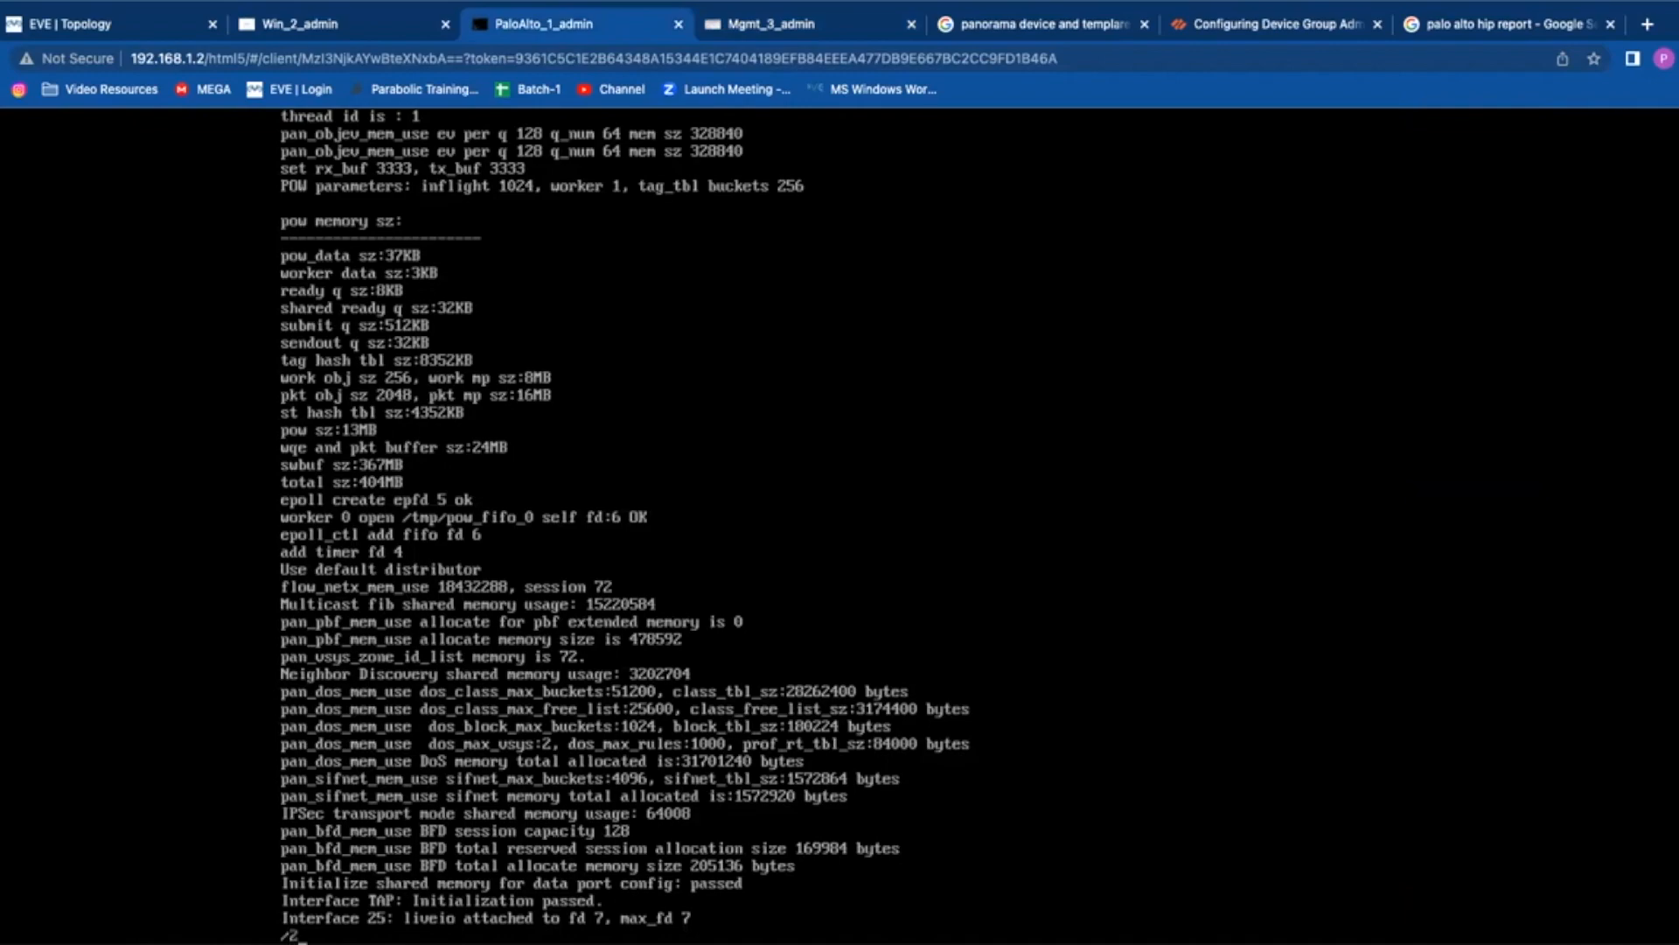
{"action": "key", "text": "Return"}
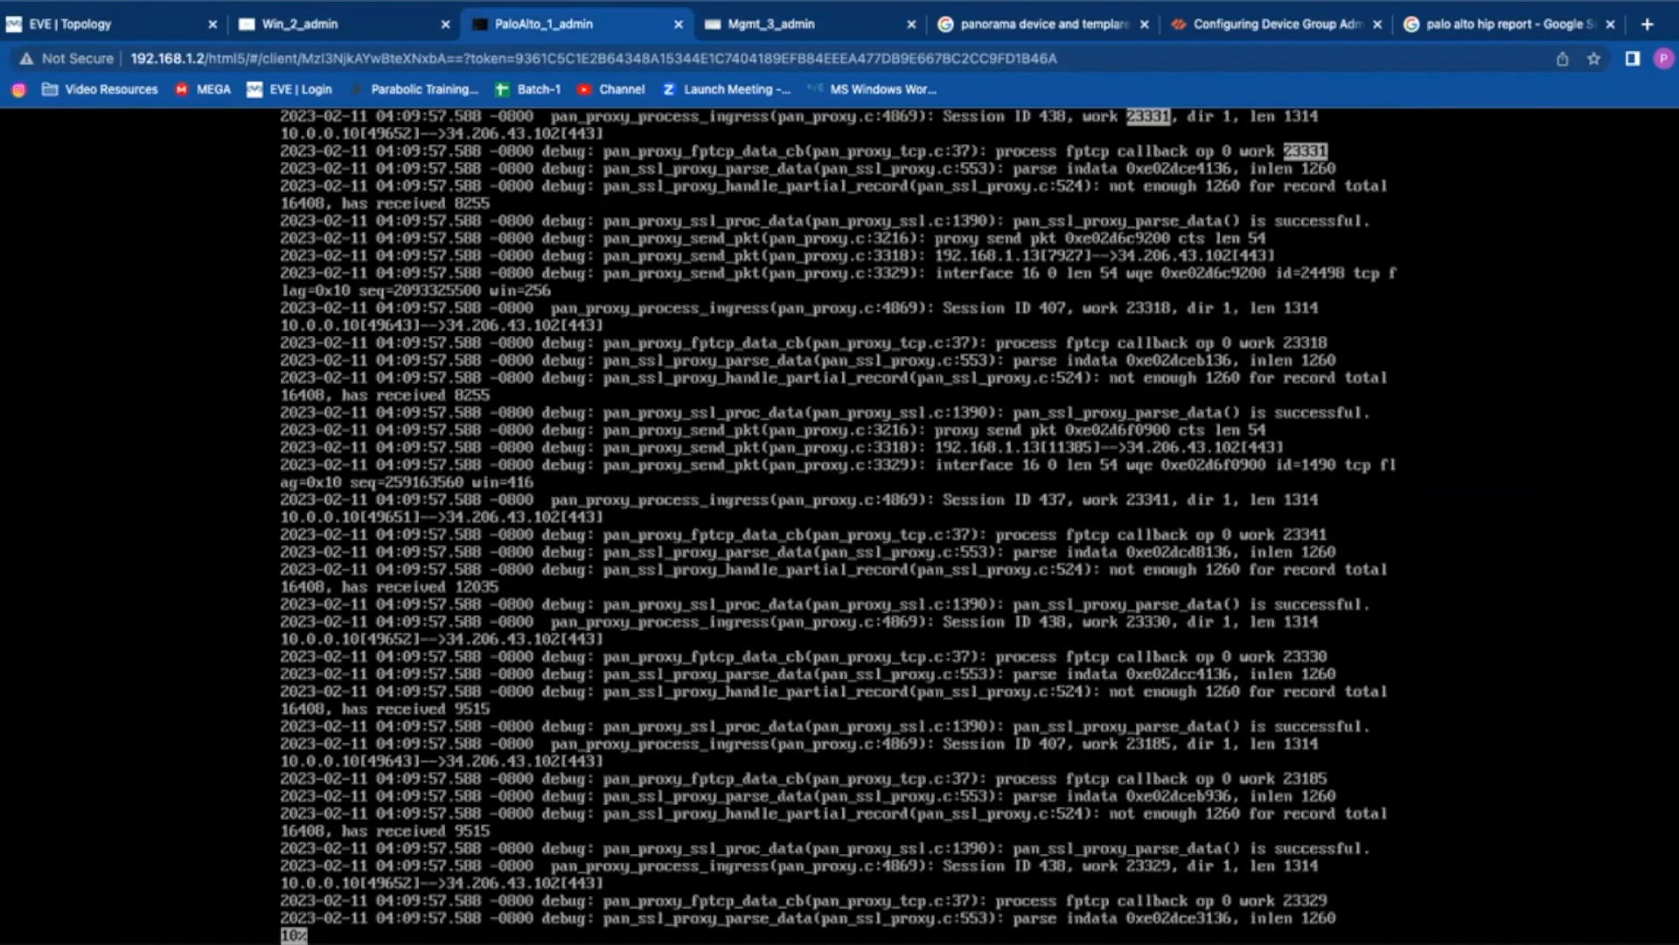
{"action": "key", "text": "Down"}
{"action": "key", "text": "Down"}
{"action": "key", "text": "n"}
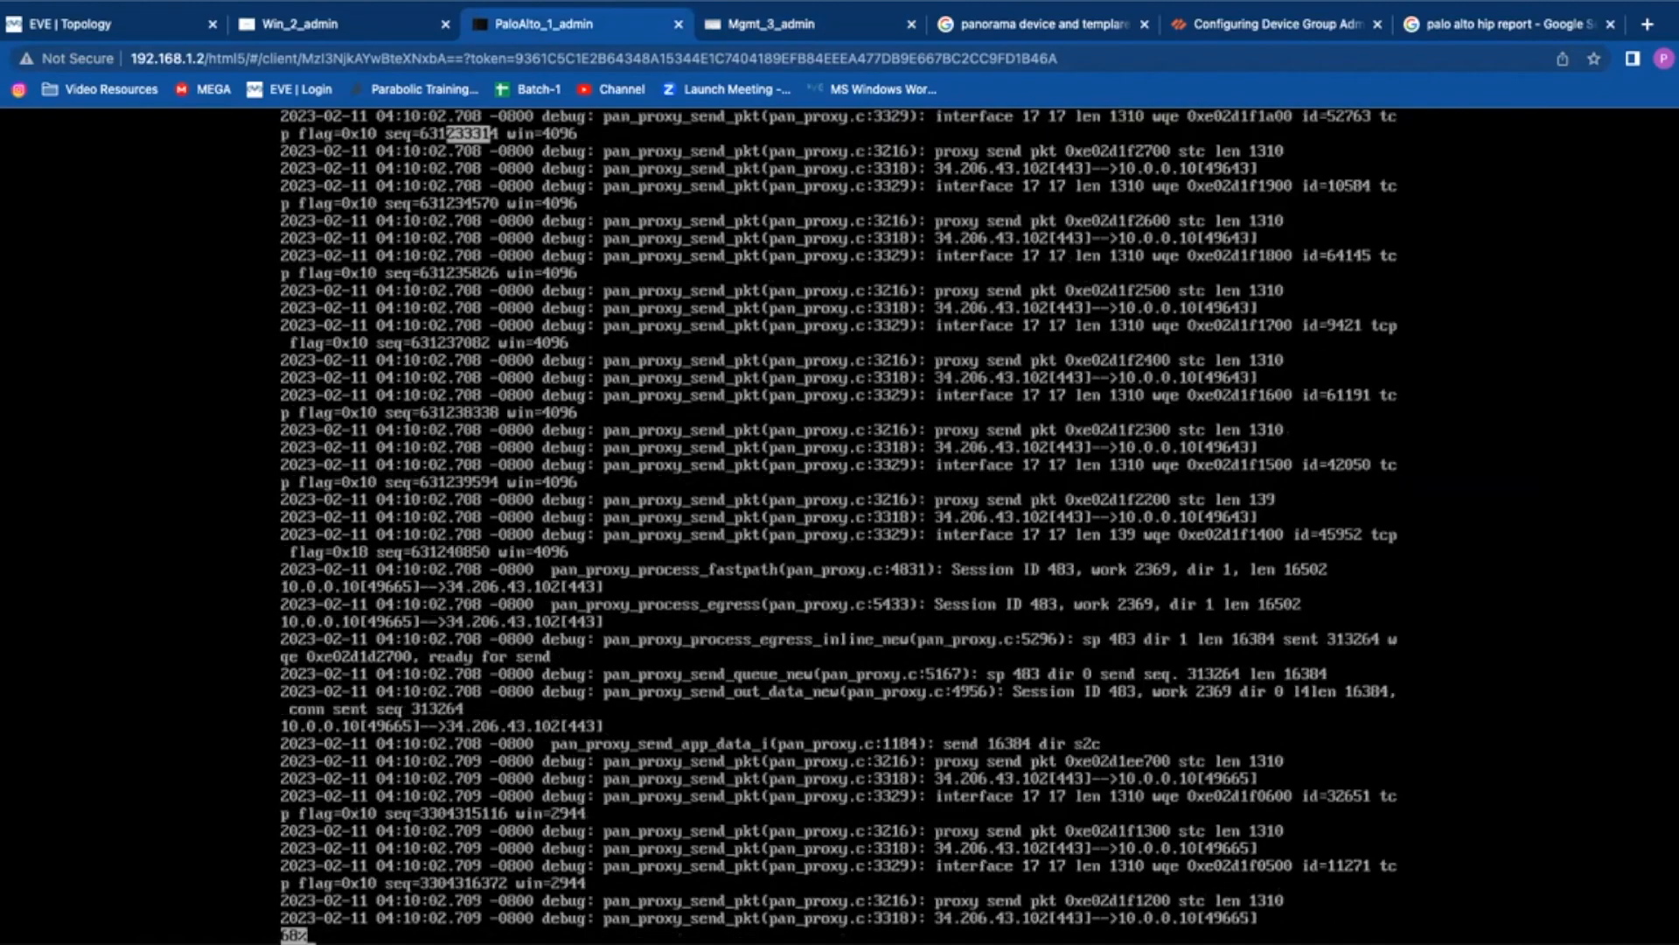
{"action": "key", "text": "n"}
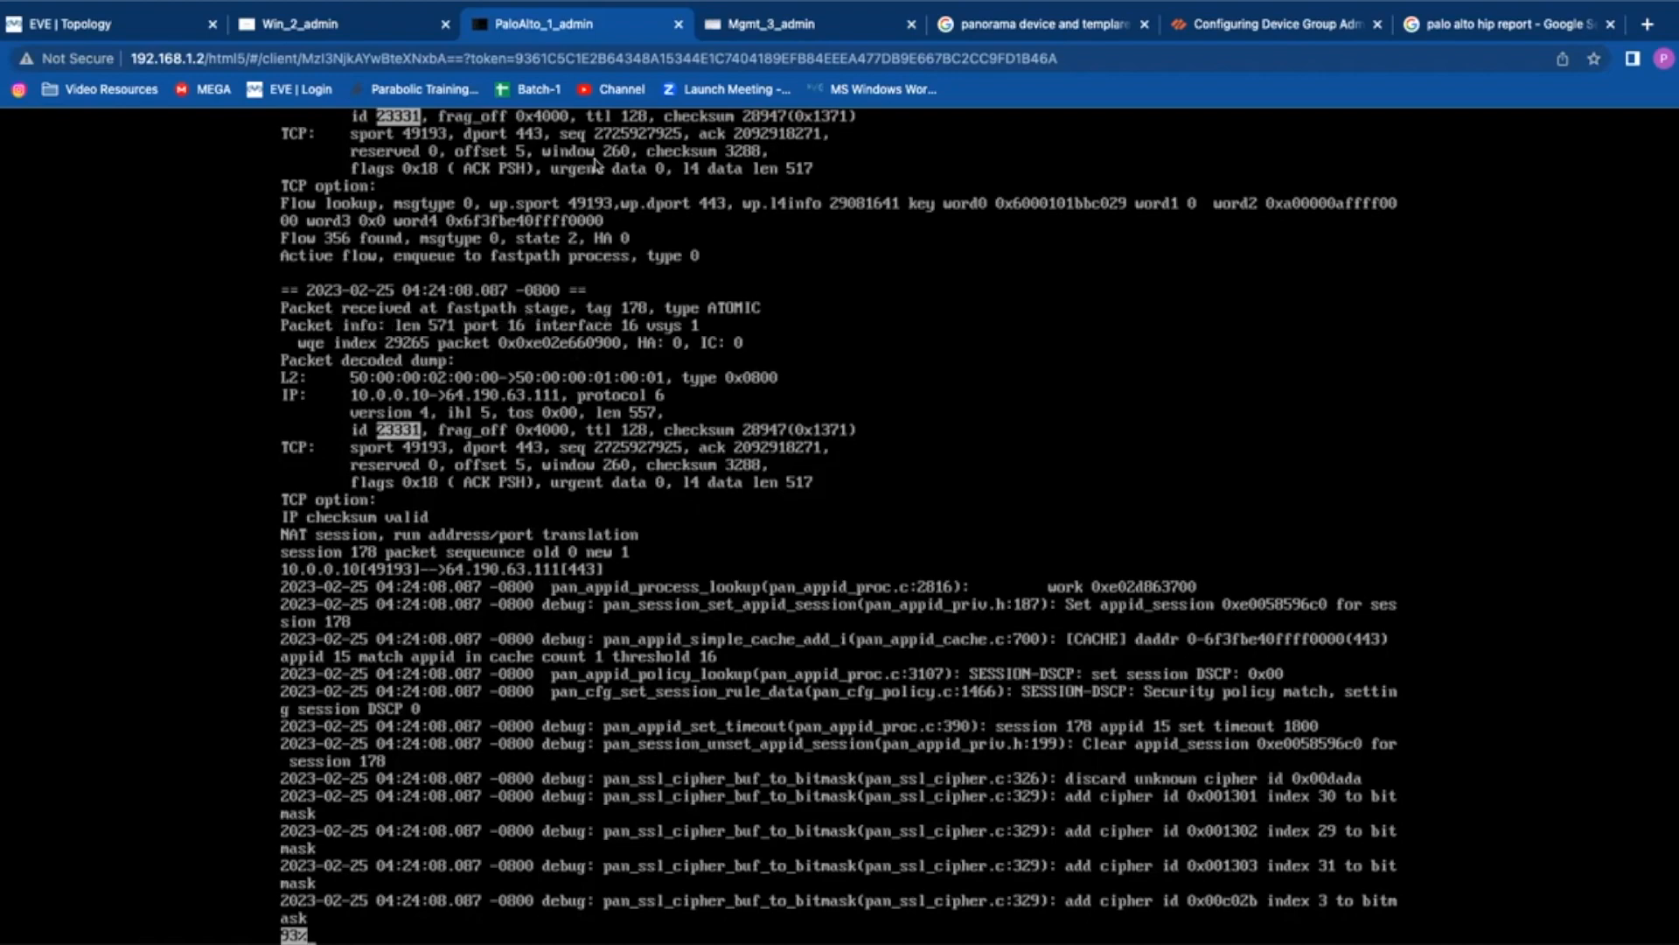
Step: Review the Client Hello's ingress and fastpath log lines, then return to the merged Wireshark capture
{"action": "scroll", "coordinate": [662, 171], "scroll_direction": "up", "scroll_amount": 1}
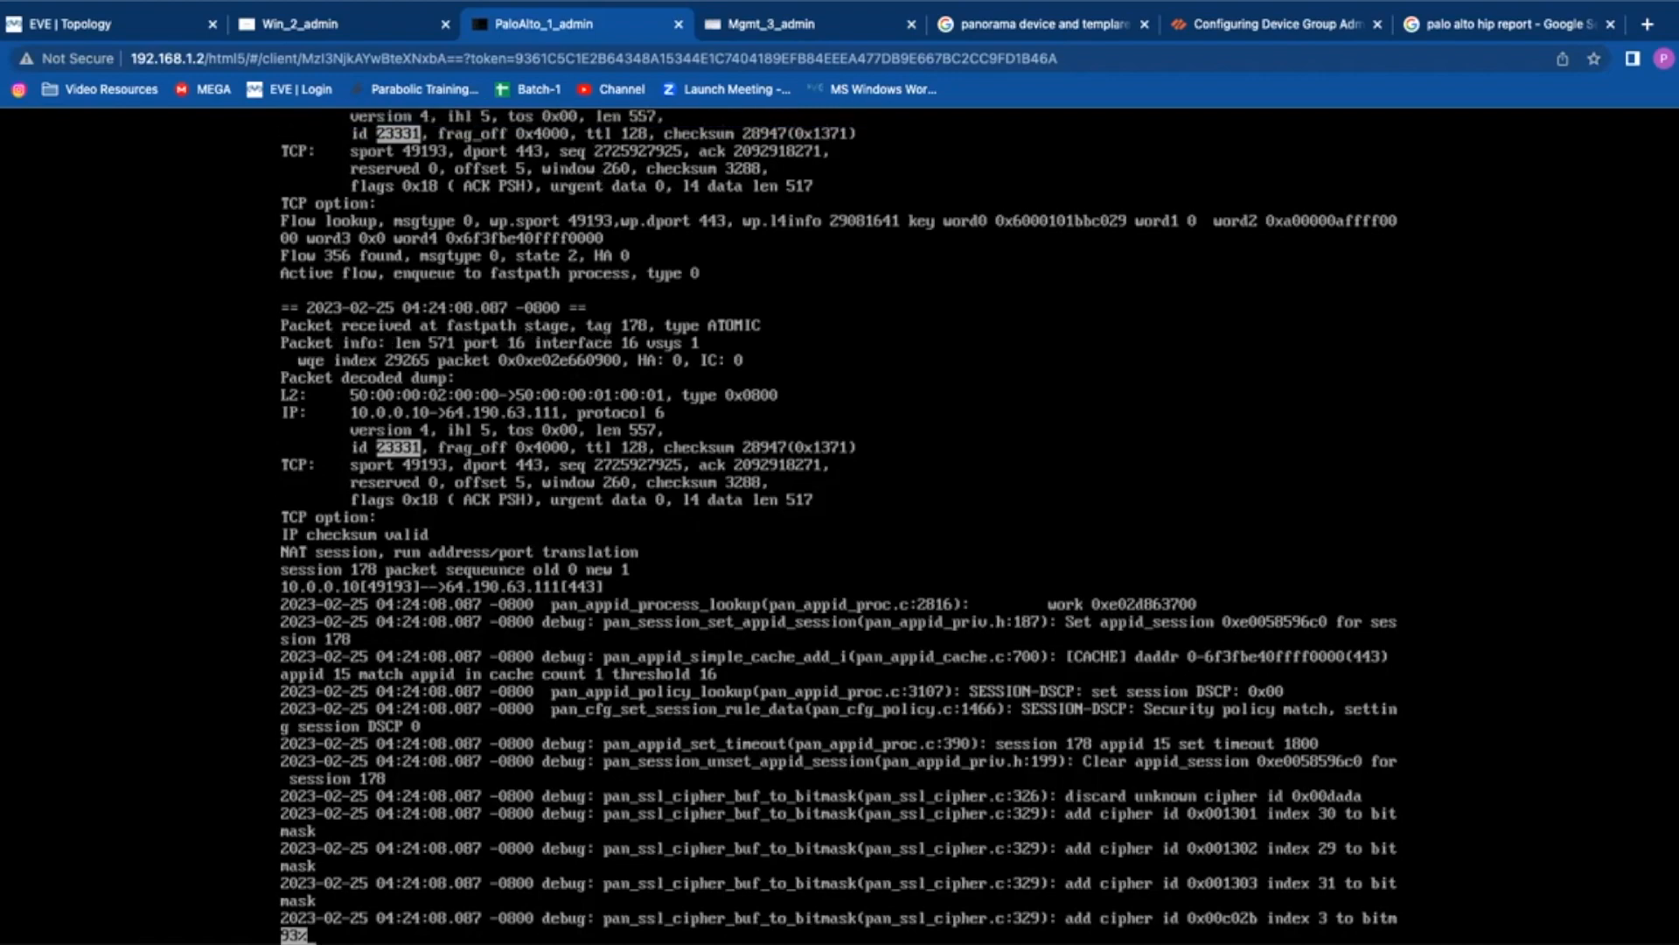
{"action": "scroll", "coordinate": [838, 525], "scroll_direction": "up", "scroll_amount": 5}
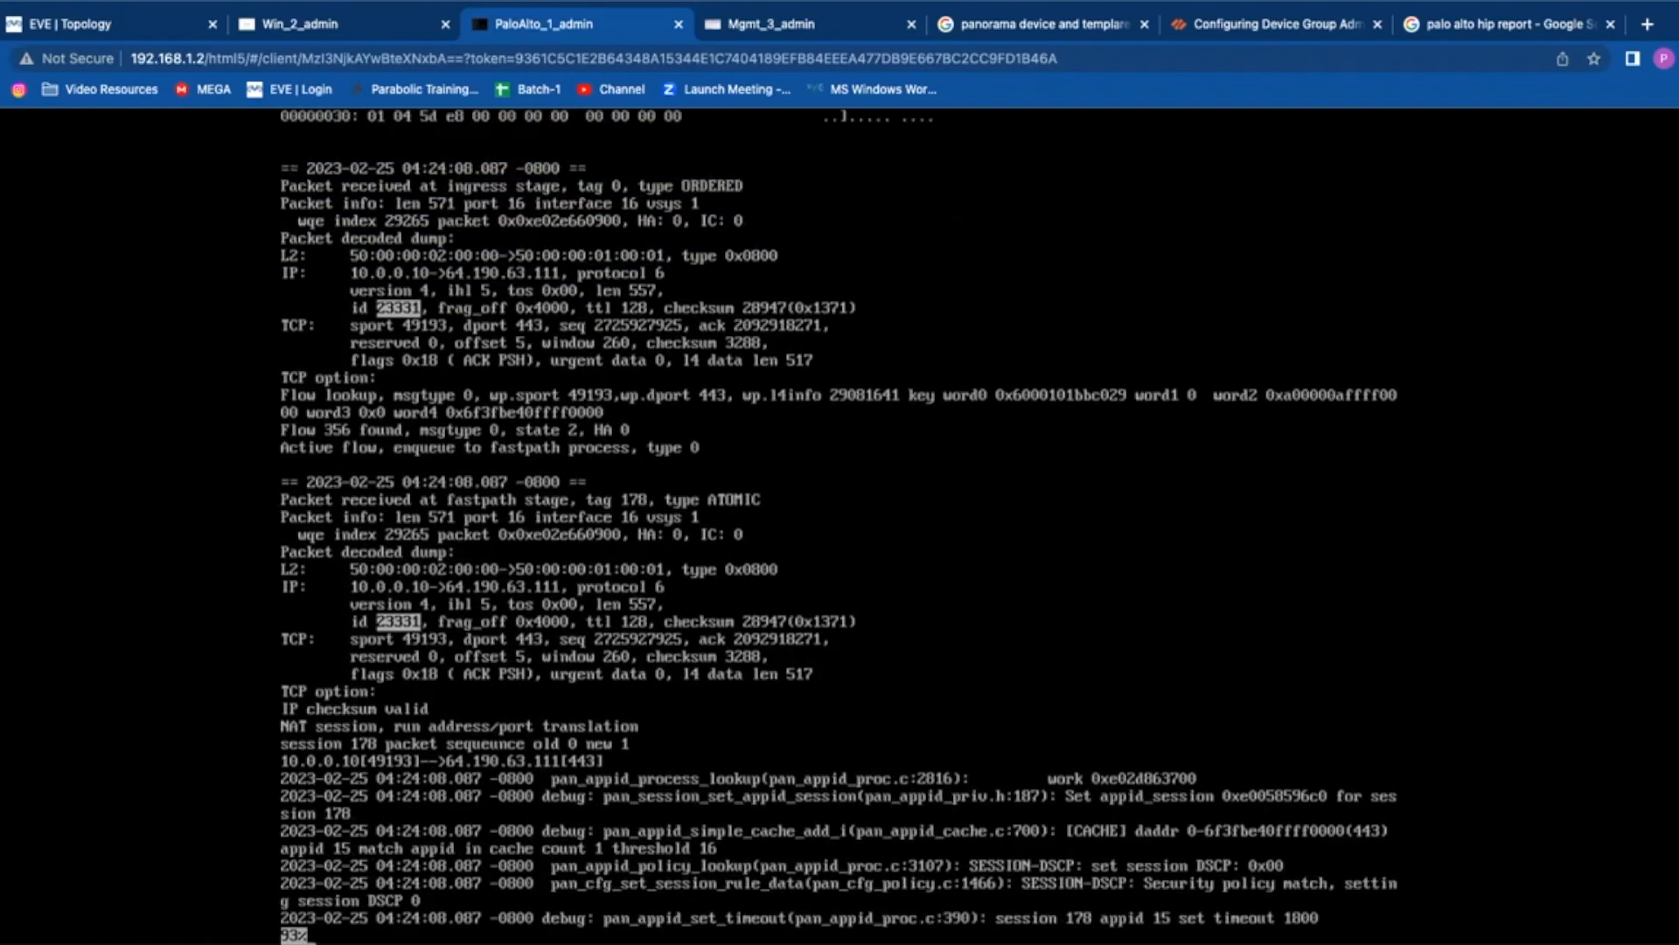
{"action": "scroll", "coordinate": [838, 524], "scroll_direction": "up", "scroll_amount": 2}
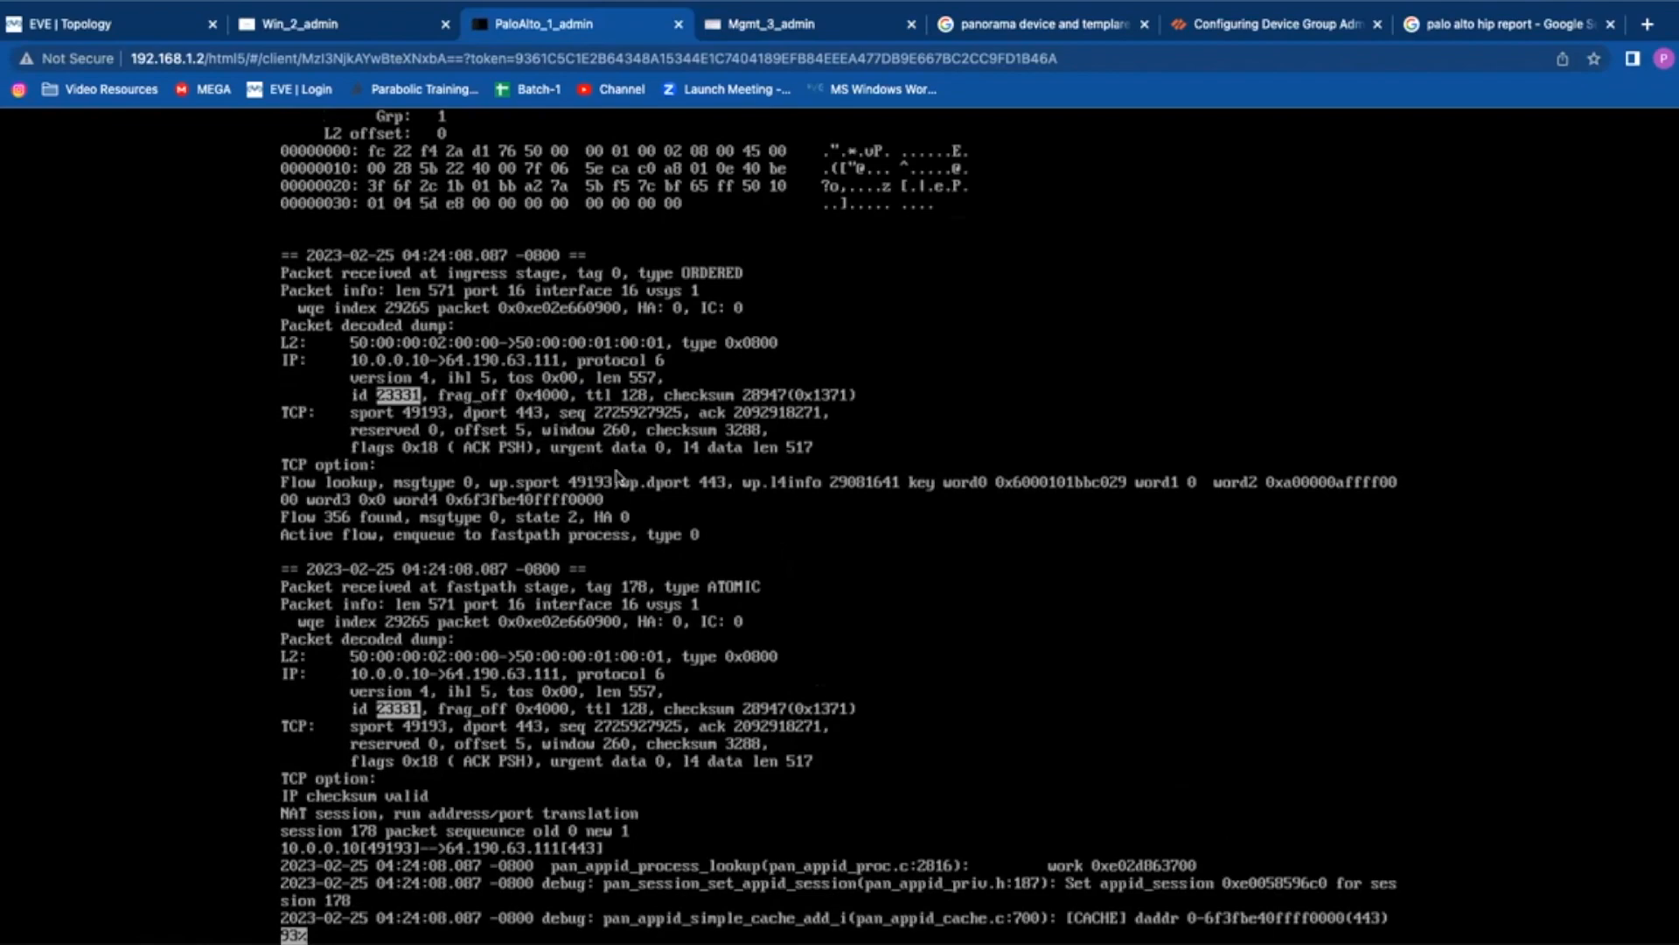
{"action": "scroll", "coordinate": [674, 523], "scroll_direction": "up", "scroll_amount": 3}
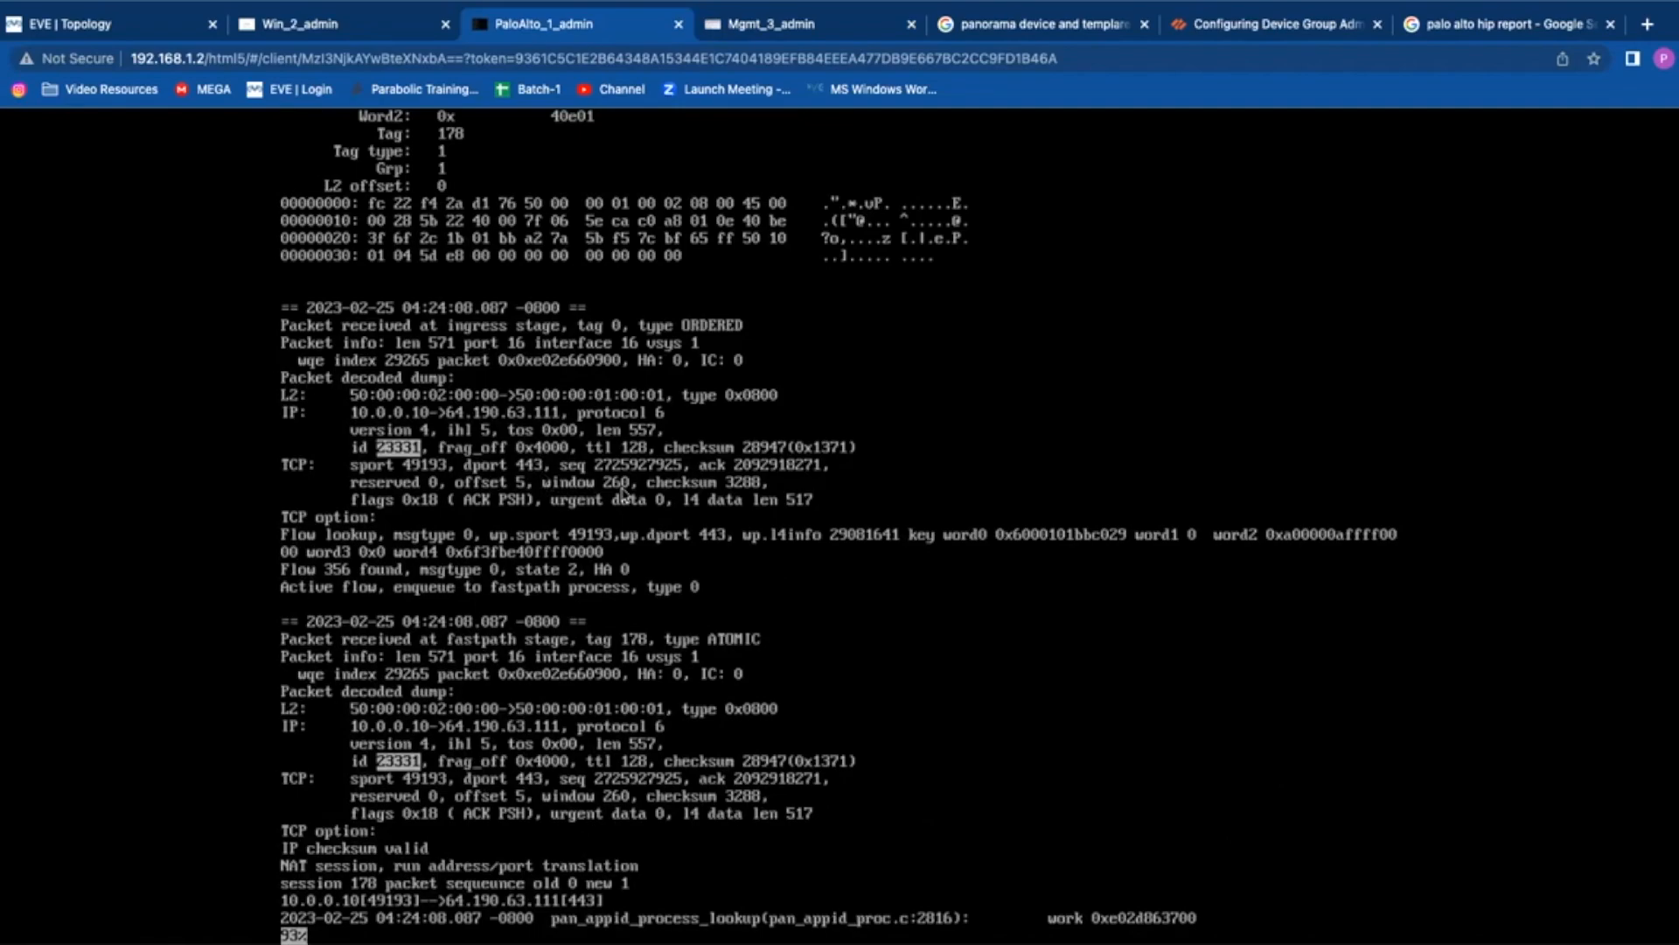
{"action": "left_click", "coordinate": [781, 26]}
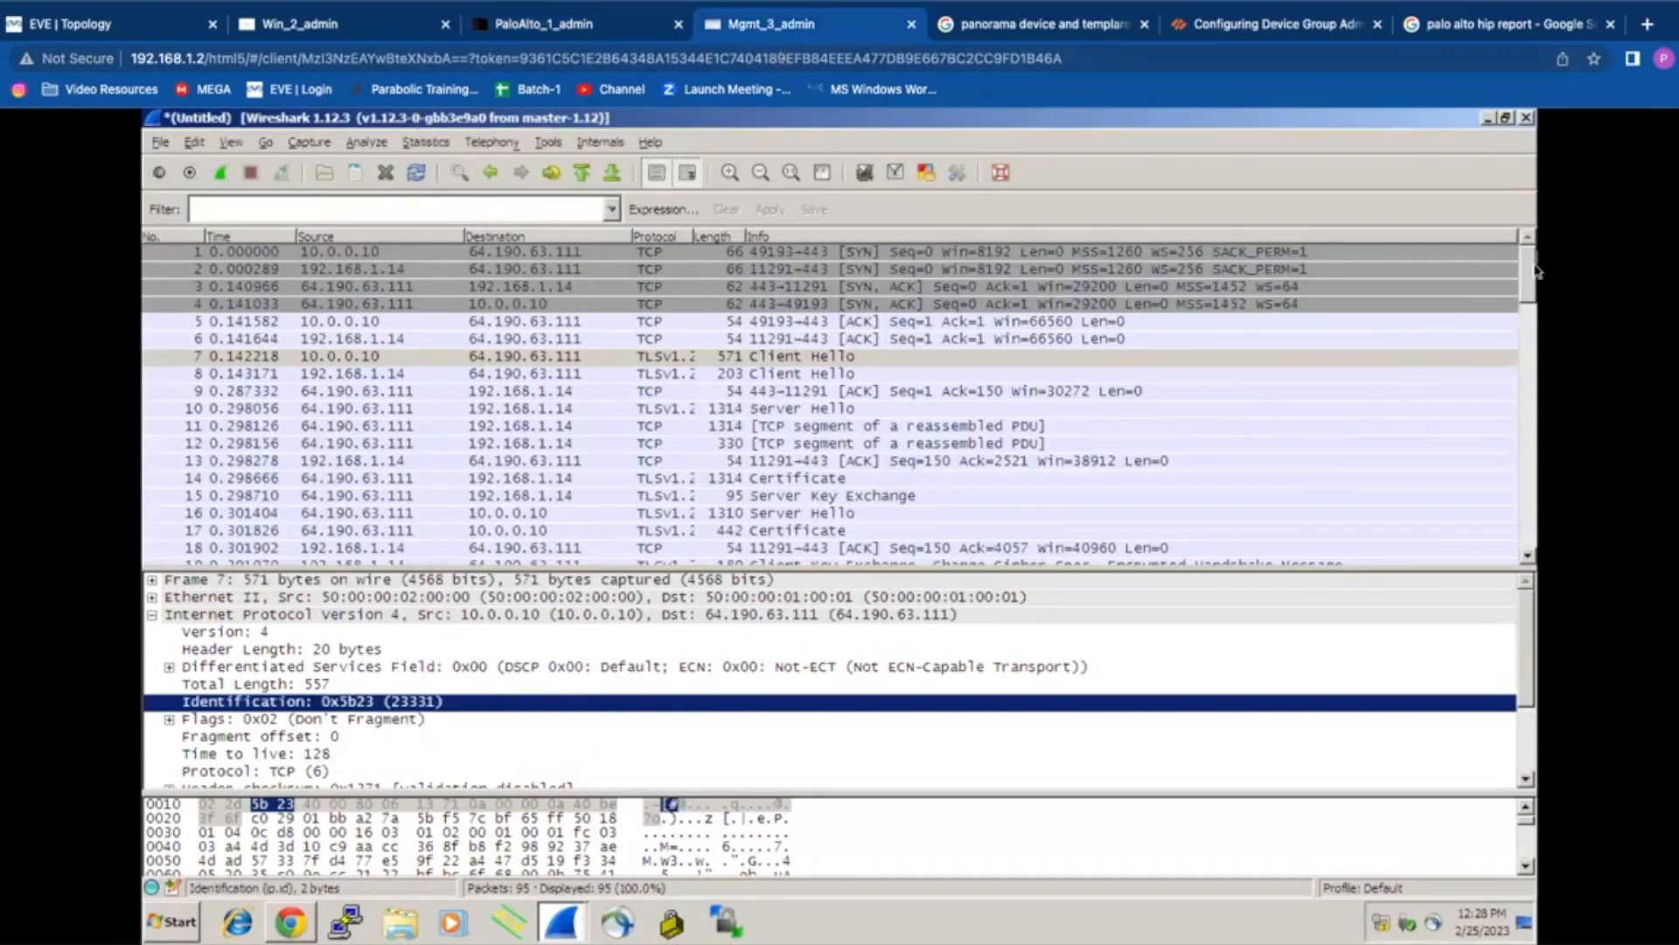
Step: Check frame 1's IP identification (23328) in Wireshark, then return to the top of the packet-diag log
{"action": "left_click", "coordinate": [894, 252]}
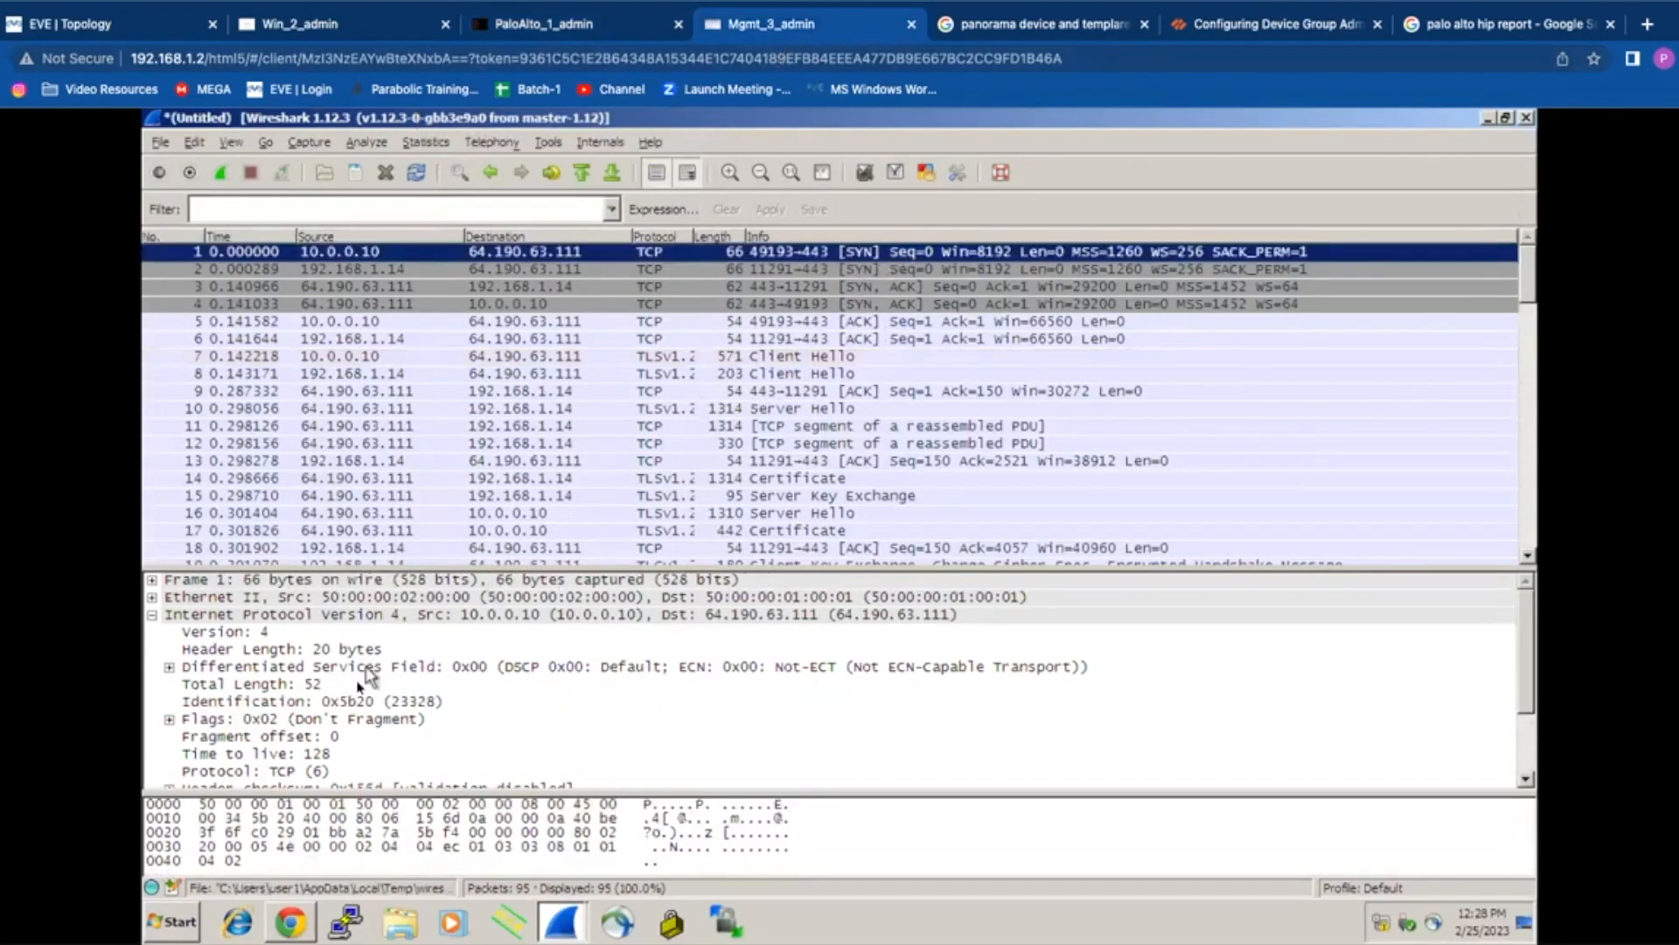
{"action": "left_click", "coordinate": [409, 704]}
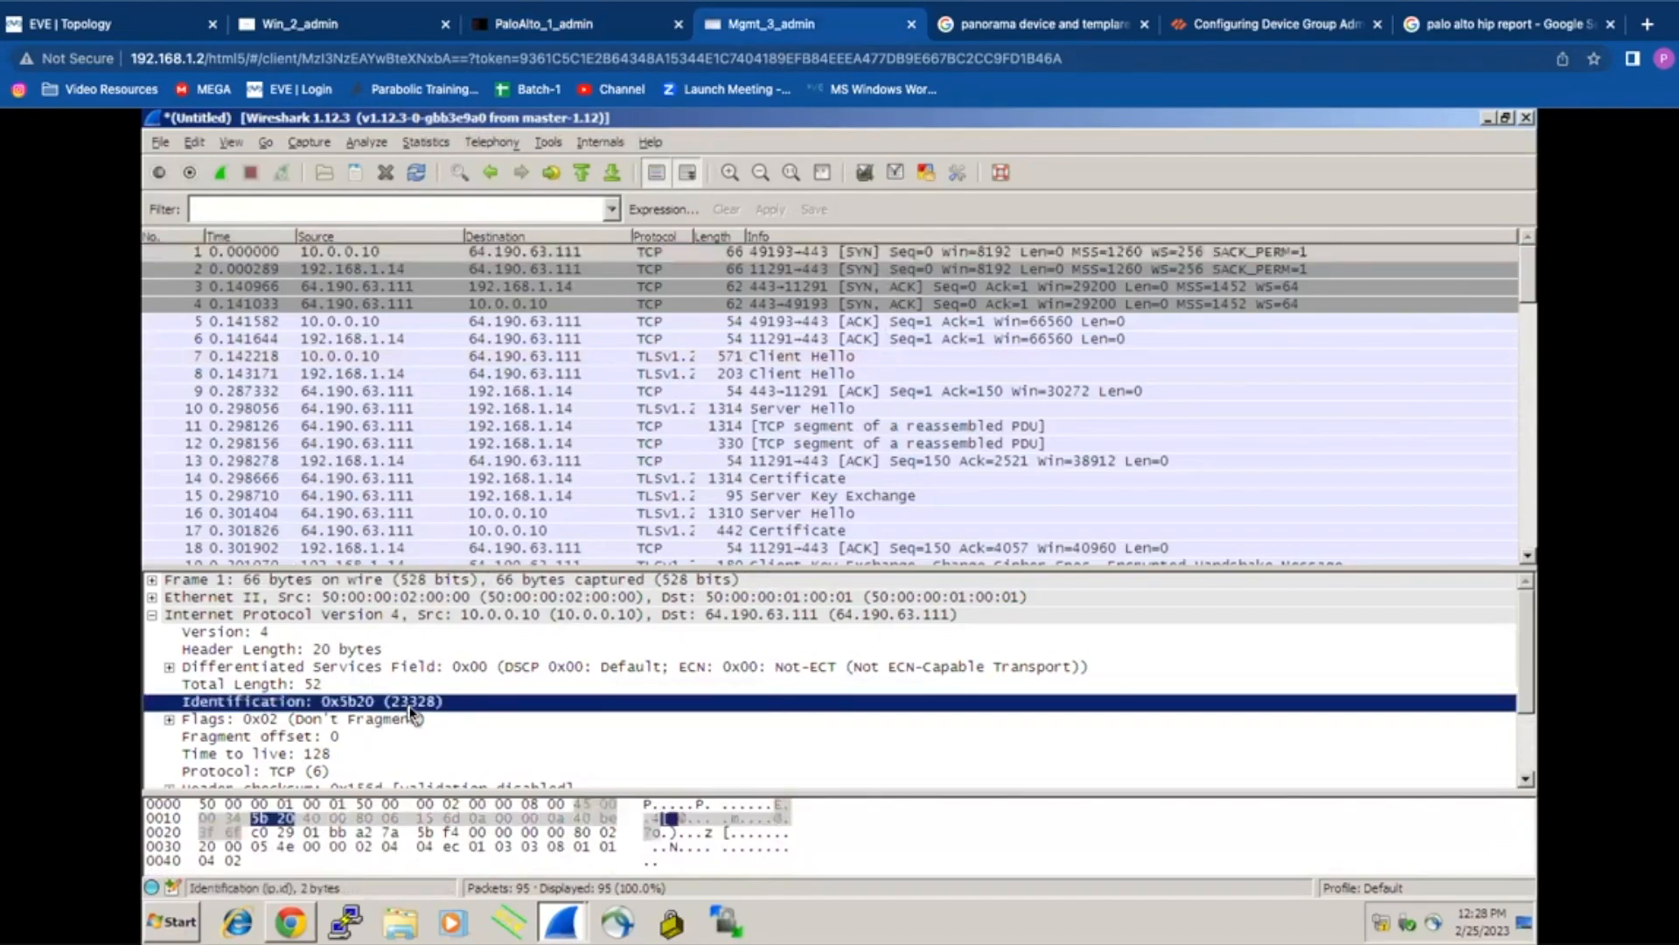
{"action": "left_click", "coordinate": [328, 24]}
{"action": "left_click", "coordinate": [581, 26]}
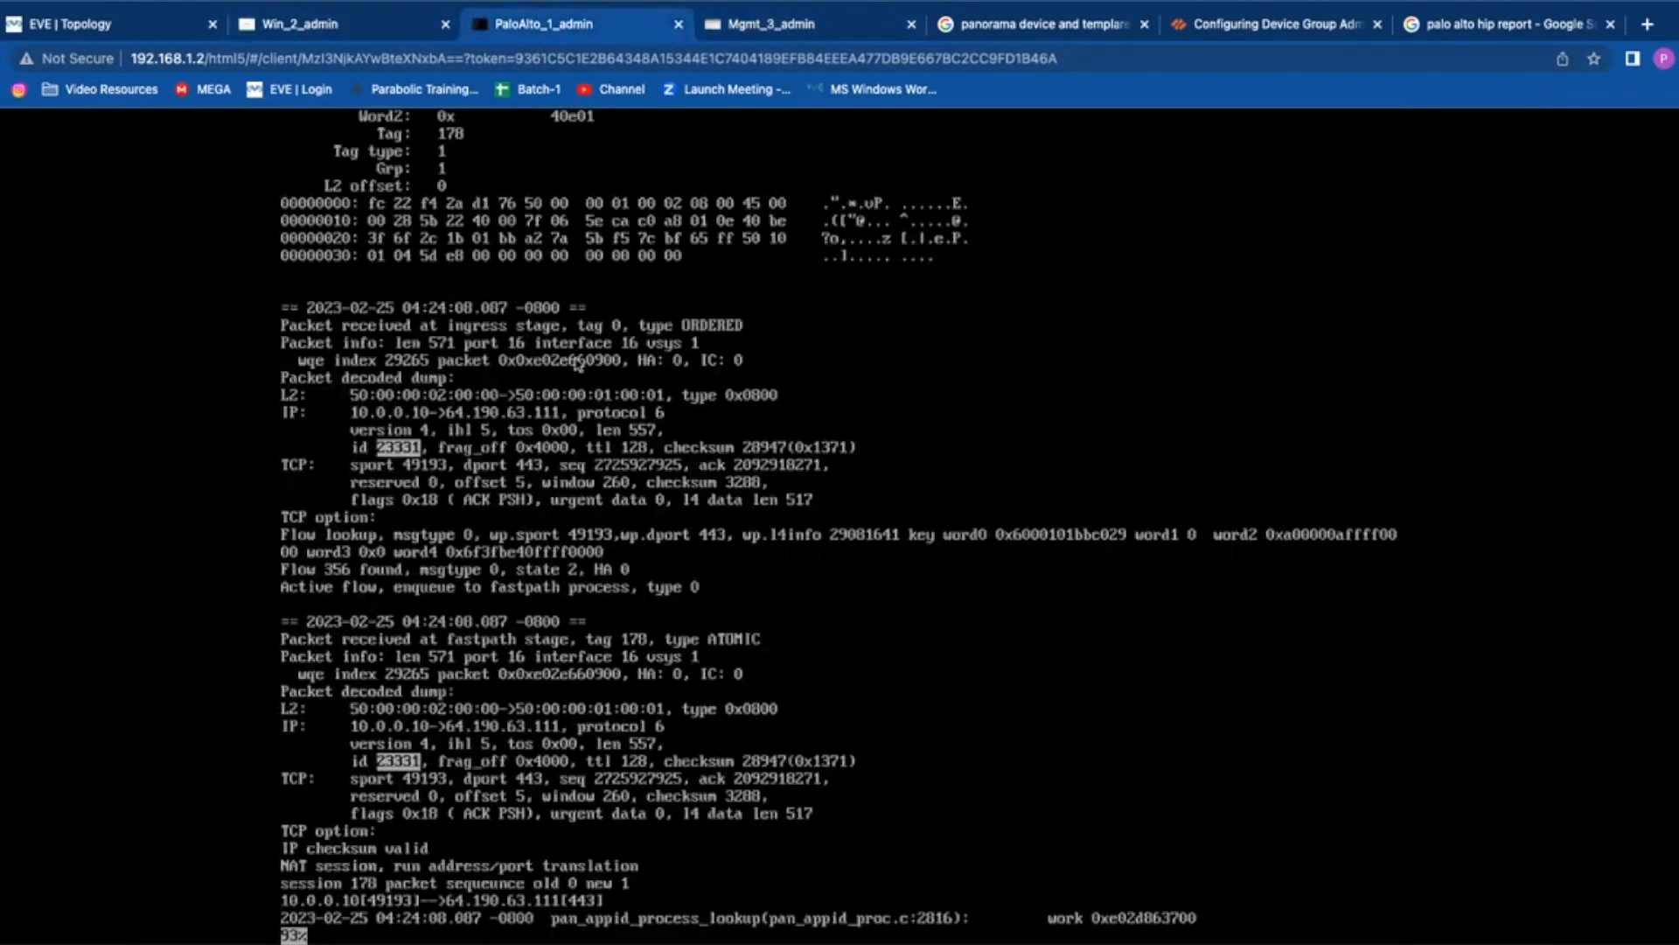
{"action": "key", "text": "Return"}
{"action": "key", "text": "space"}
{"action": "key", "text": "space"}
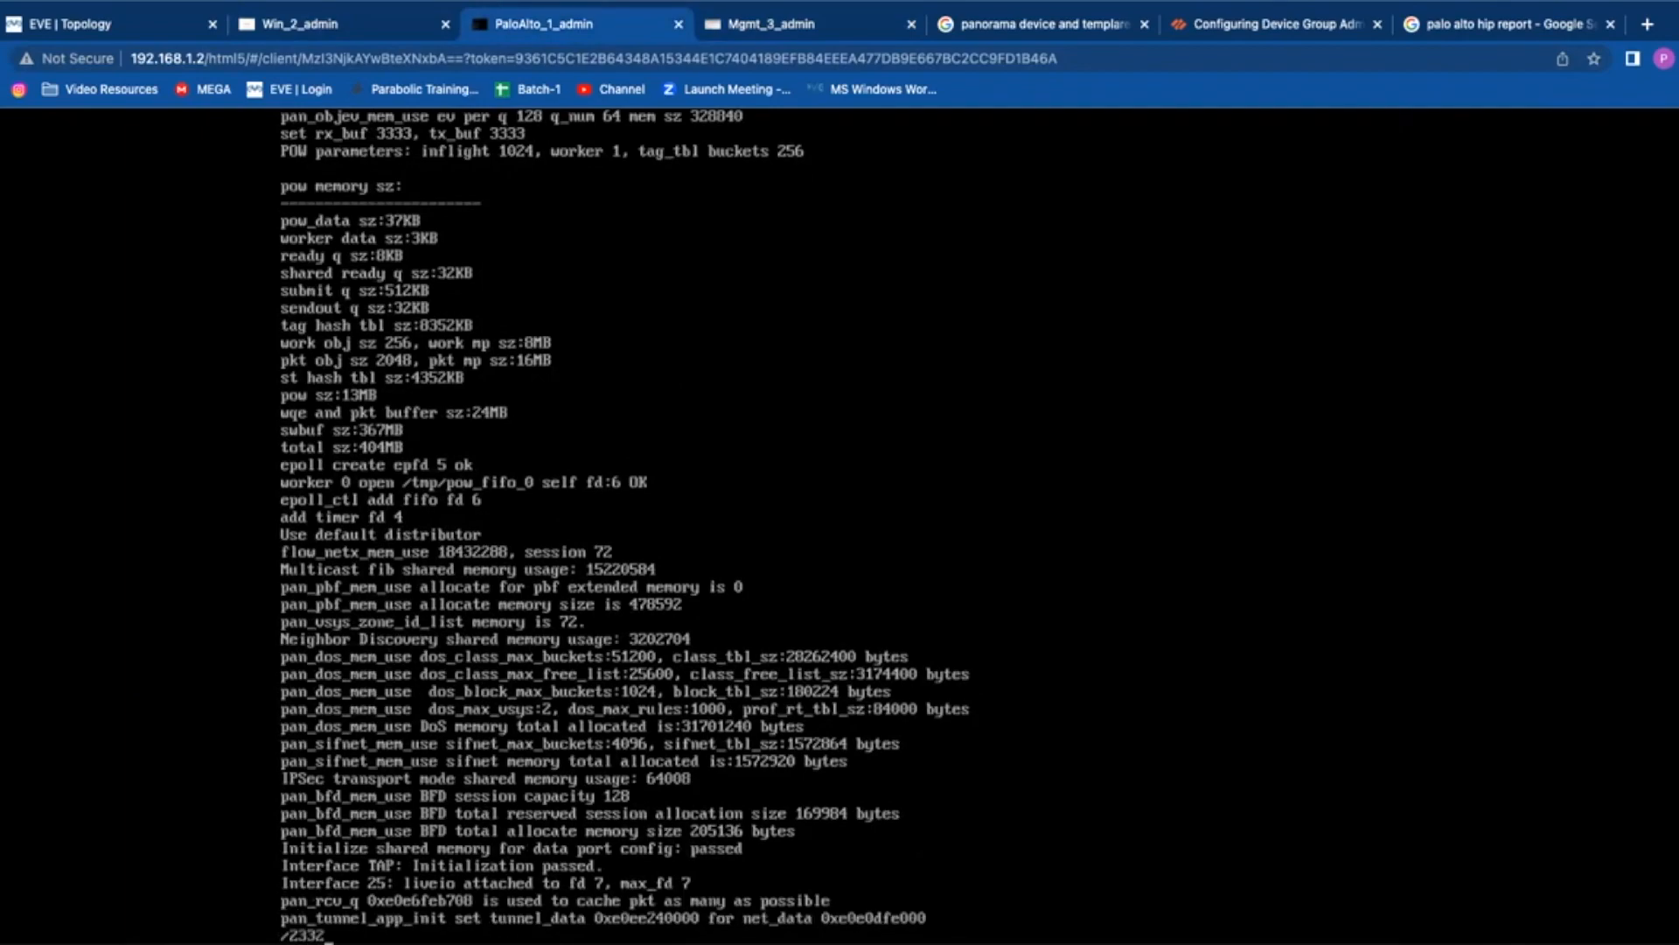
Step: Search the log for IP id 23328 and jump to the 2023-02-25 trace match
{"action": "key", "text": "Return"}
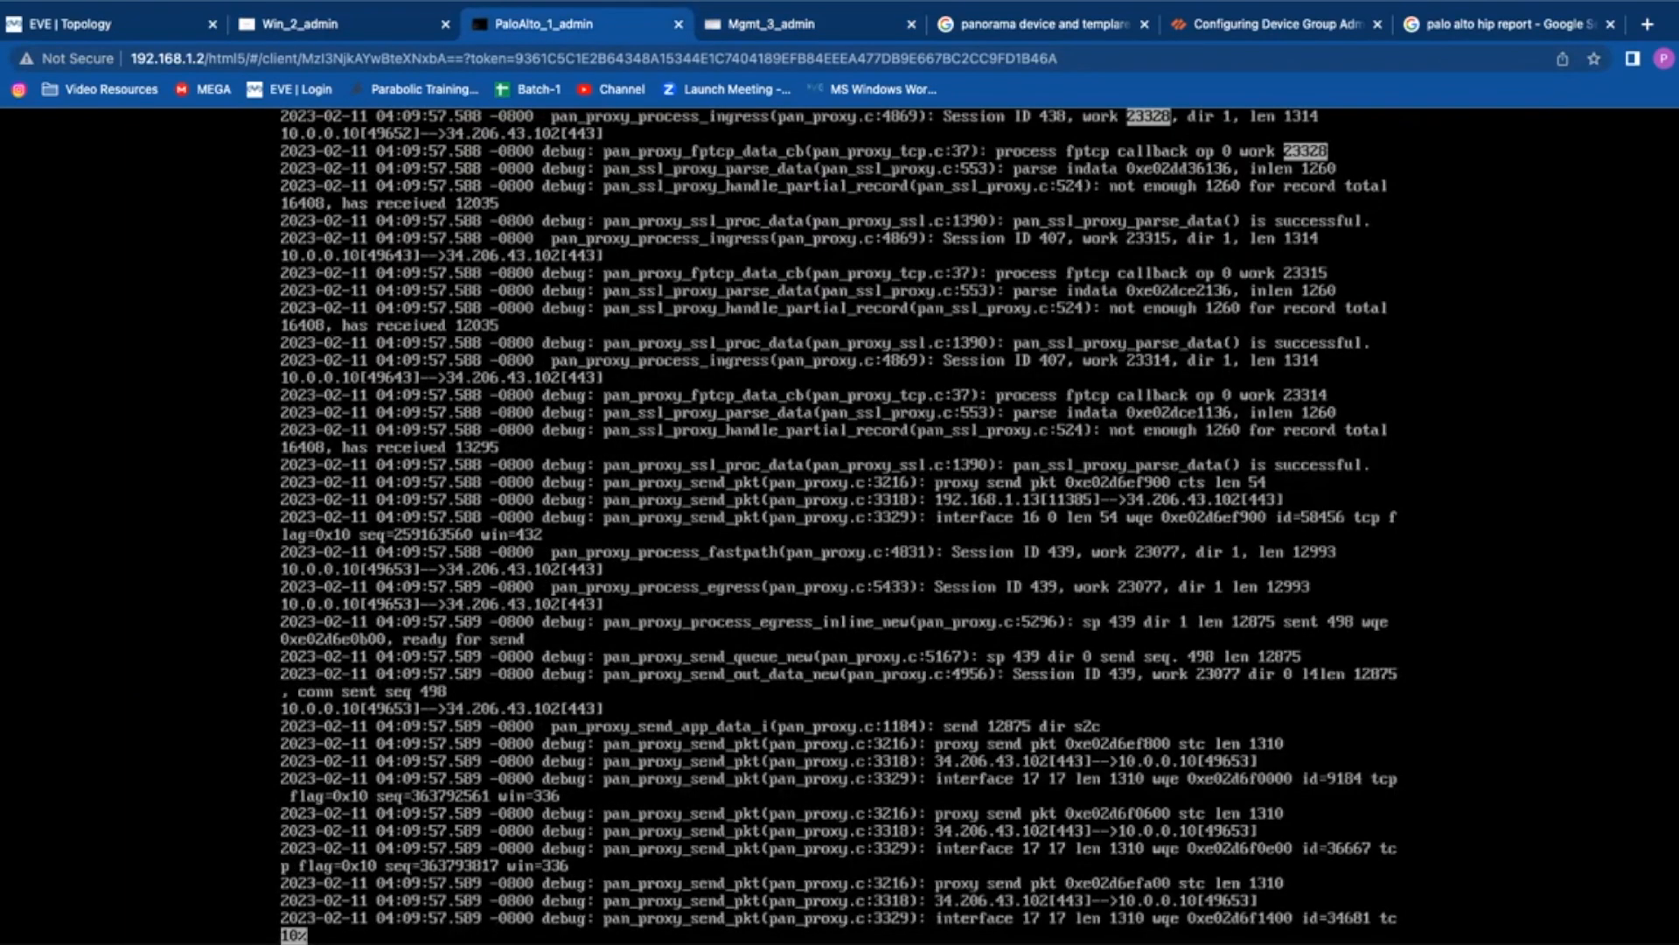
{"action": "key", "text": "n"}
{"action": "key", "text": "n"}
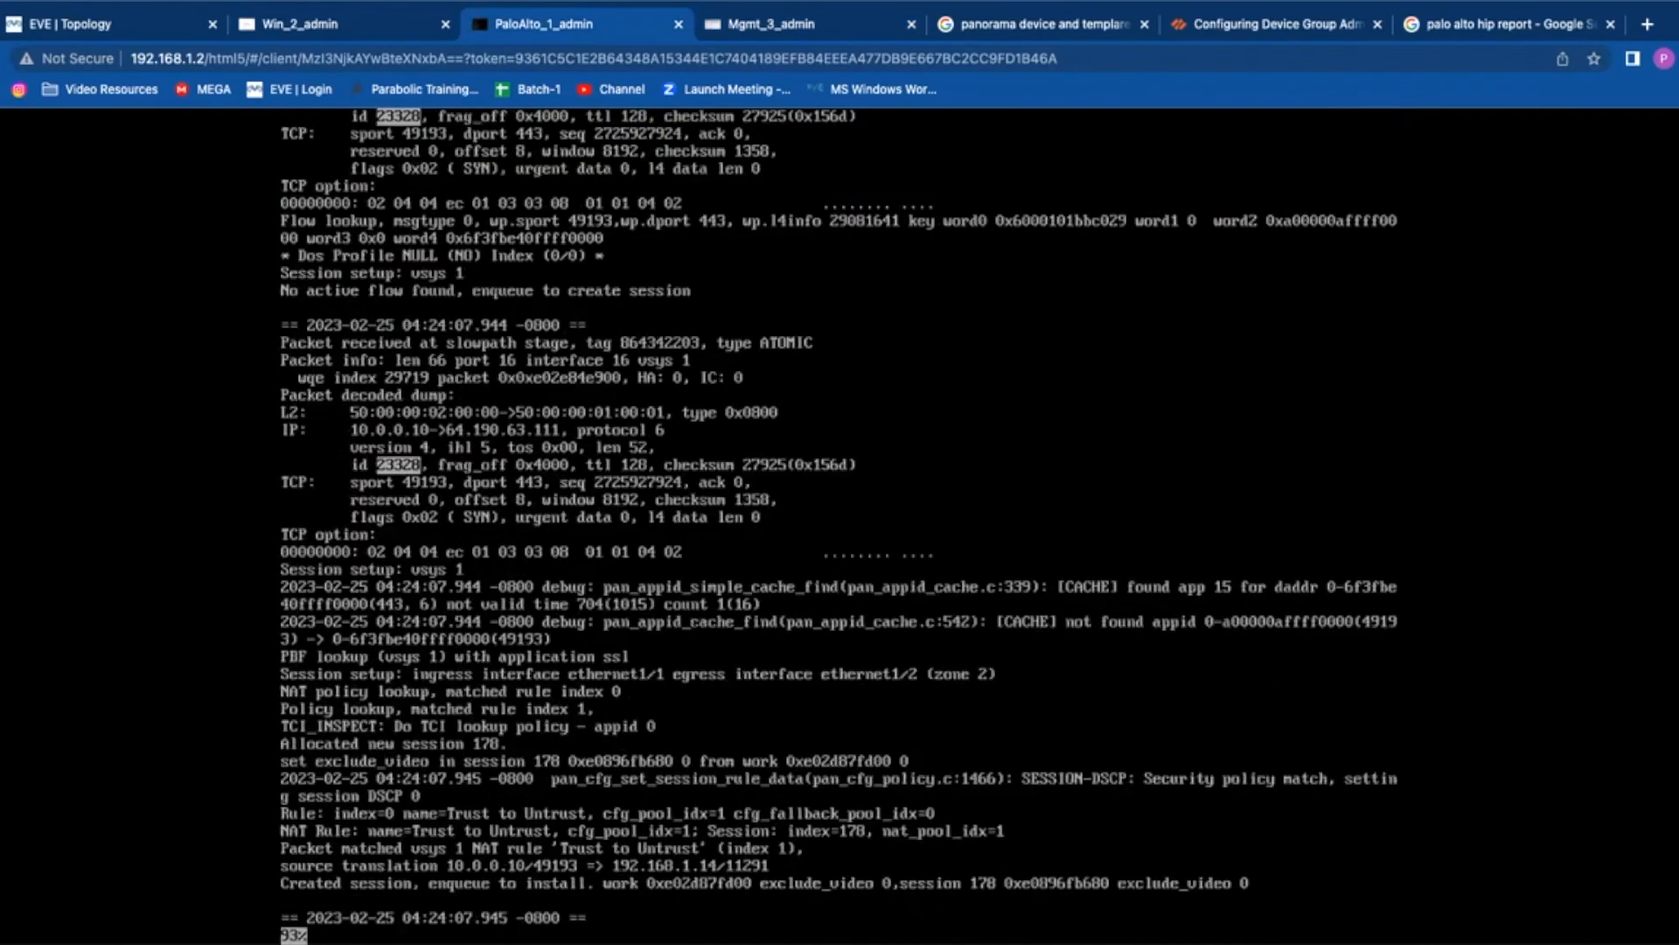
{"action": "scroll", "coordinate": [838, 516], "scroll_direction": "up", "scroll_amount": 4}
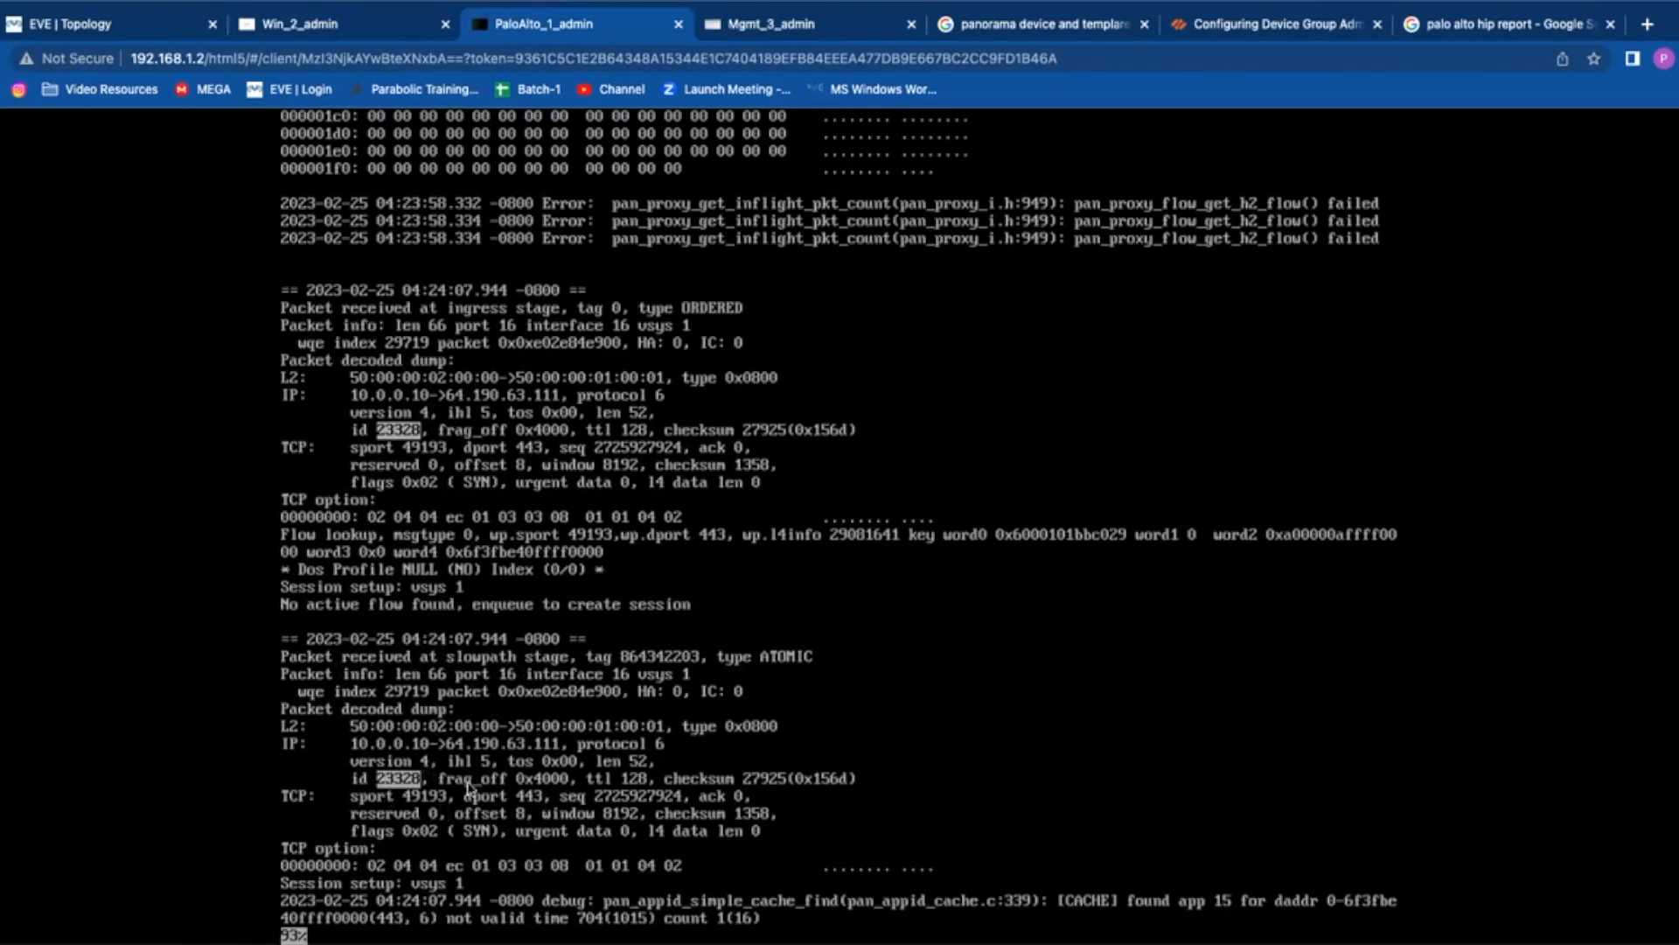
Step: Step through the SYN trace: session 178 creation, NAT to 192.168.1.14, route lookup, transmit on port 17
{"action": "key", "text": "Return"}
{"action": "key", "text": "Return"}
{"action": "key", "text": "Return"}
{"action": "key", "text": "Return"}
{"action": "key", "text": "Return"}
{"action": "key", "text": "Return"}
{"action": "key", "text": "Return"}
{"action": "key", "text": "Return"}
{"action": "key", "text": "Return"}
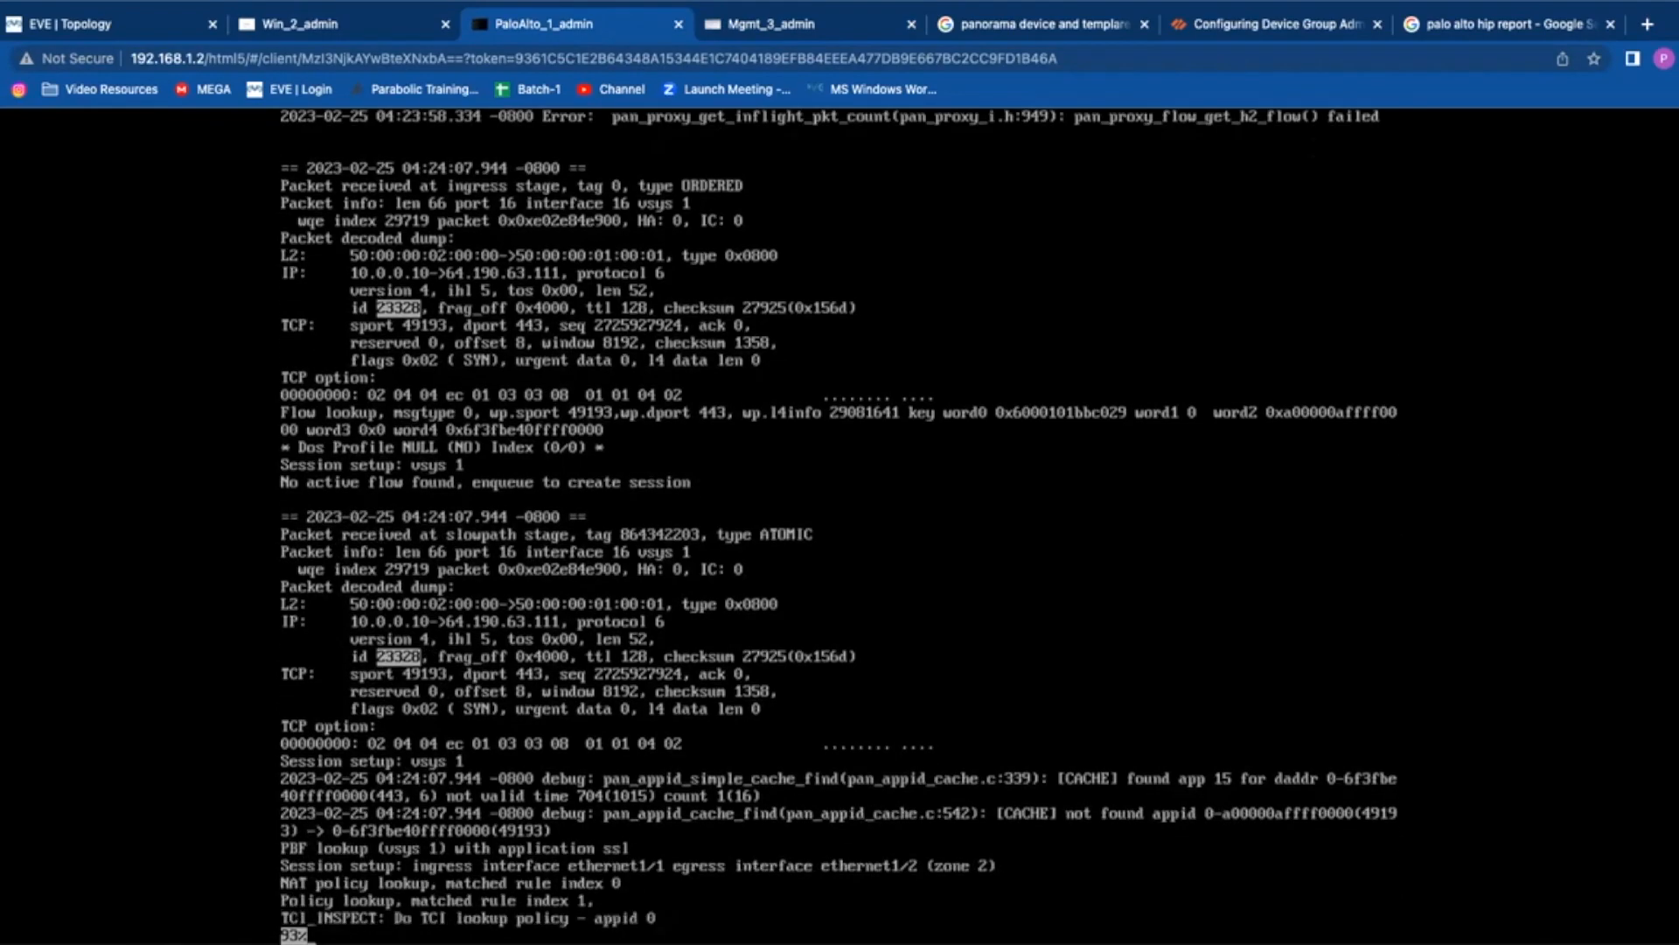
{"action": "key", "text": "Return"}
{"action": "key", "text": "Return"}
{"action": "key", "text": "Return"}
{"action": "key", "text": "Return"}
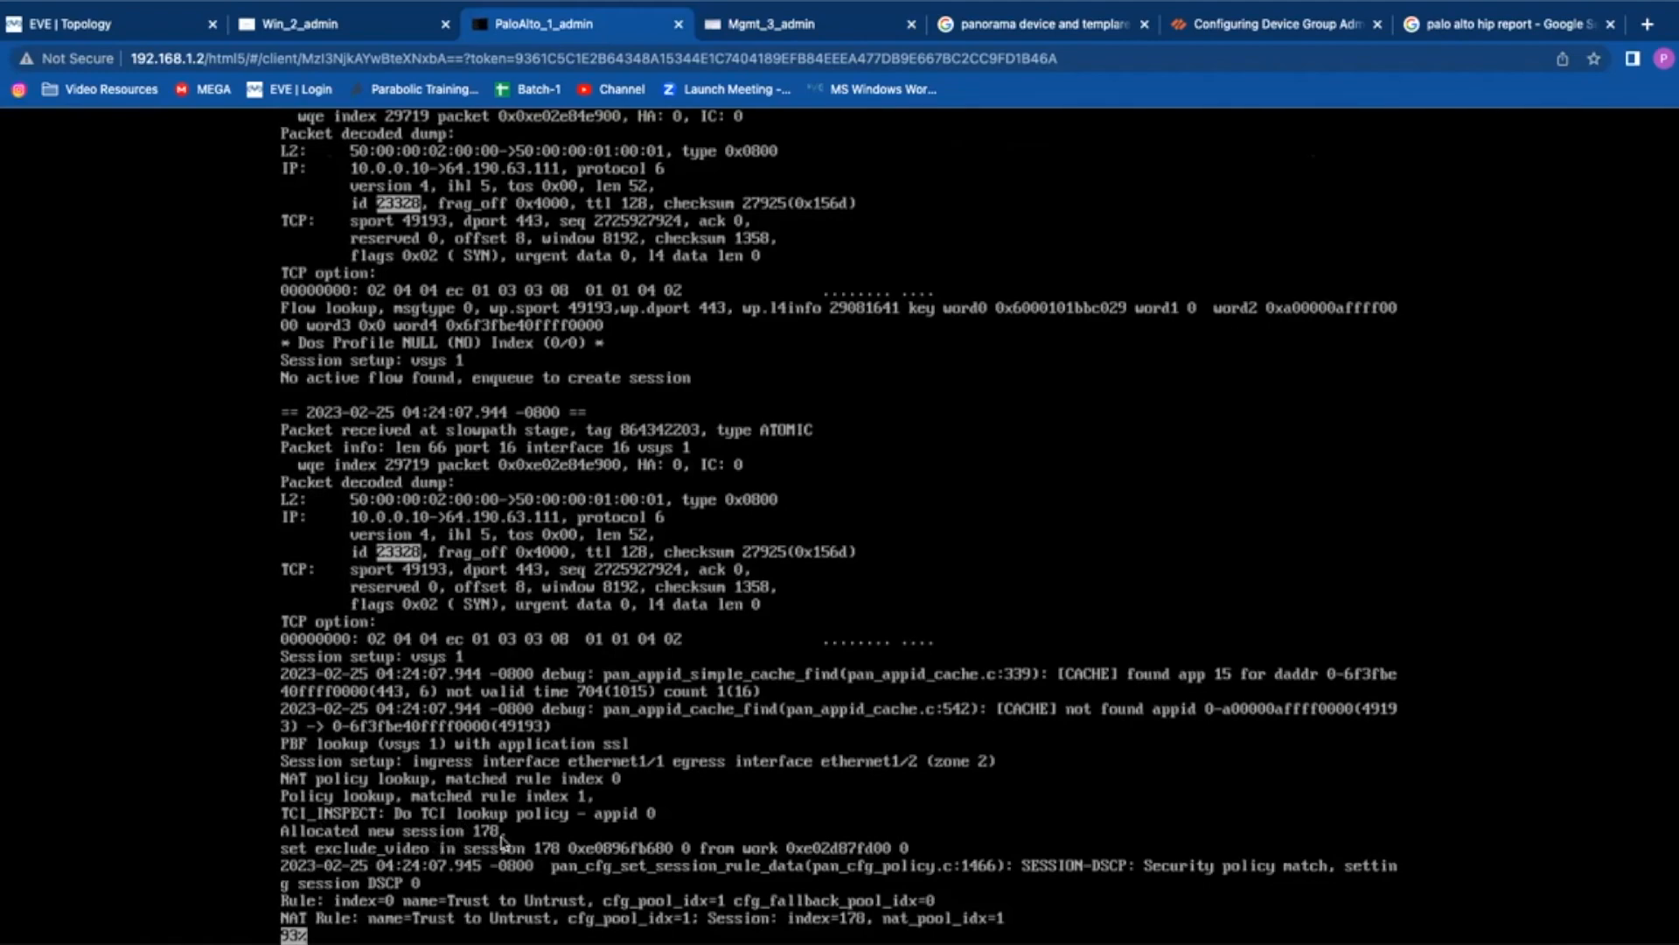
{"action": "key", "text": "Return"}
{"action": "key", "text": "Return"}
{"action": "key", "text": "Return"}
{"action": "key", "text": "Return"}
{"action": "key", "text": "Return"}
{"action": "key", "text": "Return"}
{"action": "key", "text": "Return"}
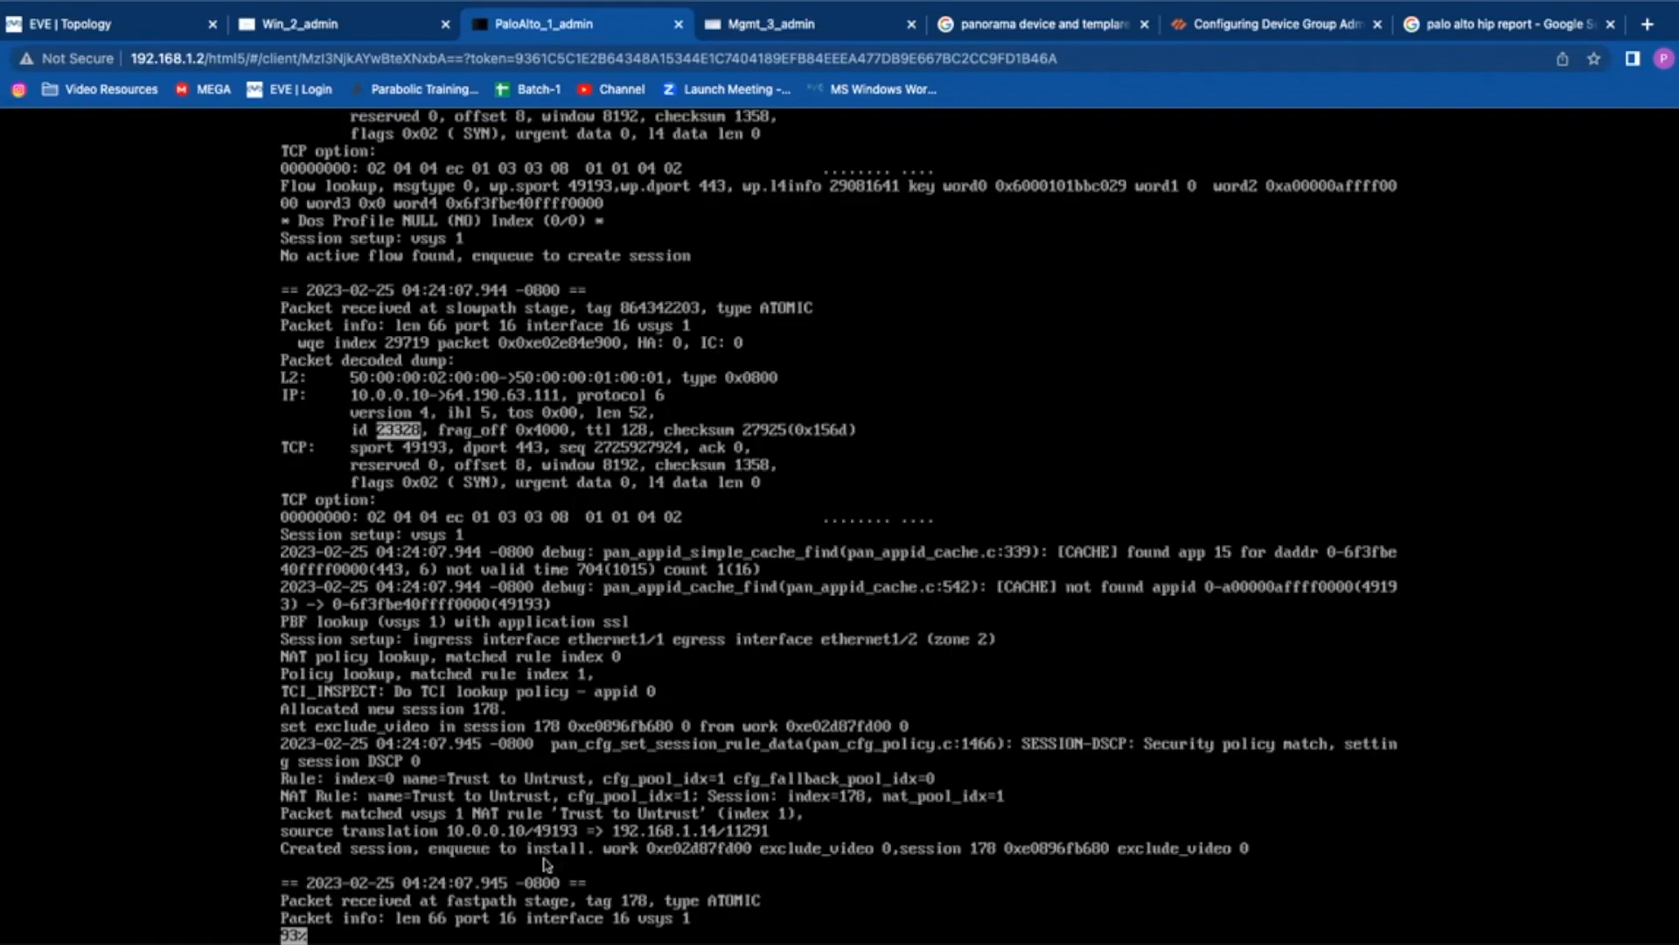
{"action": "key", "text": "Return"}
{"action": "key", "text": "Return"}
{"action": "key", "text": "Return"}
{"action": "key", "text": "Return"}
{"action": "key", "text": "Return"}
{"action": "key", "text": "Return"}
{"action": "key", "text": "Return"}
{"action": "key", "text": "Return"}
{"action": "key", "text": "Return"}
{"action": "key", "text": "Return"}
{"action": "key", "text": "Return"}
{"action": "key", "text": "Return"}
{"action": "key", "text": "Return"}
{"action": "key", "text": "Return"}
{"action": "key", "text": "Return"}
{"action": "key", "text": "Return"}
{"action": "key", "text": "Return"}
{"action": "key", "text": "Return"}
{"action": "key", "text": "Return"}
{"action": "key", "text": "Return"}
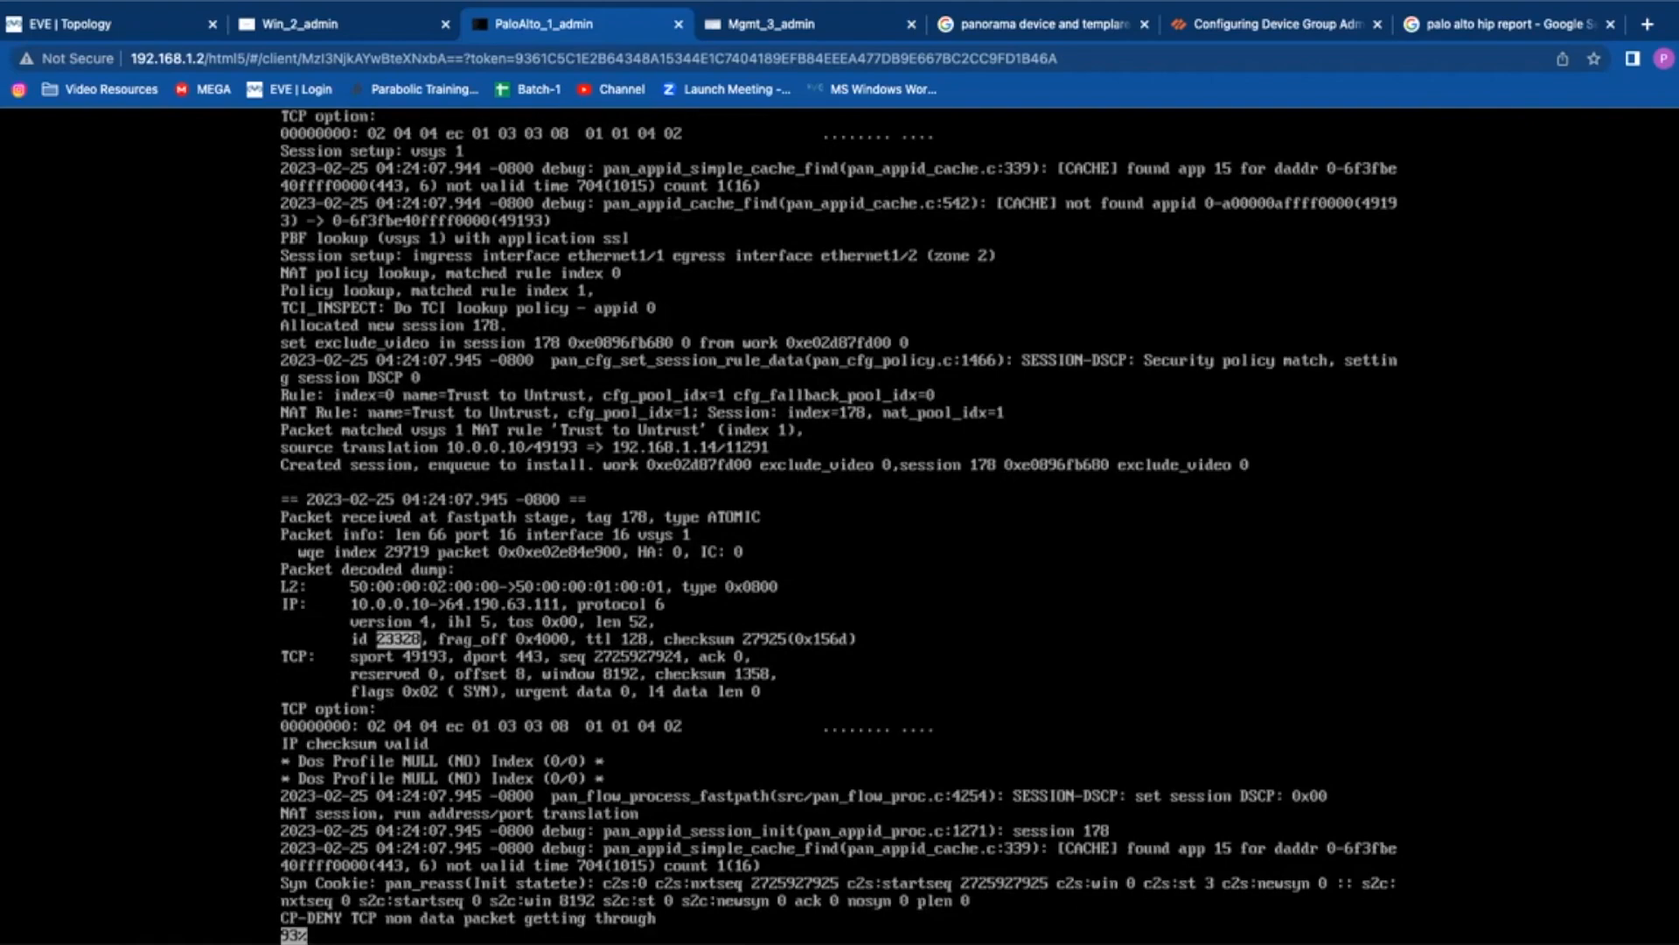
{"action": "key", "text": "Return"}
{"action": "key", "text": "Return"}
{"action": "key", "text": "Return"}
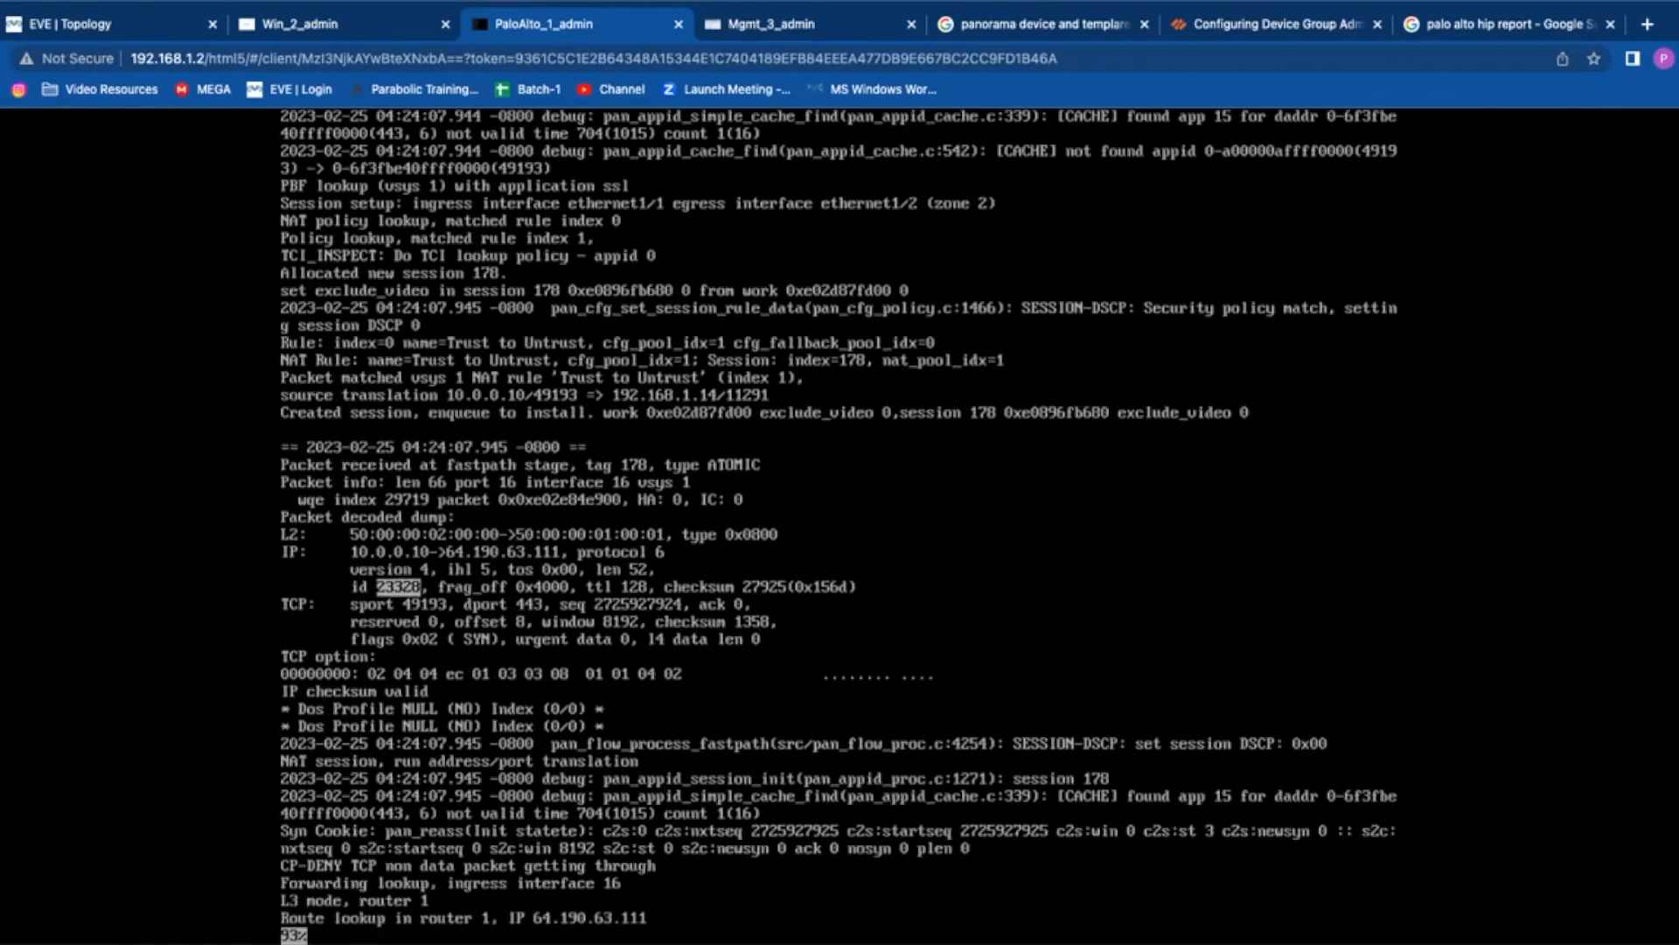
{"action": "key", "text": "Return"}
{"action": "key", "text": "Return"}
{"action": "key", "text": "Return"}
{"action": "key", "text": "Return"}
{"action": "key", "text": "Return"}
{"action": "key", "text": "Return"}
{"action": "key", "text": "Return"}
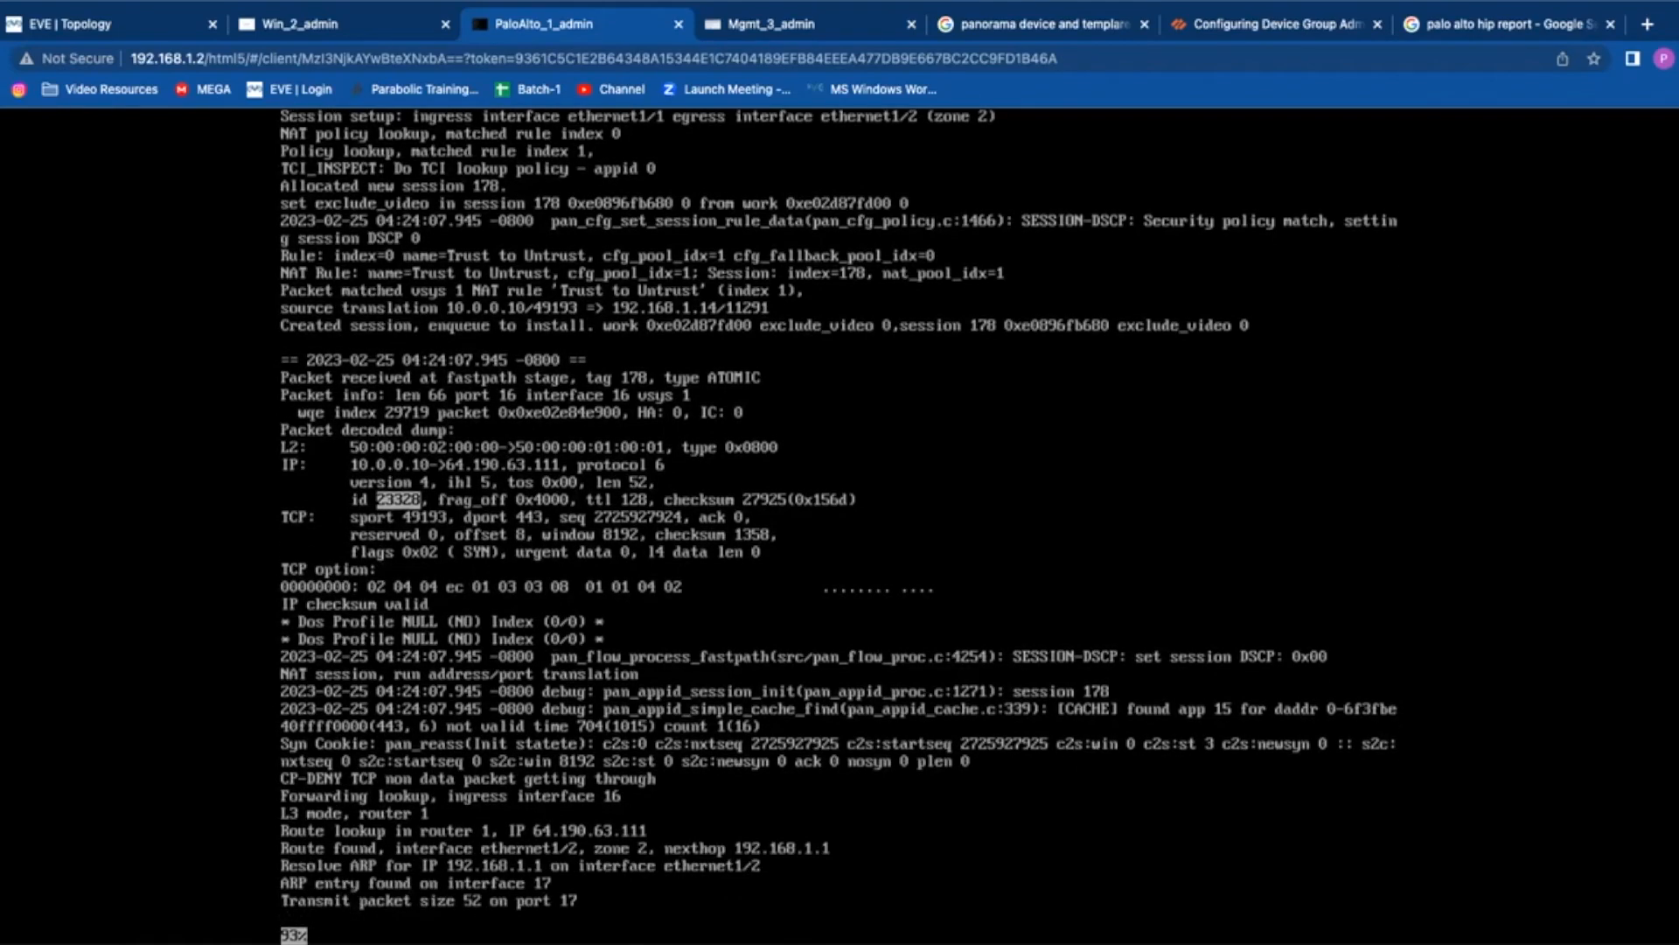
{"action": "key", "text": "Return"}
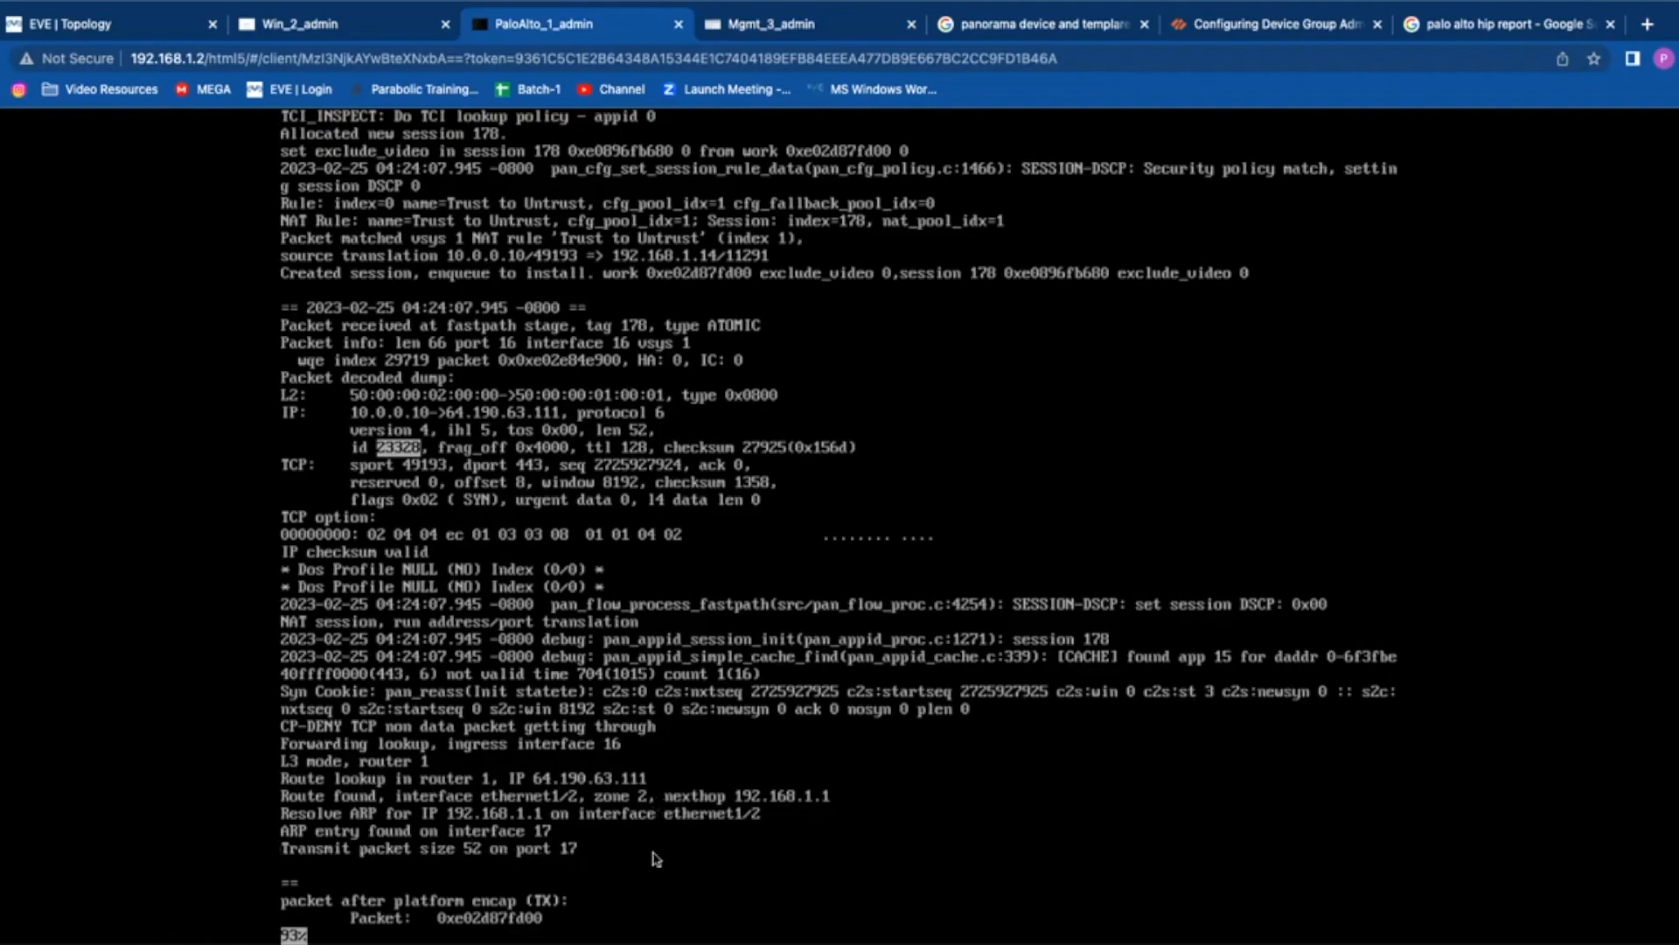
Step: Finish the packet trace, then search the log for blue.com and read its cipher selection lines
{"action": "key", "text": "Return"}
{"action": "key", "text": "Return"}
{"action": "key", "text": "Return"}
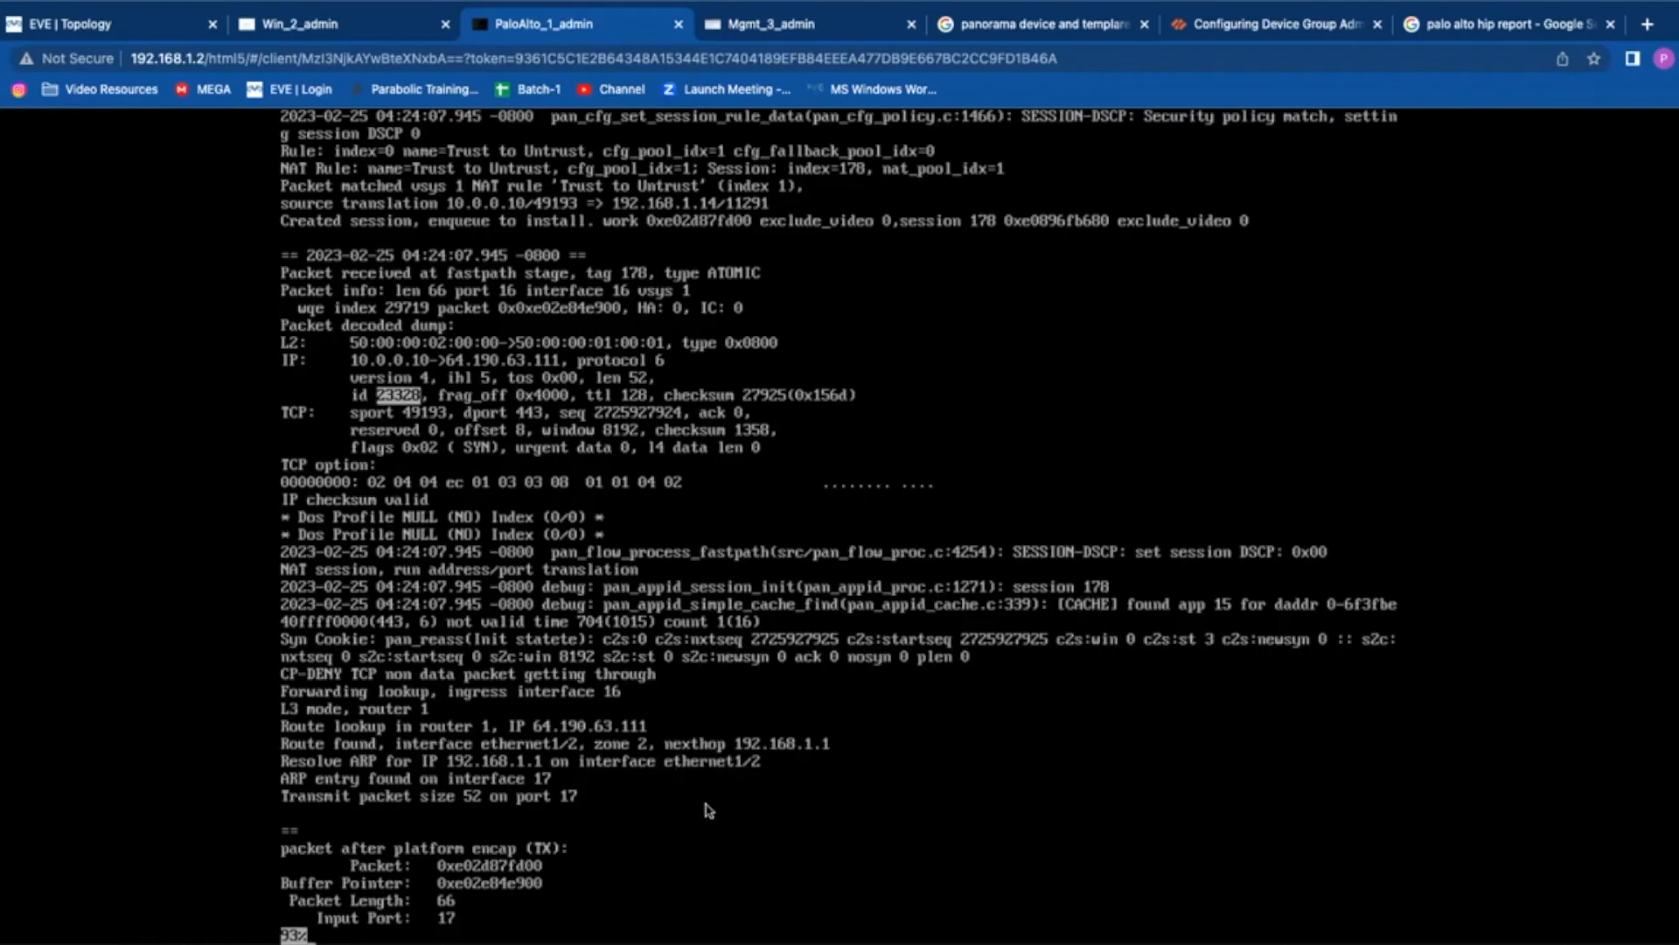
{"action": "key", "text": "space"}
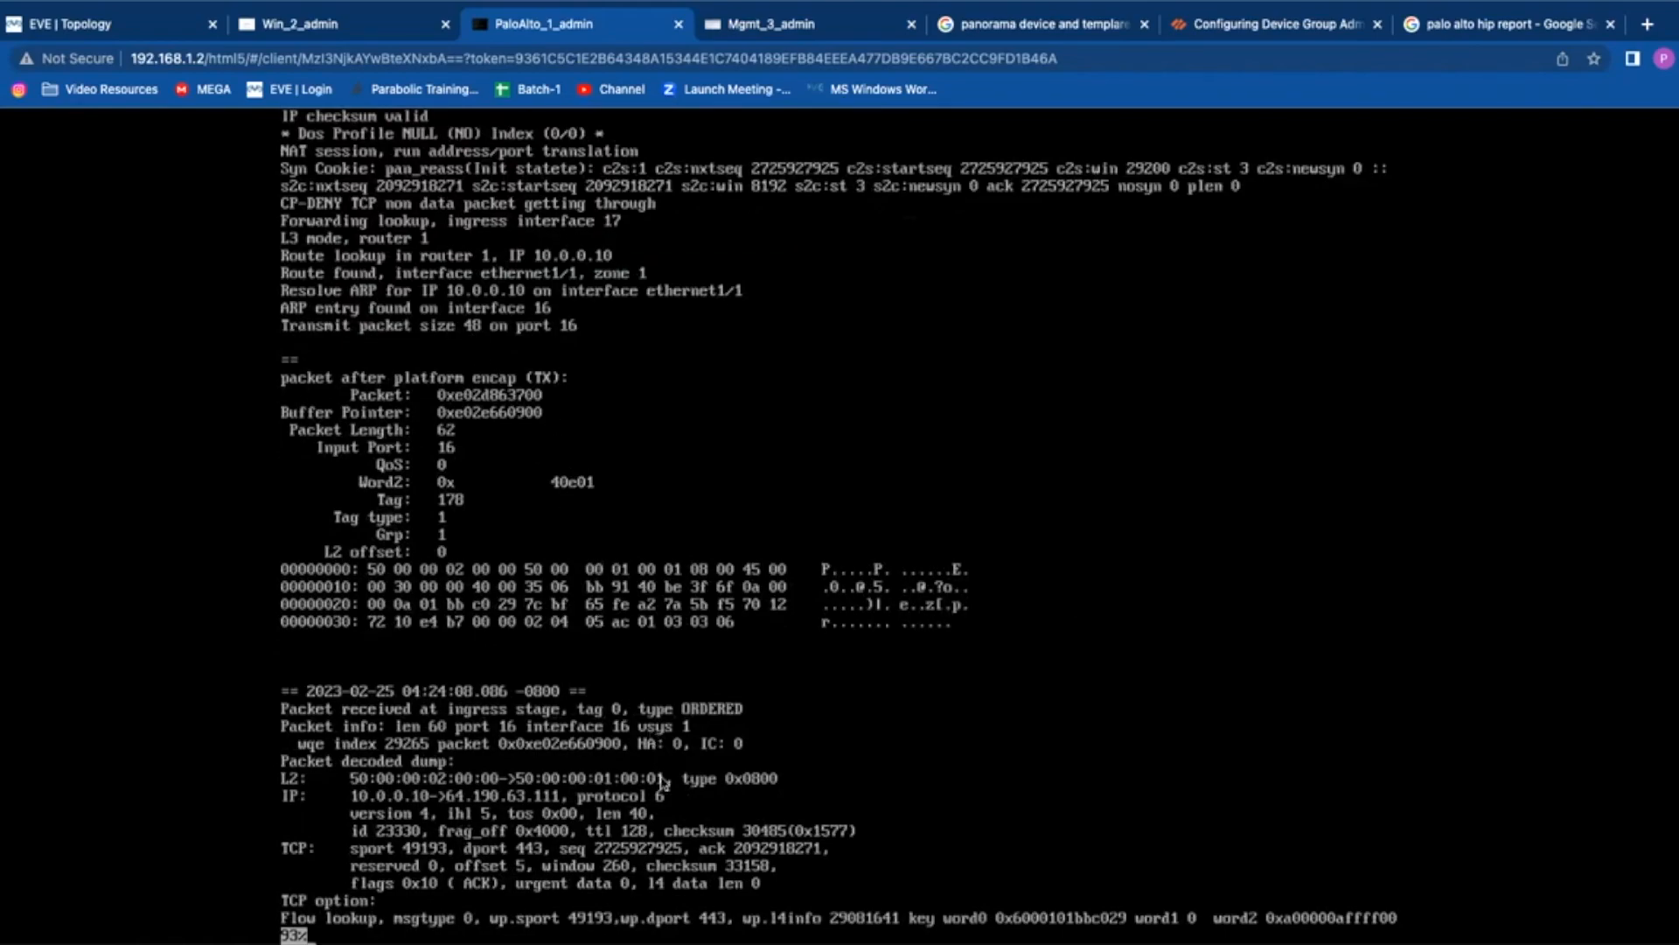
{"action": "key", "text": "space"}
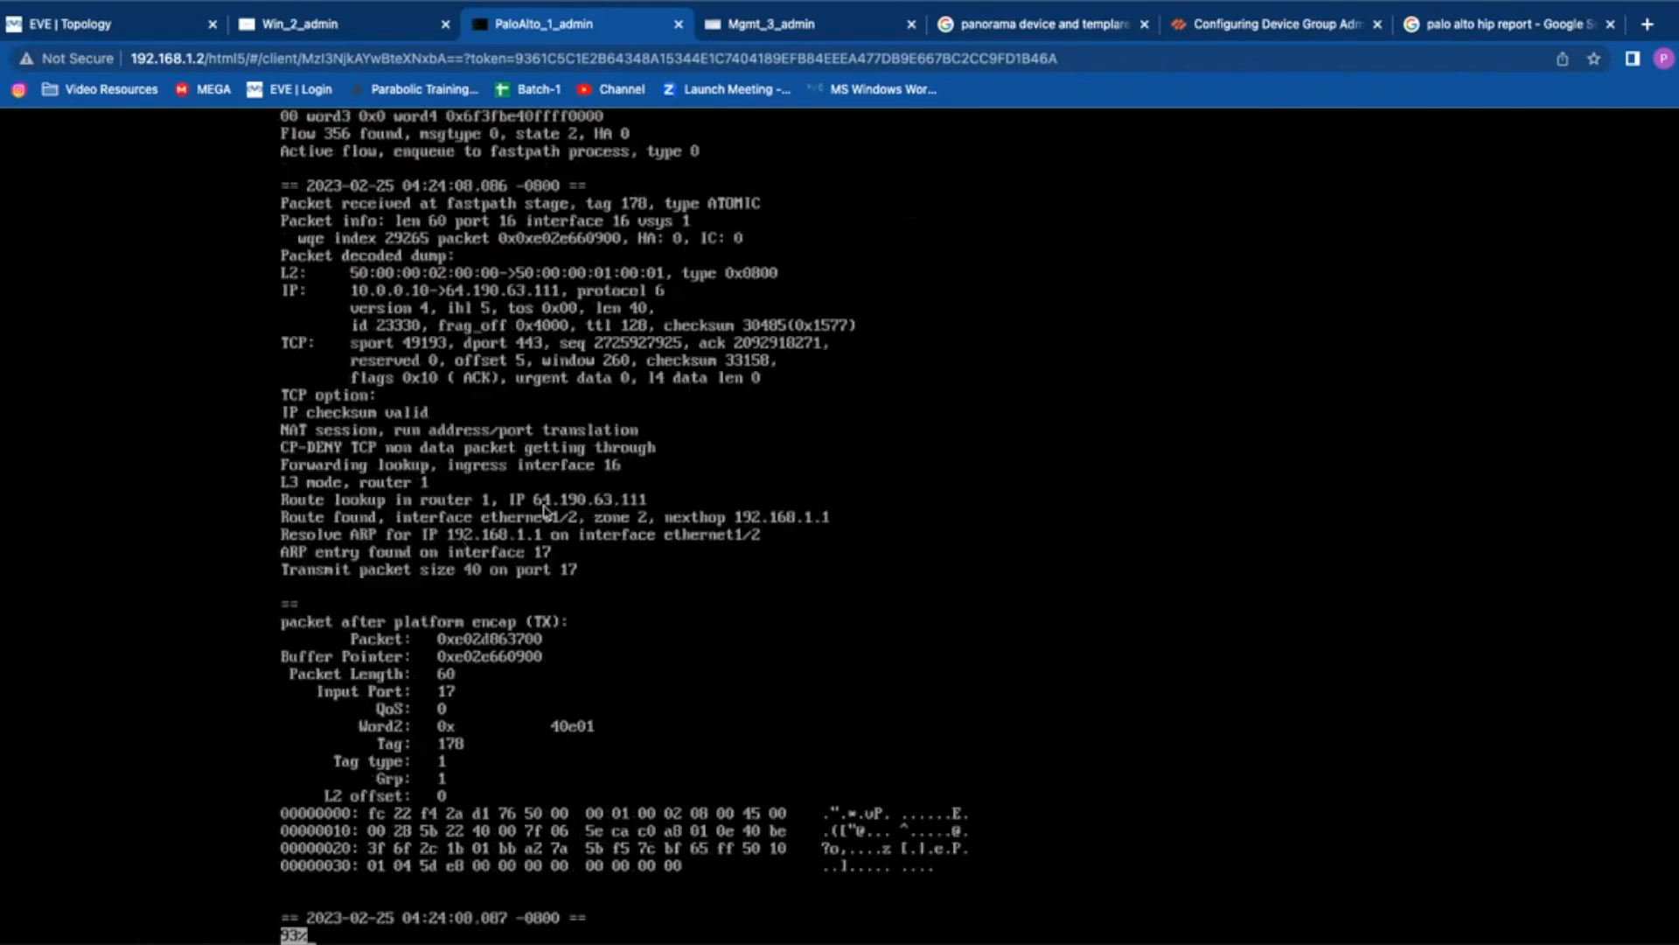
{"action": "key", "text": "slash"}
{"action": "type", "text": "blue.co"}
{"action": "key", "text": "Return"}
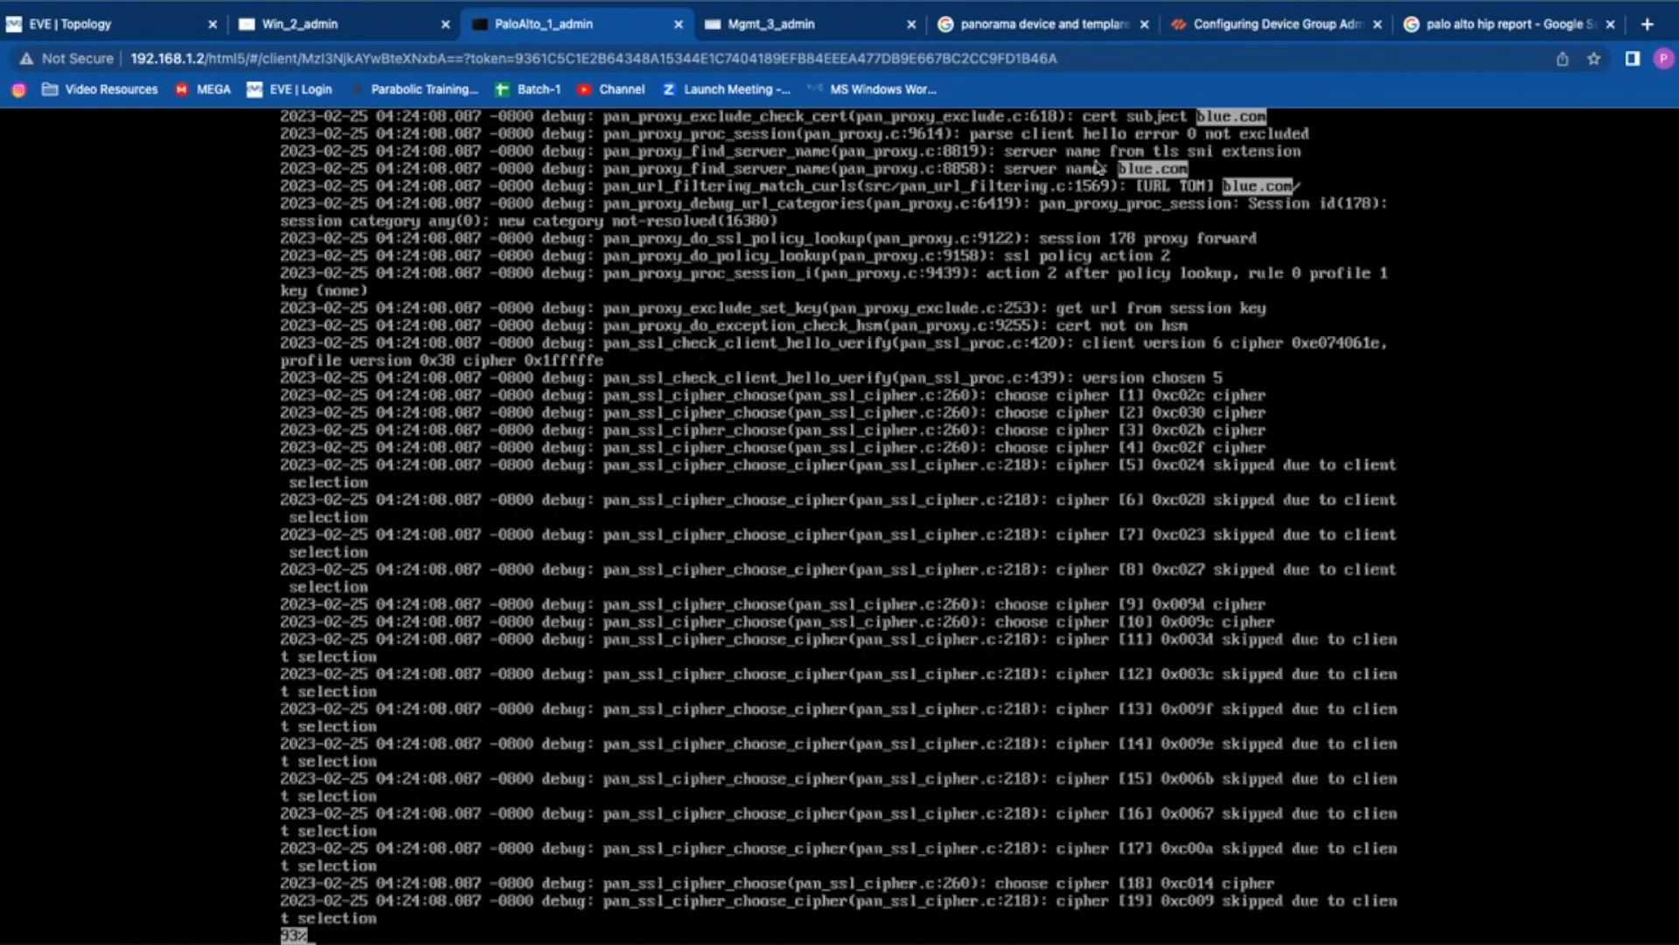
{"action": "key", "text": "Up"}
{"action": "key", "text": "Up"}
{"action": "key", "text": "Up"}
{"action": "key", "text": "Up"}
{"action": "key", "text": "Up"}
{"action": "key", "text": "Up"}
{"action": "key", "text": "Up"}
{"action": "key", "text": "Up"}
{"action": "key", "text": "Up"}
{"action": "key", "text": "Up"}
{"action": "key", "text": "Up"}
{"action": "key", "text": "Up"}
{"action": "key", "text": "Up"}
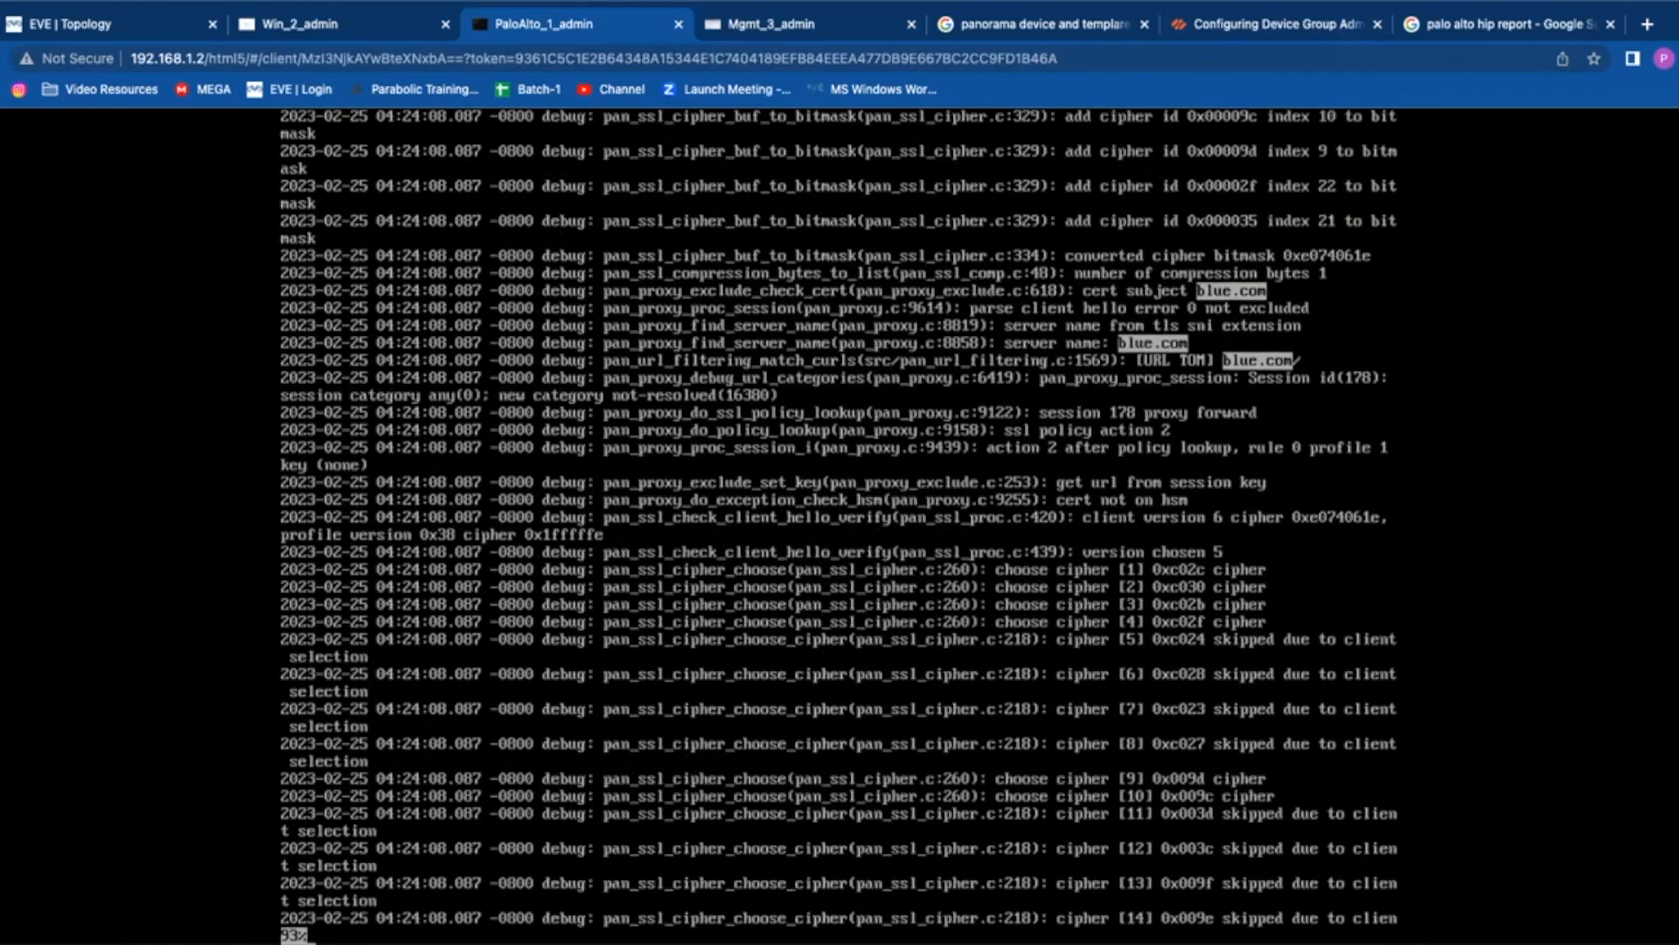
{"action": "key", "text": "Up"}
{"action": "key", "text": "Up"}
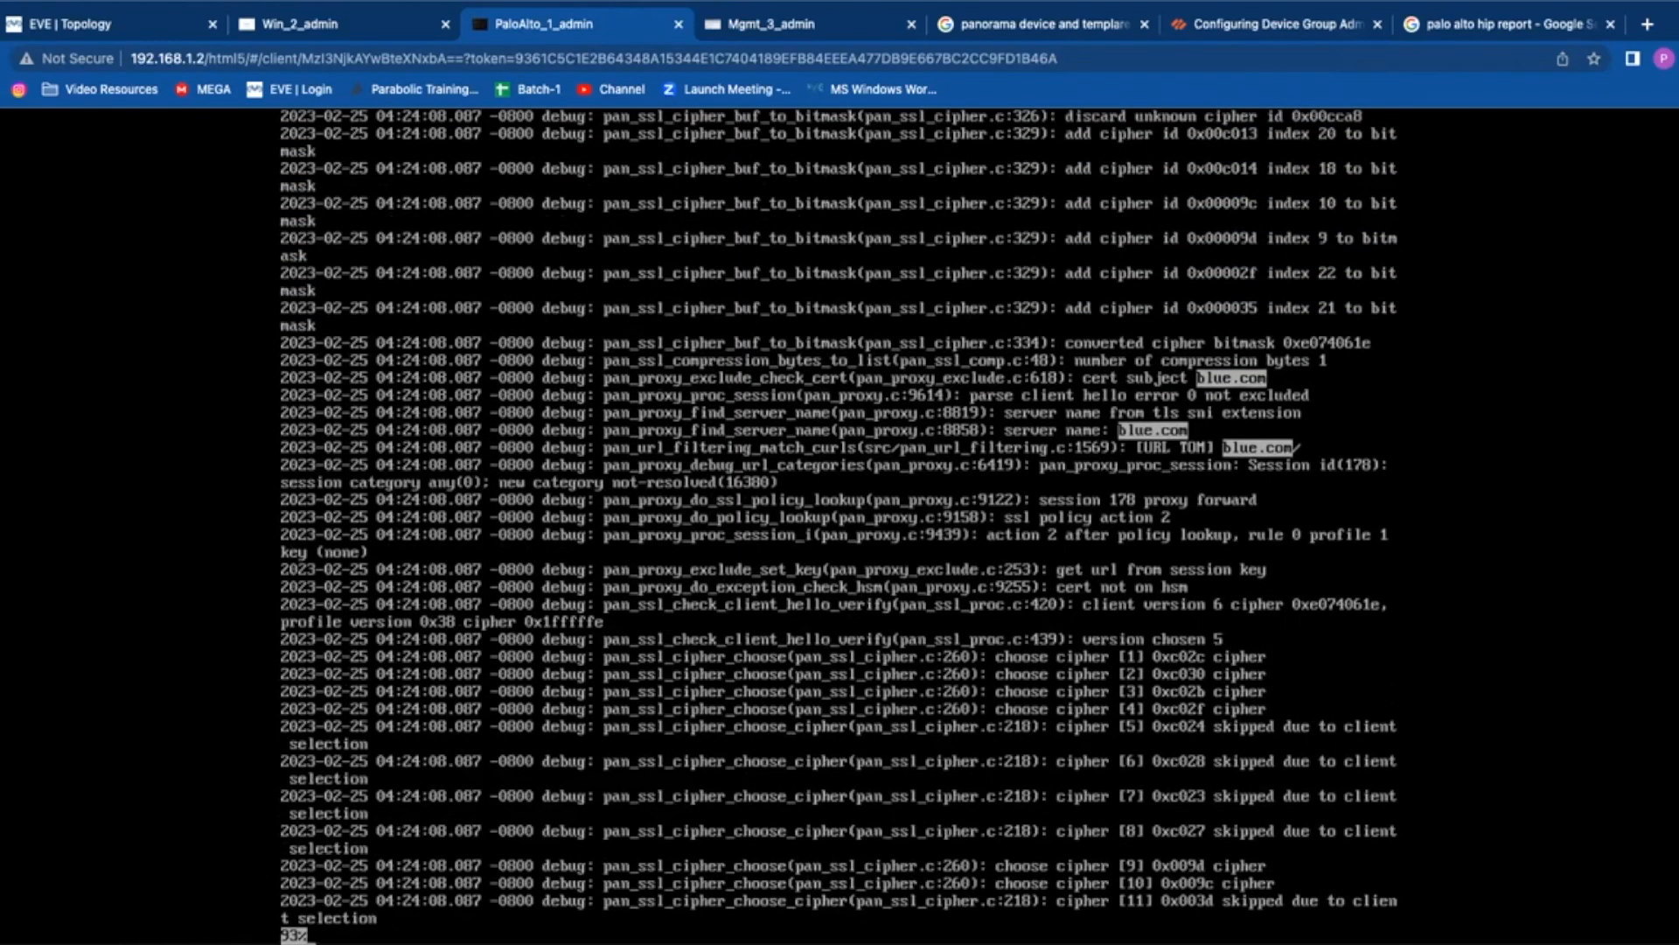
{"action": "key", "text": "Down"}
{"action": "key", "text": "Down"}
{"action": "key", "text": "Down"}
{"action": "key", "text": "Down"}
{"action": "key", "text": "Down"}
{"action": "key", "text": "Down"}
{"action": "key", "text": "Down"}
{"action": "key", "text": "Down"}
{"action": "key", "text": "Down"}
{"action": "key", "text": "Down"}
{"action": "key", "text": "Down"}
{"action": "key", "text": "Down"}
{"action": "key", "text": "Down"}
{"action": "key", "text": "Down"}
{"action": "key", "text": "Down"}
{"action": "key", "text": "Down"}
{"action": "key", "text": "Down"}
{"action": "key", "text": "Down"}
{"action": "key", "text": "Down"}
{"action": "key", "text": "Down"}
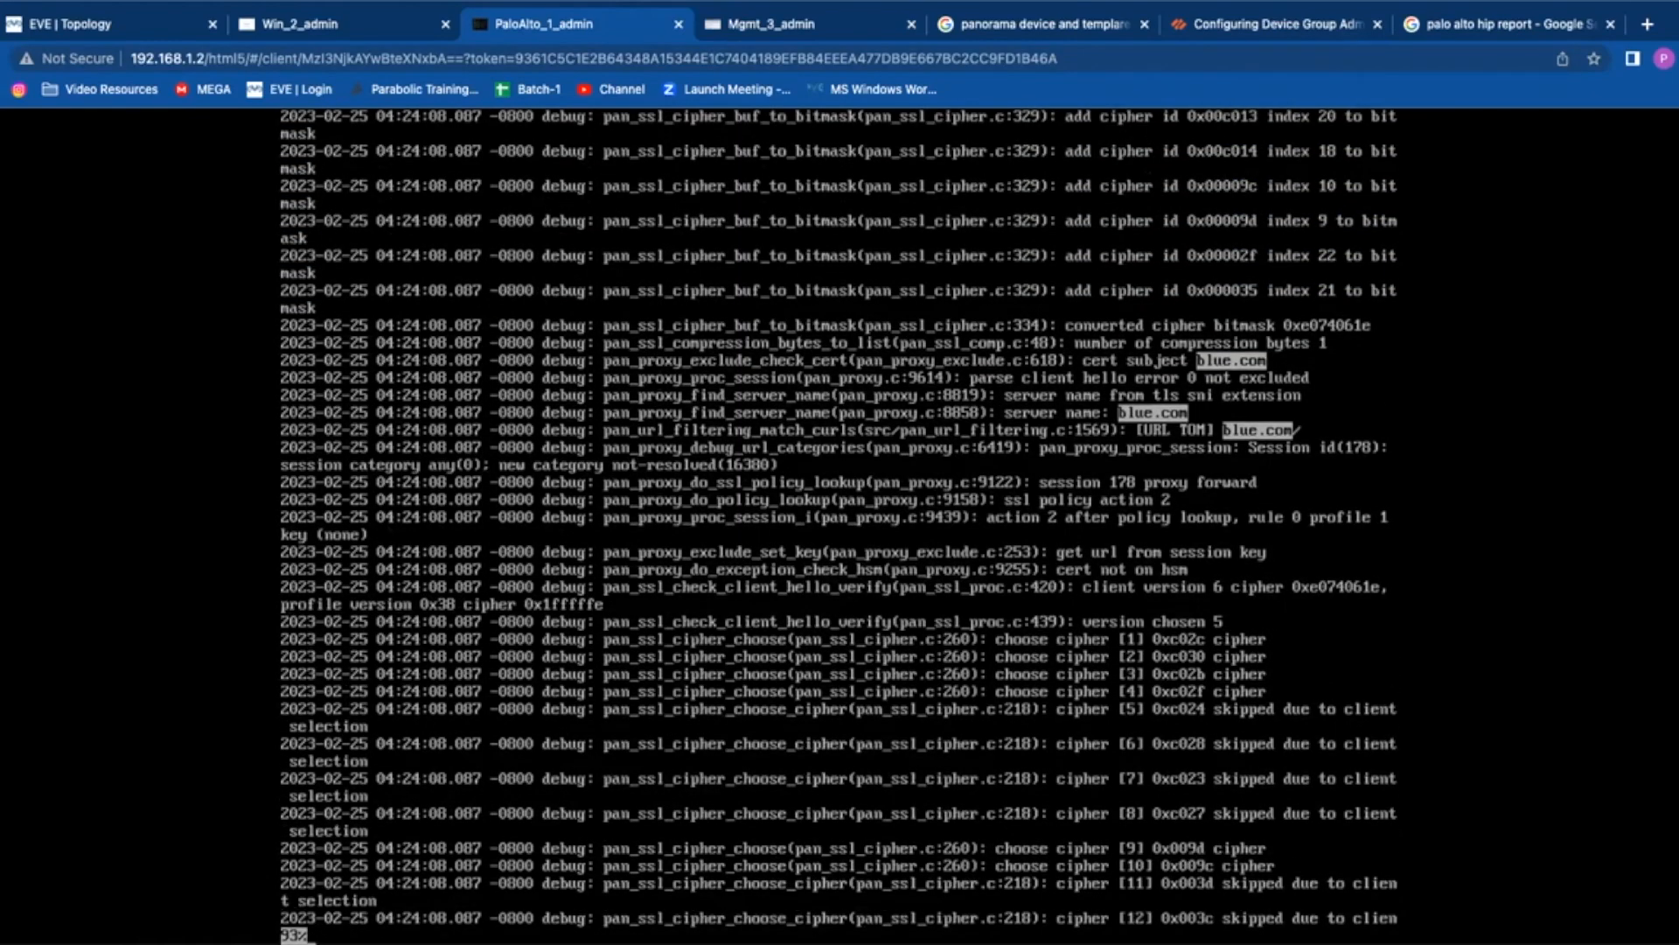
Step: Search for sni, quit the log viewer, and recall 'less mp-log pan_packet_diag.log' at the prompt
{"action": "key", "text": "Down"}
{"action": "key", "text": "Down"}
{"action": "key", "text": "Down"}
{"action": "key", "text": "Down"}
{"action": "key", "text": "Down"}
{"action": "key", "text": "Down"}
{"action": "key", "text": "Down"}
{"action": "key", "text": "Down"}
{"action": "key", "text": "Down"}
{"action": "key", "text": "Down"}
{"action": "key", "text": "Down"}
{"action": "key", "text": "Down"}
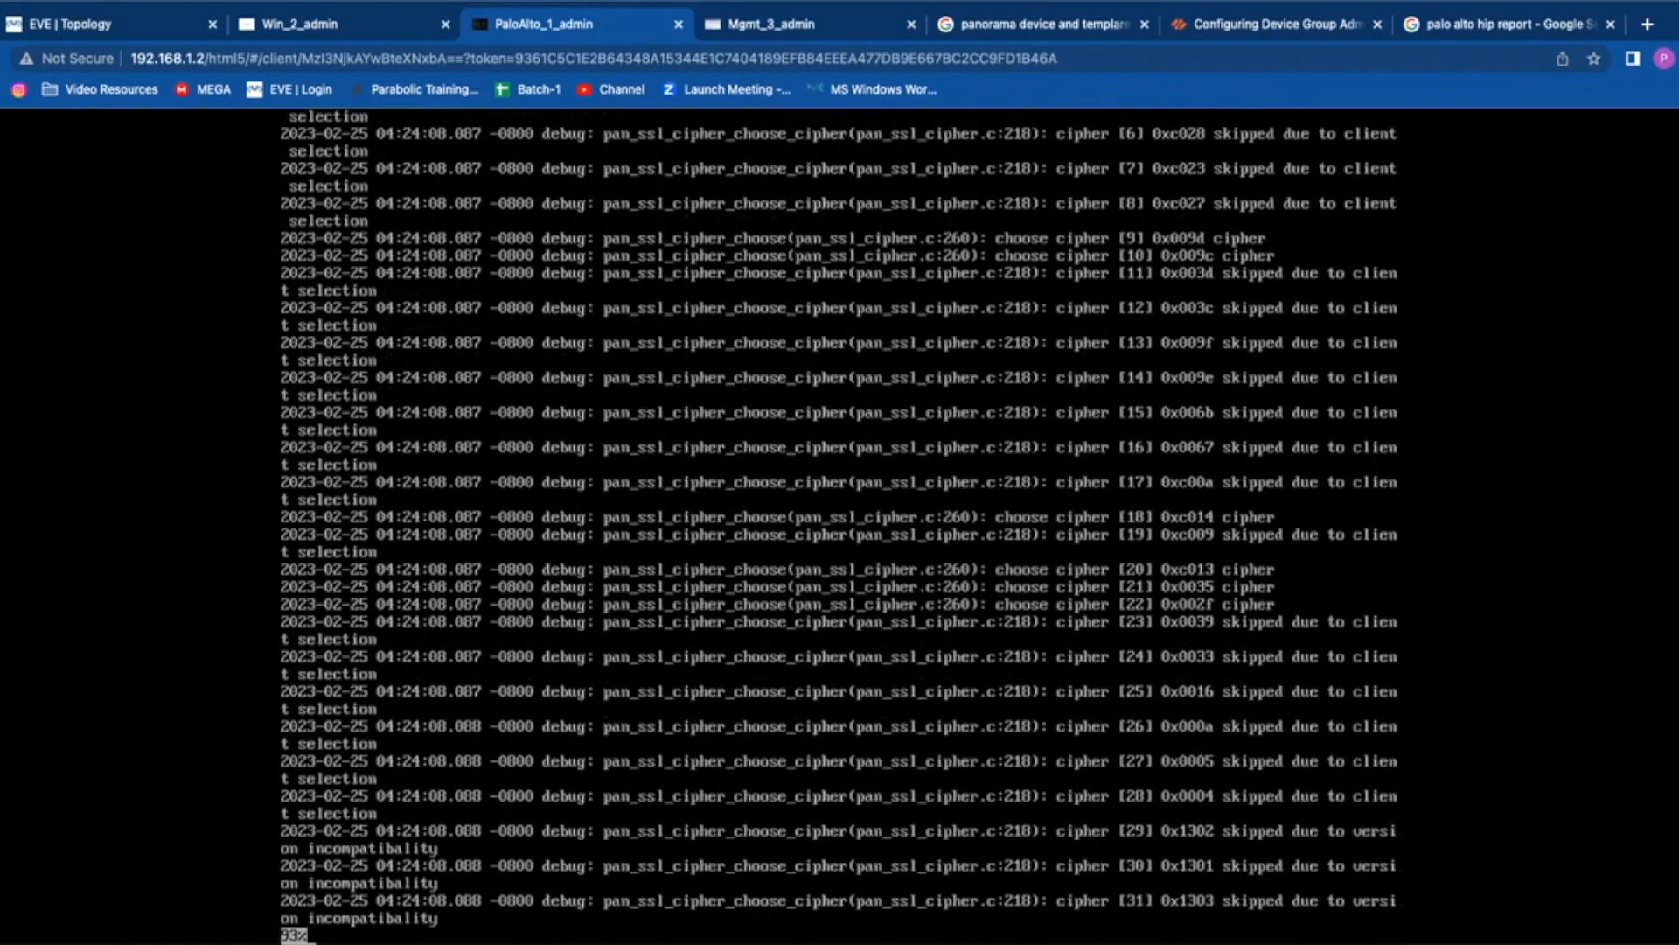
{"action": "type", "text": "/s"}
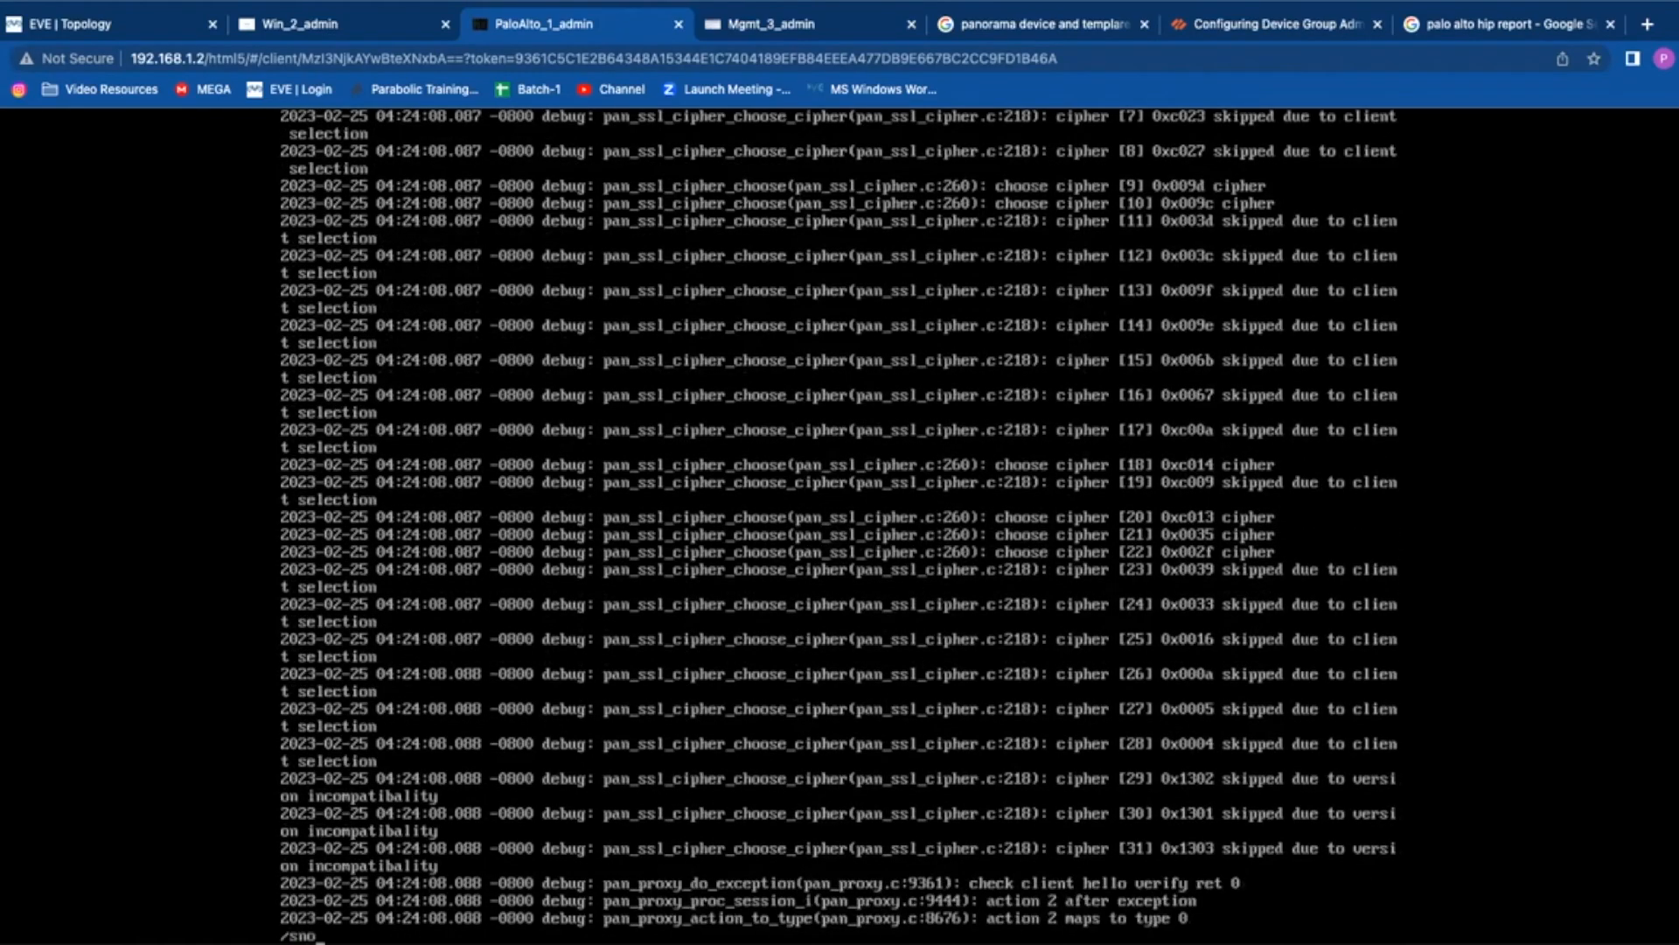
{"action": "type", "text": "ni"}
{"action": "key", "text": "Return"}
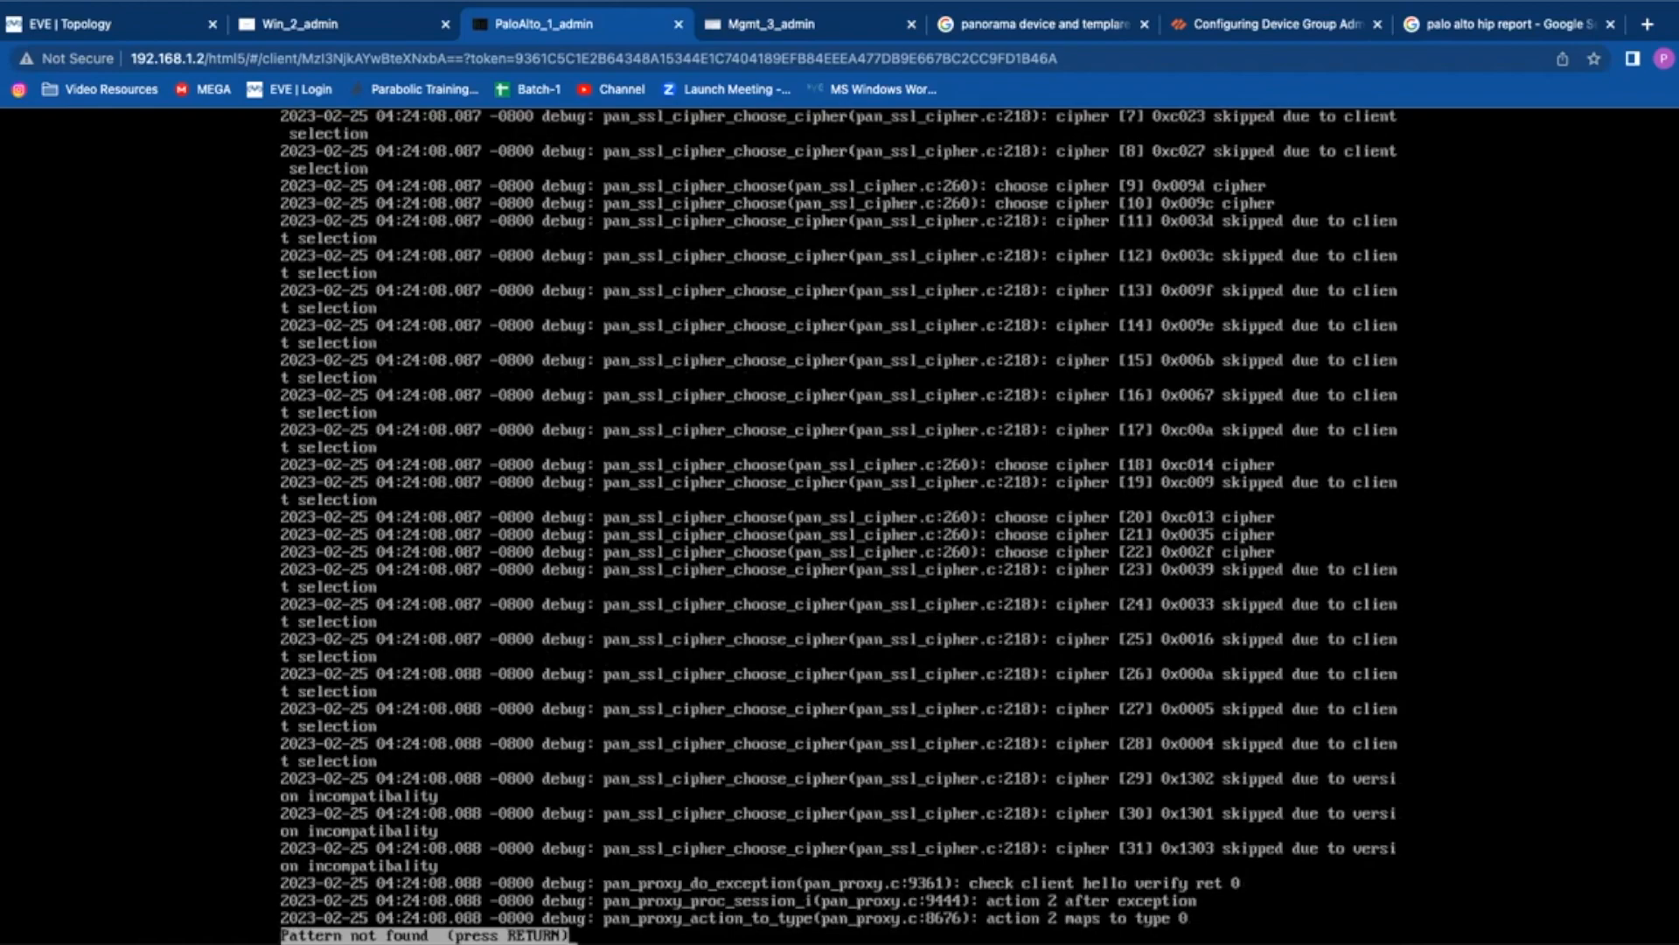
{"action": "key", "text": "q"}
{"action": "key", "text": "Return"}
{"action": "key", "text": "Return"}
{"action": "key", "text": "Up"}
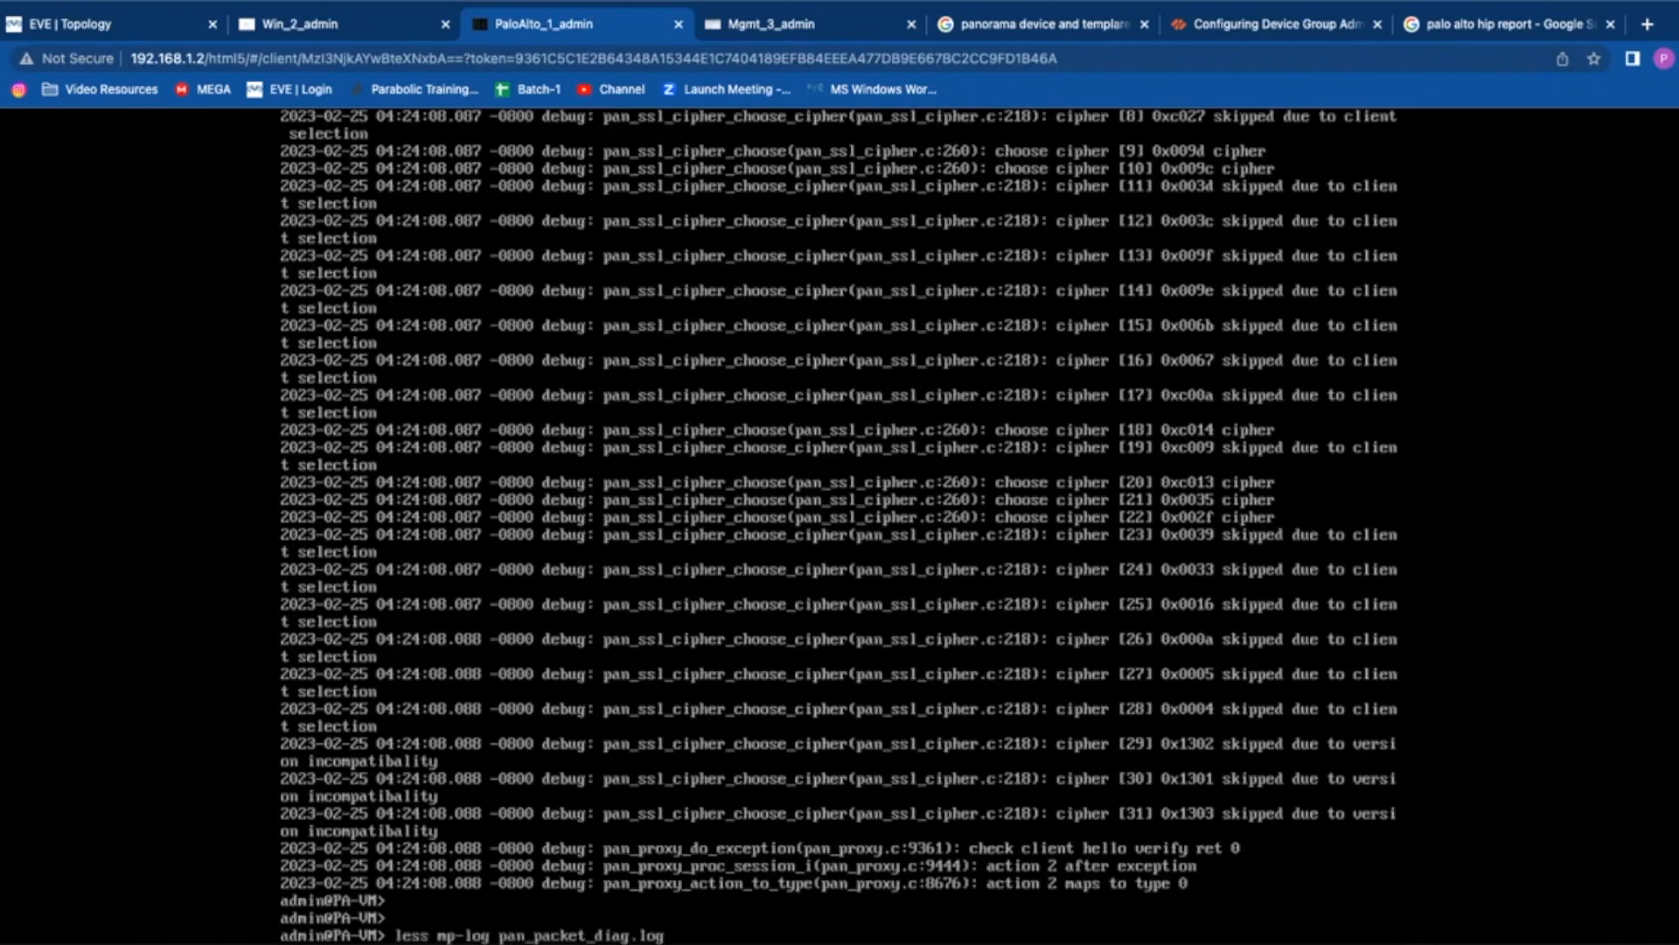
{"action": "key", "text": "Return"}
Step: Search the reopened log for blue.com and sni, then exit to the PA-VM prompt
{"action": "type", "text": "/"}
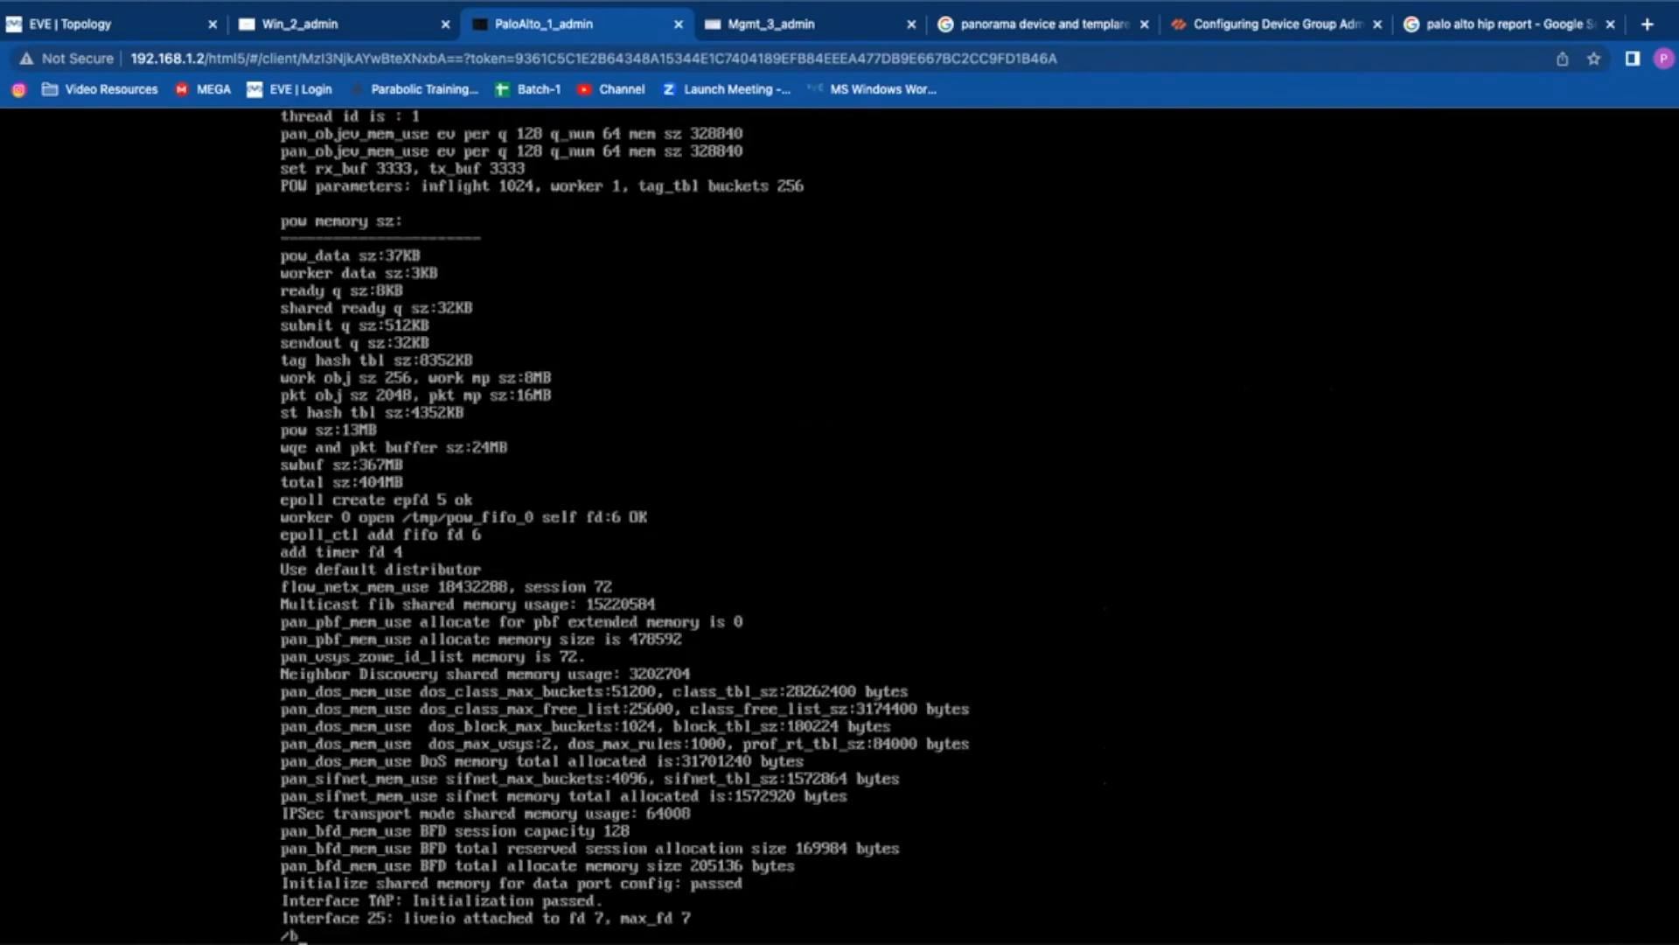
{"action": "type", "text": "blue.com"}
{"action": "key", "text": "Return"}
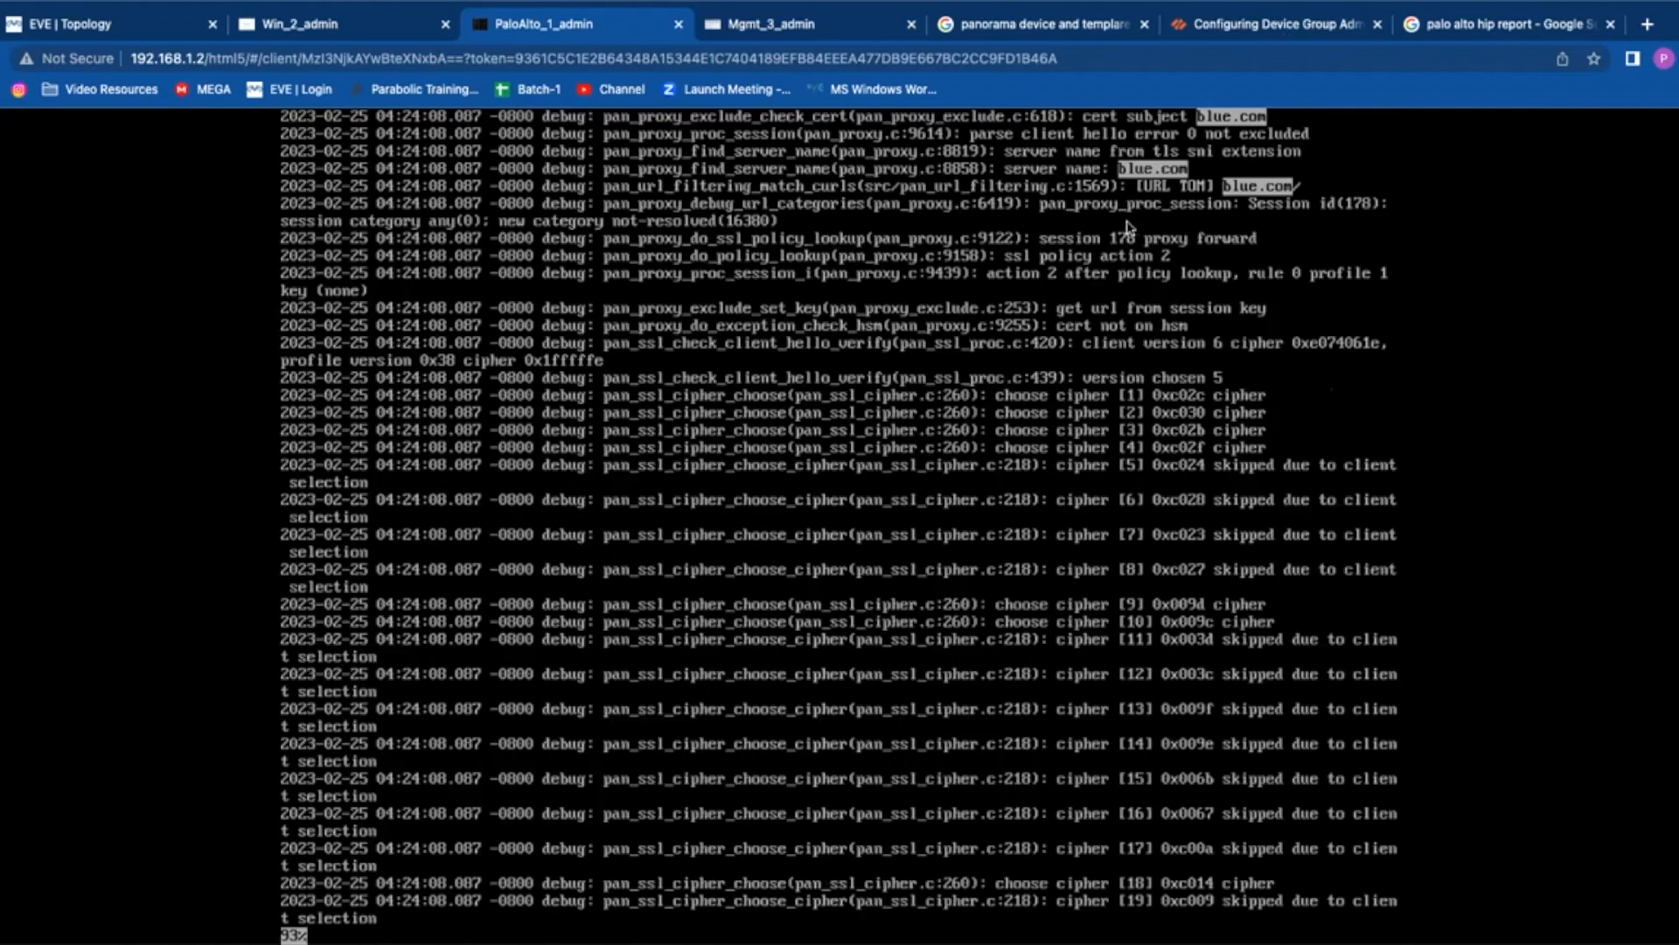
{"action": "type", "text": "/sni"}
{"action": "key", "text": "Return"}
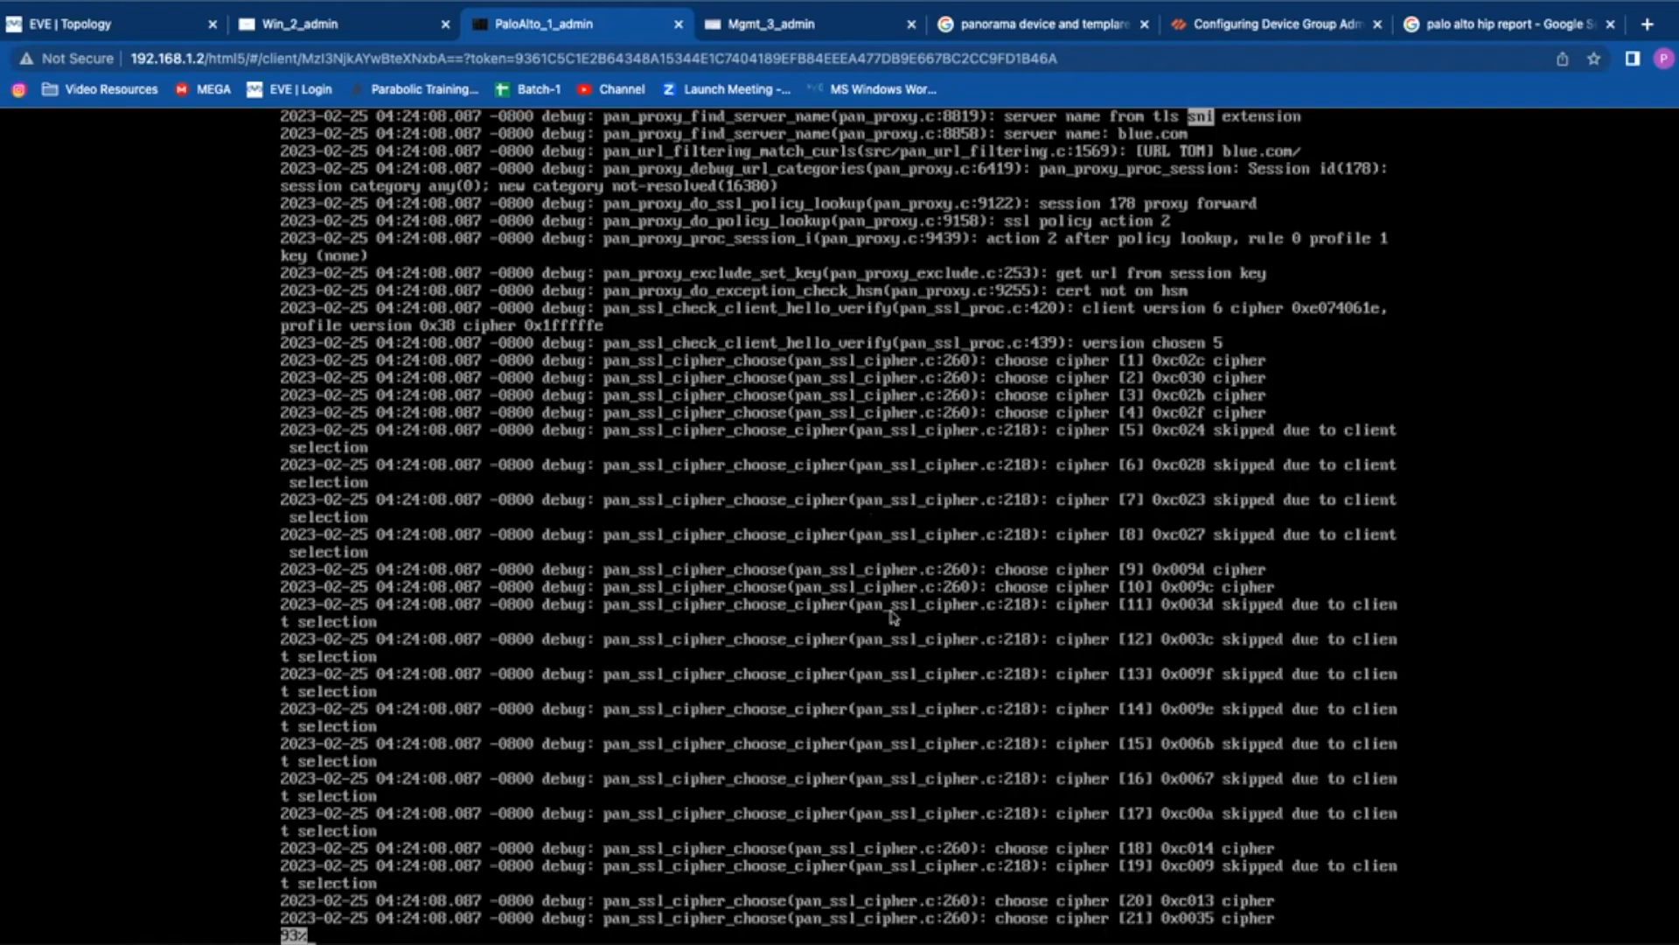
{"action": "key", "text": "space"}
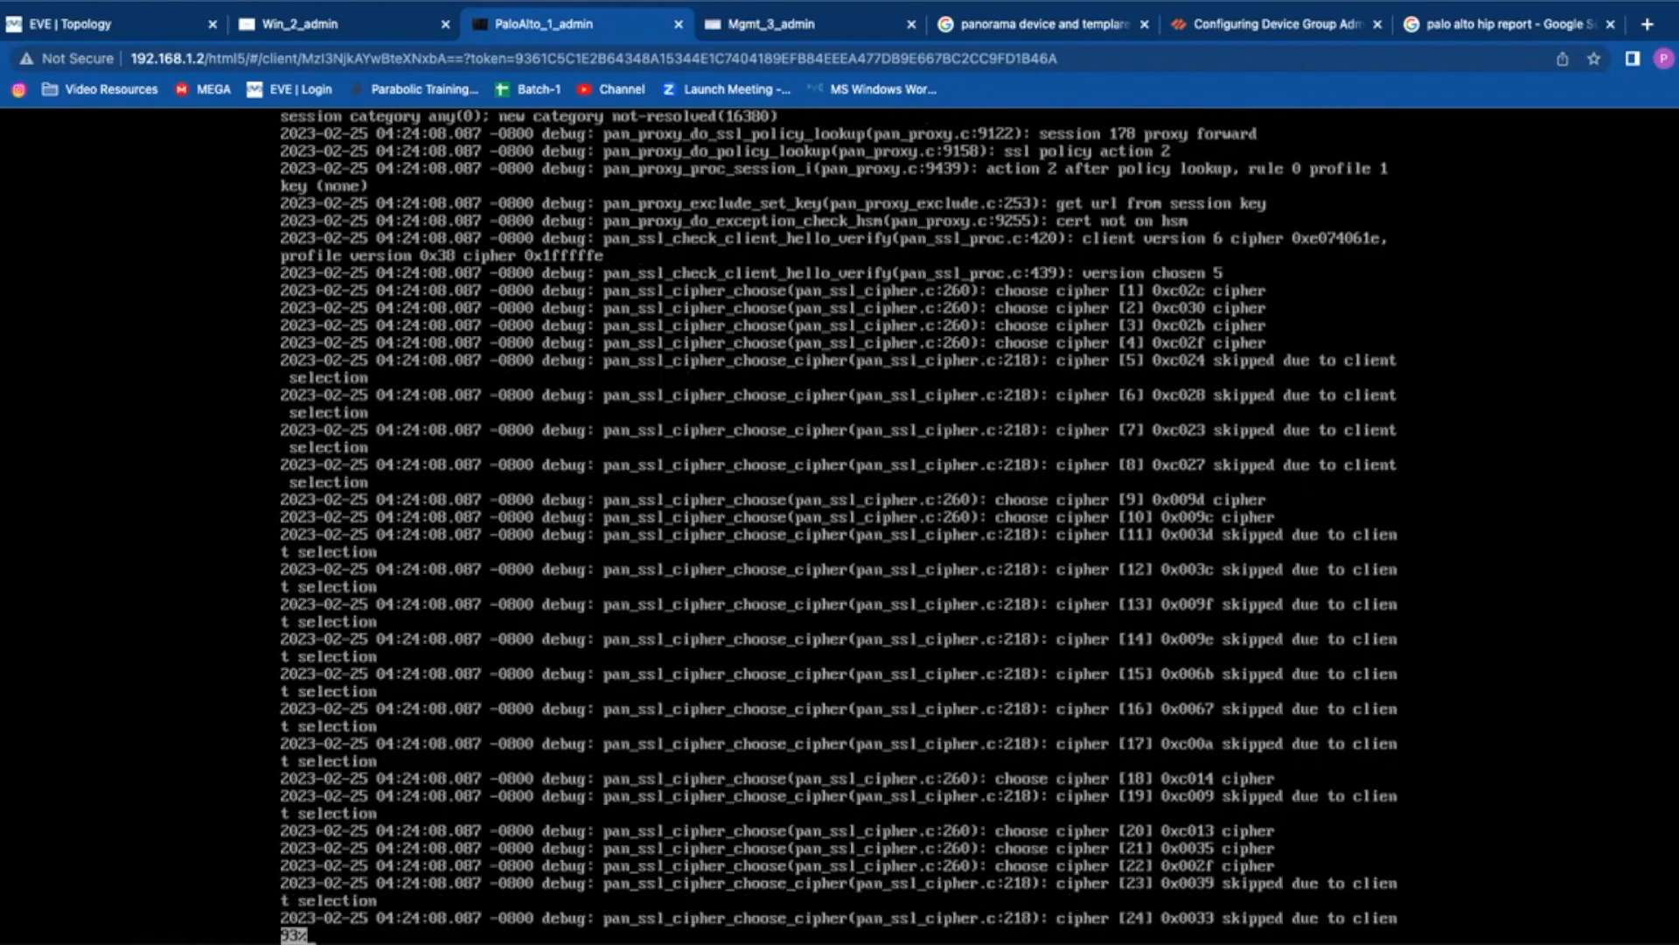
{"action": "key", "text": "Return"}
{"action": "key", "text": "Return"}
{"action": "key", "text": "Return"}
{"action": "key", "text": "Return"}
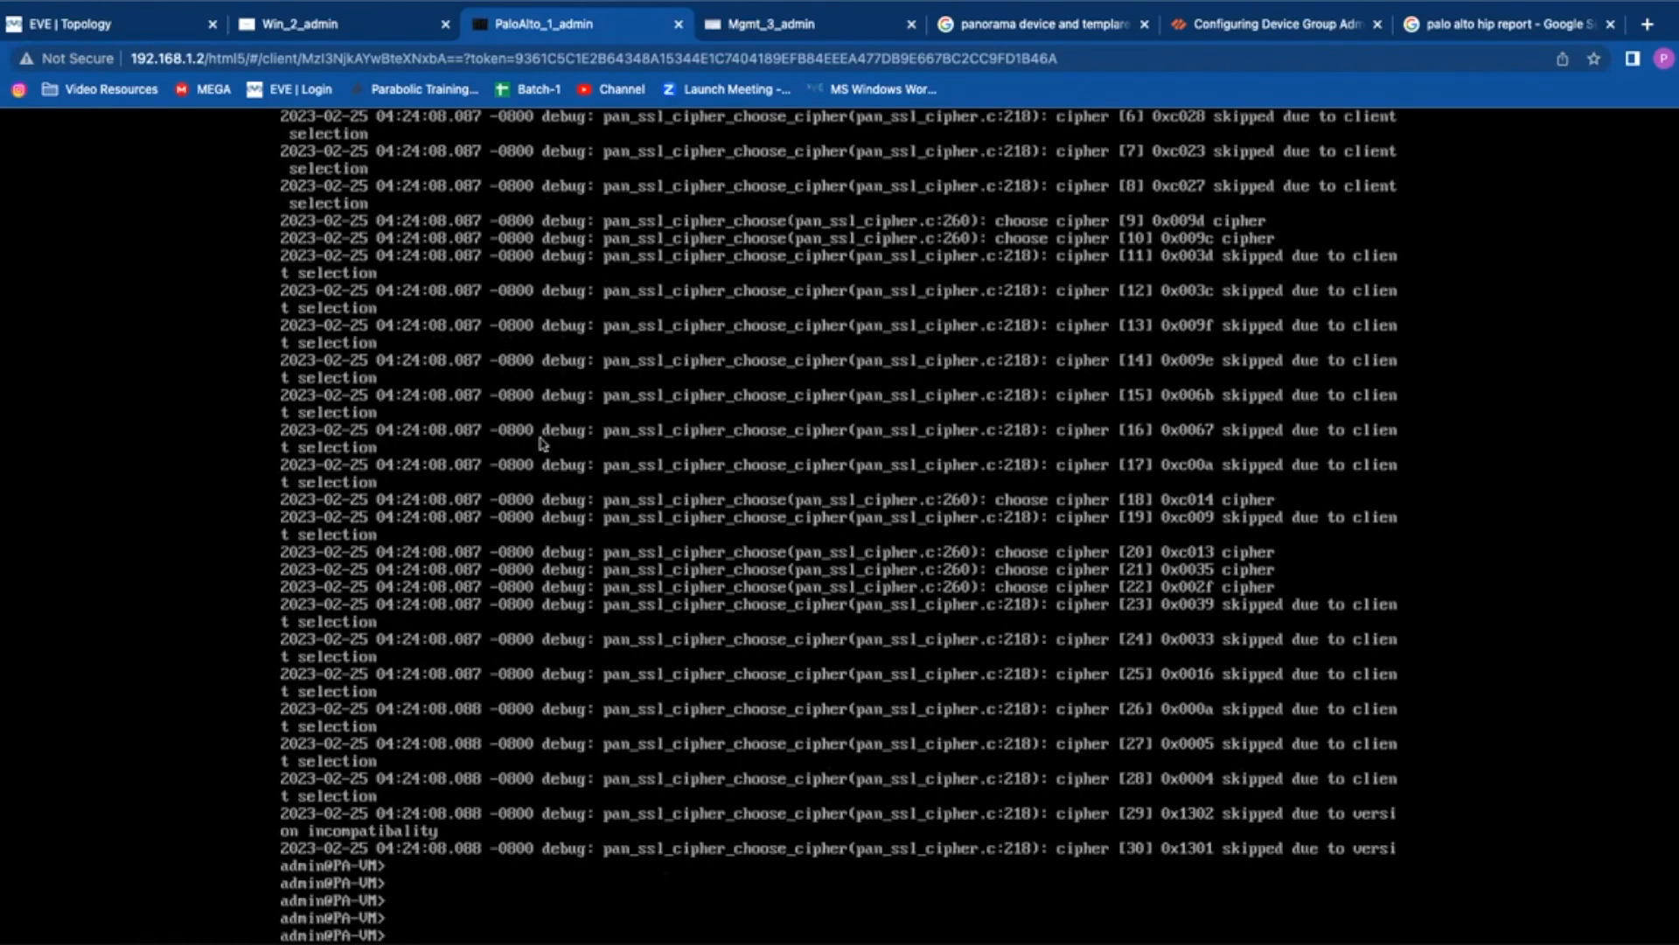
Step: Try variations of 'less mp-log pan_packet_diag.log' with Tab completion to list available mp-log files
{"action": "type", "text": "less mp-log pan_packet_diag.log"}
{"action": "key", "text": "BackSpace"}
{"action": "key", "text": "BackSpace"}
{"action": "key", "text": "BackSpace"}
{"action": "key", "text": "BackSpace"}
{"action": "key", "text": "BackSpace"}
{"action": "key", "text": "BackSpace"}
{"action": "key", "text": "BackSpace"}
{"action": "key", "text": "BackSpace"}
{"action": "key", "text": "BackSpace"}
{"action": "key", "text": "BackSpace"}
{"action": "key", "text": "BackSpace"}
{"action": "key", "text": "BackSpace"}
{"action": "key", "text": "BackSpace"}
{"action": "key", "text": "BackSpace"}
{"action": "key", "text": "BackSpace"}
{"action": "key", "text": "BackSpace"}
{"action": "key", "text": "BackSpace"}
{"action": "key", "text": "BackSpace"}
{"action": "key", "text": "BackSpace"}
{"action": "key", "text": "BackSpace"}
{"action": "type", "text": "less mp-log pan_packet_diag.log | m"}
{"action": "key", "text": "BackSpace"}
{"action": "key", "text": "BackSpace"}
{"action": "key", "text": "BackSpace"}
{"action": "key", "text": "Tab"}
{"action": "type", "text": "mo"}
{"action": "key", "text": "BackSpace"}
{"action": "key", "text": "BackSpace"}
{"action": "key", "text": "BackSpace"}
{"action": "key", "text": "BackSpace"}
{"action": "key", "text": "BackSpace"}
{"action": "key", "text": "BackSpace"}
{"action": "key", "text": "BackSpace"}
{"action": "key", "text": "BackSpace"}
{"action": "key", "text": "BackSpace"}
{"action": "key", "text": "BackSpace"}
{"action": "key", "text": "BackSpace"}
{"action": "key", "text": "BackSpace"}
{"action": "key", "text": "BackSpace"}
{"action": "key", "text": "BackSpace"}
{"action": "key", "text": "BackSpace"}
{"action": "key", "text": "BackSpace"}
{"action": "key", "text": "BackSpace"}
{"action": "key", "text": "BackSpace"}
{"action": "key", "text": "BackSpace"}
{"action": "key", "text": "BackSpace"}
{"action": "key", "text": "BackSpace"}
{"action": "key", "text": "BackSpace"}
{"action": "key", "text": "BackSpace"}
{"action": "key", "text": "BackSpace"}
{"action": "key", "text": "BackSpace"}
{"action": "key", "text": "BackSpace"}
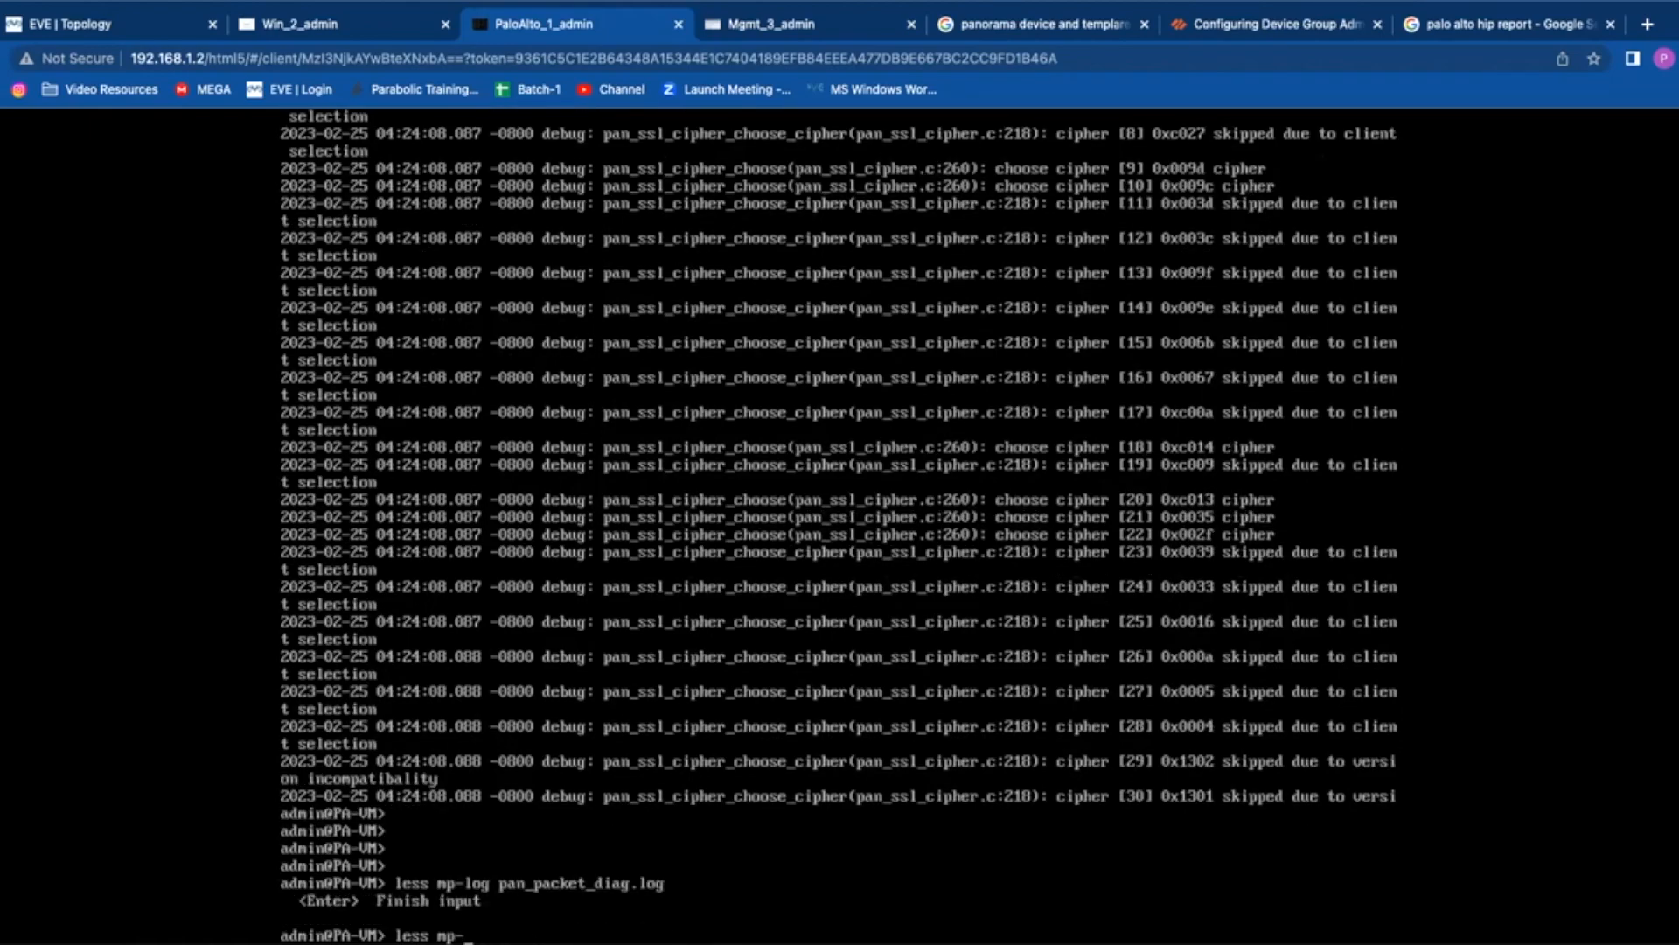
{"action": "type", "text": ":ess"}
{"action": "key", "text": "BackSpace"}
{"action": "key", "text": "BackSpace"}
{"action": "key", "text": "BackSpace"}
{"action": "key", "text": "BackSpace"}
{"action": "key", "text": "BackSpace"}
{"action": "type", "text": "less ?"}
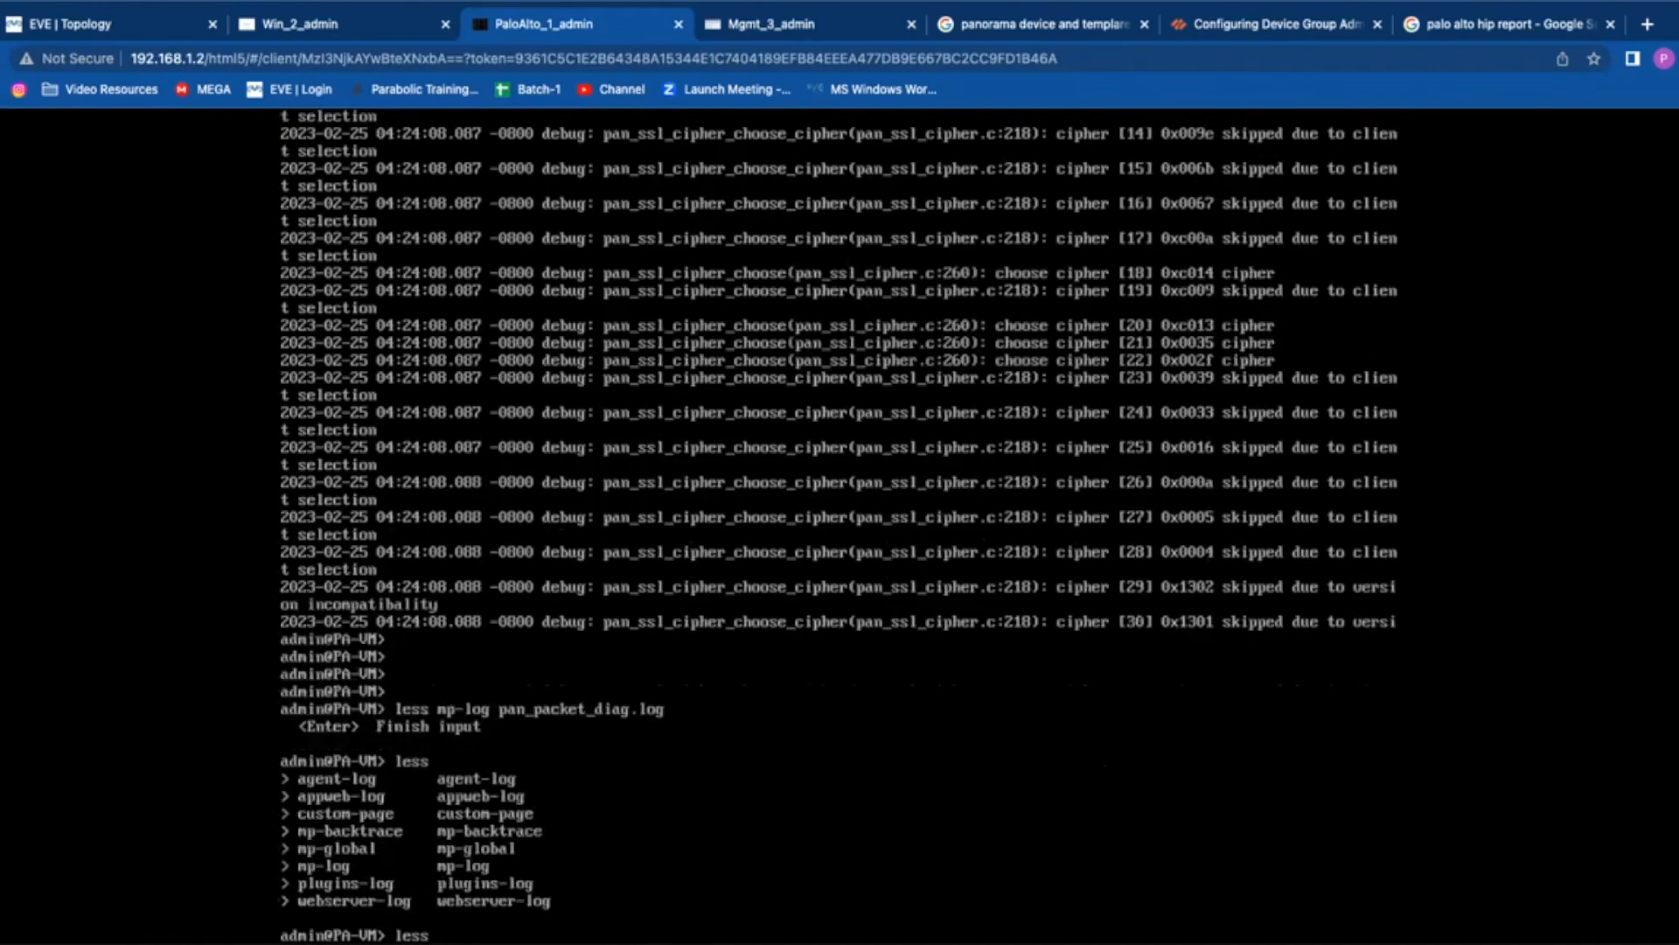
{"action": "type", "text": "mp-log"}
{"action": "key", "text": "Tab"}
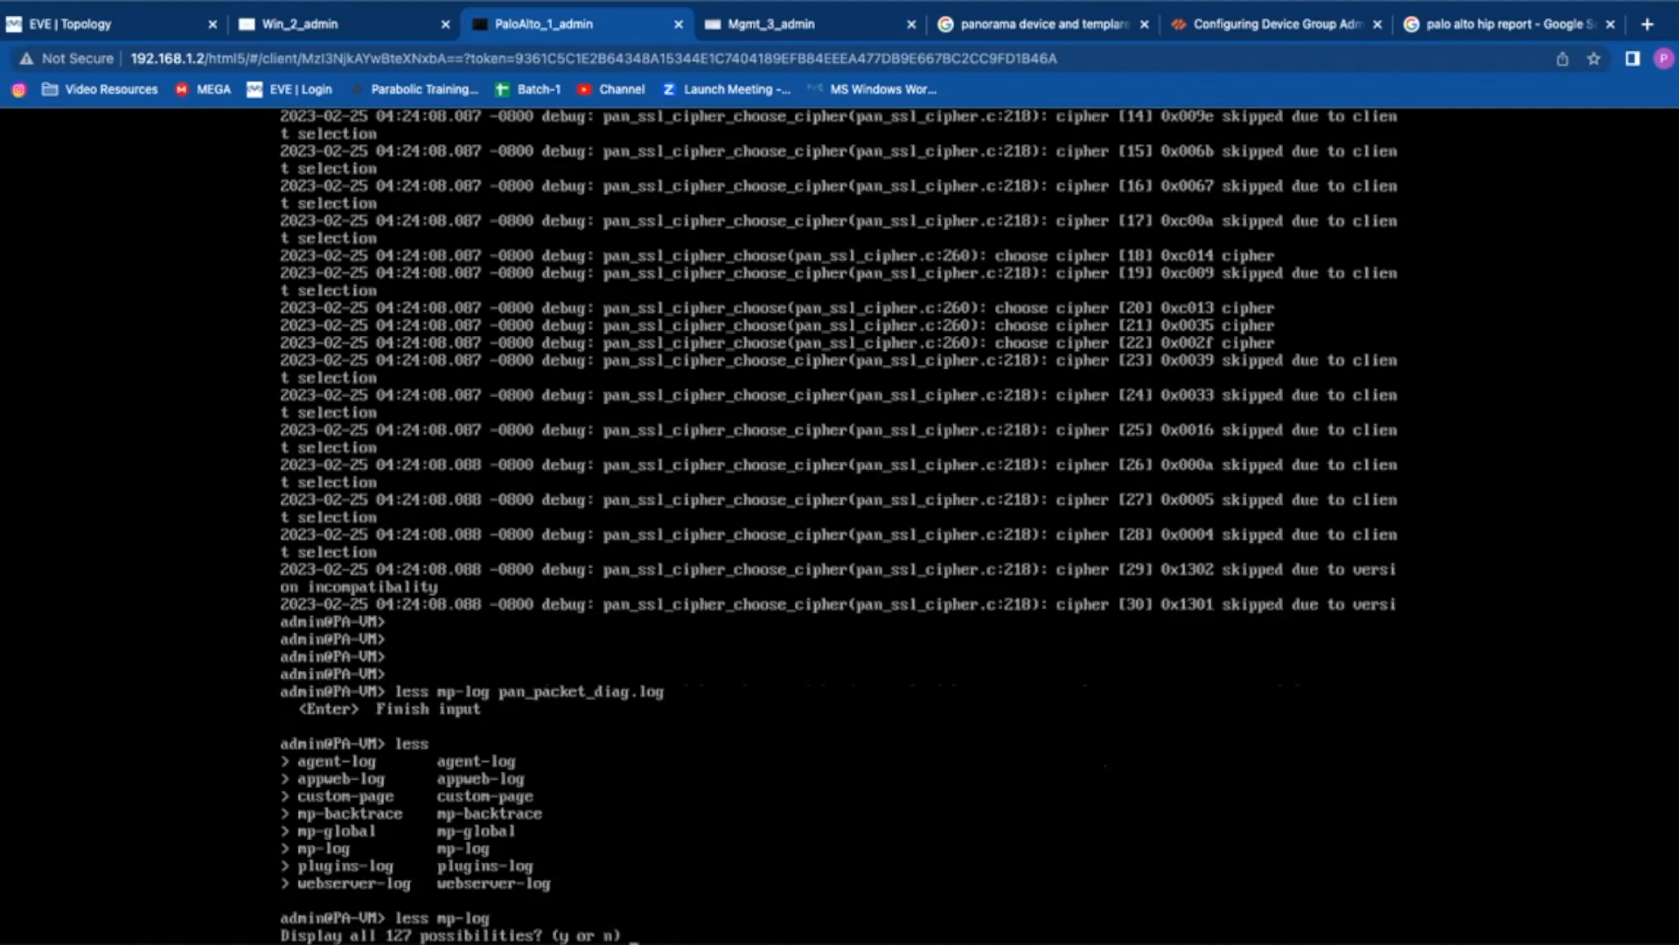
Step: Decline the 127-possibility listing and run 'find command keyword context'
{"action": "key", "text": "n"}
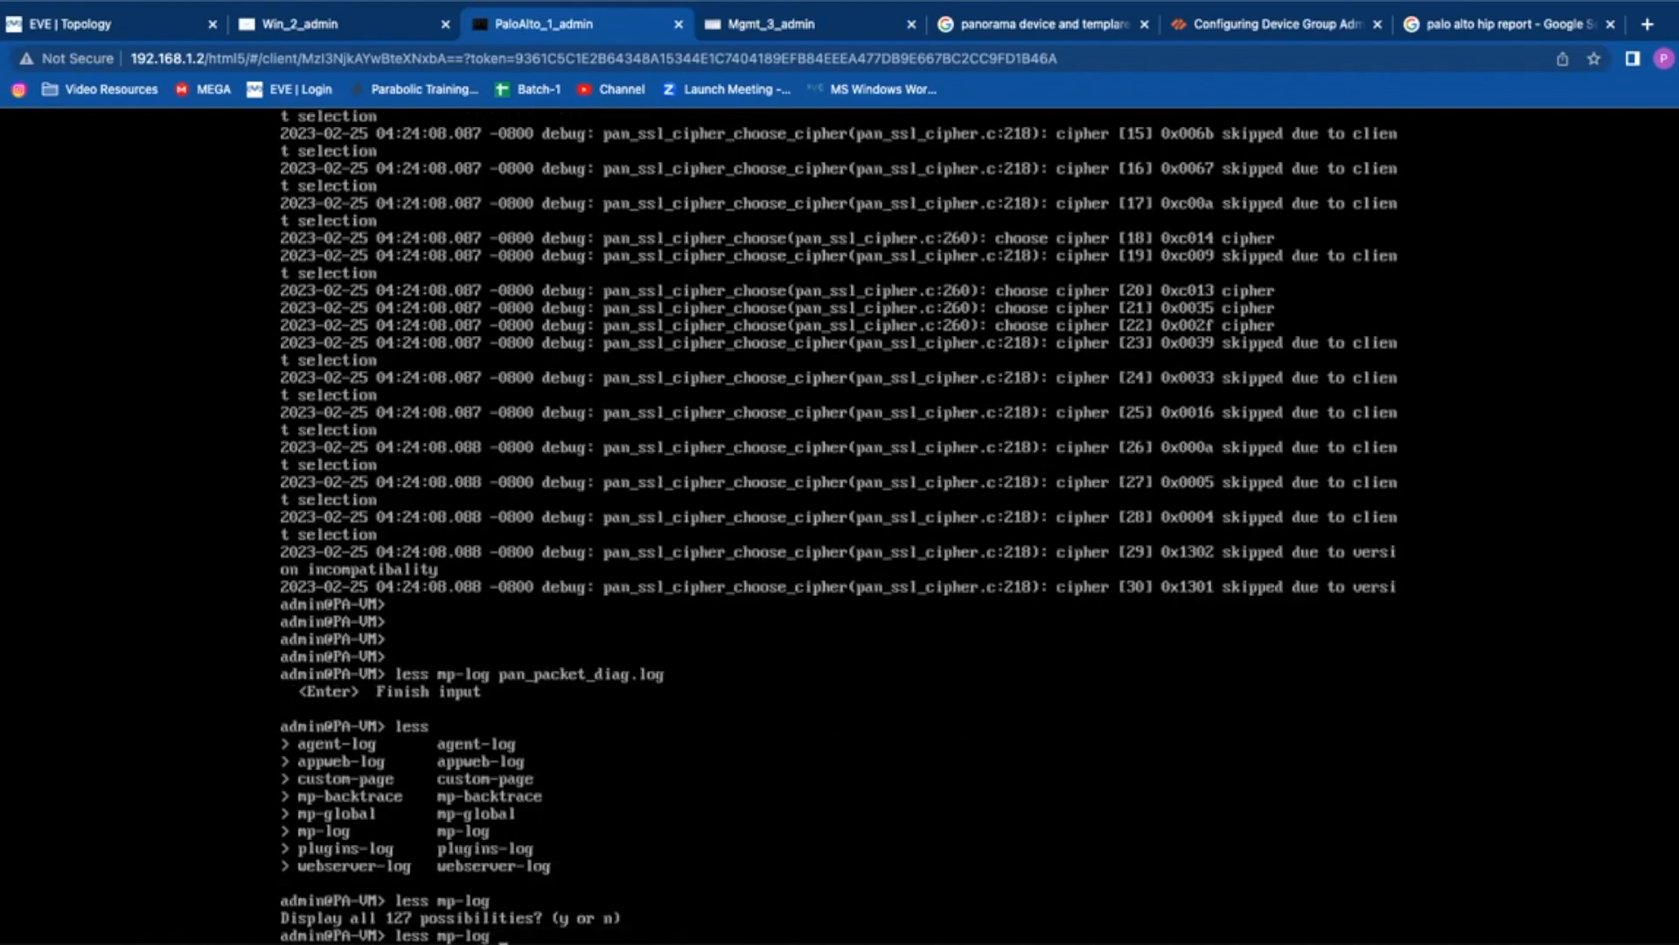
{"action": "type", "text": "pan"}
{"action": "key", "text": "BackSpace"}
{"action": "key", "text": "BackSpace"}
{"action": "key", "text": "BackSpace"}
{"action": "key", "text": "BackSpace"}
{"action": "key", "text": "BackSpace"}
{"action": "key", "text": "BackSpace"}
{"action": "key", "text": "BackSpace"}
{"action": "key", "text": "BackSpace"}
{"action": "key", "text": "BackSpace"}
{"action": "key", "text": "BackSpace"}
{"action": "key", "text": "BackSpace"}
{"action": "key", "text": "BackSpace"}
{"action": "key", "text": "BackSpace"}
{"action": "key", "text": "BackSpace"}
{"action": "type", "text": "find command keyword"}
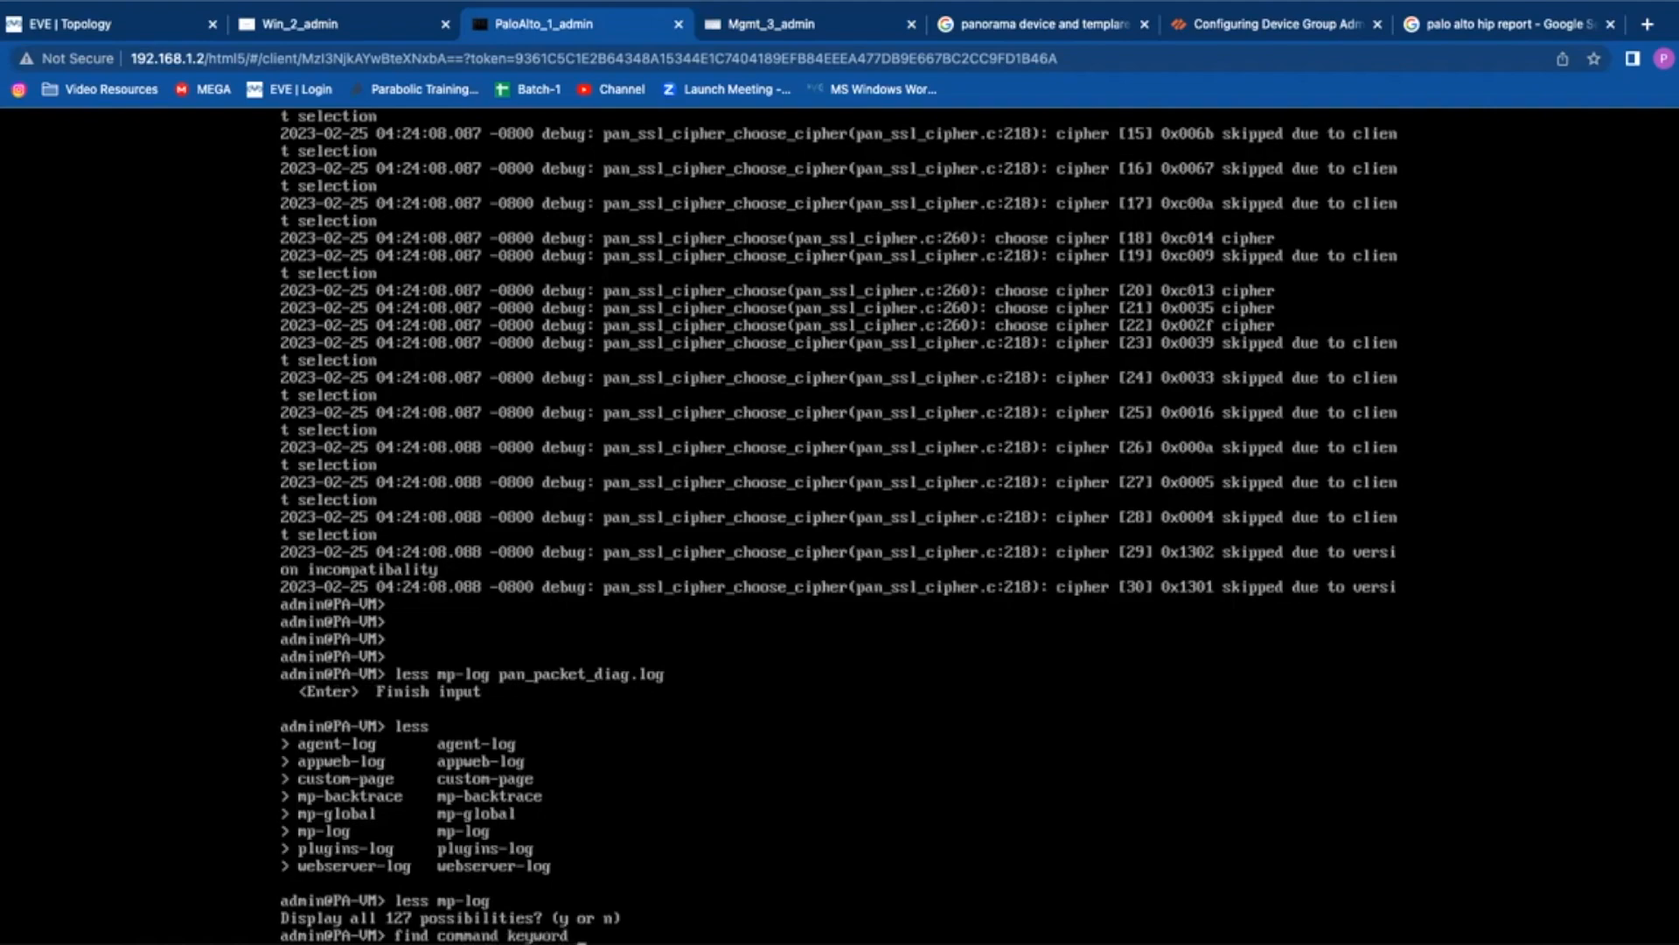
{"action": "type", "text": " context"}
{"action": "key", "text": "Return"}
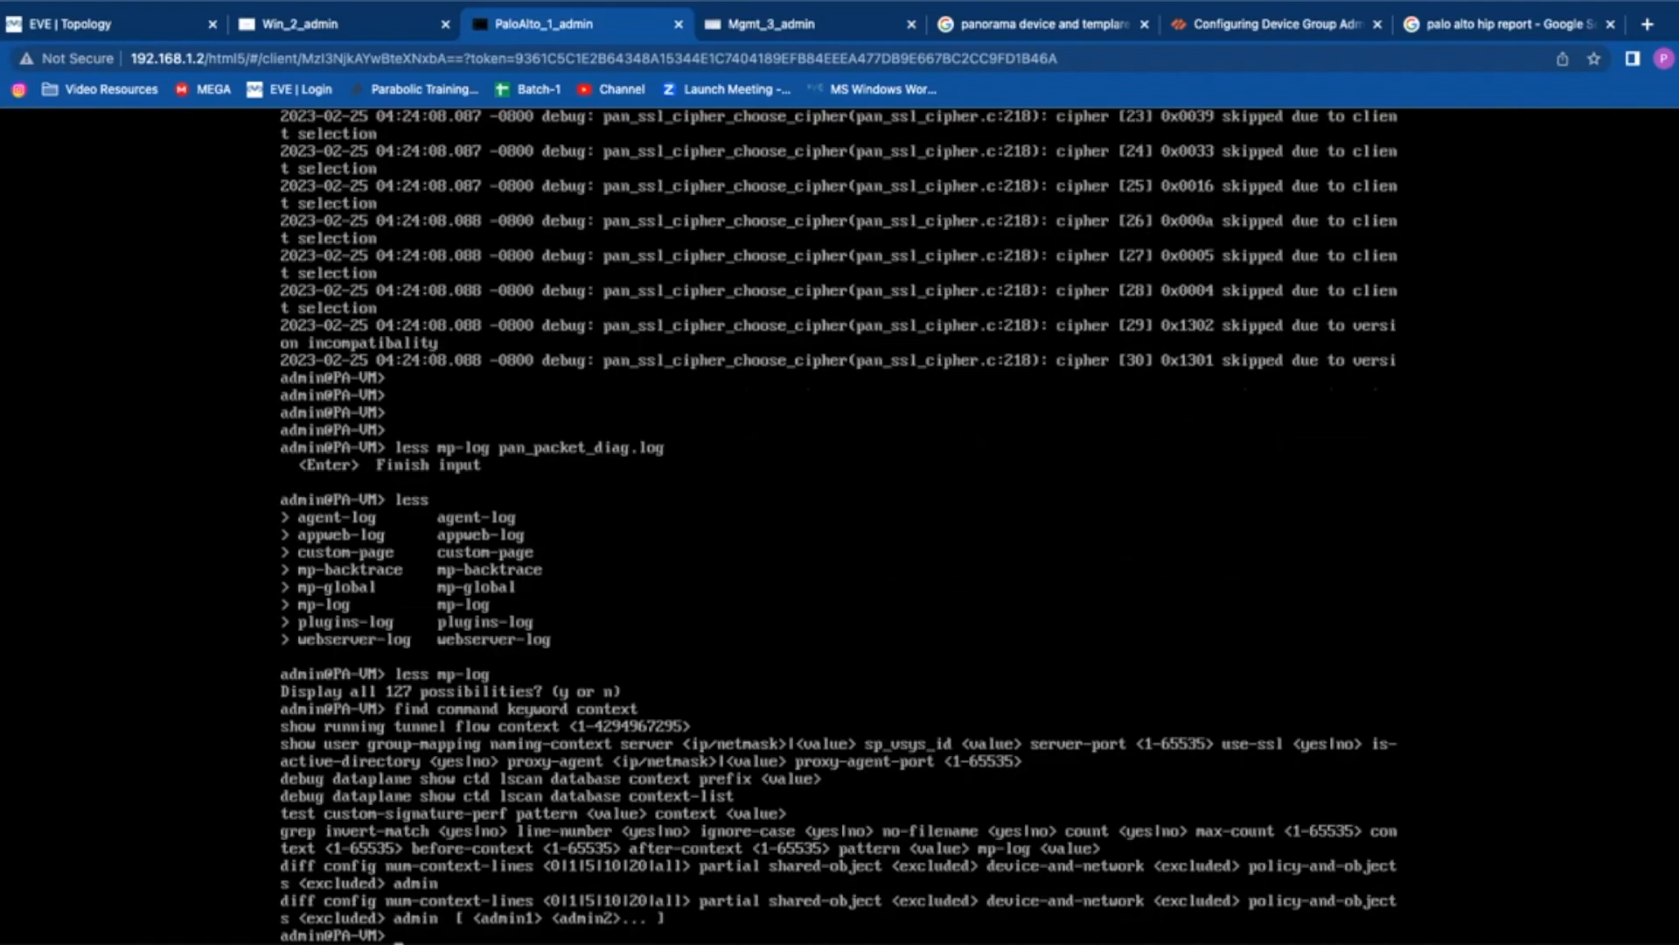
Step: Use Tab completion to explore 'less mp-log dp-monitor.log' and the log types less can open
{"action": "key", "text": "Return"}
{"action": "key", "text": "Return"}
{"action": "type", "text": "less "}
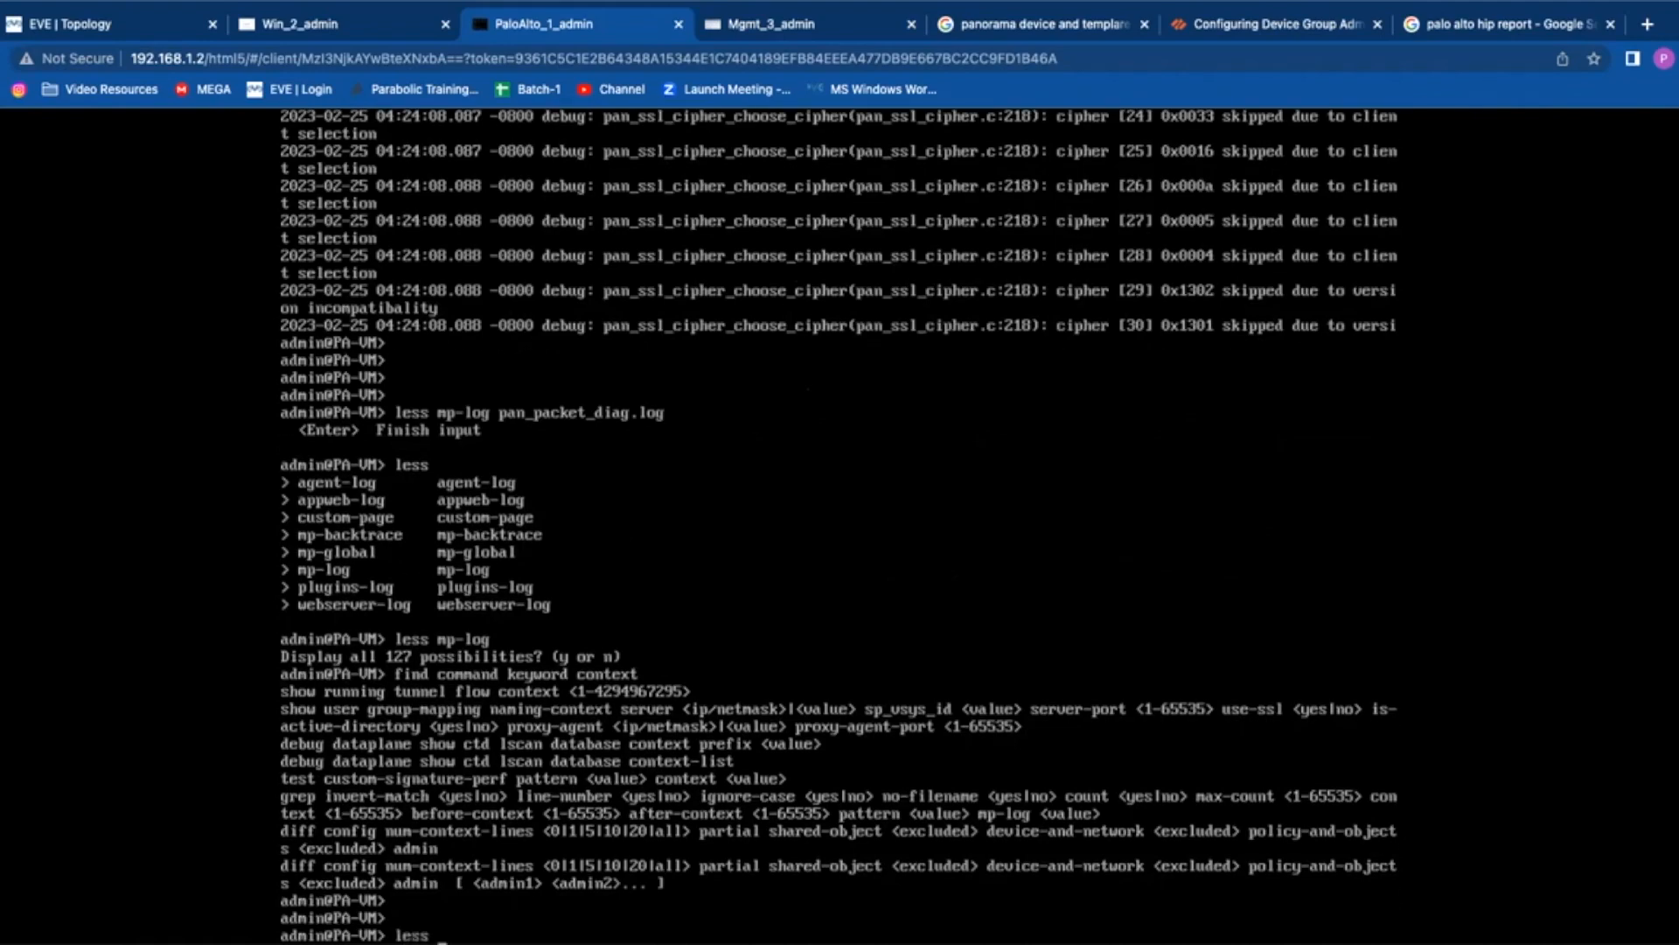
{"action": "type", "text": "mp-log"}
{"action": "key", "text": "BackSpace"}
{"action": "key", "text": "BackSpace"}
{"action": "key", "text": "BackSpace"}
{"action": "type", "text": "-log dp-monitor.log"}
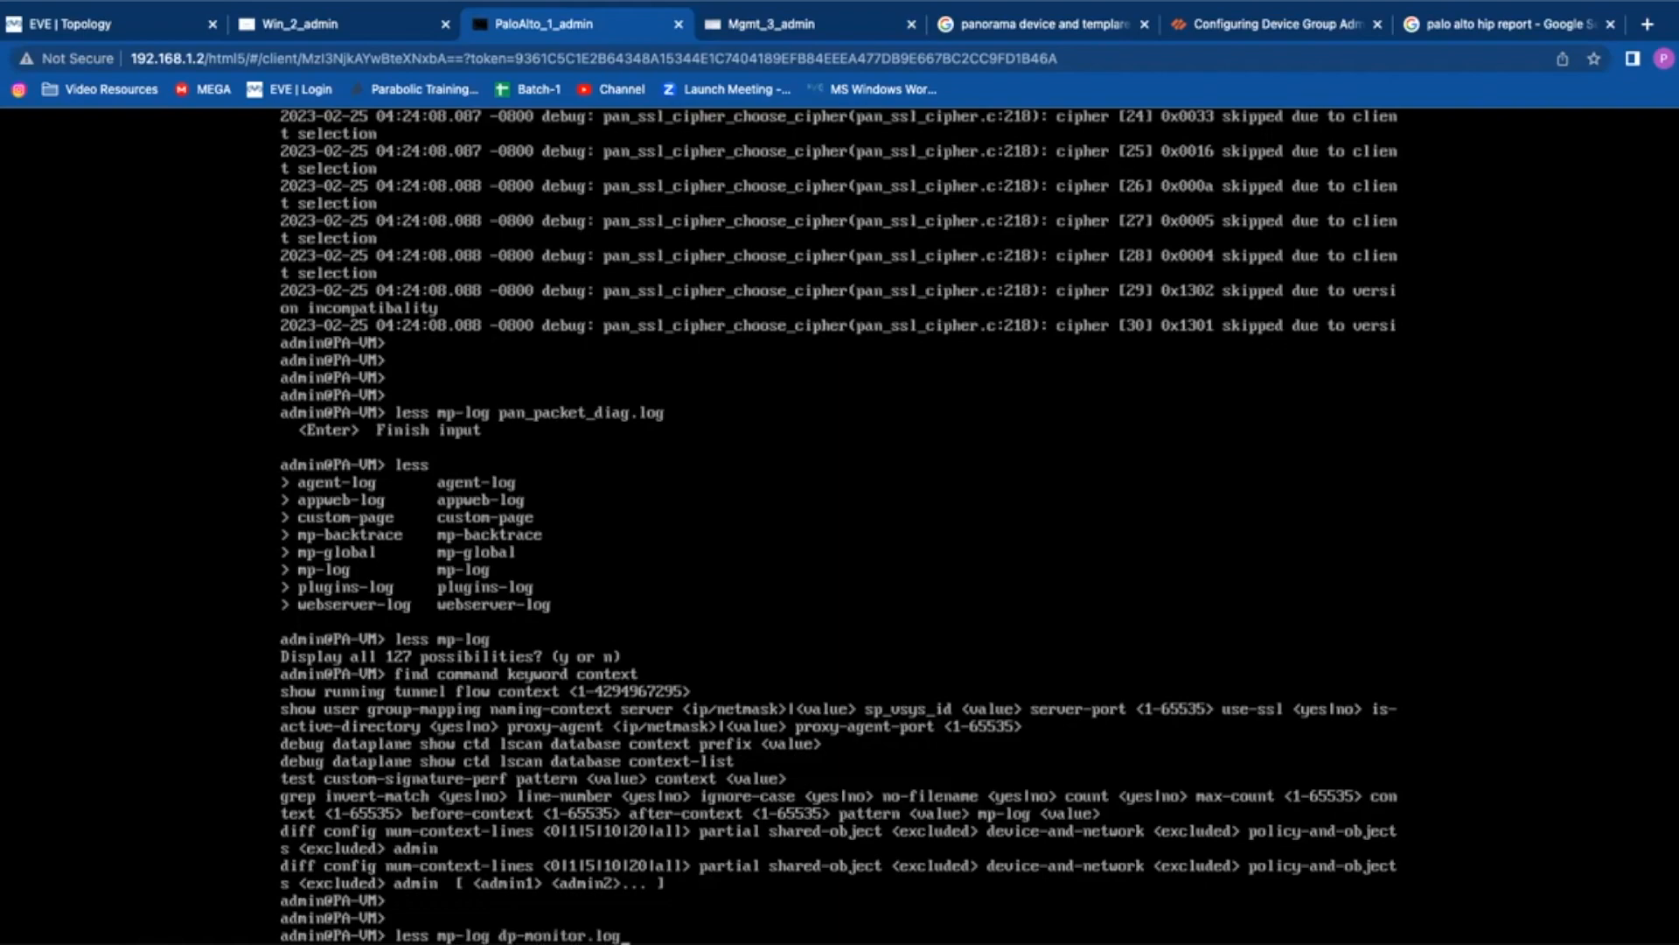
{"action": "key", "text": "Tab"}
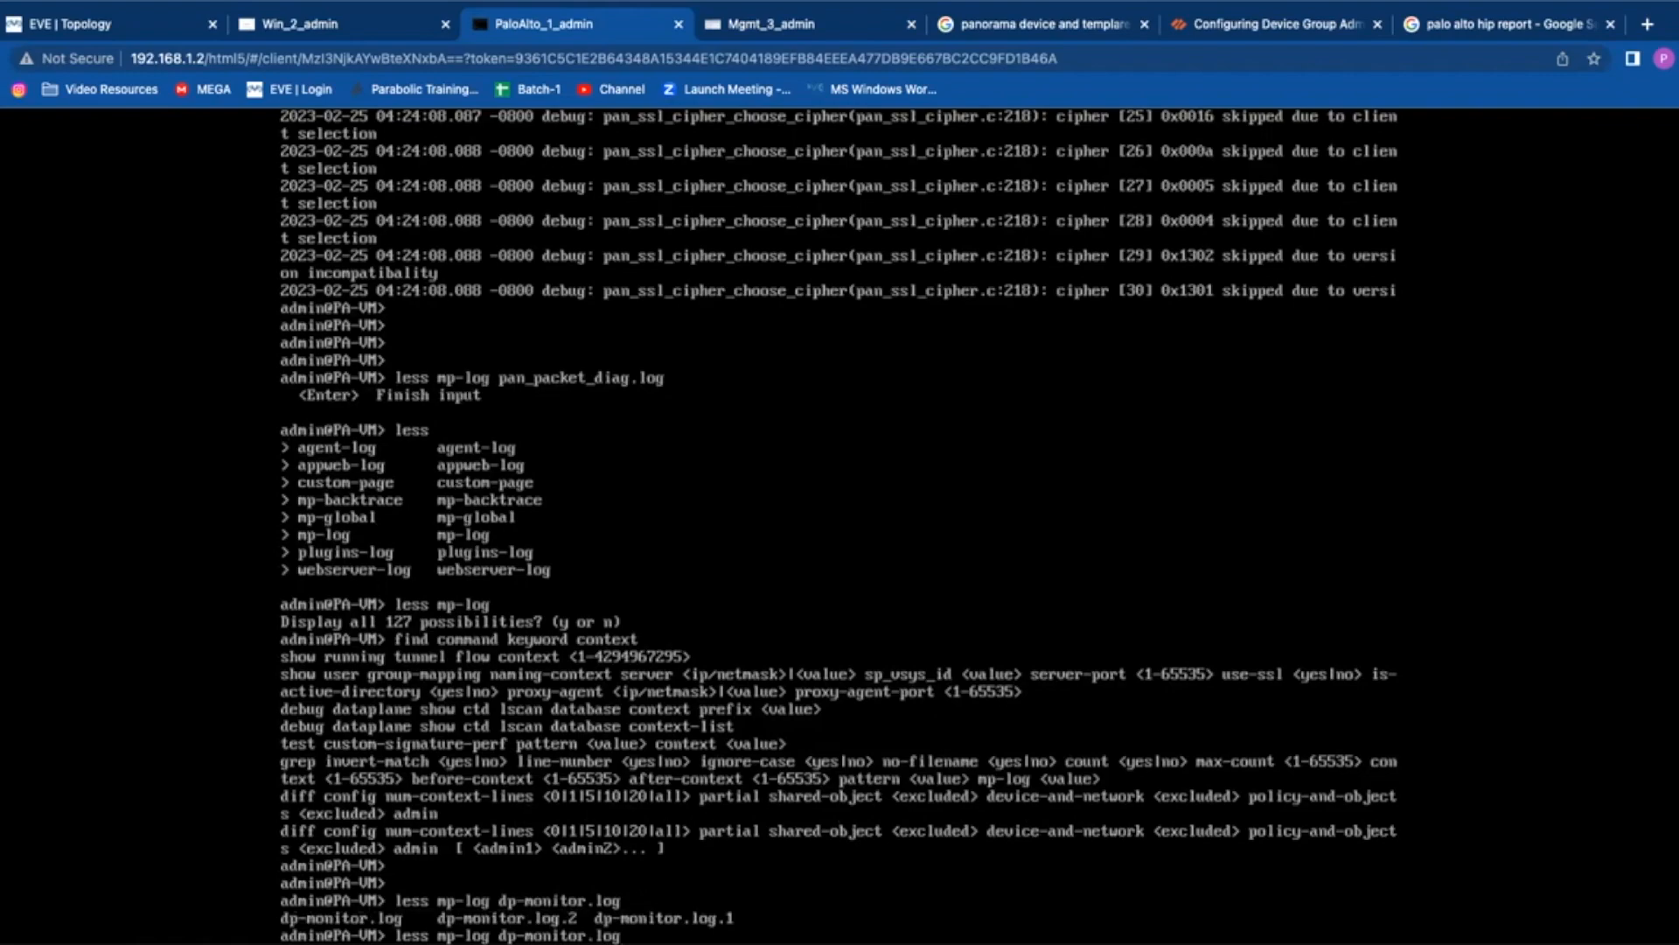
{"action": "key", "text": "Tab"}
{"action": "key", "text": "BackSpace"}
{"action": "key", "text": "BackSpace"}
{"action": "key", "text": "BackSpace"}
{"action": "key", "text": "BackSpace"}
{"action": "key", "text": "BackSpace"}
{"action": "key", "text": "BackSpace"}
{"action": "key", "text": "BackSpace"}
{"action": "key", "text": "BackSpace"}
{"action": "key", "text": "BackSpace"}
{"action": "key", "text": "BackSpace"}
{"action": "key", "text": "BackSpace"}
{"action": "key", "text": "BackSpace"}
{"action": "key", "text": "BackSpace"}
{"action": "key", "text": "BackSpace"}
{"action": "key", "text": "BackSpace"}
{"action": "key", "text": "BackSpace"}
{"action": "key", "text": "BackSpace"}
{"action": "key", "text": "BackSpace"}
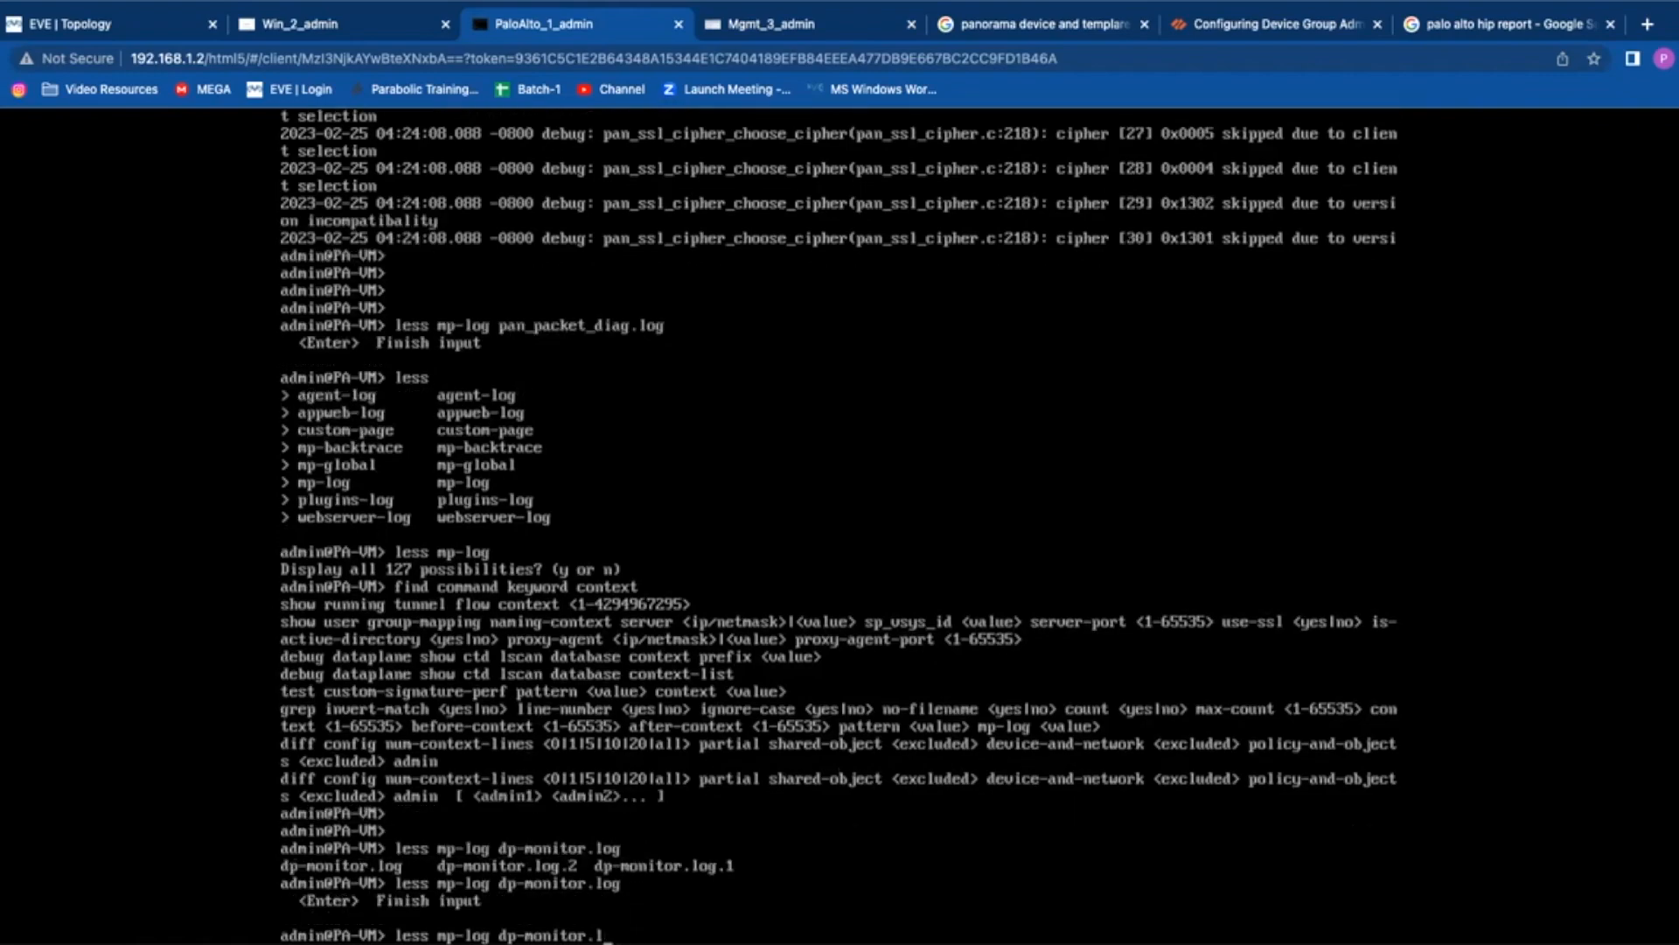
{"action": "key", "text": "BackSpace"}
{"action": "key", "text": "BackSpace"}
{"action": "key", "text": "Tab"}
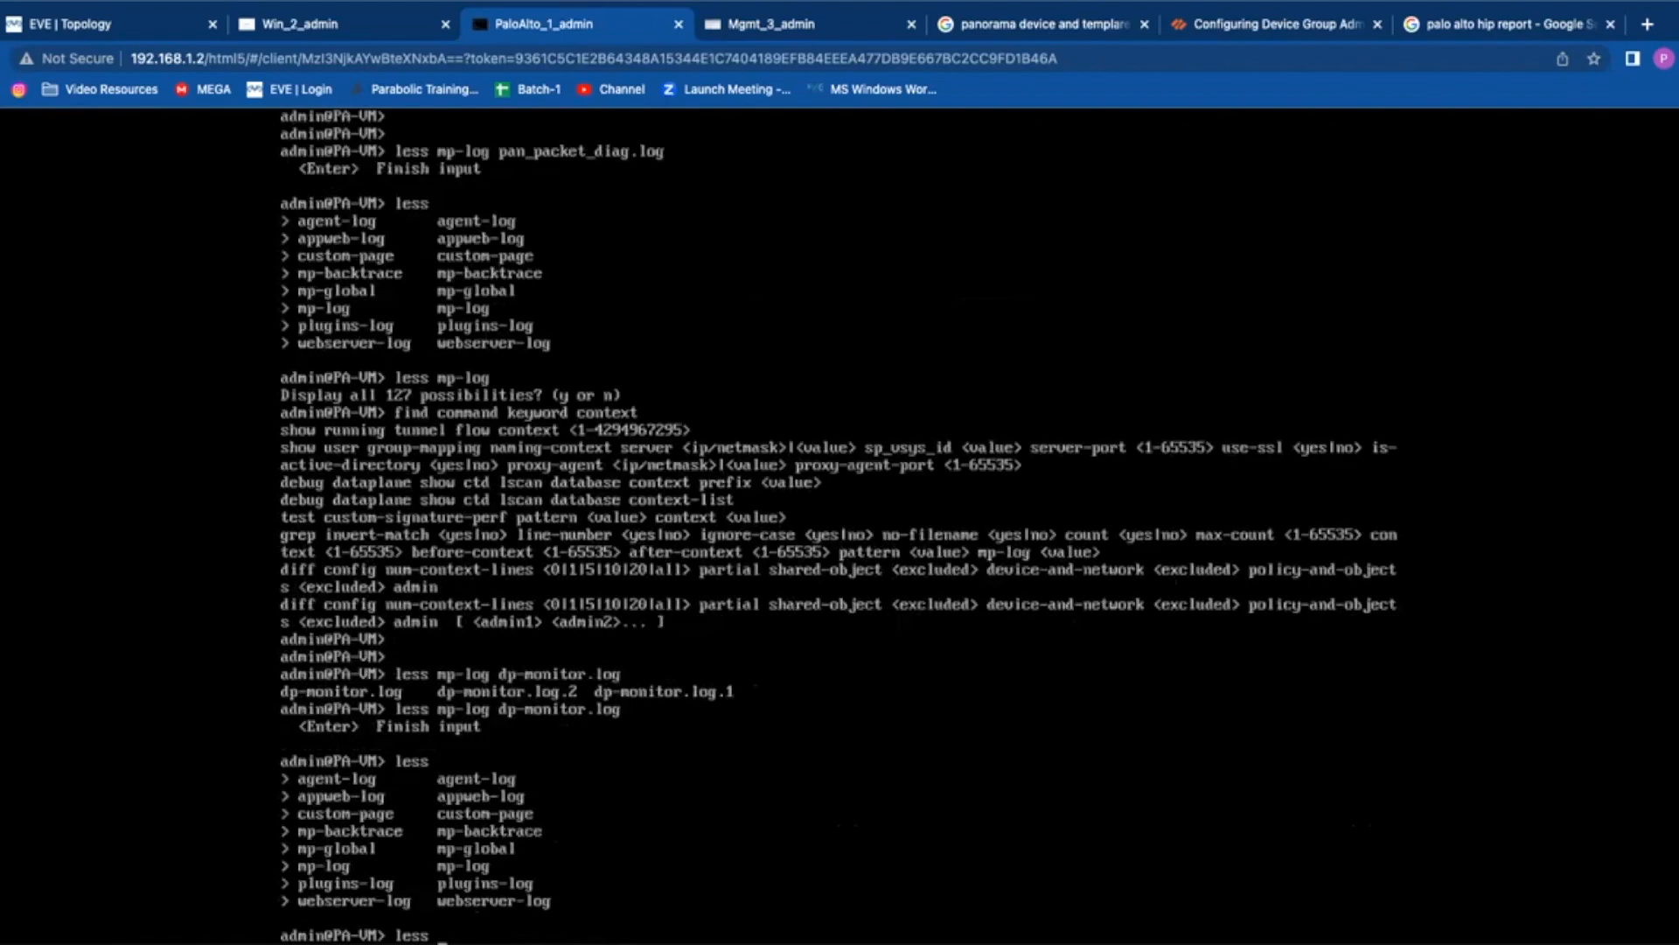
{"action": "key", "text": "BackSpace"}
{"action": "key", "text": "BackSpace"}
{"action": "key", "text": "BackSpace"}
{"action": "key", "text": "BackSpace"}
Step: Build 'tail mp-log pan_packet_diag.log' with Tab completion and list tail's follow and lines options
{"action": "type", "text": "ta"}
{"action": "key", "text": "Tab"}
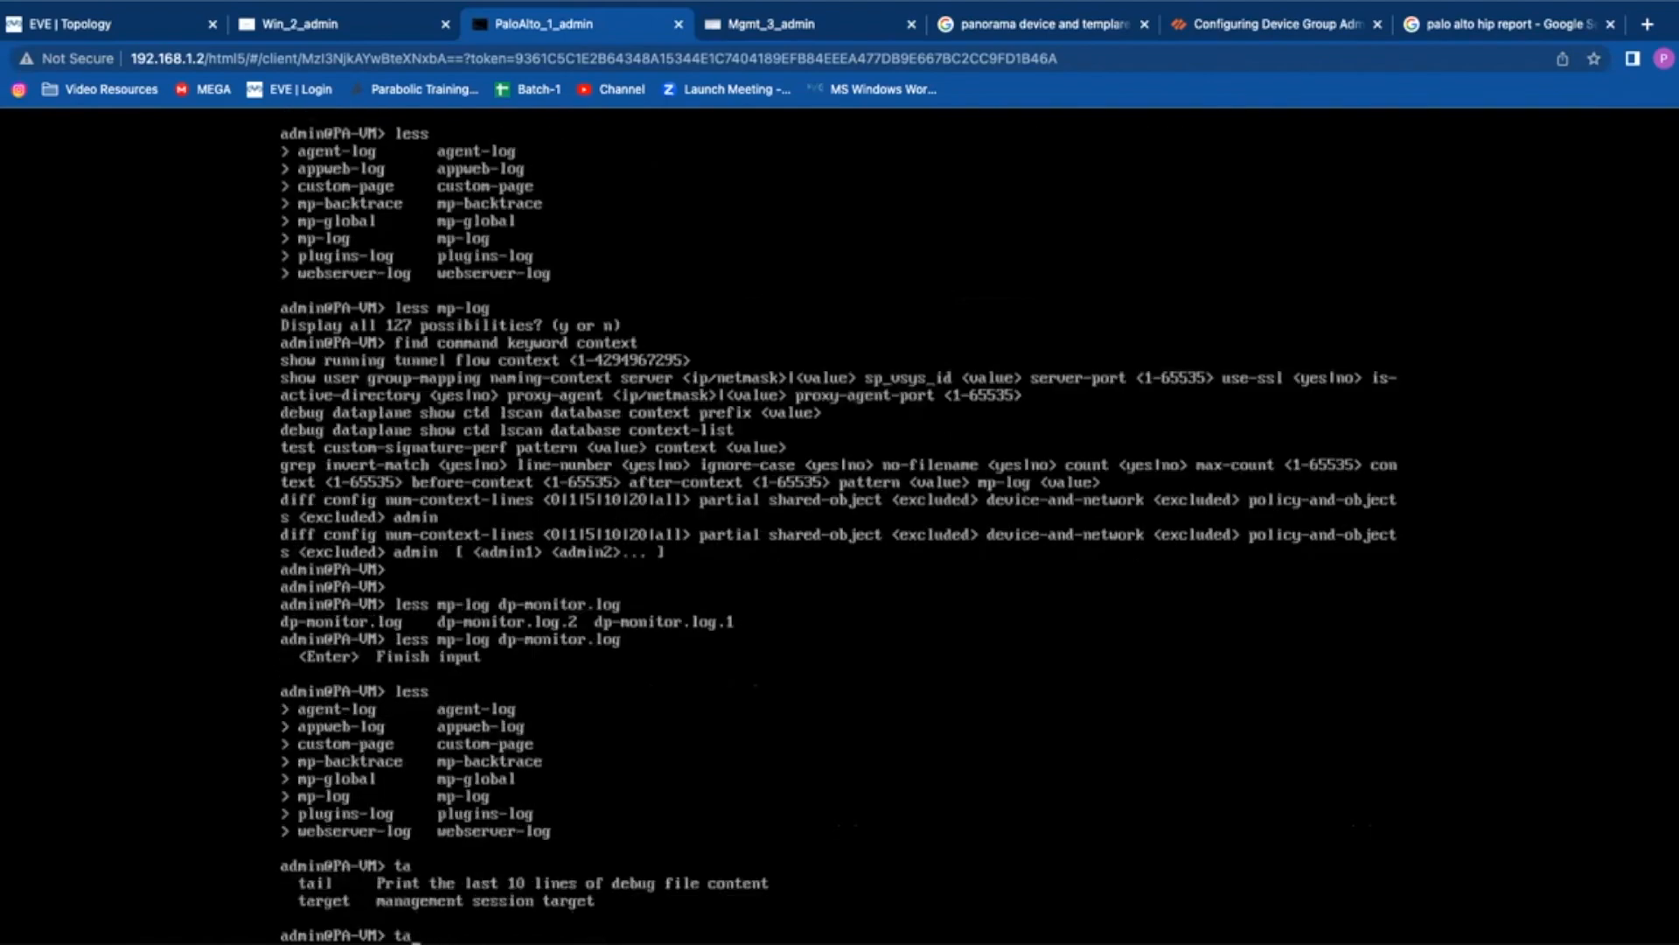
{"action": "type", "text": "il"}
{"action": "key", "text": "Tab"}
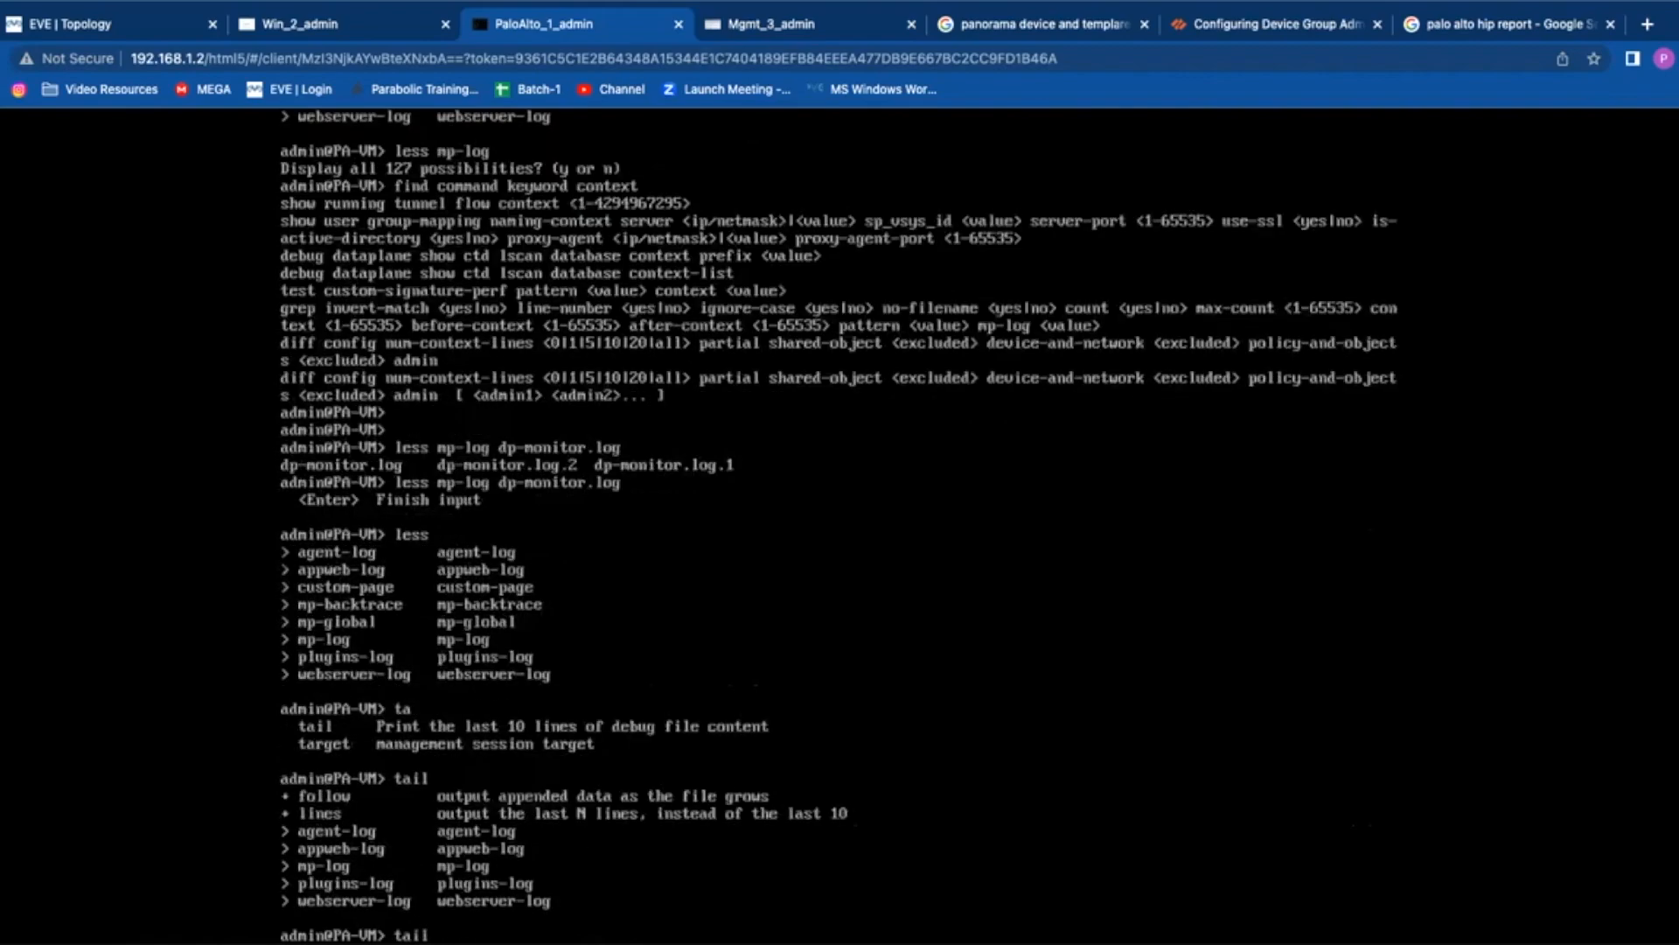
{"action": "type", "text": "mp-lio"}
{"action": "key", "text": "BackSpace"}
{"action": "key", "text": "BackSpace"}
{"action": "type", "text": "og"}
{"action": "key", "text": "Tab"}
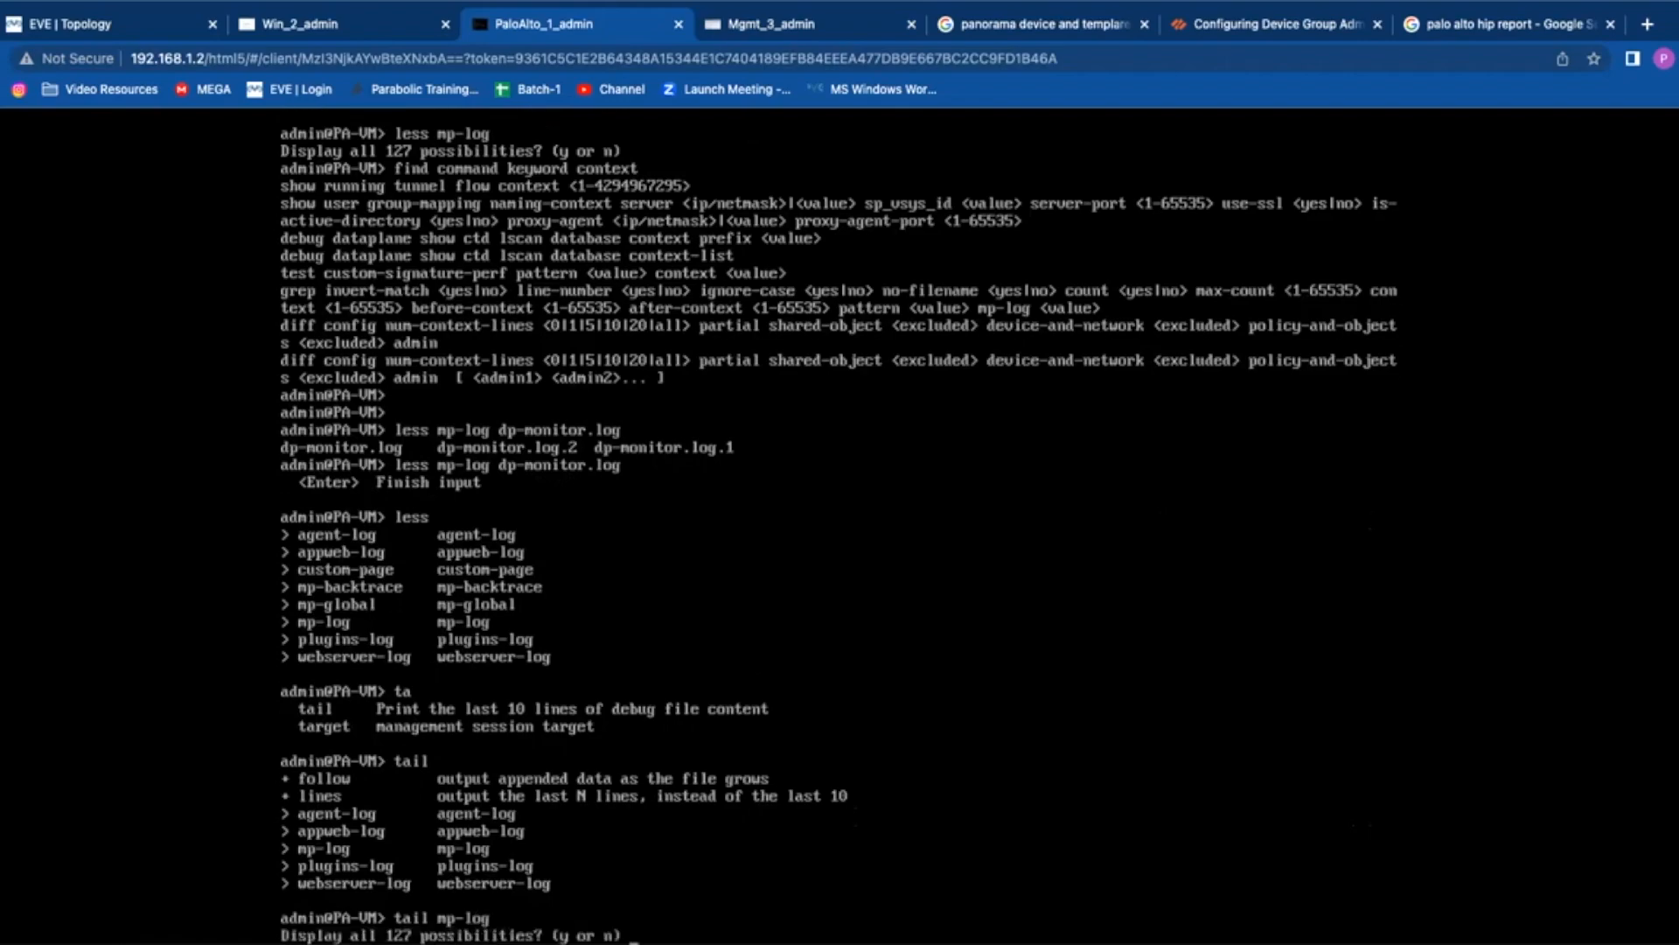
{"action": "type", "text": "npan"}
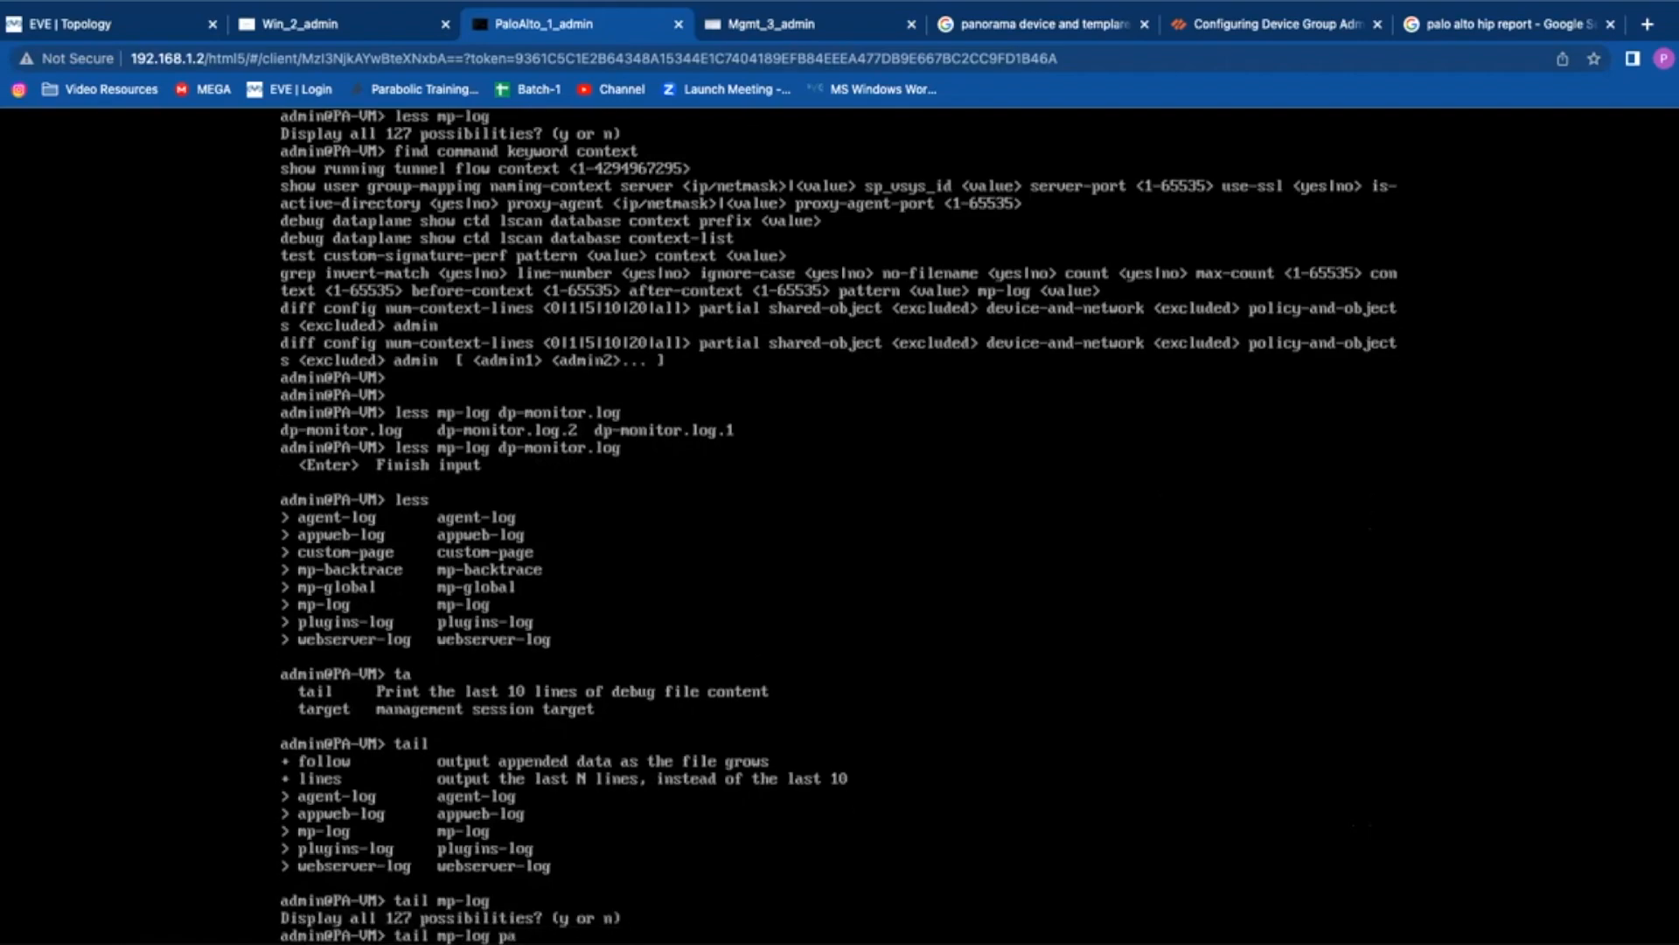
{"action": "type", "text": "_packet"}
{"action": "key", "text": "Tab"}
{"action": "key", "text": "question"}
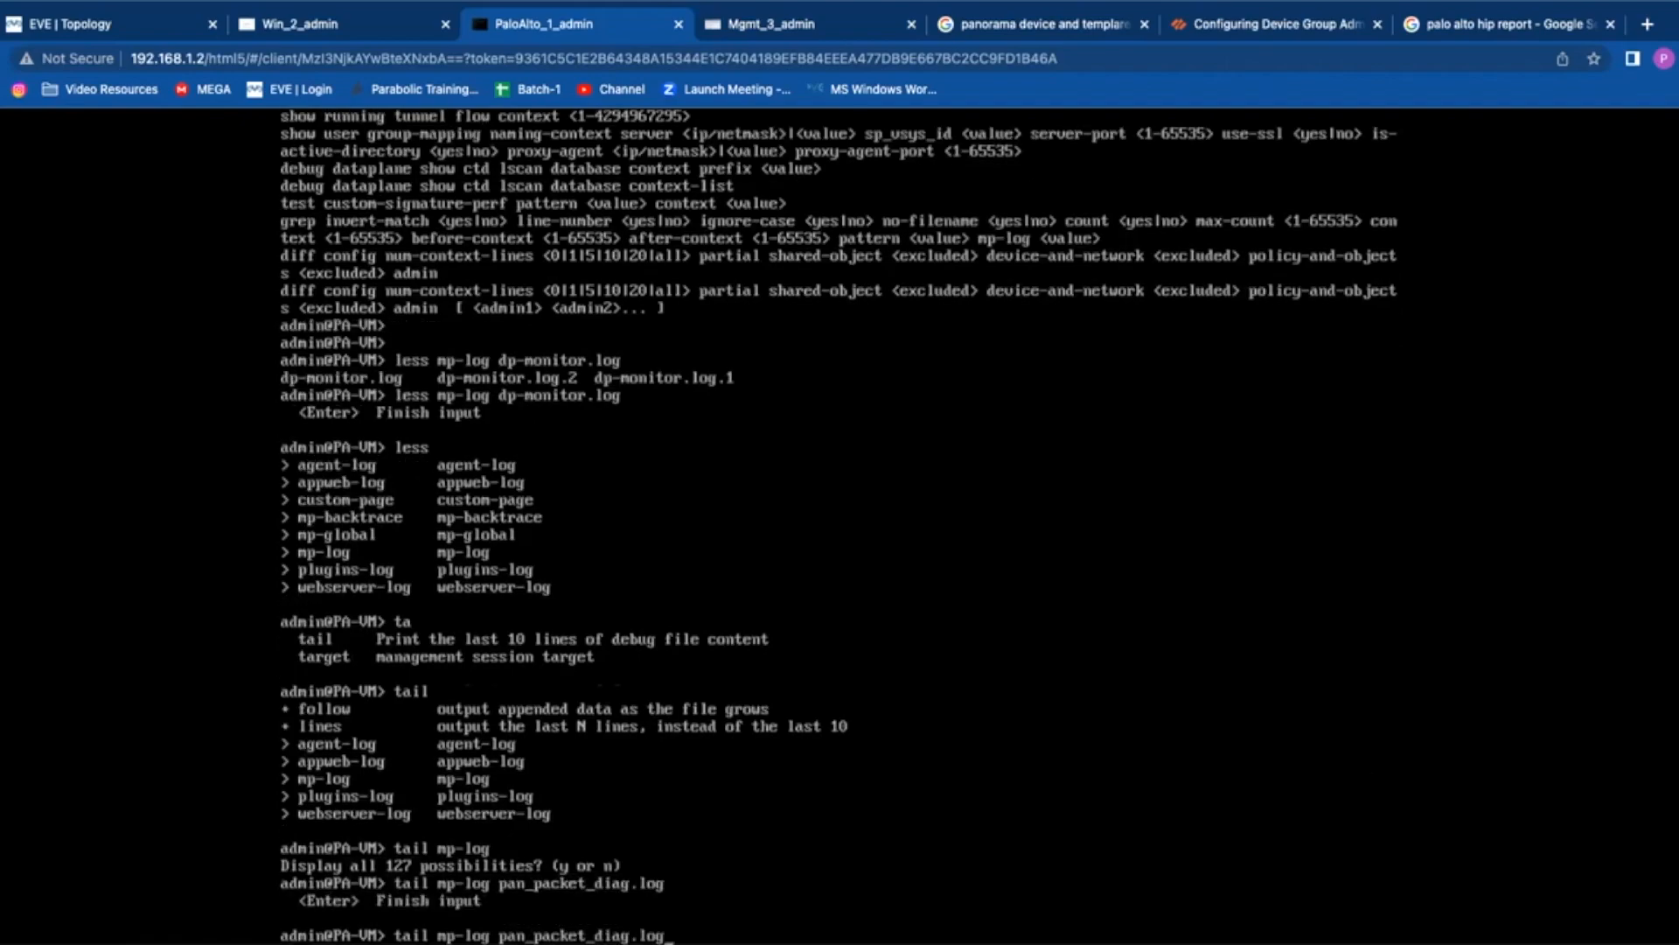
{"action": "left_click", "coordinate": [1487, 24]}
{"action": "left_click", "coordinate": [907, 59]}
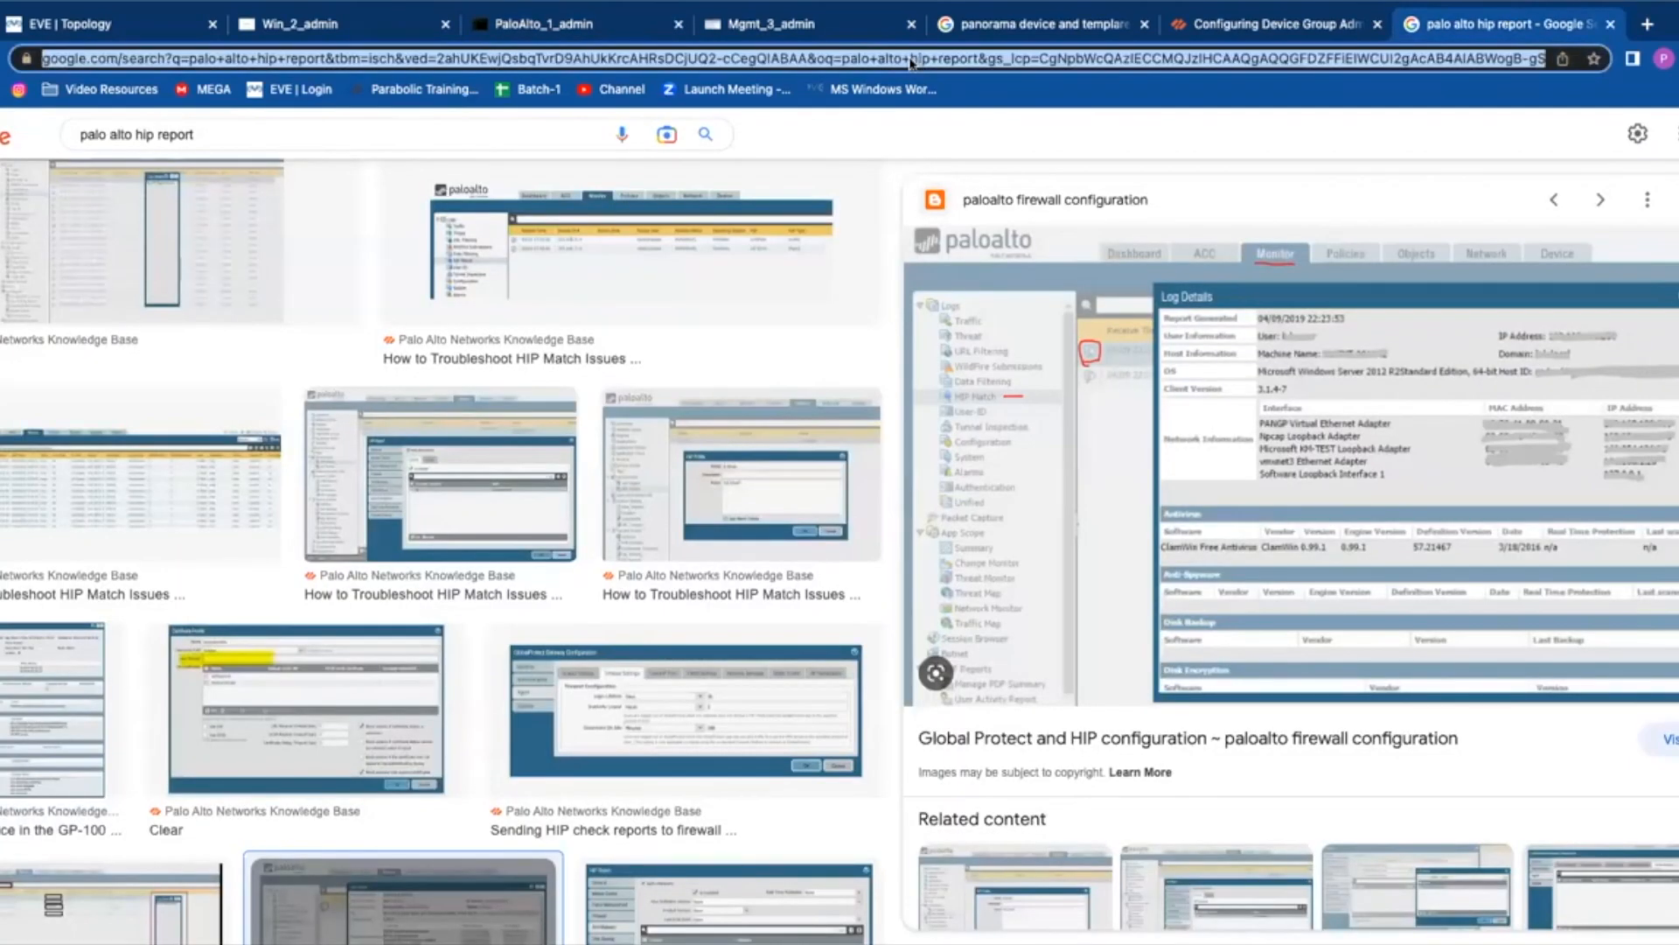
{"action": "type", "text": "paloalto"}
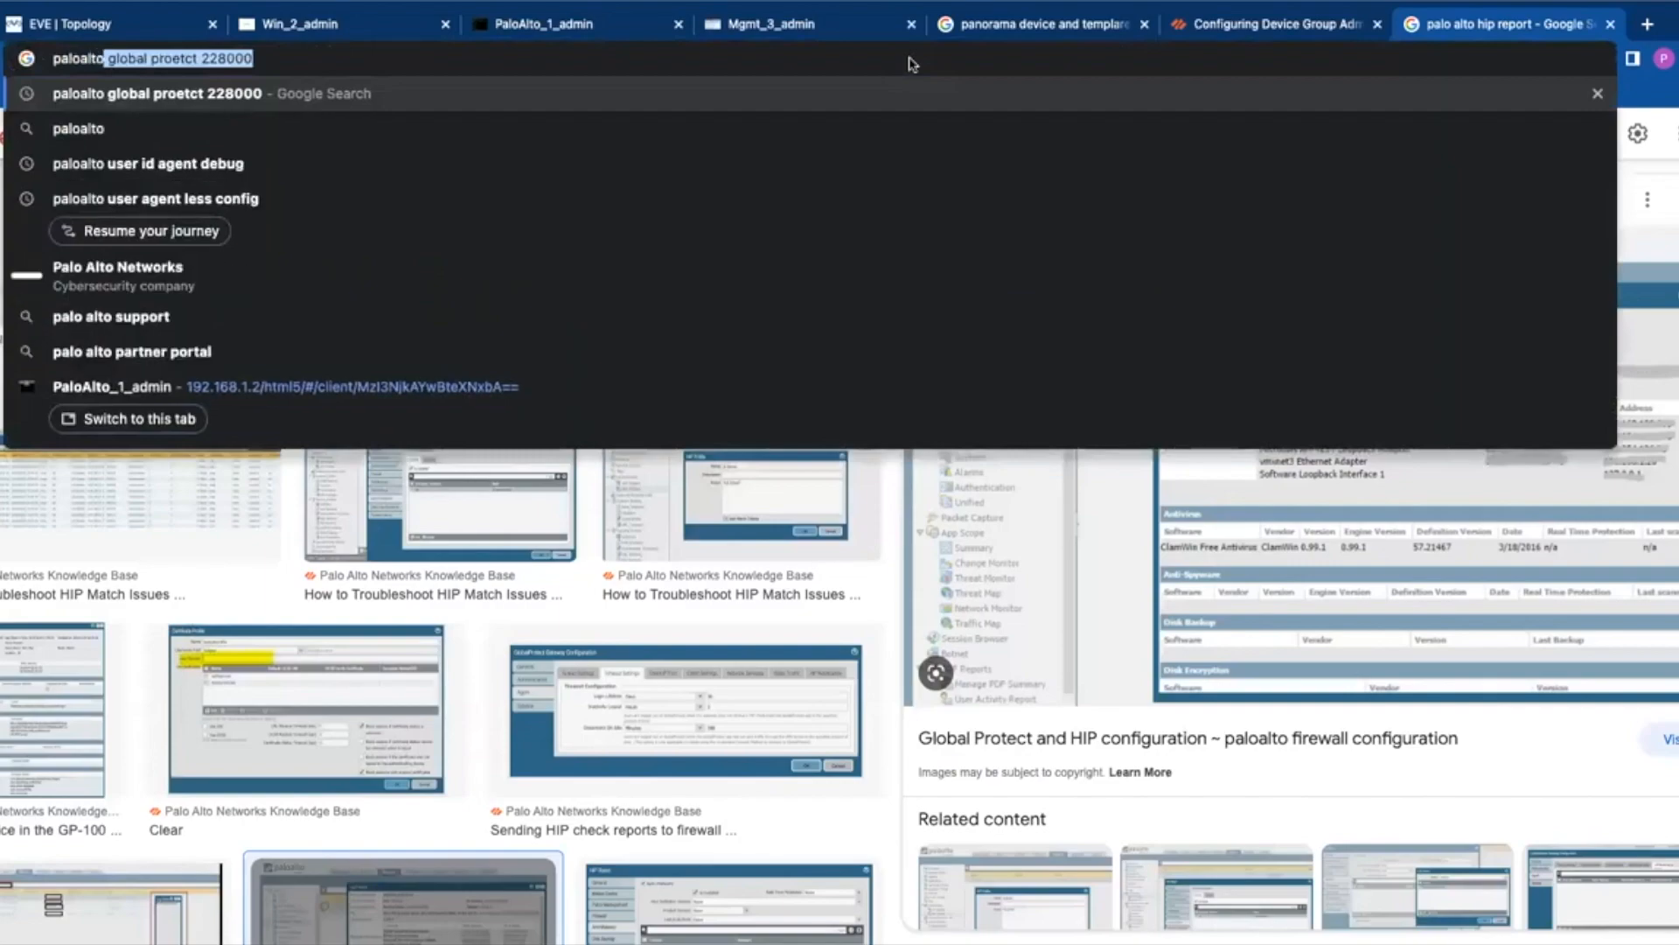
{"action": "left_click", "coordinate": [341, 24]}
{"action": "left_click", "coordinate": [519, 15]}
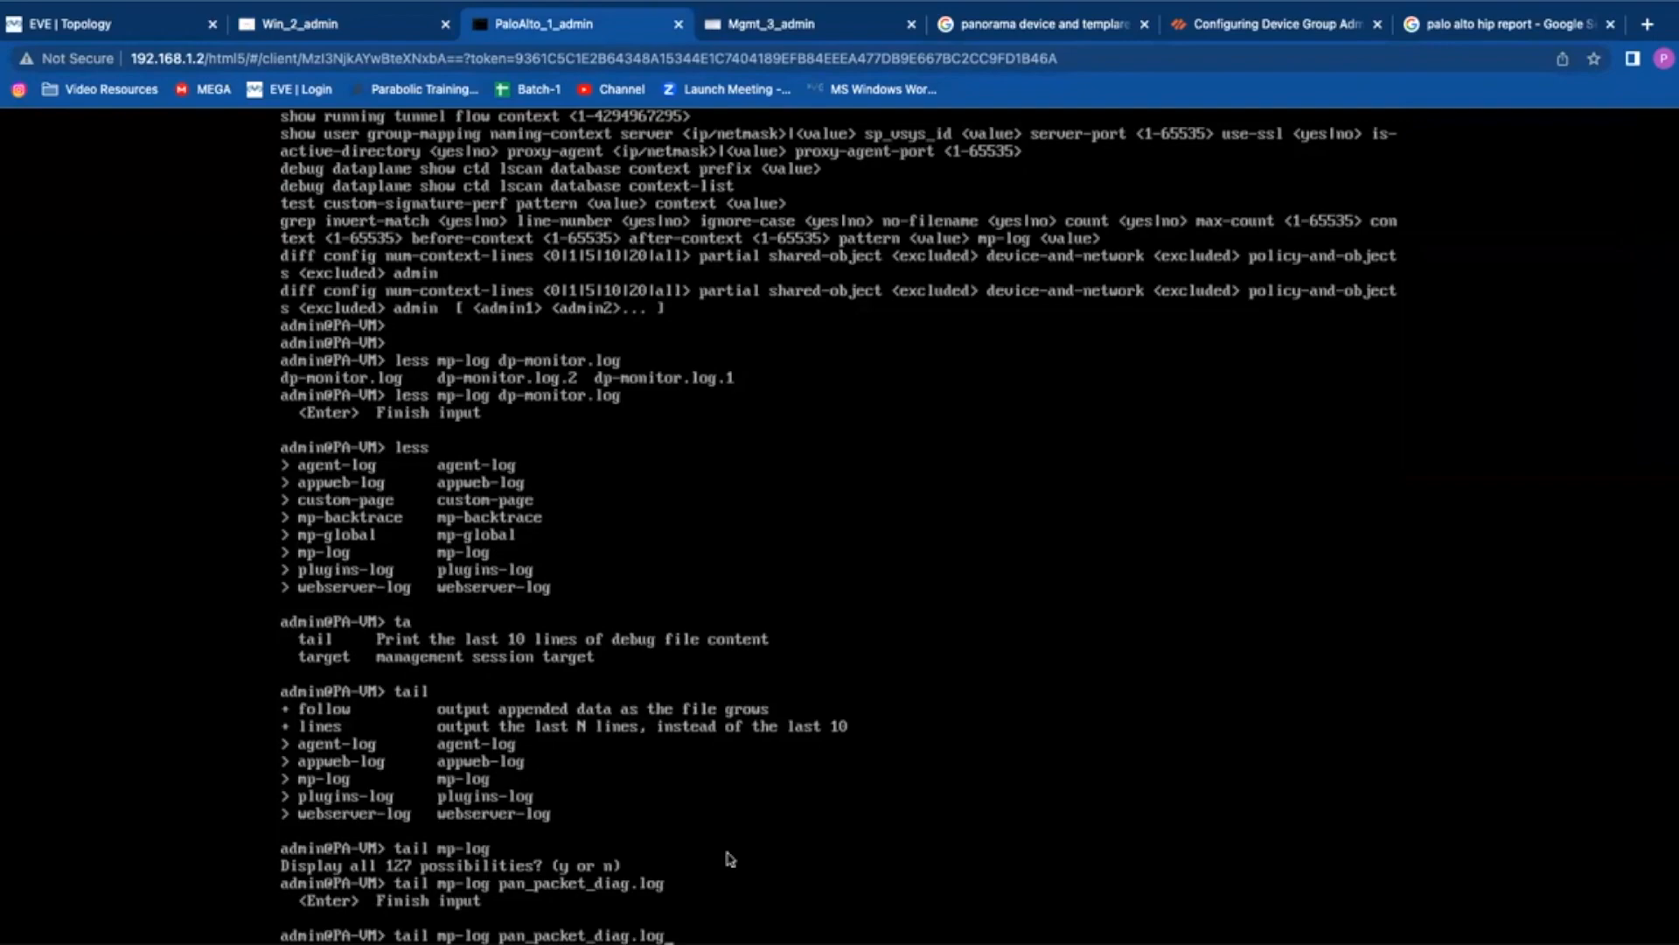
Step: Replace the tail command with 'tftp export ?' to list exportable items like filter-pcap
{"action": "key", "text": "BackSpace"}
{"action": "key", "text": "BackSpace"}
{"action": "key", "text": "BackSpace"}
{"action": "key", "text": "BackSpace"}
{"action": "key", "text": "BackSpace"}
{"action": "key", "text": "BackSpace"}
{"action": "key", "text": "BackSpace"}
{"action": "key", "text": "BackSpace"}
{"action": "key", "text": "BackSpace"}
{"action": "key", "text": "BackSpace"}
{"action": "key", "text": "BackSpace"}
{"action": "key", "text": "BackSpace"}
{"action": "key", "text": "BackSpace"}
{"action": "key", "text": "BackSpace"}
{"action": "key", "text": "BackSpace"}
{"action": "key", "text": "BackSpace"}
{"action": "key", "text": "BackSpace"}
{"action": "key", "text": "BackSpace"}
{"action": "key", "text": "BackSpace"}
{"action": "key", "text": "BackSpace"}
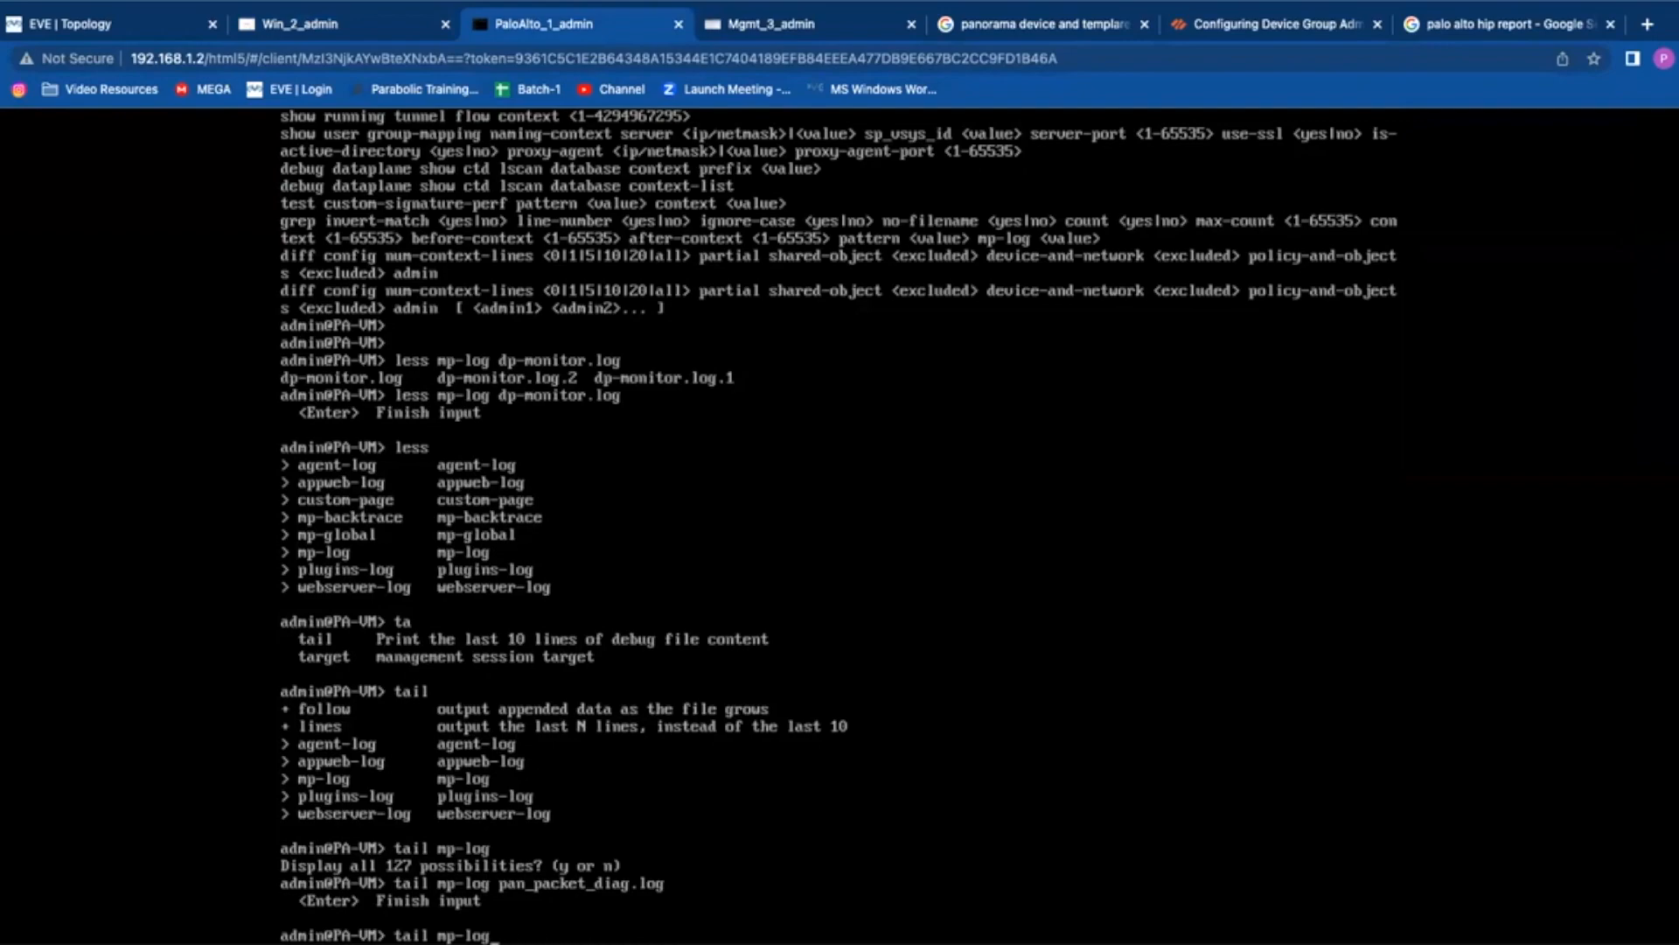
{"action": "key", "text": "BackSpace"}
{"action": "key", "text": "BackSpace"}
{"action": "type", "text": "tftp export"}
{"action": "key", "text": "question"}
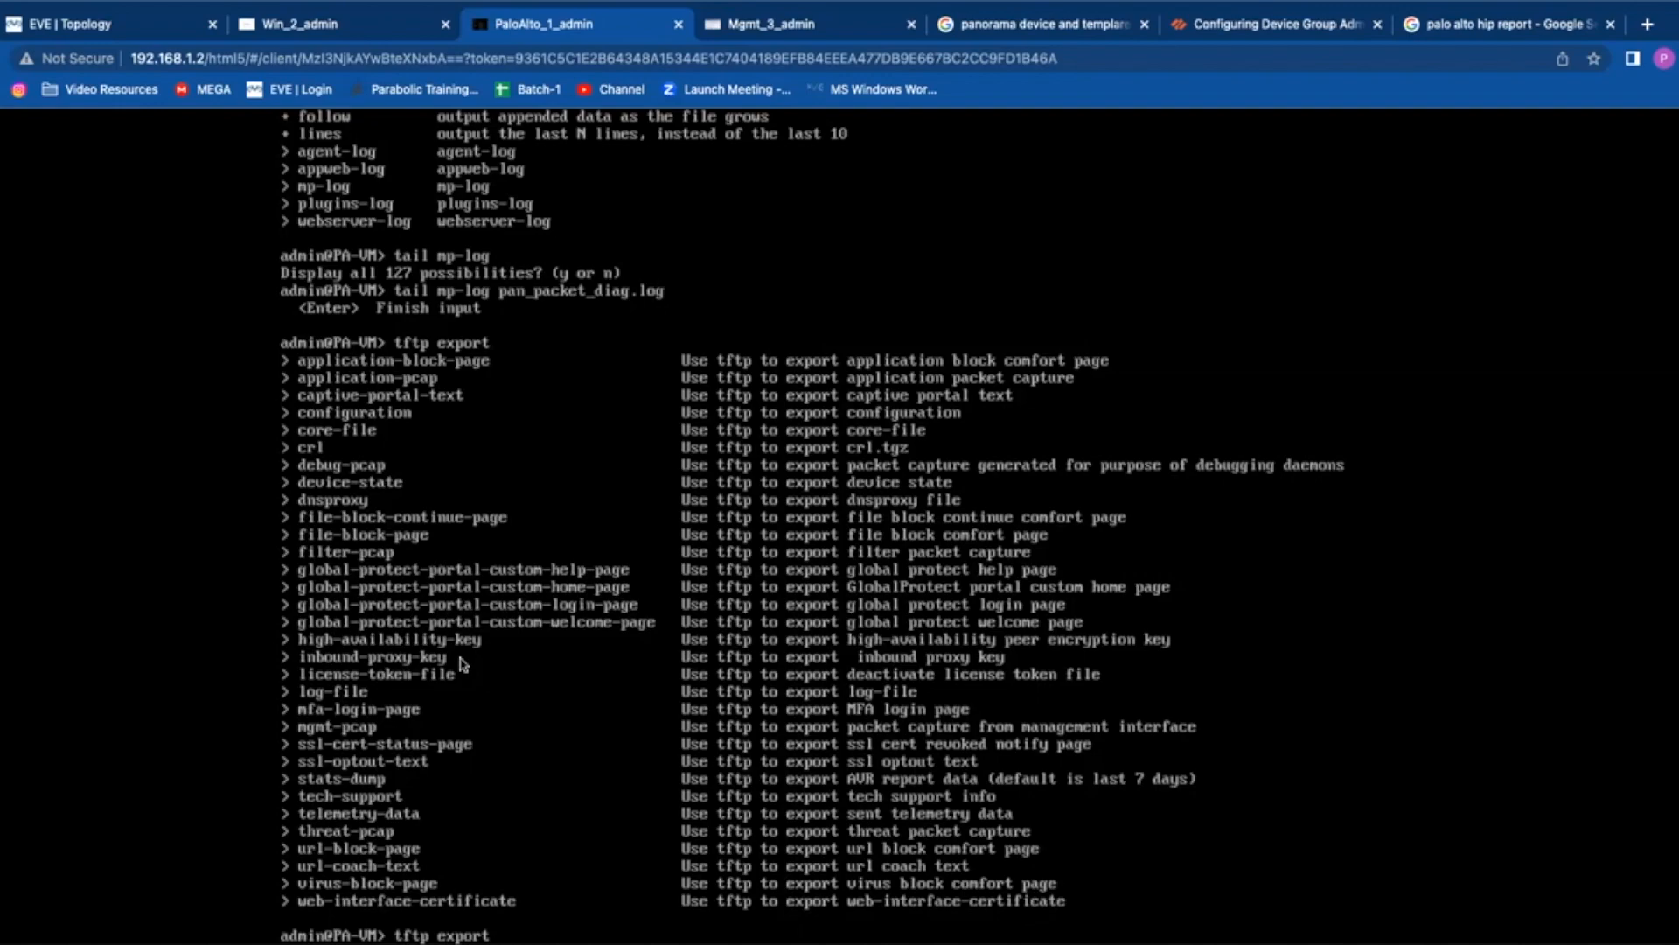
Step: Edit a recalled command into 'debug dataplane packet-diag show setting' to show filter on, logging and capture off
{"action": "key", "text": "Return"}
{"action": "key", "text": "Return"}
{"action": "key", "text": "Return"}
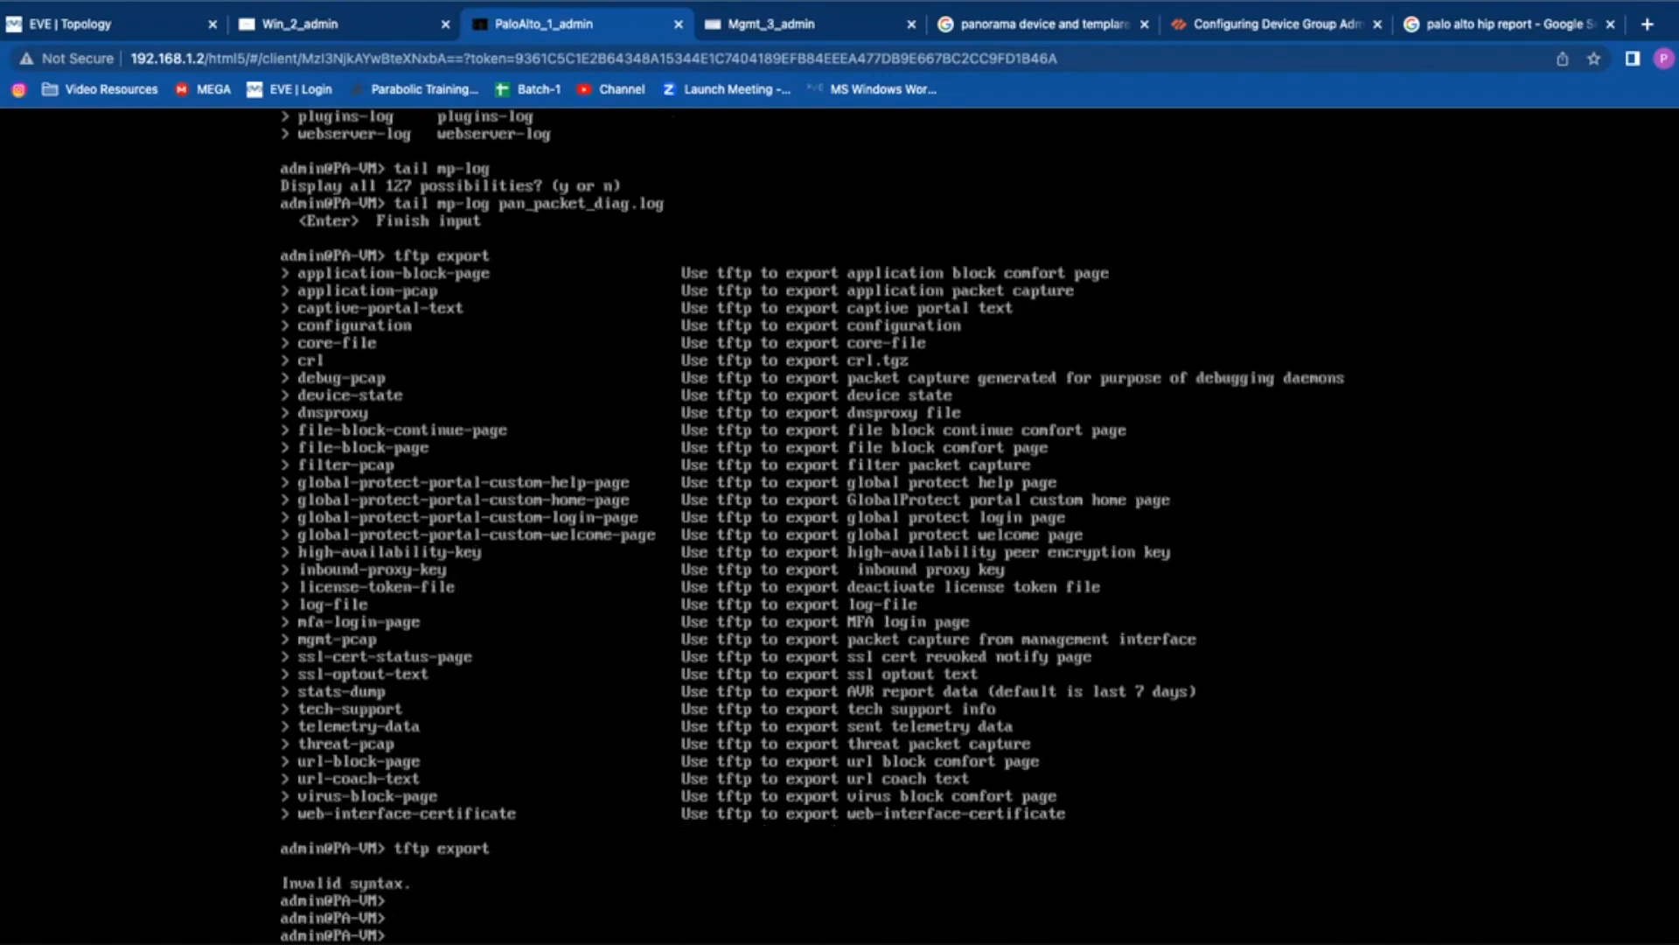
{"action": "type", "text": "less mp-log pan_packet_diag.log"}
{"action": "key", "text": "Up"}
{"action": "key", "text": "Up"}
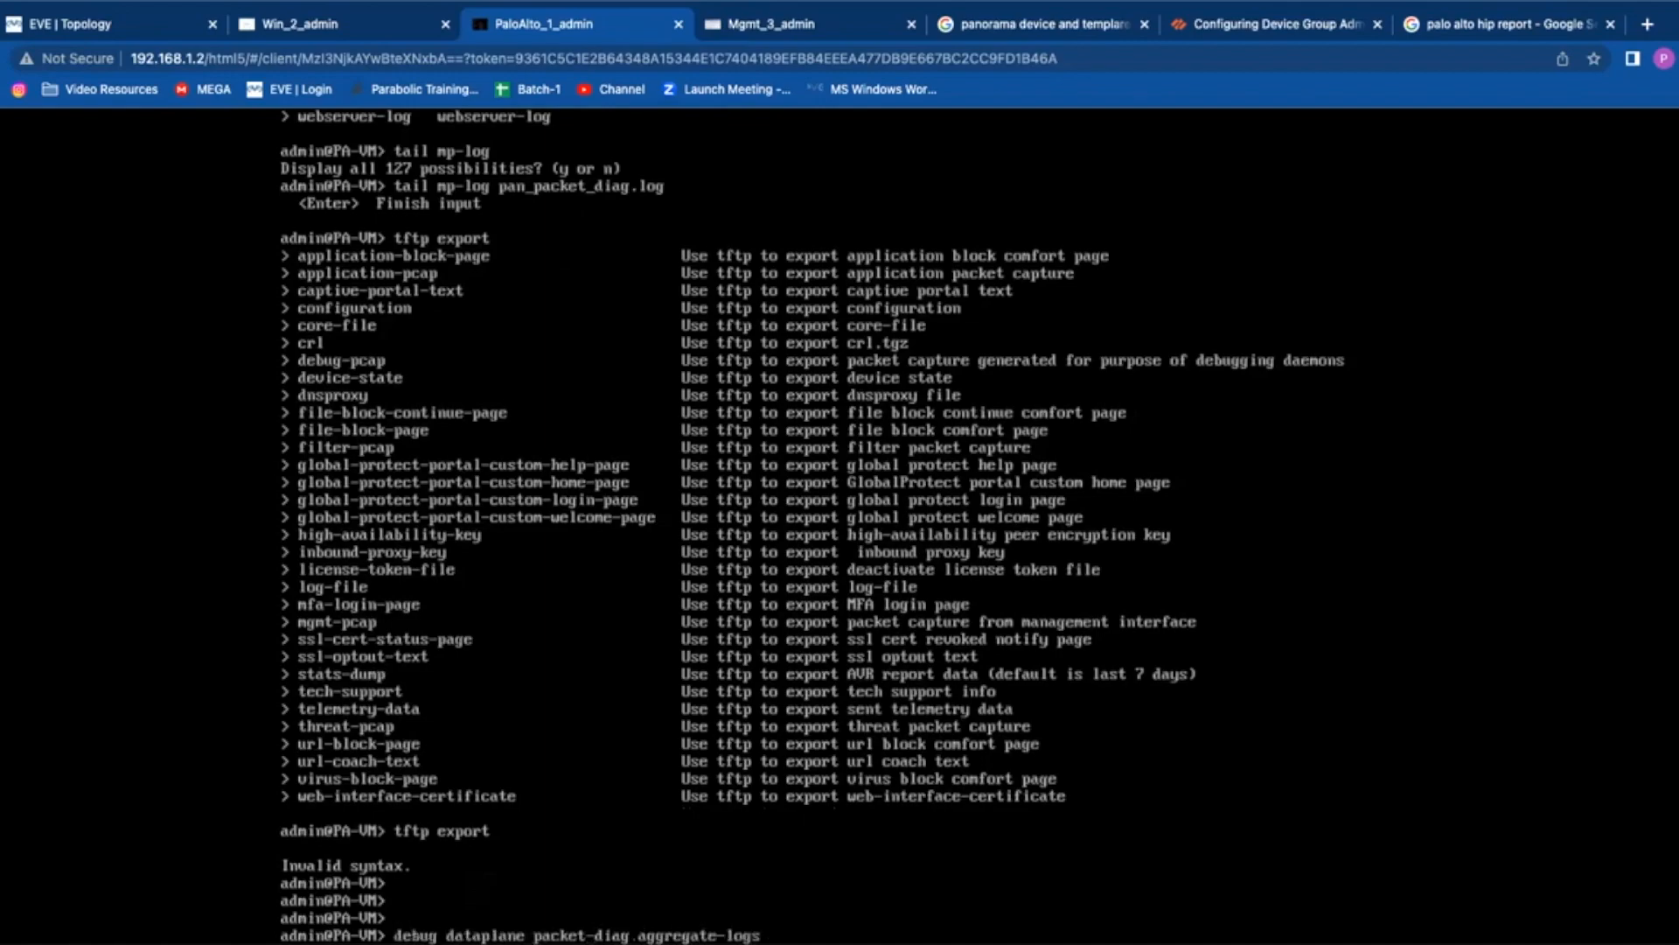
{"action": "key", "text": "Up"}
{"action": "key", "text": "Up"}
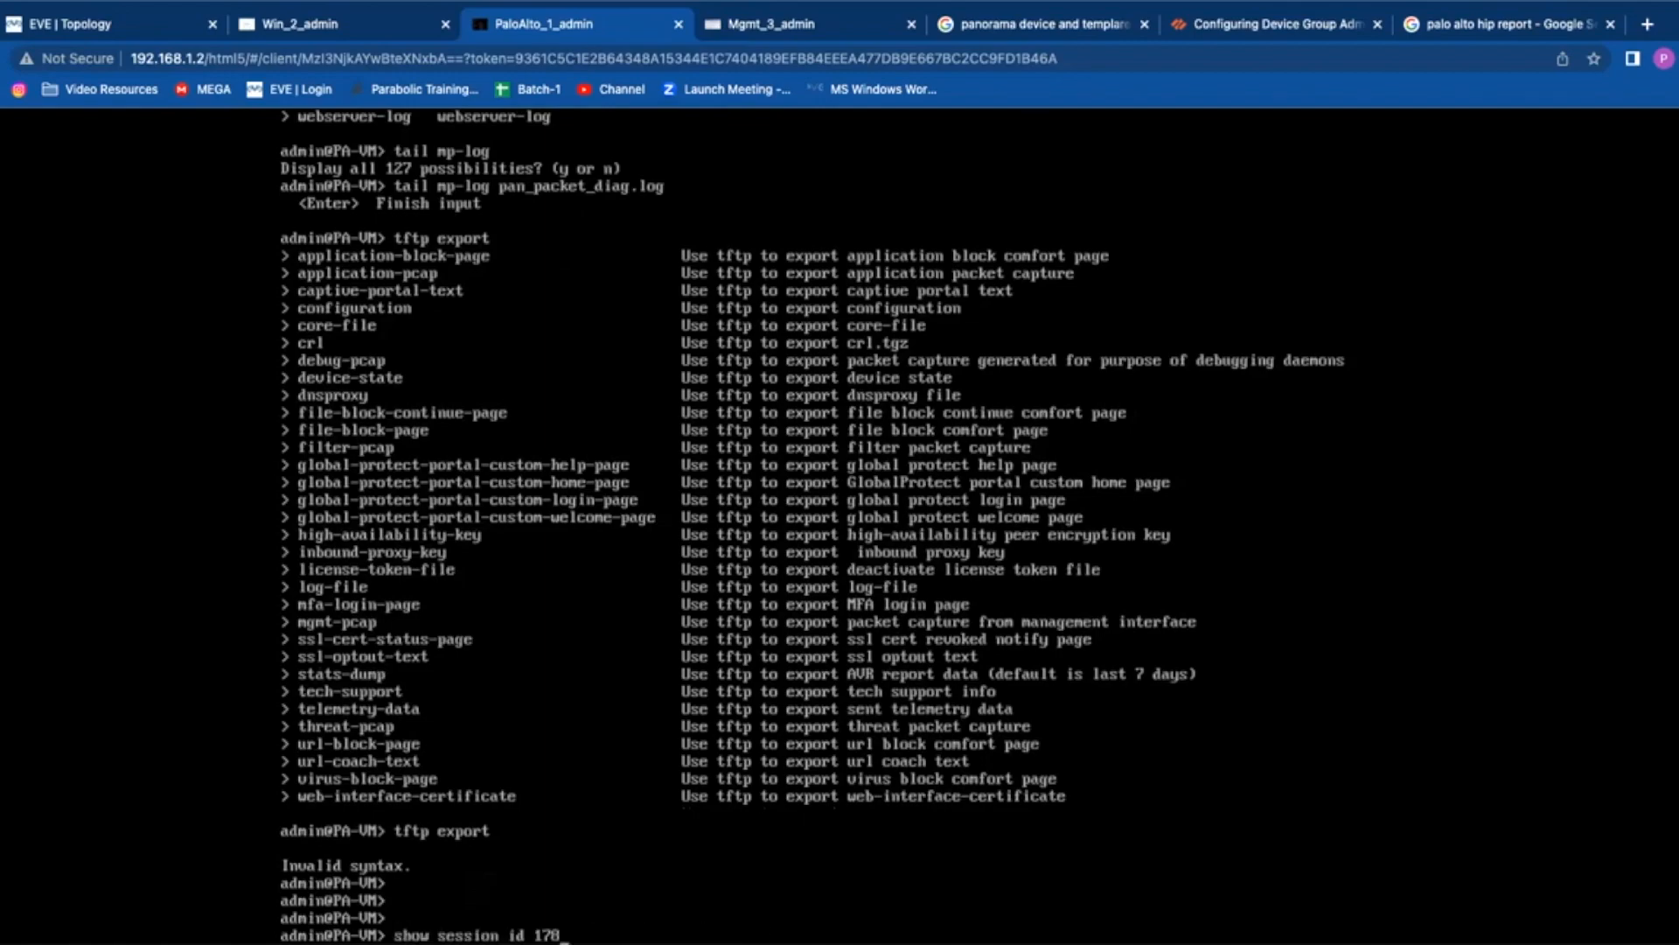
{"action": "key", "text": "Up"}
{"action": "key", "text": "BackSpace"}
{"action": "key", "text": "BackSpace"}
{"action": "key", "text": "BackSpace"}
{"action": "key", "text": "BackSpace"}
{"action": "key", "text": "BackSpace"}
{"action": "key", "text": "BackSpace"}
{"action": "key", "text": "BackSpace"}
{"action": "key", "text": "BackSpace"}
{"action": "key", "text": "BackSpace"}
{"action": "key", "text": "BackSpace"}
{"action": "key", "text": "BackSpace"}
{"action": "key", "text": "BackSpace"}
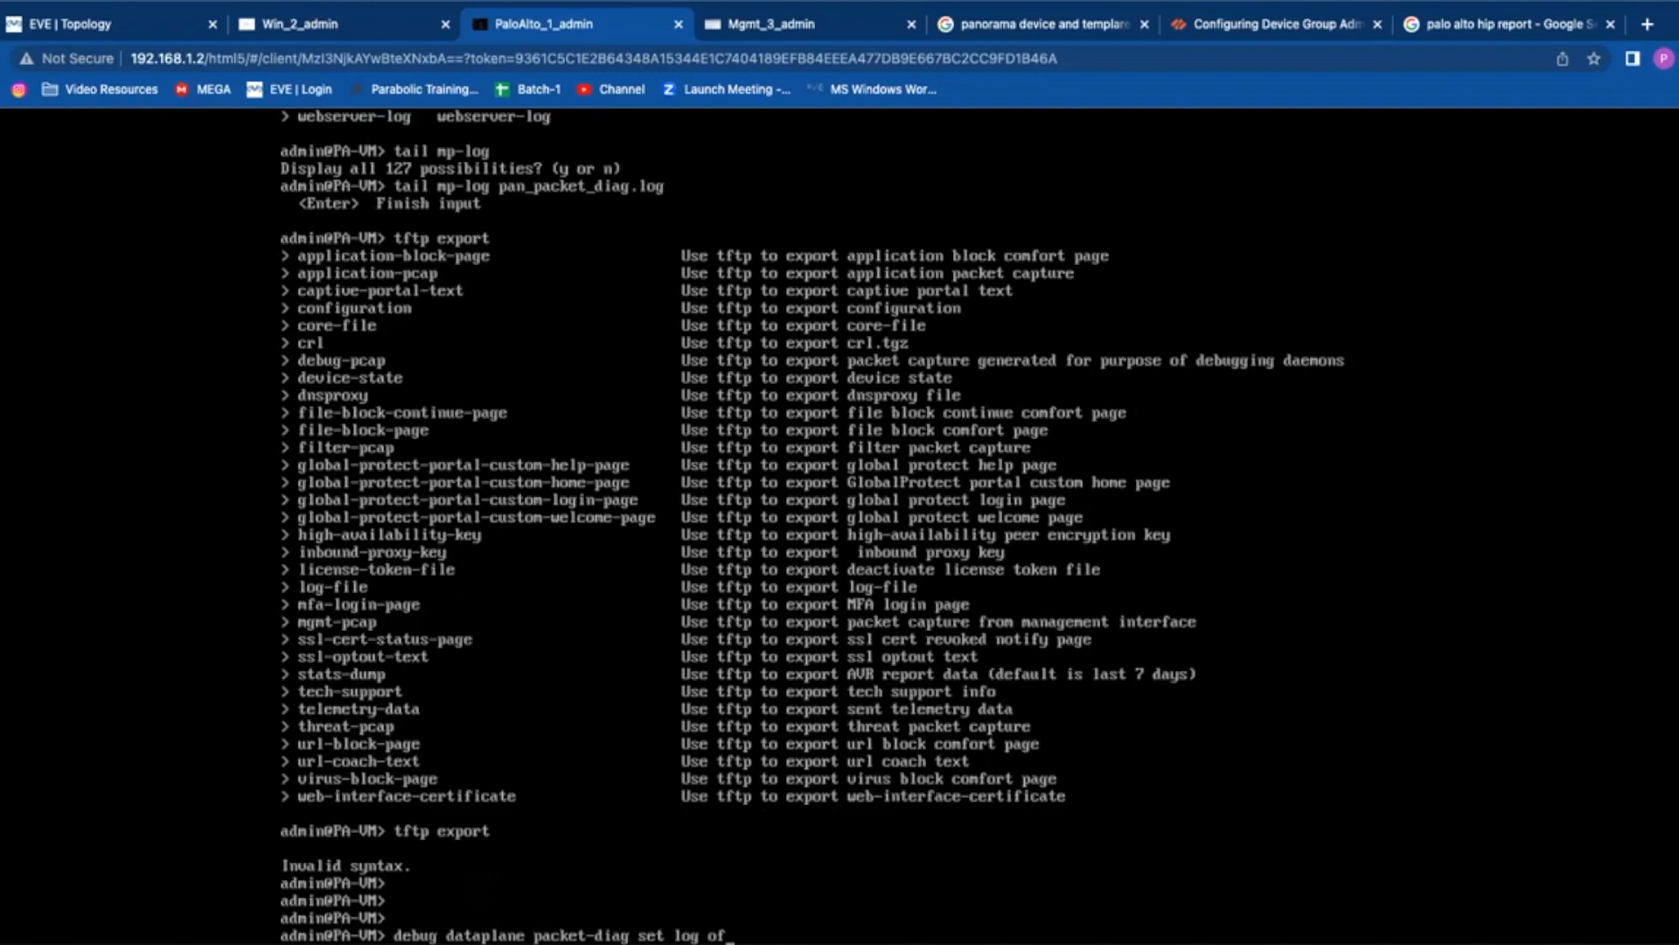
{"action": "type", "text": "set"}
{"action": "key", "text": "BackSpace"}
{"action": "key", "text": "BackSpace"}
{"action": "type", "text": "how setting"}
{"action": "key", "text": "Return"}
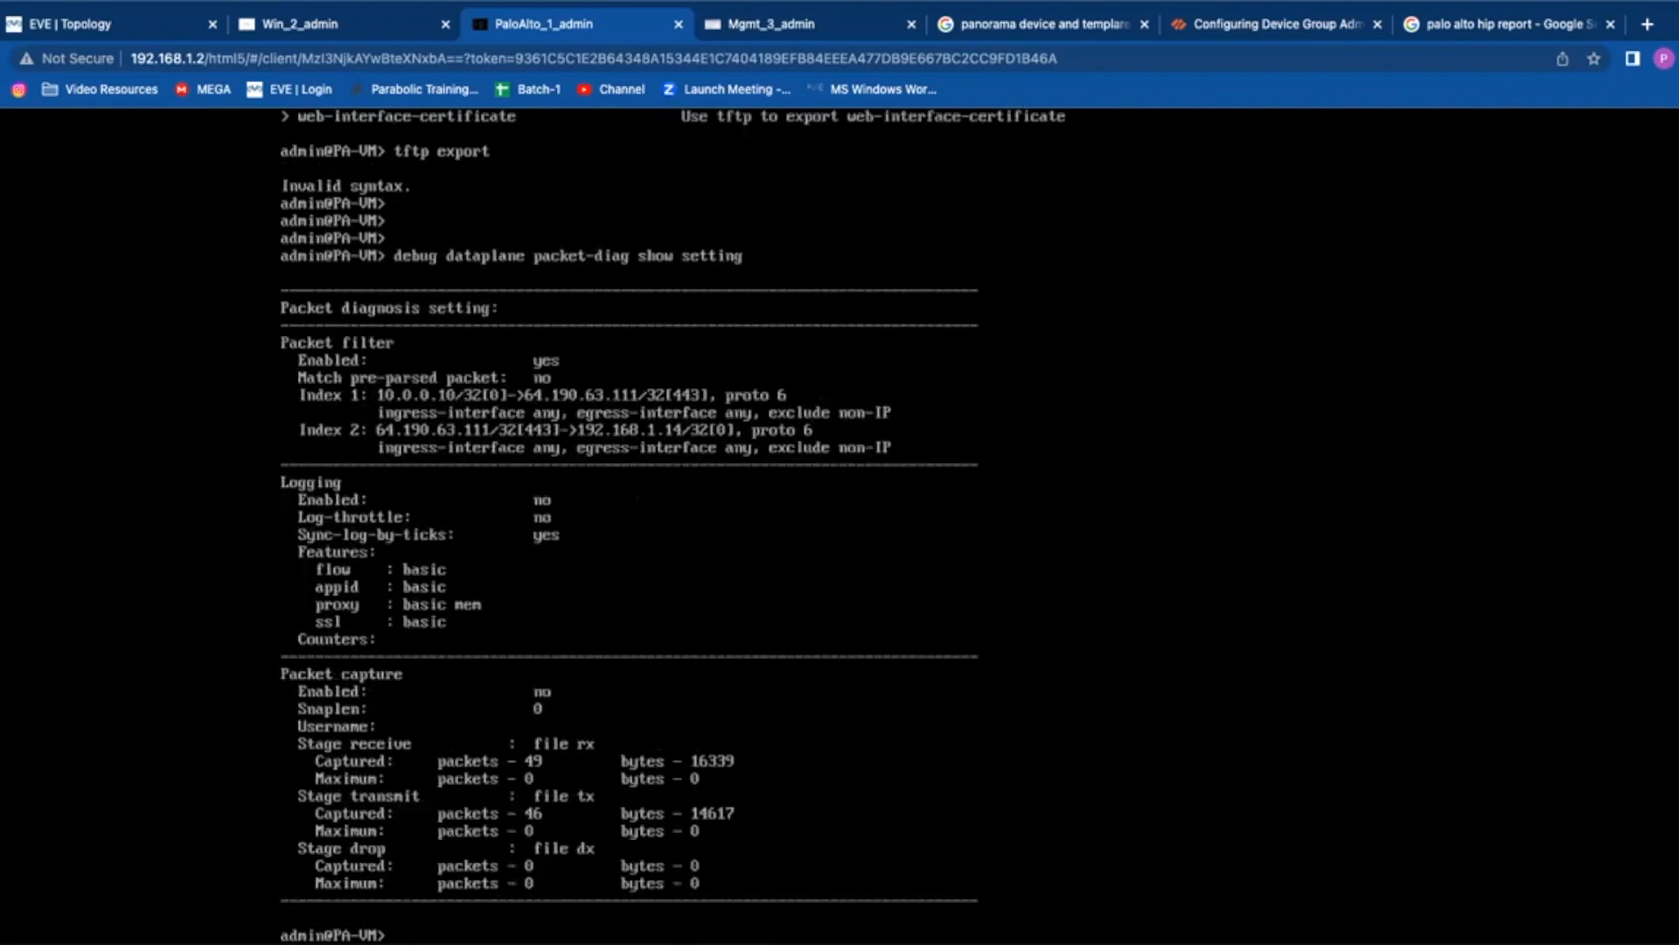
Step: Edit the recalled command into 'debug dataplane packet-diag clear ?' to list its clear options
{"action": "key", "text": "Up"}
{"action": "key", "text": "BackSpace"}
{"action": "key", "text": "BackSpace"}
{"action": "key", "text": "BackSpace"}
{"action": "key", "text": "BackSpace"}
{"action": "key", "text": "BackSpace"}
{"action": "key", "text": "BackSpace"}
{"action": "key", "text": "BackSpace"}
{"action": "key", "text": "BackSpace"}
{"action": "key", "text": "BackSpace"}
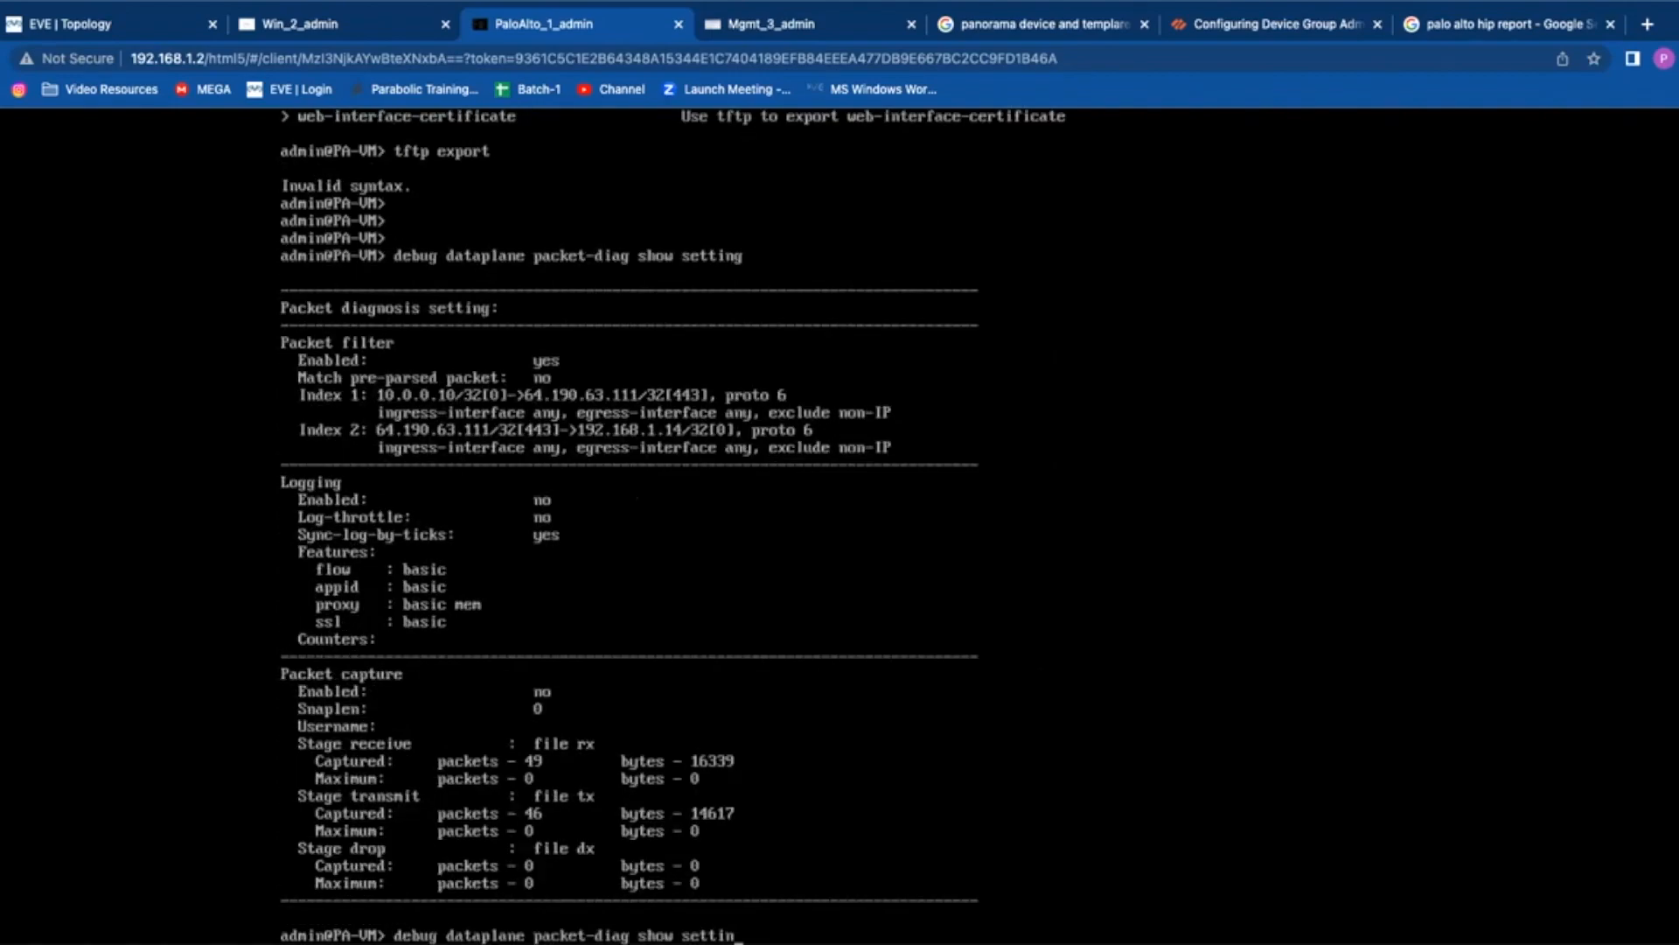
{"action": "key", "text": "BackSpace"}
{"action": "key", "text": "BackSpace"}
{"action": "key", "text": "BackSpace"}
{"action": "type", "text": "clear ?a"}
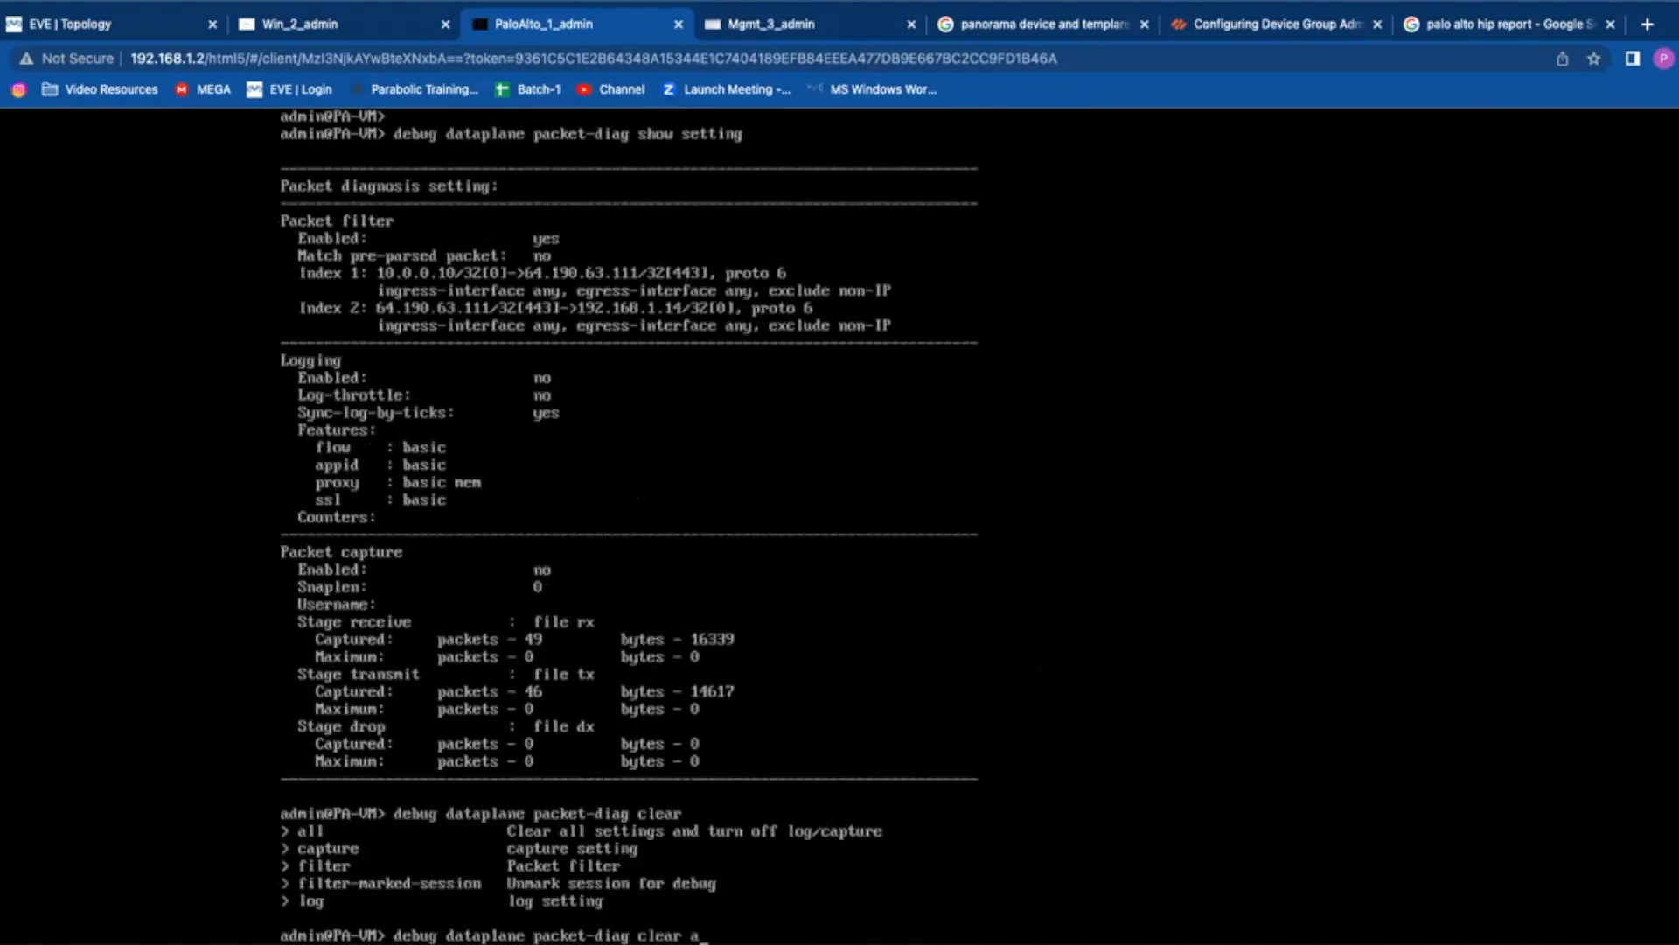
{"action": "key", "text": "BackSpace"}
{"action": "type", "text": "f"}
{"action": "key", "text": "BackSpace"}
{"action": "type", "text": "all"}
Step: Discard the clear command, recall the less log command, and return to the Mgmt_3 Wireshark capture
{"action": "key", "text": "BackSpace"}
{"action": "key", "text": "BackSpace"}
{"action": "key", "text": "BackSpace"}
{"action": "key", "text": "BackSpace"}
{"action": "key", "text": "BackSpace"}
{"action": "key", "text": "BackSpace"}
{"action": "key", "text": "BackSpace"}
{"action": "key", "text": "BackSpace"}
{"action": "key", "text": "BackSpace"}
{"action": "key", "text": "ctrl+u"}
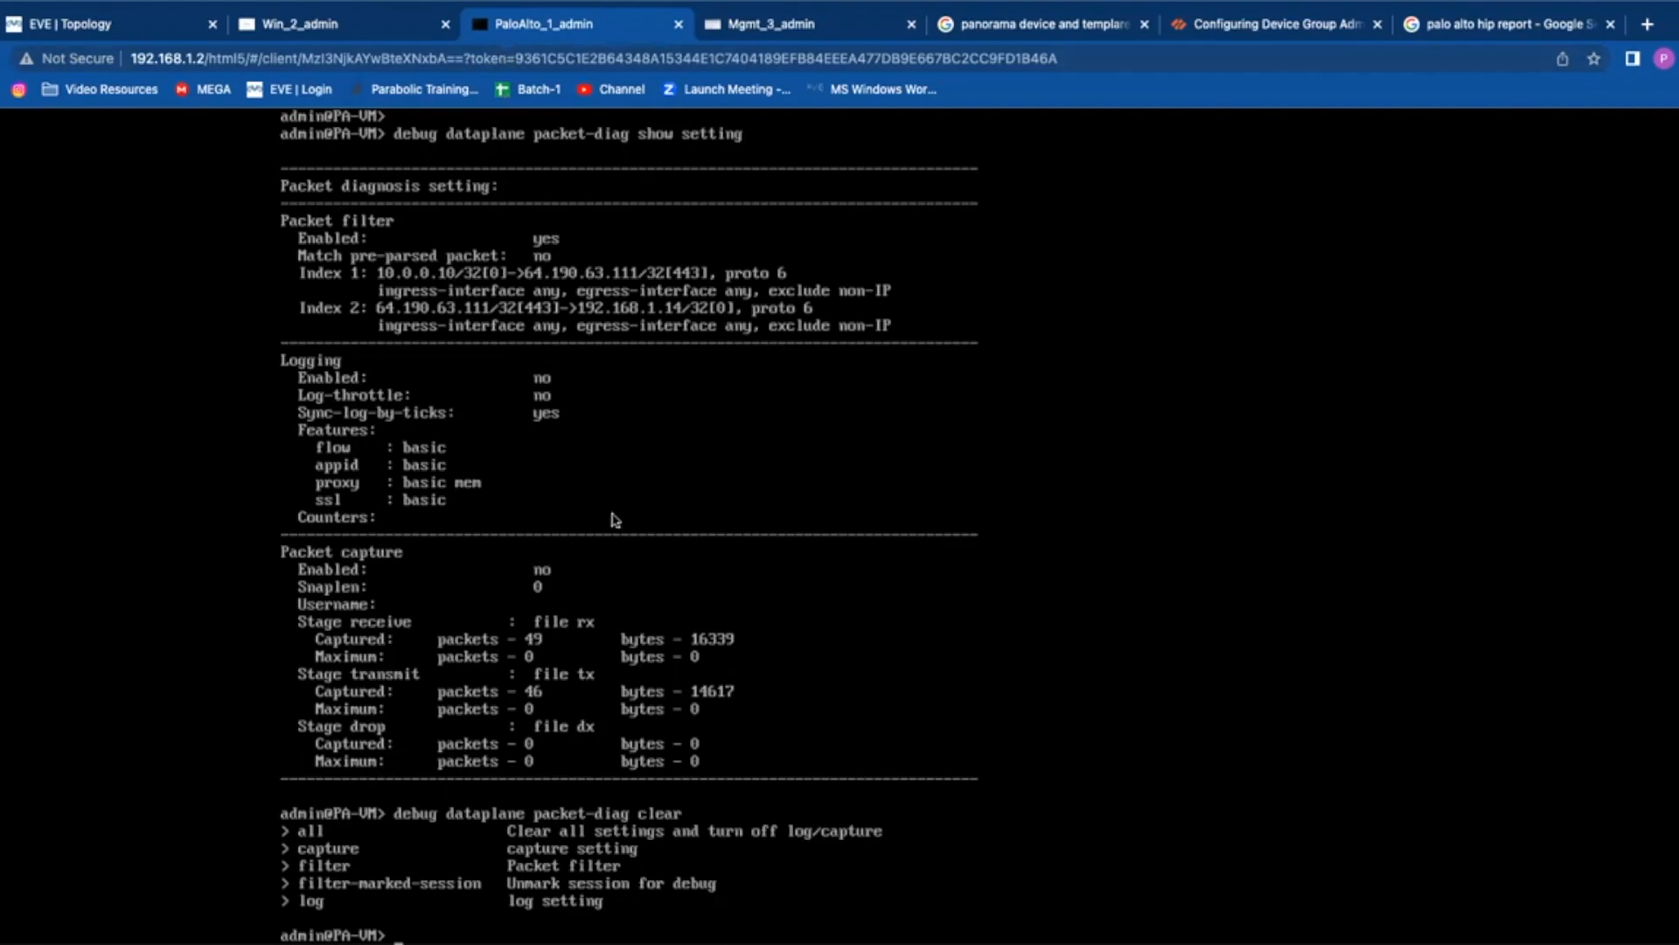
{"action": "key", "text": "Up"}
{"action": "key", "text": "Up"}
{"action": "key", "text": "Up"}
{"action": "key", "text": "Up"}
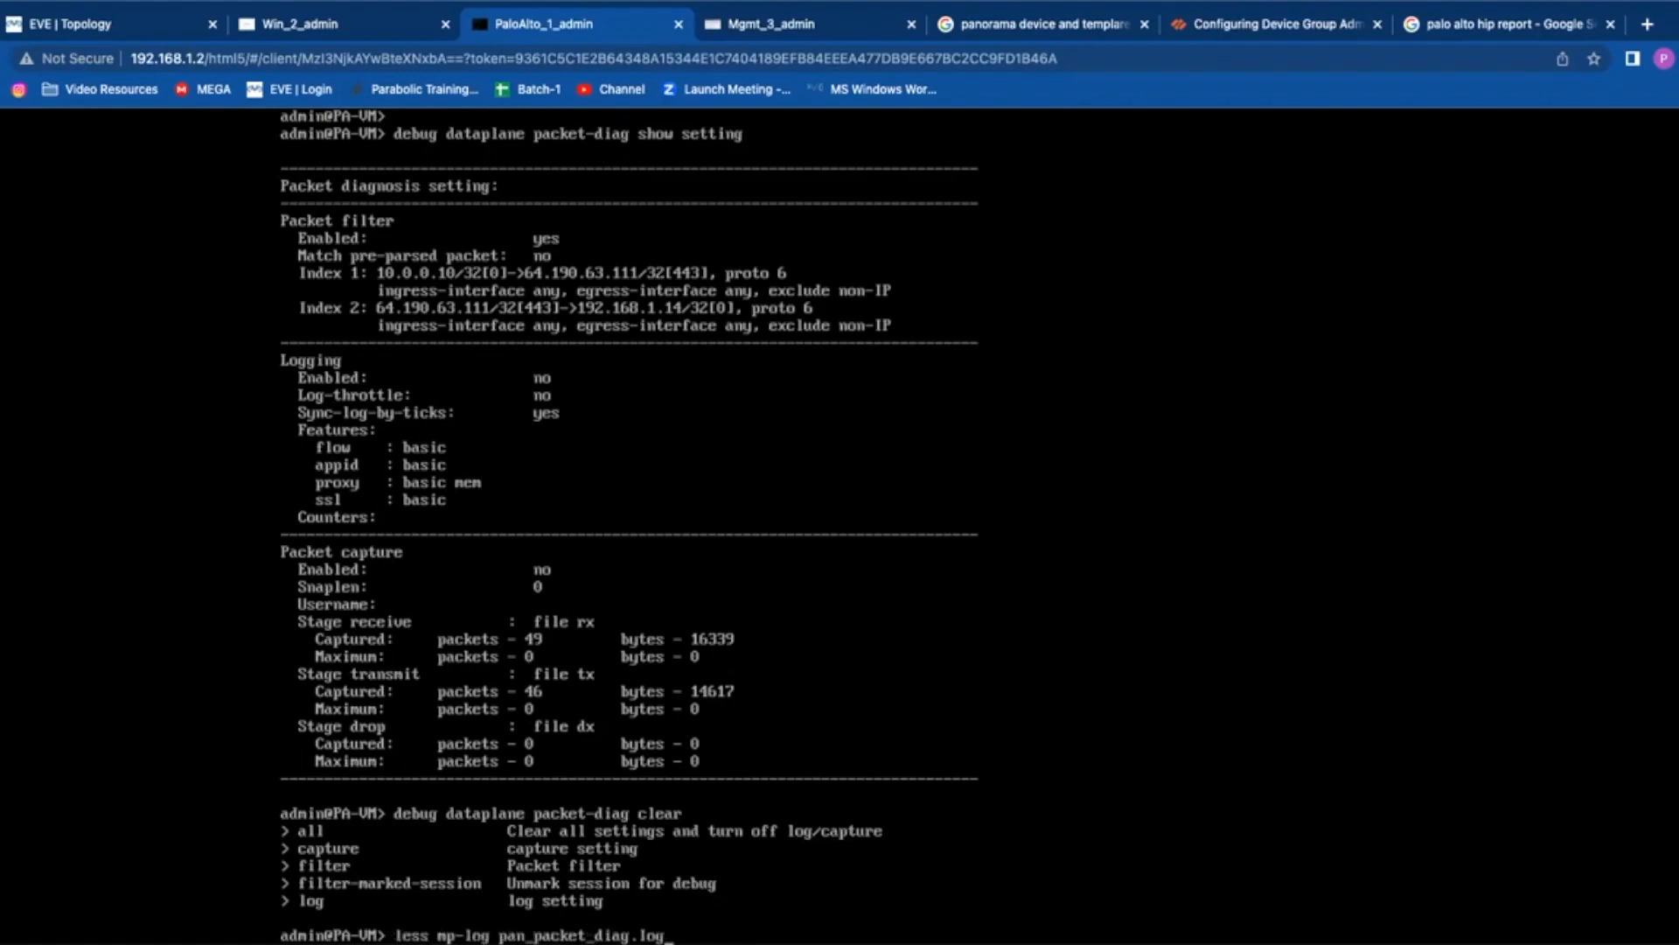
{"action": "left_click", "coordinate": [761, 22]}
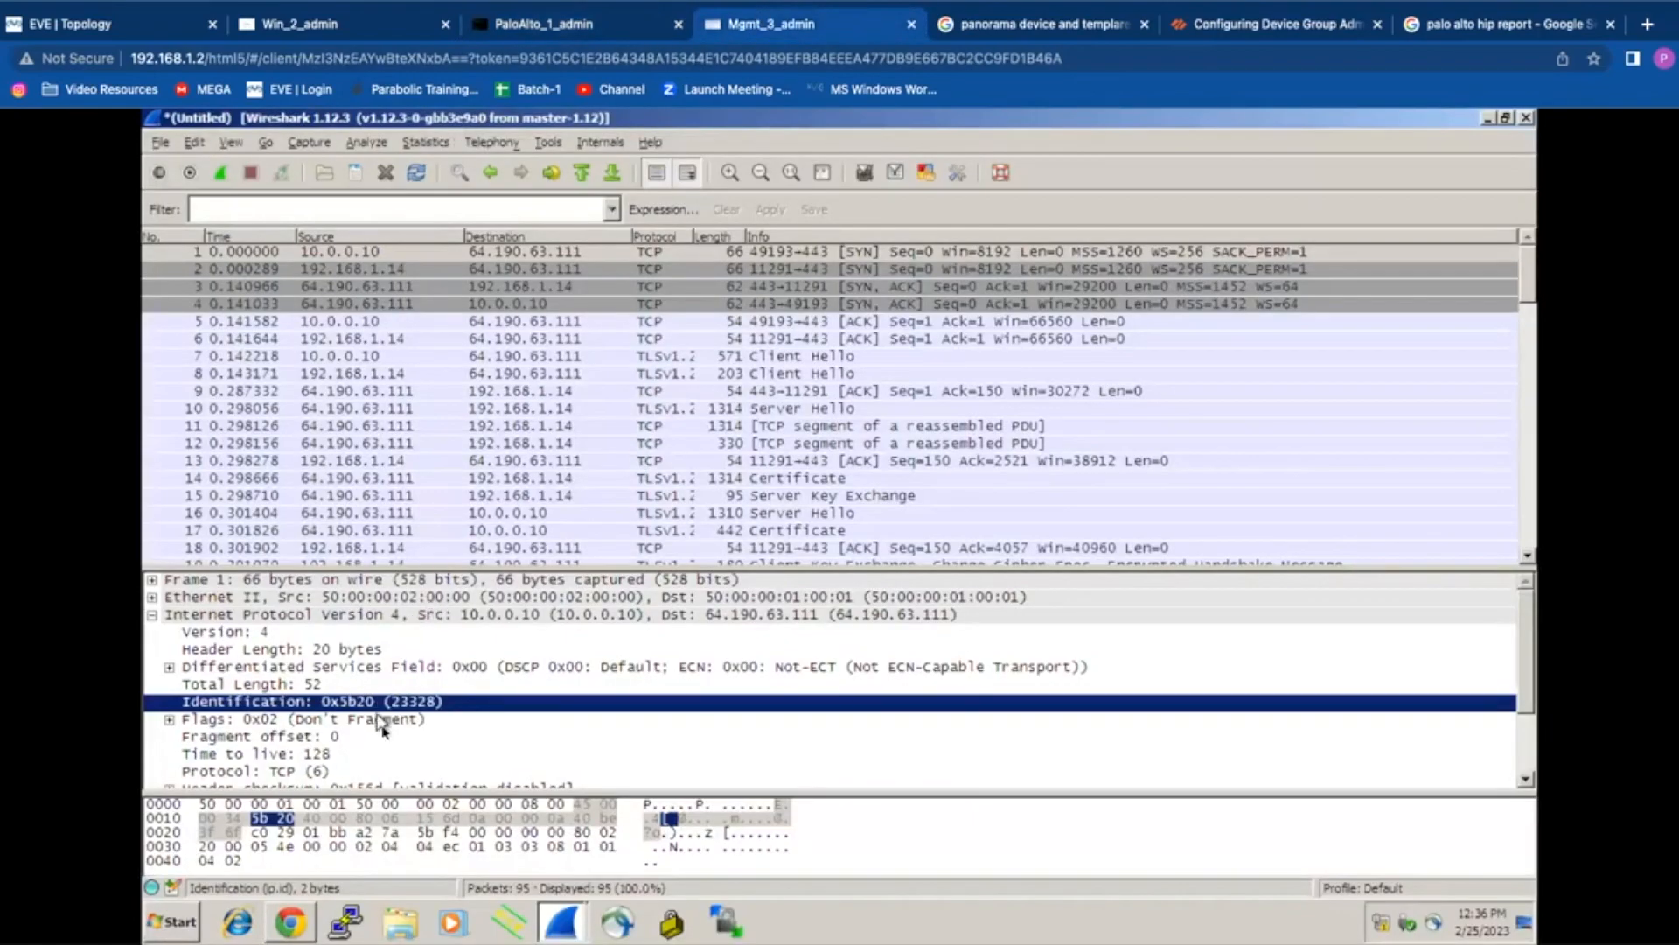